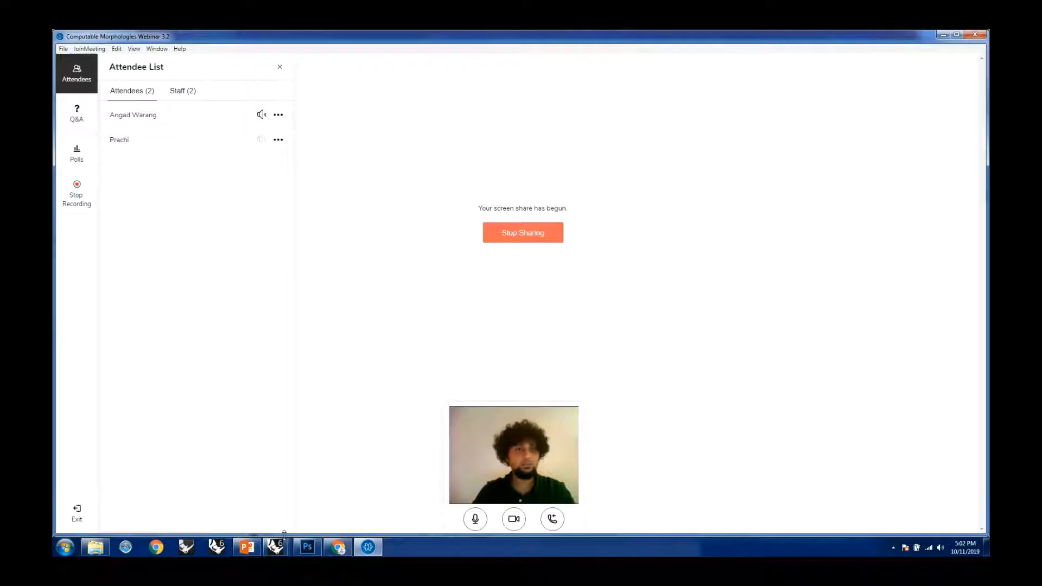
# Switch to Rhino and bring the empty construction plane's origin into close view
pyautogui.click(276, 546)
pyautogui.scroll(-6, 576, 356)
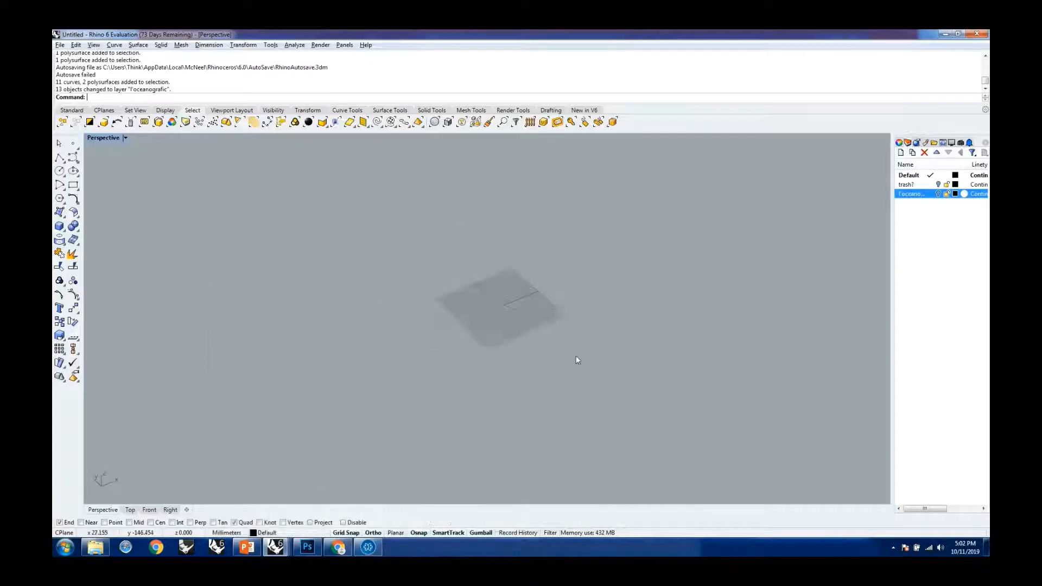
pyautogui.scroll(11, 497, 302)
pyautogui.moveTo(644, 357); pyautogui.dragTo(552, 350, button='right')
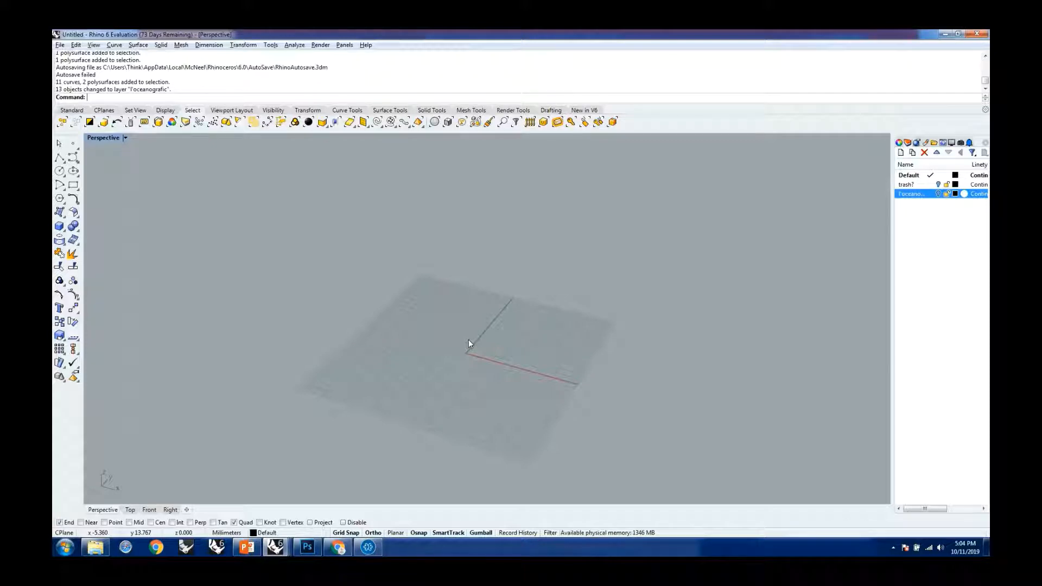
pyautogui.scroll(-5, 543, 333)
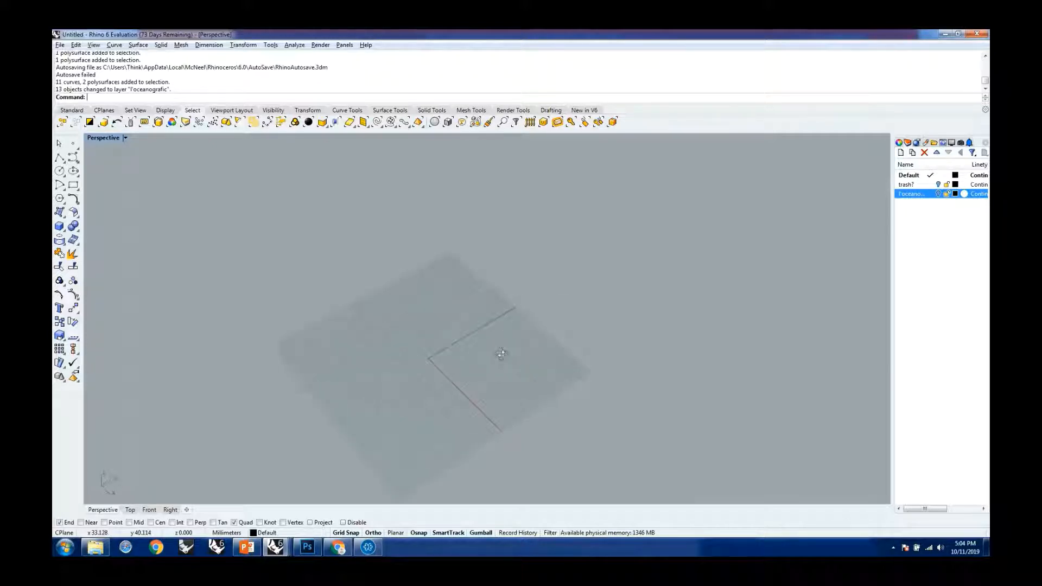
pyautogui.scroll(5, 540, 328)
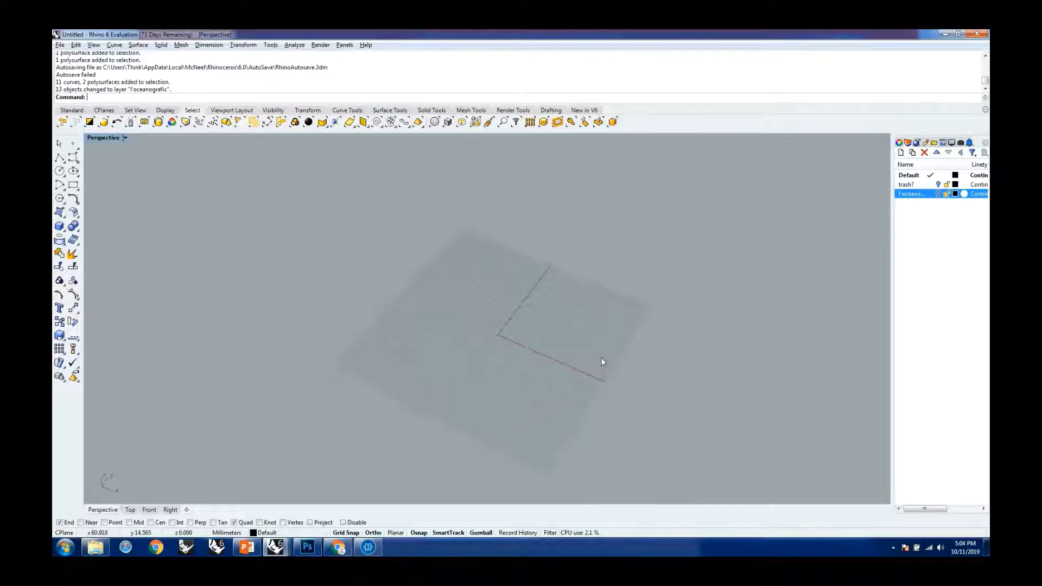
pyautogui.scroll(1, 506, 330)
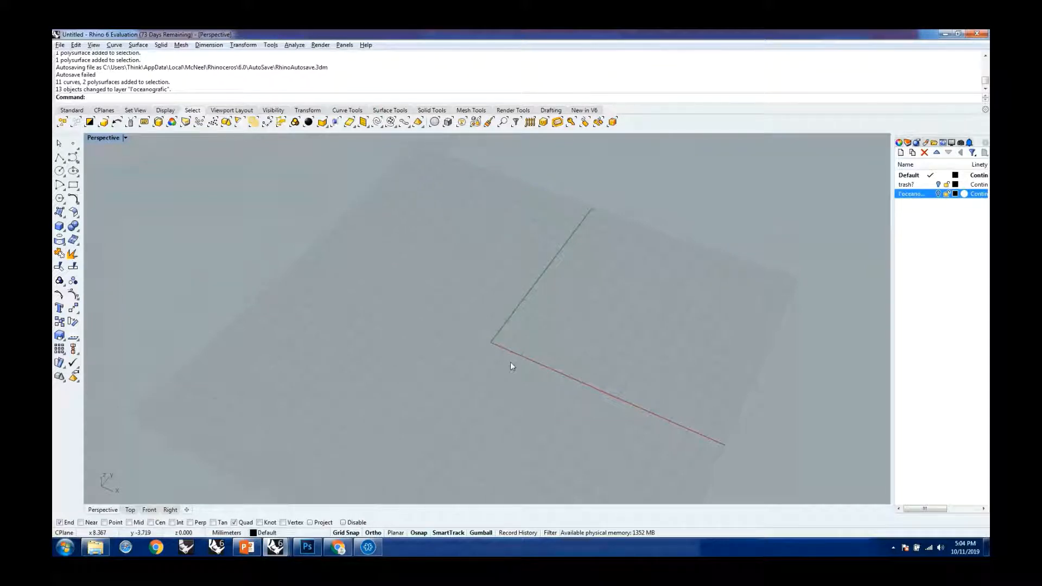
# Draw a circle with a radius of 25 mm centred on the origin
pyautogui.moveTo(511, 367); pyautogui.dragTo(548, 323, button='right')
pyautogui.write('ircle')
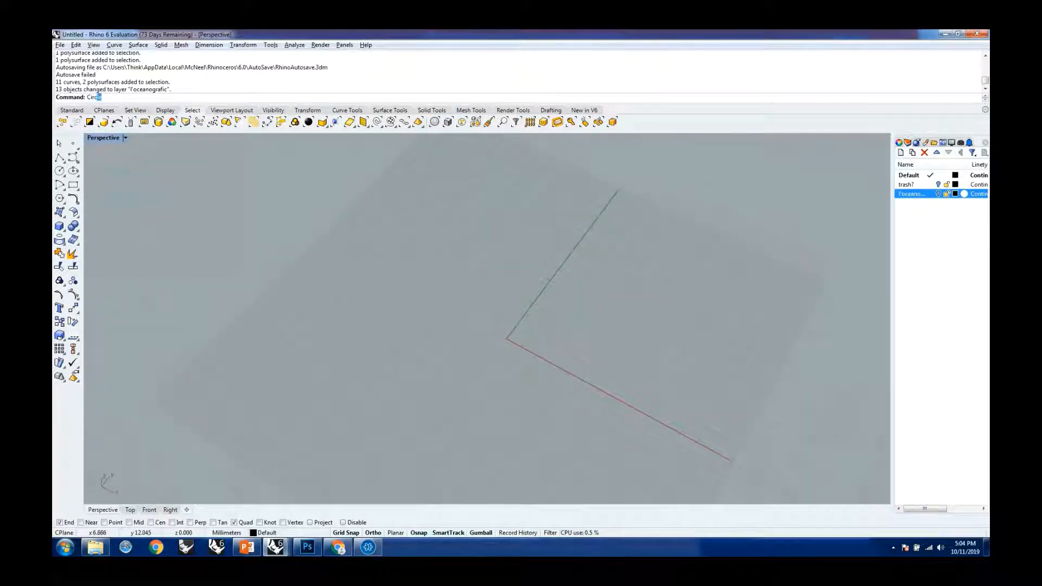
pyautogui.press('Return')
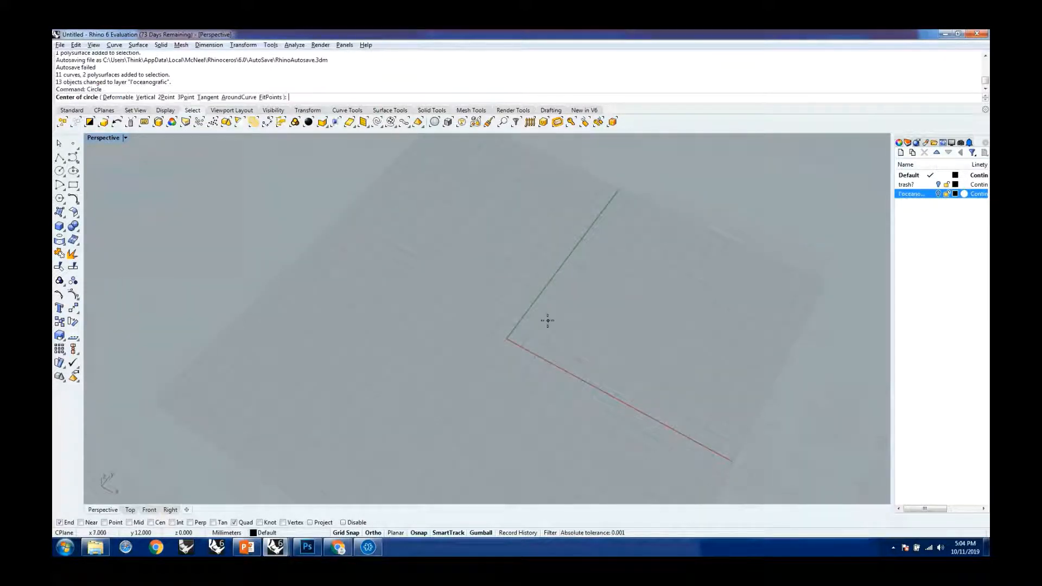
pyautogui.click(506, 339)
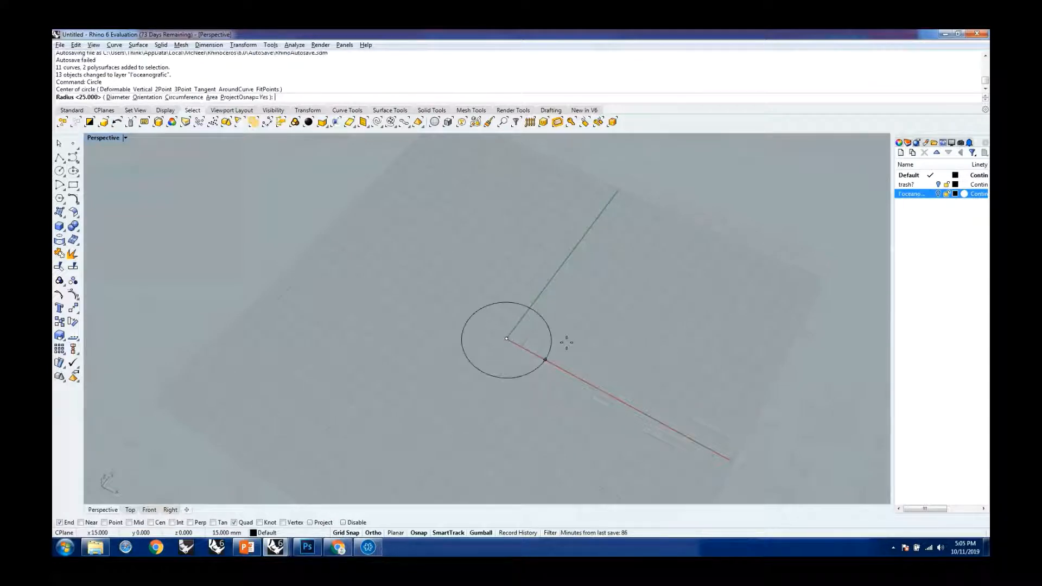
pyautogui.write('25')
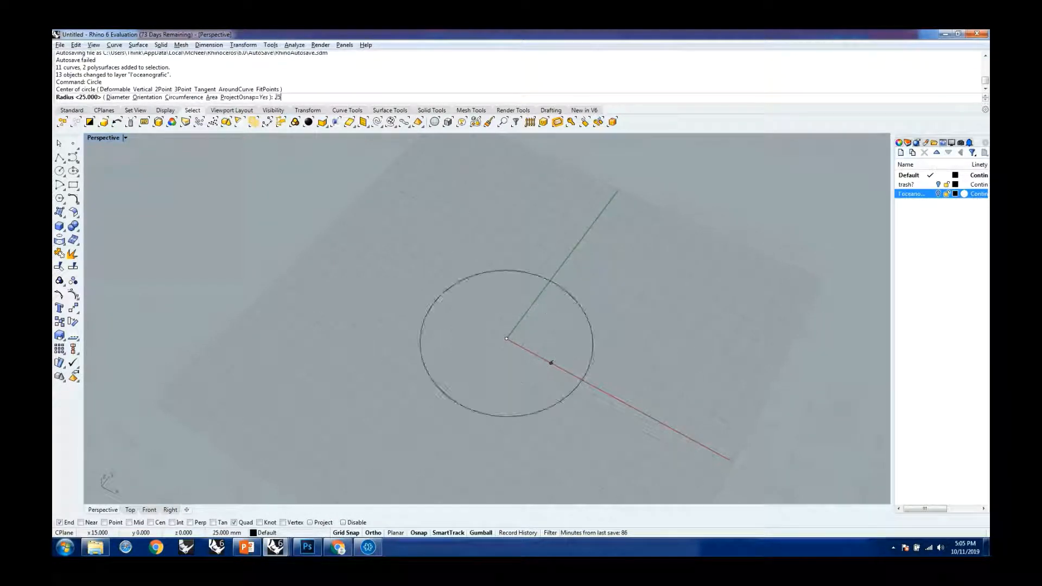
pyautogui.press('Return')
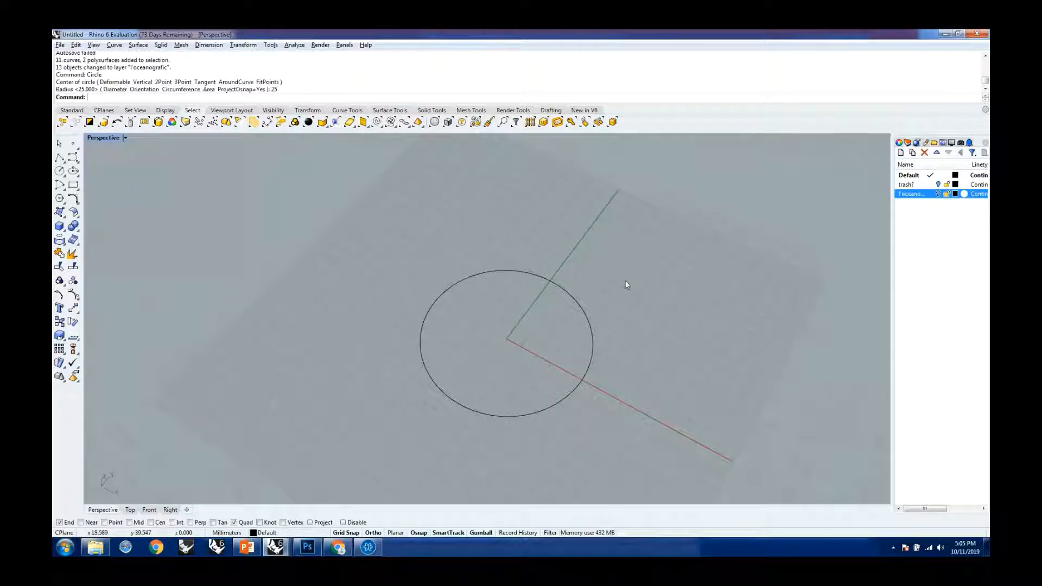
# Copy the circle 200 mm straight up along the Z axis, leaving the original on the ground plane
pyautogui.scroll(-3, 649, 308)
pyautogui.scroll(2, 619, 327)
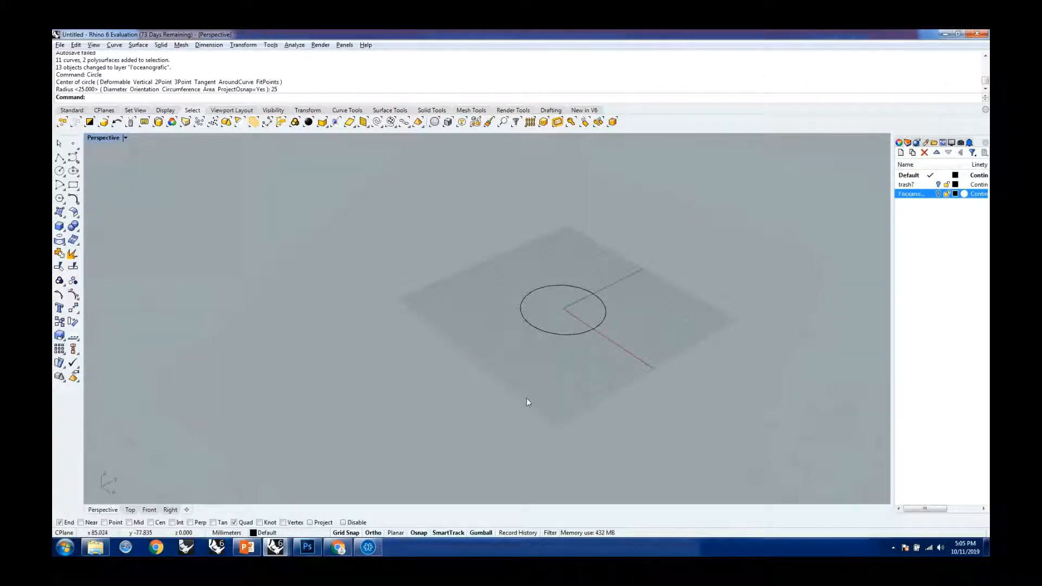
pyautogui.scroll(-5, 576, 368)
pyautogui.scroll(3, 564, 380)
pyautogui.click(548, 413)
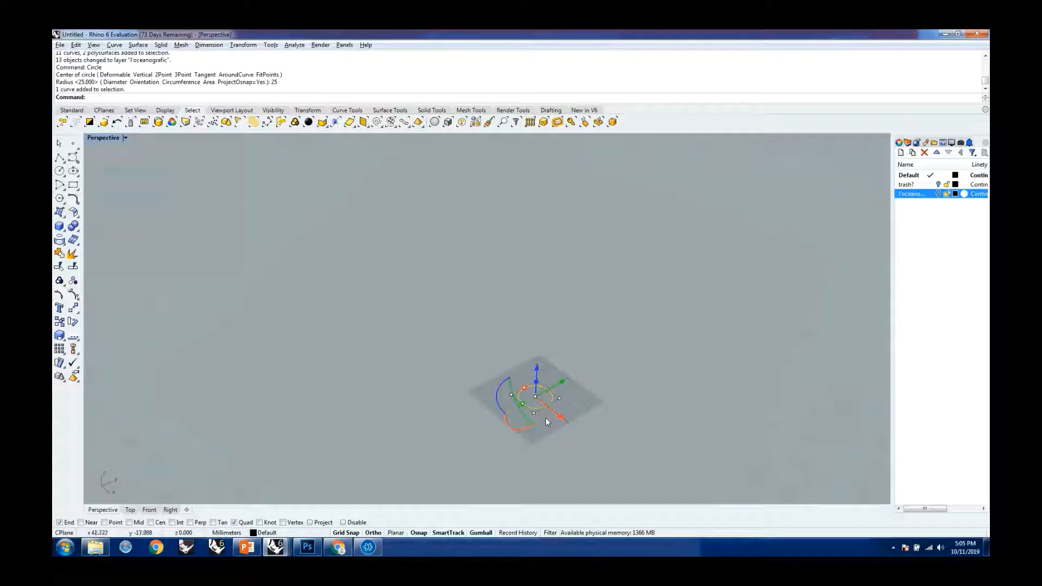
pyautogui.click(538, 371)
pyautogui.write('200')
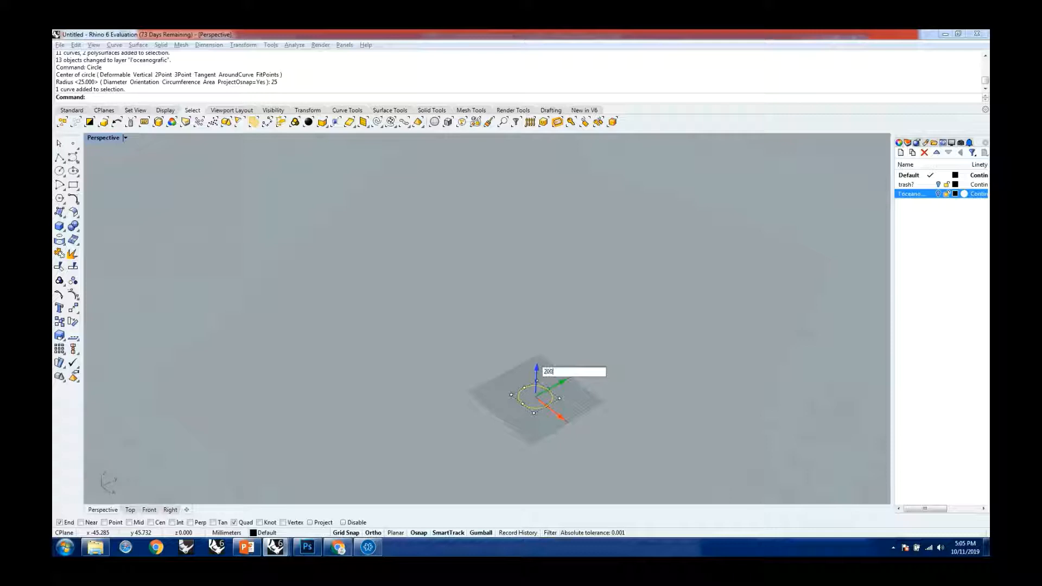
pyautogui.press('Return')
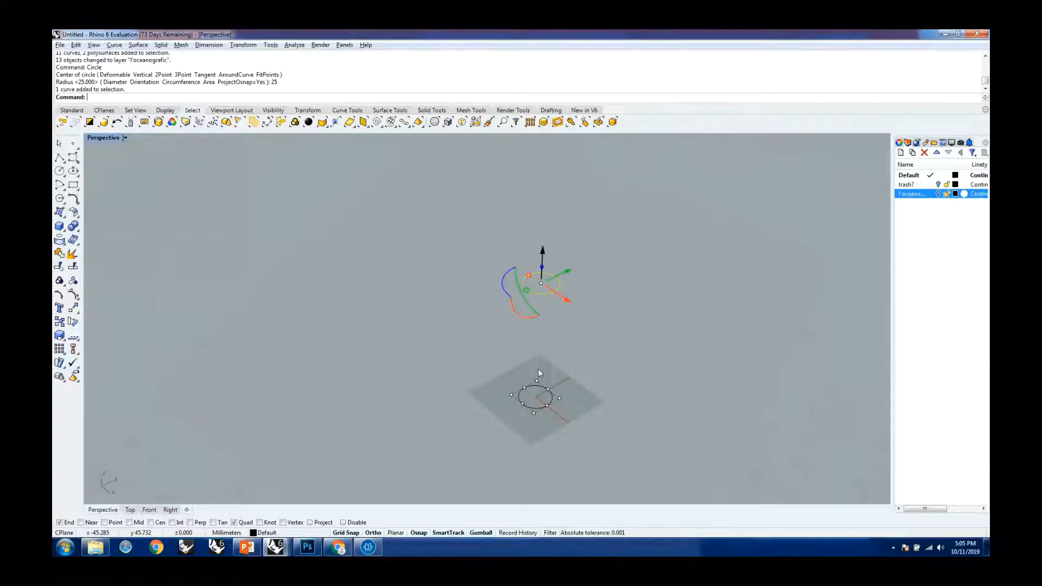
pyautogui.moveTo(563, 345); pyautogui.dragTo(578, 279, button='right')
pyautogui.scroll(5, 547, 259)
pyautogui.click(578, 278)
# Rebuild both circles with 8 control points and degree 3, deleting the input curves
pyautogui.scroll(-4, 547, 266)
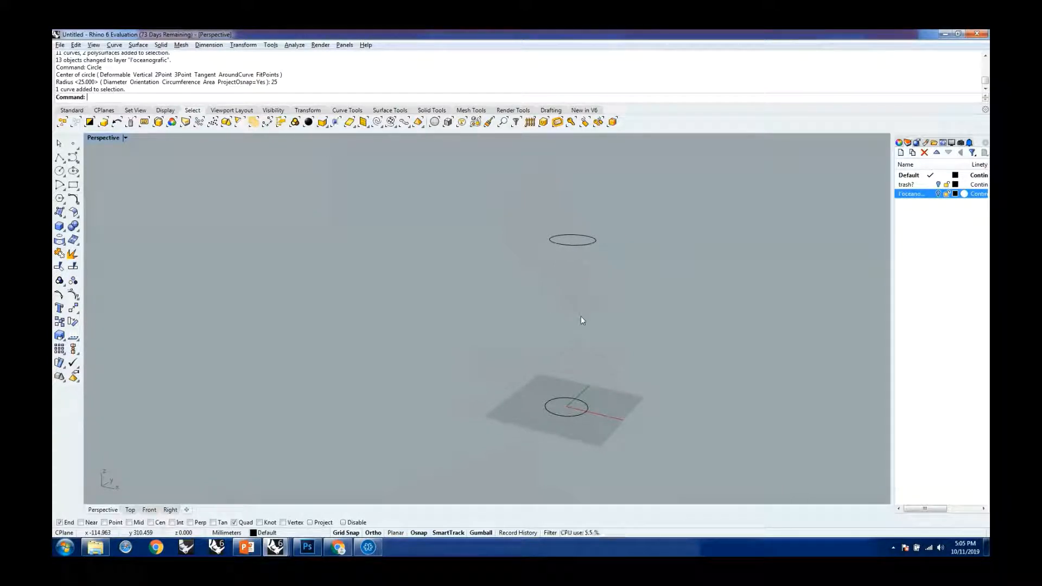
pyautogui.scroll(2, 582, 320)
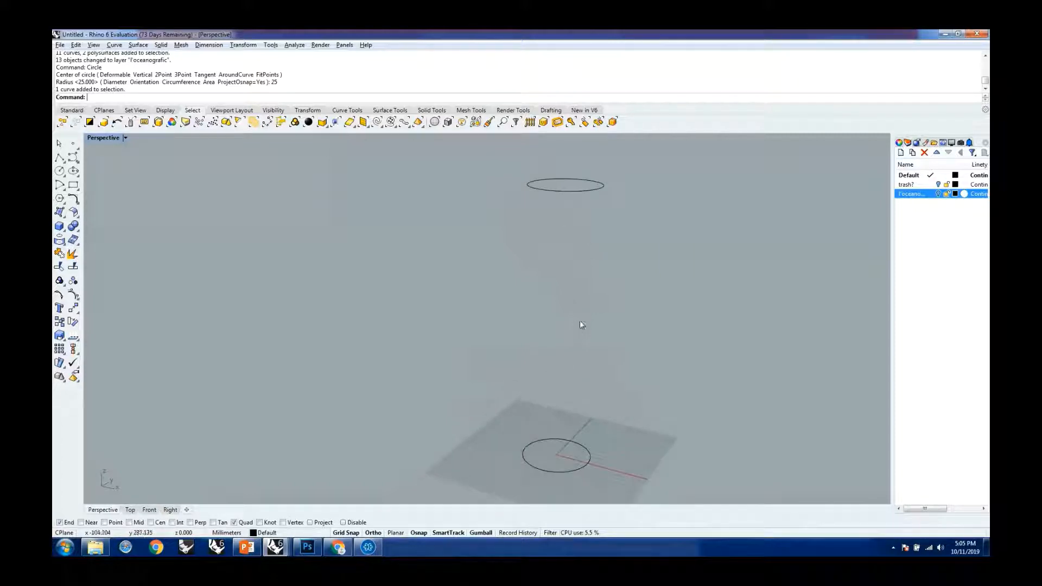
pyautogui.moveTo(580, 320); pyautogui.dragTo(561, 377, button='right')
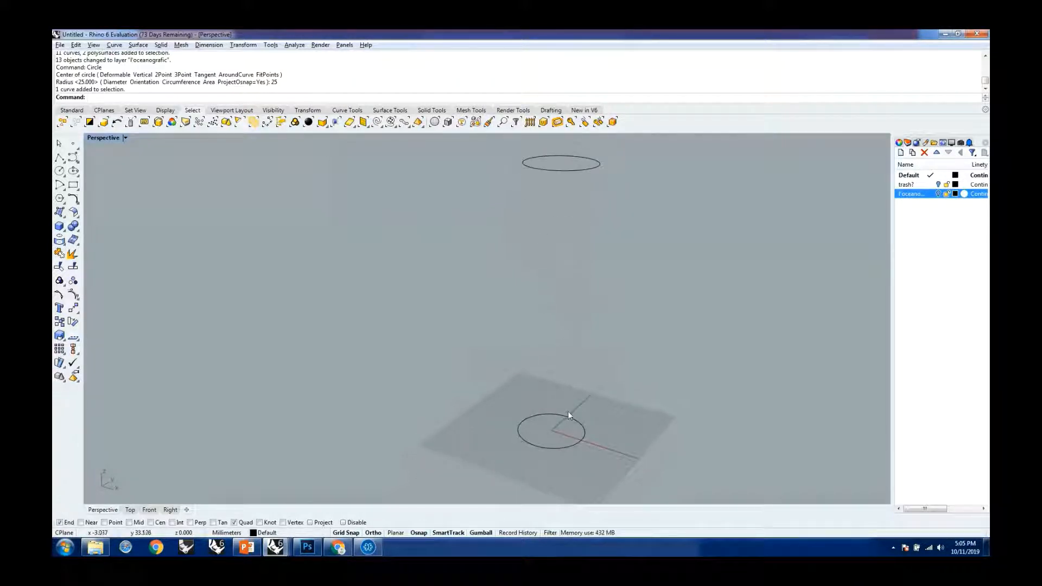
pyautogui.scroll(-5, 571, 379)
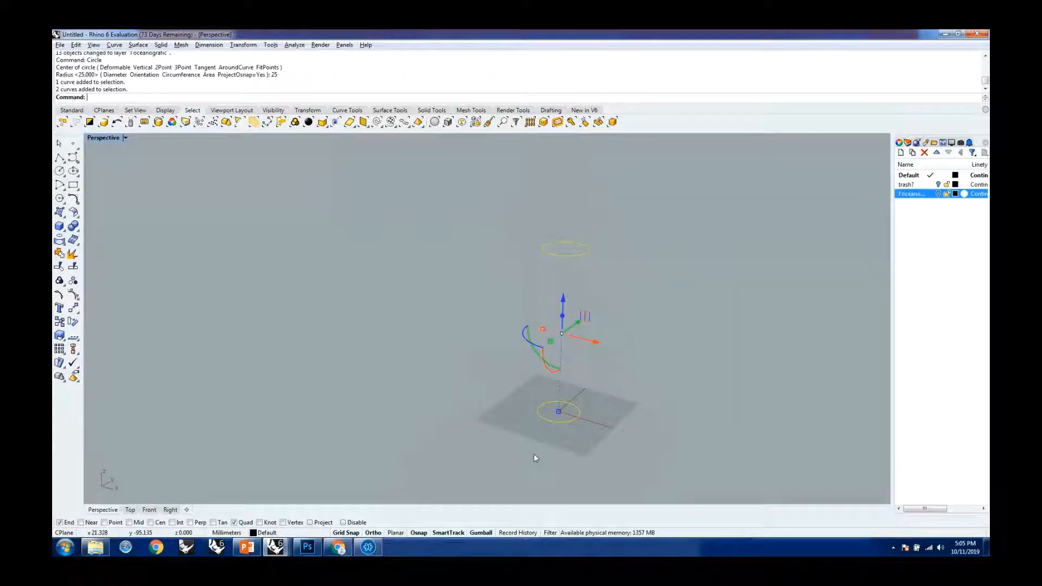
pyautogui.write('Rebuild')
pyautogui.press('Return')
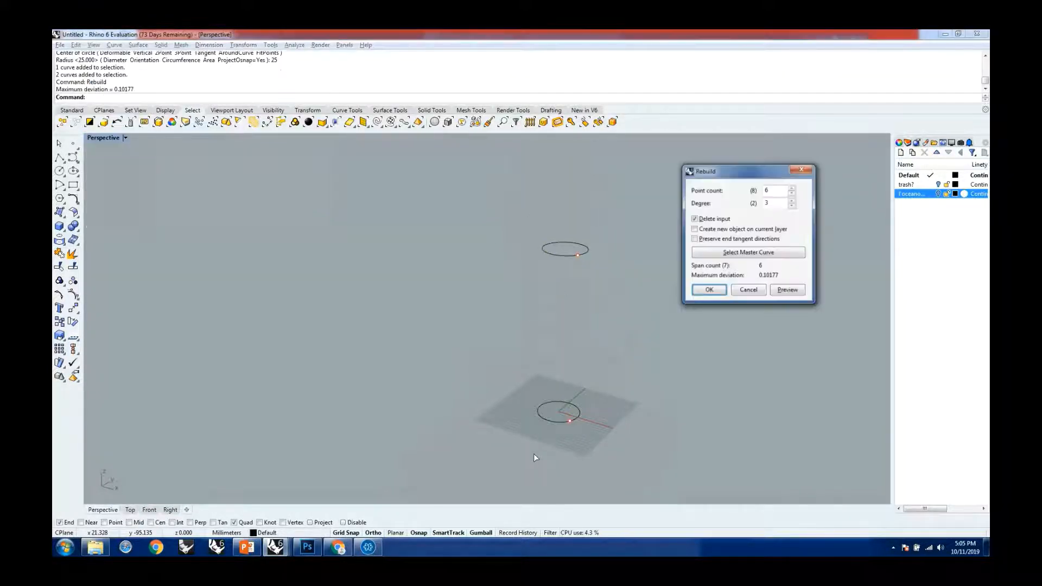
pyautogui.moveTo(773, 192); pyautogui.dragTo(753, 191)
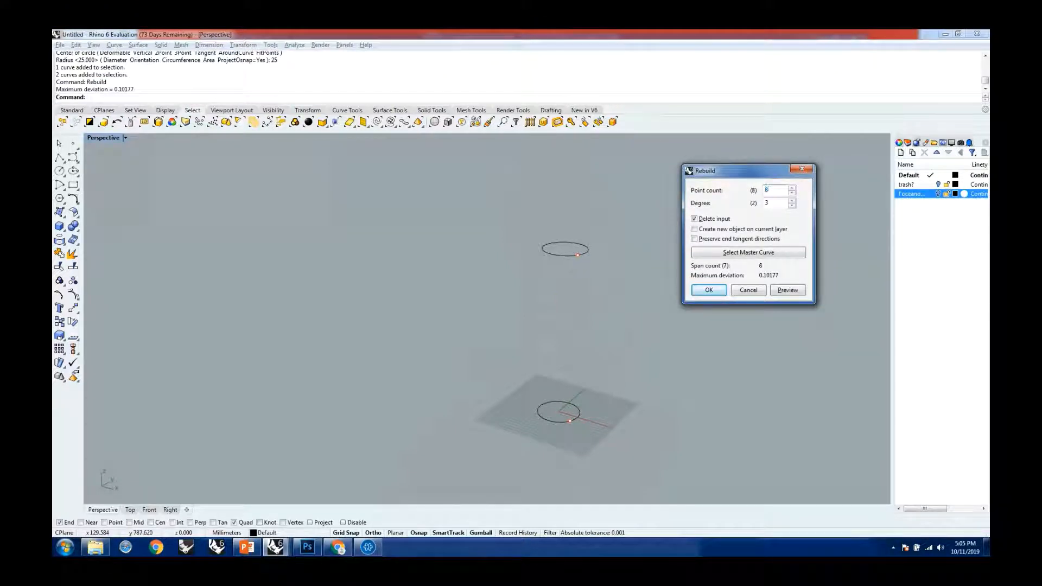
pyautogui.write('8')
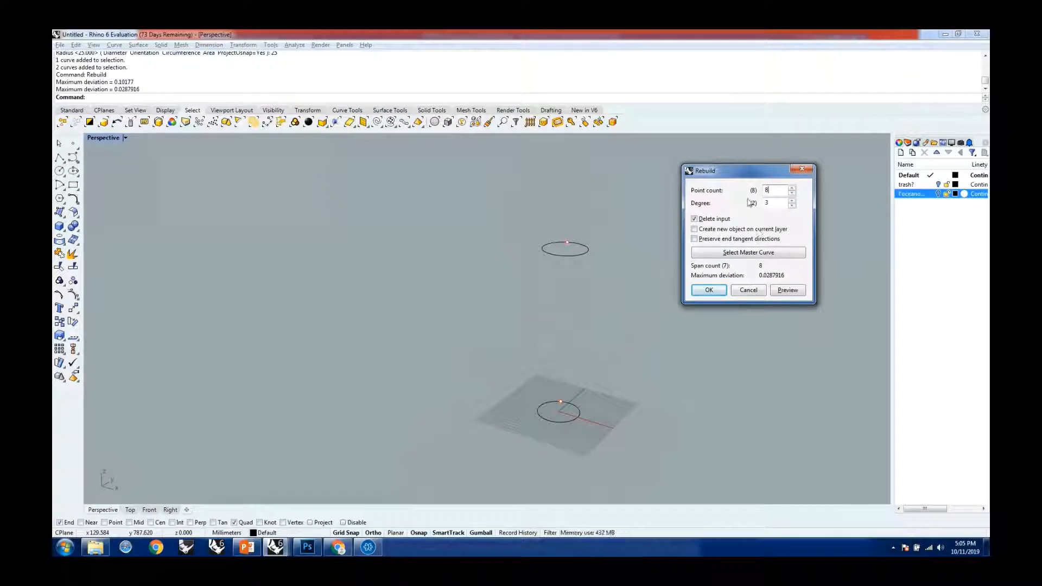
pyautogui.doubleClick(770, 202)
pyautogui.doubleClick(777, 190)
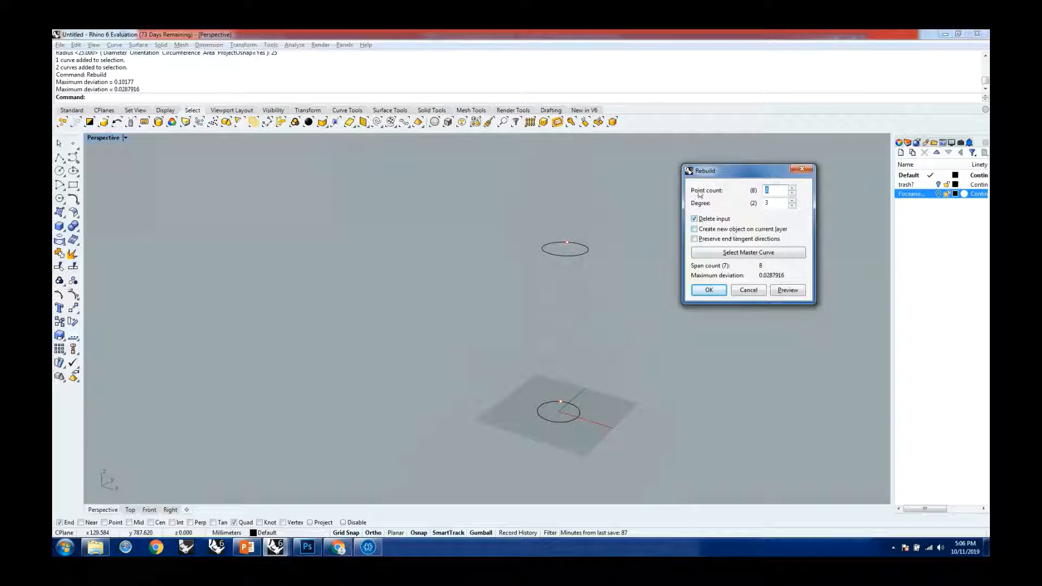
pyautogui.click(709, 291)
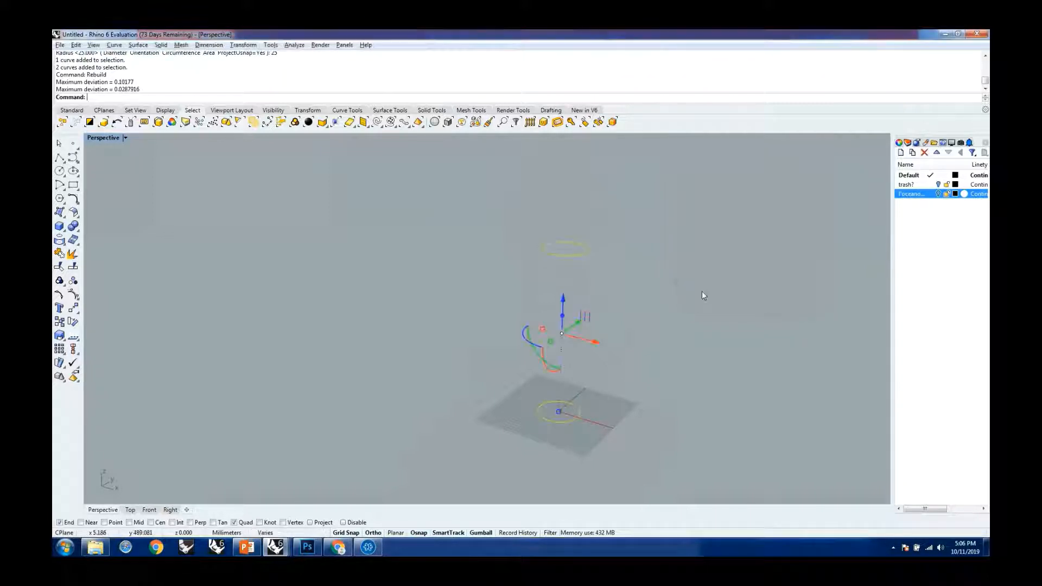
pyautogui.click(686, 316)
# Scale four alternate control points of the lower circle inward along the X axis to pinch its sides
pyautogui.moveTo(705, 308); pyautogui.dragTo(692, 325, button='right')
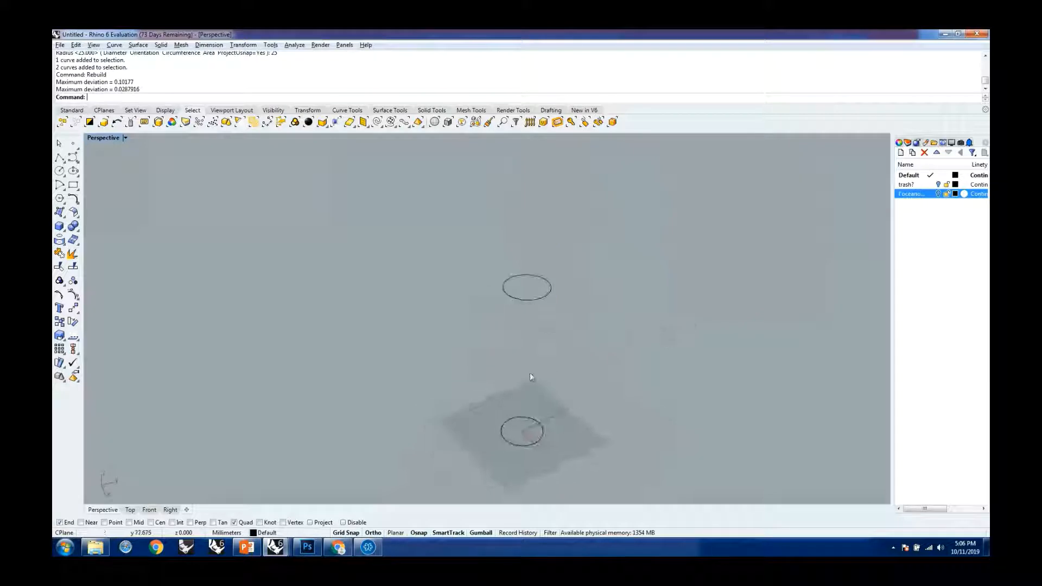
pyautogui.click(540, 424)
pyautogui.moveTo(584, 366); pyautogui.dragTo(555, 429, button='right')
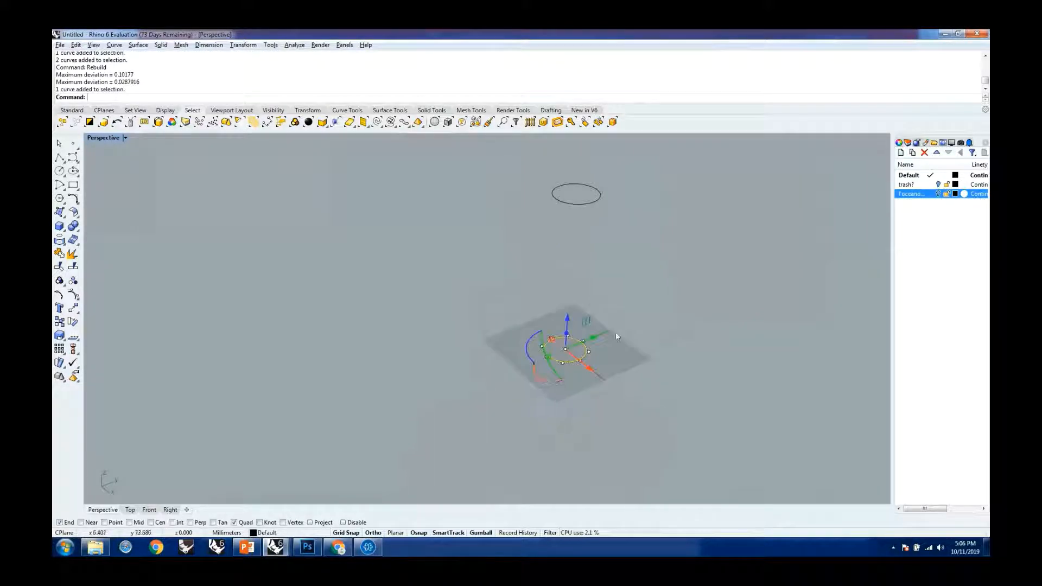
pyautogui.scroll(12, 616, 335)
pyautogui.scroll(-3, 532, 329)
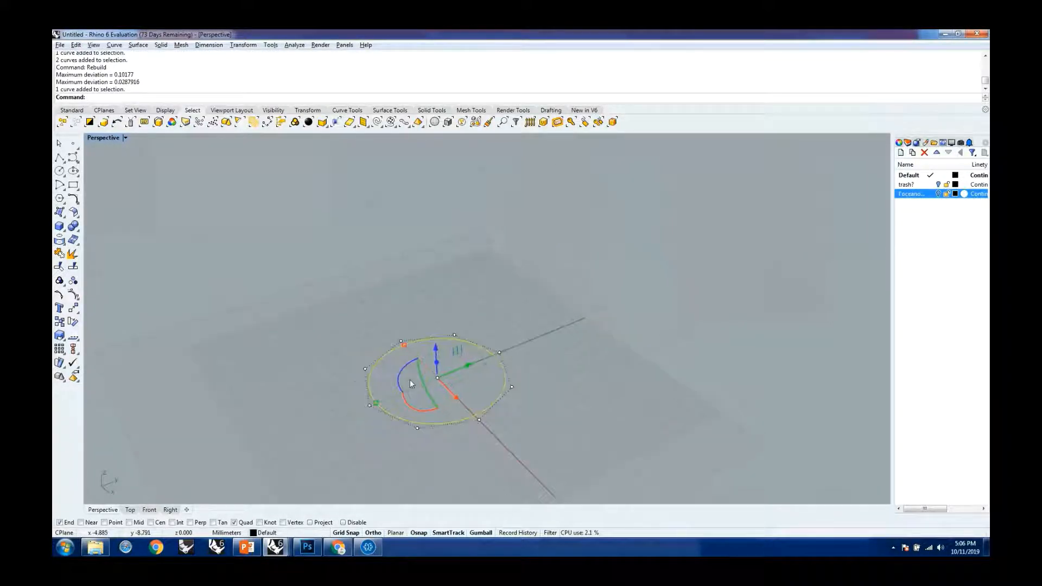
pyautogui.scroll(3, 410, 383)
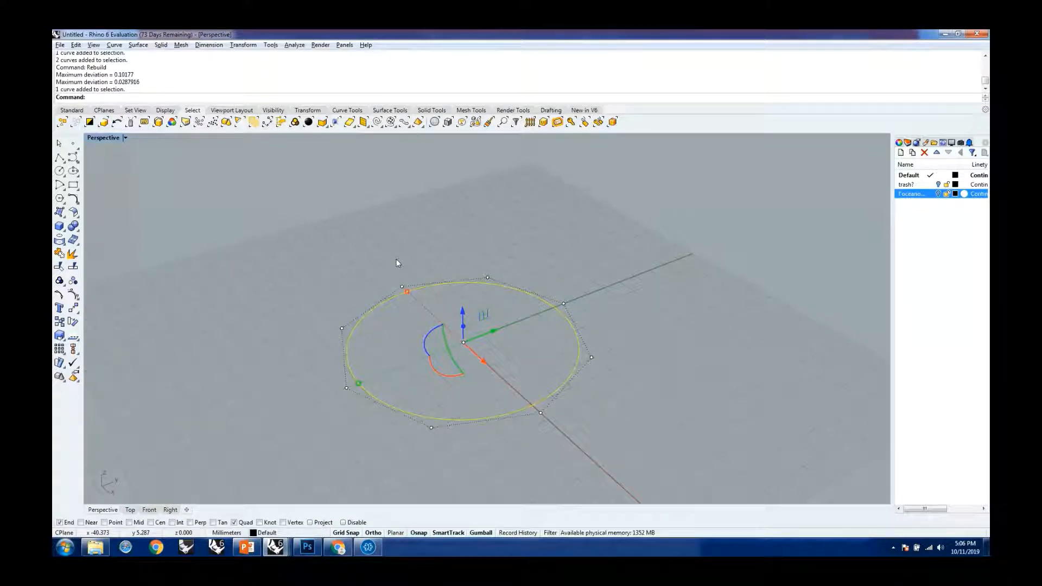
pyautogui.moveTo(390, 259); pyautogui.dragTo(448, 308)
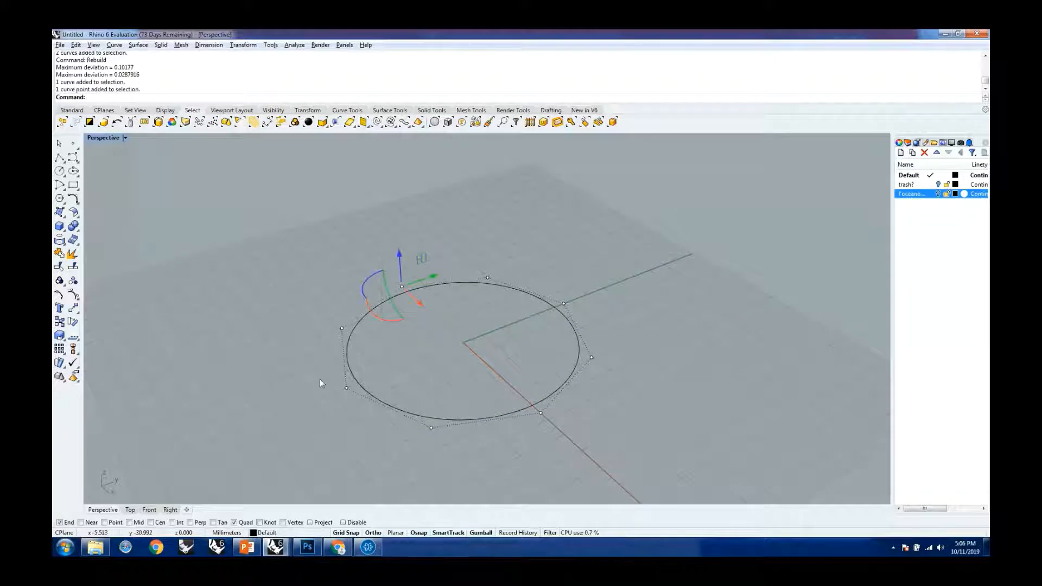
pyautogui.keyDown('shift'); pyautogui.moveTo(320, 380); pyautogui.dragTo(389, 407); pyautogui.keyUp('shift')
pyautogui.keyDown('shift'); pyautogui.moveTo(496, 394); pyautogui.dragTo(569, 434); pyautogui.keyUp('shift')
pyautogui.keyDown('shift'); pyautogui.moveTo(552, 279); pyautogui.dragTo(589, 324); pyautogui.keyUp('shift')
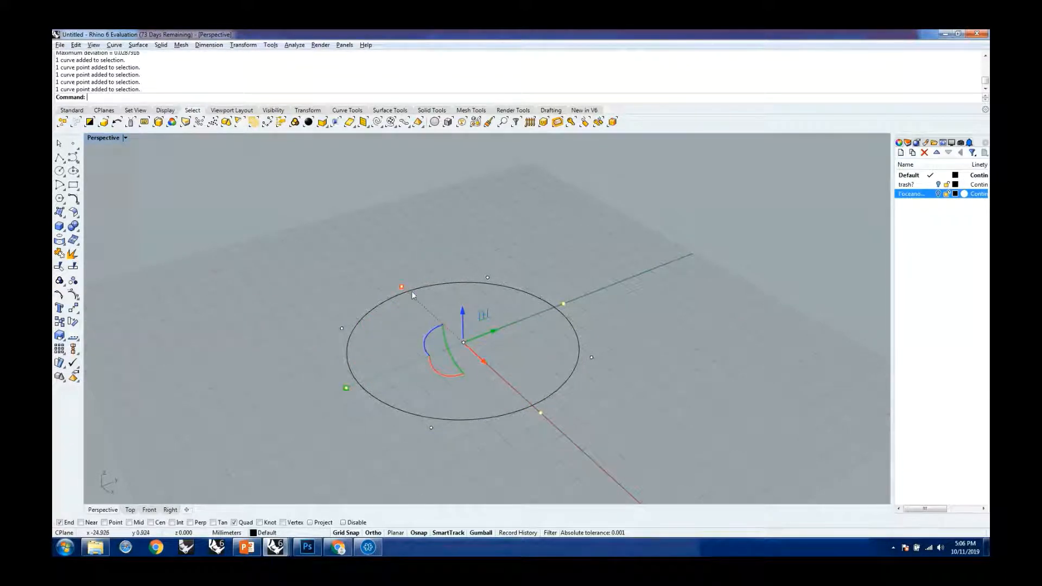
pyautogui.moveTo(403, 292); pyautogui.dragTo(436, 312)
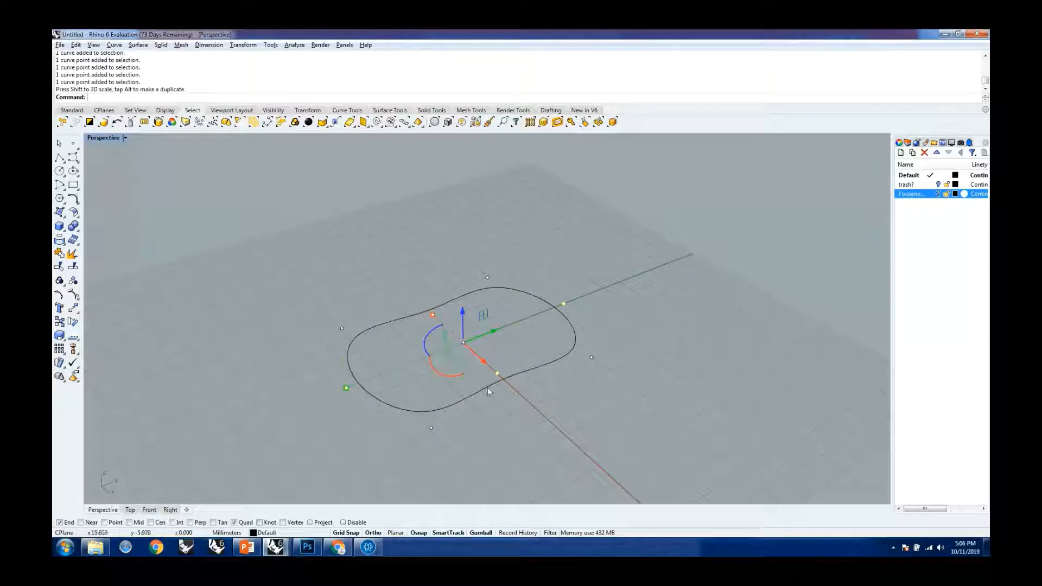
# Scale two opposite outer control points of the lower curve outward along the X axis
pyautogui.keyDown('shift'); pyautogui.click(431, 428); pyautogui.keyUp('shift')
pyautogui.keyDown('shift'); pyautogui.click(487, 278); pyautogui.keyUp('shift')
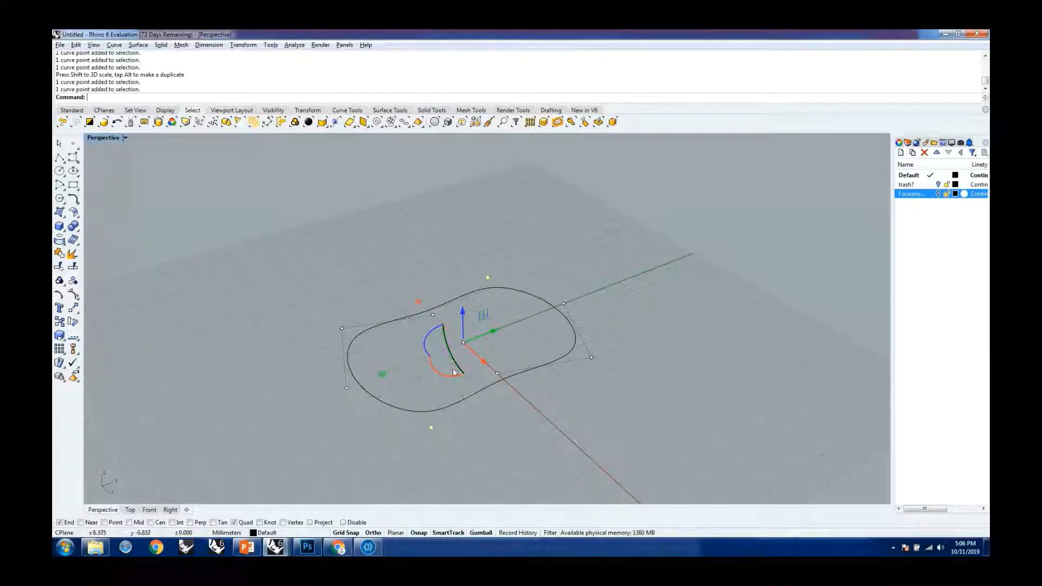
pyautogui.moveTo(419, 302); pyautogui.dragTo(389, 277)
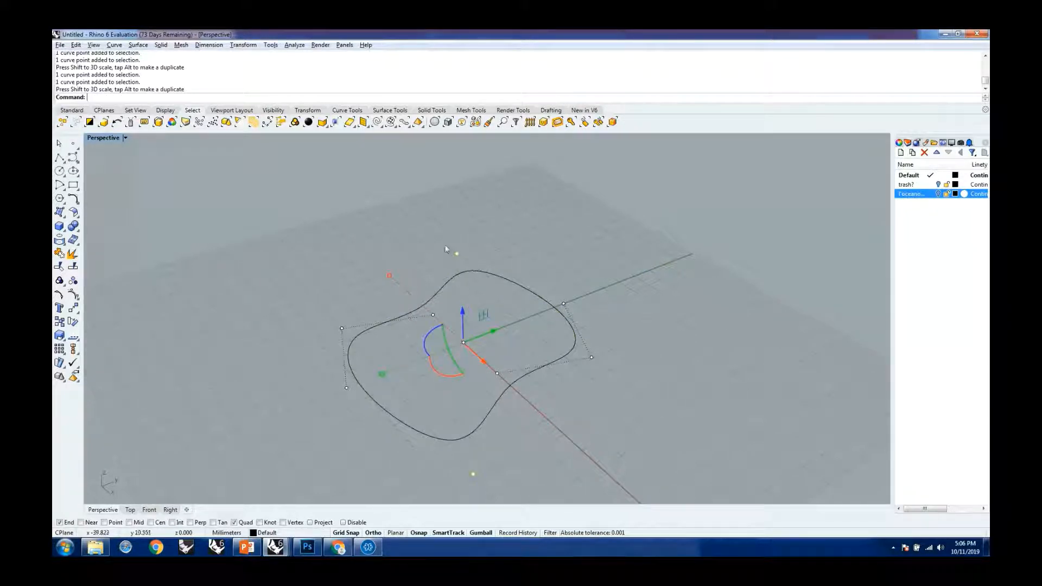
# Move single control points on the lower curve's negative-X side and positive-Y end to make its outline asymmetrical
pyautogui.click(457, 253)
pyautogui.moveTo(487, 247); pyautogui.dragTo(518, 237)
pyautogui.click(432, 315)
pyautogui.moveTo(449, 330)
pyautogui.mouseDown()
pyautogui.moveTo(434, 311)
pyautogui.moveTo(466, 327)
pyautogui.mouseUp()
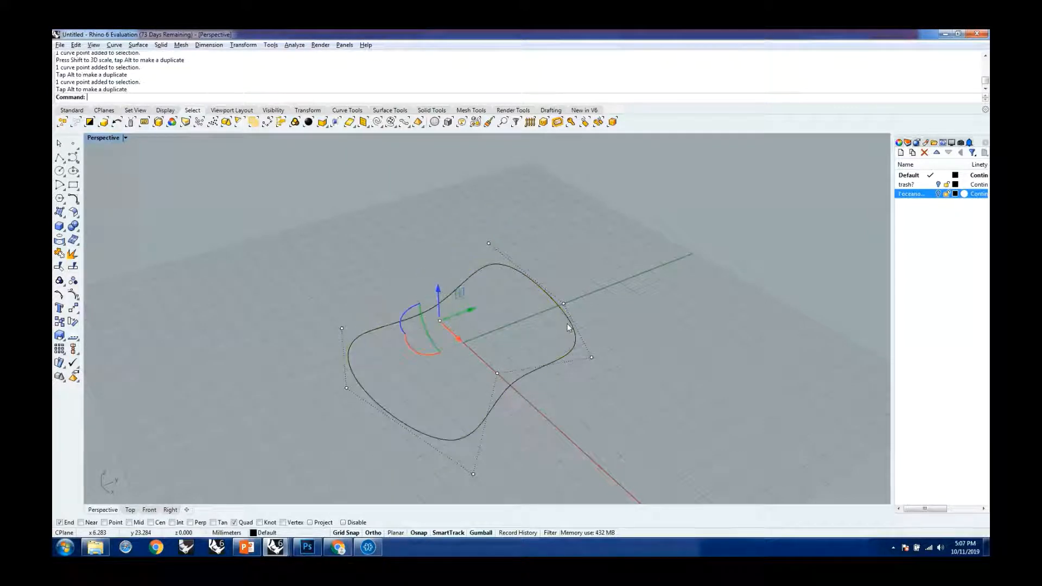
pyautogui.click(564, 302)
pyautogui.moveTo(589, 300); pyautogui.dragTo(608, 379)
pyautogui.click(536, 344)
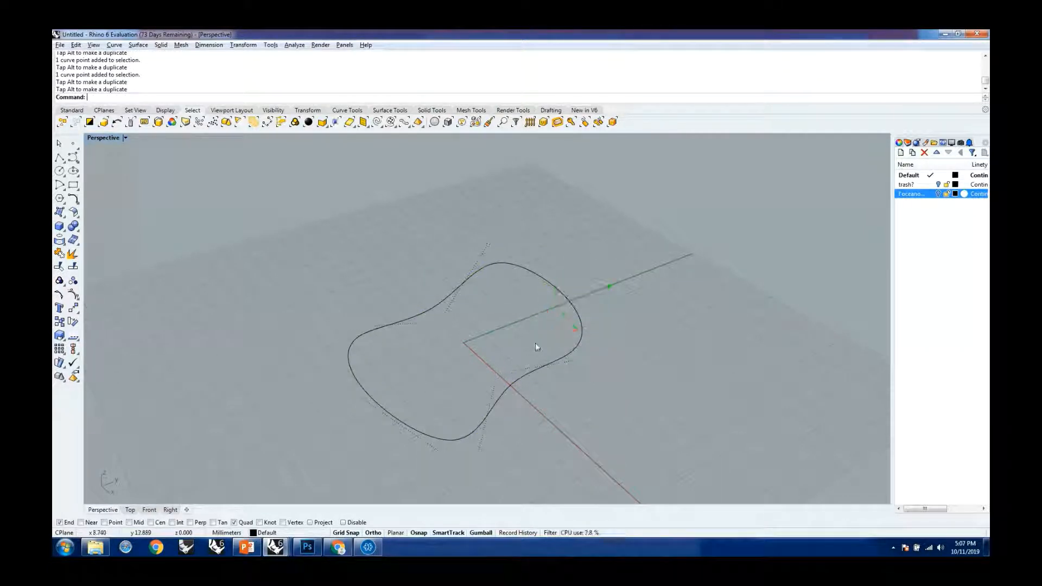
# Scale two opposite control points of the lower curve, at its positive-X and positive-Y sides, uniformly inward
pyautogui.click(543, 365)
pyautogui.press('F10')
pyautogui.moveTo(443, 398); pyautogui.dragTo(497, 493)
pyautogui.scroll(-2, 472, 380)
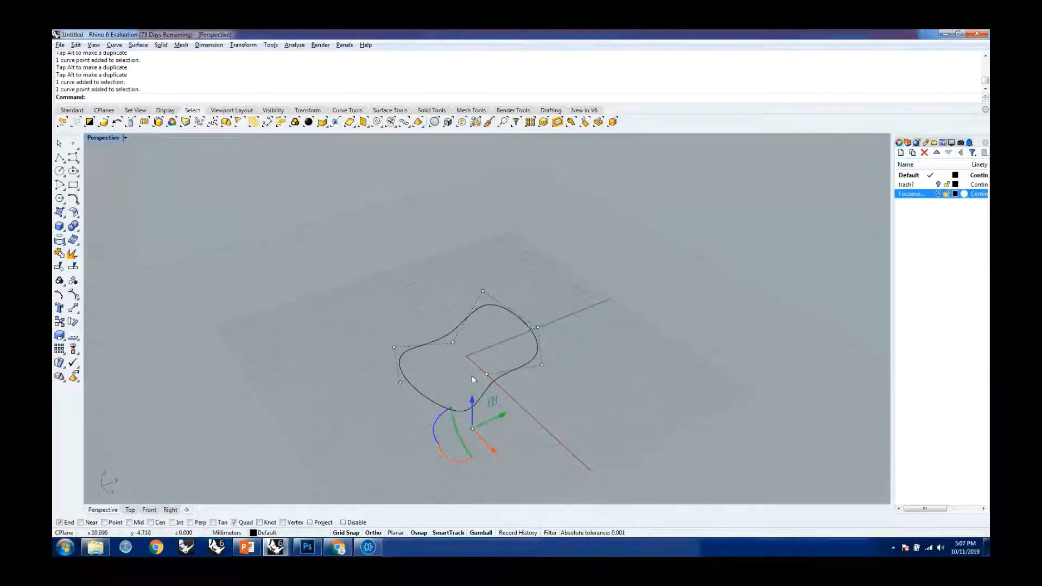
pyautogui.keyDown('shift'); pyautogui.click(537, 327); pyautogui.keyUp('shift')
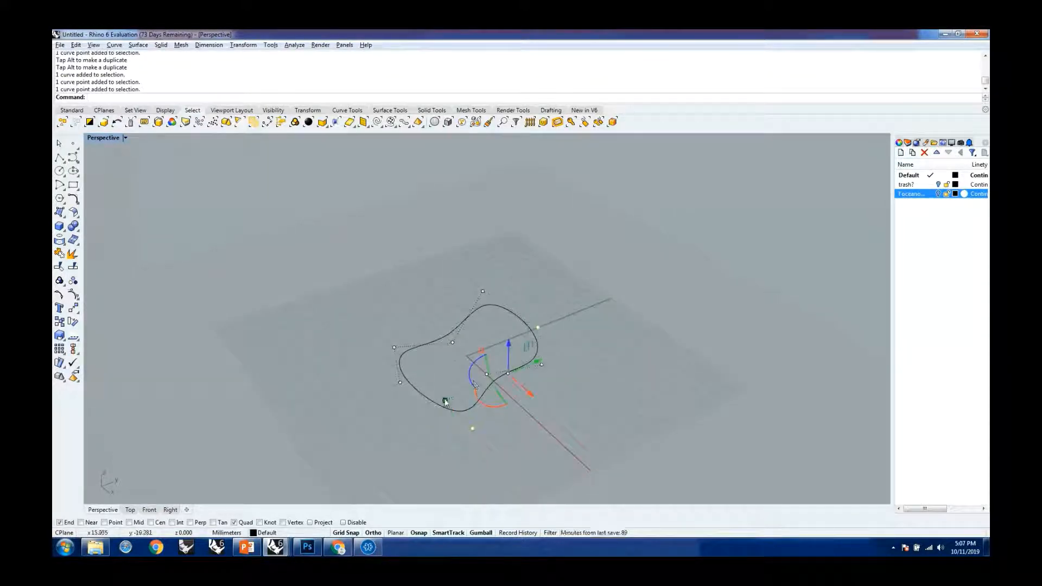
pyautogui.moveTo(482, 351); pyautogui.dragTo(493, 357)
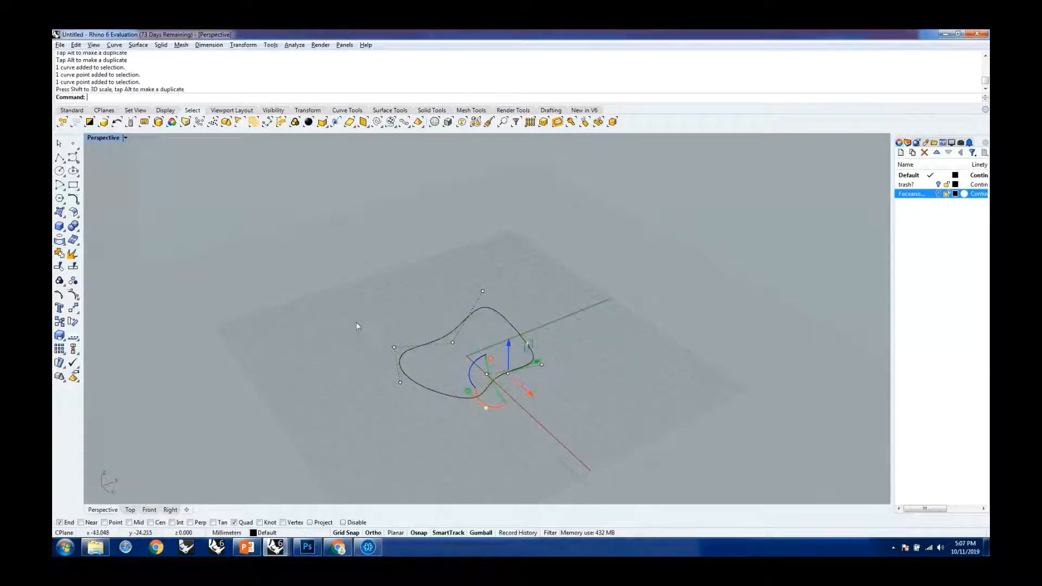
# Scale three control points of the lower curve, two on one side and one opposite, outward along the X axis
pyautogui.click(395, 348)
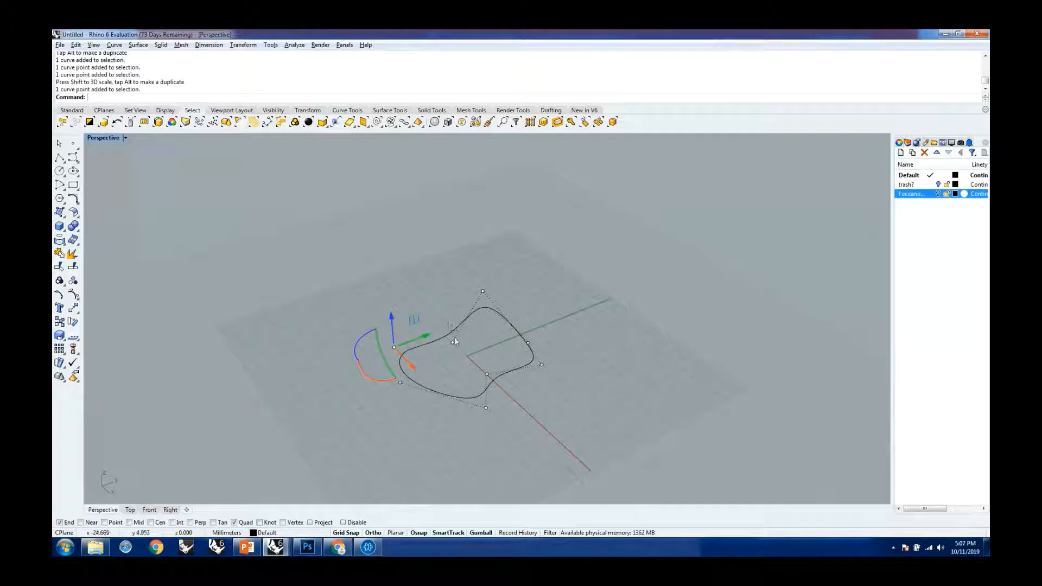
pyautogui.keyDown('shift'); pyautogui.click(453, 342); pyautogui.keyUp('shift')
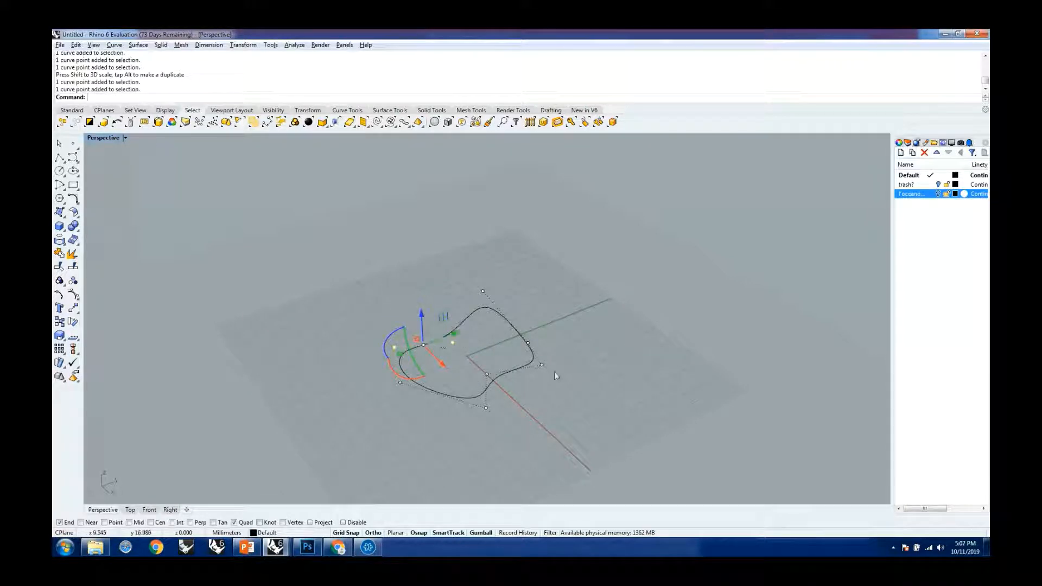
pyautogui.keyDown('shift'); pyautogui.click(541, 365); pyautogui.keyUp('shift')
pyautogui.moveTo(441, 331); pyautogui.dragTo(423, 309)
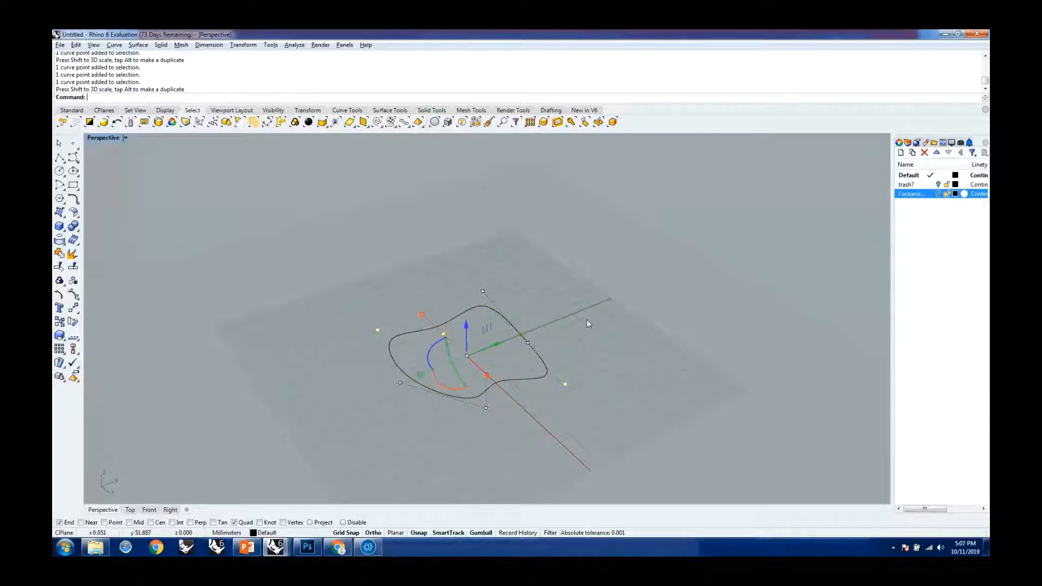
pyautogui.press('Escape')
pyautogui.press('Escape')
# Move the lower curve's control point next to the positive Y axis outward along Y to round that end
pyautogui.scroll(-7, 623, 367)
pyautogui.moveTo(623, 369)
pyautogui.mouseDown(button='right')
pyautogui.moveTo(531, 344)
pyautogui.moveTo(581, 355)
pyautogui.moveTo(628, 386)
pyautogui.mouseUp(button='right')
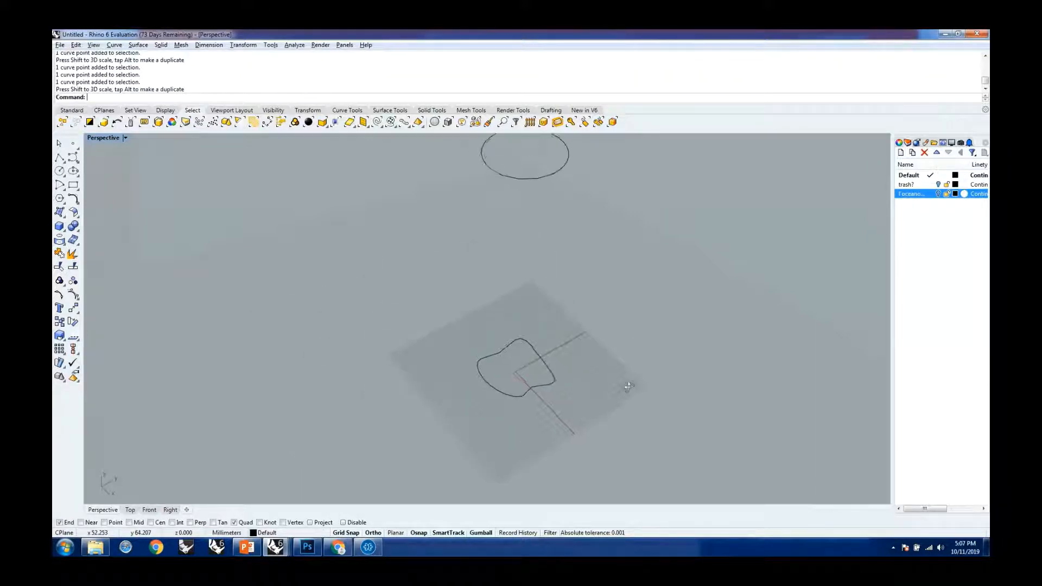
pyautogui.scroll(-3, 564, 369)
pyautogui.scroll(5, 552, 385)
pyautogui.click(580, 415)
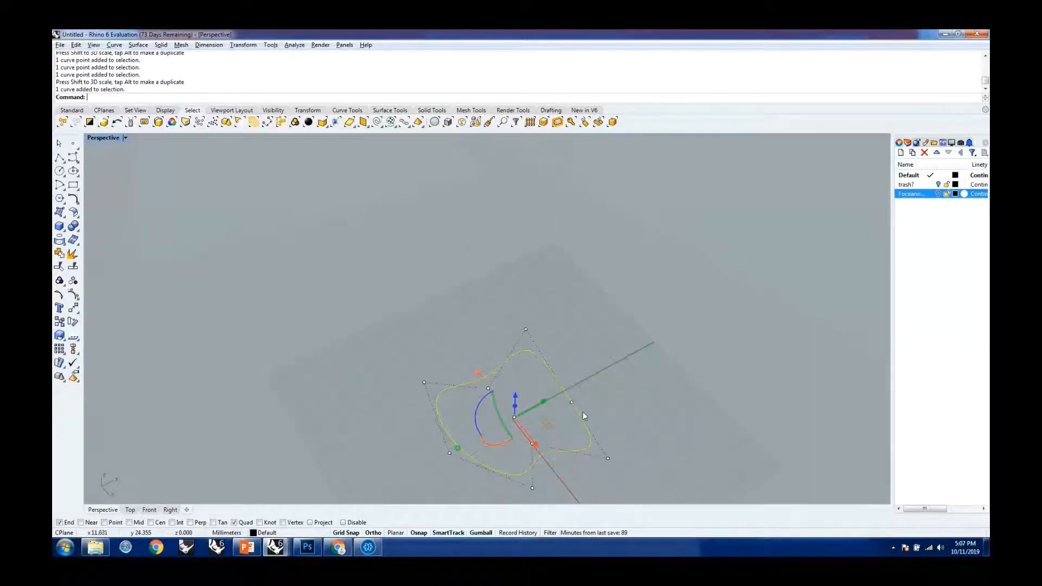
pyautogui.moveTo(568, 385); pyautogui.dragTo(617, 377)
pyautogui.scroll(-2, 521, 392)
pyautogui.scroll(4, 520, 389)
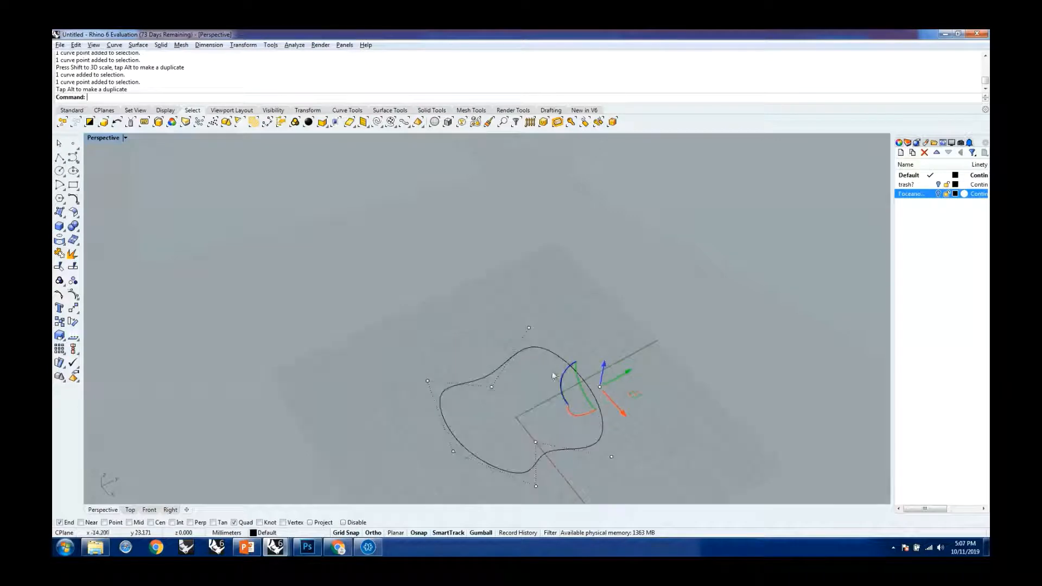
pyautogui.click(717, 396)
# Scale the upper circle down uniformly to roughly half its size or less
pyautogui.scroll(-8, 614, 368)
pyautogui.moveTo(648, 407); pyautogui.dragTo(549, 380, button='right')
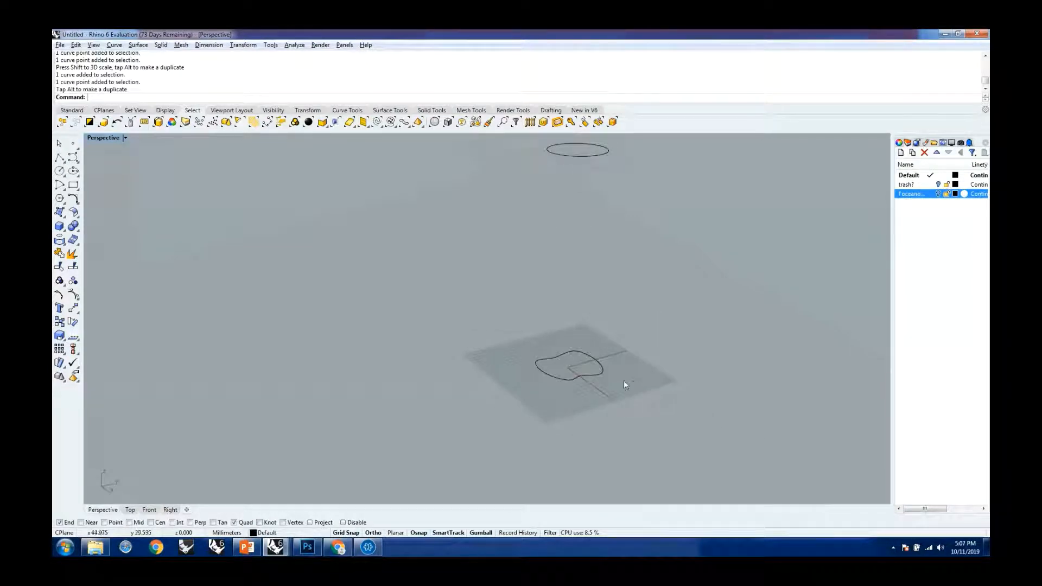
pyautogui.scroll(-3, 623, 379)
pyautogui.scroll(5, 601, 307)
pyautogui.scroll(-3, 581, 391)
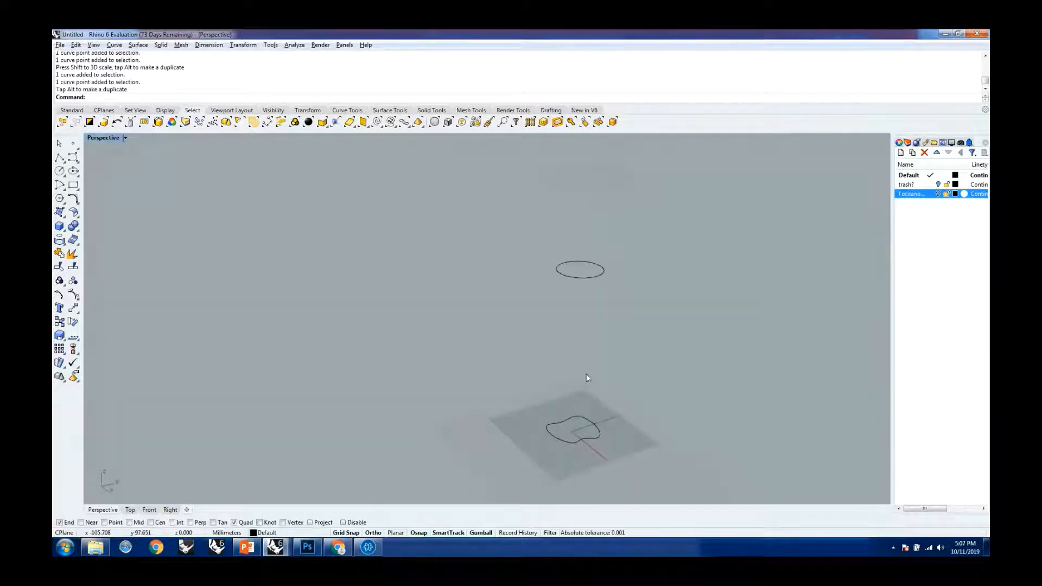
pyautogui.scroll(2, 584, 363)
pyautogui.click(588, 237)
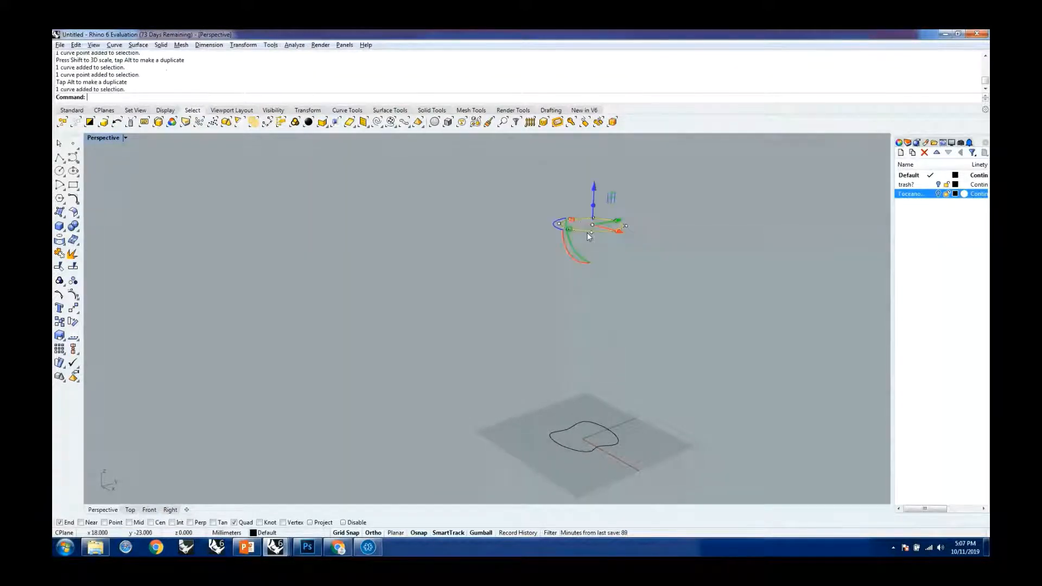
pyautogui.moveTo(694, 283); pyautogui.dragTo(663, 317, button='right')
pyautogui.scroll(10, 425, 282)
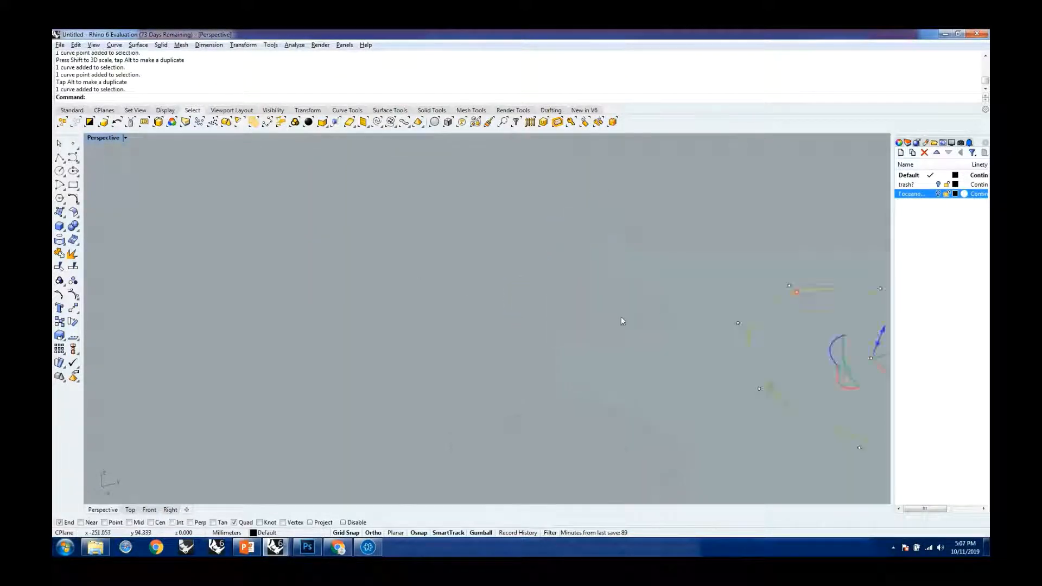
pyautogui.scroll(-8, 622, 322)
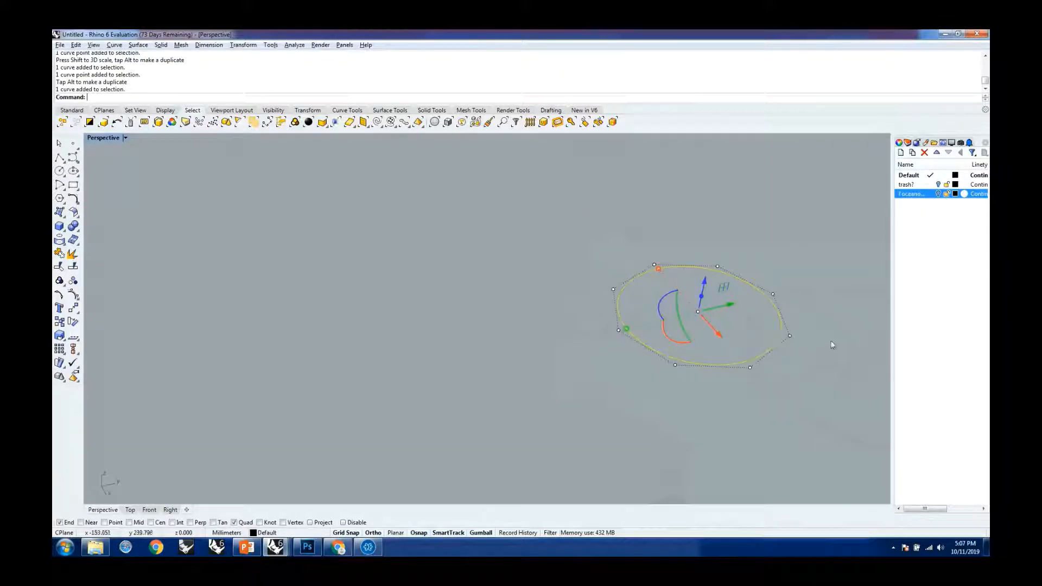
pyautogui.scroll(3, 833, 344)
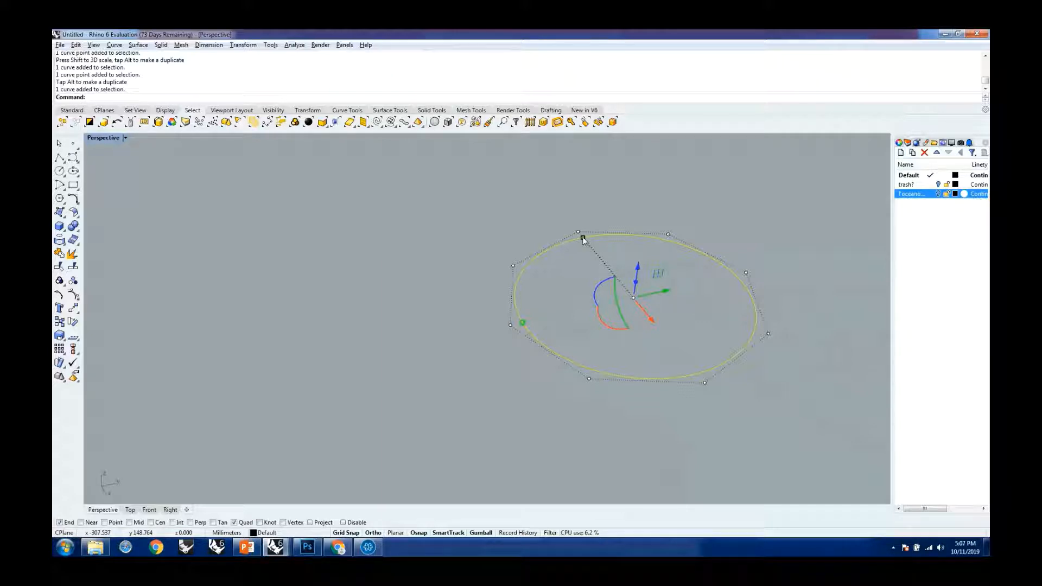
pyautogui.moveTo(582, 237); pyautogui.dragTo(620, 282)
pyautogui.click(760, 298)
# Examine the size of the upper circle in relation to the lower free-form curve
pyautogui.scroll(-10, 509, 267)
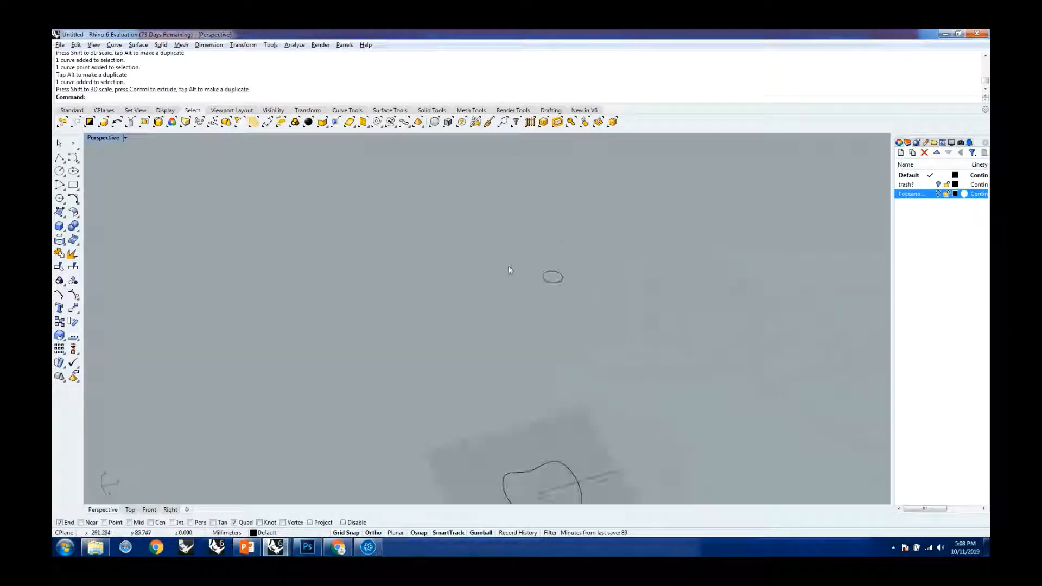
pyautogui.scroll(20, 558, 279)
pyautogui.scroll(-10, 580, 307)
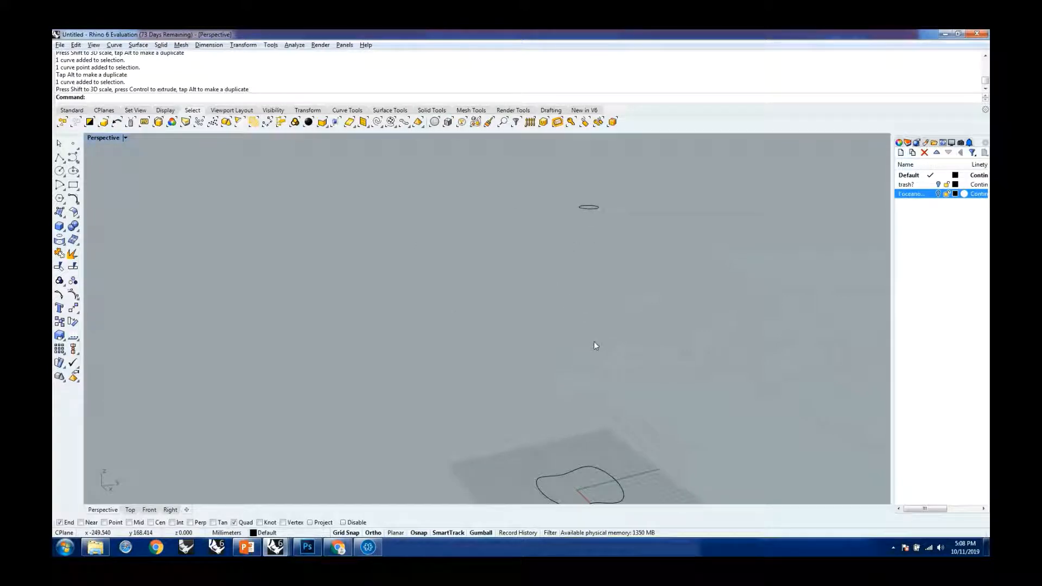
pyautogui.scroll(-5, 583, 375)
pyautogui.scroll(8, 591, 435)
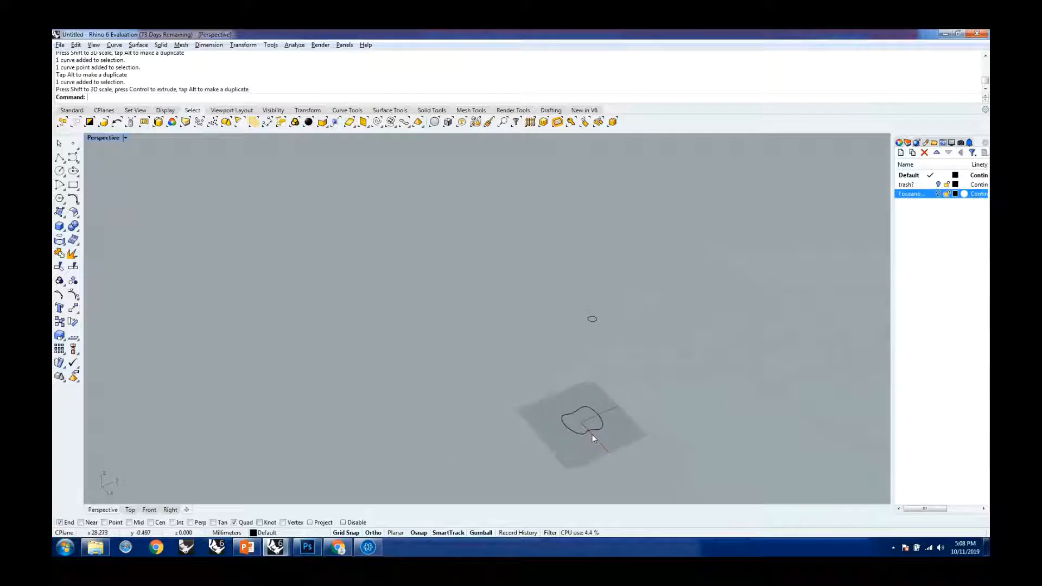
pyautogui.scroll(-3, 604, 429)
pyautogui.scroll(8, 602, 290)
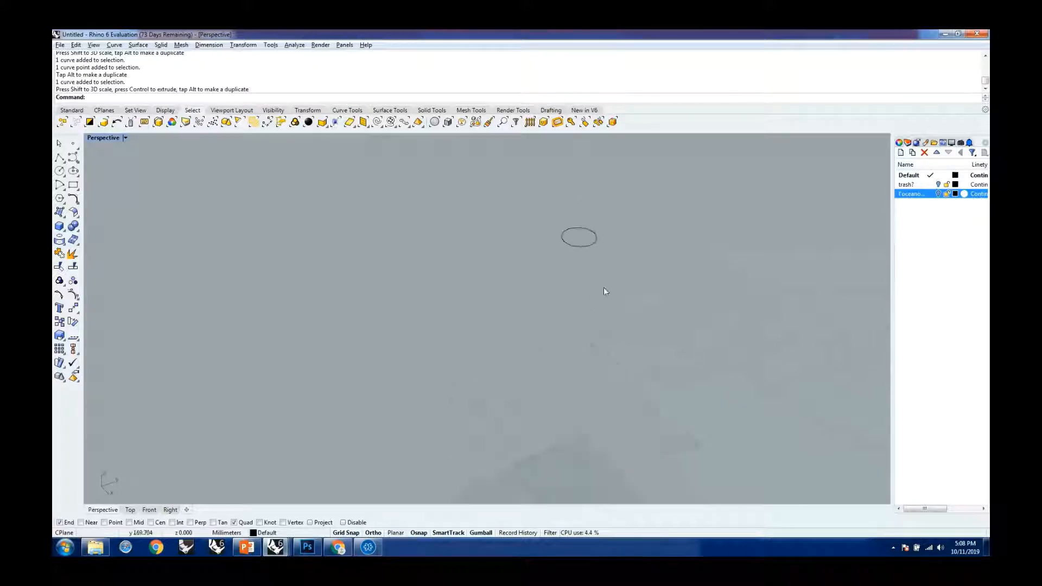
pyautogui.scroll(8, 584, 184)
pyautogui.scroll(-8, 567, 296)
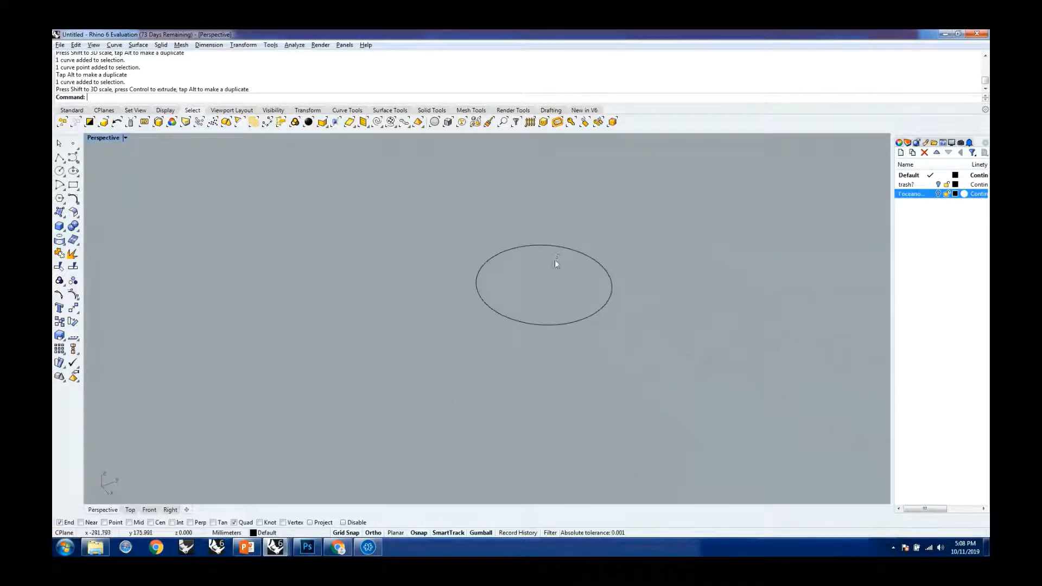
# Scale four control points of the upper circle inward along the X axis, narrowing its positive-Y end
pyautogui.click(555, 246)
pyautogui.click(557, 243)
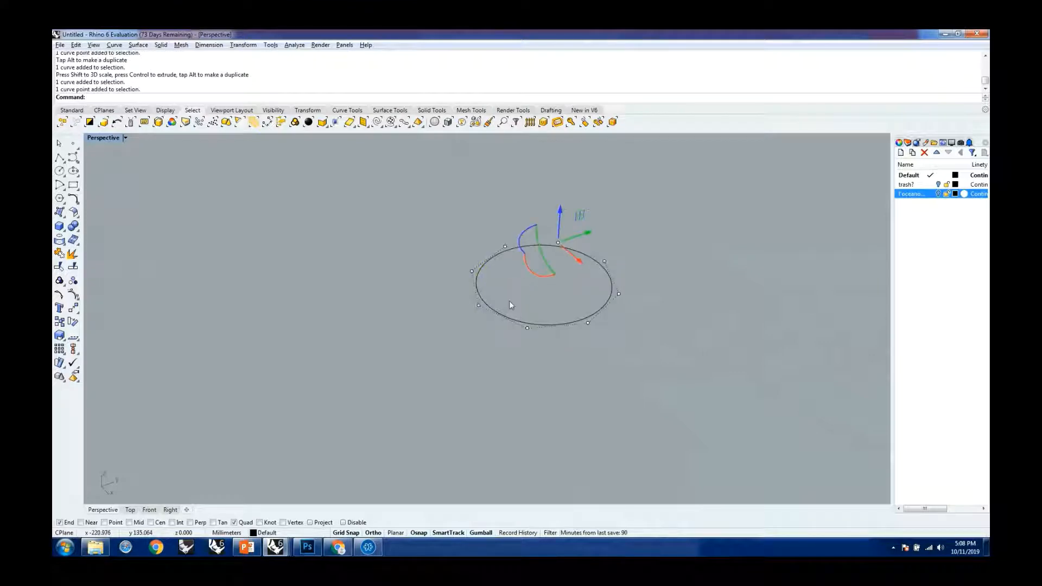
pyautogui.keyDown('shift'); pyautogui.click(528, 329); pyautogui.keyUp('shift')
pyautogui.keyDown('shift'); pyautogui.click(588, 323); pyautogui.keyUp('shift')
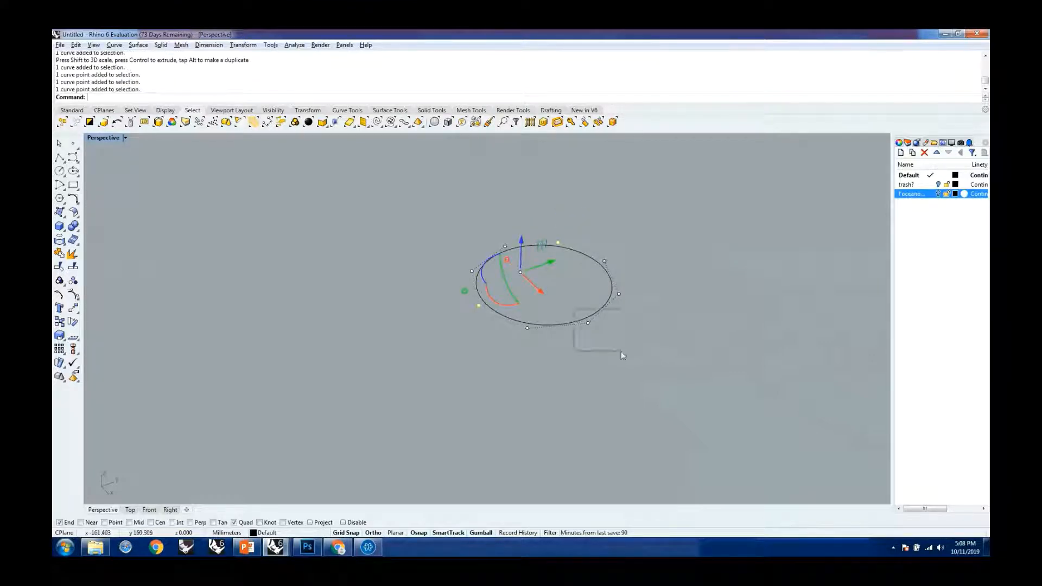
pyautogui.keyDown('shift'); pyautogui.click(618, 294); pyautogui.keyUp('shift')
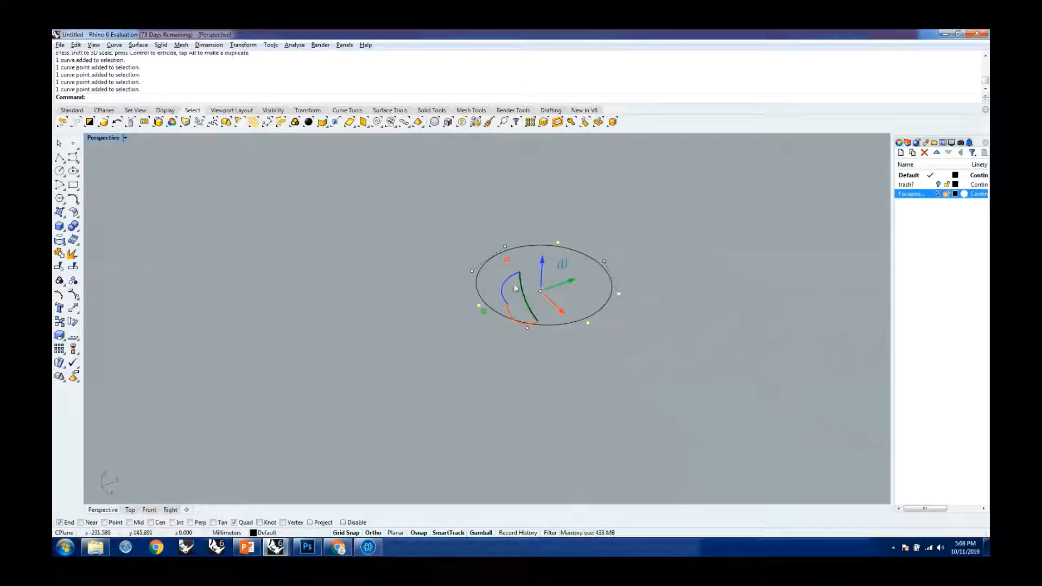
pyautogui.moveTo(507, 260); pyautogui.dragTo(521, 275)
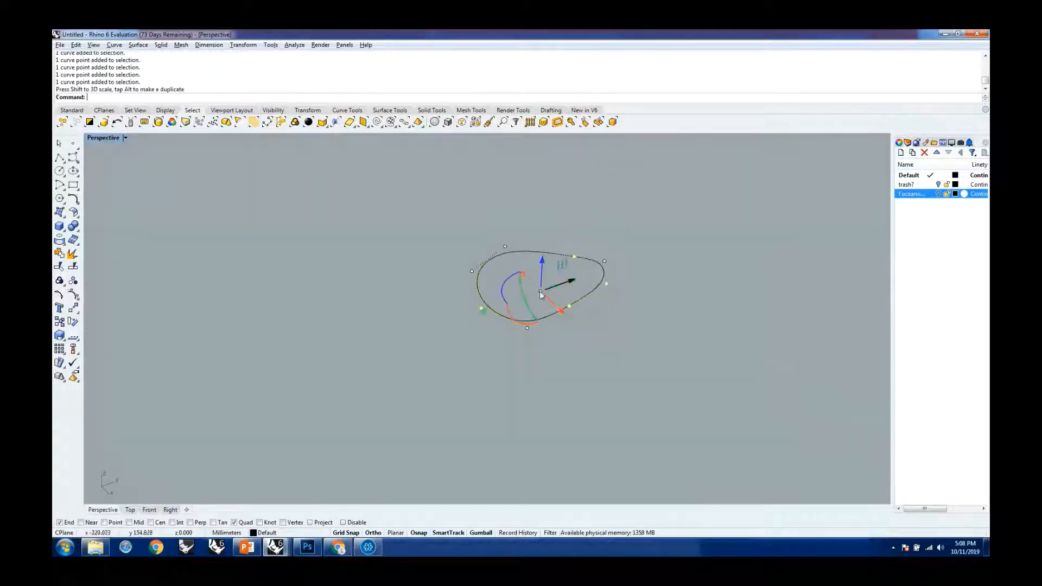
# Scale three more control points of the upper curve inward along the X axis to flatten it into a slender shape
pyautogui.moveTo(498, 230); pyautogui.dragTo(514, 261)
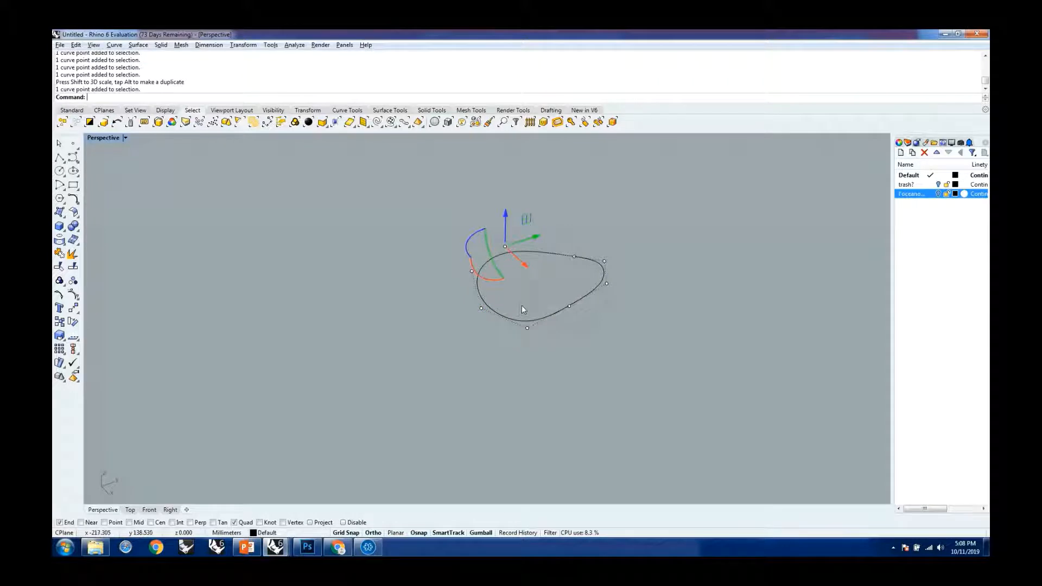
pyautogui.keyDown('shift'); pyautogui.moveTo(519, 375); pyautogui.dragTo(557, 285); pyautogui.keyUp('shift')
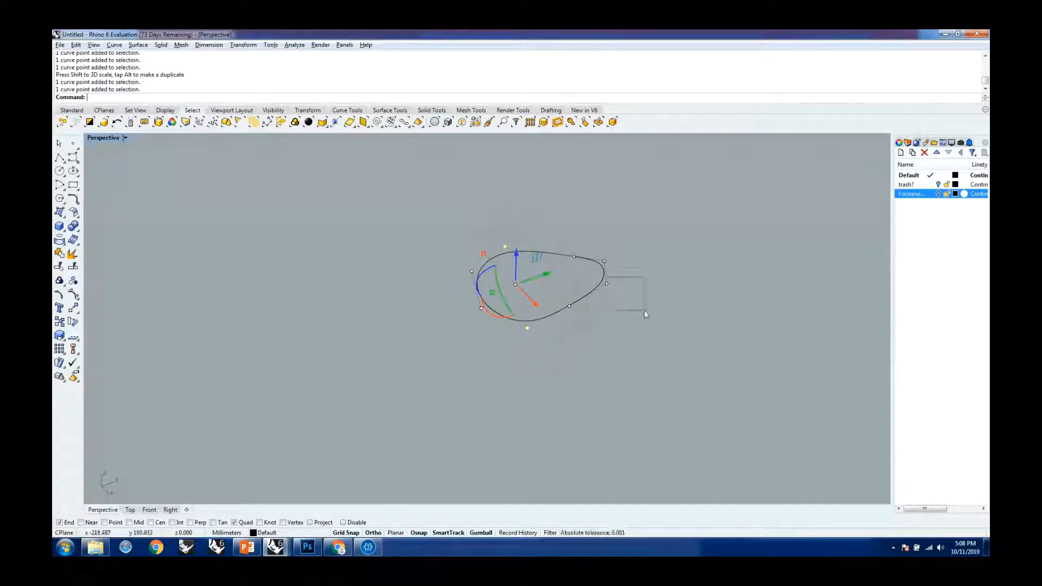
pyautogui.keyDown('shift'); pyautogui.moveTo(644, 311); pyautogui.dragTo(596, 270); pyautogui.keyUp('shift')
pyautogui.moveTo(505, 247); pyautogui.dragTo(537, 274)
pyautogui.moveTo(683, 312); pyautogui.dragTo(653, 311, button='right')
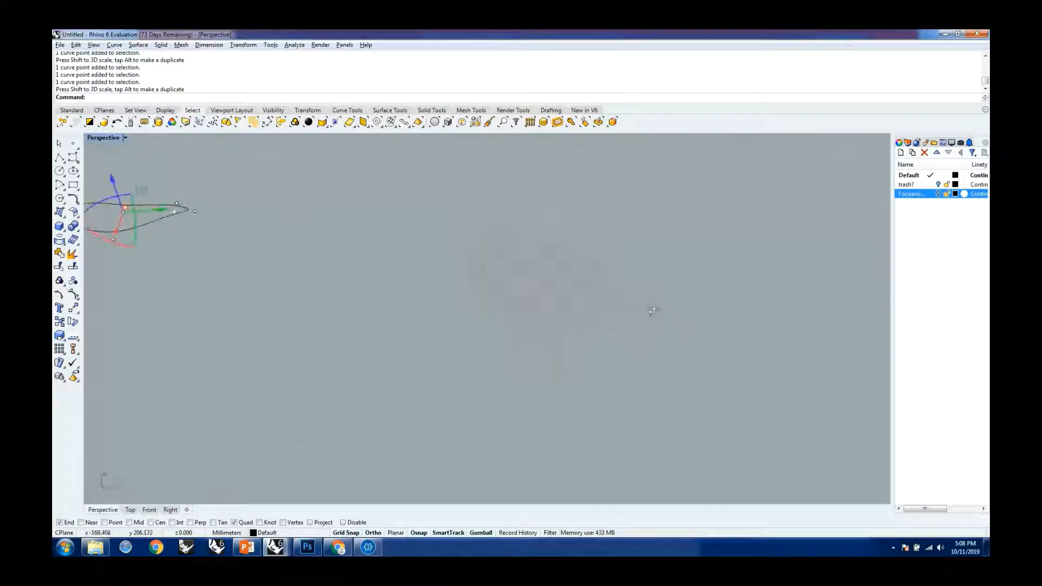
pyautogui.scroll(-12, 666, 340)
pyautogui.press('Escape')
pyautogui.press('Escape')
# Zoom to both profile curves and examine their shapes and spacing, including the upper curve's pointed end
pyautogui.scroll(7, 531, 321)
pyautogui.scroll(-18, 541, 310)
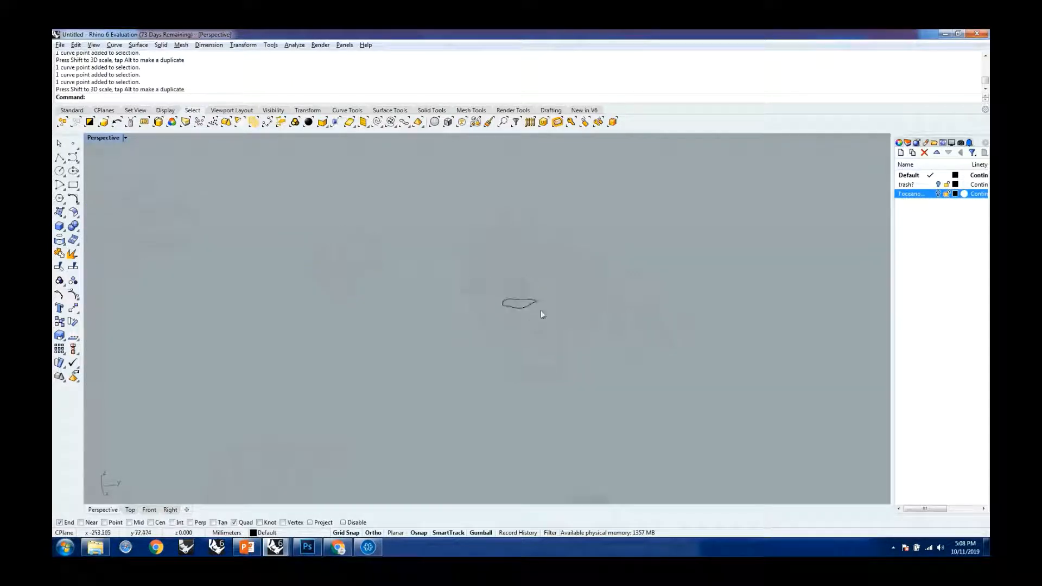
pyautogui.moveTo(592, 360); pyautogui.dragTo(586, 315, button='right')
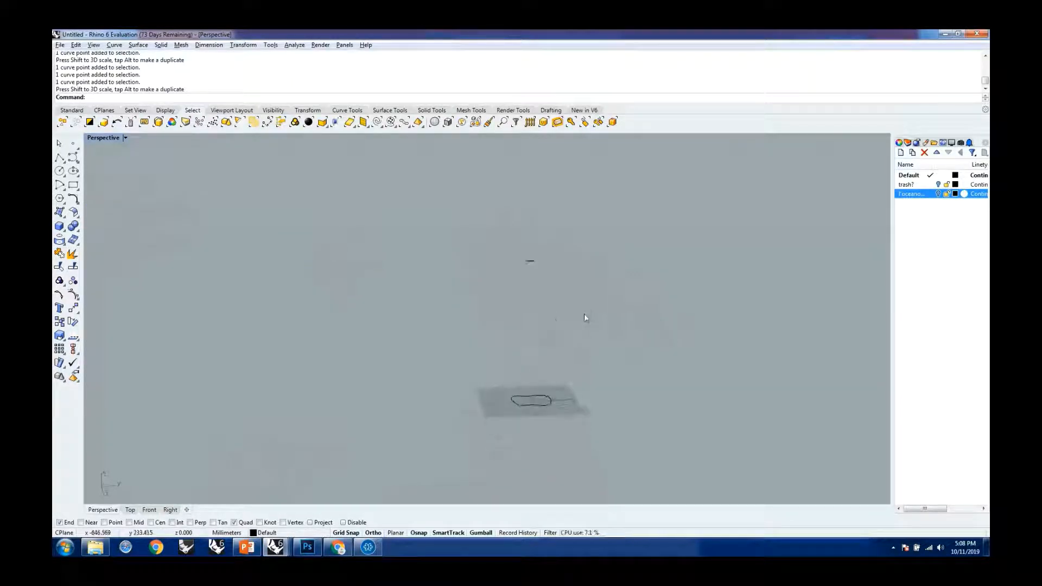
pyautogui.moveTo(508, 254); pyautogui.dragTo(633, 433)
pyautogui.write('zs')
pyautogui.press('Return')
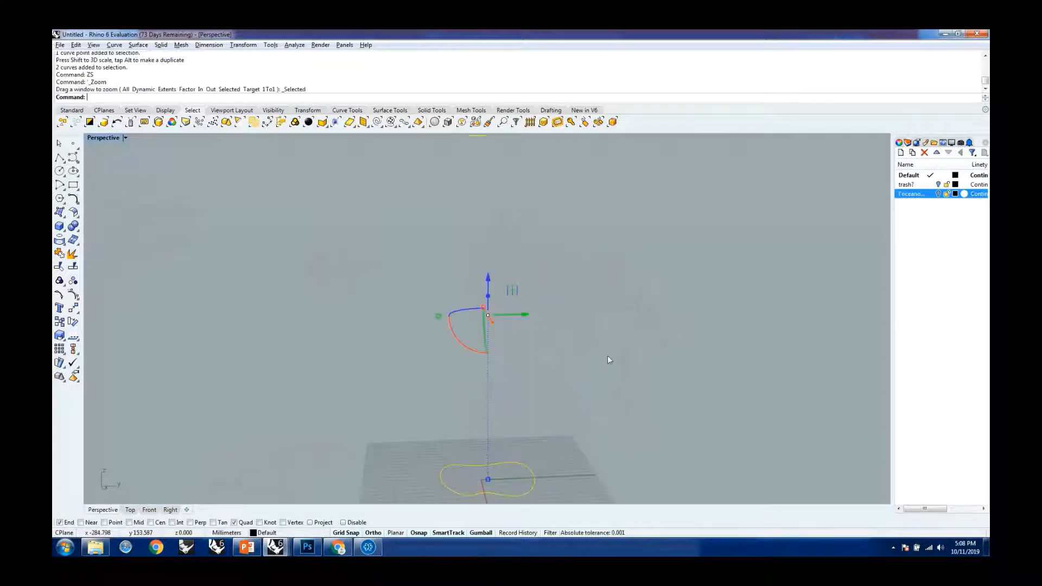
pyautogui.moveTo(574, 328); pyautogui.dragTo(642, 348, button='right')
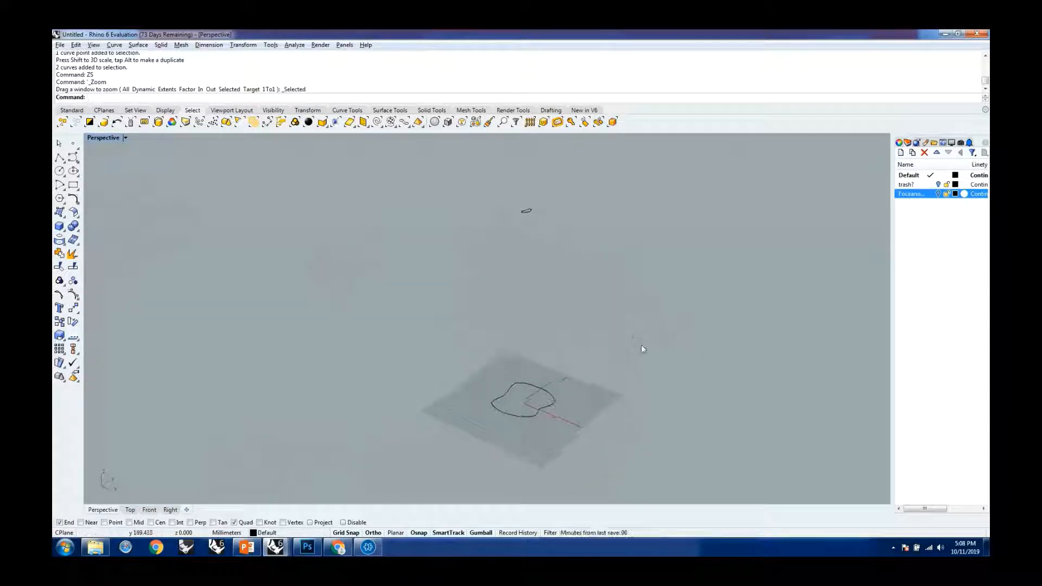
pyautogui.scroll(18, 530, 213)
pyautogui.moveTo(531, 218); pyautogui.dragTo(584, 259, button='right')
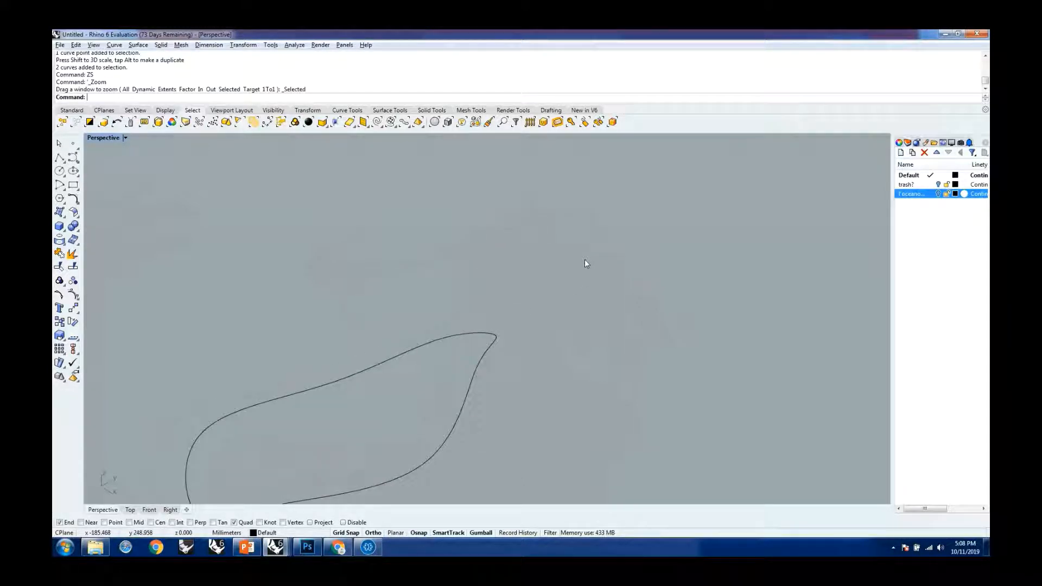
pyautogui.scroll(-8, 547, 184)
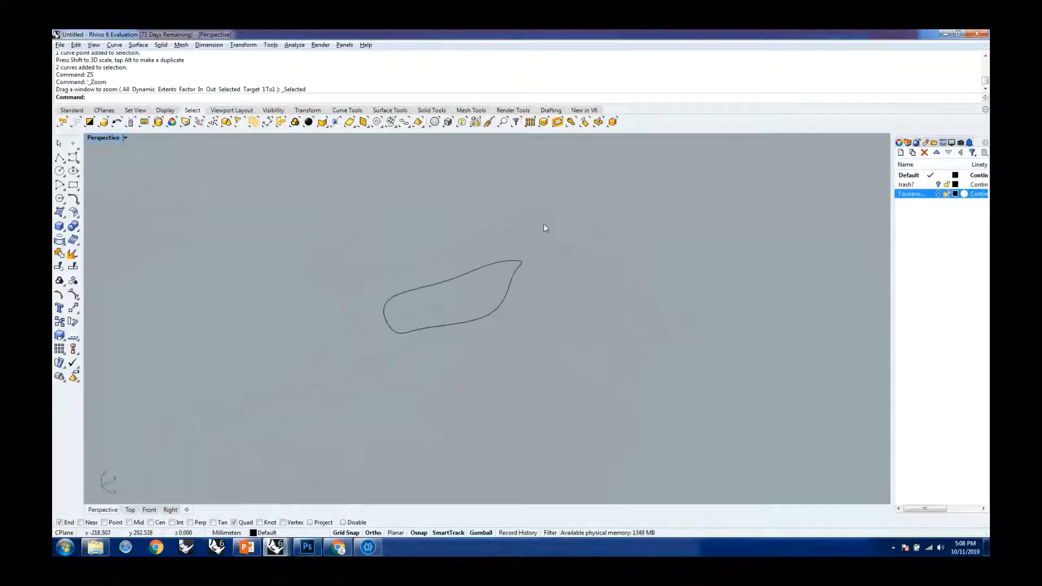
# Move the control point beside the upper curve's pointed tip inward to deepen the concave bend there
pyautogui.click(513, 293)
pyautogui.scroll(5, 506, 272)
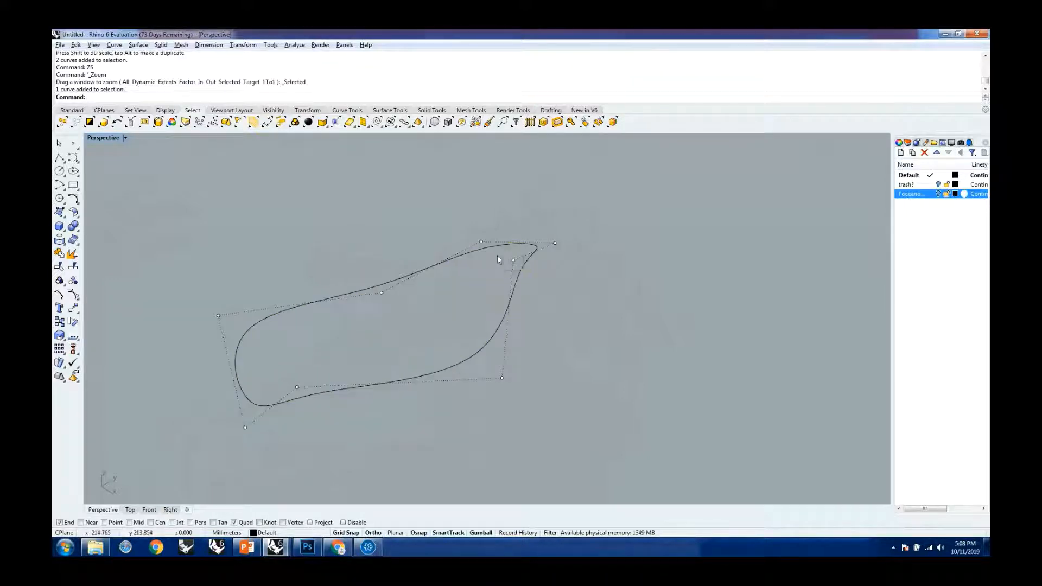
pyautogui.click(512, 260)
pyautogui.moveTo(534, 275); pyautogui.dragTo(510, 279)
pyautogui.moveTo(525, 283); pyautogui.dragTo(500, 271)
pyautogui.scroll(-3, 567, 298)
pyautogui.scroll(6, 523, 300)
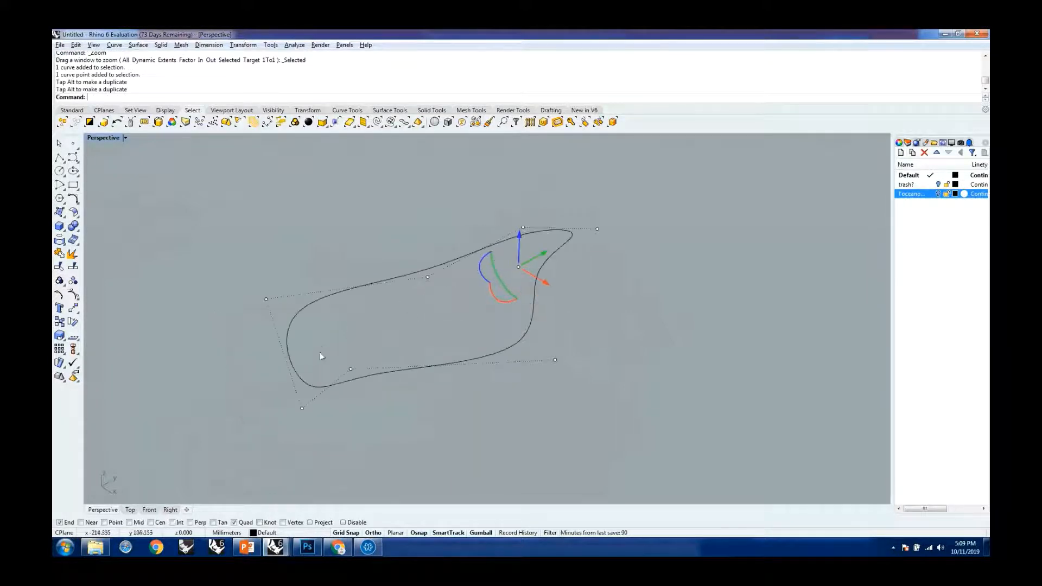
# Move the middle control point on the upper curve's long convex side inward to form a concave bend, undoing any accidental drag of the curve
pyautogui.moveTo(321, 353); pyautogui.dragTo(415, 329)
pyautogui.hotkey('ctrl', 'z')
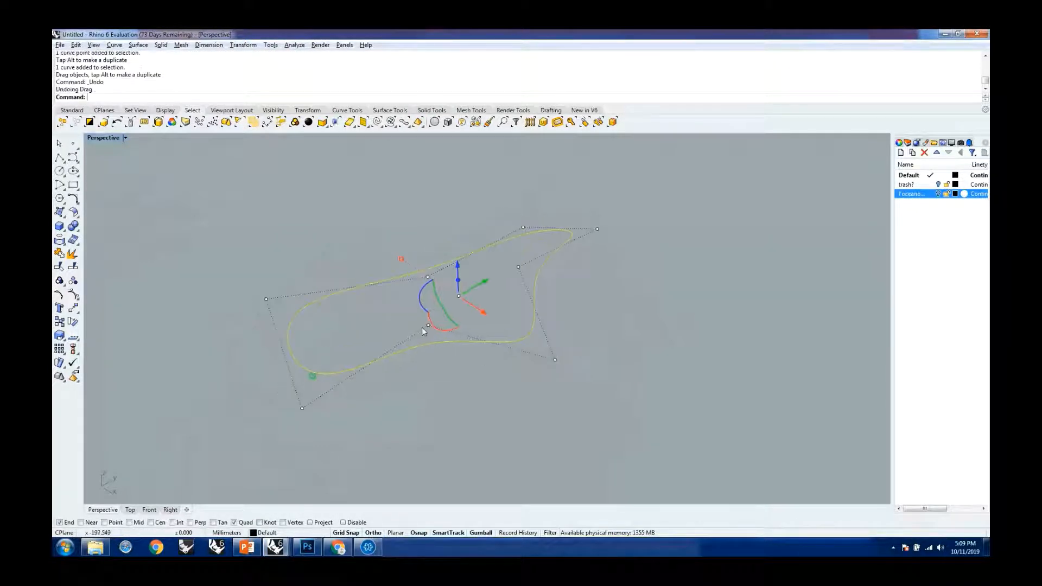
pyautogui.press('Escape')
pyautogui.click(428, 343)
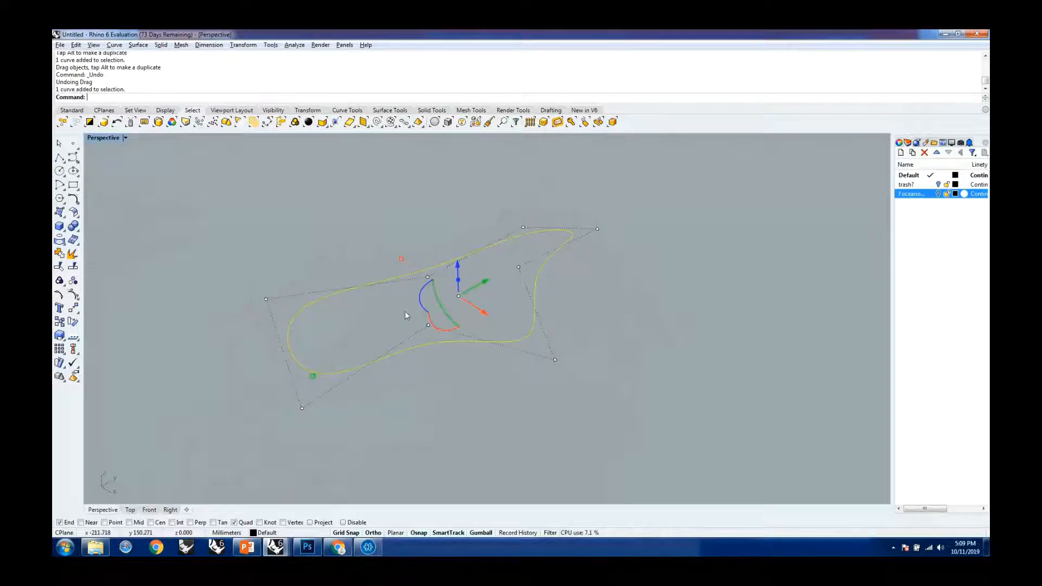
pyautogui.moveTo(405, 311)
pyautogui.mouseDown()
pyautogui.moveTo(451, 346)
pyautogui.moveTo(412, 321)
pyautogui.mouseUp()
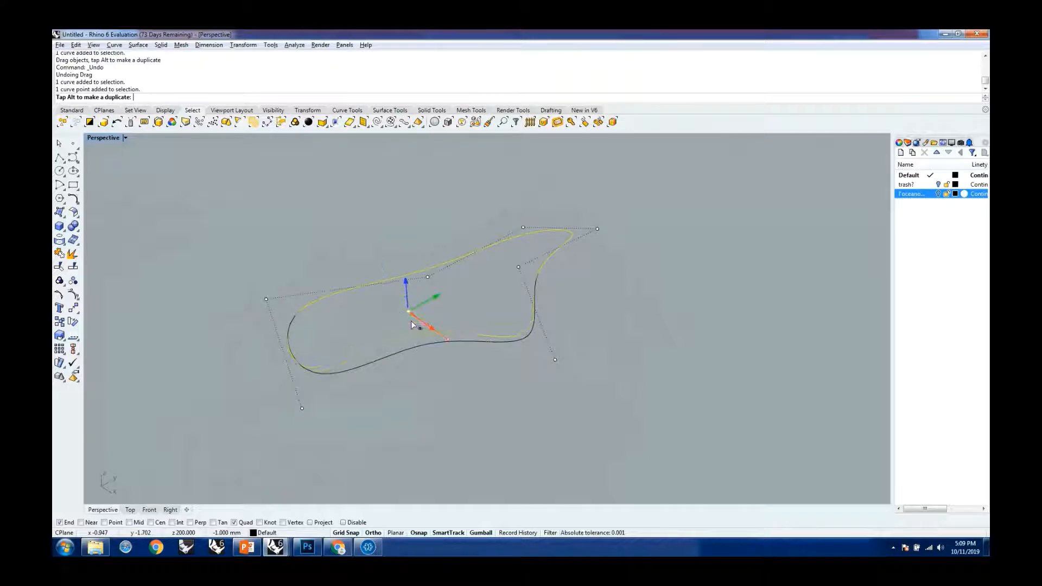
pyautogui.press('Escape')
# Run TweenCurves with the large base curve as the start and the small upper curve as the end
pyautogui.scroll(-5, 577, 292)
pyautogui.moveTo(612, 309); pyautogui.dragTo(609, 344, button='right')
pyautogui.scroll(-5, 580, 269)
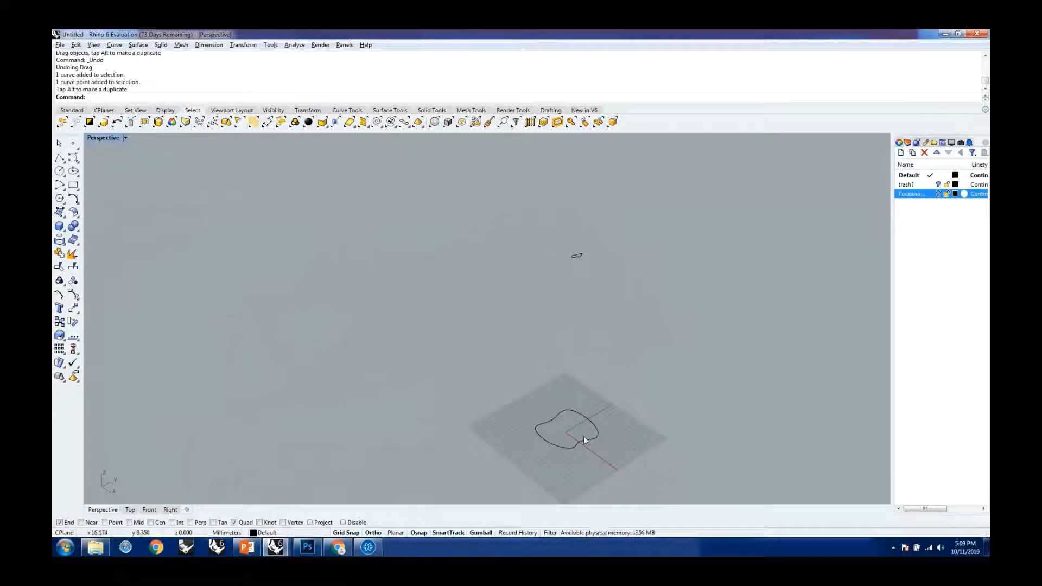
pyautogui.click(578, 256)
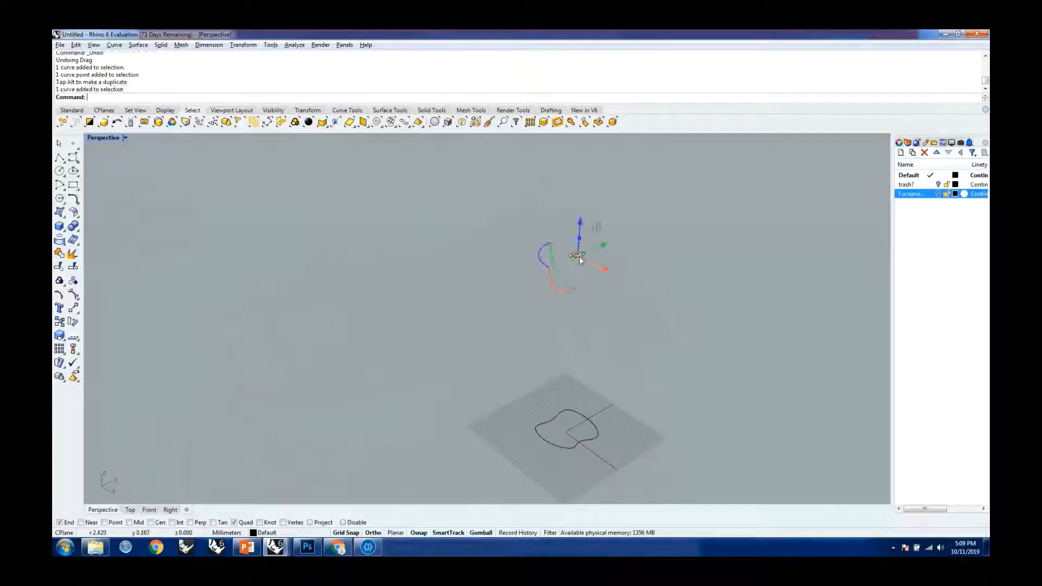
pyautogui.click(623, 365)
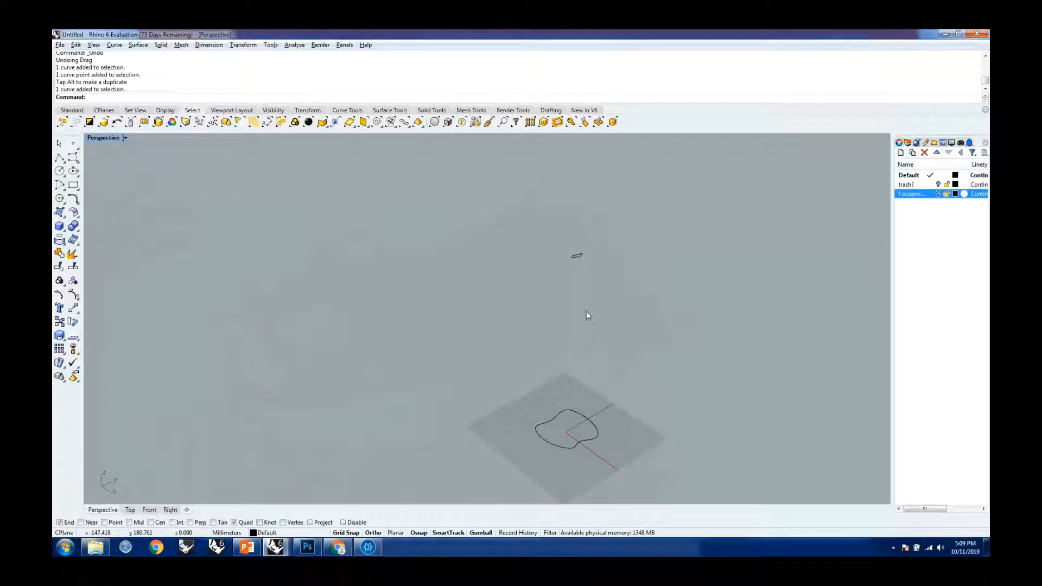
pyautogui.moveTo(586, 312); pyautogui.dragTo(570, 396, button='right')
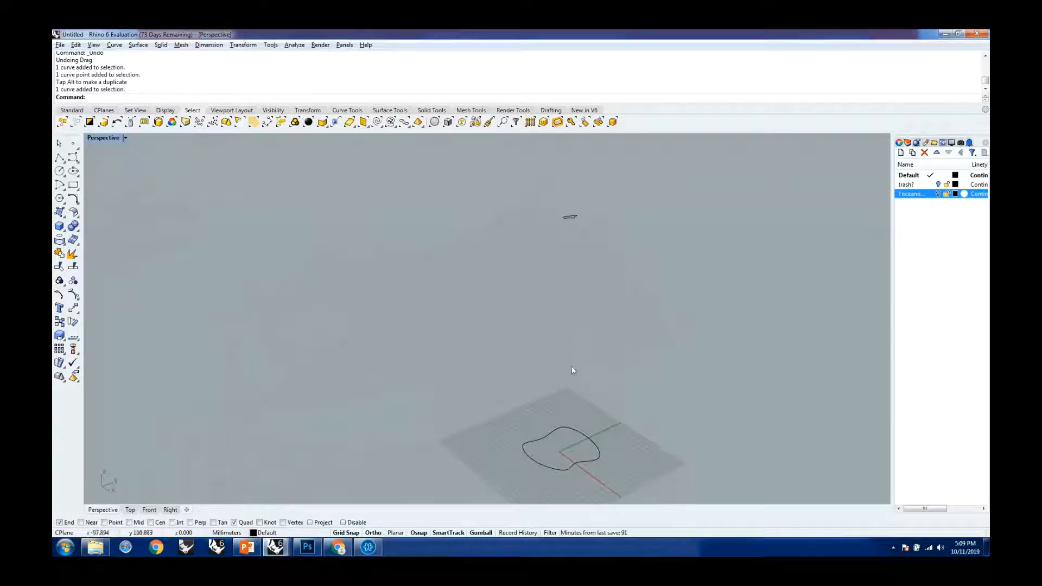
pyautogui.write('TweenCurves')
pyautogui.press('Return')
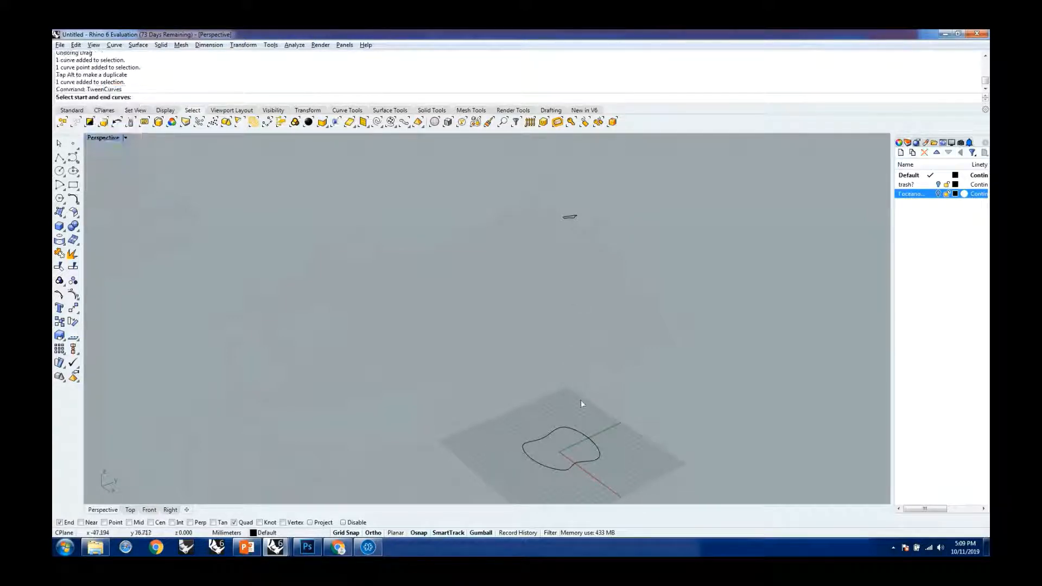
pyautogui.click(567, 468)
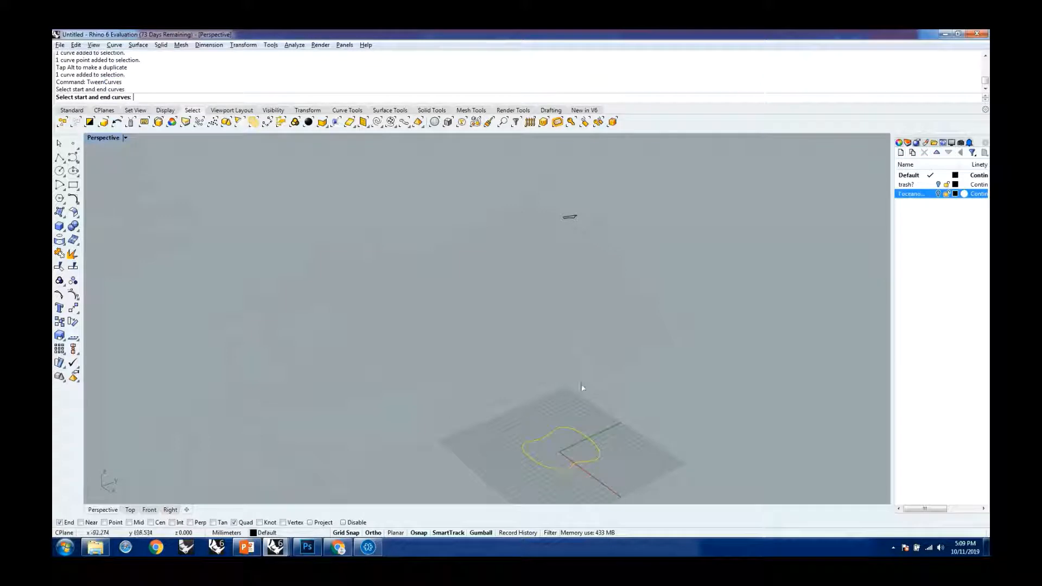
pyautogui.click(569, 218)
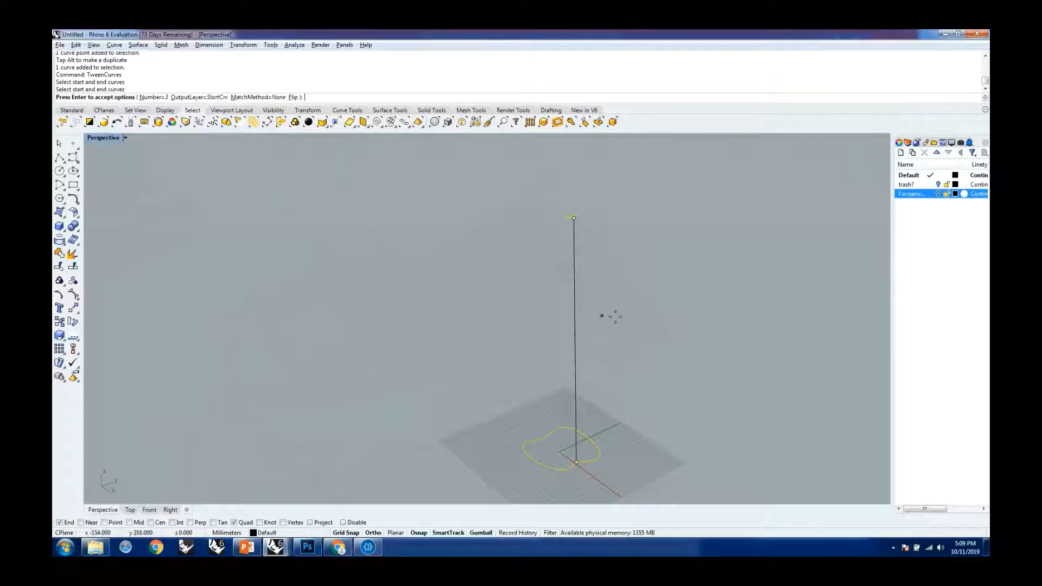
pyautogui.moveTo(616, 316); pyautogui.dragTo(707, 317, button='right')
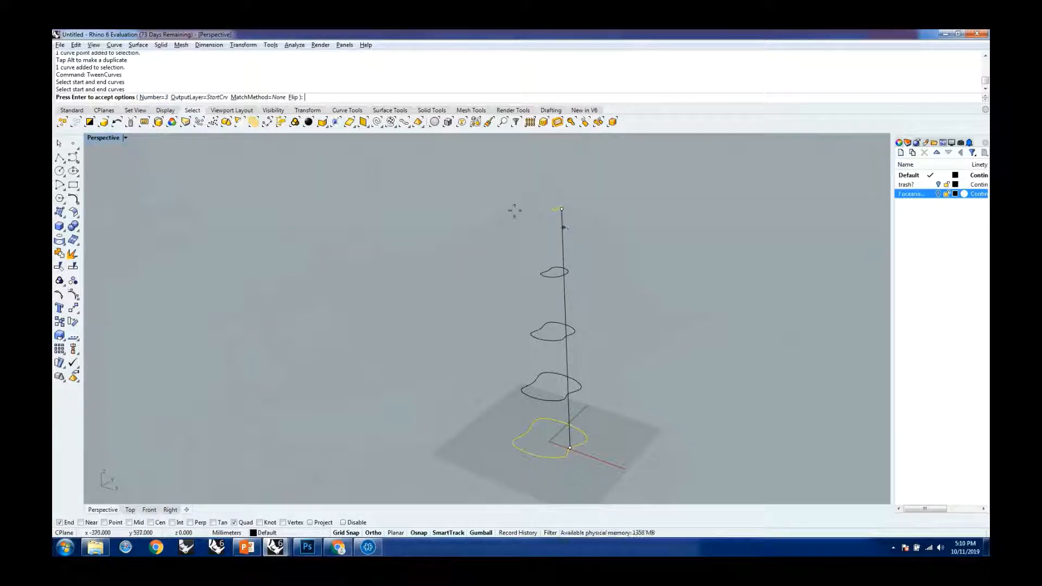
# Try the tween with 10 in-between curves
pyautogui.click(156, 97)
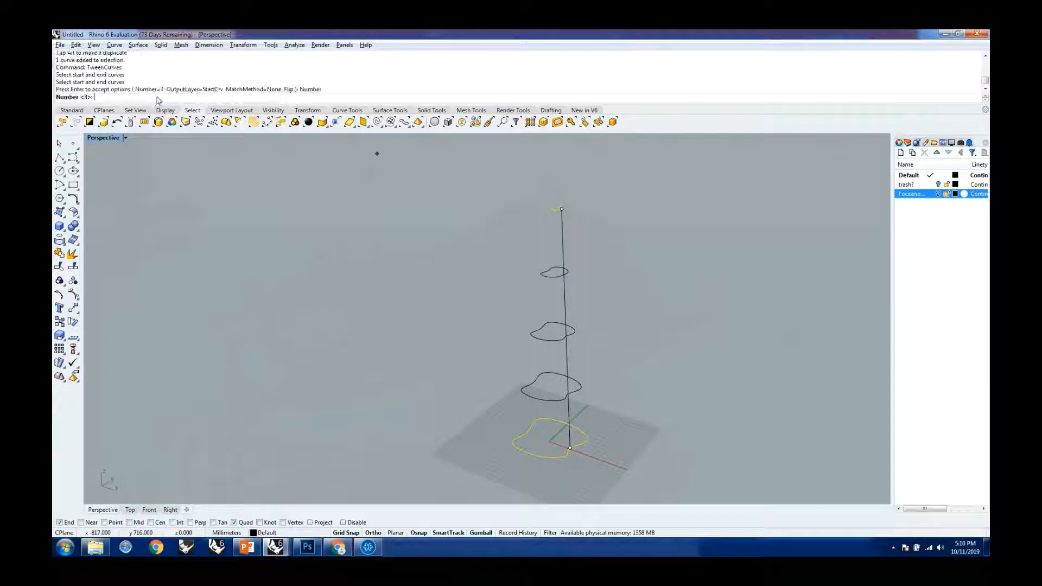
pyautogui.write('10')
pyautogui.press('Return')
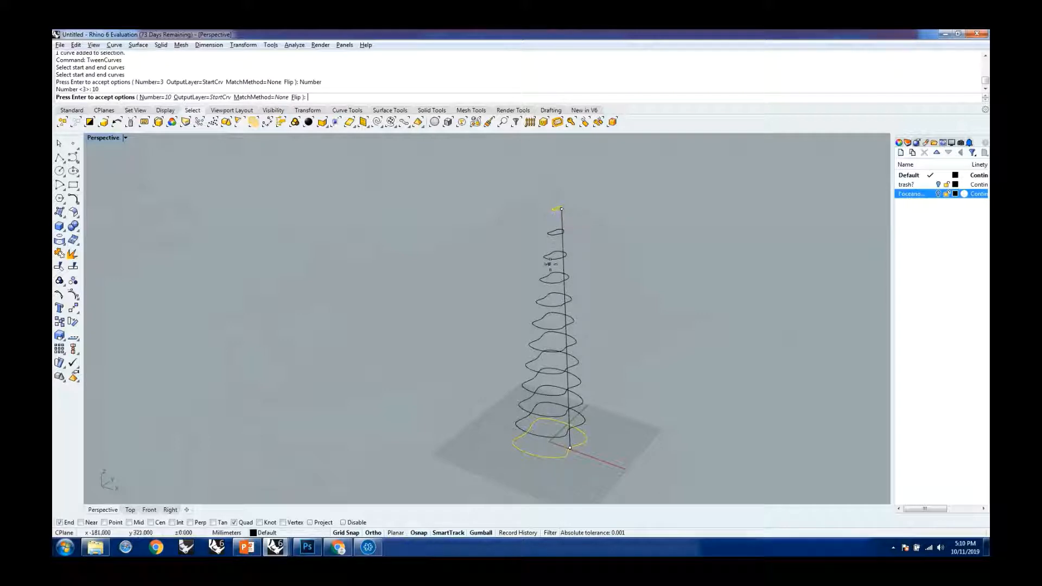
# Set the number of in-between curves to 3 and create the tween curves
pyautogui.click(158, 98)
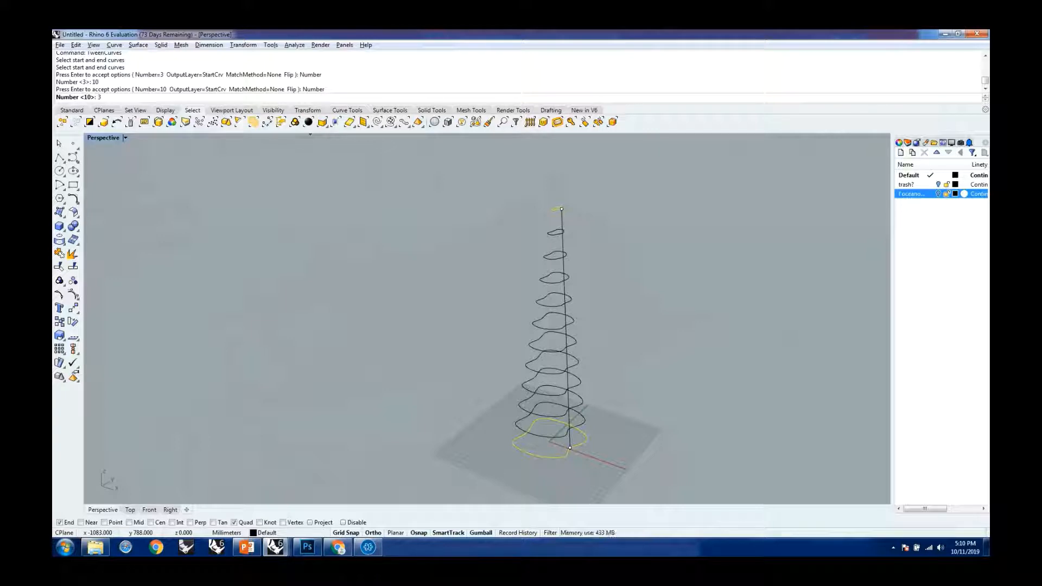
pyautogui.press('Return')
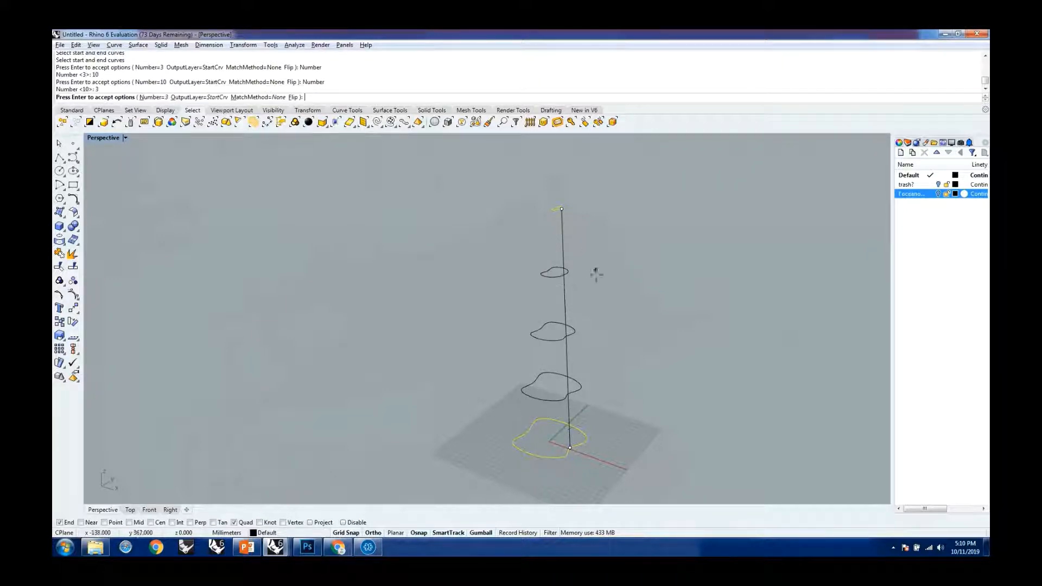
pyautogui.press('Return')
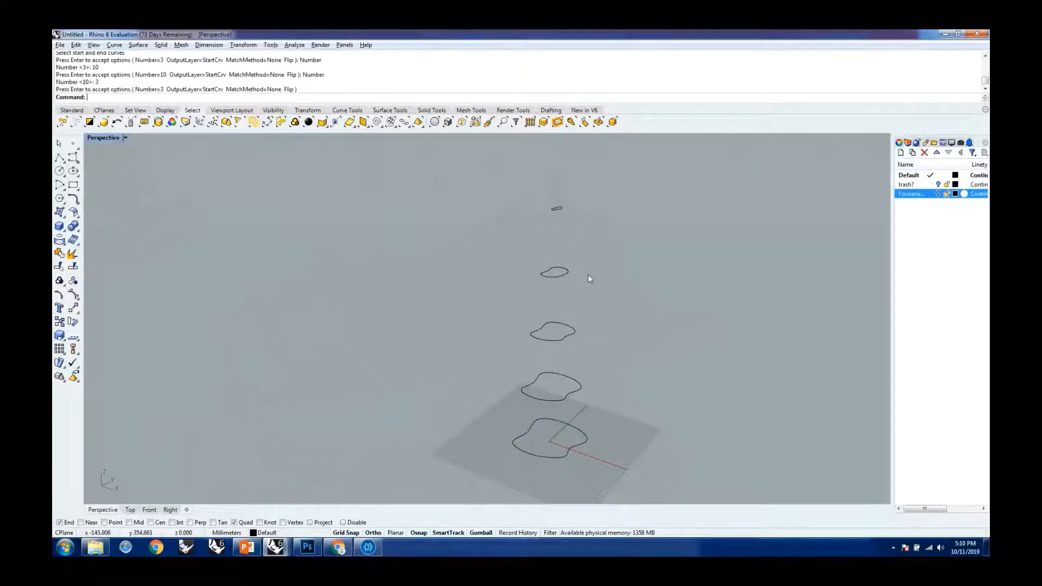
# Turn Ortho off and freely rotate the lowest in-between curve about its vertical axis
pyautogui.moveTo(670, 348); pyautogui.dragTo(574, 408, button='right')
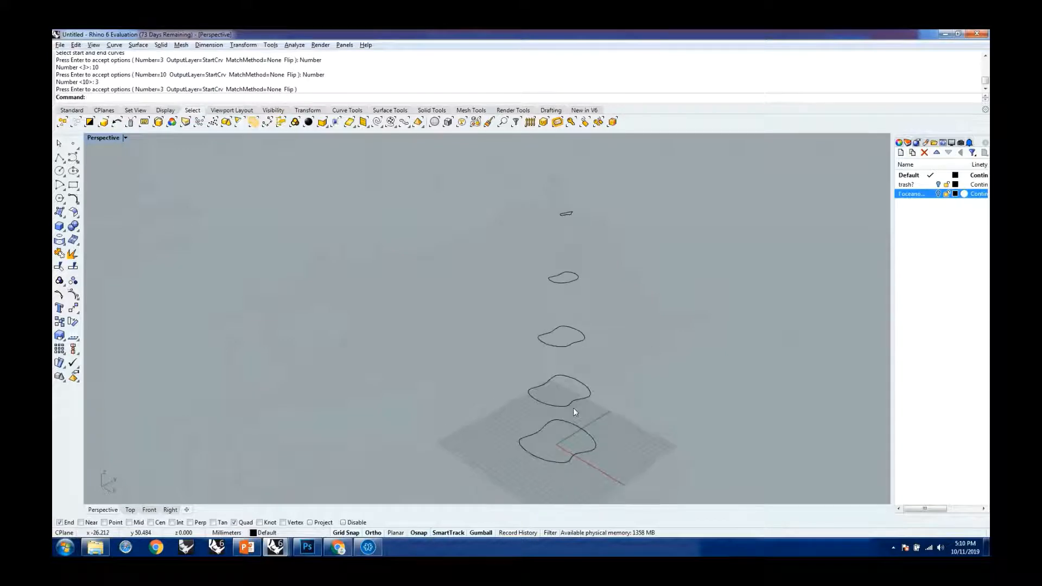
pyautogui.scroll(5, 572, 405)
pyautogui.click(571, 402)
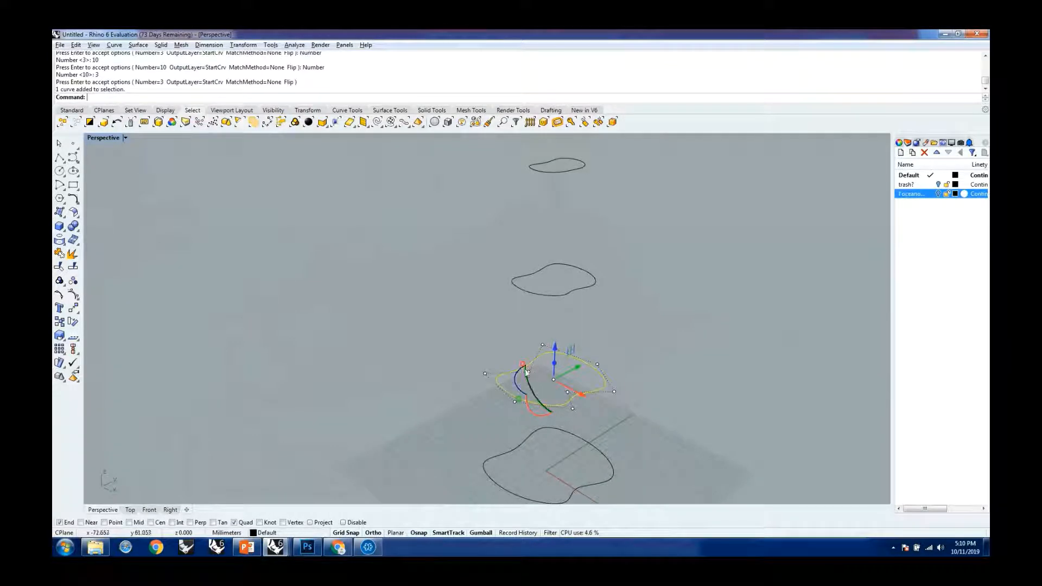
pyautogui.moveTo(523, 366); pyautogui.dragTo(586, 341)
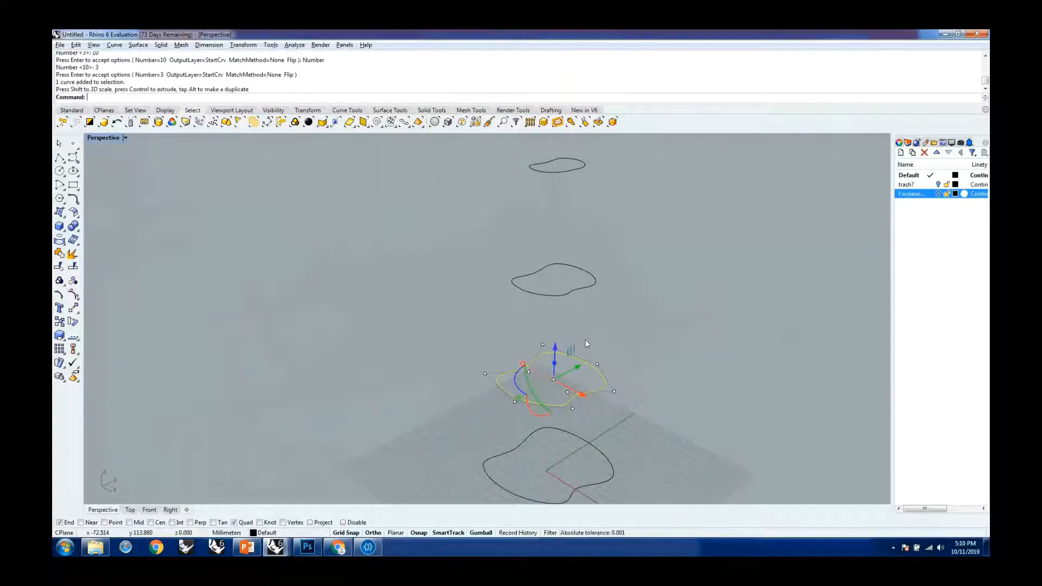
pyautogui.moveTo(517, 383); pyautogui.dragTo(509, 342)
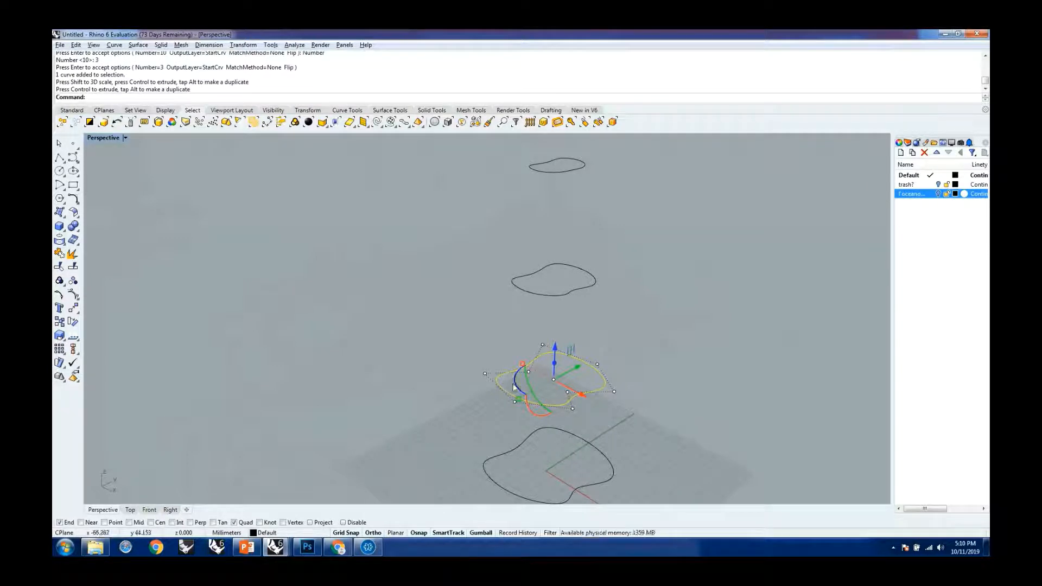
pyautogui.moveTo(516, 380); pyautogui.dragTo(360, 415)
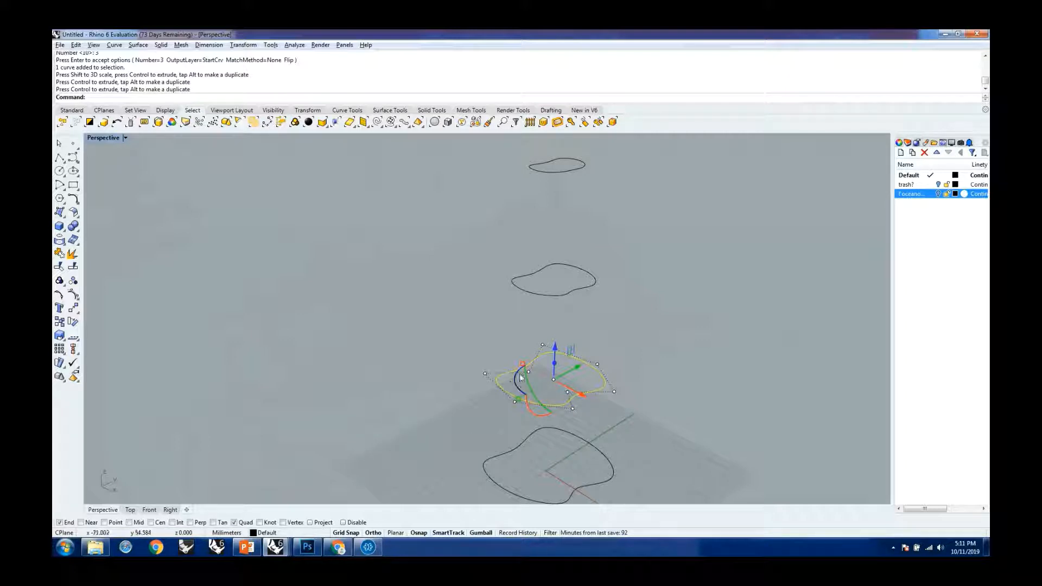
pyautogui.press('F8')
pyautogui.moveTo(516, 386); pyautogui.dragTo(543, 419)
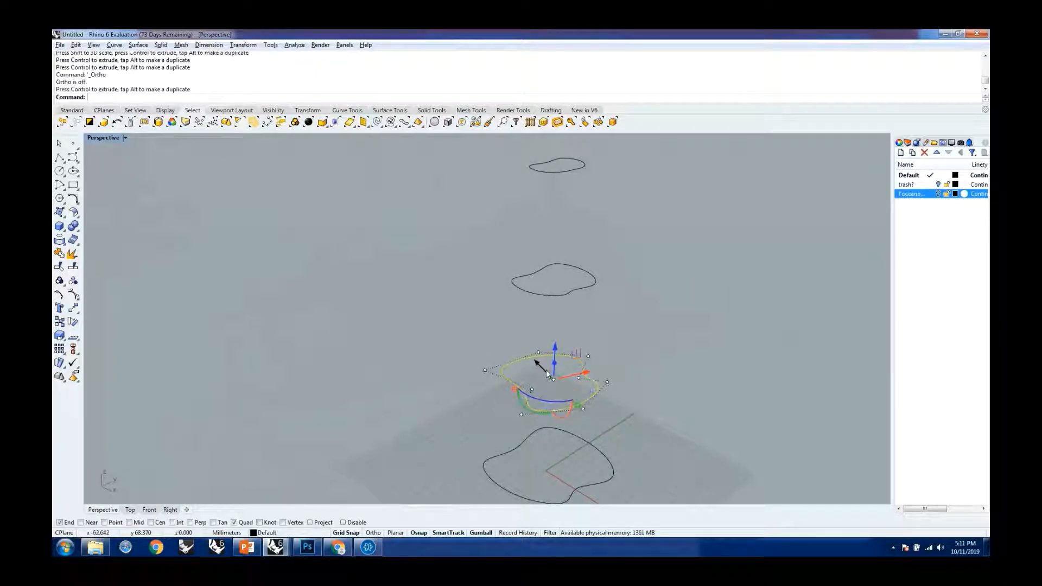
# Scale the rotated in-between curve above the base slightly larger
pyautogui.scroll(1, 506, 374)
pyautogui.scroll(-3, 529, 372)
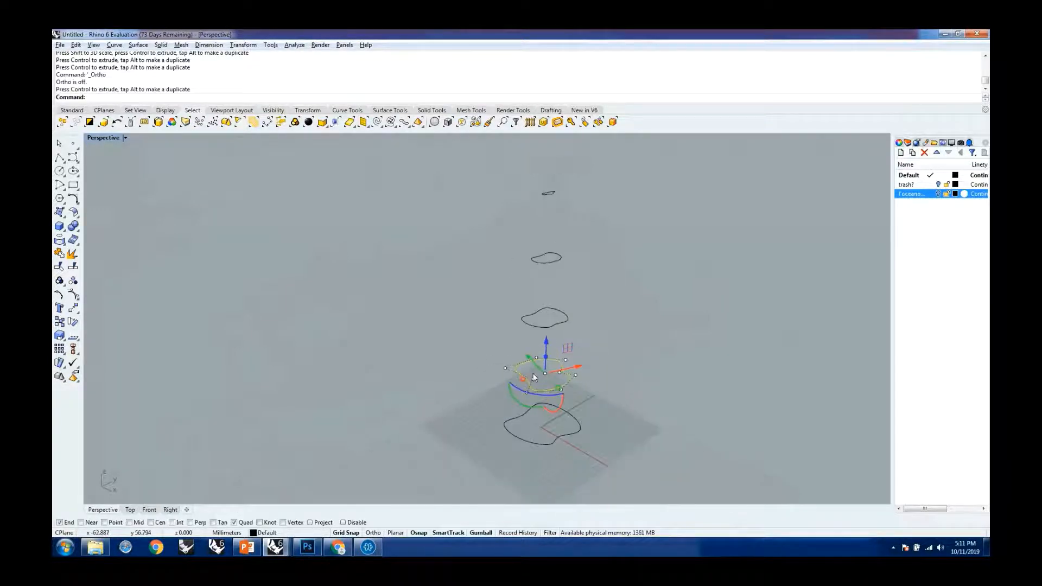
pyautogui.scroll(2, 539, 379)
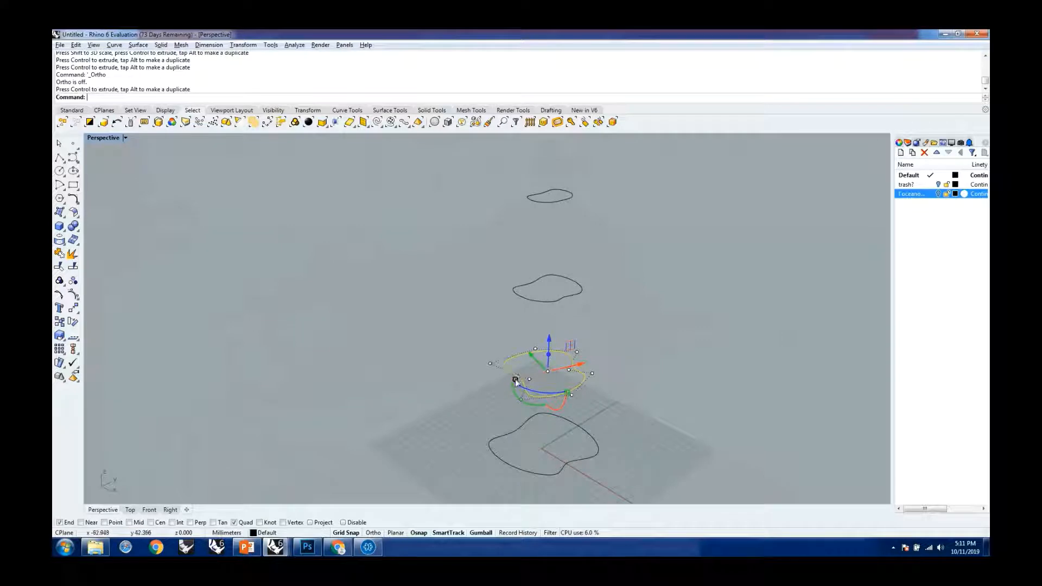
pyautogui.moveTo(515, 379); pyautogui.dragTo(509, 383)
# Rotate the highest in-between curve about its vertical axis and scale it down to a much smaller outline
pyautogui.scroll(-3, 542, 424)
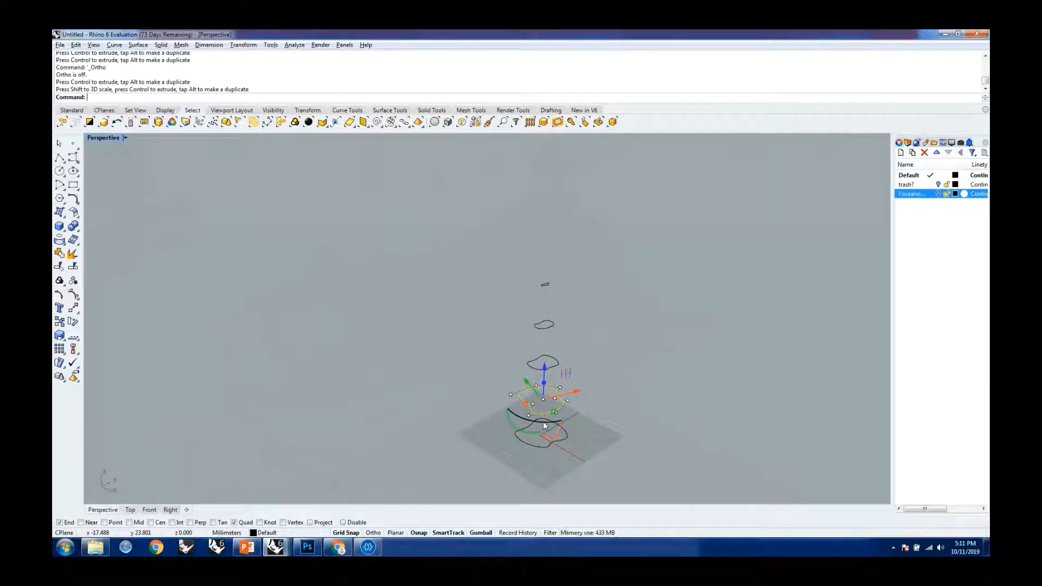
pyautogui.scroll(2, 548, 320)
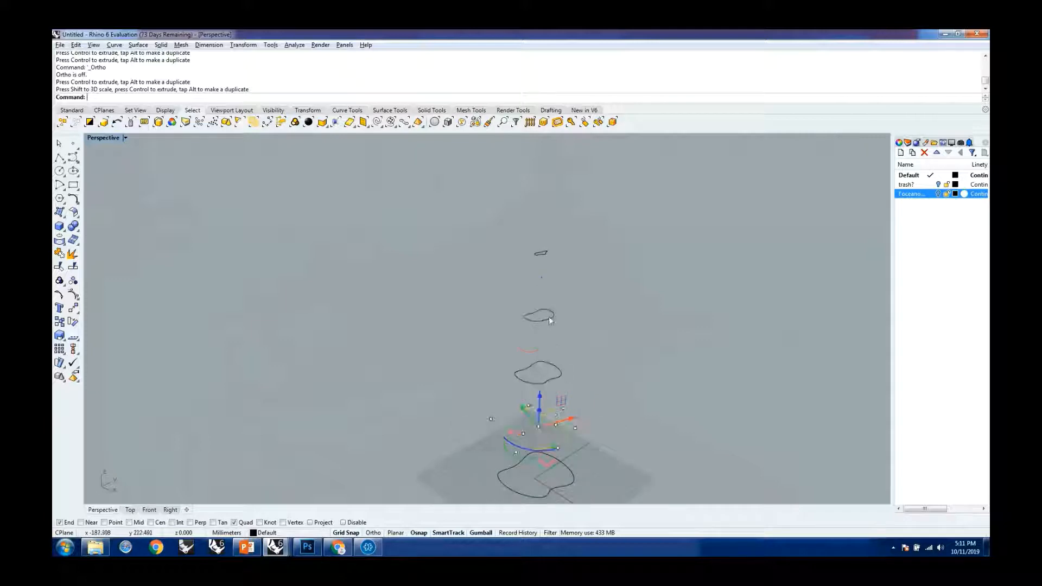
pyautogui.click(546, 318)
pyautogui.scroll(2, 542, 320)
pyautogui.moveTo(503, 305); pyautogui.dragTo(529, 313)
pyautogui.scroll(3, 477, 305)
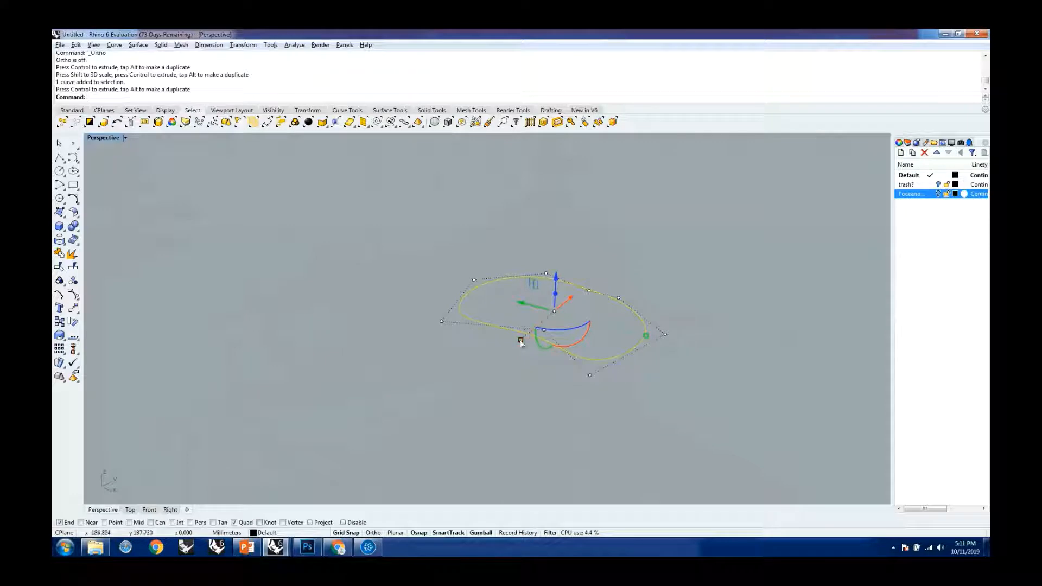
pyautogui.moveTo(520, 340); pyautogui.dragTo(564, 321)
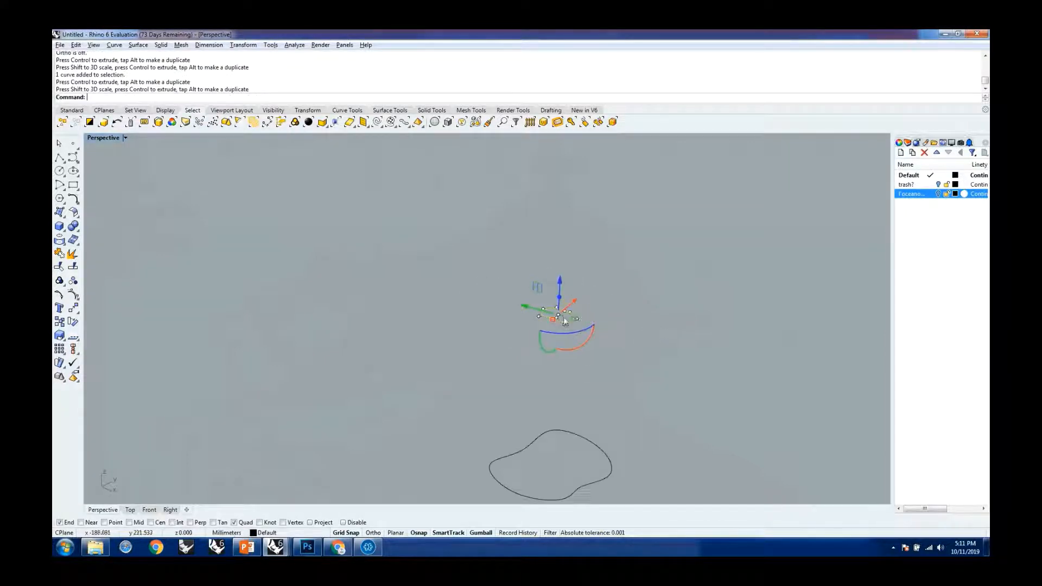
# Move the shrunken in-between curve vertically down, closer to the middle in-between curve
pyautogui.scroll(-6, 564, 322)
pyautogui.moveTo(588, 353); pyautogui.dragTo(578, 340, button='right')
pyautogui.scroll(-4, 577, 340)
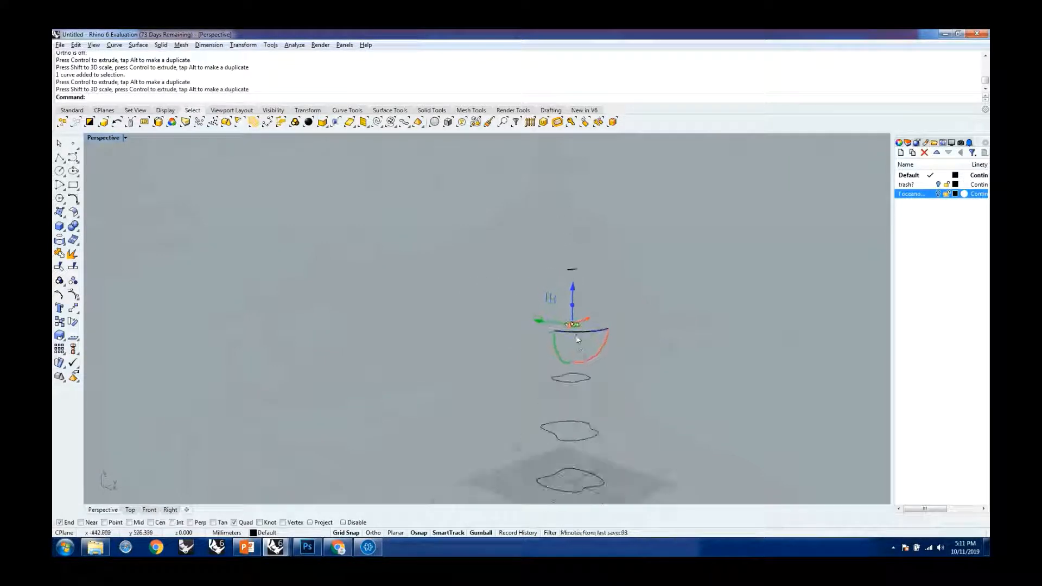
pyautogui.scroll(2, 570, 376)
pyautogui.moveTo(573, 275); pyautogui.dragTo(594, 307)
pyautogui.scroll(-2, 598, 319)
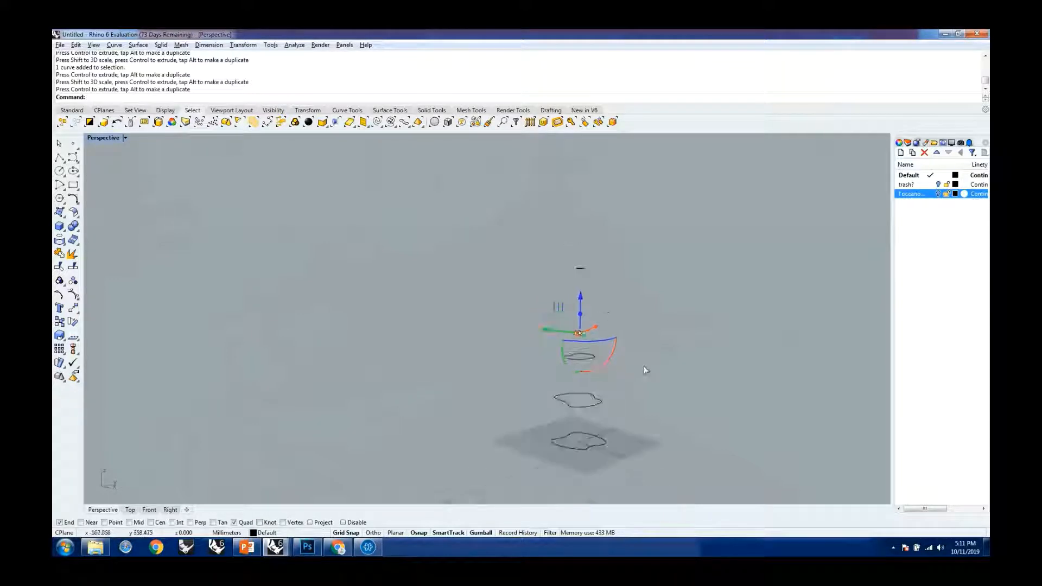
# Move the middle in-between curve vertically down toward the enlarged curve beneath it
pyautogui.scroll(9, 636, 360)
pyautogui.scroll(-4, 535, 327)
pyautogui.moveTo(537, 324); pyautogui.dragTo(558, 353, button='right')
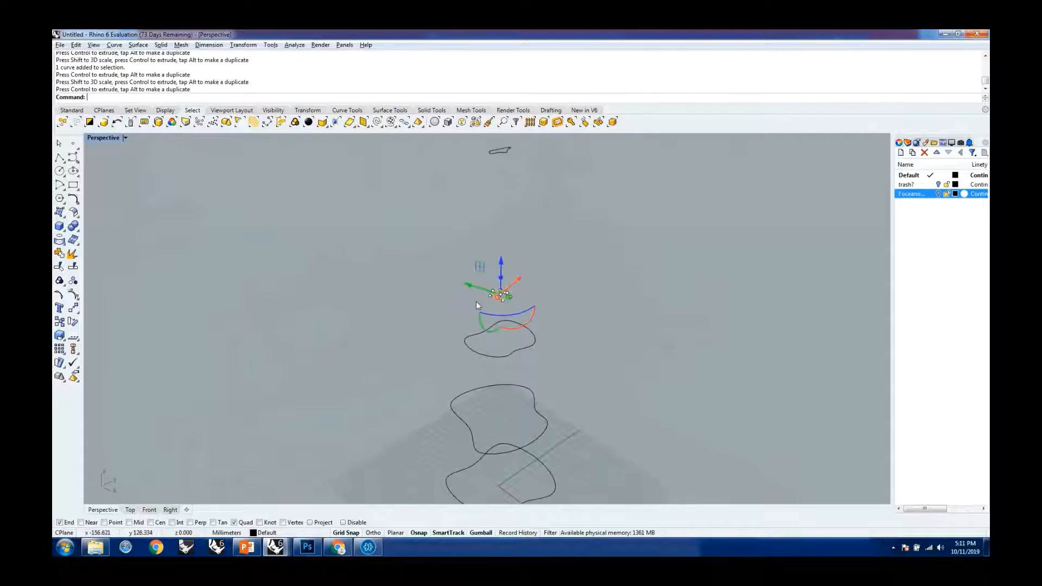
pyautogui.scroll(-2, 535, 327)
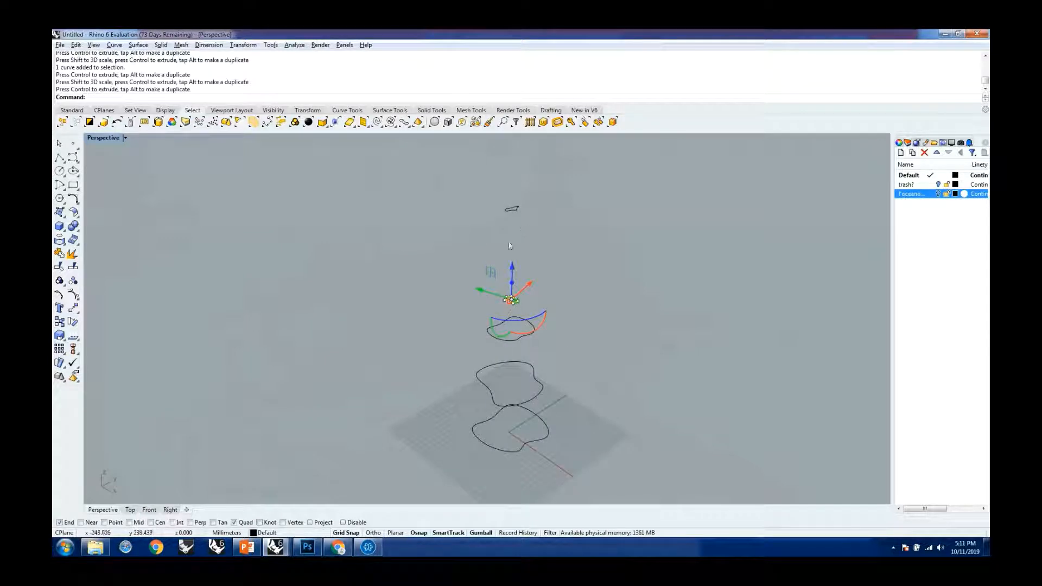
pyautogui.click(521, 339)
pyautogui.scroll(-6, 543, 325)
pyautogui.scroll(4, 511, 376)
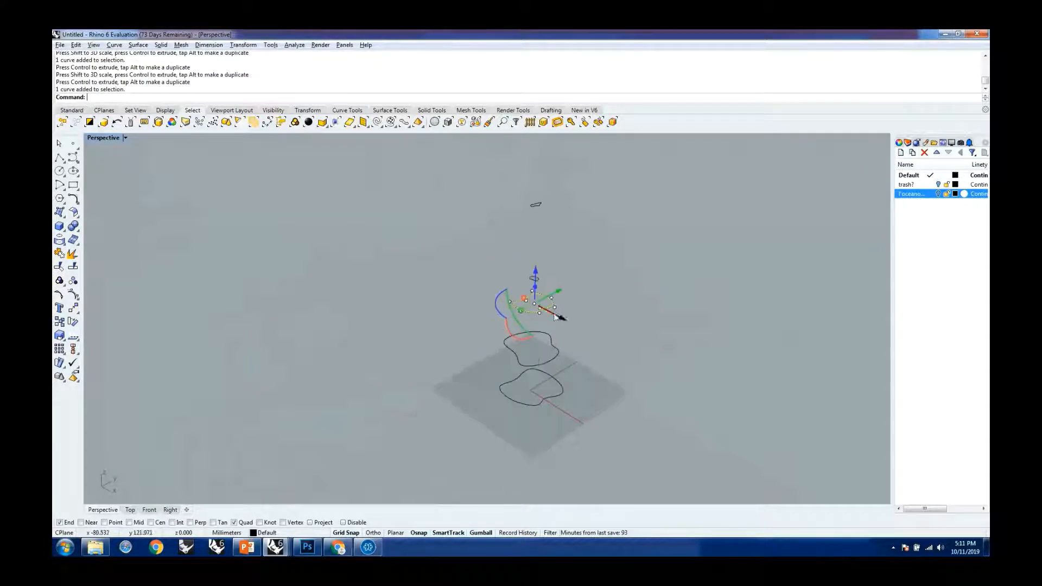
pyautogui.moveTo(557, 316); pyautogui.dragTo(530, 304, button='right')
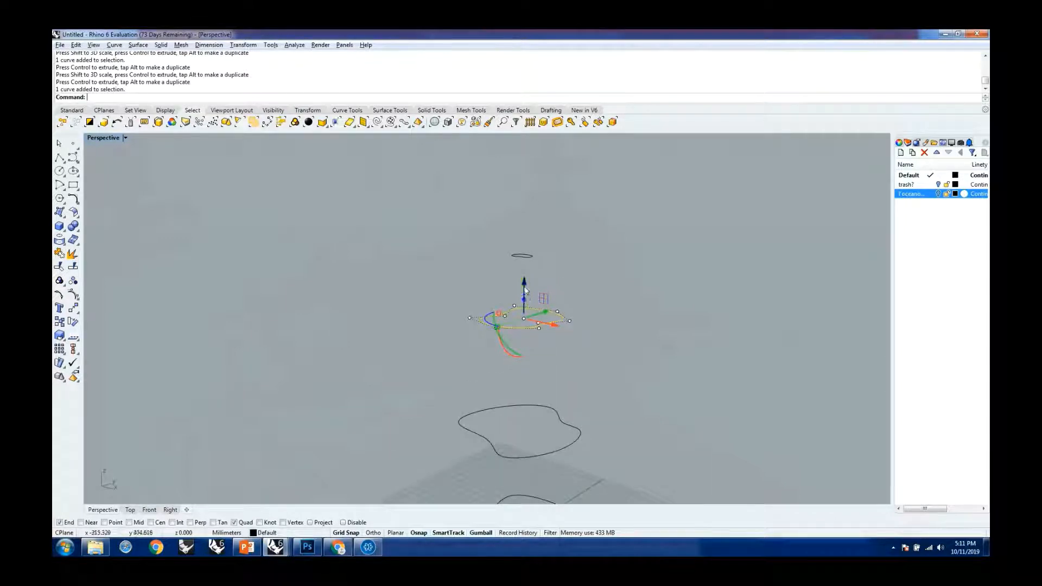
pyautogui.moveTo(524, 288); pyautogui.dragTo(633, 411)
# Reshape the middle in-between curve by scaling four of its control points along the Y axis
pyautogui.scroll(-4, 526, 358)
pyautogui.scroll(3, 527, 359)
pyautogui.scroll(2, 519, 357)
pyautogui.scroll(2, 515, 339)
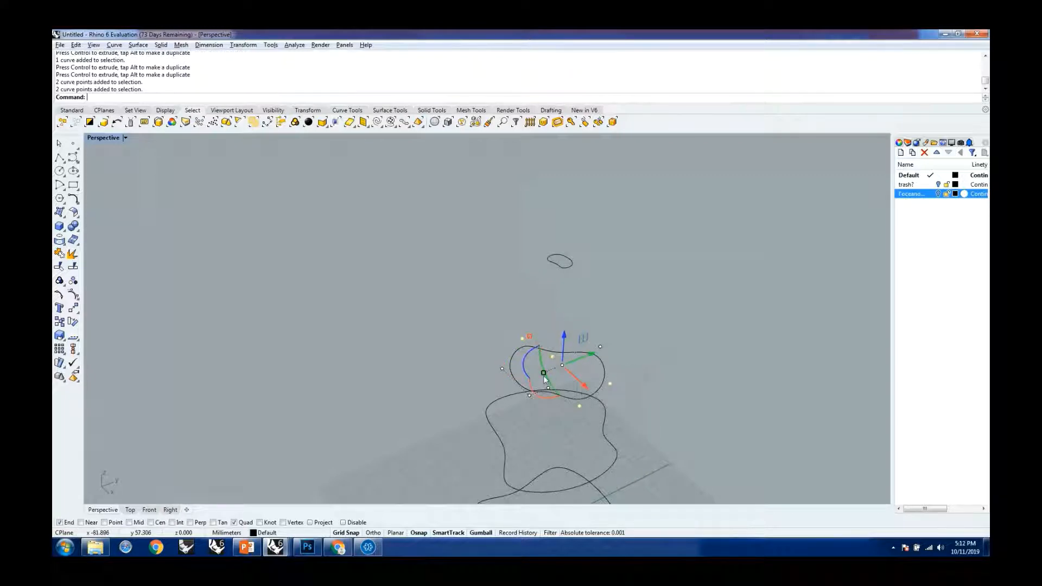
pyautogui.moveTo(545, 377); pyautogui.dragTo(541, 351)
pyautogui.click(621, 354)
# Rotate the small highest in-between curve about its vertical axis
pyautogui.scroll(-7, 608, 345)
pyautogui.moveTo(656, 344); pyautogui.dragTo(591, 348, button='right')
pyautogui.scroll(6, 591, 347)
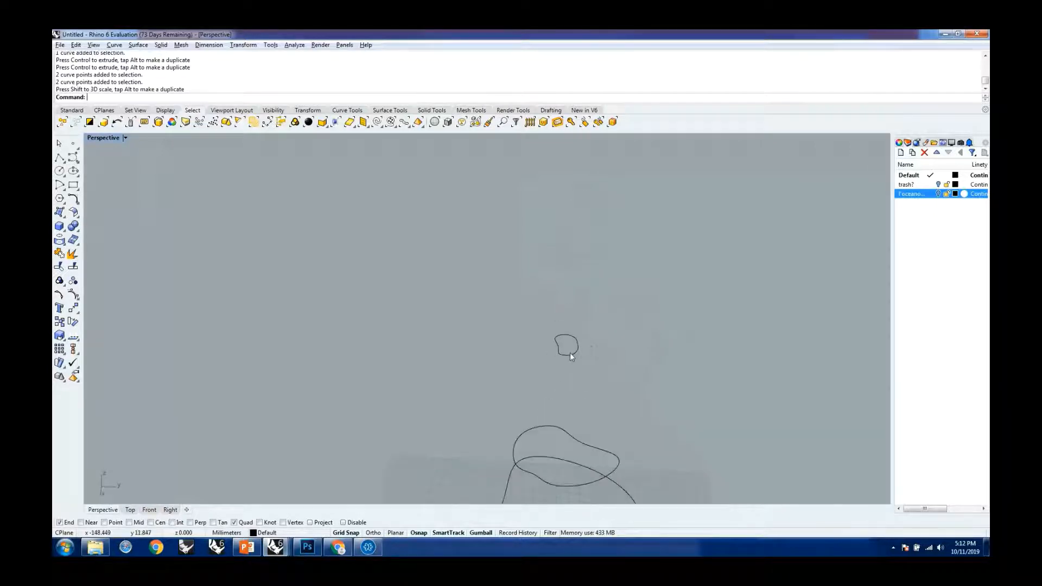
pyautogui.click(570, 357)
pyautogui.moveTo(523, 361); pyautogui.dragTo(577, 317, button='right')
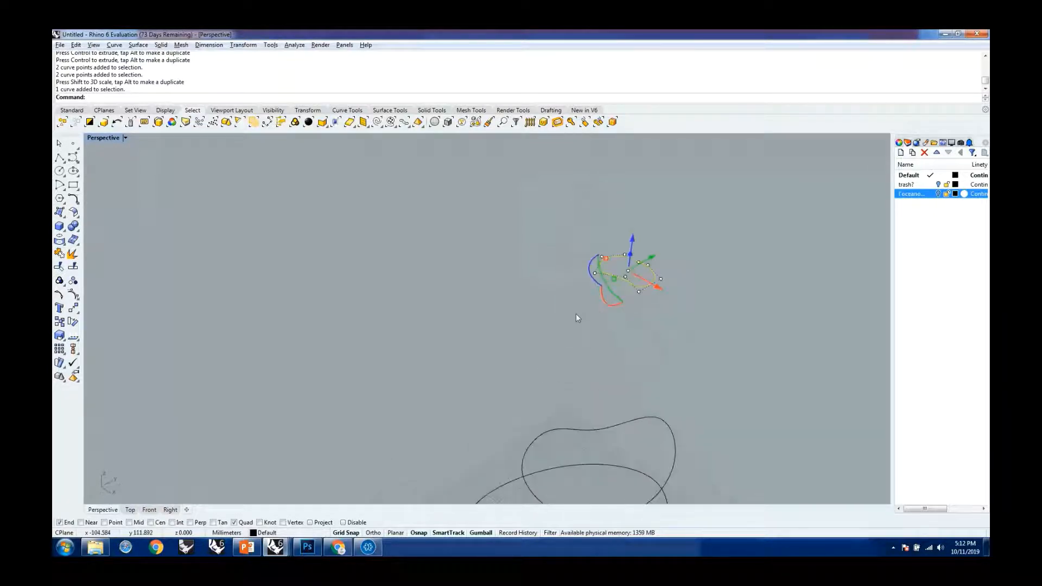
pyautogui.moveTo(596, 280); pyautogui.dragTo(624, 292)
pyautogui.click(700, 331)
pyautogui.scroll(-13, 527, 356)
pyautogui.moveTo(573, 380); pyautogui.dragTo(595, 356, button='right')
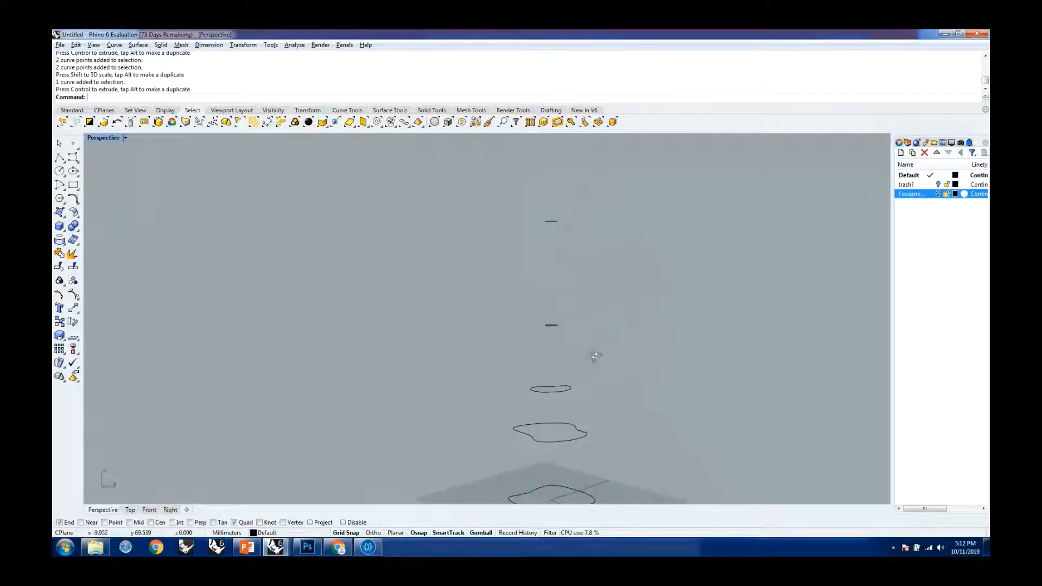
pyautogui.scroll(-5, 589, 377)
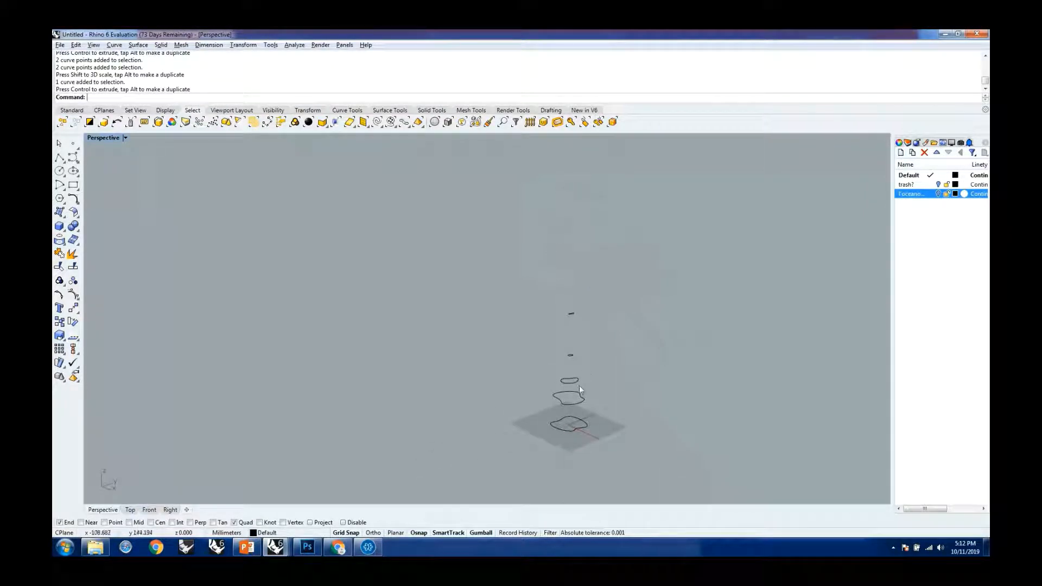
# Scale the in-between curve directly above the base uniformly down to a slightly smaller outline
pyautogui.scroll(2, 591, 396)
pyautogui.moveTo(589, 398); pyautogui.dragTo(579, 415, button='right')
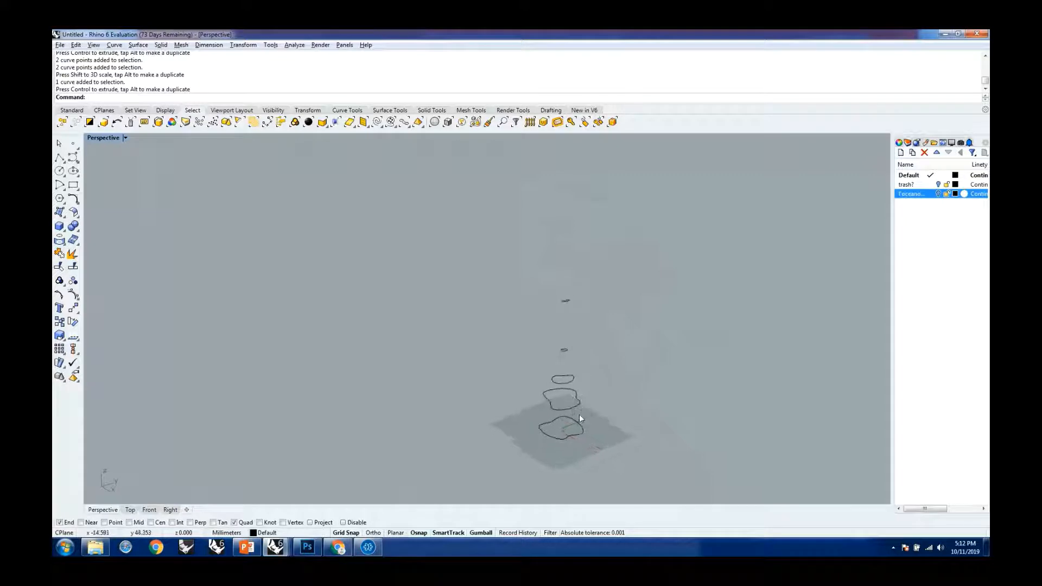
pyautogui.scroll(5, 565, 416)
pyautogui.scroll(3, 518, 395)
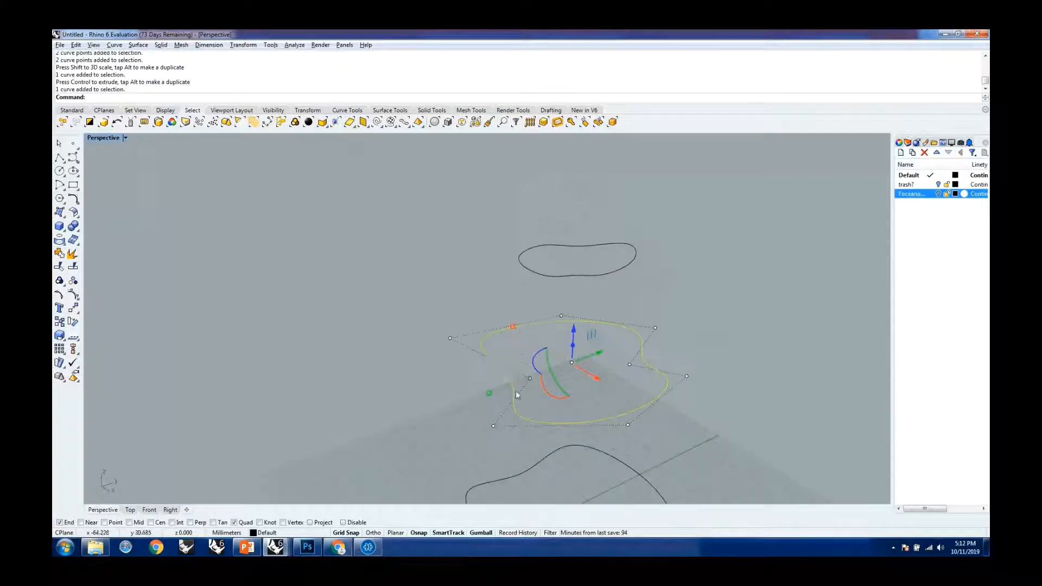
pyautogui.moveTo(513, 328); pyautogui.dragTo(523, 340)
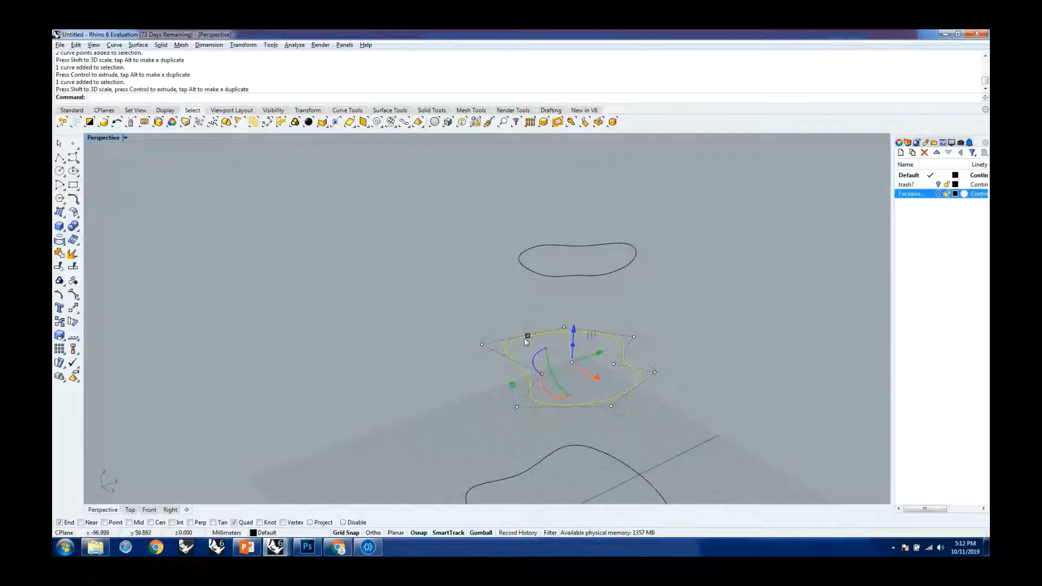
pyautogui.hotkey('ctrl', 'z')
pyautogui.moveTo(512, 328); pyautogui.dragTo(517, 332)
pyautogui.press('Escape')
# Start a Loft through all five profile curves, picking them in order from the base to the top
pyautogui.scroll(-5, 653, 347)
pyautogui.moveTo(696, 381)
pyautogui.mouseDown(button='right')
pyautogui.moveTo(702, 326)
pyautogui.moveTo(695, 380)
pyautogui.mouseUp(button='right')
pyautogui.scroll(5, 653, 297)
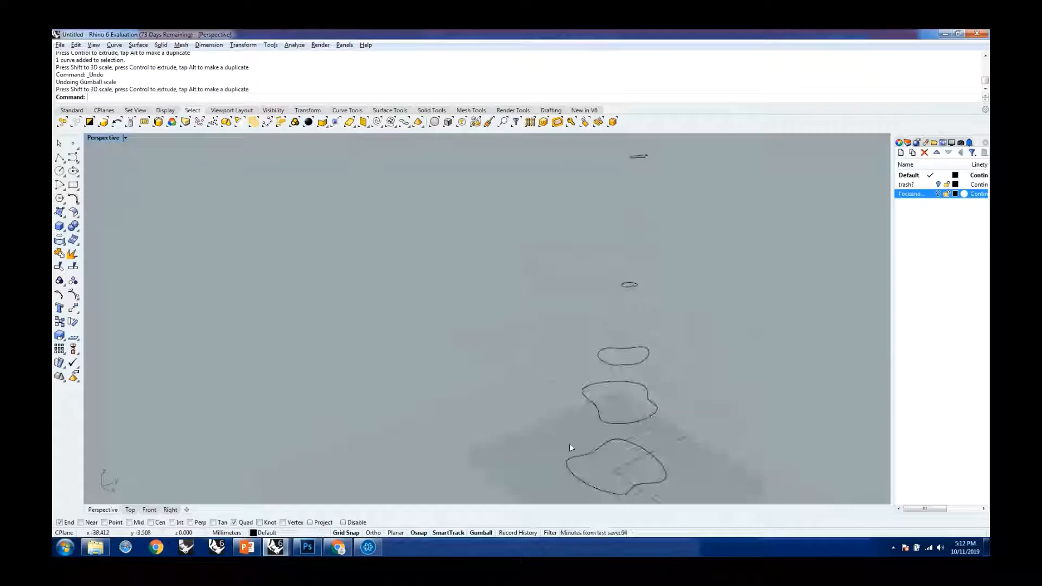
pyautogui.moveTo(570, 447); pyautogui.dragTo(601, 398, button='right')
pyautogui.scroll(4, 595, 435)
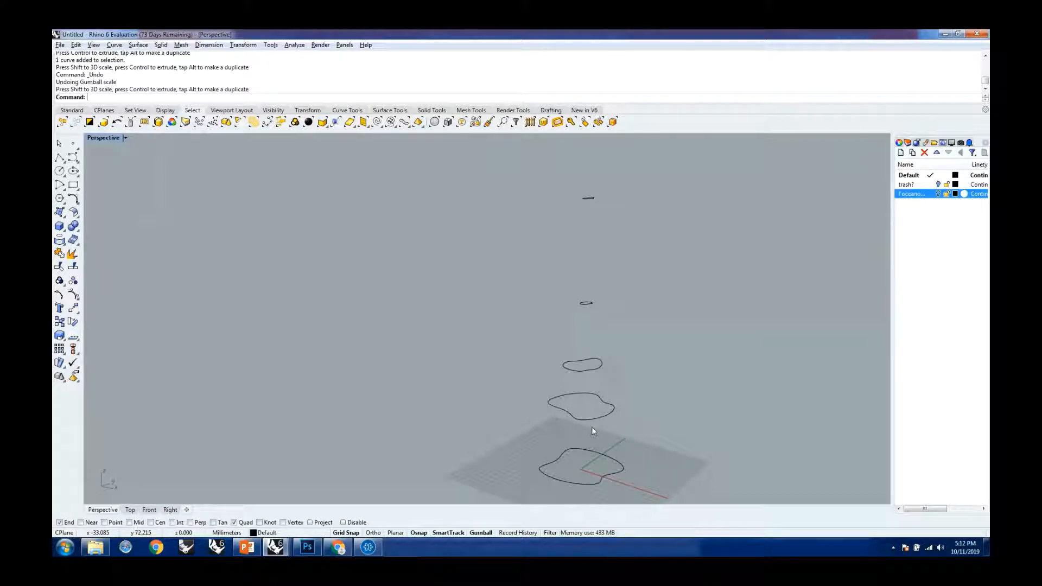
pyautogui.press('Return')
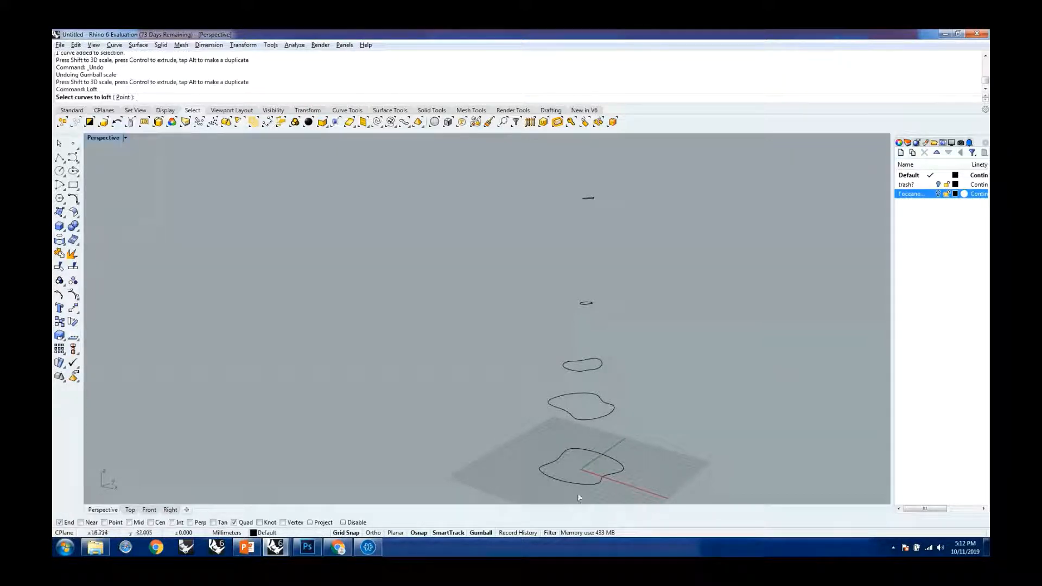
pyautogui.click(585, 449)
pyautogui.click(584, 418)
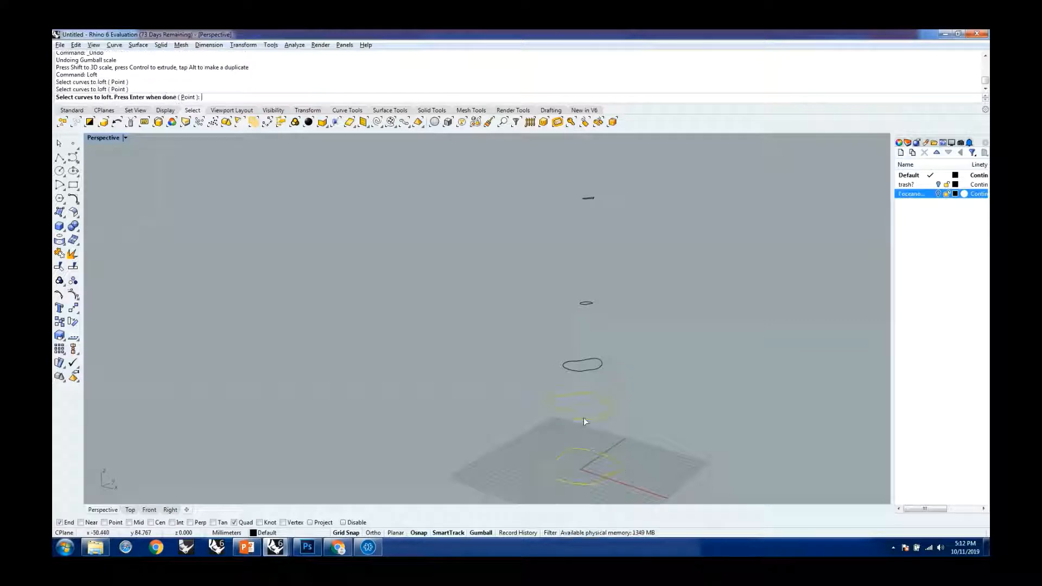
pyautogui.click(583, 373)
pyautogui.click(586, 304)
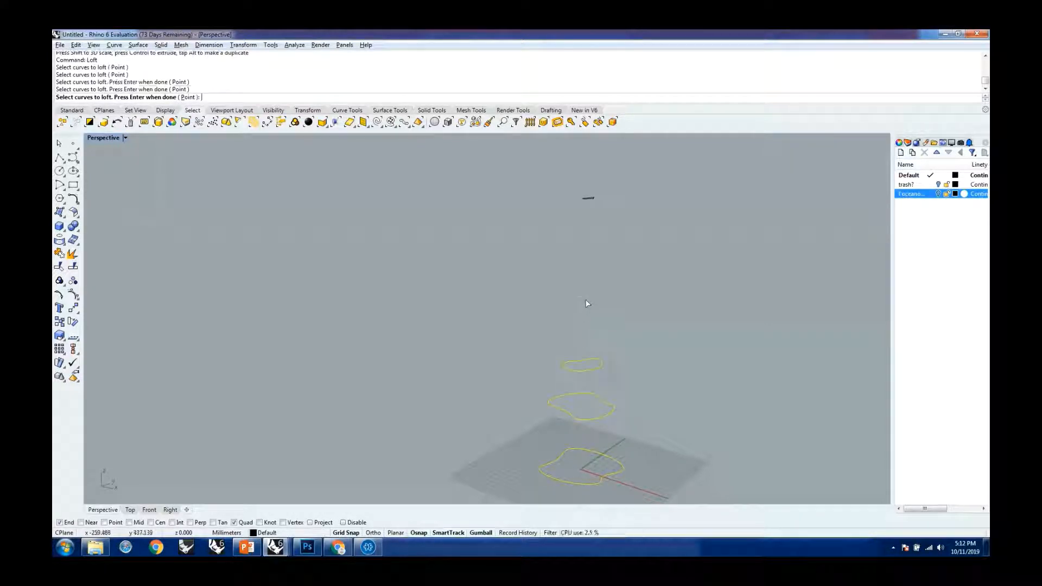
pyautogui.click(588, 198)
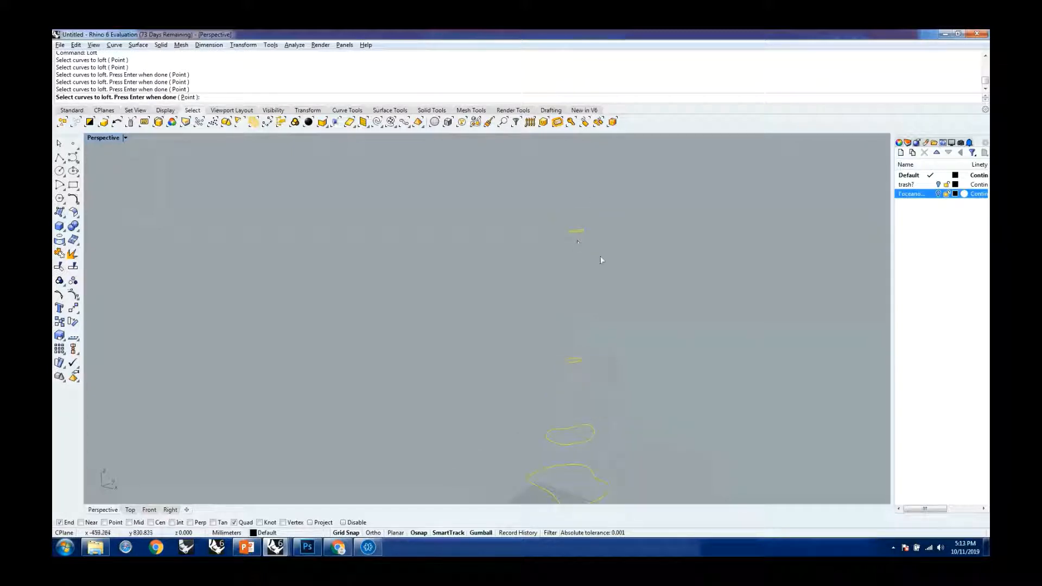
pyautogui.scroll(-4, 546, 311)
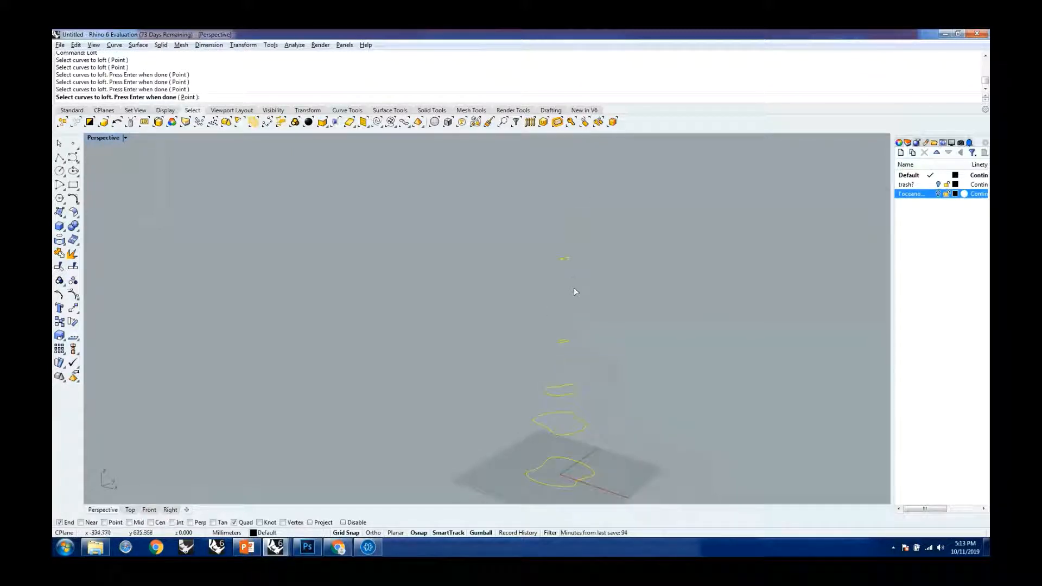
pyautogui.press('Return')
# Shift the loft seam point along the topmost curve and accept the seam alignment
pyautogui.moveTo(657, 290); pyautogui.dragTo(604, 369, button='right')
pyautogui.scroll(4, 584, 449)
pyautogui.scroll(3, 569, 237)
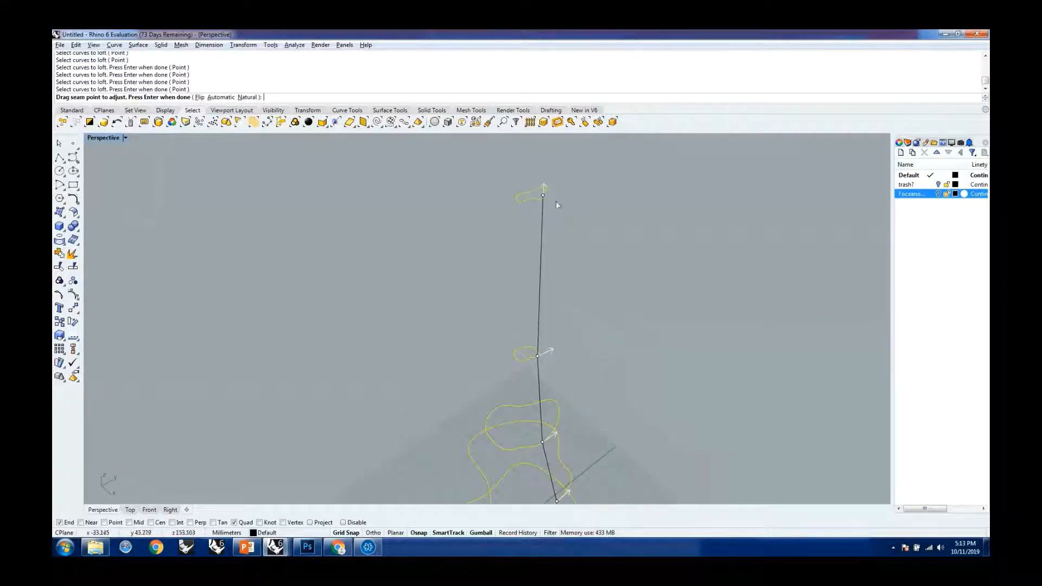
pyautogui.scroll(5, 551, 195)
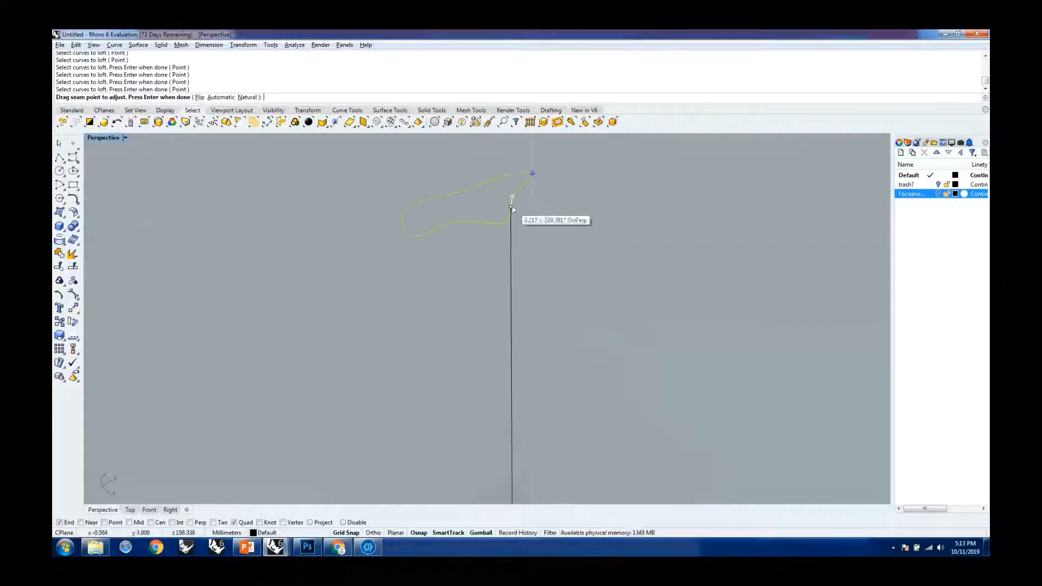
pyautogui.moveTo(510, 207); pyautogui.dragTo(509, 220)
pyautogui.scroll(-6, 497, 191)
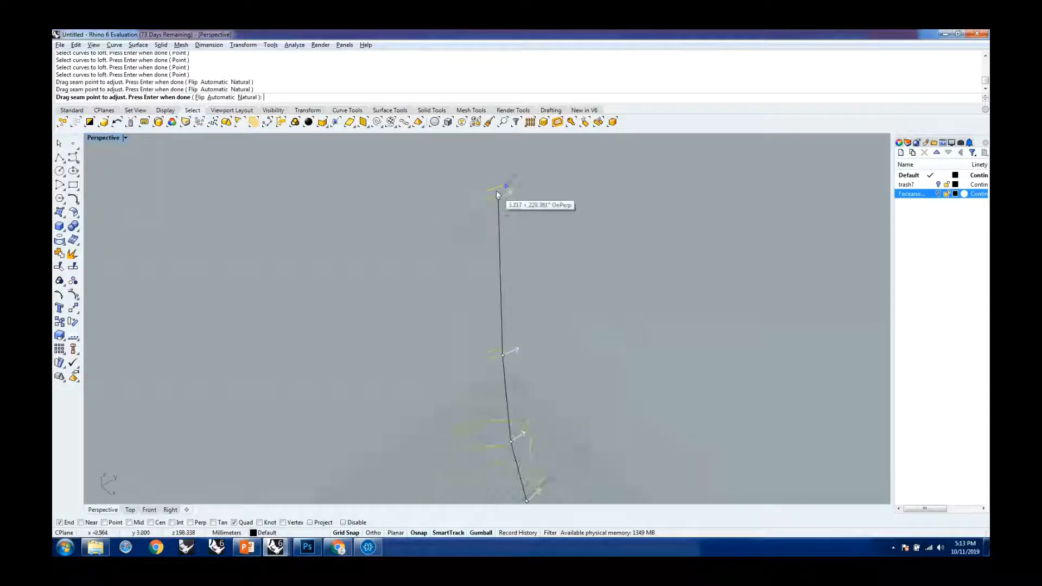
pyautogui.moveTo(500, 293); pyautogui.dragTo(581, 284, button='right')
pyautogui.press('Return')
# Examine the Tight-style loft preview from the side and from above, checking the neck and the top opening
pyautogui.moveTo(500, 283); pyautogui.dragTo(695, 236, button='right')
pyautogui.scroll(10, 475, 239)
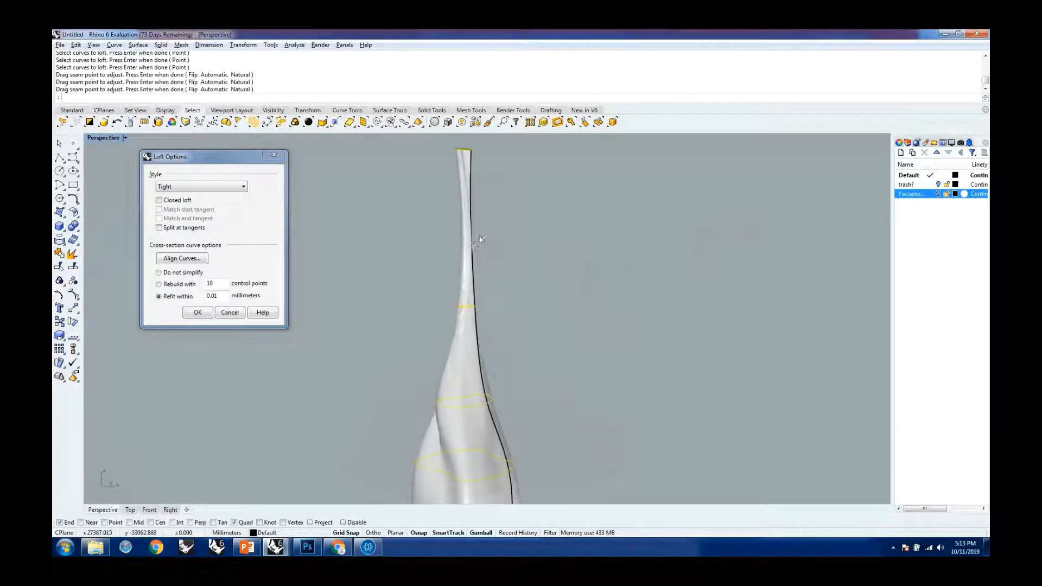
pyautogui.scroll(-10, 526, 302)
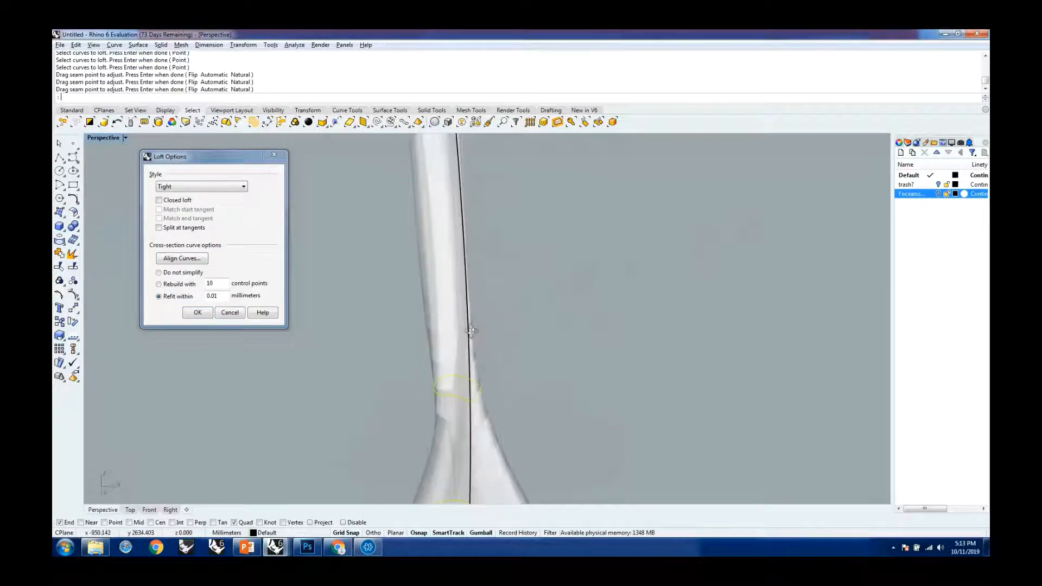
pyautogui.moveTo(485, 404)
pyautogui.mouseDown(button='right')
pyautogui.moveTo(488, 418)
pyautogui.moveTo(493, 407)
pyautogui.moveTo(472, 415)
pyautogui.moveTo(478, 429)
pyautogui.moveTo(481, 388)
pyautogui.moveTo(494, 410)
pyautogui.mouseUp(button='right')
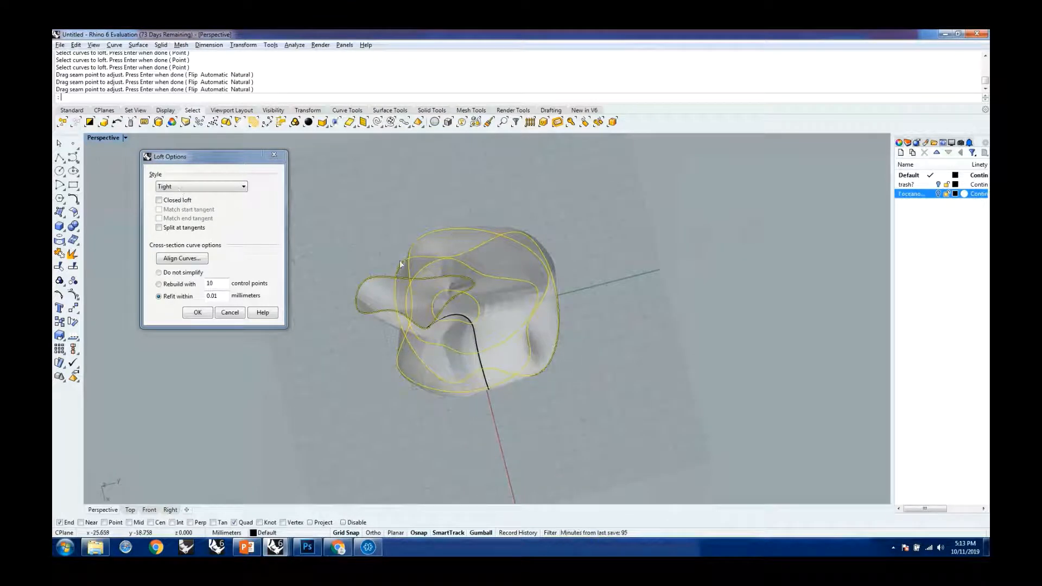
pyautogui.moveTo(456, 253)
pyautogui.mouseDown(button='right')
pyautogui.moveTo(519, 278)
pyautogui.moveTo(507, 204)
pyautogui.moveTo(398, 160)
pyautogui.moveTo(502, 274)
pyautogui.moveTo(492, 282)
pyautogui.moveTo(521, 296)
pyautogui.mouseUp(button='right')
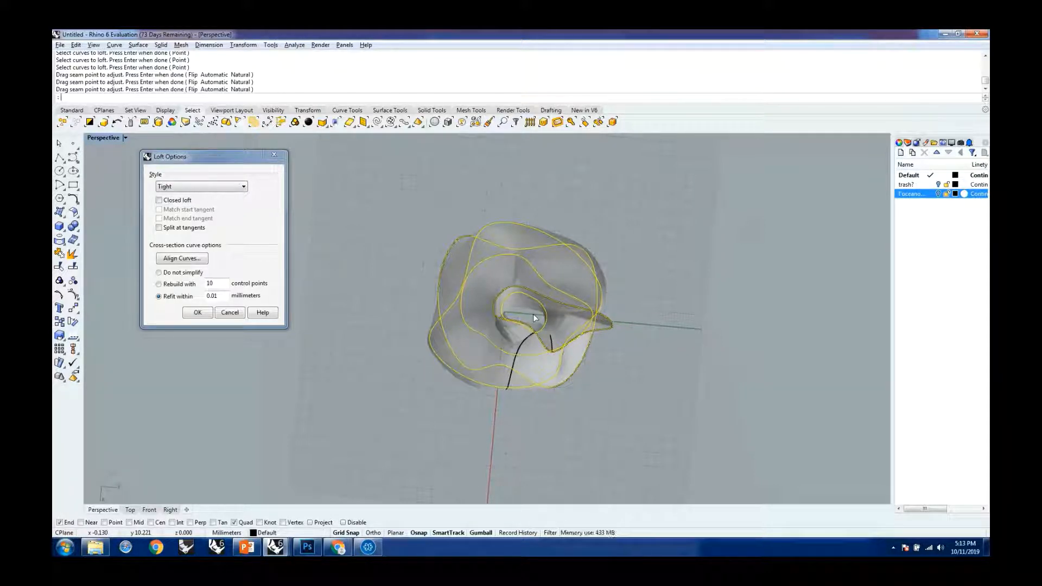
pyautogui.moveTo(533, 318); pyautogui.dragTo(561, 309, button='right')
pyautogui.scroll(-5, 555, 317)
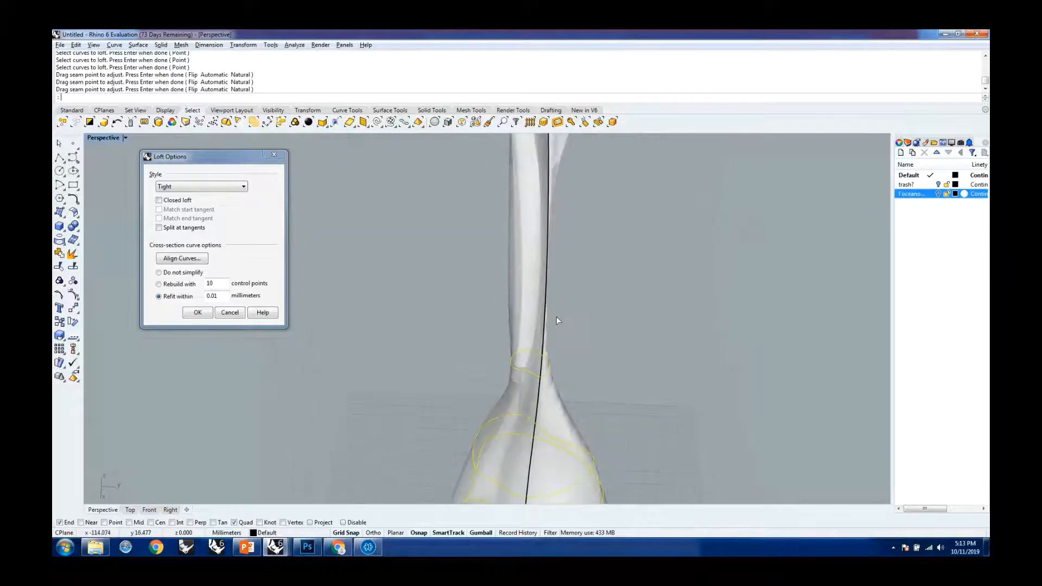
# Try rebuilding the loft's cross-sections with 100 control points, review the preview, and cancel the loft
pyautogui.click(176, 285)
pyautogui.moveTo(217, 284); pyautogui.dragTo(181, 285)
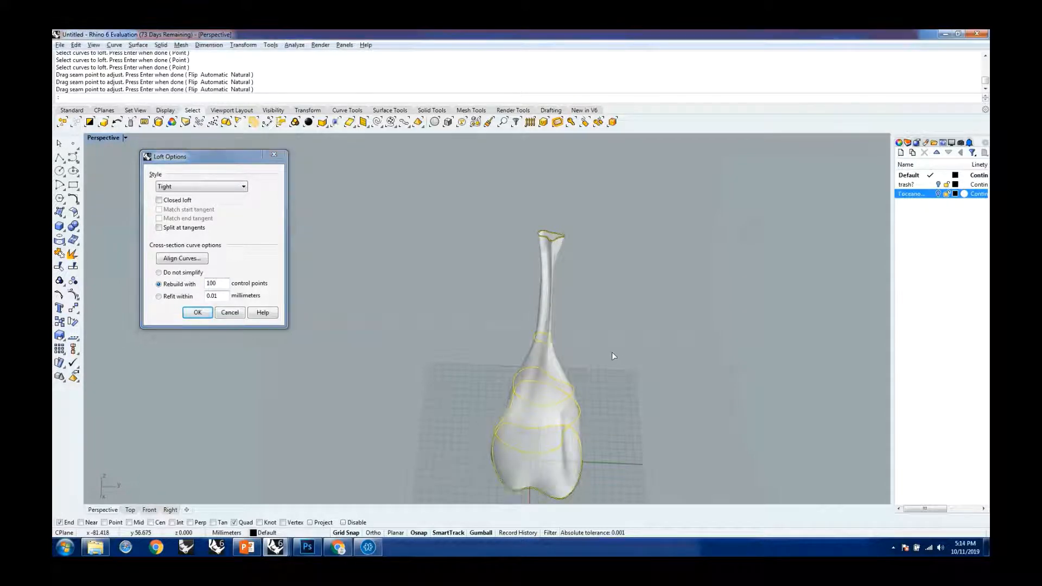
pyautogui.scroll(3, 579, 297)
pyautogui.scroll(-5, 575, 312)
pyautogui.moveTo(575, 312); pyautogui.dragTo(551, 365, button='right')
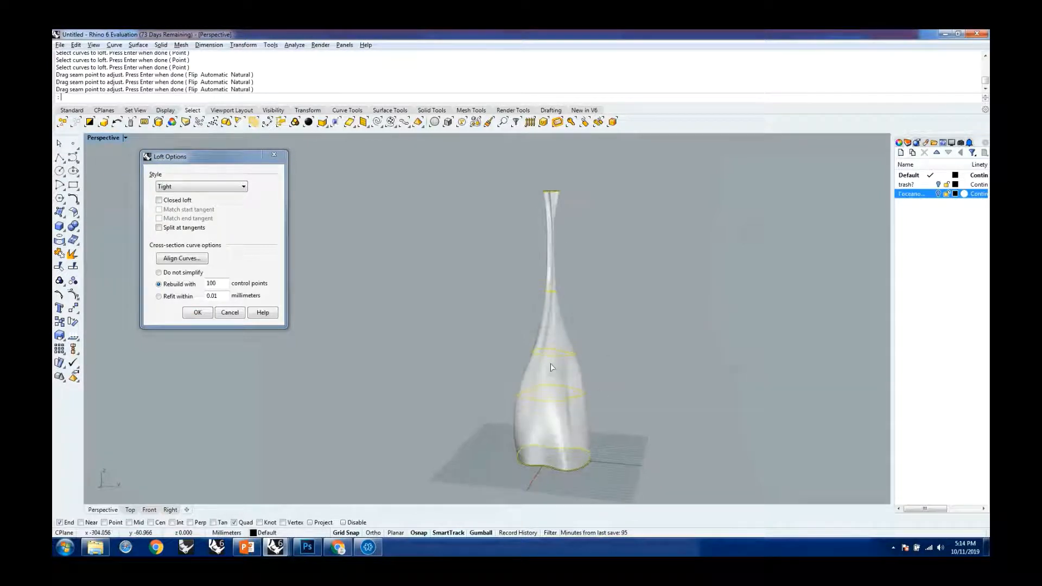
pyautogui.click(229, 312)
# Move the small highest in-between curve vertically up toward the top curve and scale it uniformly larger
pyautogui.moveTo(530, 275); pyautogui.dragTo(551, 232)
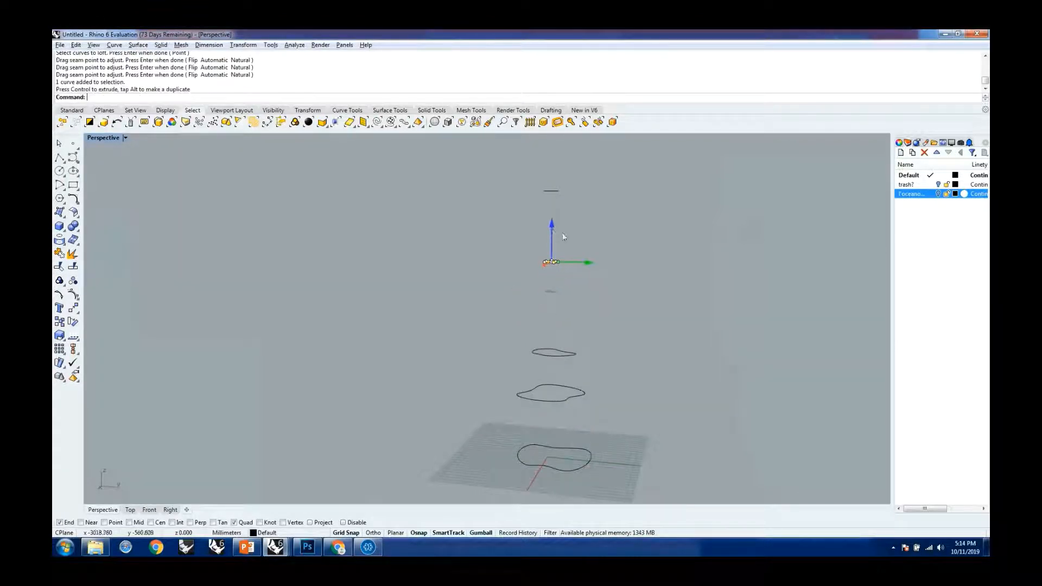
pyautogui.scroll(6, 567, 232)
pyautogui.moveTo(594, 230); pyautogui.dragTo(609, 278, button='right')
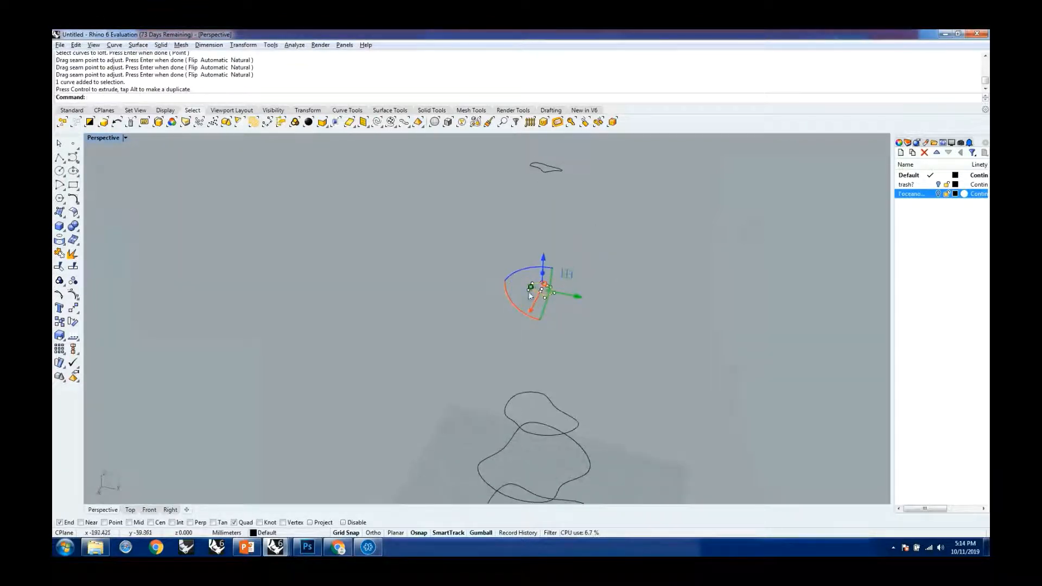
pyautogui.keyDown('shift'); pyautogui.moveTo(530, 288); pyautogui.dragTo(523, 285); pyautogui.keyUp('shift')
# Scale the topmost curve uniformly to a slightly larger outline
pyautogui.click(550, 172)
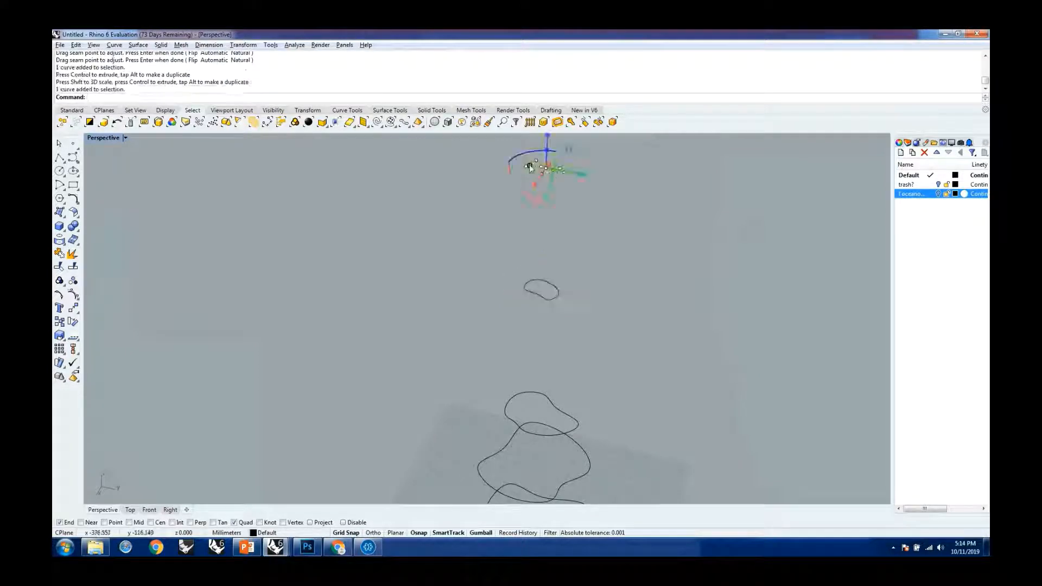
pyautogui.moveTo(526, 166); pyautogui.dragTo(529, 168)
pyautogui.moveTo(619, 296); pyautogui.dragTo(581, 324, button='right')
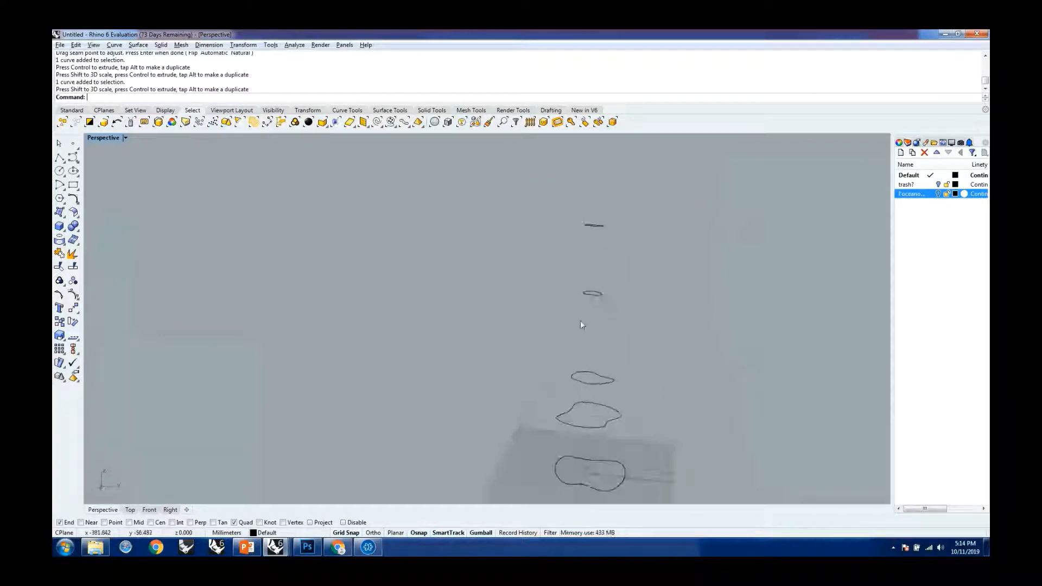
# Scale the in-between curve directly above the base uniformly down, making it clearly narrower than the base
pyautogui.click(592, 429)
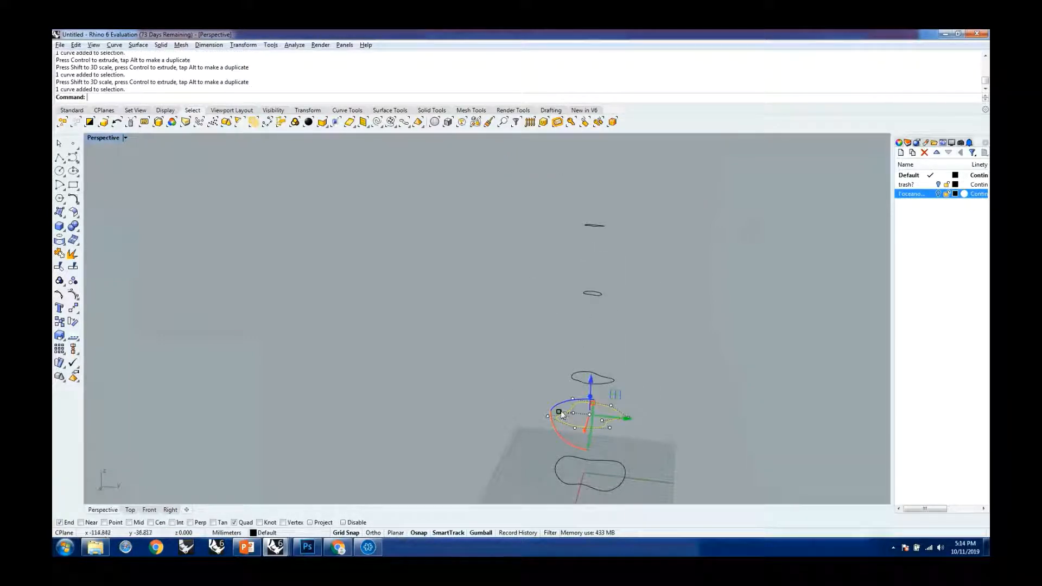
pyautogui.moveTo(564, 411); pyautogui.dragTo(566, 412)
pyautogui.click(705, 410)
pyautogui.scroll(-6, 649, 409)
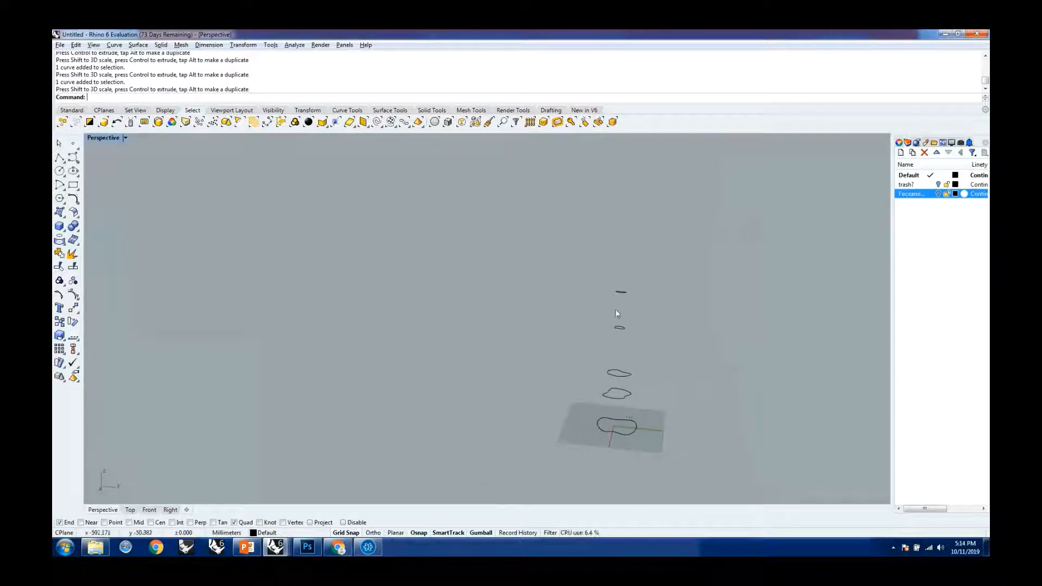
# Rotate the in-between curve directly above the base about its vertical axis
pyautogui.scroll(6, 608, 443)
pyautogui.moveTo(640, 361)
pyautogui.mouseDown(button='right')
pyautogui.moveTo(668, 344)
pyautogui.moveTo(632, 375)
pyautogui.mouseUp(button='right')
pyautogui.scroll(2, 597, 328)
pyautogui.scroll(2, 597, 329)
pyautogui.click(595, 349)
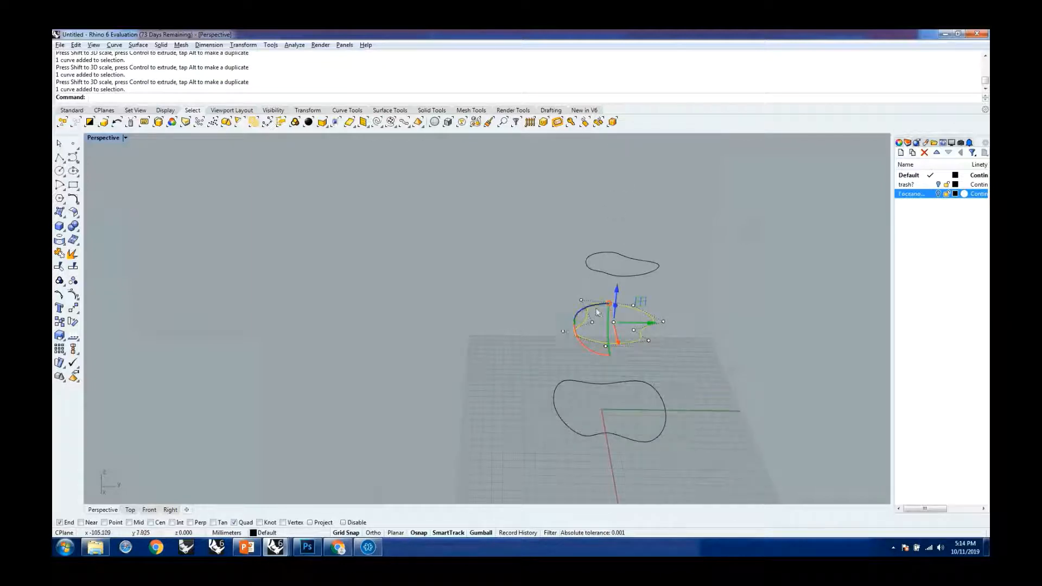
pyautogui.scroll(2, 599, 334)
pyautogui.moveTo(599, 321); pyautogui.dragTo(592, 331)
pyautogui.click(814, 352)
pyautogui.scroll(-6, 624, 332)
pyautogui.scroll(-8, 616, 335)
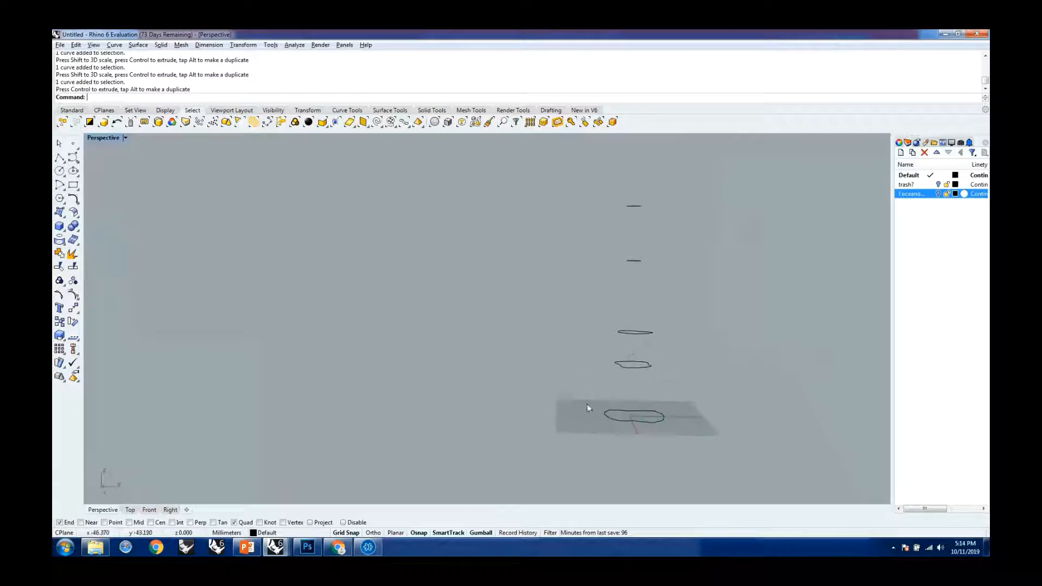
# Start a loft through the five profile curves in order from base to top, accepting the default seam points
pyautogui.scroll(2, 657, 417)
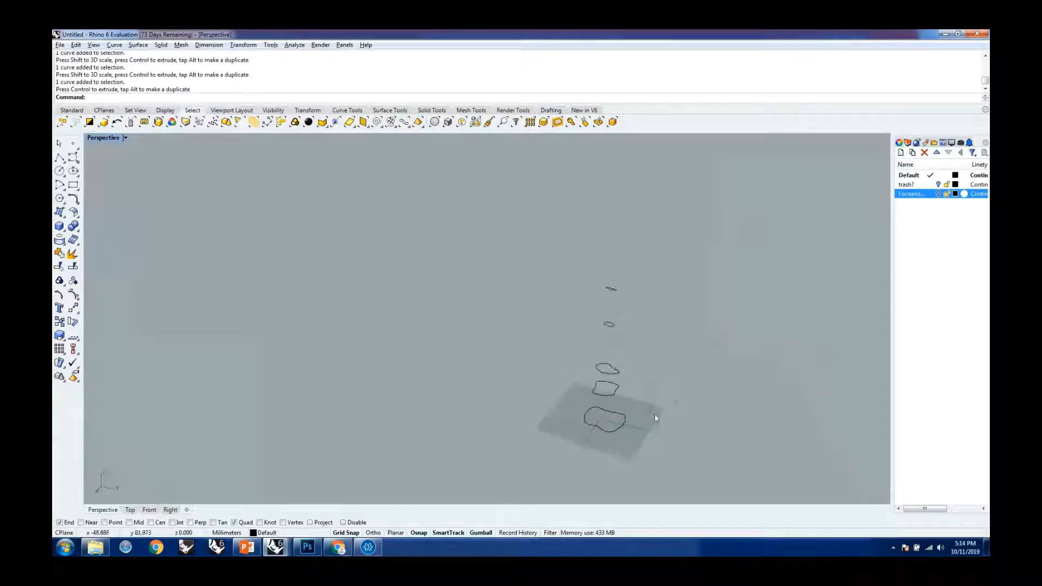
pyautogui.write('Loft')
pyautogui.press('Return')
pyautogui.click(613, 412)
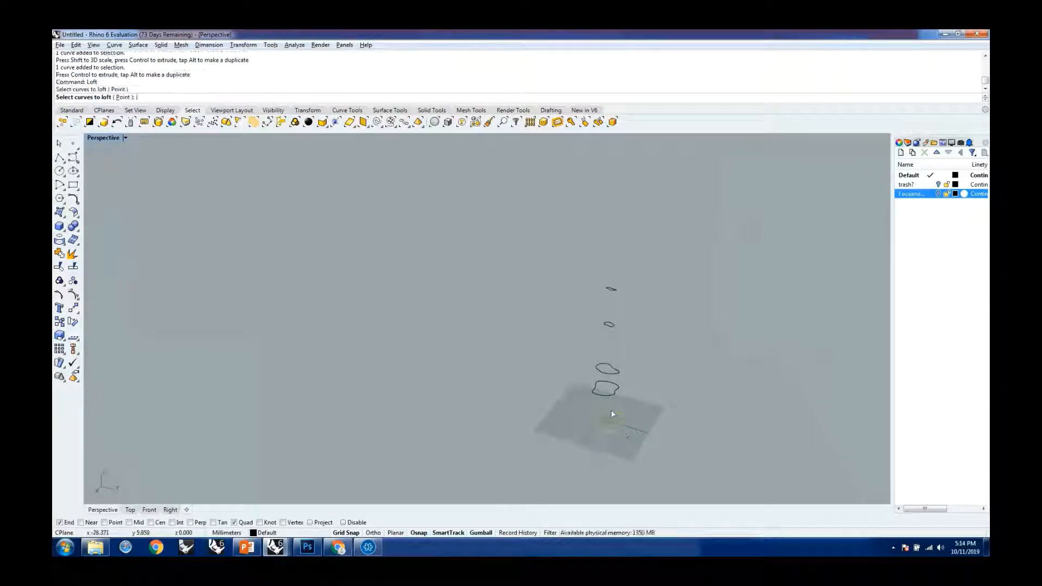
pyautogui.click(610, 395)
pyautogui.click(609, 375)
pyautogui.click(610, 325)
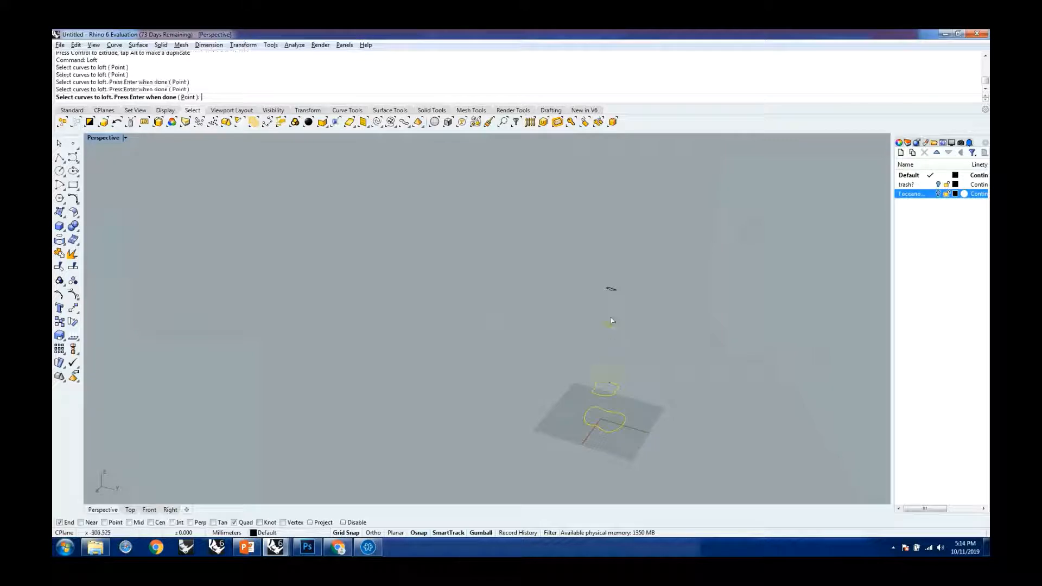
pyautogui.click(610, 289)
pyautogui.press('Return')
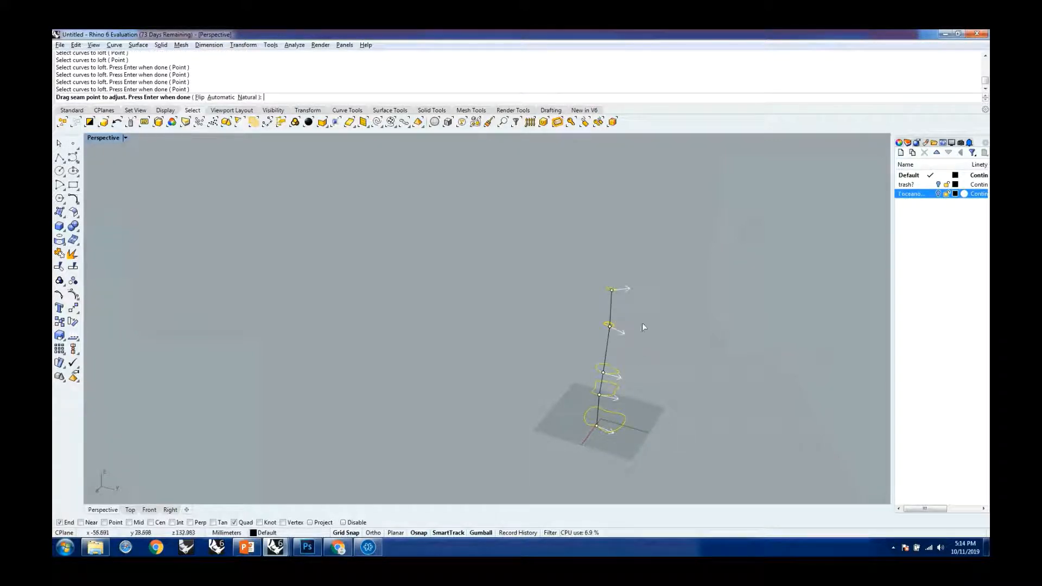
pyautogui.scroll(3, 643, 325)
pyautogui.press('Return')
# Examine the loft preview from several sides, checking the narrow neck, the seam line and the transitions down to the base
pyautogui.moveTo(612, 338); pyautogui.dragTo(603, 362, button='right')
pyautogui.scroll(3, 577, 399)
pyautogui.moveTo(578, 399); pyautogui.dragTo(452, 365, button='right')
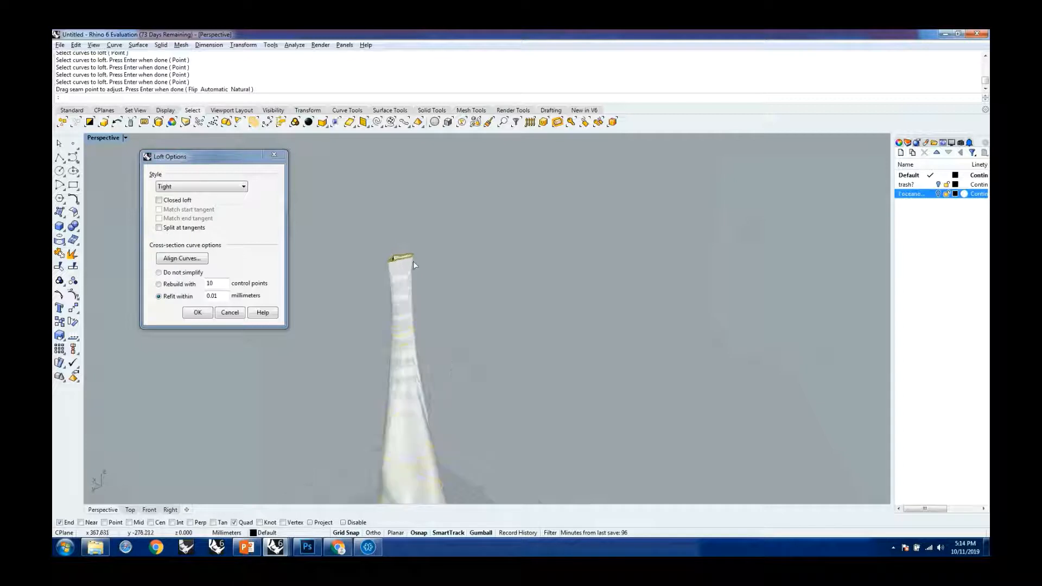
pyautogui.scroll(5, 412, 262)
pyautogui.moveTo(412, 262); pyautogui.dragTo(757, 325, button='right')
pyautogui.scroll(-3, 610, 279)
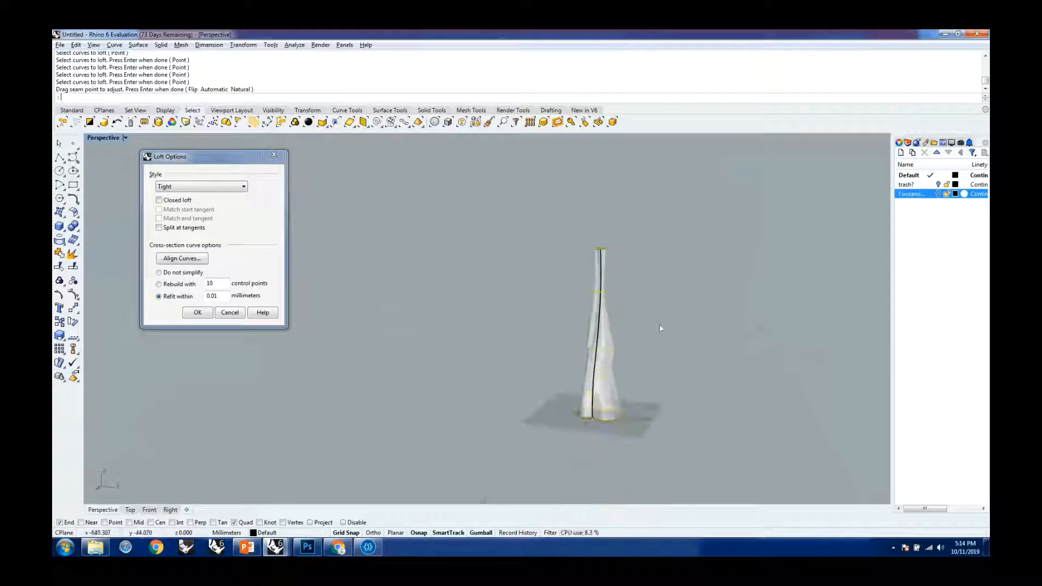
pyautogui.moveTo(660, 325); pyautogui.dragTo(565, 388, button='right')
pyautogui.scroll(14, 605, 249)
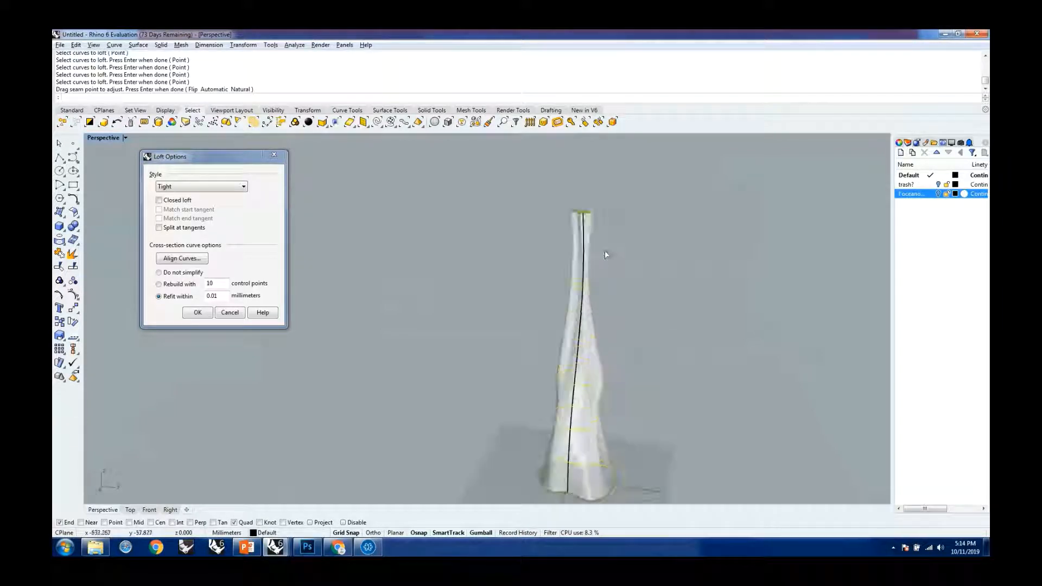
pyautogui.scroll(2, 569, 226)
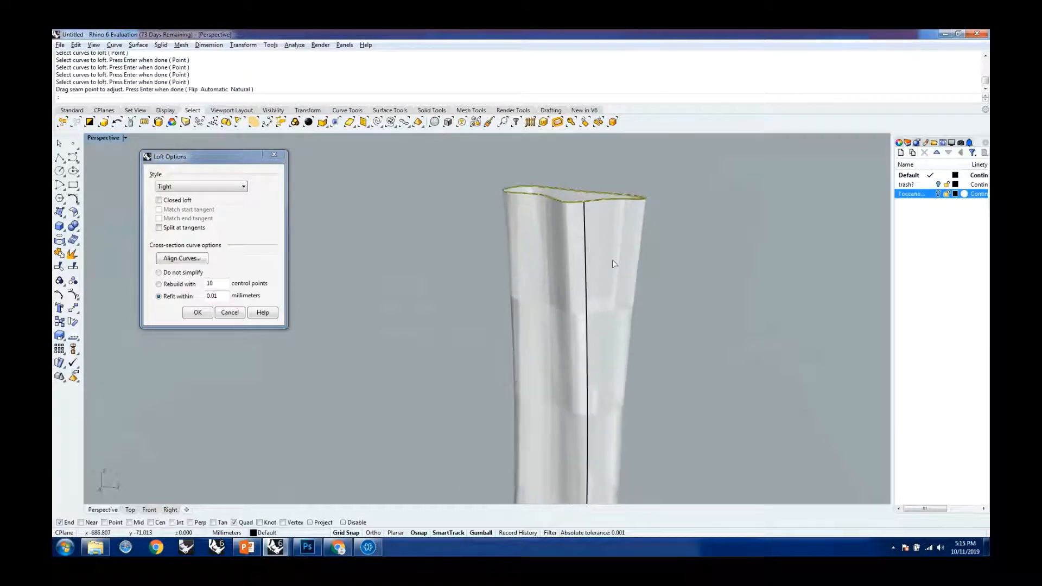
pyautogui.scroll(-7, 544, 259)
pyautogui.moveTo(720, 316); pyautogui.dragTo(675, 325, button='right')
pyautogui.scroll(-6, 676, 326)
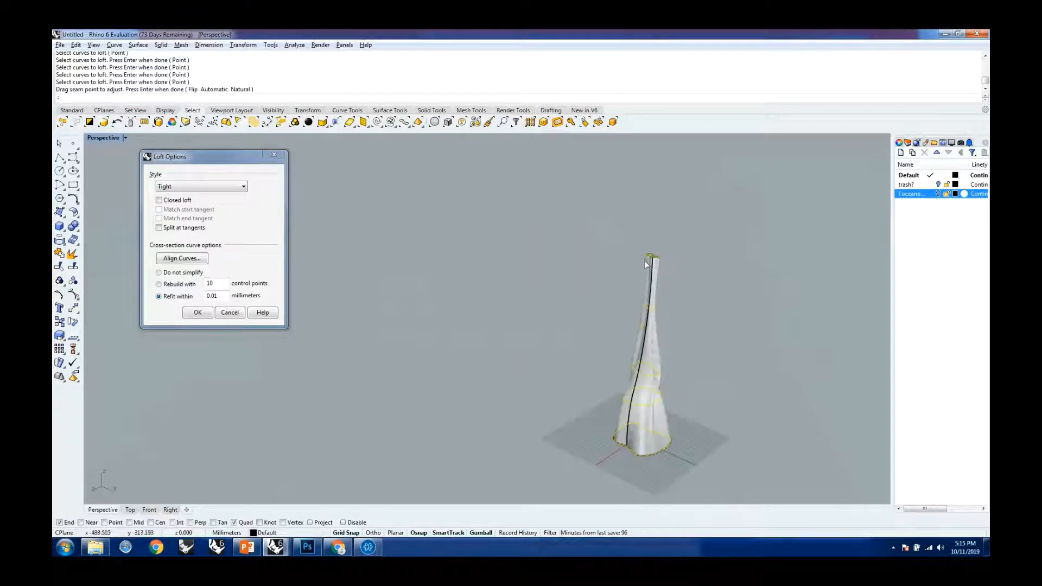
pyautogui.scroll(-6, 646, 264)
pyautogui.scroll(5, 656, 295)
pyautogui.moveTo(752, 372); pyautogui.dragTo(606, 337, button='right')
pyautogui.moveTo(551, 290); pyautogui.dragTo(568, 302, button='right')
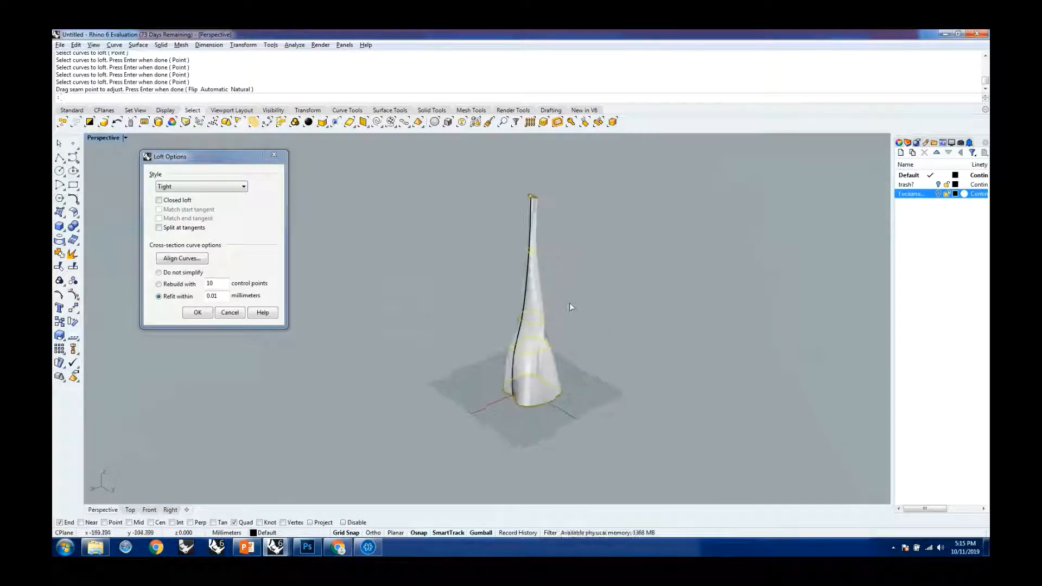
# Create the loft with the Tight style, refitting the cross-section curves within 0.01 millimeters
pyautogui.click(197, 313)
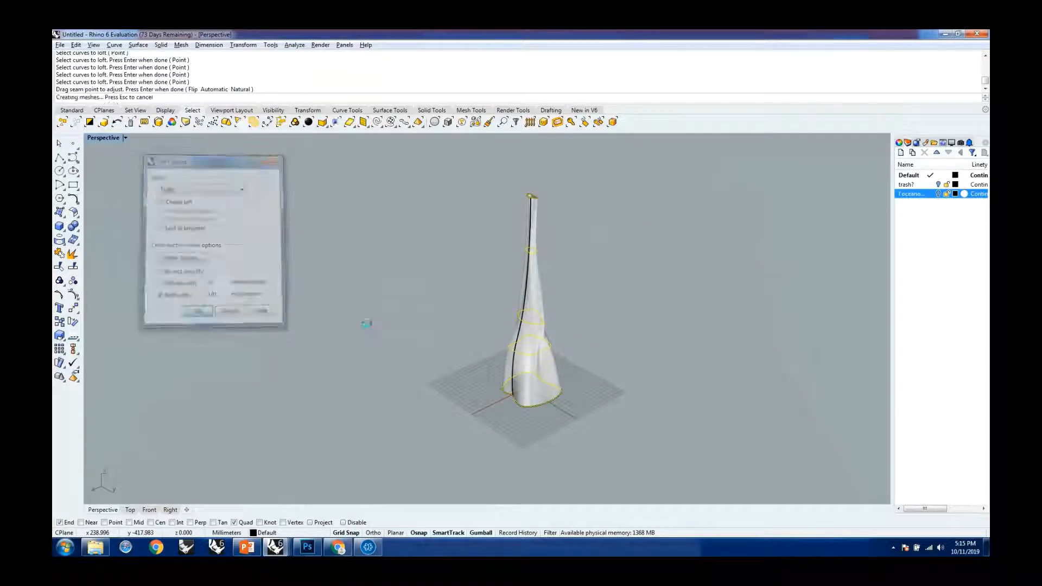
pyautogui.scroll(4, 510, 209)
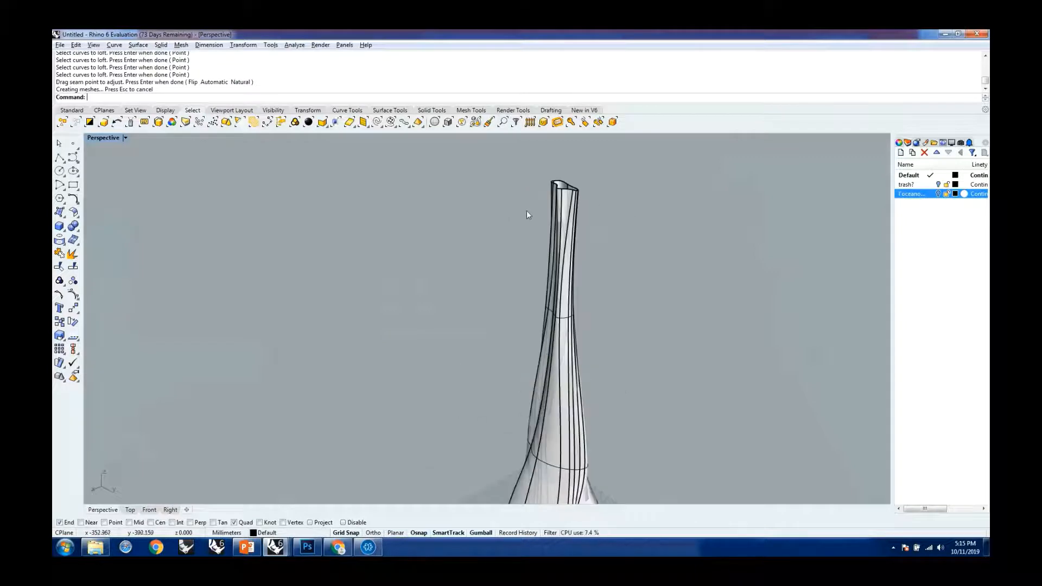
pyautogui.click(126, 138)
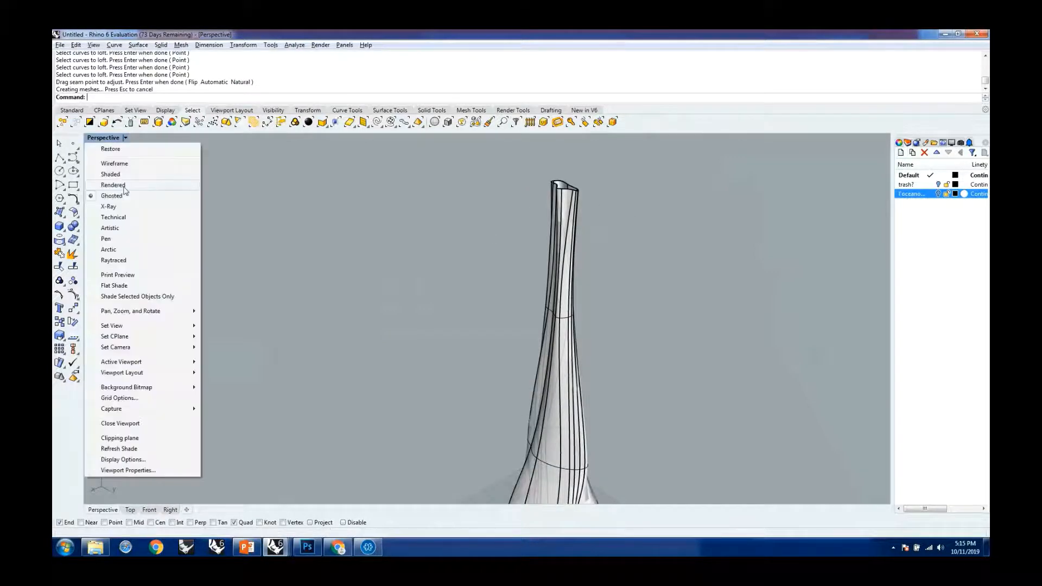
pyautogui.click(740, 261)
pyautogui.scroll(-6, 650, 201)
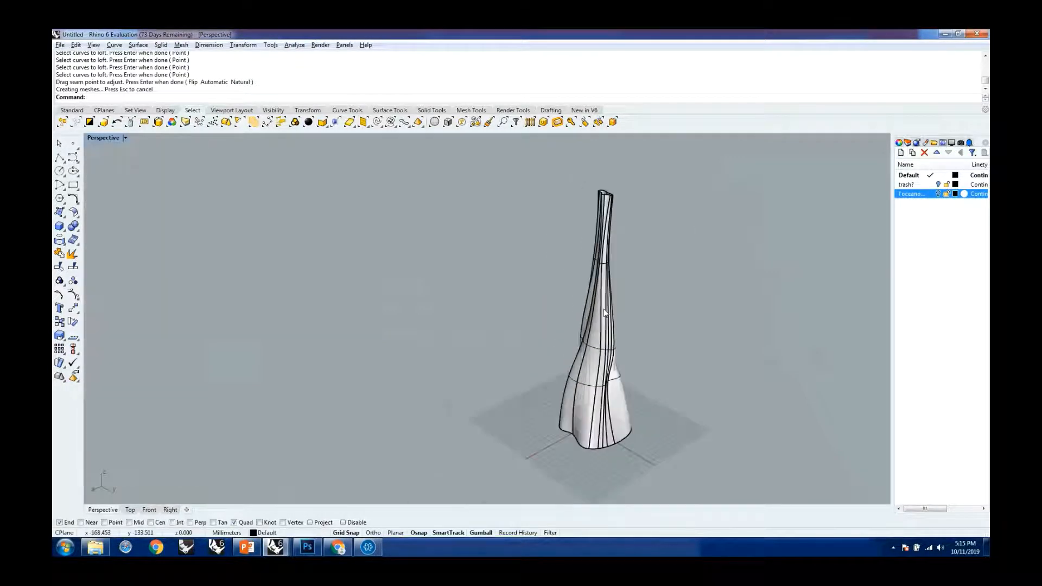
pyautogui.moveTo(611, 307); pyautogui.dragTo(643, 298, button='right')
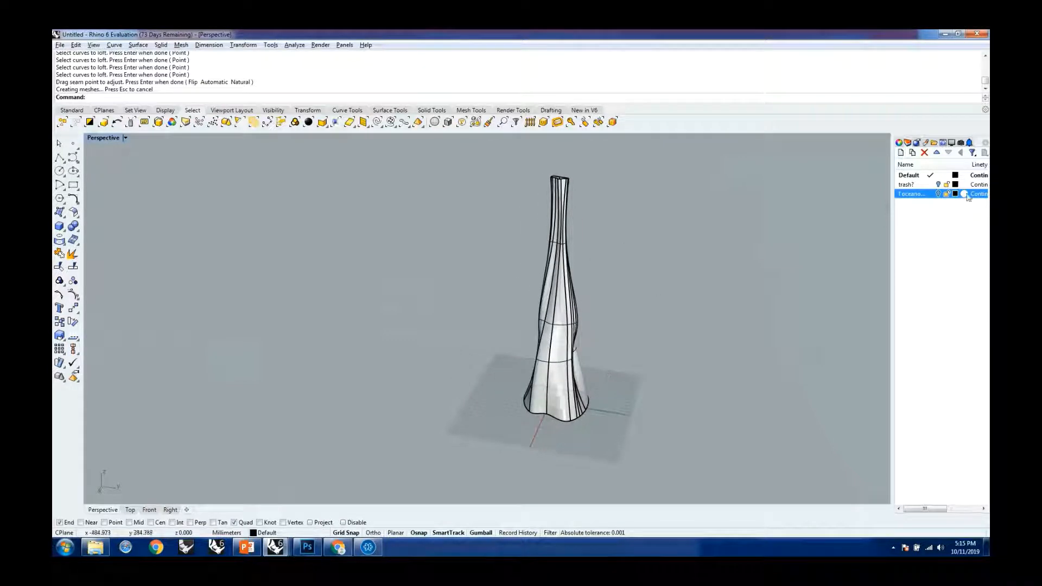
# Turn off the display of surface edges for the Ghosted display mode of the Perspective view
pyautogui.click(943, 143)
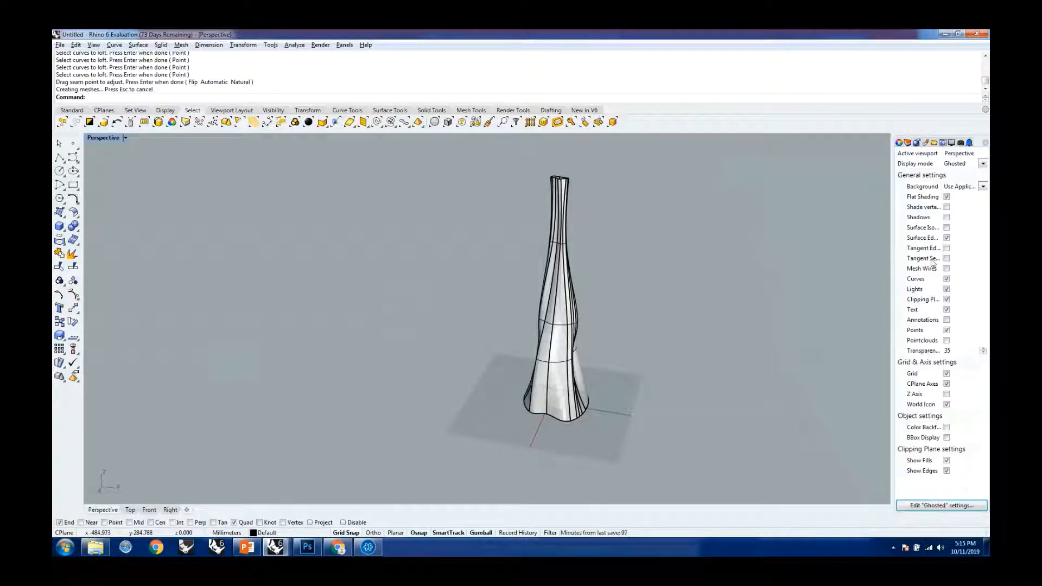
pyautogui.click(562, 290)
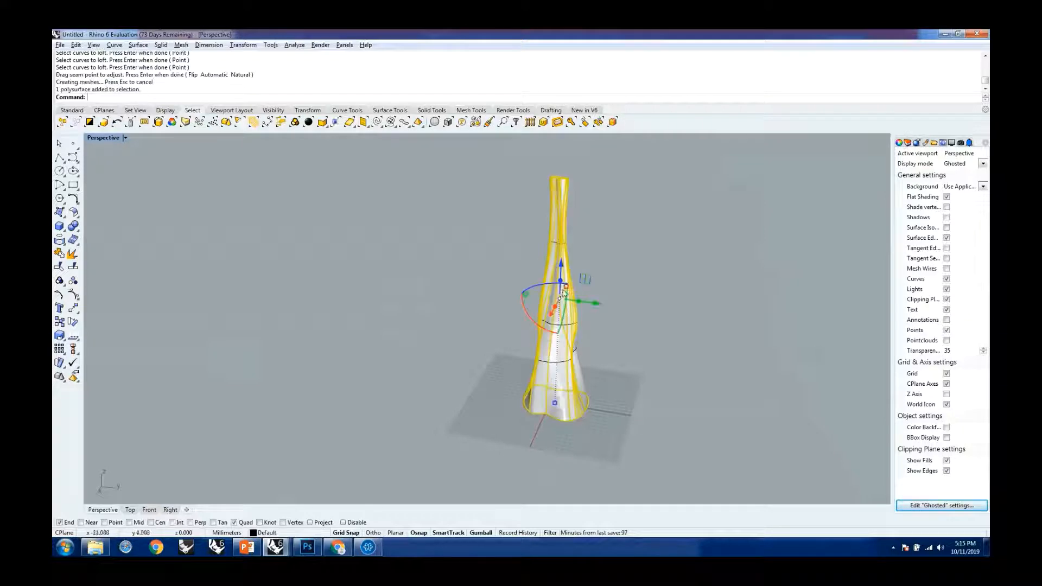
pyautogui.click(947, 240)
pyautogui.click(721, 267)
pyautogui.moveTo(577, 259); pyautogui.dragTo(561, 204, button='right')
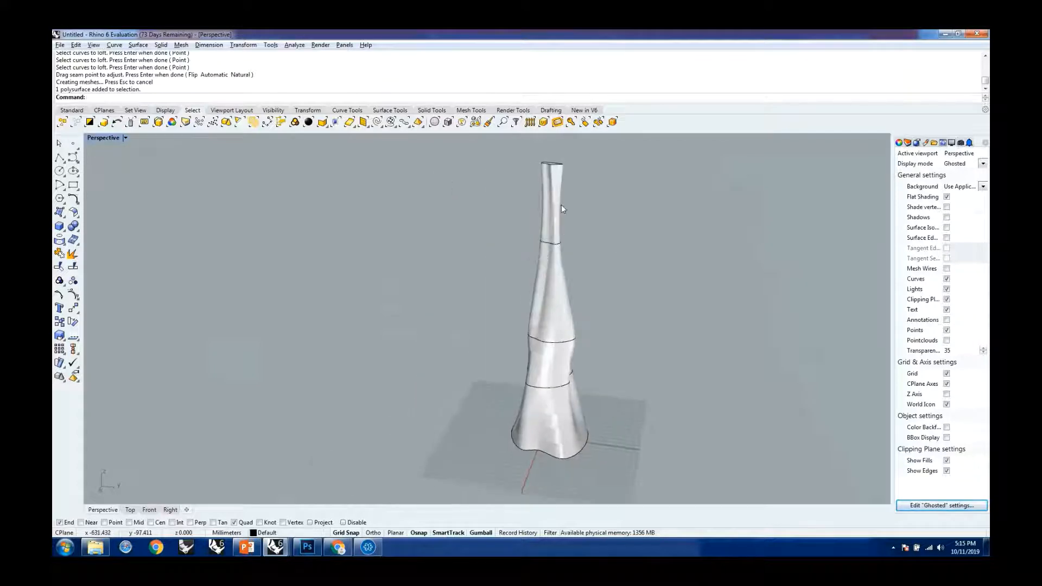
# Examine the lofted bottle form from all sides, including the neck opening, the profile transitions and the creased lower body
pyautogui.scroll(5, 561, 204)
pyautogui.scroll(-5, 495, 293)
pyautogui.moveTo(576, 286)
pyautogui.mouseDown(button='right')
pyautogui.moveTo(597, 284)
pyautogui.moveTo(569, 275)
pyautogui.mouseUp(button='right')
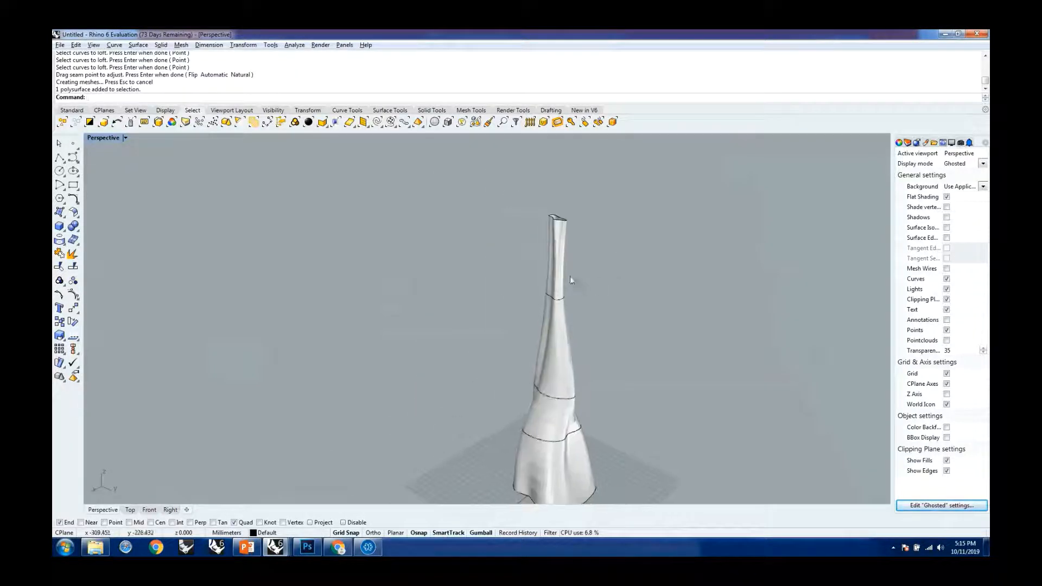
pyautogui.scroll(5, 562, 254)
pyautogui.scroll(-3, 559, 250)
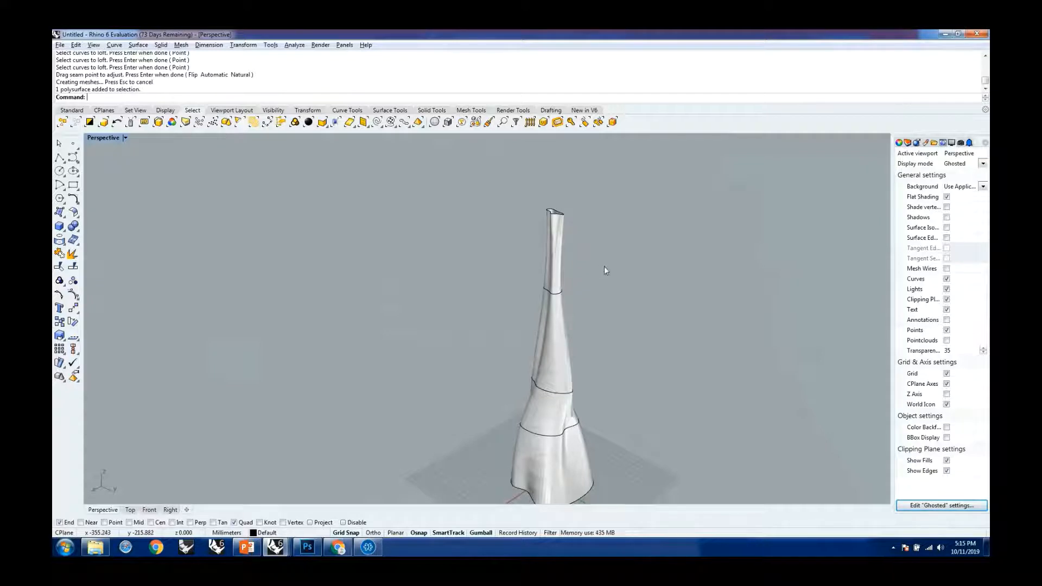
pyautogui.moveTo(604, 266); pyautogui.dragTo(580, 231, button='right')
pyautogui.scroll(-6, 580, 231)
pyautogui.scroll(9, 563, 293)
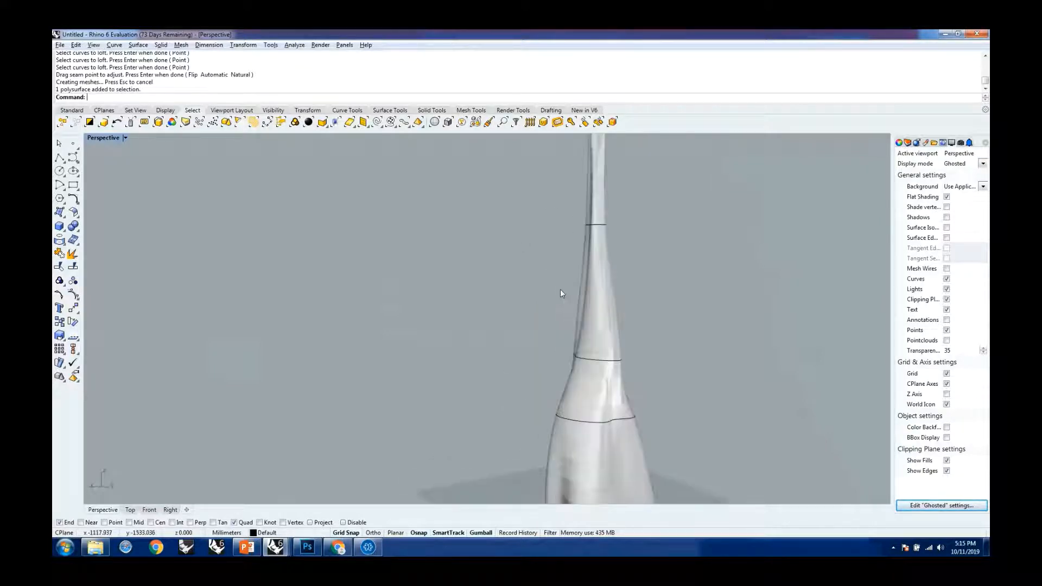
pyautogui.moveTo(563, 293); pyautogui.dragTo(616, 337, button='right')
pyautogui.scroll(-4, 615, 337)
pyautogui.moveTo(634, 277); pyautogui.dragTo(614, 286, button='right')
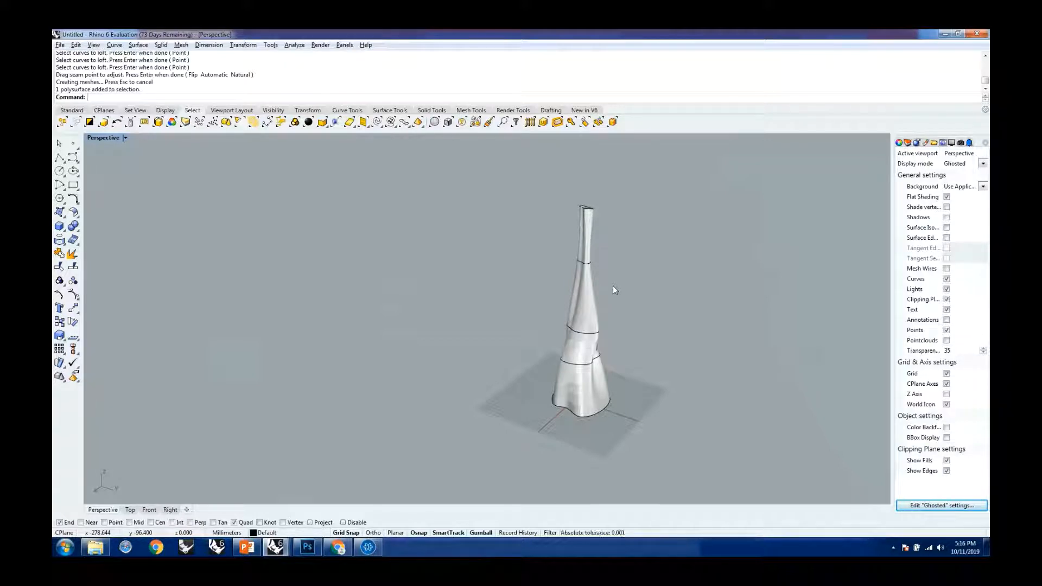
pyautogui.scroll(5, 616, 287)
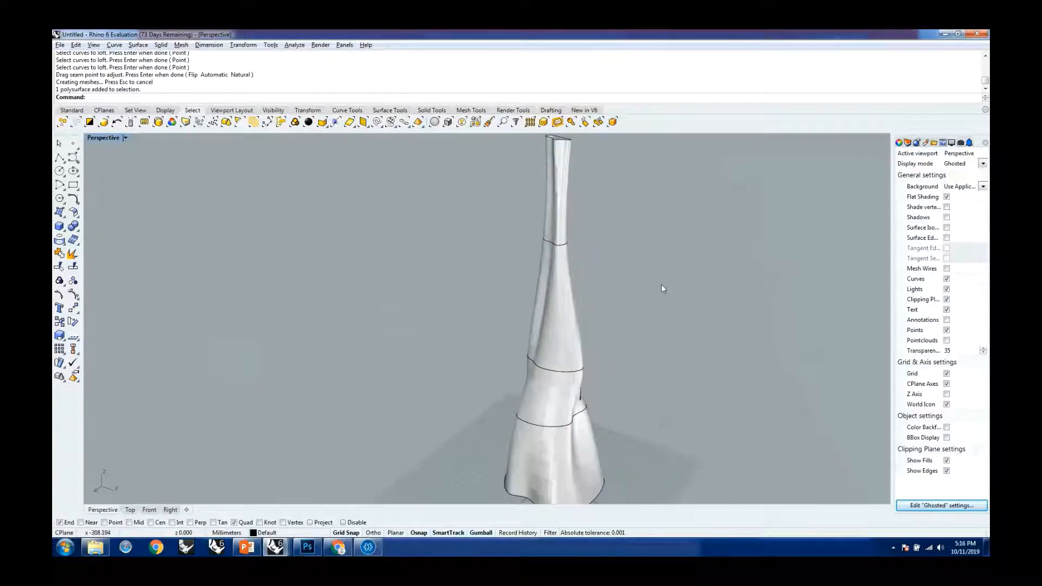
pyautogui.moveTo(608, 303); pyautogui.dragTo(650, 289, button='right')
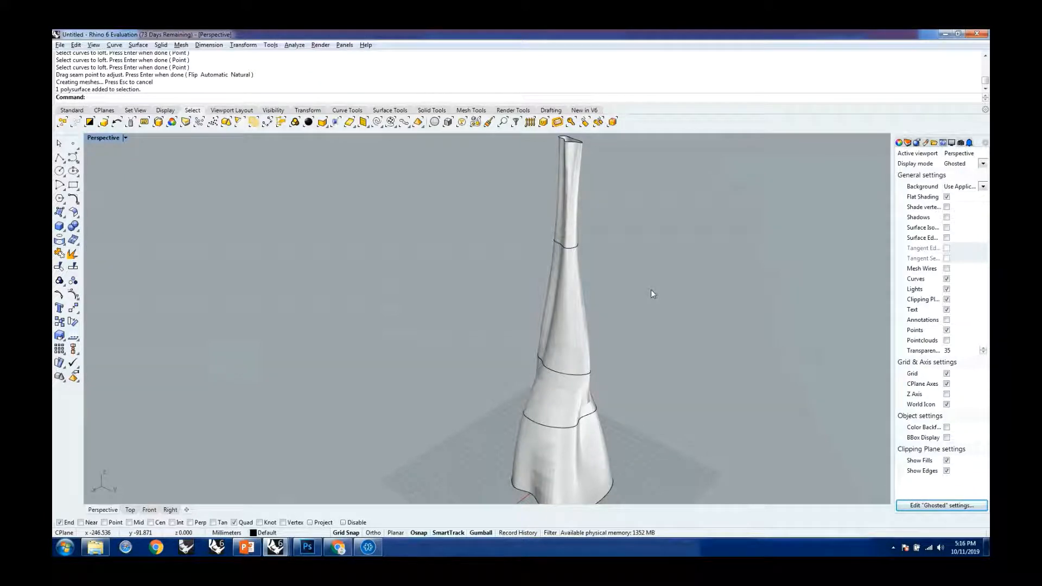
pyautogui.scroll(-5, 650, 289)
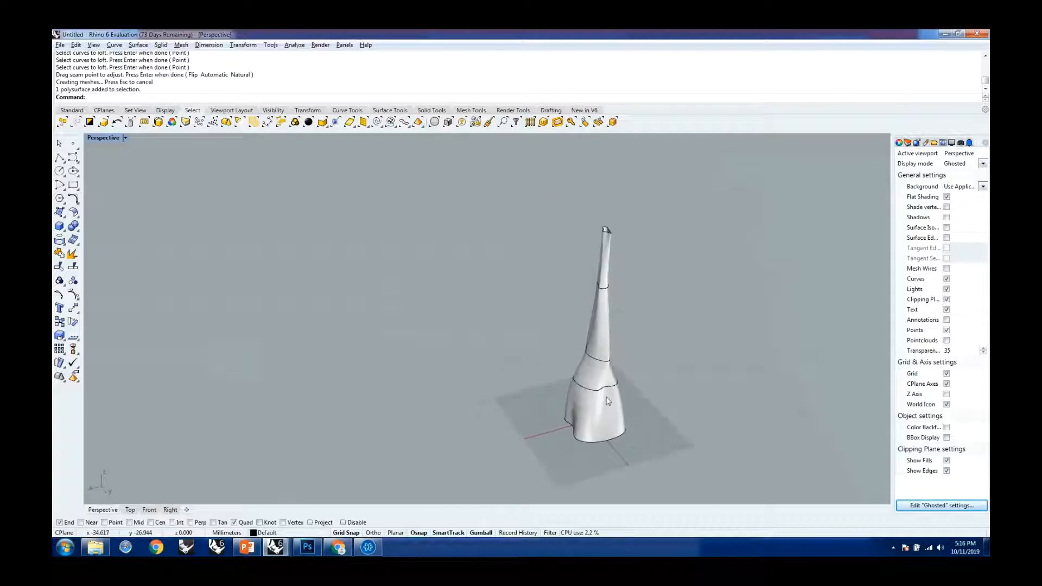
pyautogui.scroll(8, 608, 400)
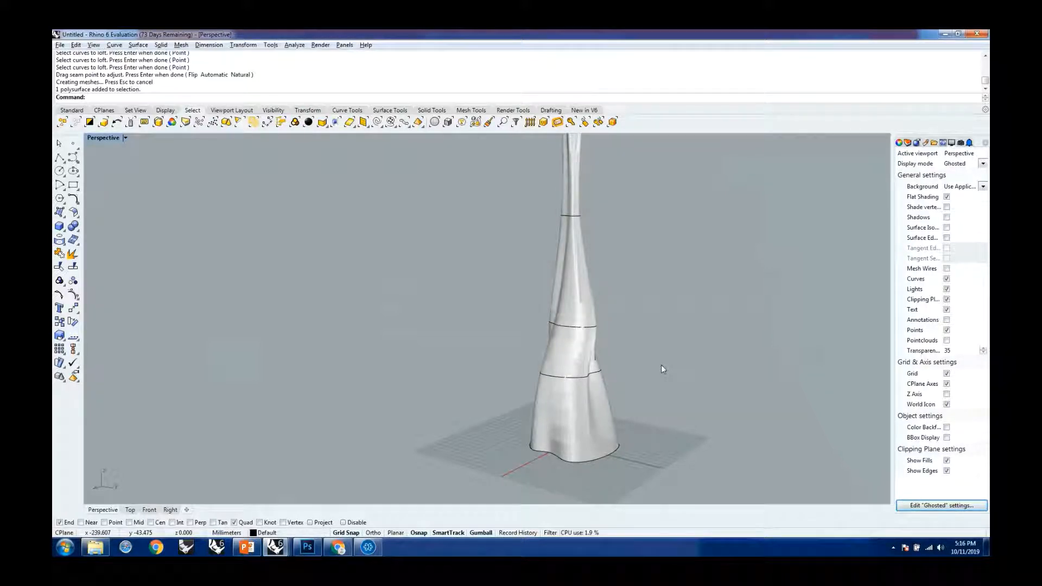
pyautogui.scroll(-3, 661, 369)
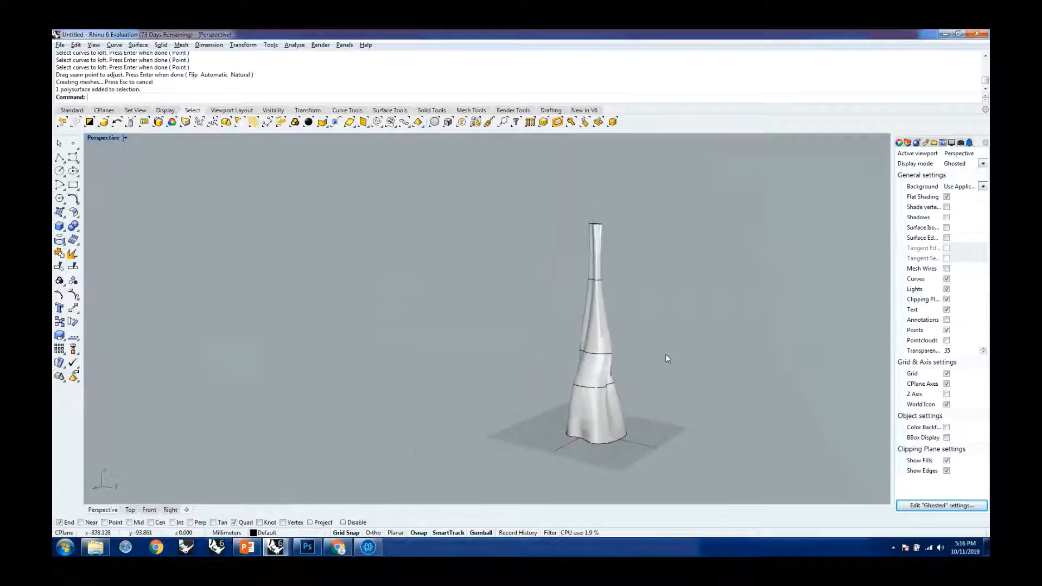
pyautogui.moveTo(665, 355); pyautogui.dragTo(632, 373, button='right')
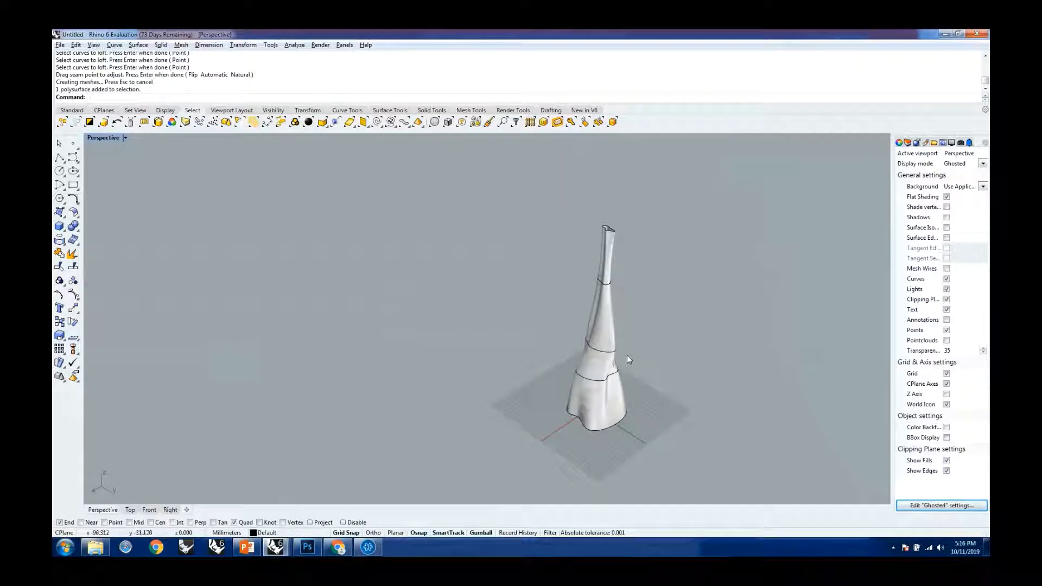
# Start the Bend command with the lofted bottle surface as the object to bend
pyautogui.write('Ben')
pyautogui.press('Return')
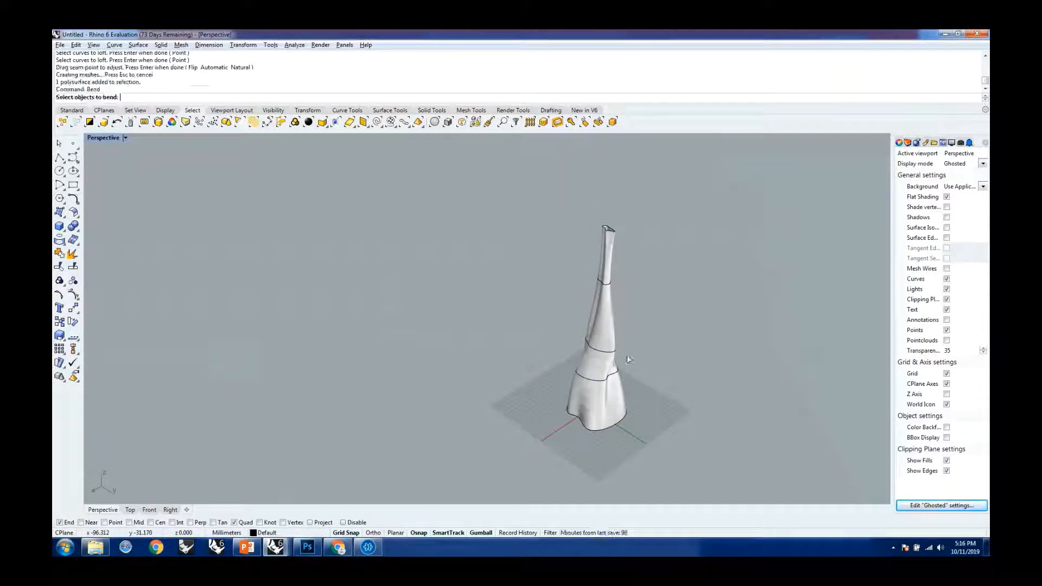
pyautogui.click(610, 393)
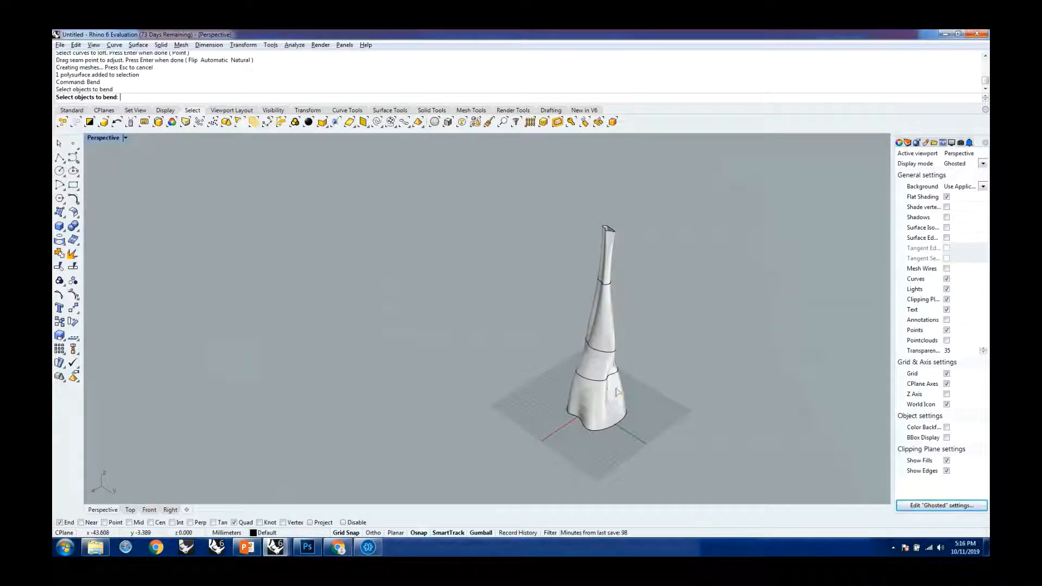
pyautogui.press('Return')
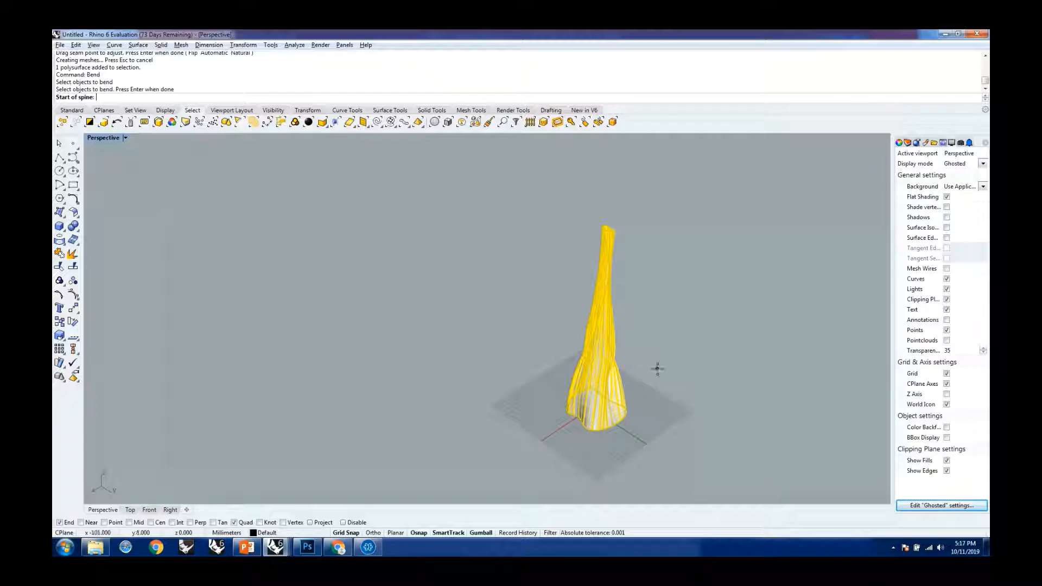
# Turn on only the Center and Quad object snaps and place the start of the bend spine at the origin inside the base
pyautogui.scroll(5, 597, 423)
pyautogui.scroll(2, 591, 437)
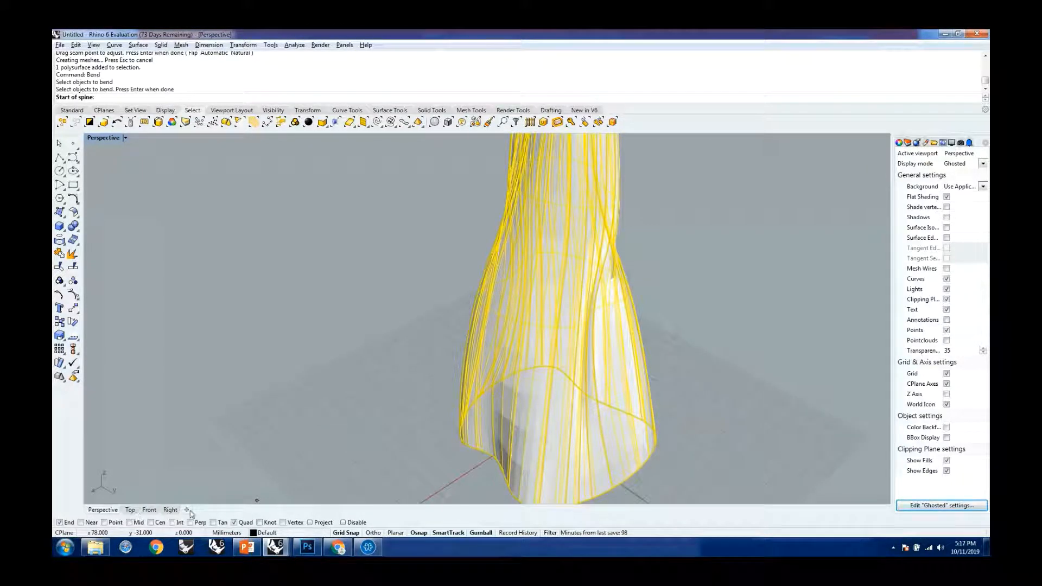
pyautogui.scroll(-3, 554, 415)
pyautogui.moveTo(623, 409); pyautogui.dragTo(559, 393, button='right')
pyautogui.scroll(-5, 557, 392)
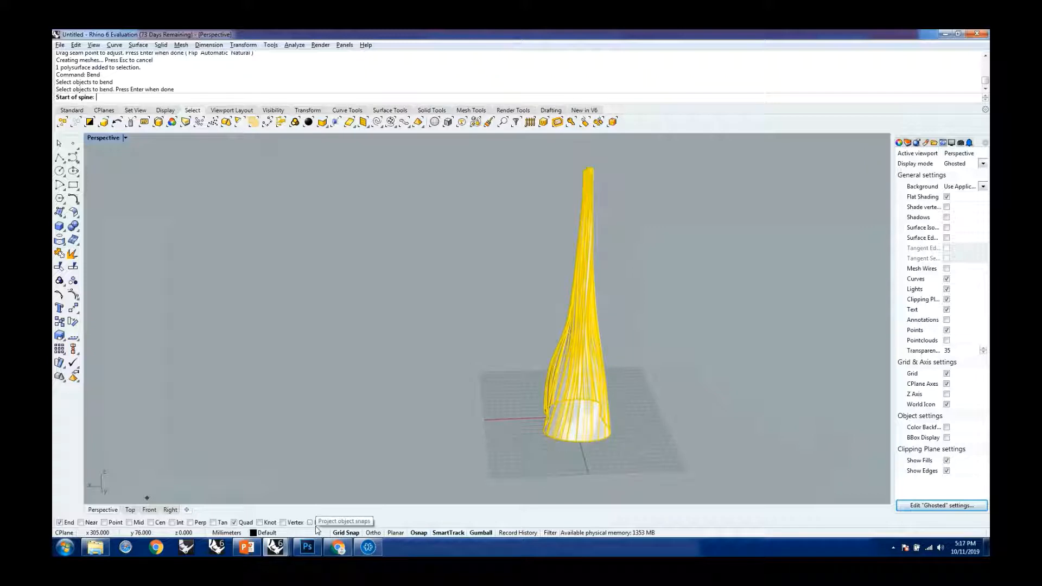
pyautogui.click(160, 524)
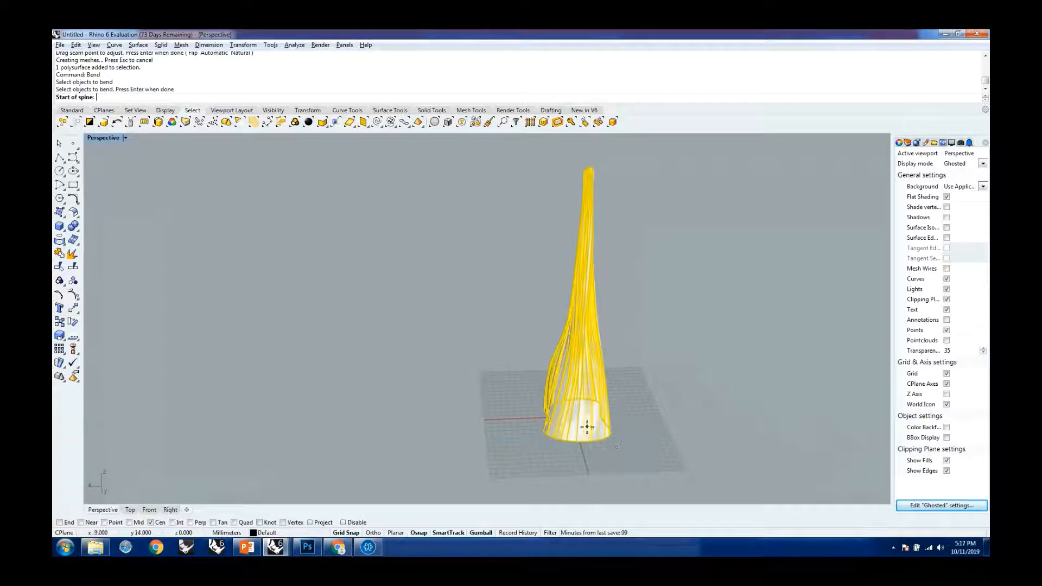
pyautogui.scroll(4, 587, 427)
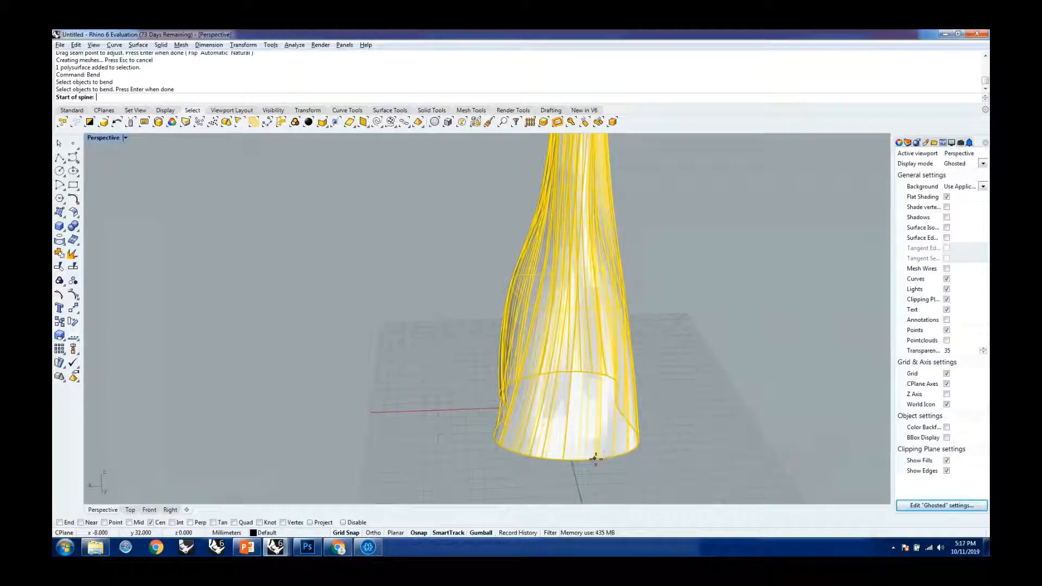
pyautogui.moveTo(482, 431); pyautogui.dragTo(504, 440, button='right')
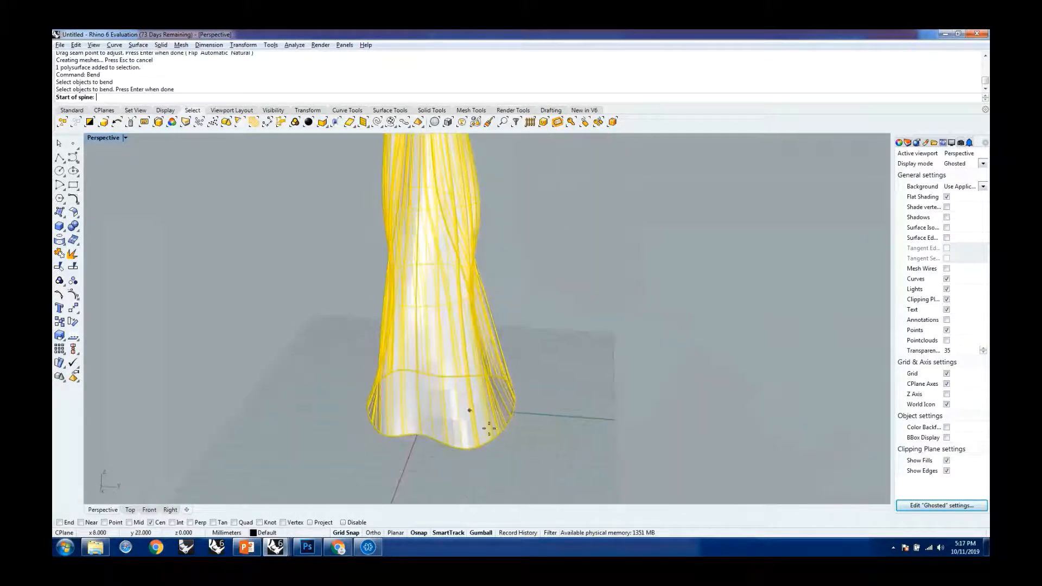
pyautogui.click(234, 522)
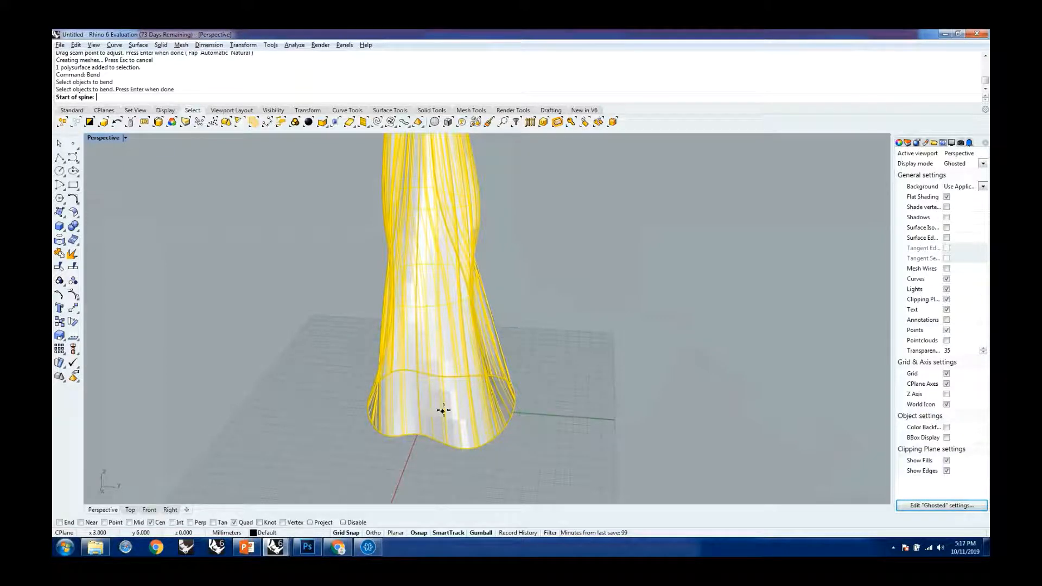
pyautogui.moveTo(442, 409); pyautogui.dragTo(451, 376, button='right')
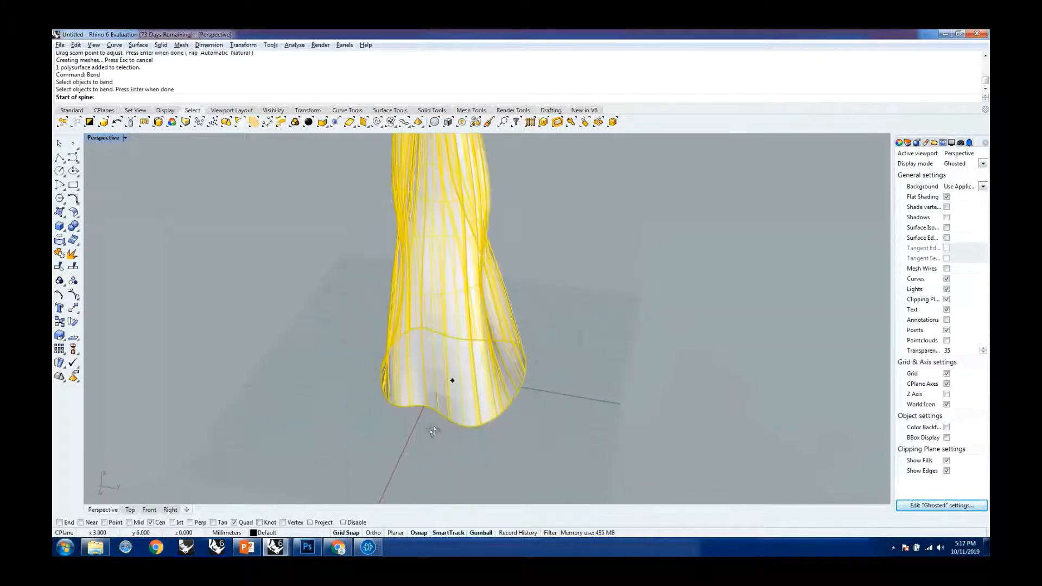
pyautogui.scroll(5, 434, 382)
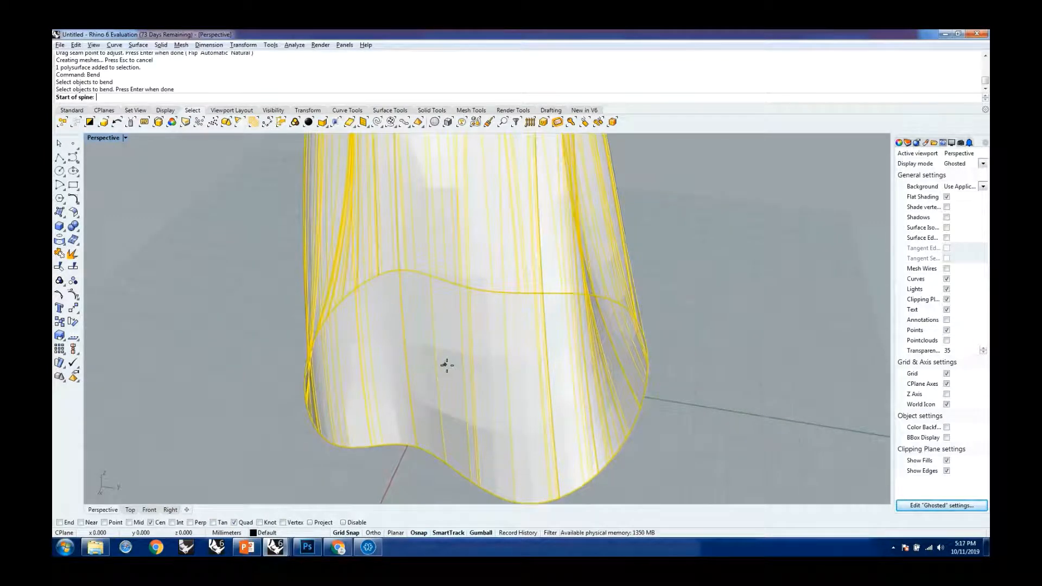
pyautogui.click(446, 365)
# Turn on the Point snap and set the end of the spine vertically above the origin, about 214 mm up, just above the neck
pyautogui.scroll(-4, 488, 404)
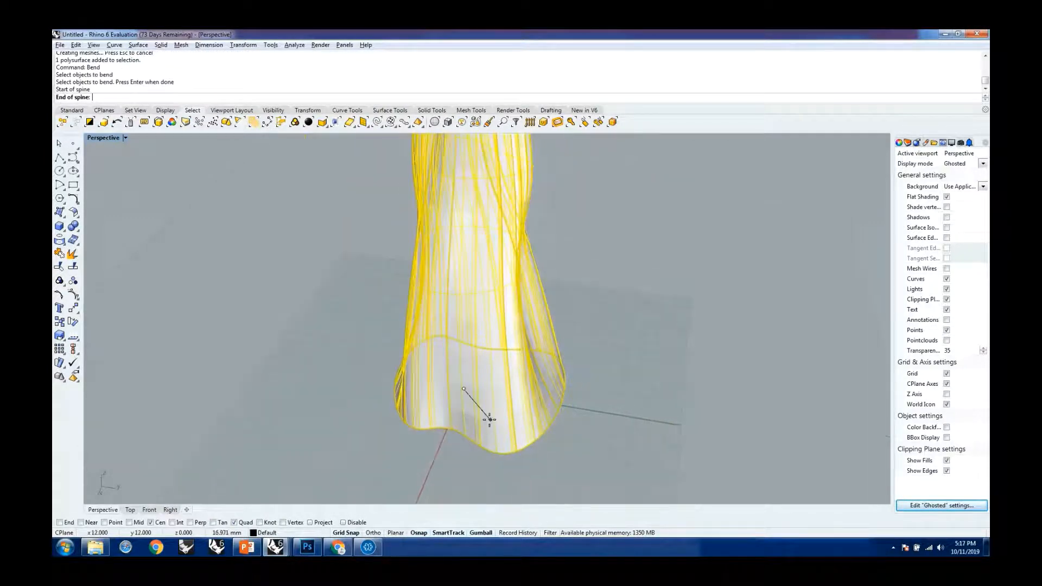
pyautogui.scroll(-5, 499, 422)
pyautogui.moveTo(613, 389); pyautogui.dragTo(570, 339, button='right')
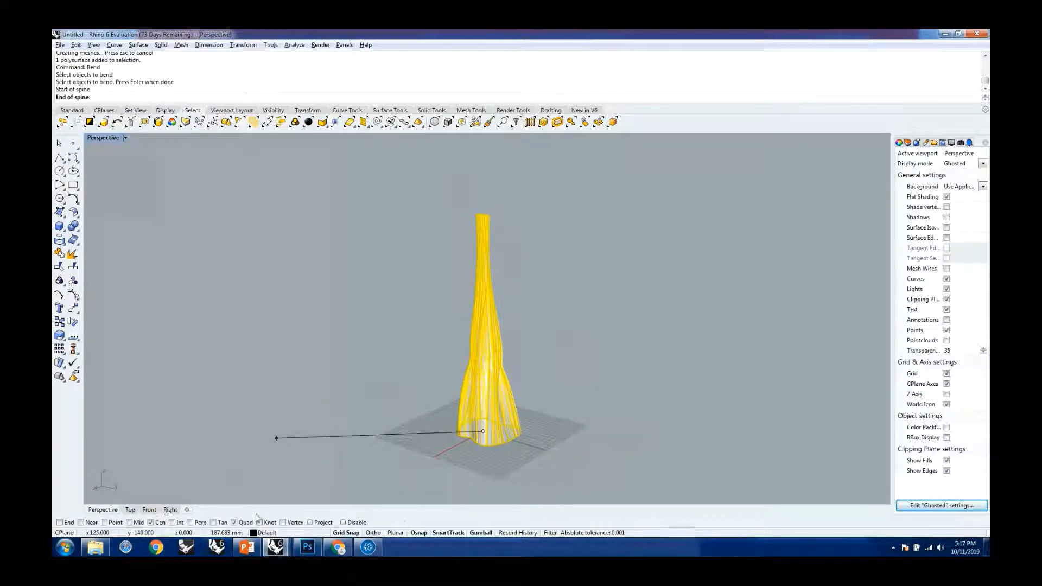
pyautogui.scroll(3, 483, 426)
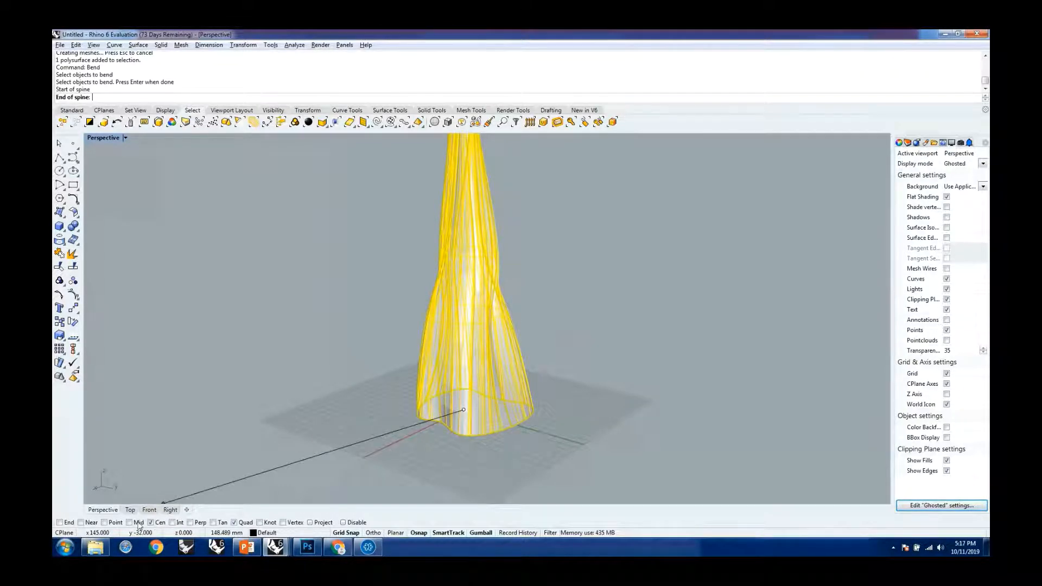
pyautogui.click(115, 522)
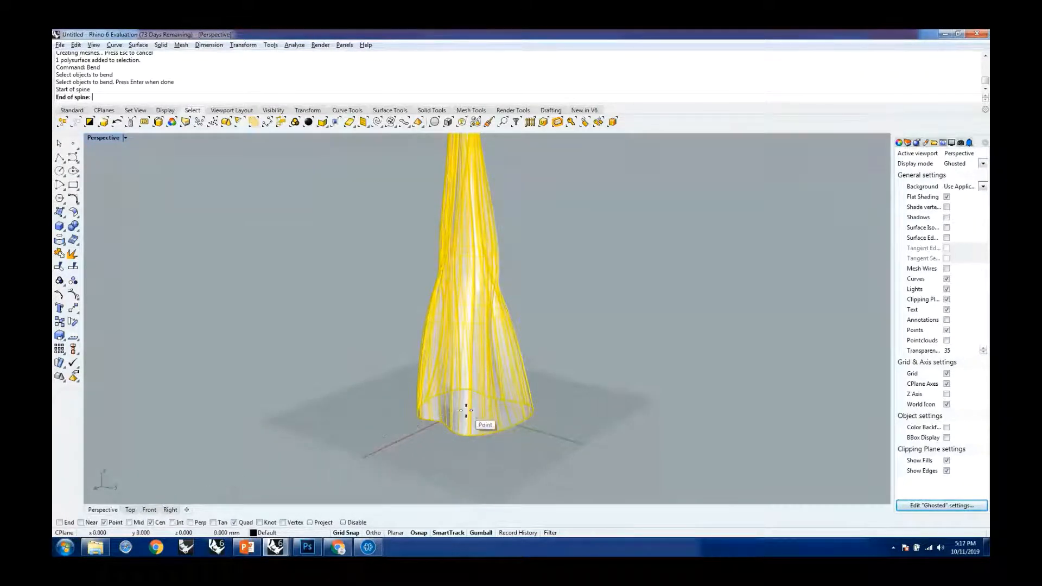
pyautogui.click(466, 411)
pyautogui.hotkey('ctrl', 'F1')
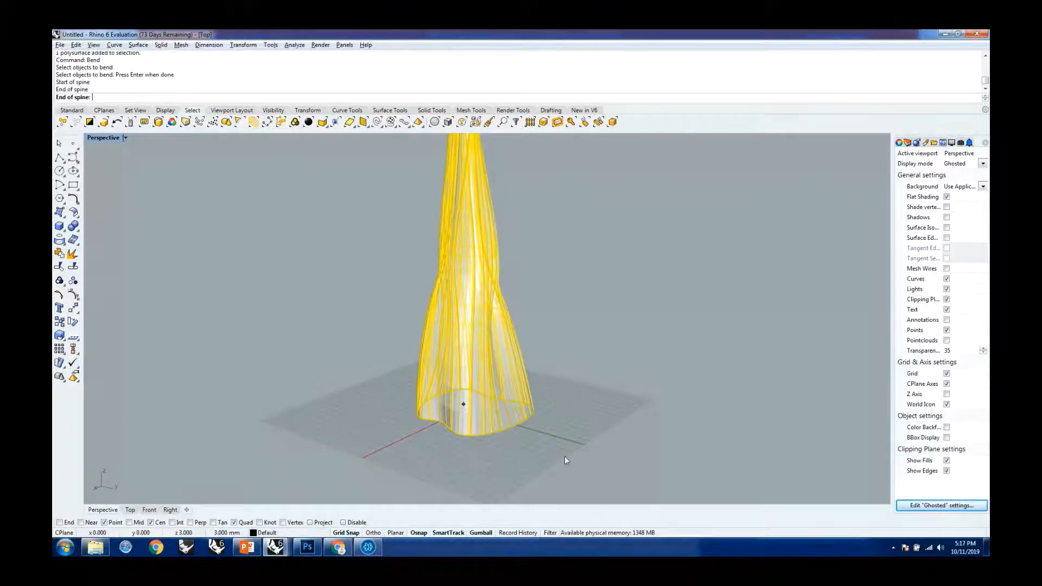
pyautogui.click(96, 510)
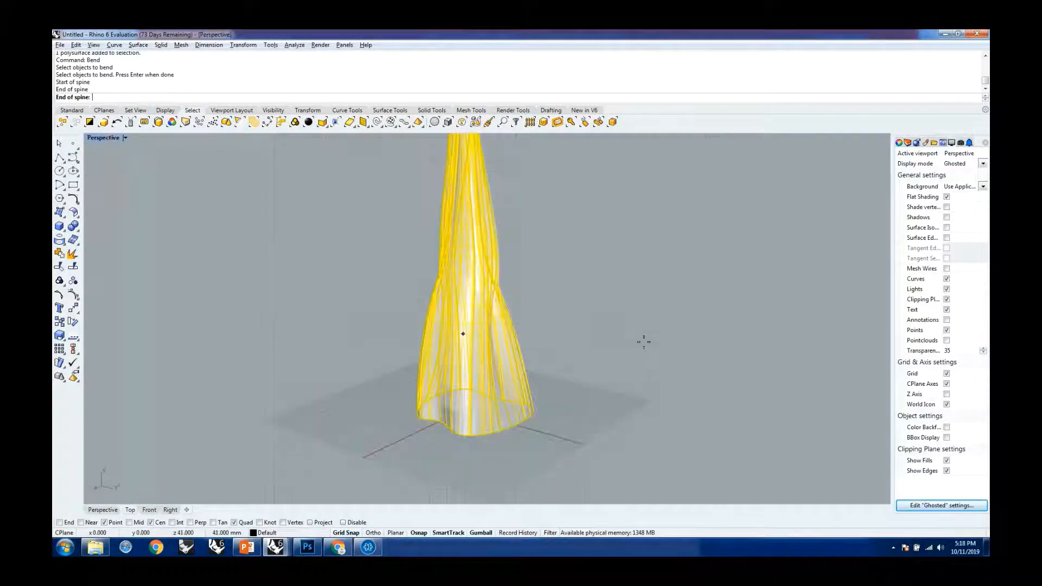
pyautogui.scroll(-3, 539, 380)
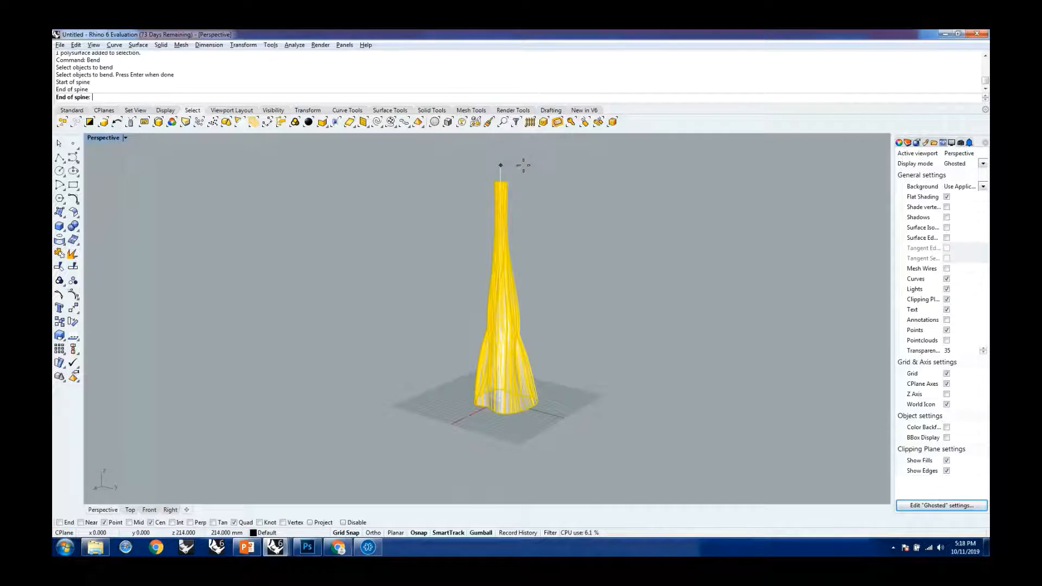
pyautogui.moveTo(619, 202); pyautogui.dragTo(509, 174, button='right')
pyautogui.click(497, 165)
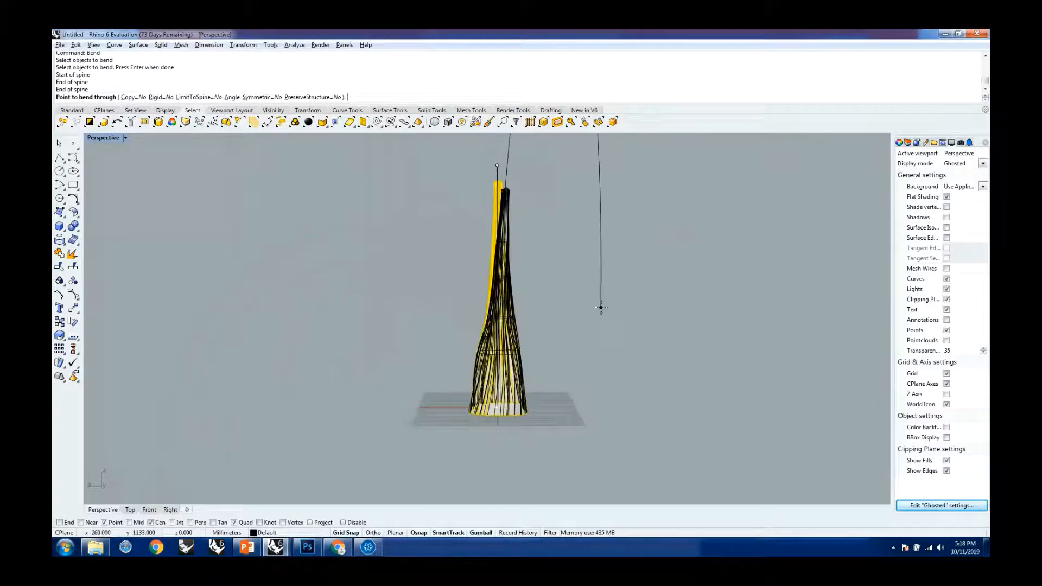
# Examine the bend preview from several sides in the Perspective view to judge the direction in which the form curves
pyautogui.scroll(-5, 539, 322)
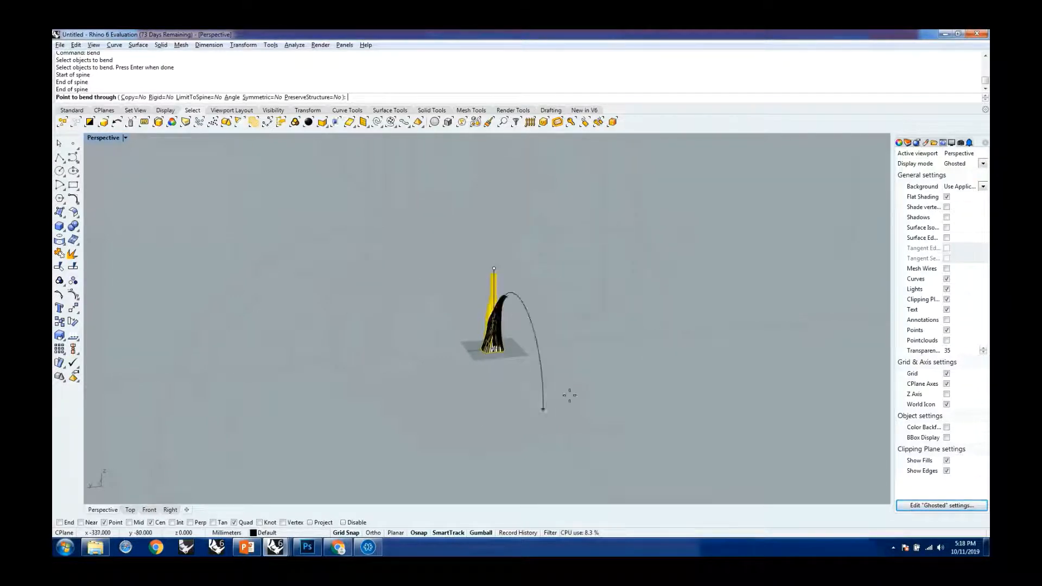
pyautogui.moveTo(539, 398); pyautogui.dragTo(669, 353, button='right')
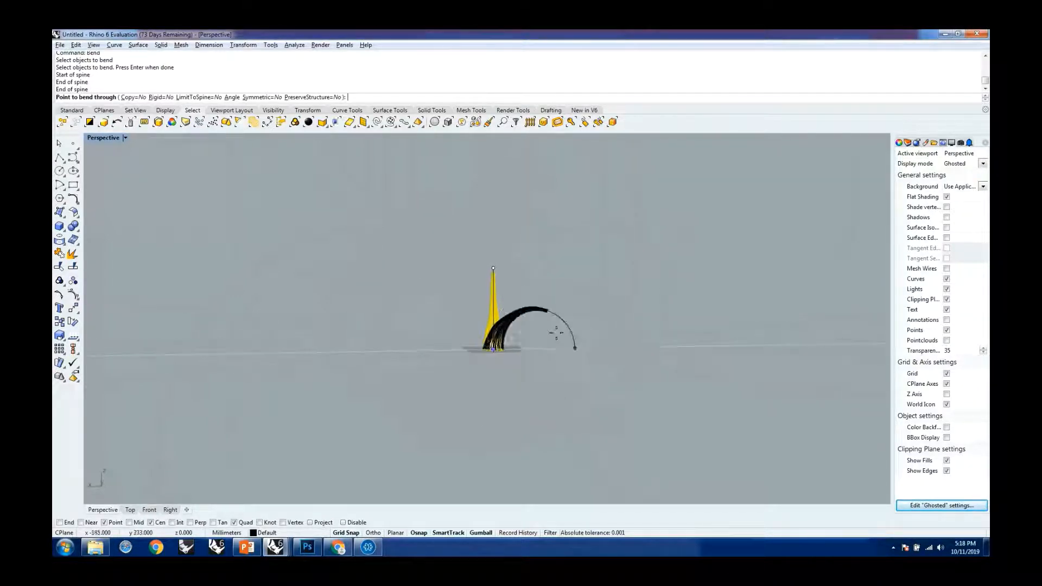
pyautogui.scroll(6, 552, 332)
pyautogui.scroll(4, 483, 293)
pyautogui.scroll(2, 482, 293)
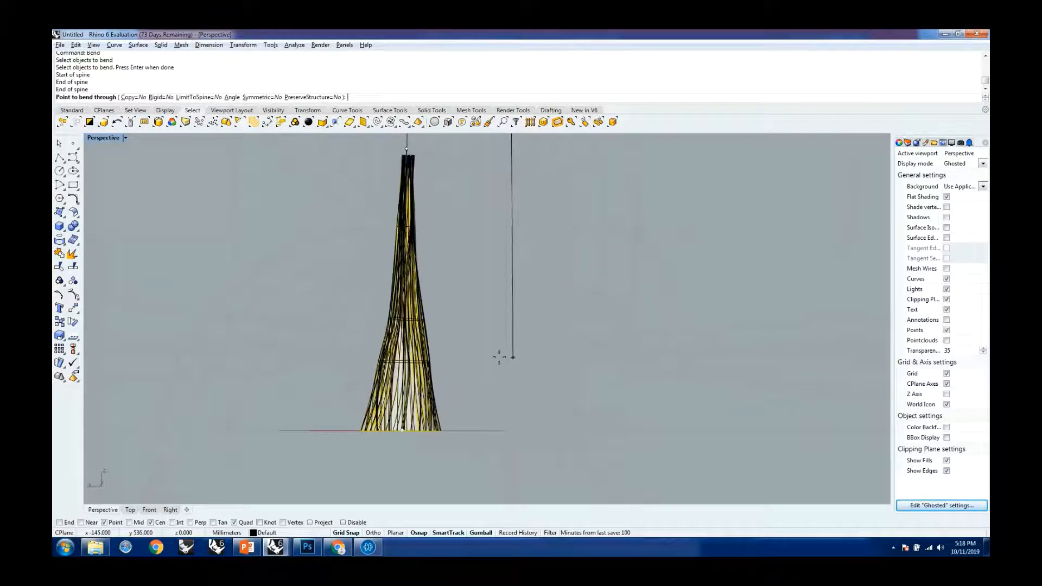
pyautogui.moveTo(550, 327); pyautogui.dragTo(554, 407, button='right')
pyautogui.scroll(-5, 513, 336)
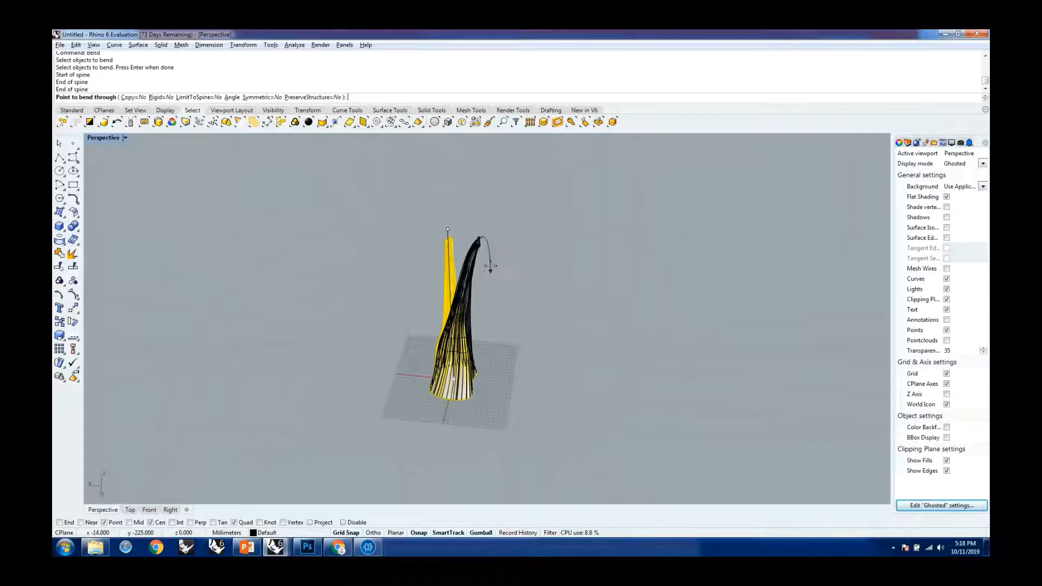
pyautogui.moveTo(501, 266); pyautogui.dragTo(473, 257, button='right')
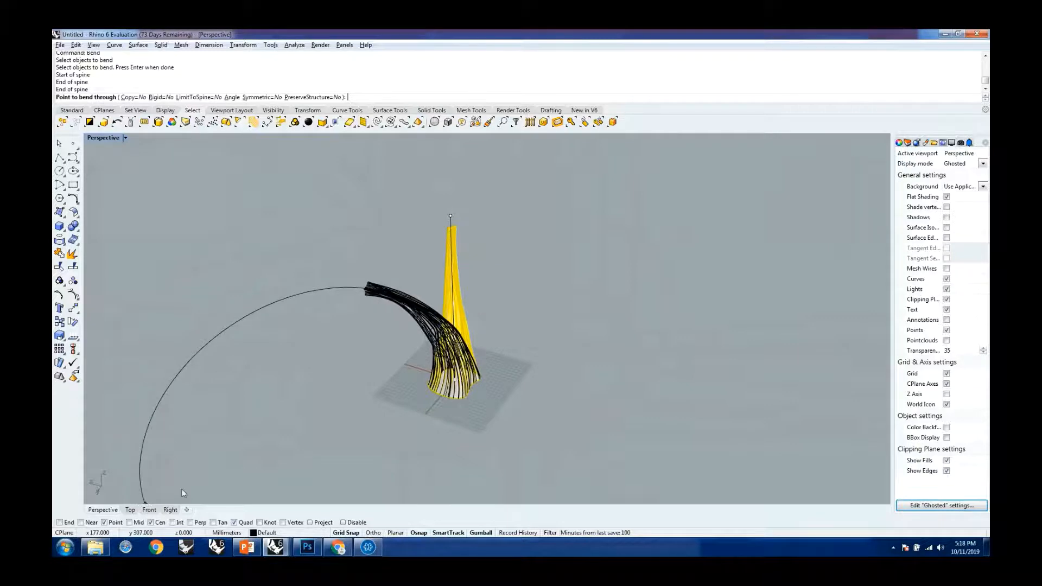
# Bend the loft in the Front view so its neck leans toward positive X, through a point about 31 mm across and 204 mm up
pyautogui.click(149, 510)
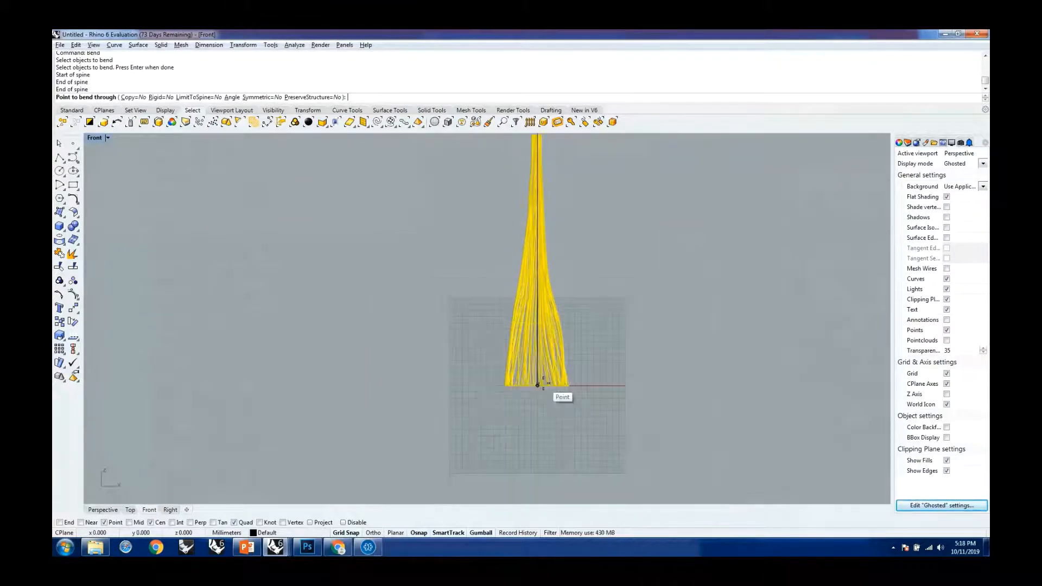
pyautogui.scroll(-4, 537, 385)
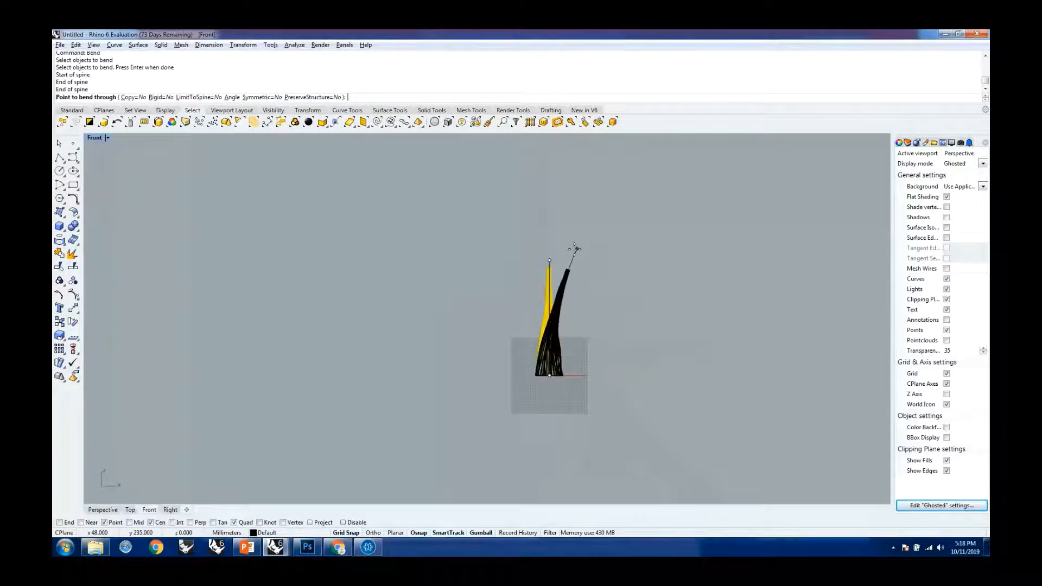
pyautogui.scroll(4, 561, 259)
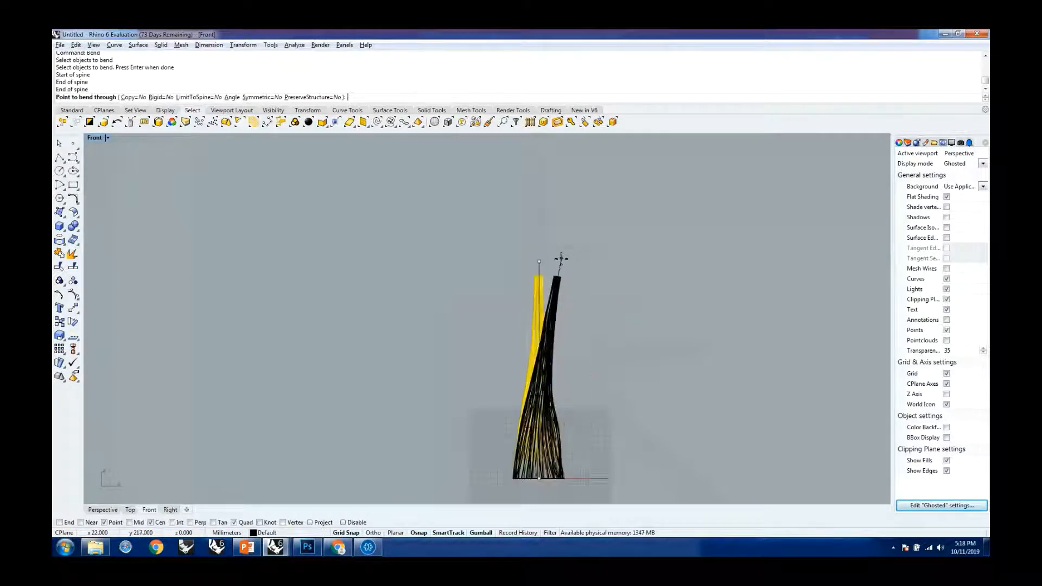
pyautogui.scroll(3, 561, 259)
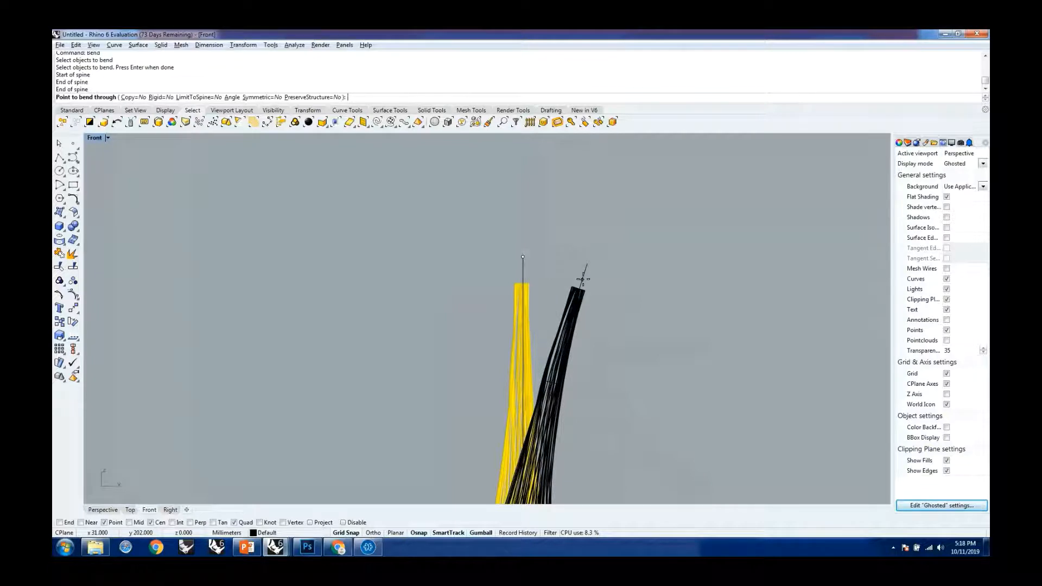
pyautogui.scroll(-3, 581, 279)
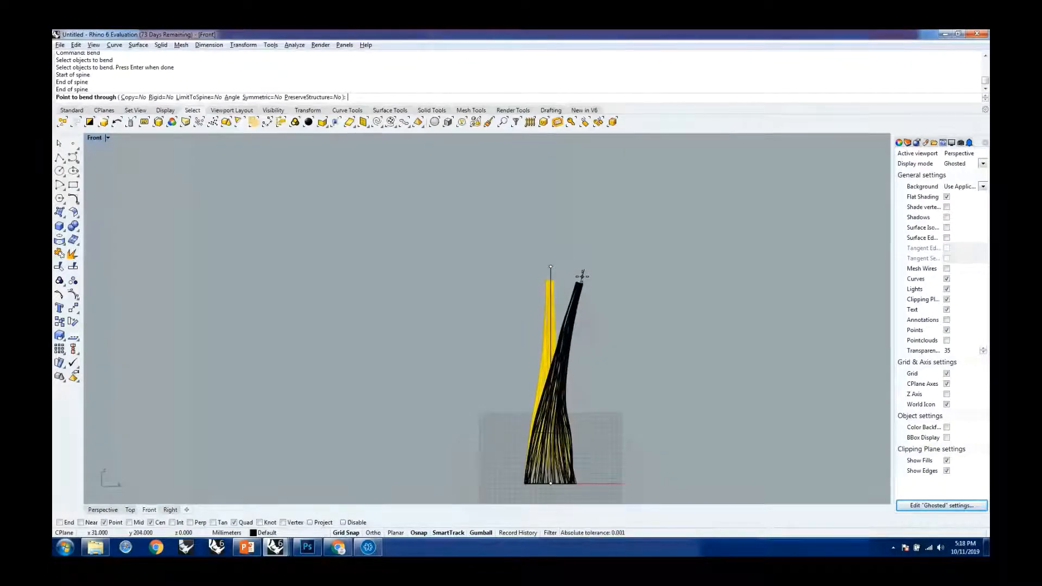
pyautogui.click(582, 276)
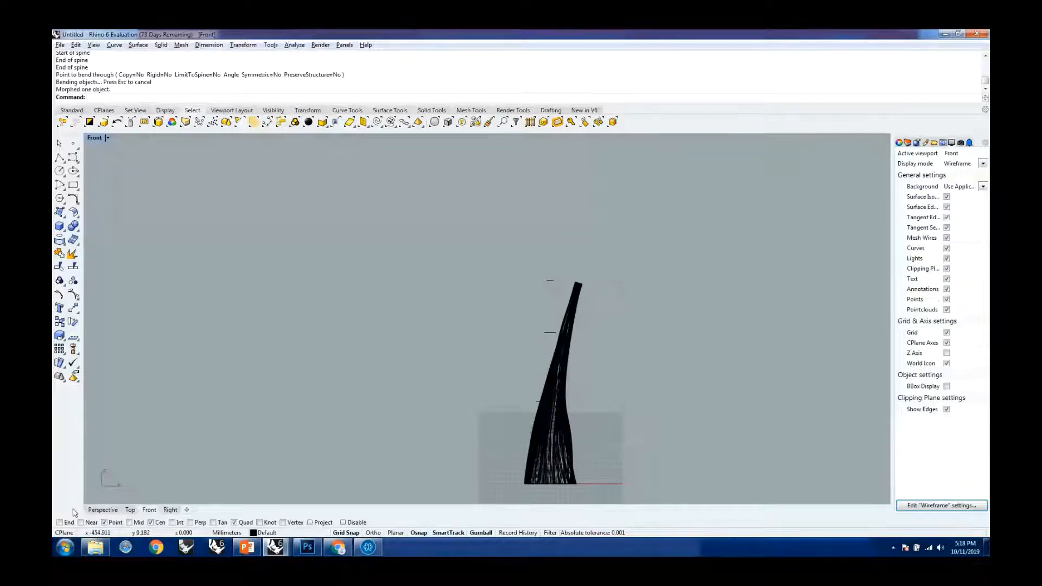
# Examine the bent form in the Perspective view, comparing the leaning neck and lower body with the original profile curves
pyautogui.click(102, 510)
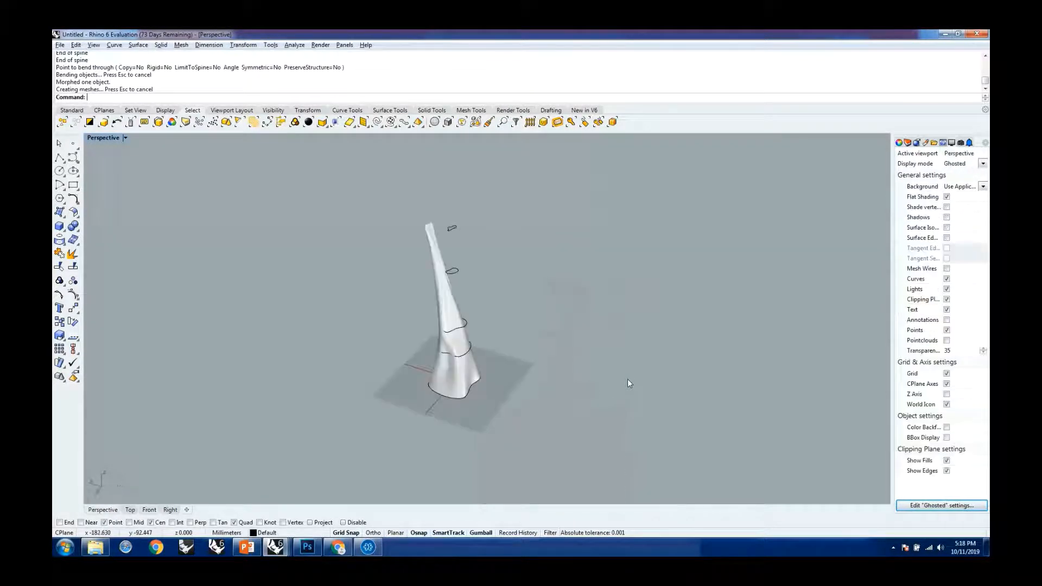
pyautogui.moveTo(558, 304); pyautogui.dragTo(596, 295, button='right')
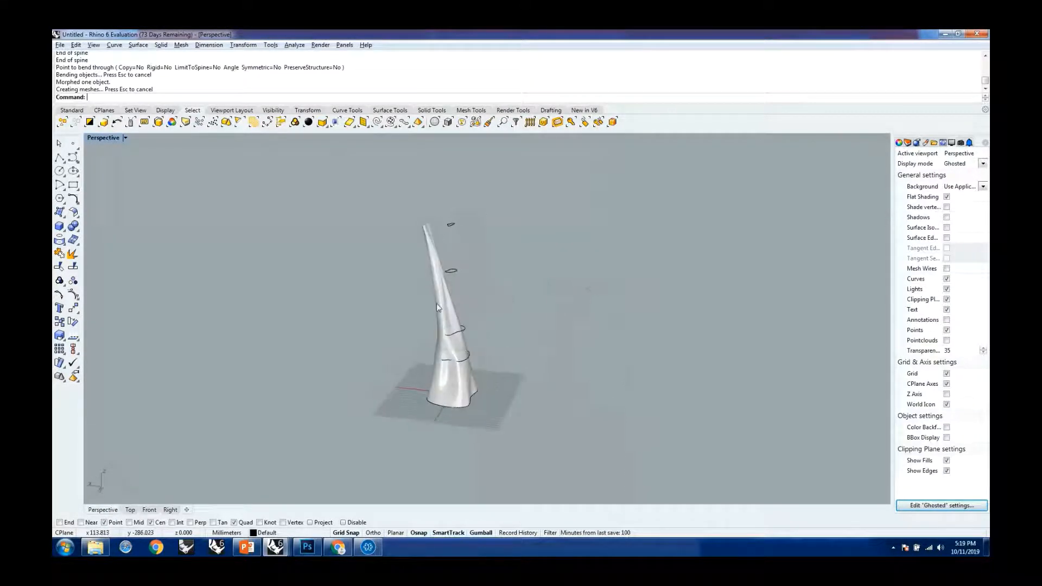
pyautogui.scroll(6, 438, 312)
pyautogui.scroll(-3, 441, 235)
pyautogui.scroll(5, 453, 213)
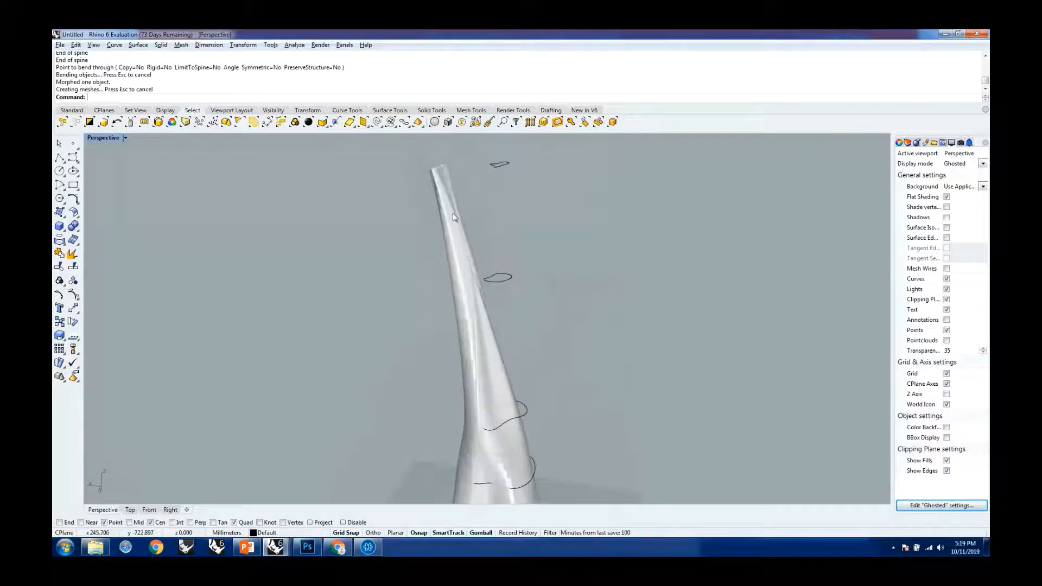
pyautogui.scroll(-6, 497, 275)
pyautogui.scroll(5, 510, 328)
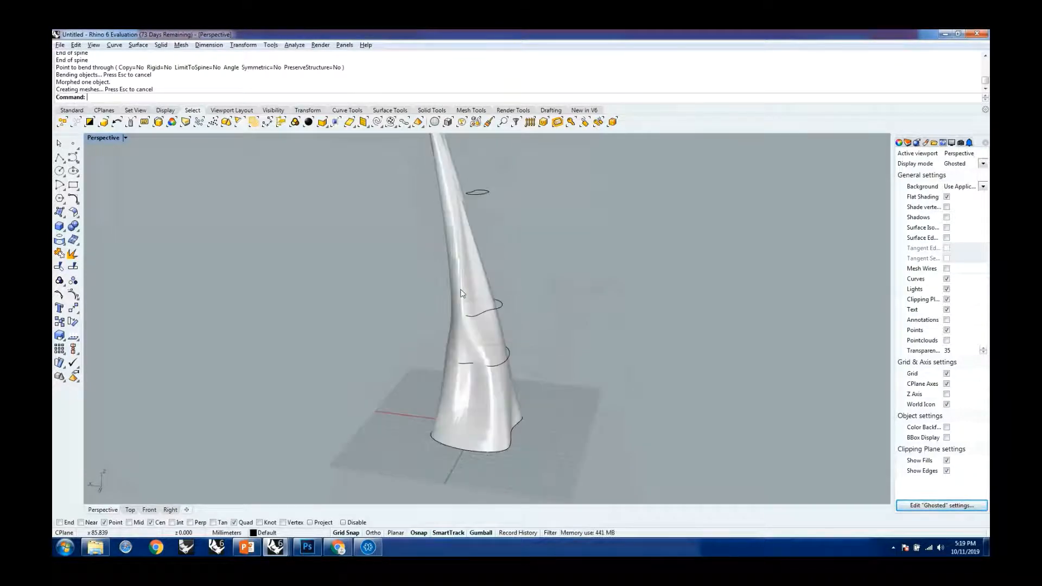
pyautogui.scroll(-5, 543, 323)
pyautogui.moveTo(545, 322); pyautogui.dragTo(477, 302, button='right')
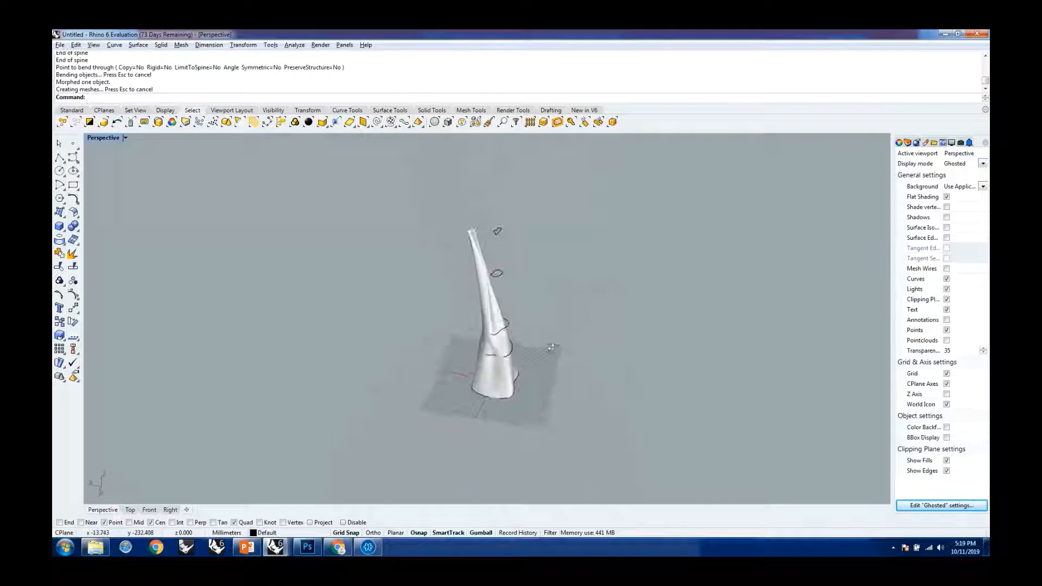
# Duplicate the bent form with the gumball, placing the copy beside the original toward positive X
pyautogui.click(488, 303)
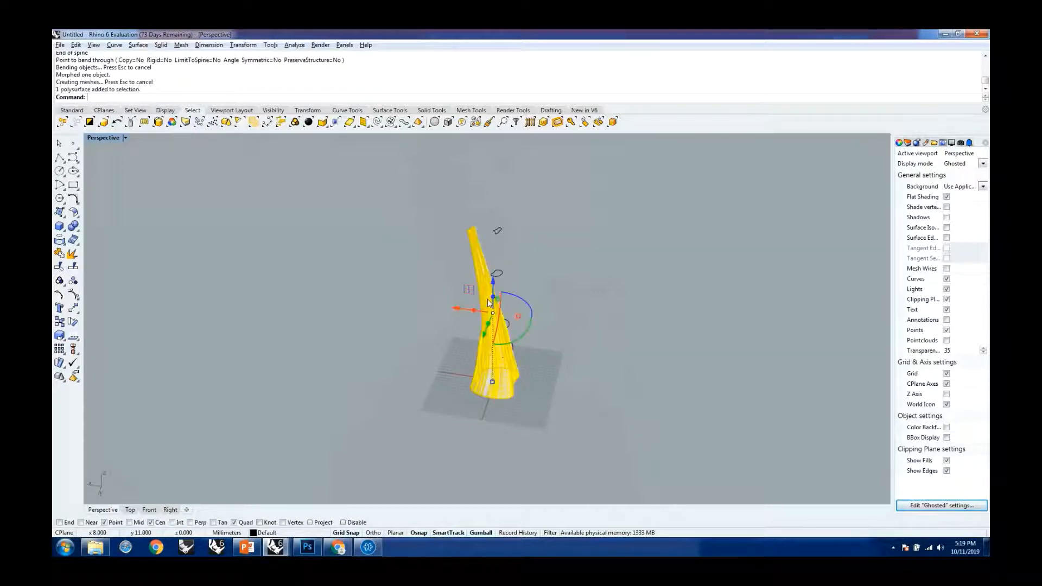
pyautogui.moveTo(459, 313); pyautogui.dragTo(392, 296)
pyautogui.press('alt')
pyautogui.click(570, 324)
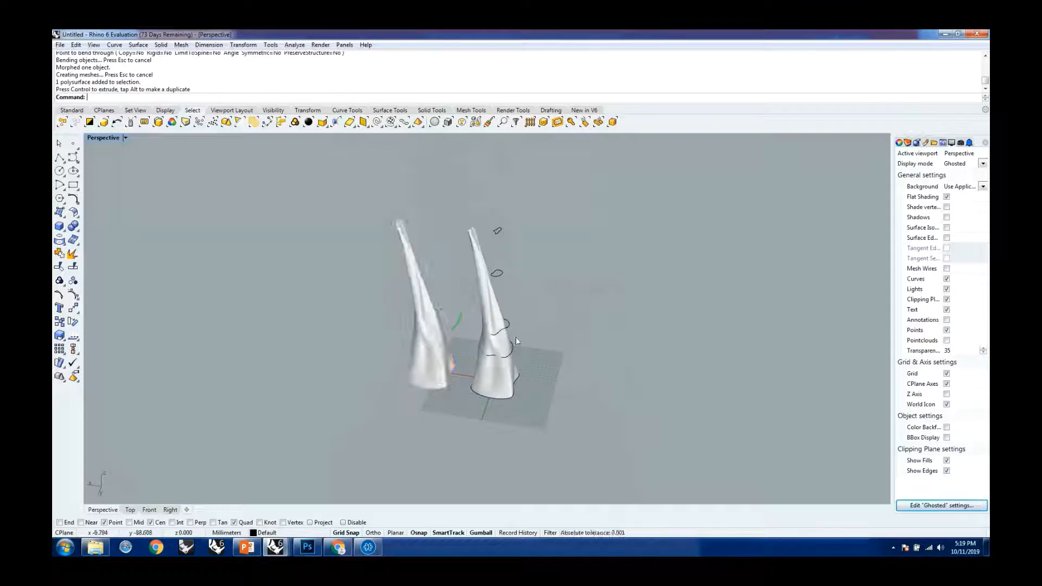
# Examine the two bent forms side by side in the Perspective view, checking their necks and lower bodies from several angles
pyautogui.scroll(-3, 497, 348)
pyautogui.scroll(6, 471, 298)
pyautogui.moveTo(461, 285); pyautogui.dragTo(461, 246, button='right')
pyautogui.scroll(-8, 460, 244)
pyautogui.scroll(4, 469, 284)
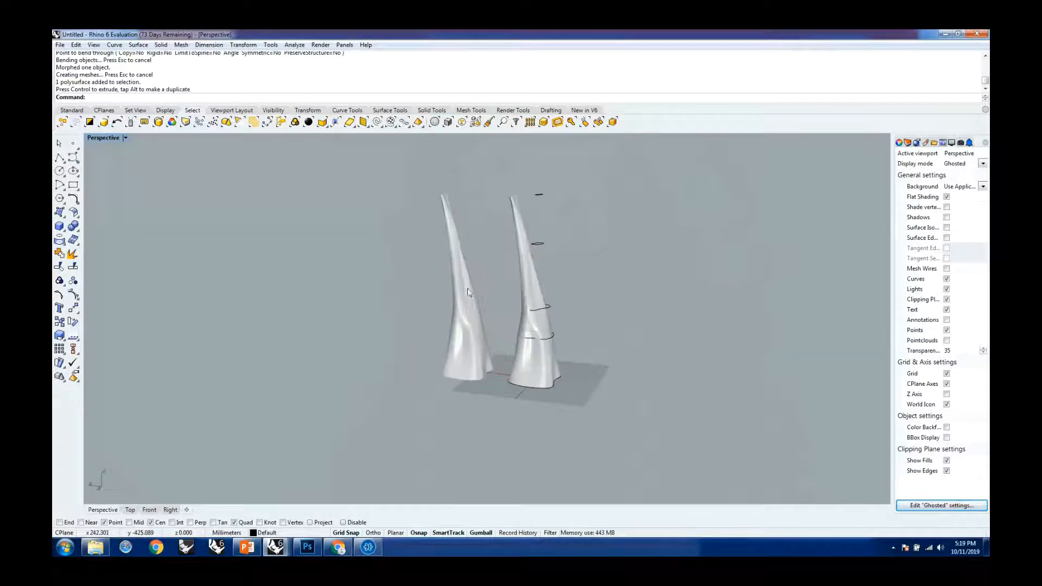
pyautogui.moveTo(480, 290); pyautogui.dragTo(521, 306, button='right')
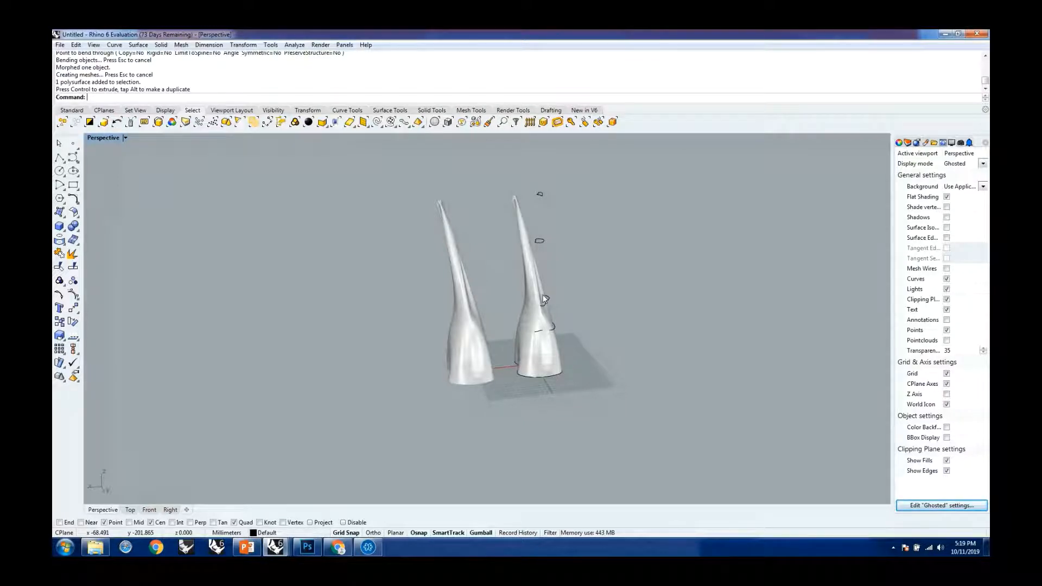
pyautogui.scroll(8, 502, 230)
pyautogui.moveTo(502, 231); pyautogui.dragTo(438, 350, button='right')
pyautogui.scroll(-4, 482, 318)
pyautogui.click(435, 354)
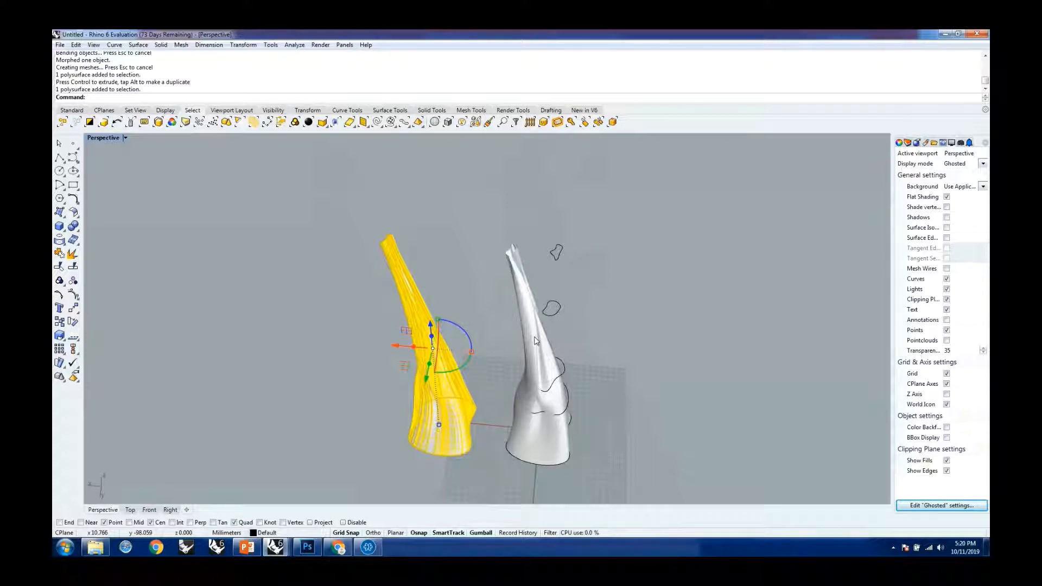
pyautogui.moveTo(528, 286); pyautogui.dragTo(467, 239, button='right')
pyautogui.moveTo(469, 275); pyautogui.dragTo(430, 282, button='right')
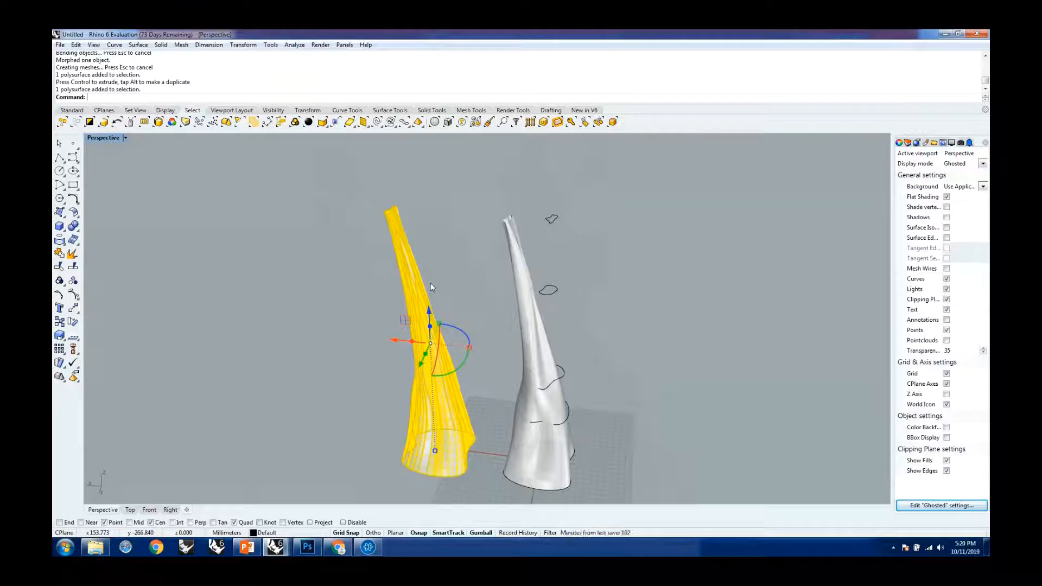
pyautogui.click(471, 285)
pyautogui.write('Twist')
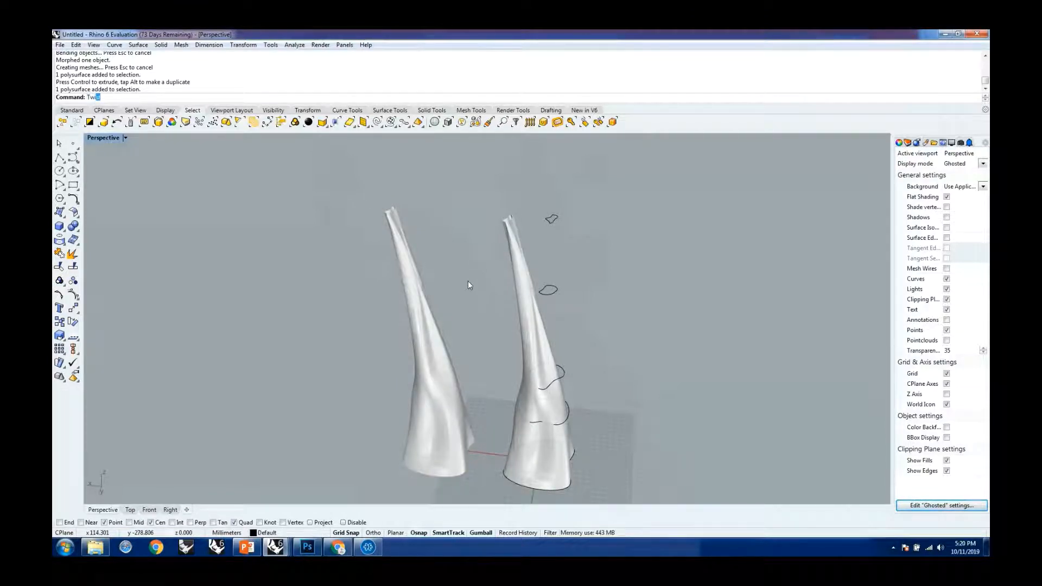
pyautogui.press('Return')
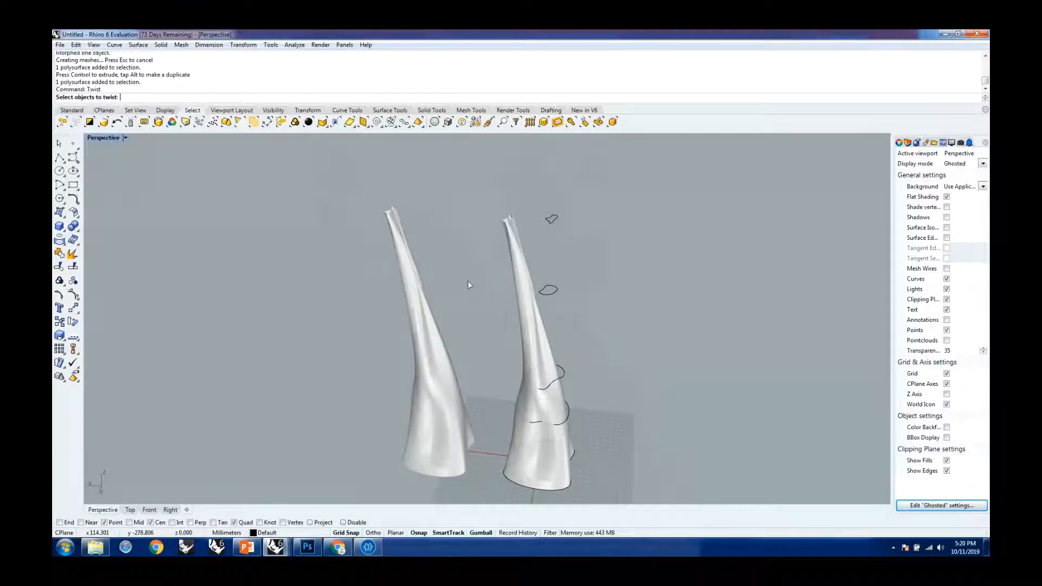
pyautogui.click(418, 334)
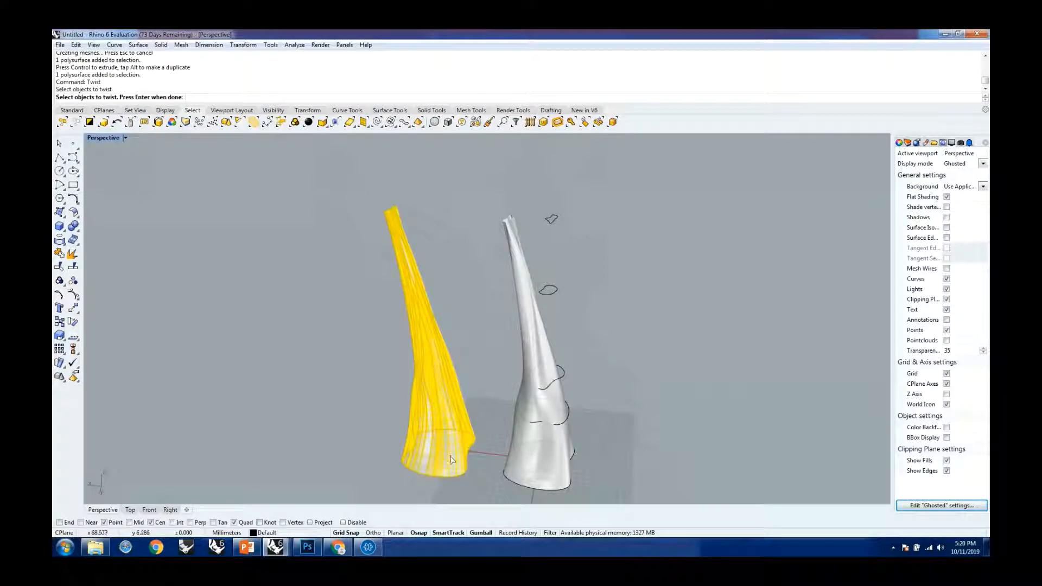
pyautogui.press('Return')
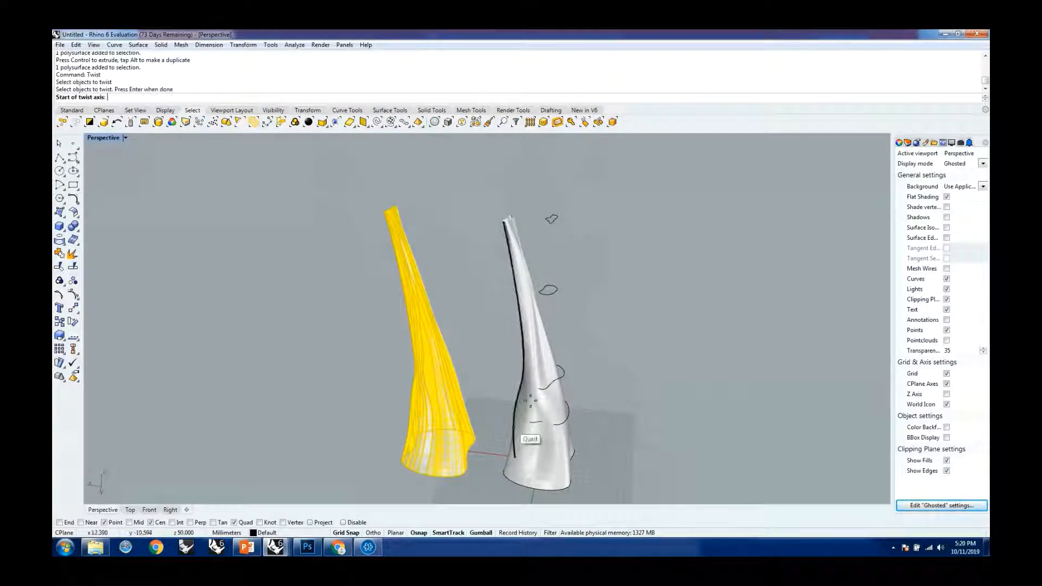
pyautogui.scroll(-3, 454, 360)
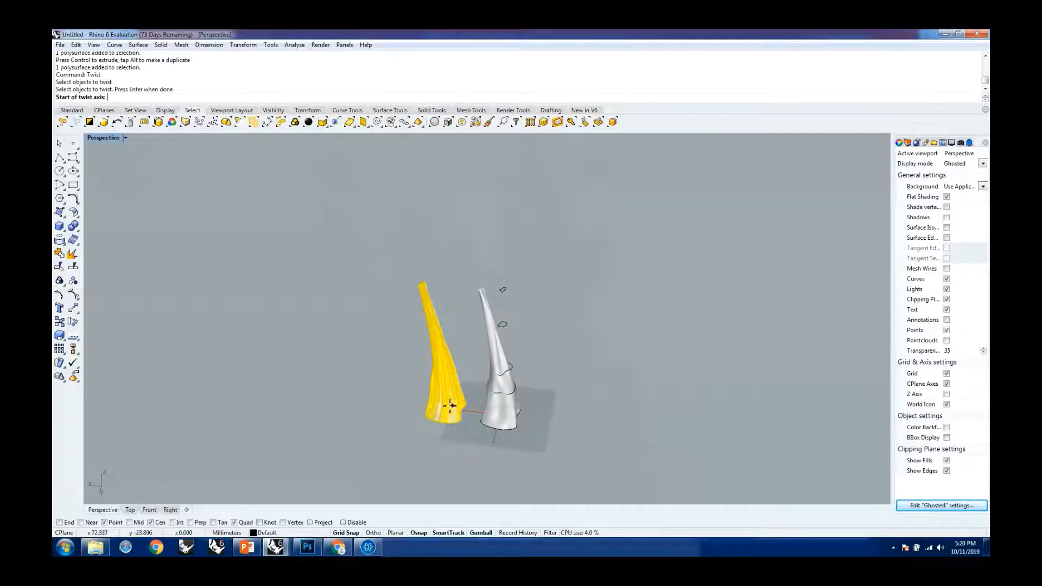
pyautogui.scroll(5, 457, 420)
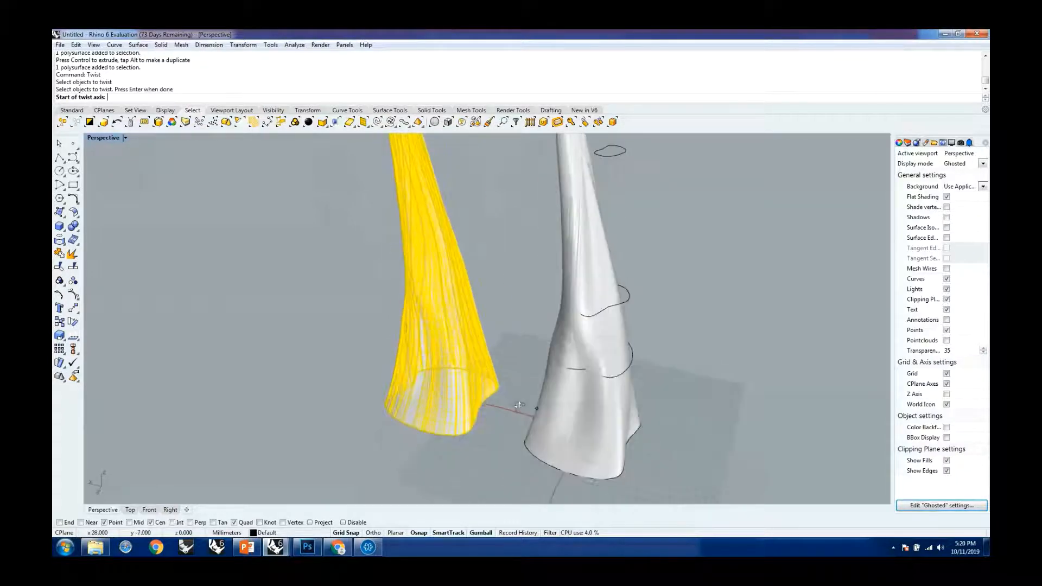
pyautogui.moveTo(569, 367); pyautogui.dragTo(505, 403, button='right')
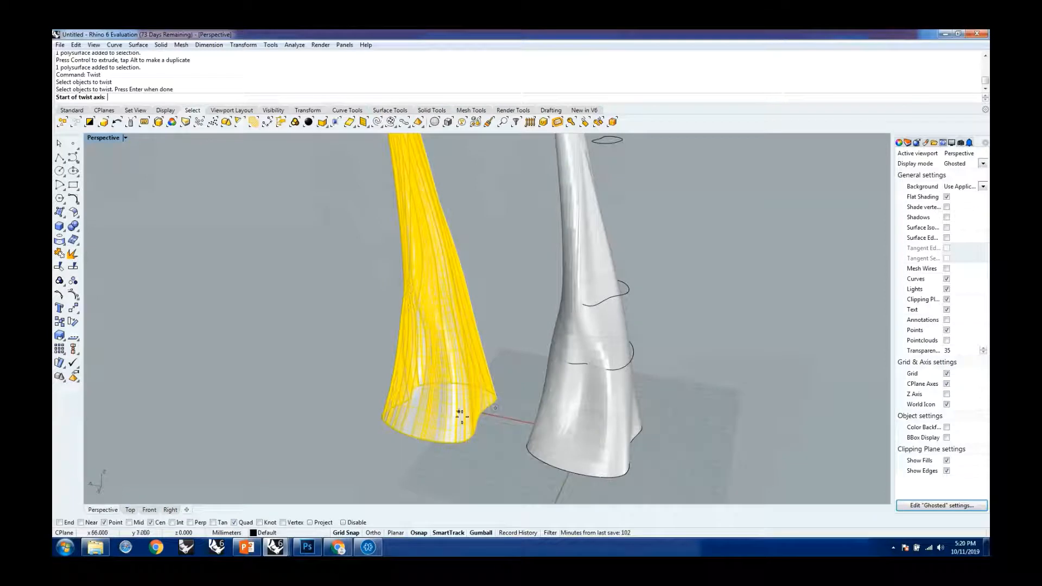
pyautogui.scroll(-7, 478, 395)
pyautogui.scroll(5, 488, 395)
pyautogui.press('Escape')
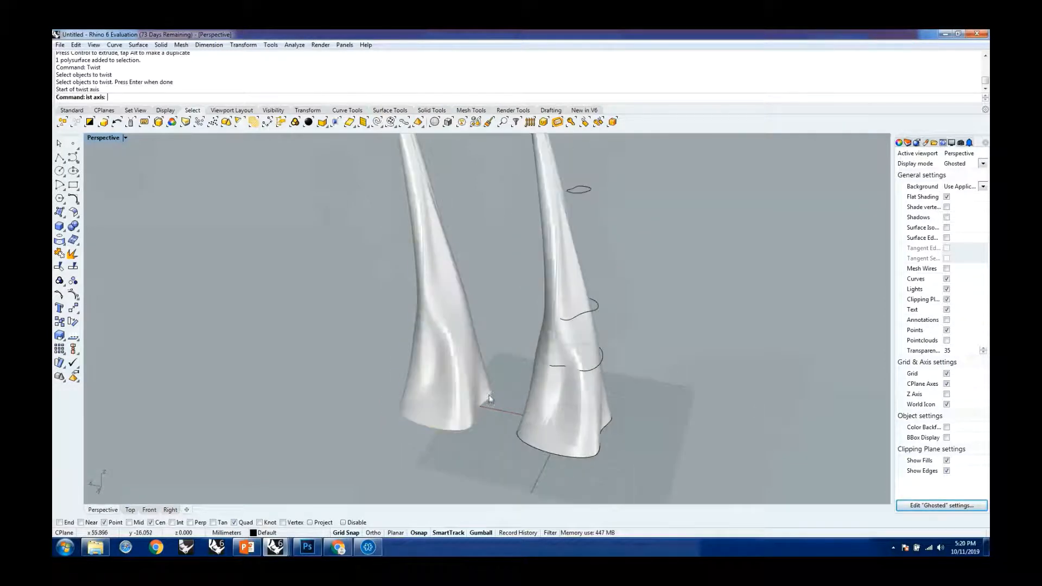
# Start a Twist on the original bent form and set the start of the twist axis at 0,0,0
pyautogui.scroll(-5, 531, 400)
pyautogui.scroll(3, 550, 395)
pyautogui.click(554, 401)
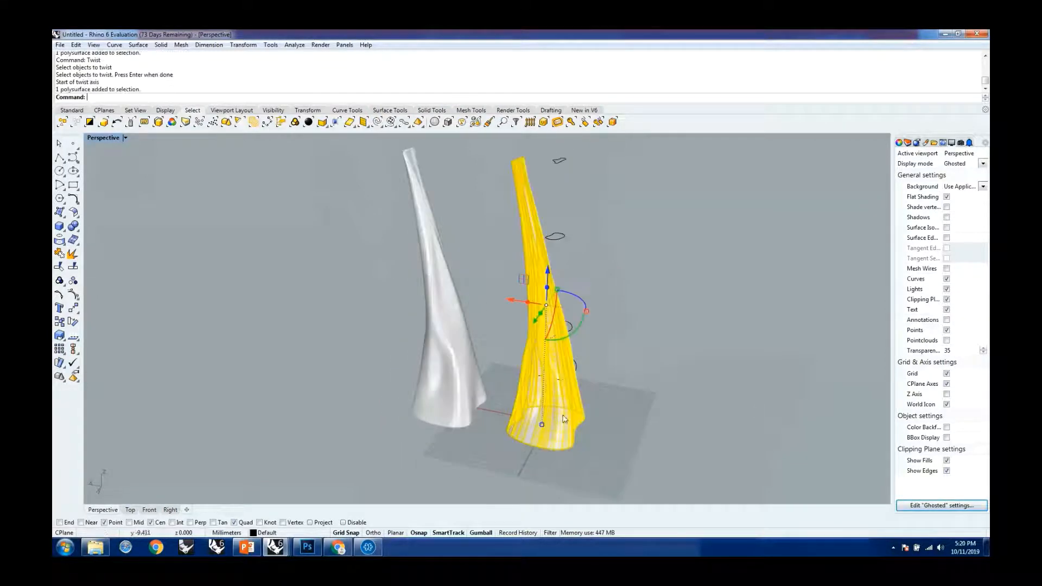
pyautogui.click(647, 390)
pyautogui.moveTo(535, 423); pyautogui.dragTo(571, 324, button='right')
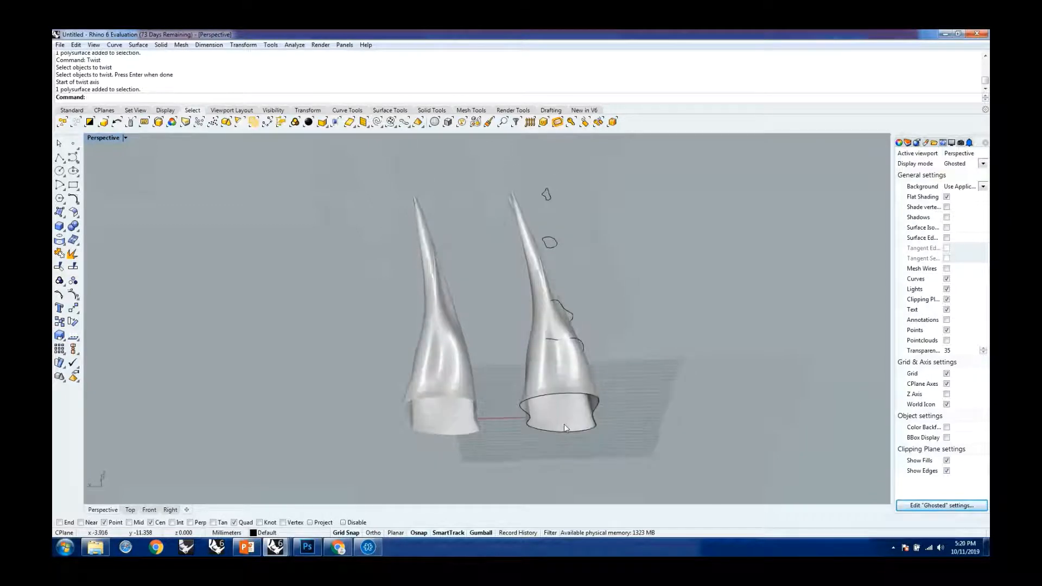
pyautogui.moveTo(584, 412); pyautogui.dragTo(621, 395, button='right')
pyautogui.scroll(5, 559, 414)
pyautogui.rightClick(559, 413)
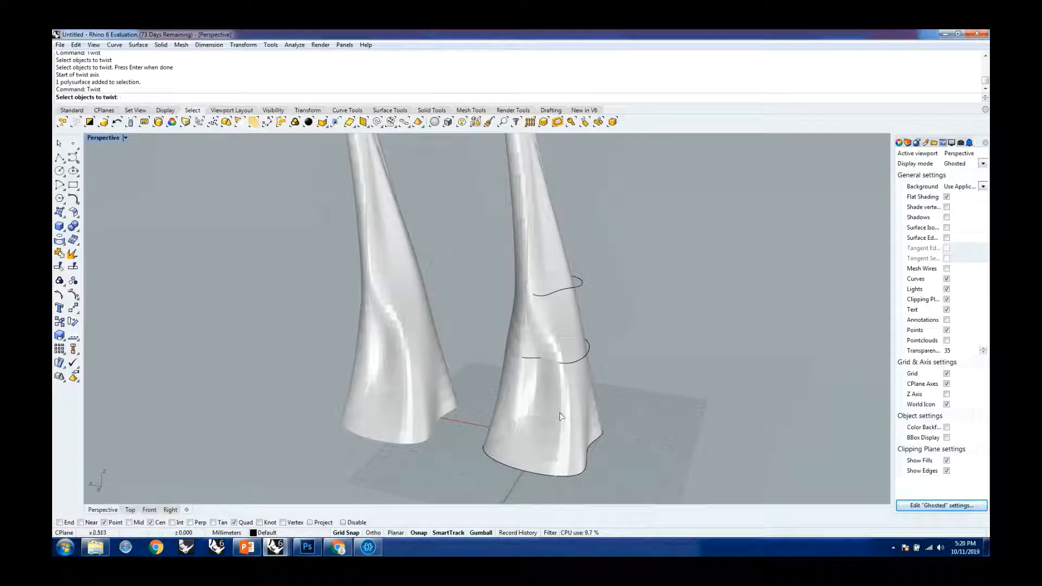
pyautogui.click(562, 416)
pyautogui.rightClick(623, 439)
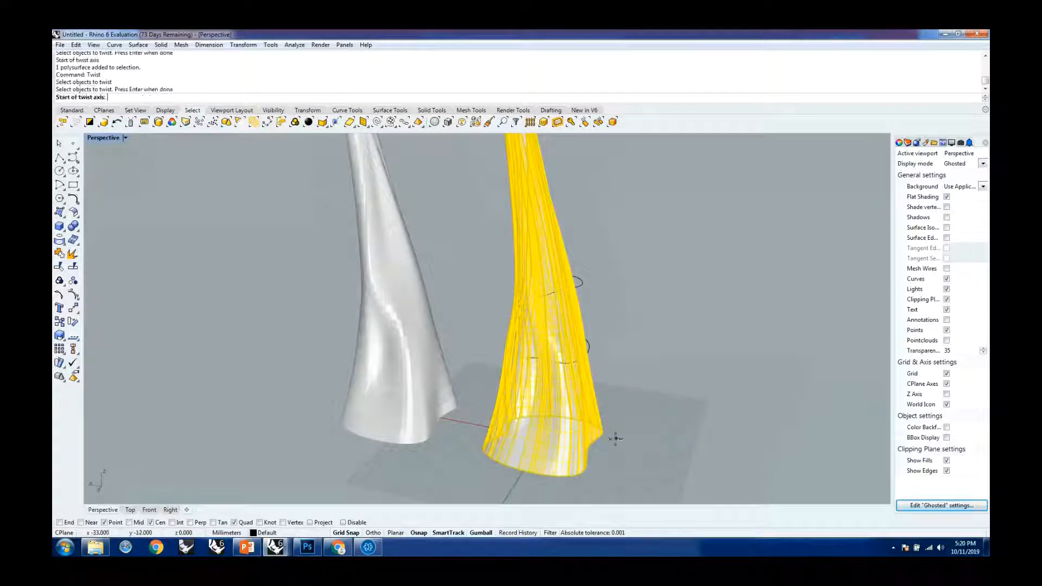
pyautogui.write('0,0')
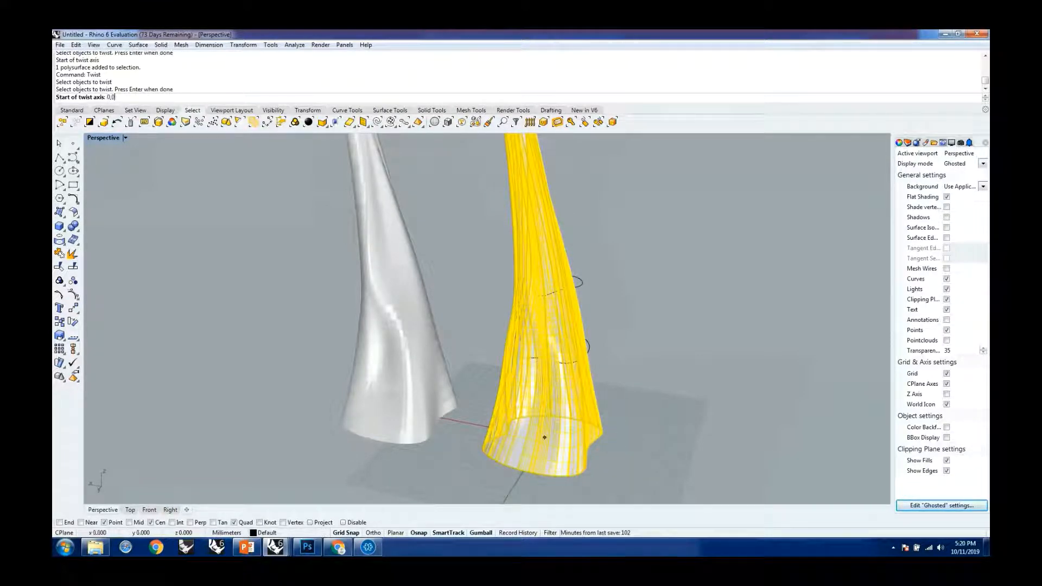
pyautogui.write(',0')
pyautogui.press('Return')
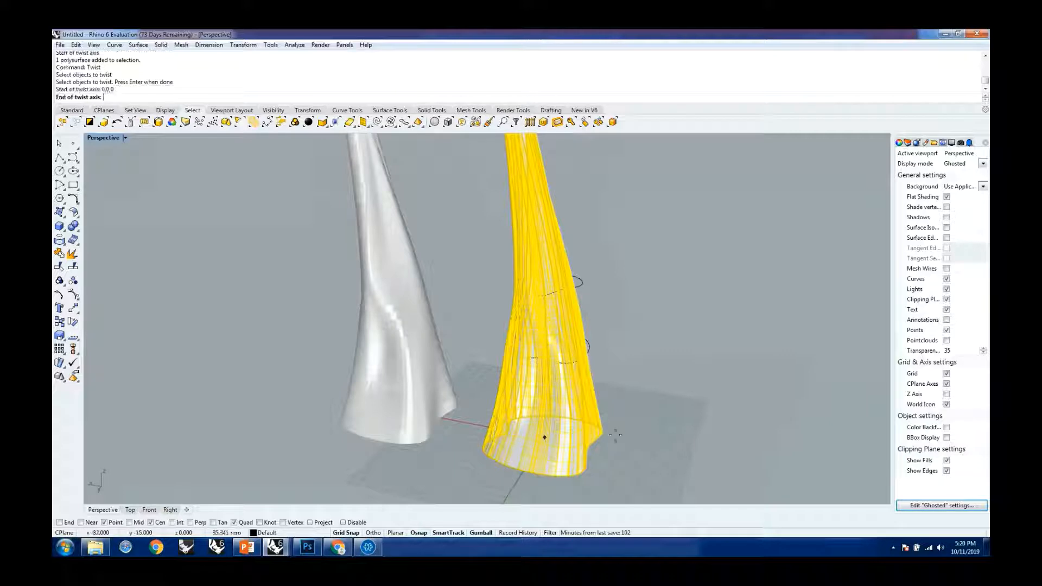
# With Ortho on, set the end of the twist axis about 199 mm above the origin, inside the topmost profile curve
pyautogui.scroll(-3, 556, 434)
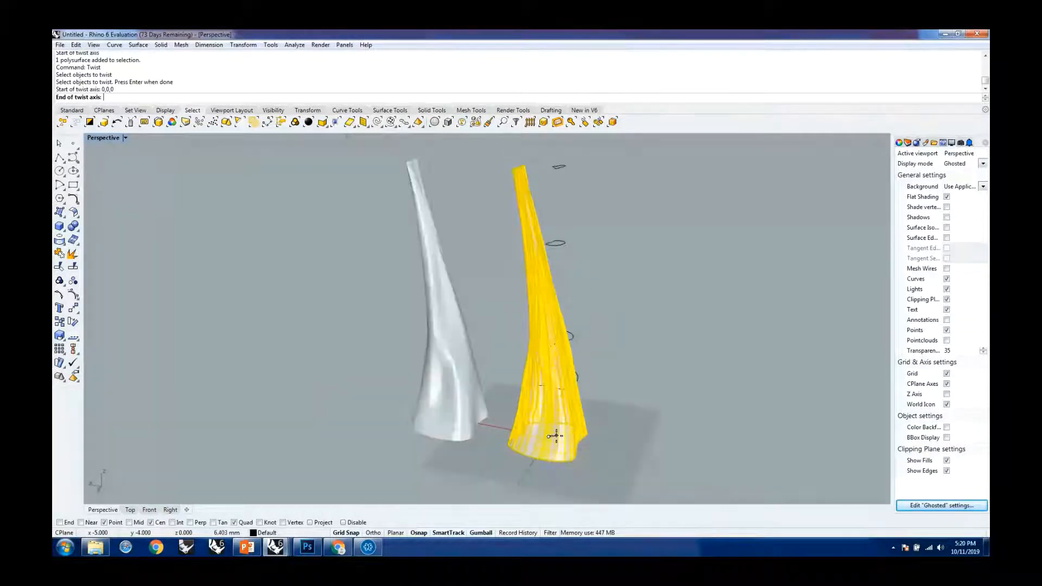
pyautogui.scroll(-2, 555, 435)
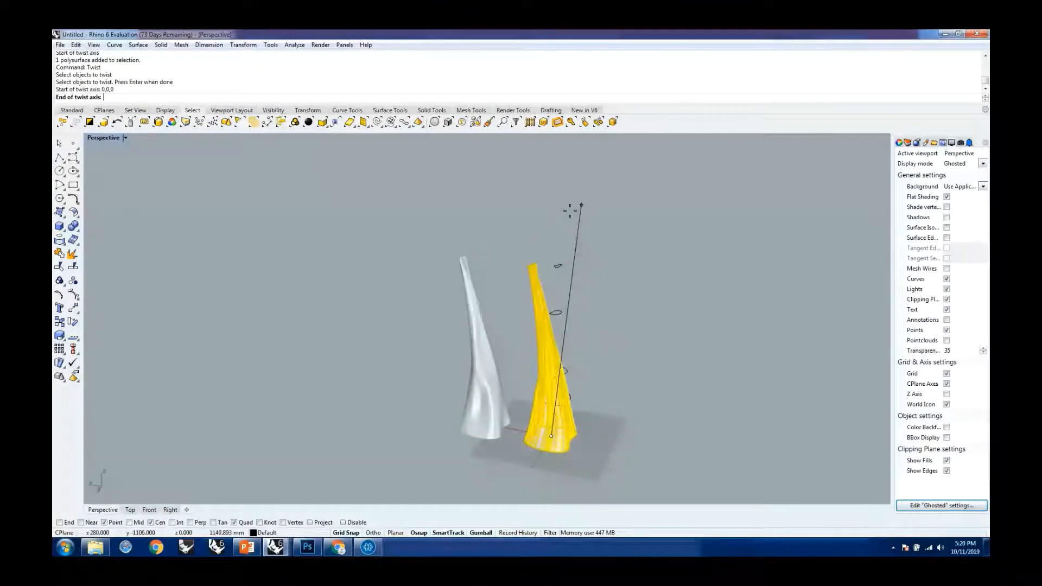
pyautogui.click(149, 510)
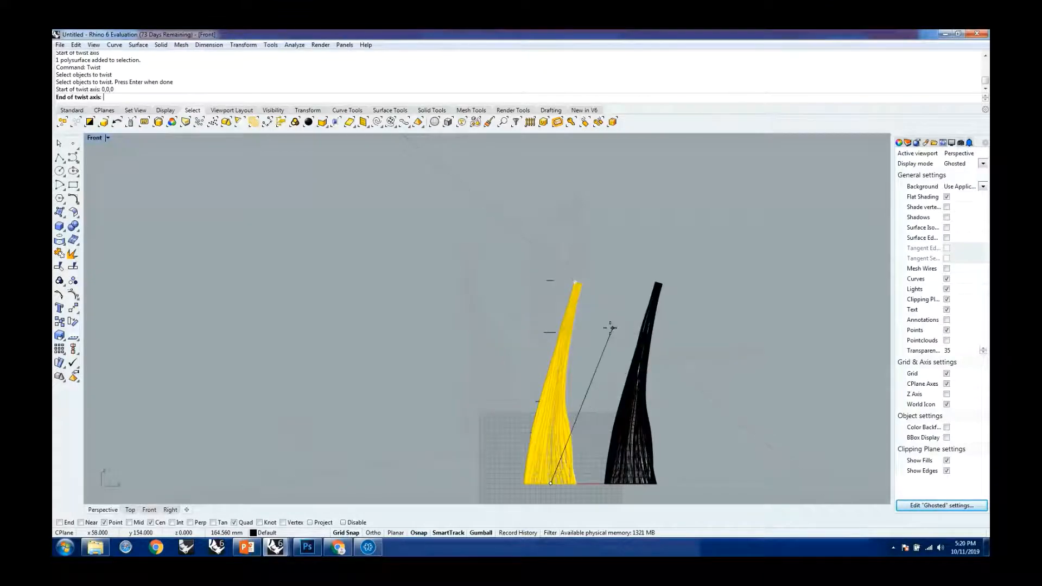
pyautogui.scroll(2, 580, 280)
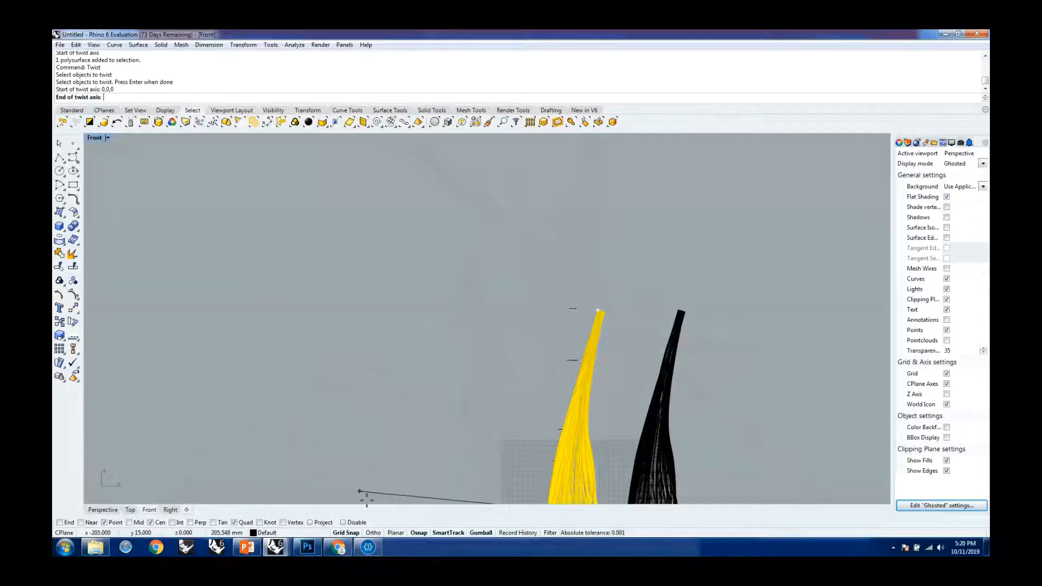
pyautogui.press('F8')
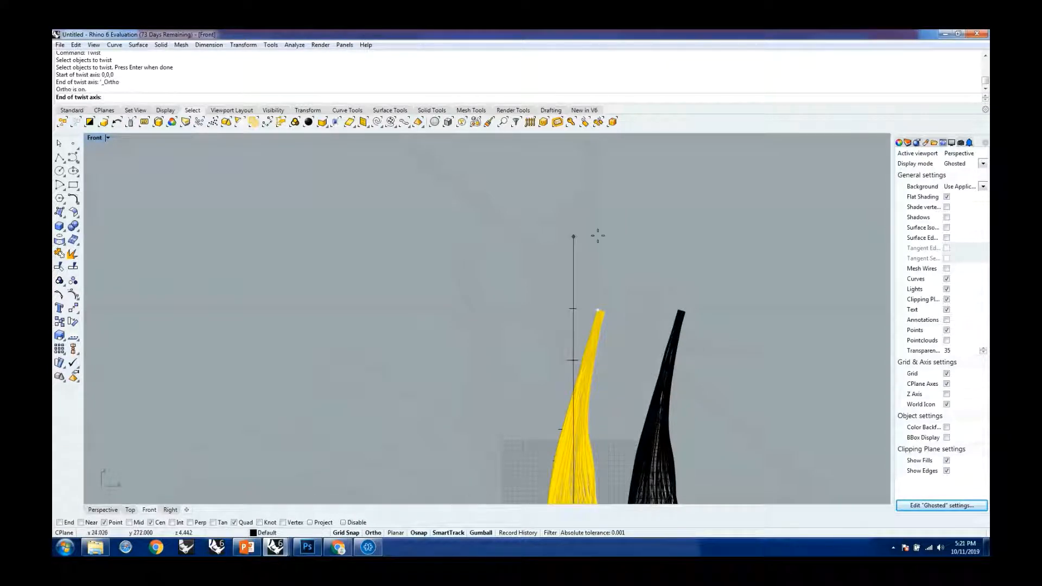
pyautogui.scroll(-2, 569, 268)
pyautogui.scroll(4, 564, 304)
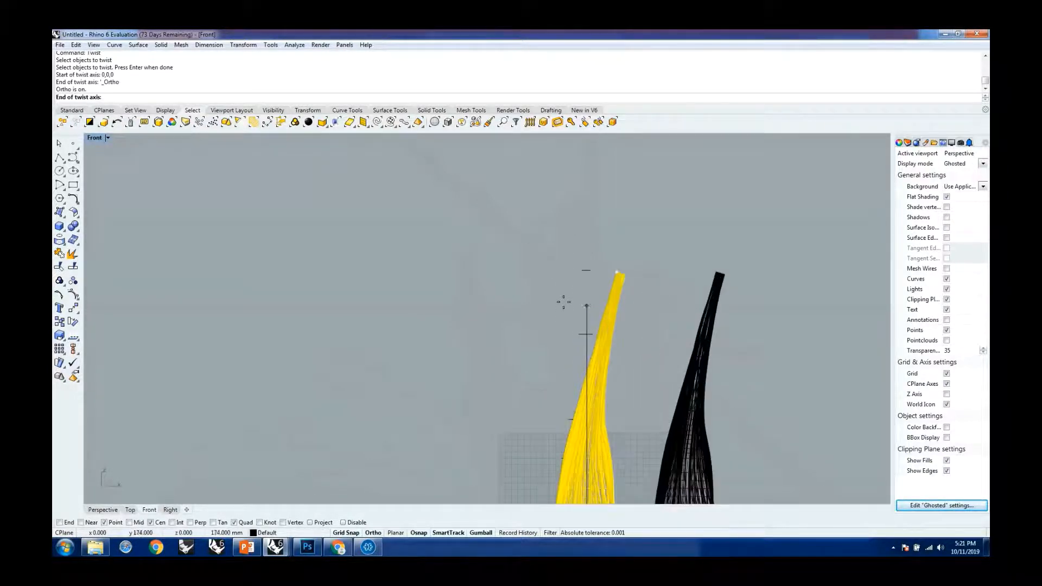
pyautogui.scroll(3, 567, 271)
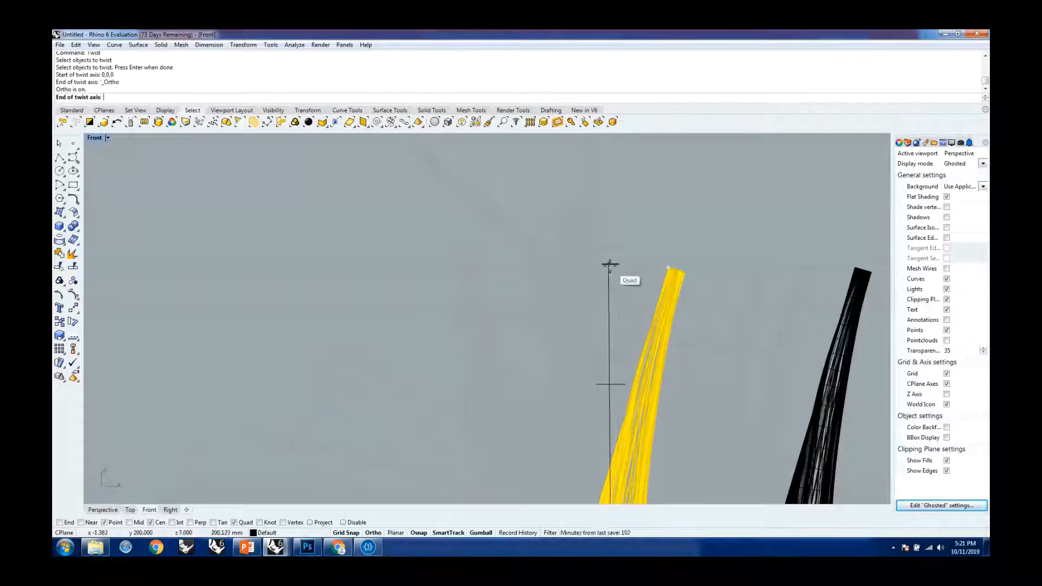
pyautogui.click(99, 509)
pyautogui.scroll(6, 570, 258)
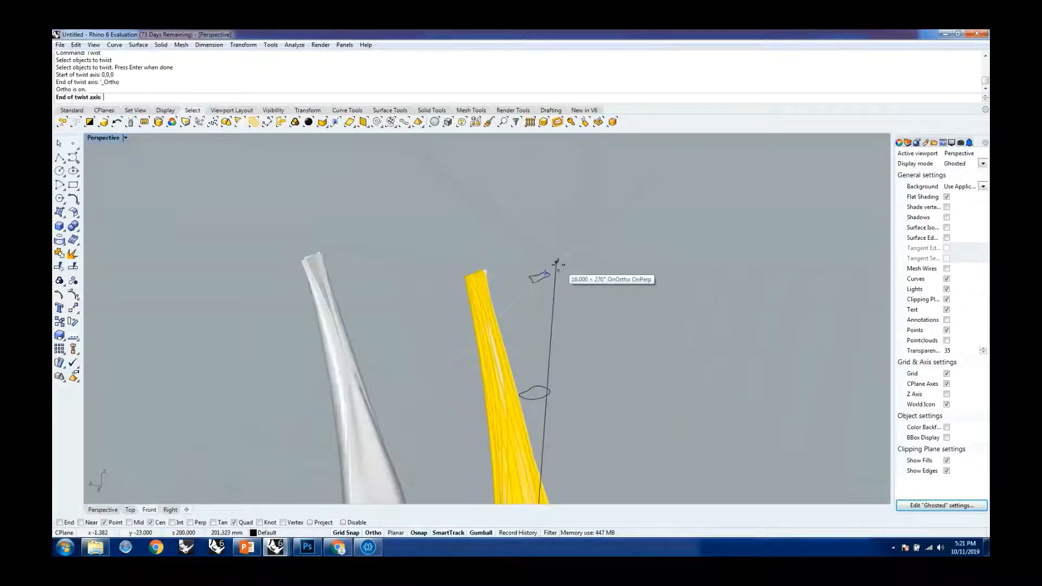
pyautogui.scroll(8, 548, 274)
pyautogui.scroll(-6, 558, 272)
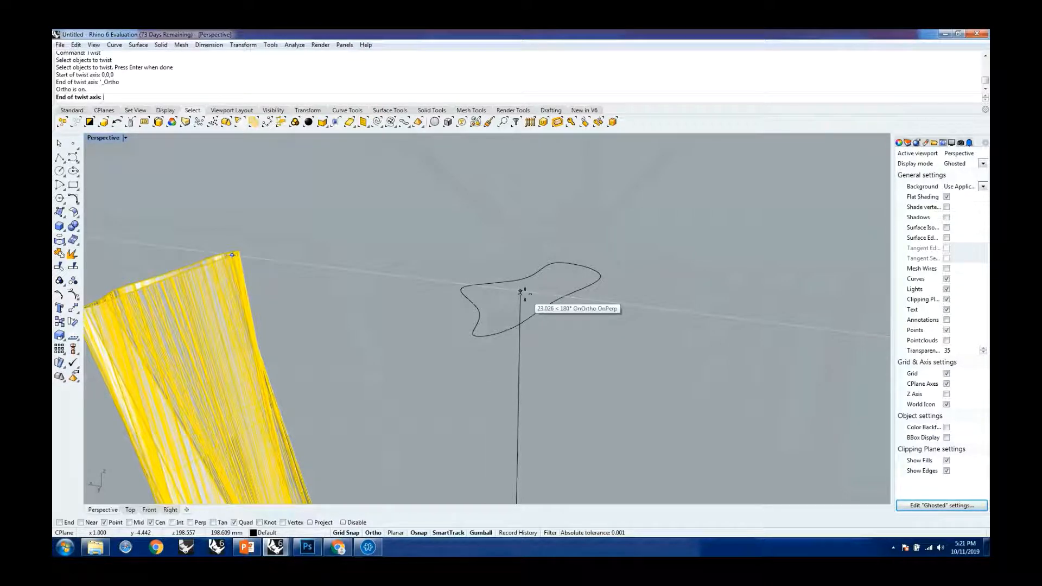
pyautogui.click(520, 292)
# Turn Ortho off and set the first reference point of the twist about 124 mm from the axis toward negative X
pyautogui.scroll(-5, 624, 305)
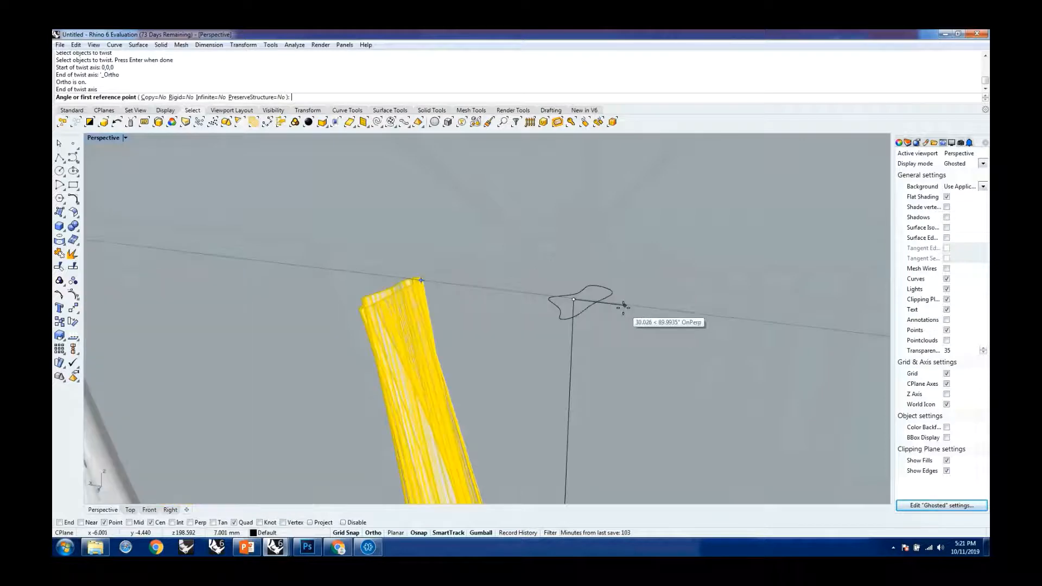
pyautogui.scroll(-10, 624, 305)
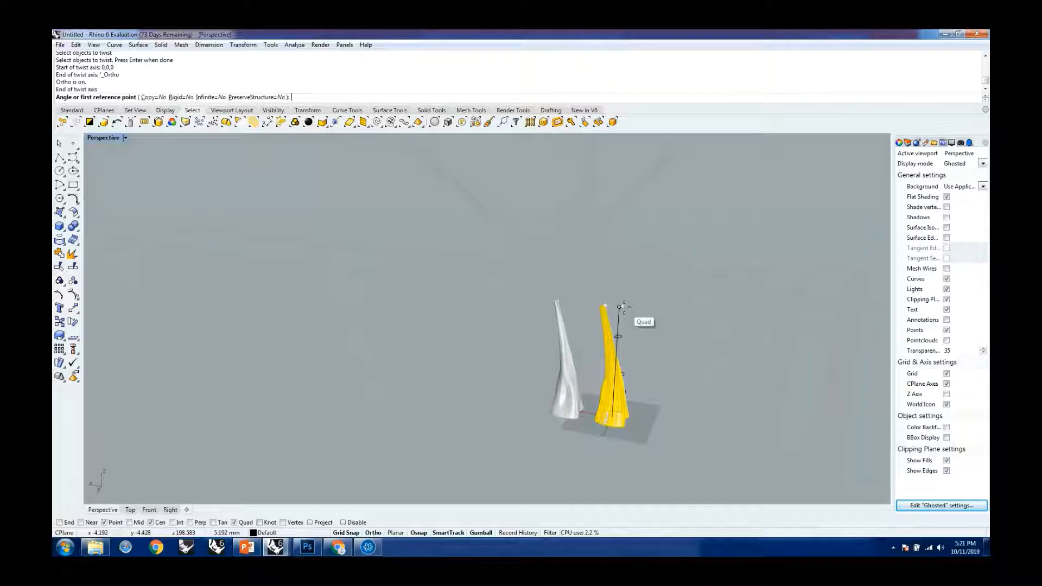
pyautogui.scroll(2, 638, 304)
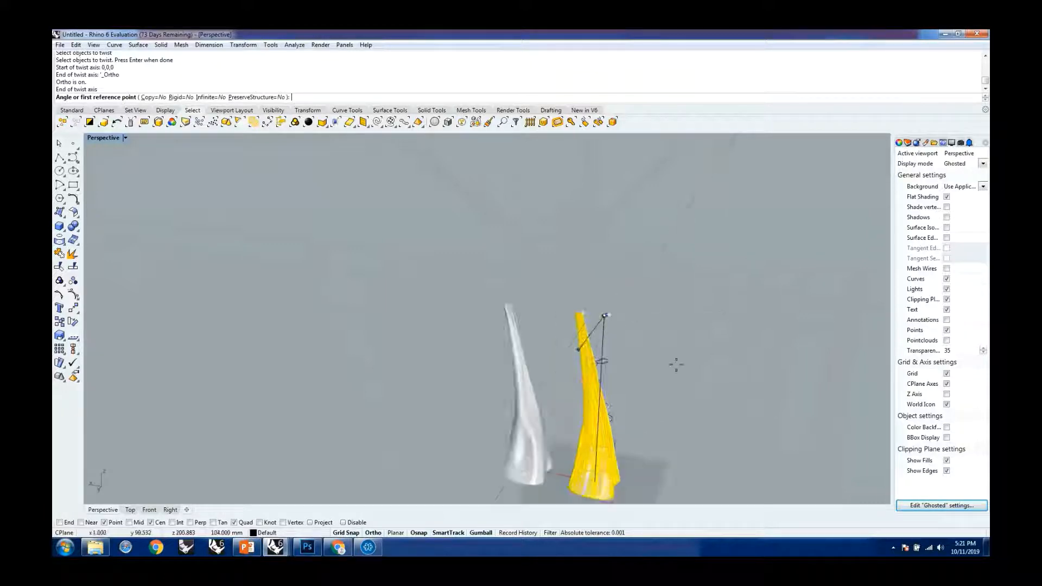
pyautogui.press('F8')
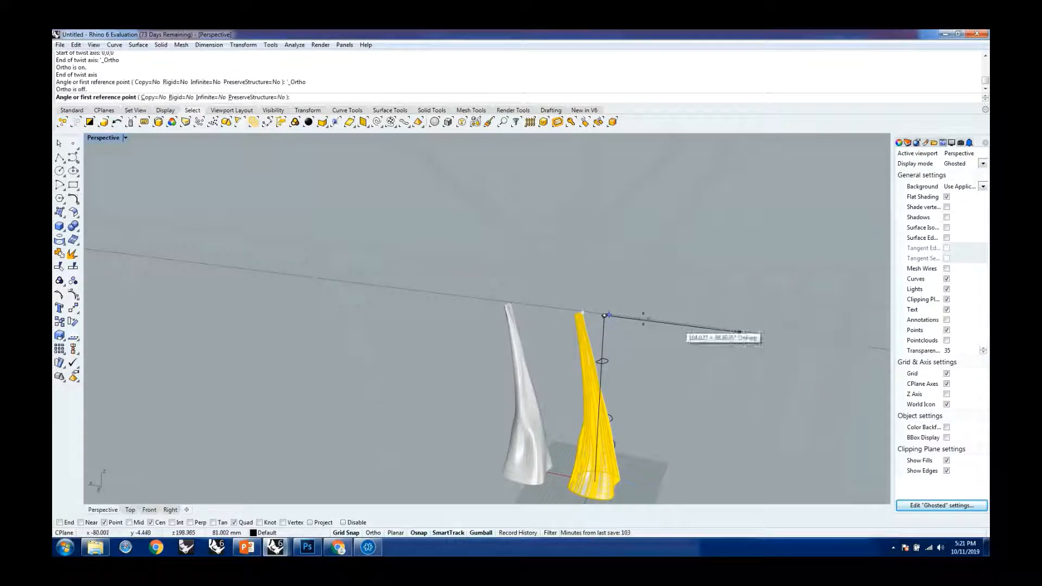
pyautogui.scroll(-2, 700, 317)
pyautogui.scroll(2, 695, 313)
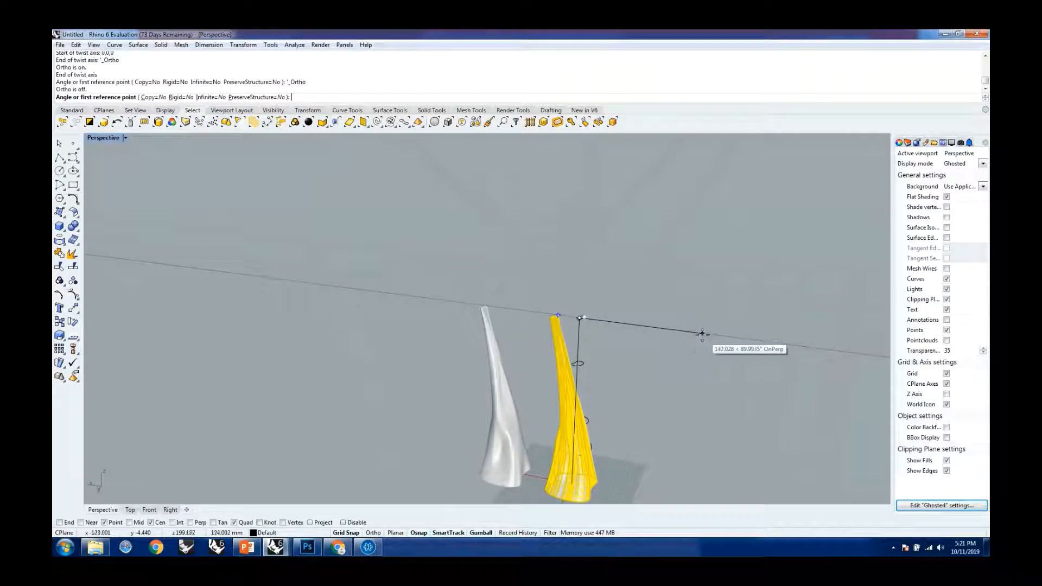
pyautogui.click(704, 332)
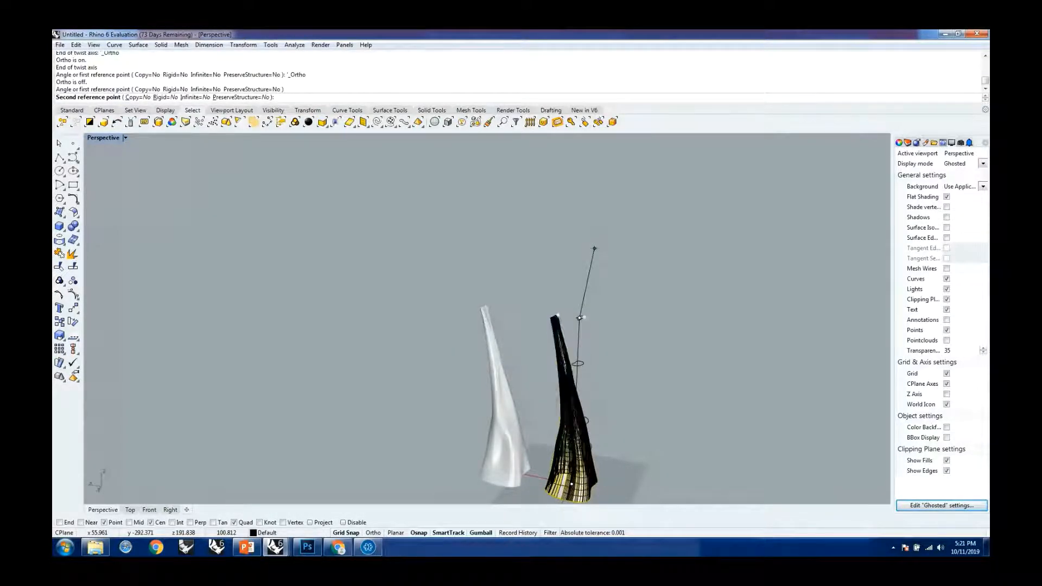
# Set the twist angle to 180 degrees and apply the Twist to the form at the origin
pyautogui.write('180')
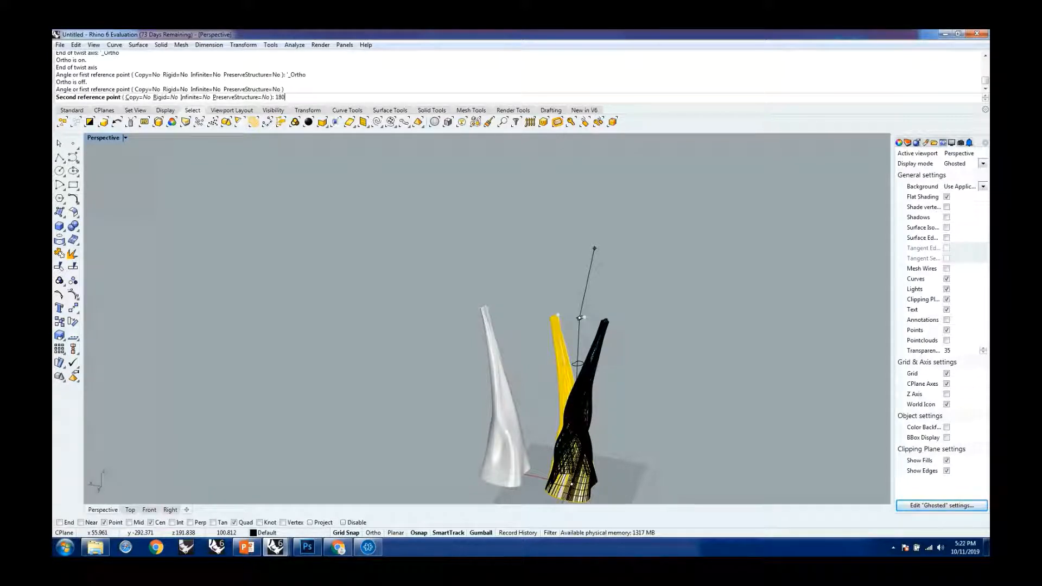
pyautogui.press('Return')
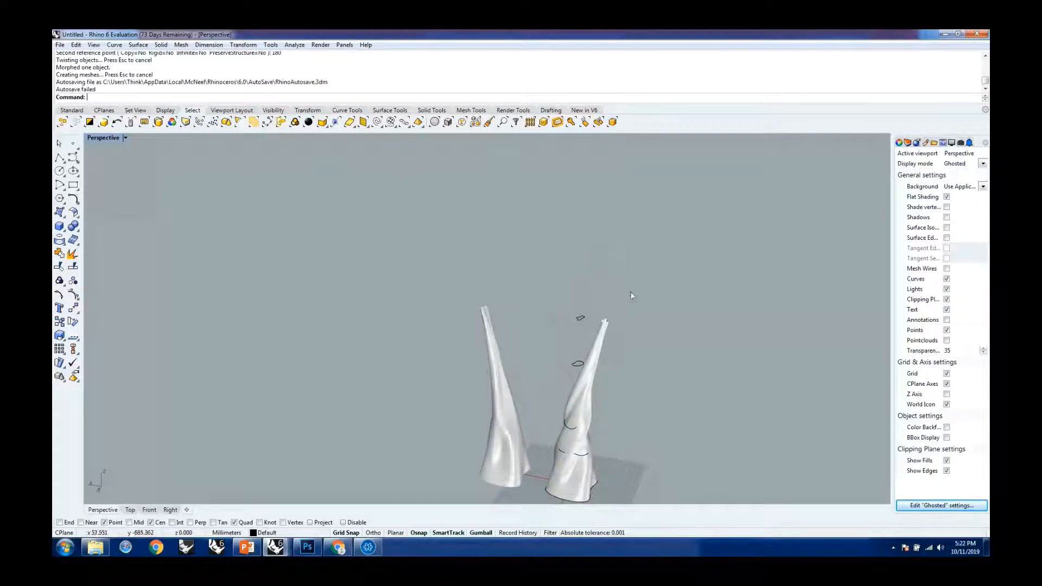
# Examine the twisted form beside the untwisted one in the Perspective view, comparing their necks and bodies from several sides
pyautogui.moveTo(599, 347); pyautogui.dragTo(356, 434, button='right')
pyautogui.scroll(5, 356, 431)
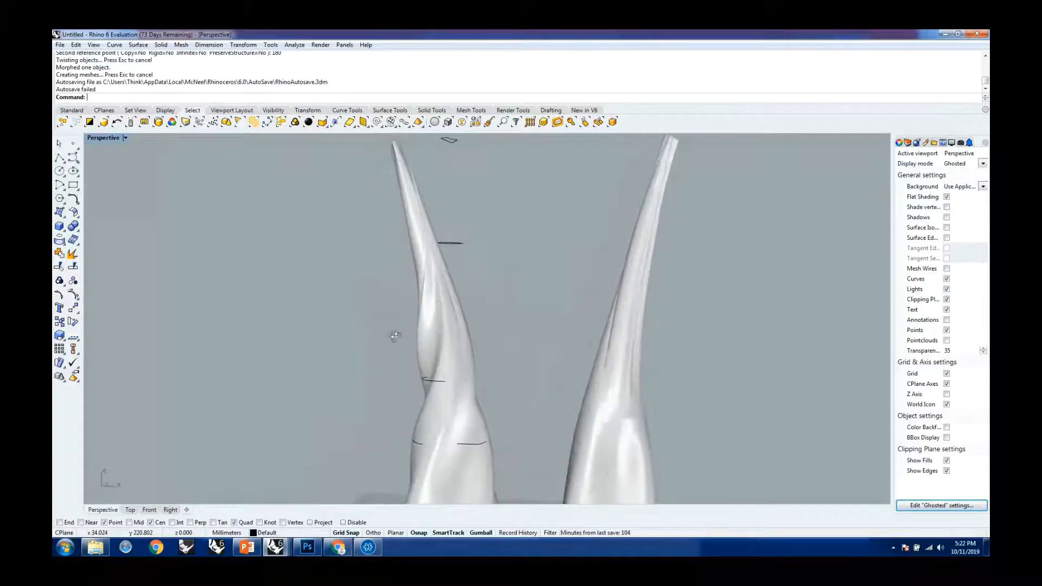
pyautogui.scroll(-5, 455, 331)
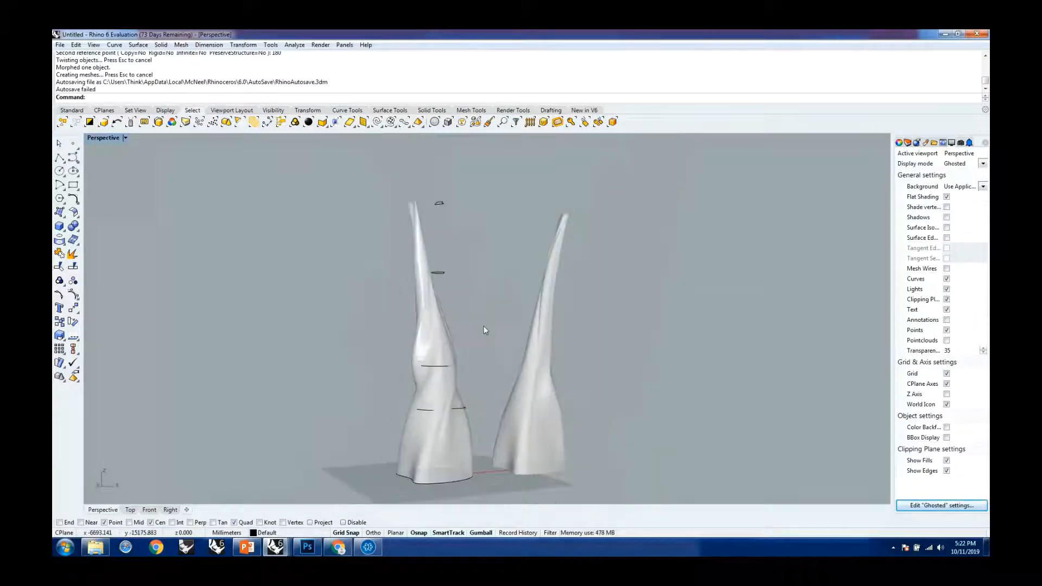
pyautogui.moveTo(483, 326); pyautogui.dragTo(492, 350, button='right')
pyautogui.moveTo(460, 315); pyautogui.dragTo(687, 333, button='right')
pyautogui.scroll(-6, 687, 333)
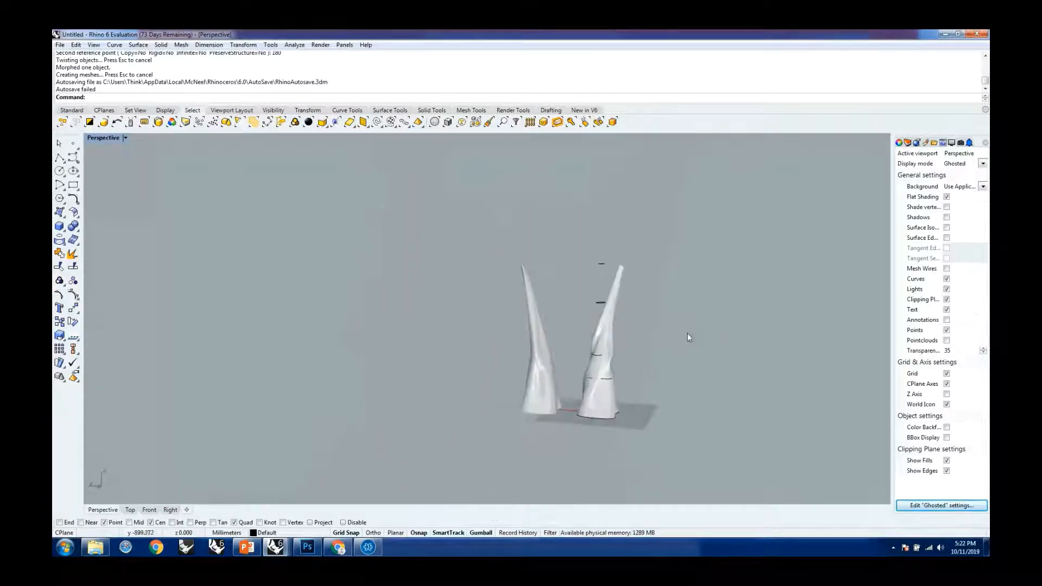
pyautogui.scroll(8, 594, 395)
pyautogui.scroll(-4, 595, 444)
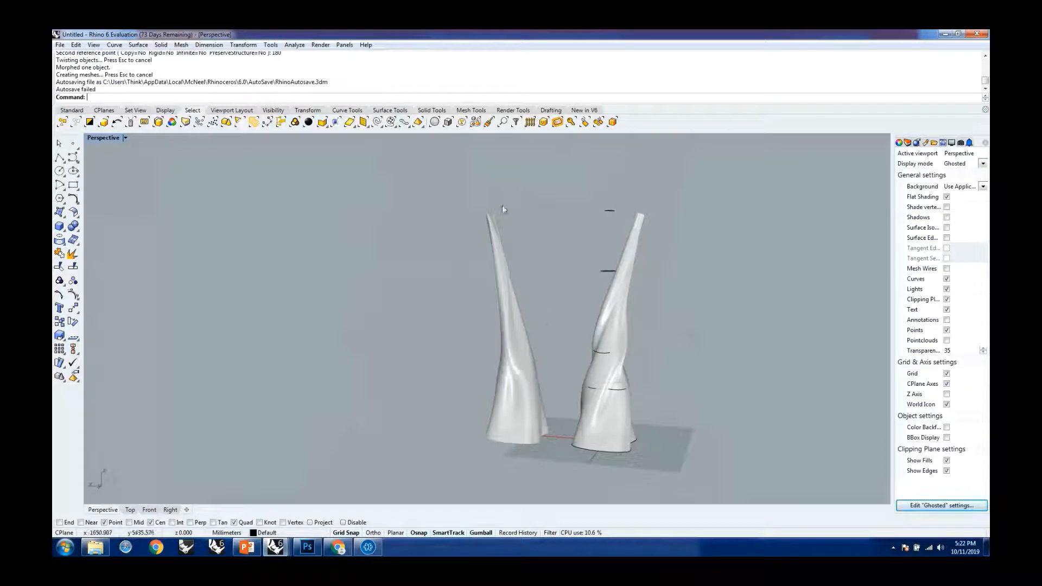
pyautogui.moveTo(549, 295); pyautogui.dragTo(684, 285, button='right')
# Start a Bend on the twisted form and set the start of its spine at 0,0,0
pyautogui.click(581, 264)
pyautogui.write('Bvend')
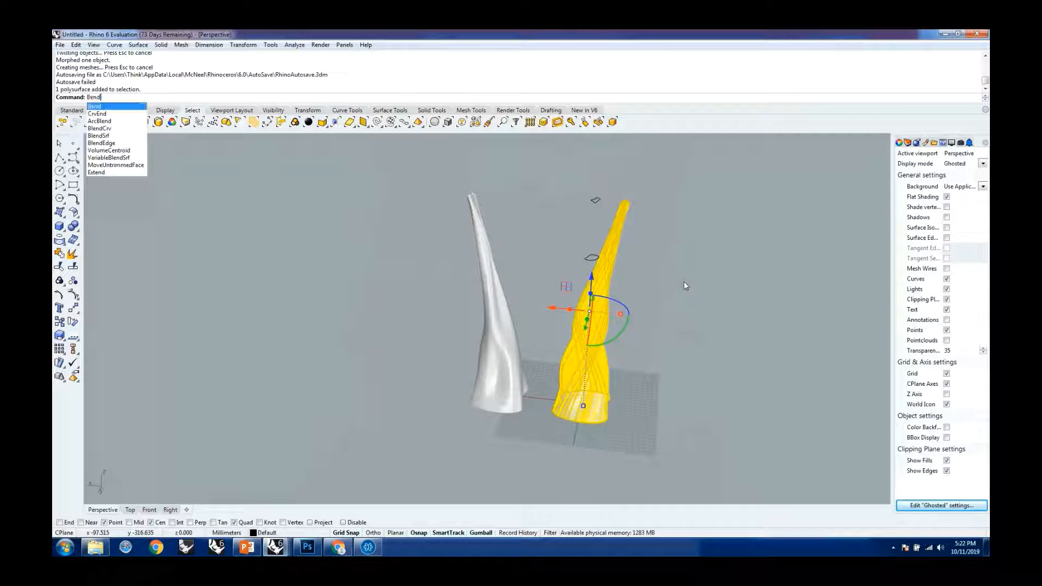
pyautogui.press('Return')
pyautogui.scroll(3, 590, 442)
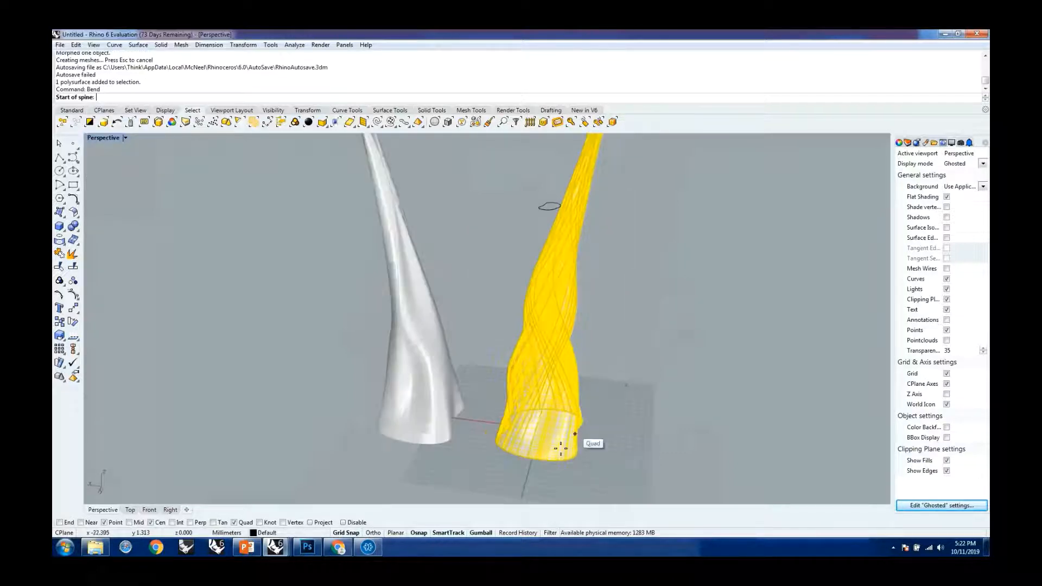
pyautogui.scroll(1, 545, 465)
pyautogui.scroll(5, 544, 465)
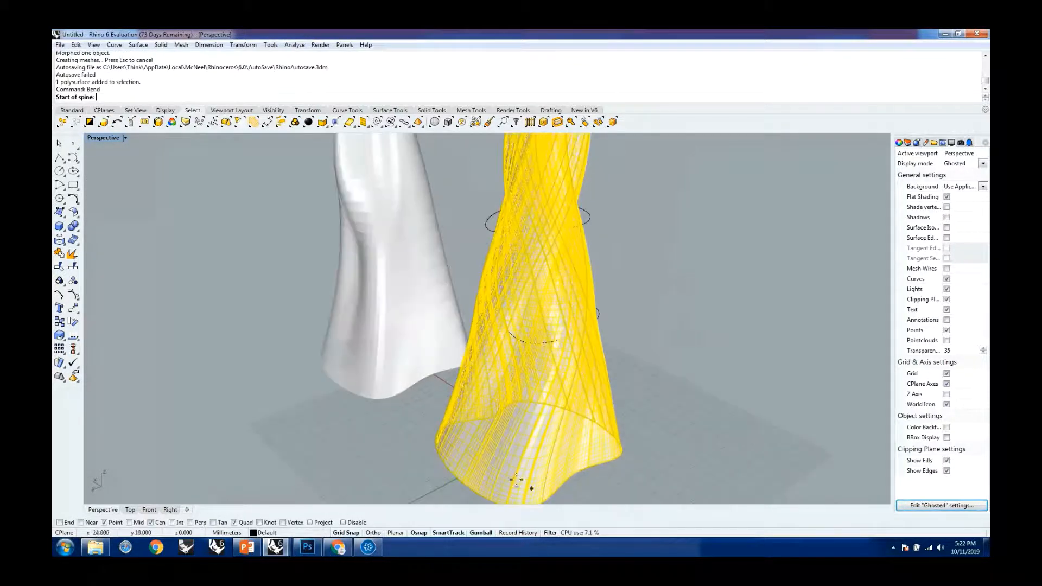
pyautogui.moveTo(546, 371); pyautogui.dragTo(548, 452, button='right')
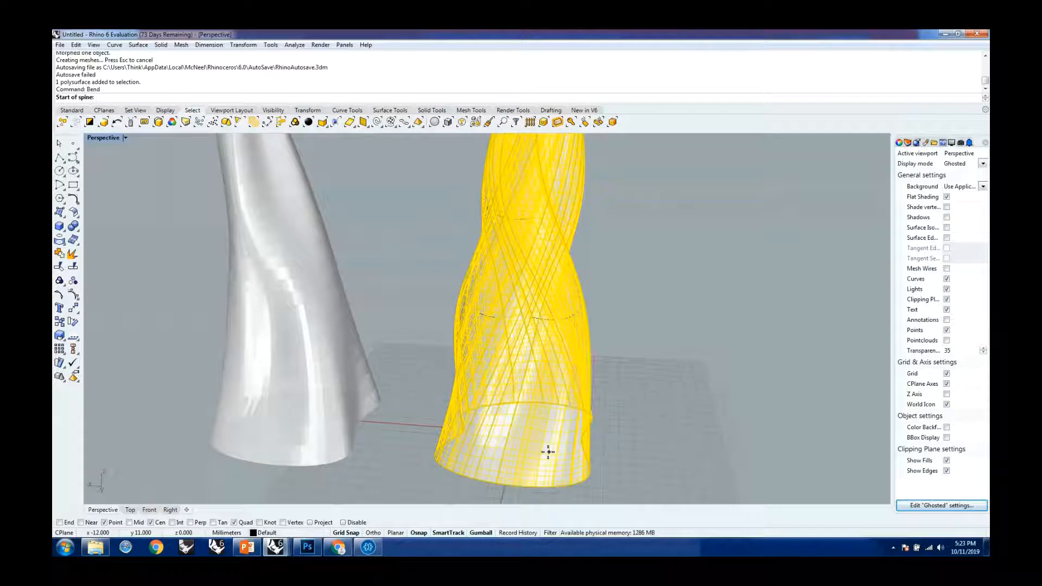
pyautogui.scroll(-5, 538, 437)
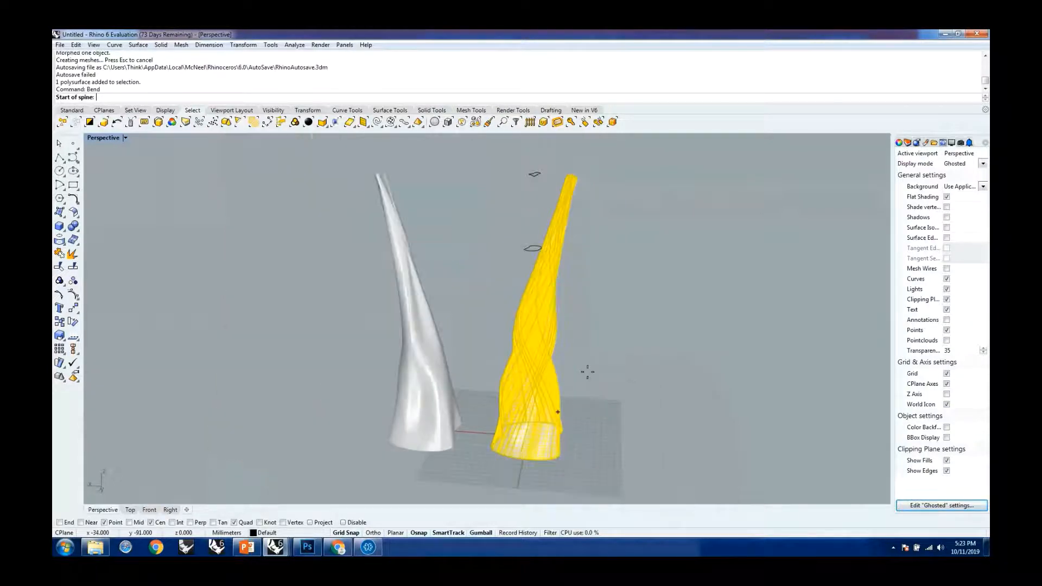
pyautogui.scroll(4, 551, 206)
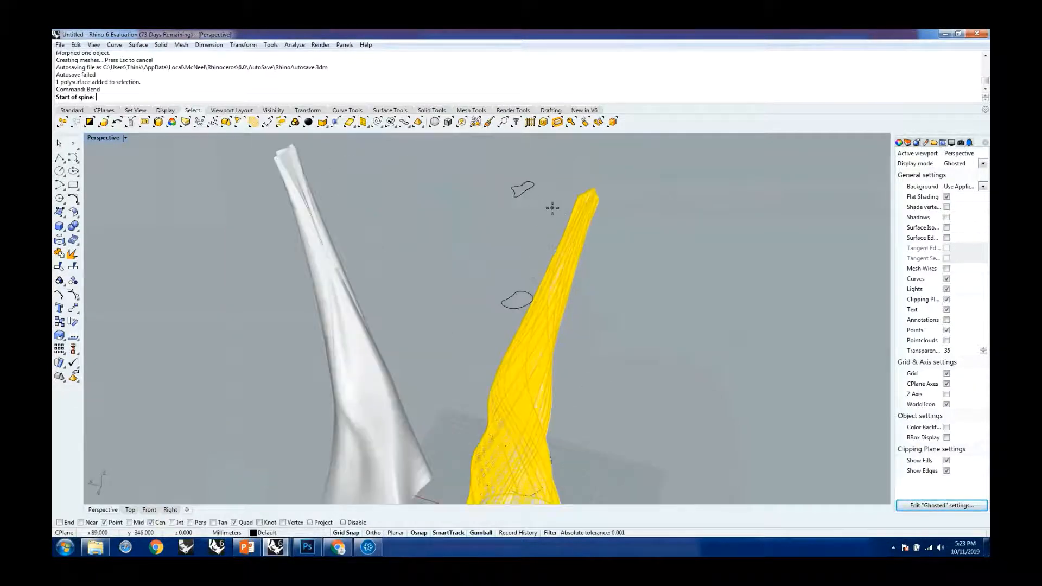
pyautogui.scroll(-5, 555, 214)
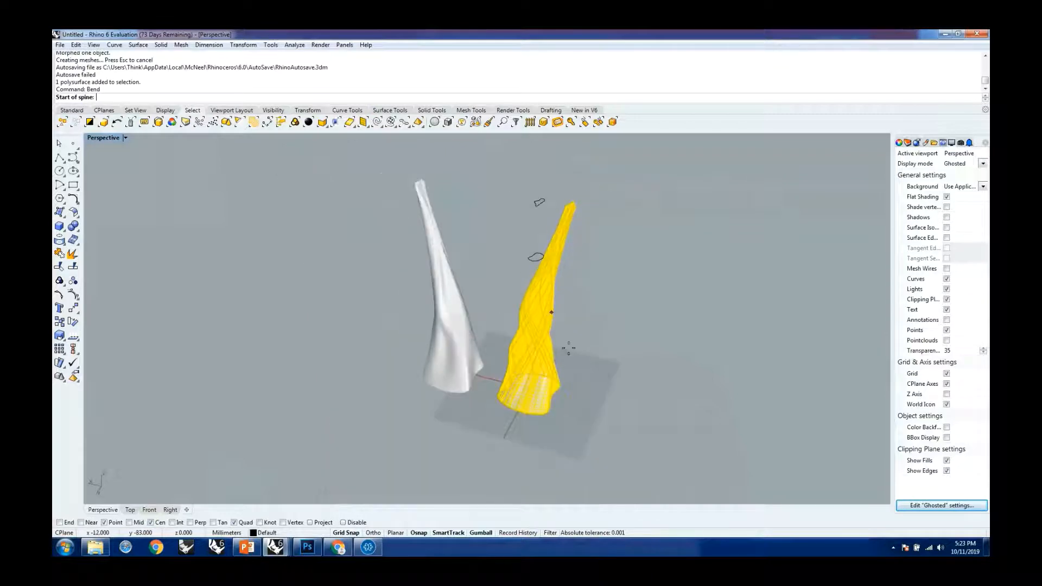
pyautogui.scroll(4, 233, 475)
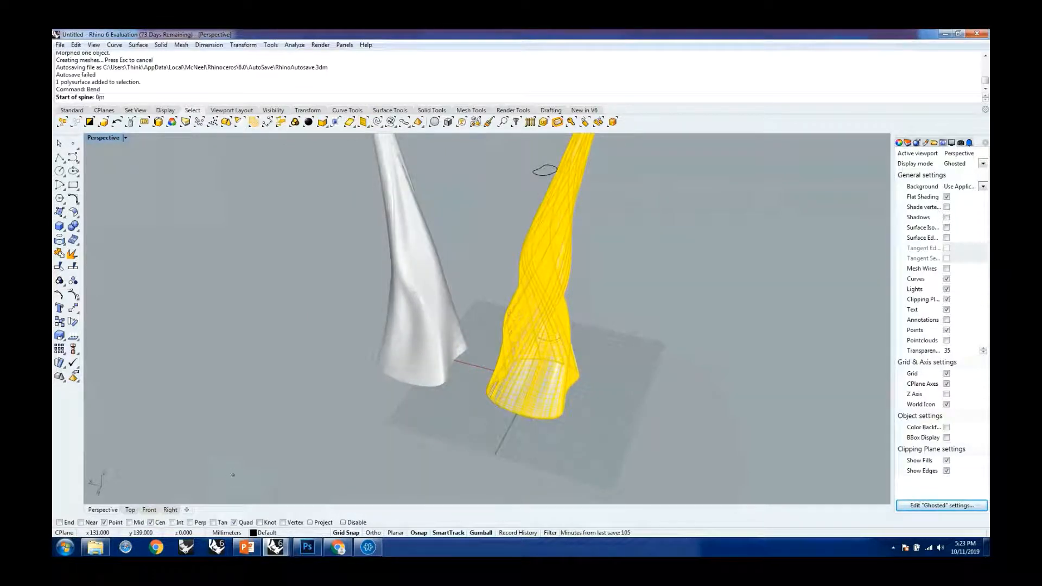
pyautogui.write('0,0,0')
pyautogui.press('BackSpace')
pyautogui.press('BackSpace')
pyautogui.press('BackSpace')
pyautogui.press('BackSpace')
pyautogui.write(',0,')
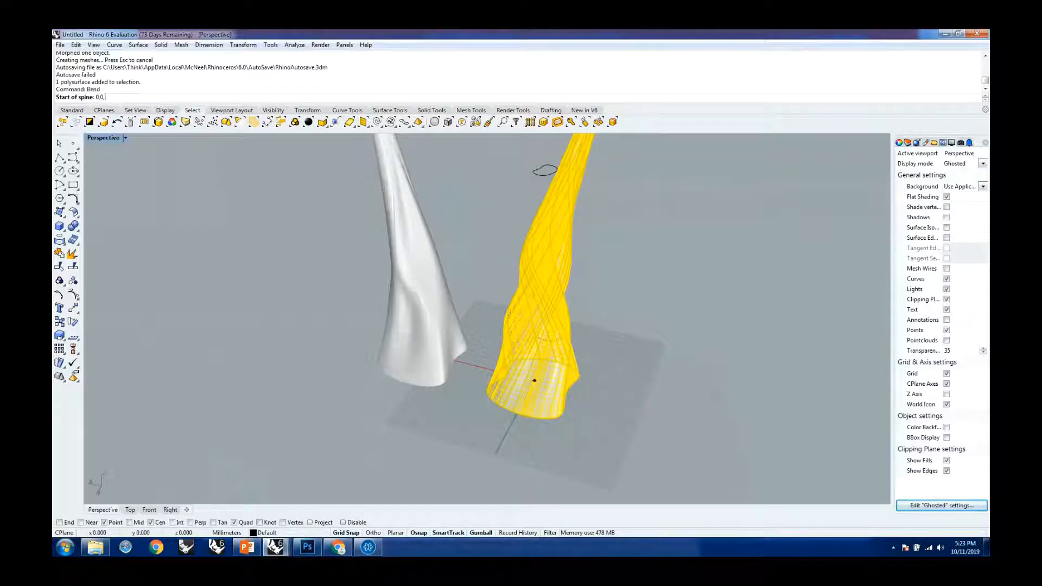
pyautogui.press('Return')
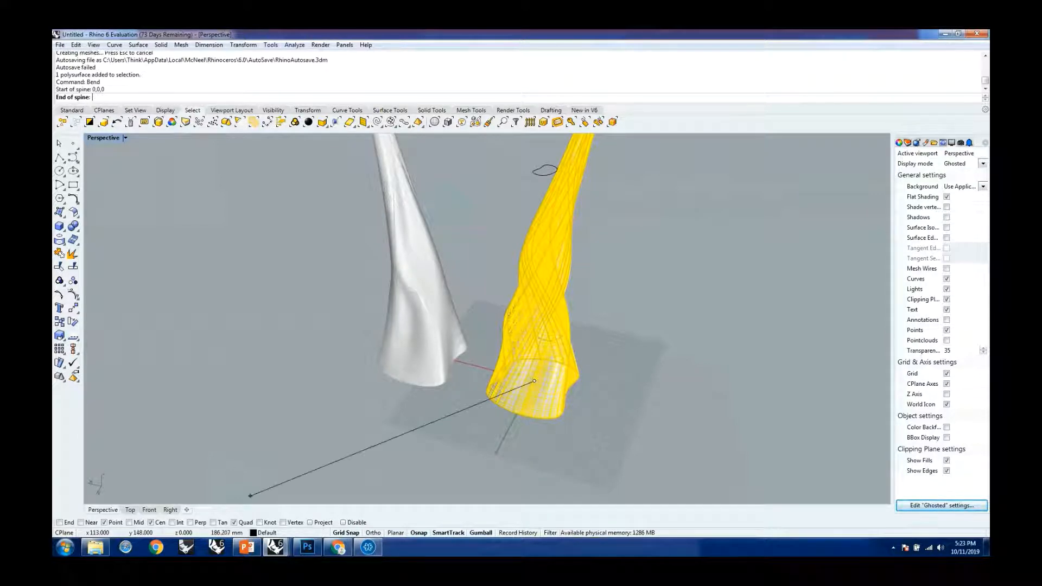
# In the Front view with Ortho on, set the end of the bend spine vertically above the origin, slightly higher than the topmost profile curve
pyautogui.scroll(-3, 564, 260)
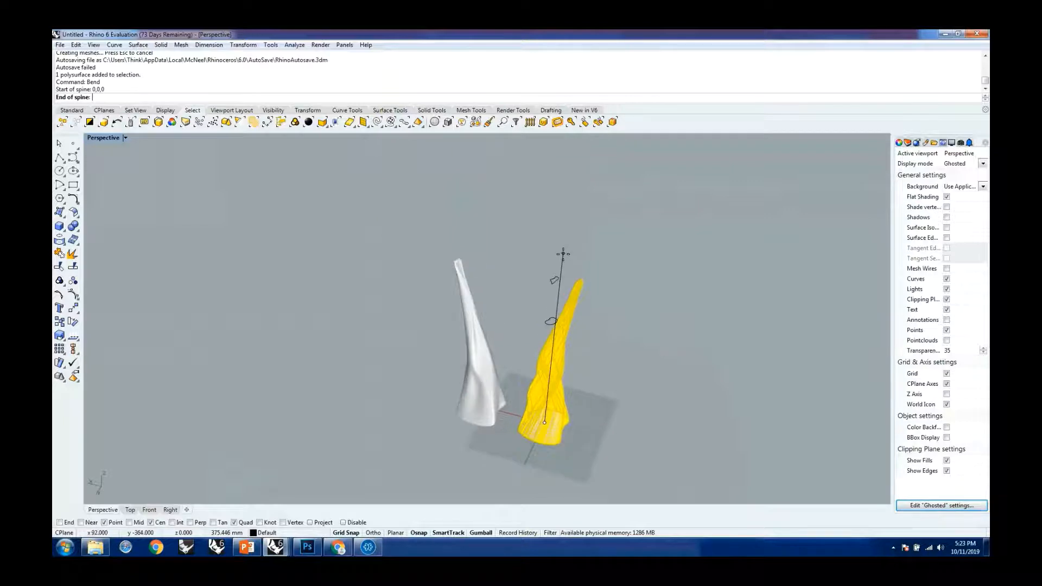
pyautogui.scroll(3, 478, 277)
pyautogui.click(131, 510)
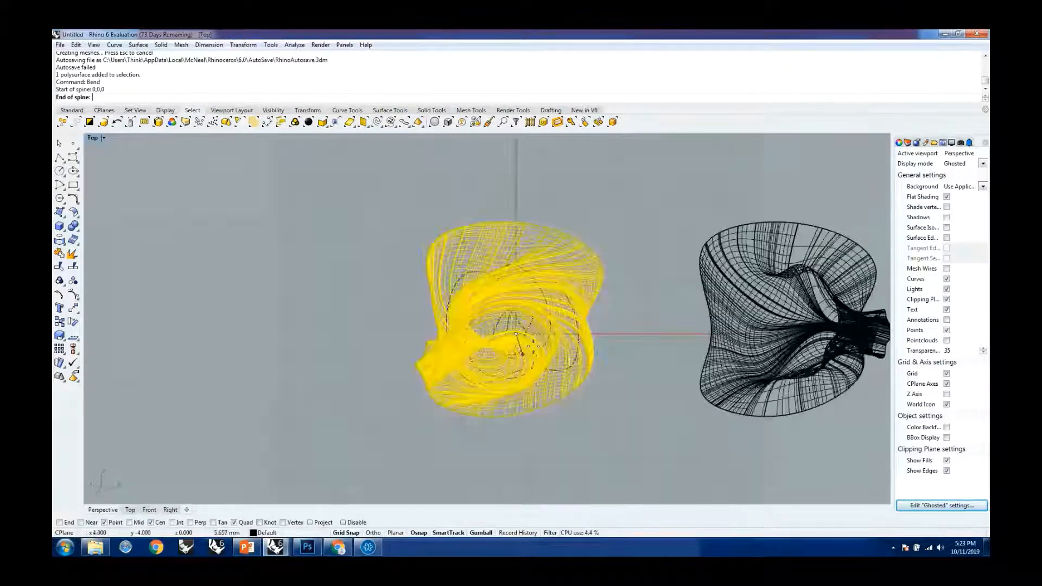
pyautogui.click(149, 510)
pyautogui.scroll(-4, 511, 265)
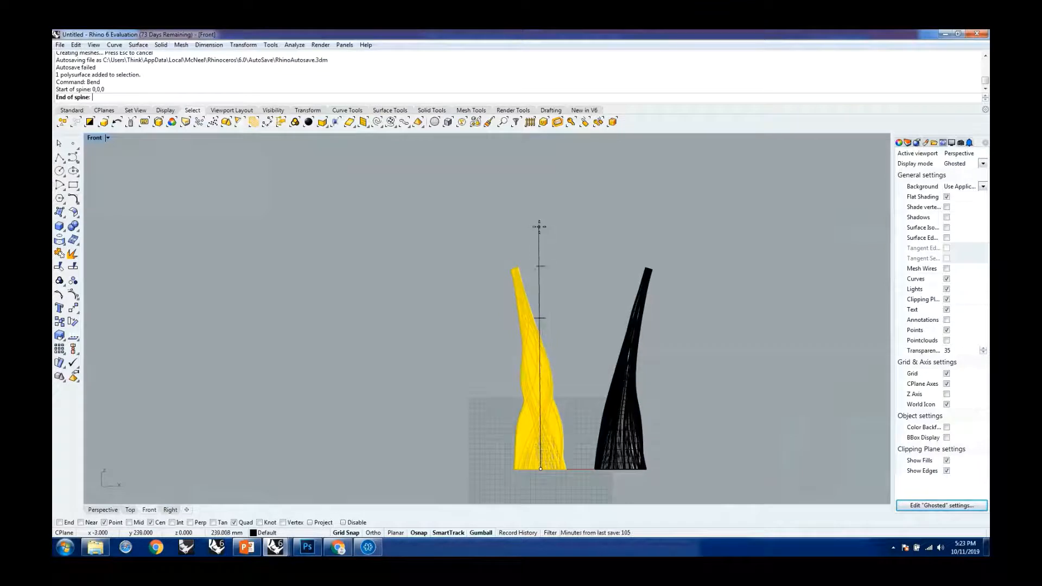
pyautogui.press('F8')
pyautogui.click(540, 248)
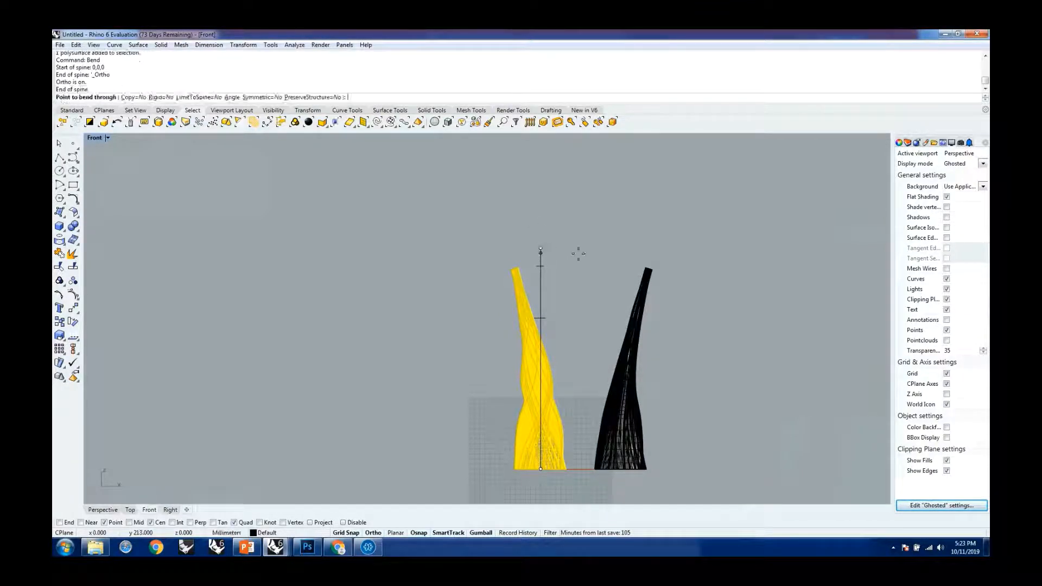
# Turn Ortho off and bend the twisted form toward positive X through a point at about 35,201 in the Front view
pyautogui.click(171, 510)
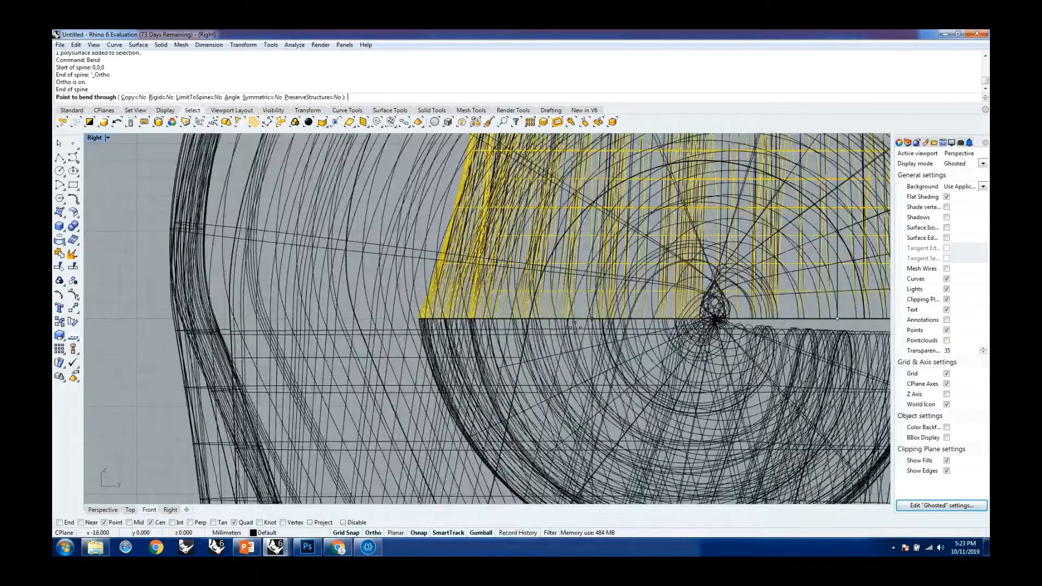
pyautogui.scroll(-8, 576, 328)
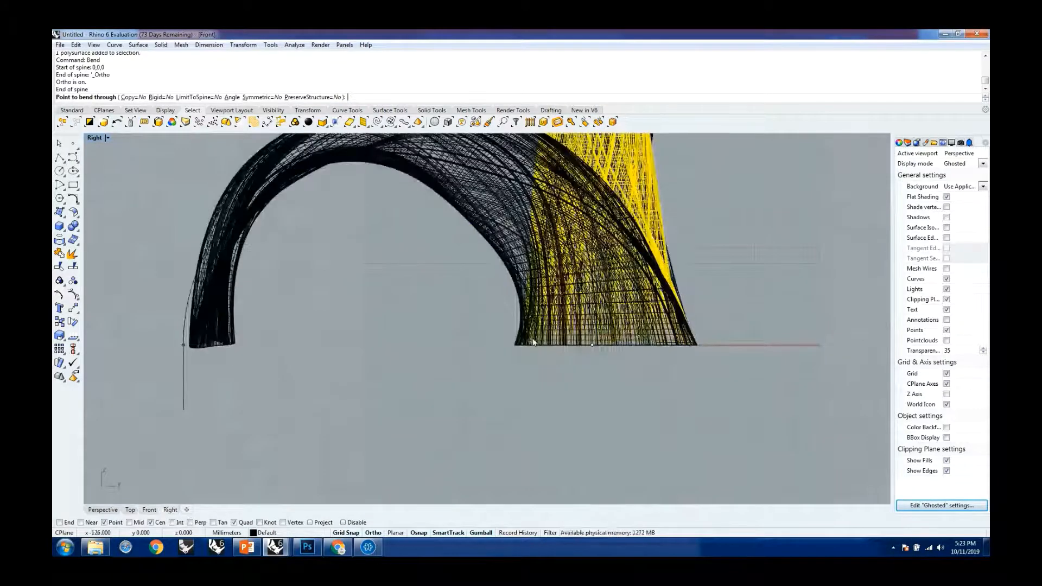
pyautogui.click(151, 510)
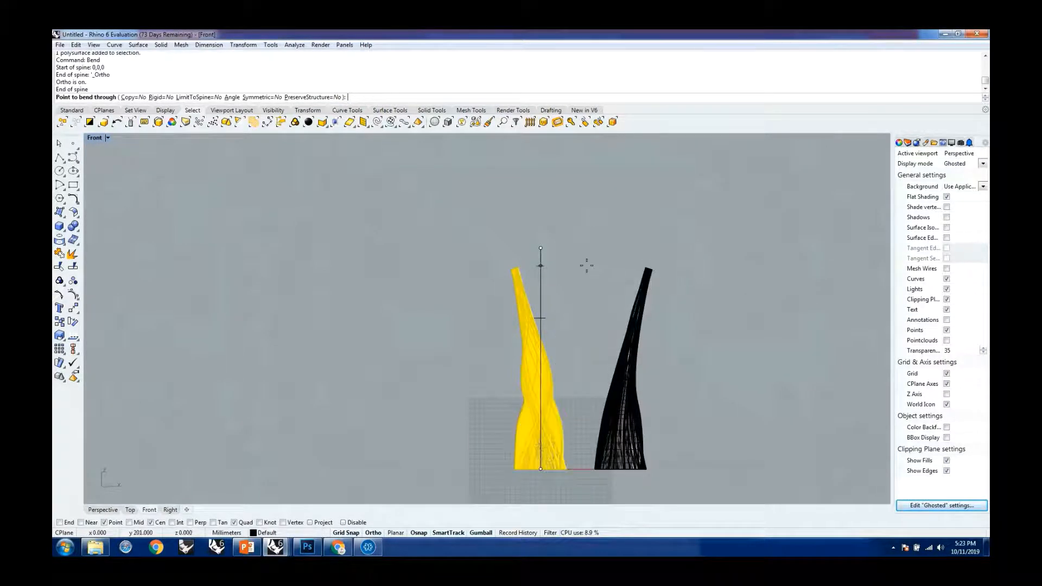
pyautogui.scroll(2, 565, 274)
pyautogui.press('F8')
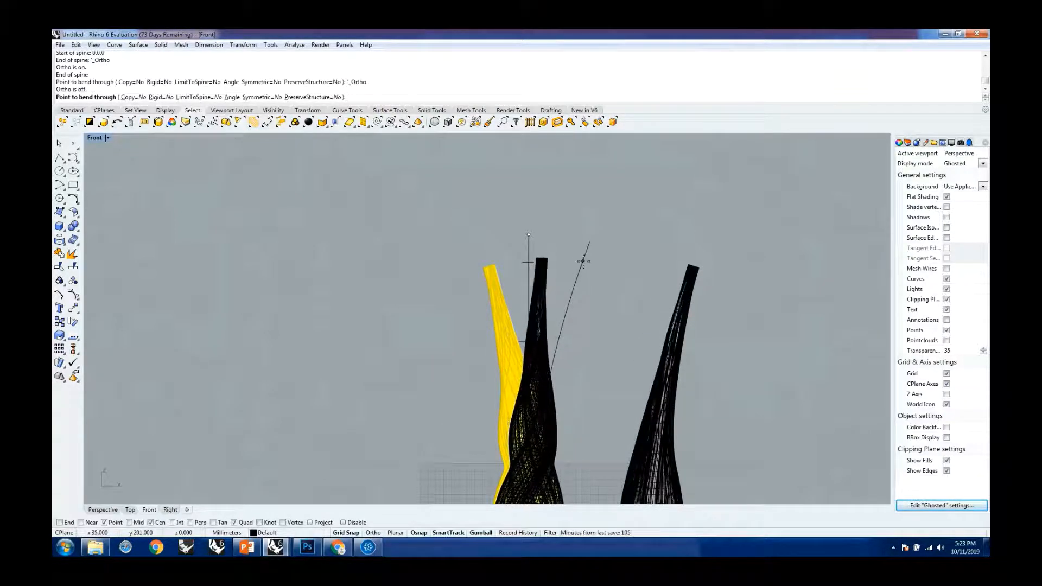
pyautogui.click(583, 261)
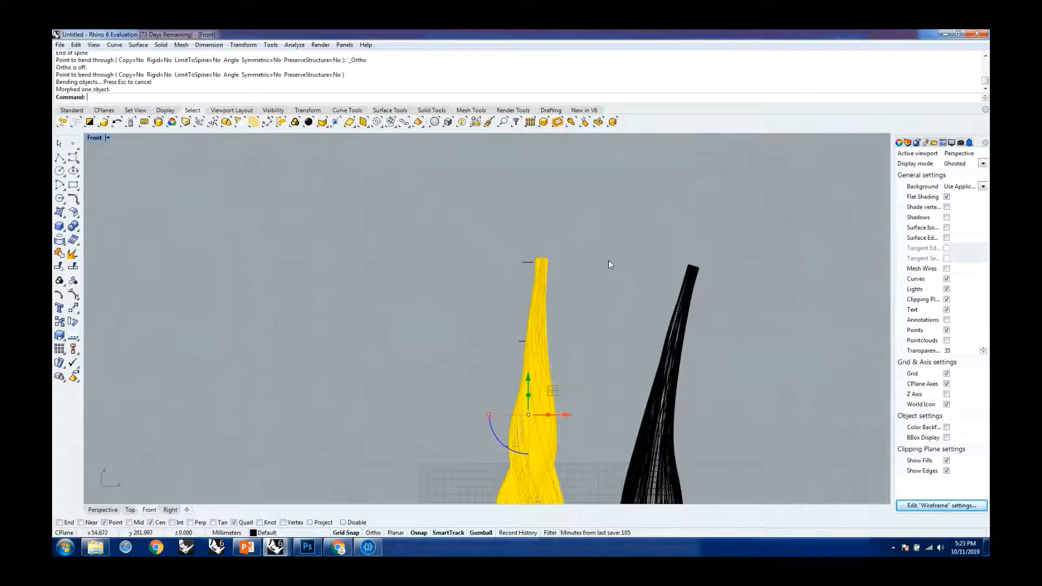
pyautogui.scroll(-4, 605, 261)
pyautogui.click(497, 310)
# Examine the bent and twisted form in the Perspective view, checking its open neck end and overall silhouette against the neighbouring form
pyautogui.click(103, 509)
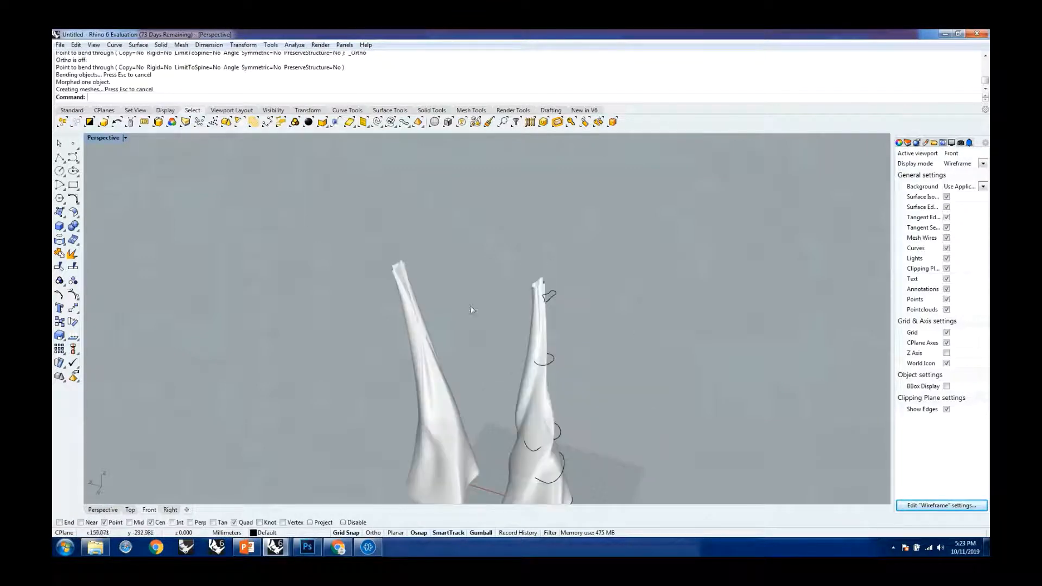
pyautogui.moveTo(619, 325); pyautogui.dragTo(548, 295, button='right')
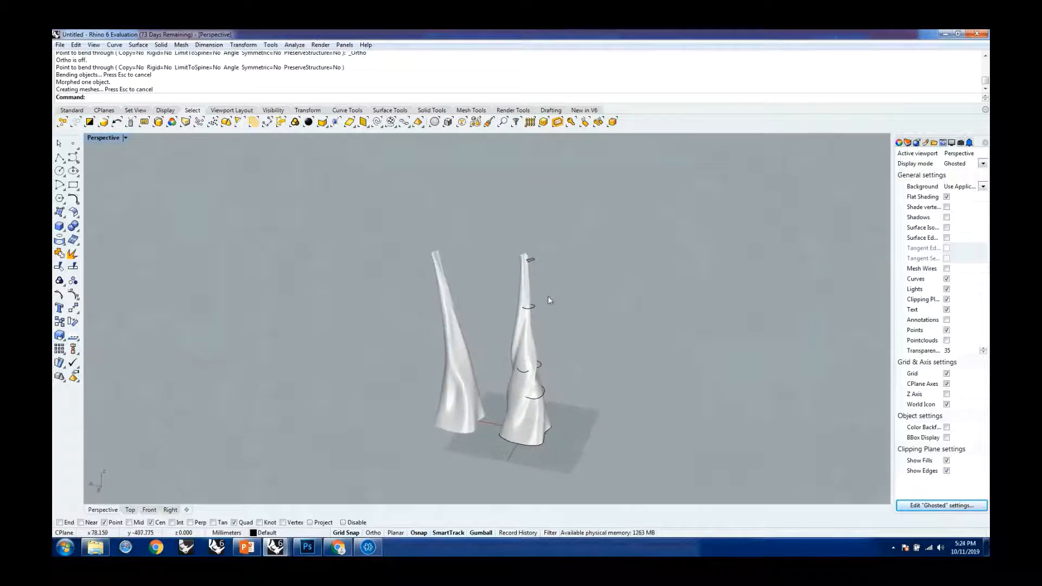
pyautogui.scroll(6, 529, 247)
pyautogui.scroll(6, 525, 262)
pyautogui.scroll(-15, 537, 267)
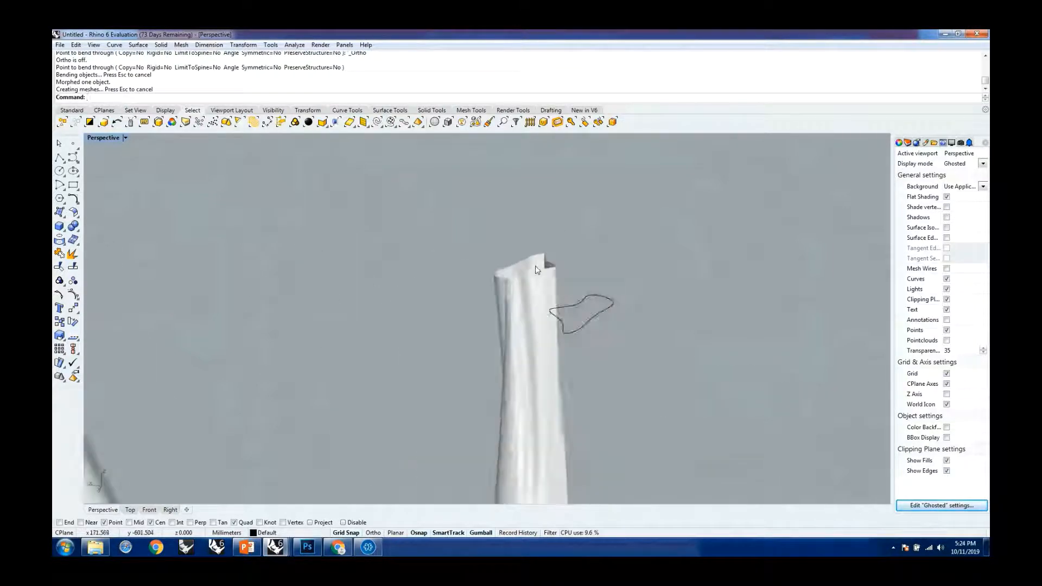
pyautogui.scroll(-10, 565, 303)
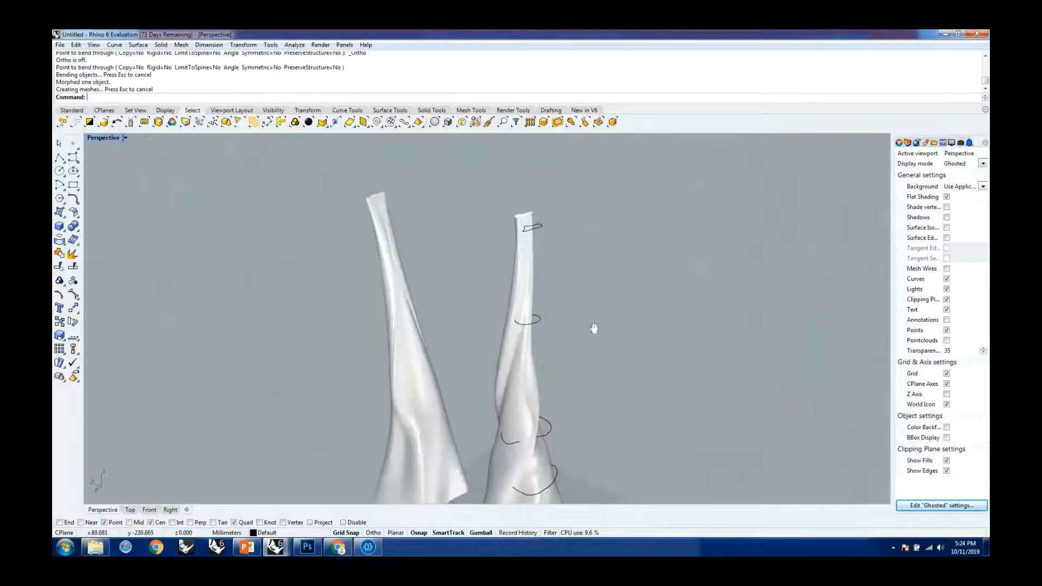
pyautogui.moveTo(589, 297)
pyautogui.mouseDown(button='right')
pyautogui.moveTo(572, 315)
pyautogui.moveTo(588, 307)
pyautogui.mouseUp(button='right')
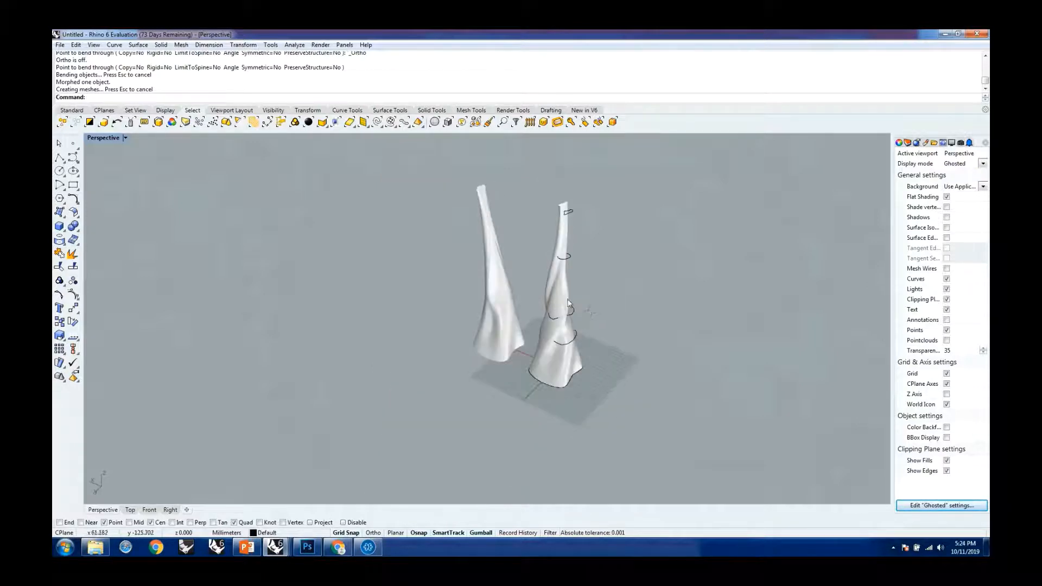
pyautogui.scroll(6, 567, 298)
# Duplicate the bent and twisted form along negative X, placing the copy on the side opposite the untwisted form
pyautogui.click(556, 297)
pyautogui.scroll(-3, 511, 297)
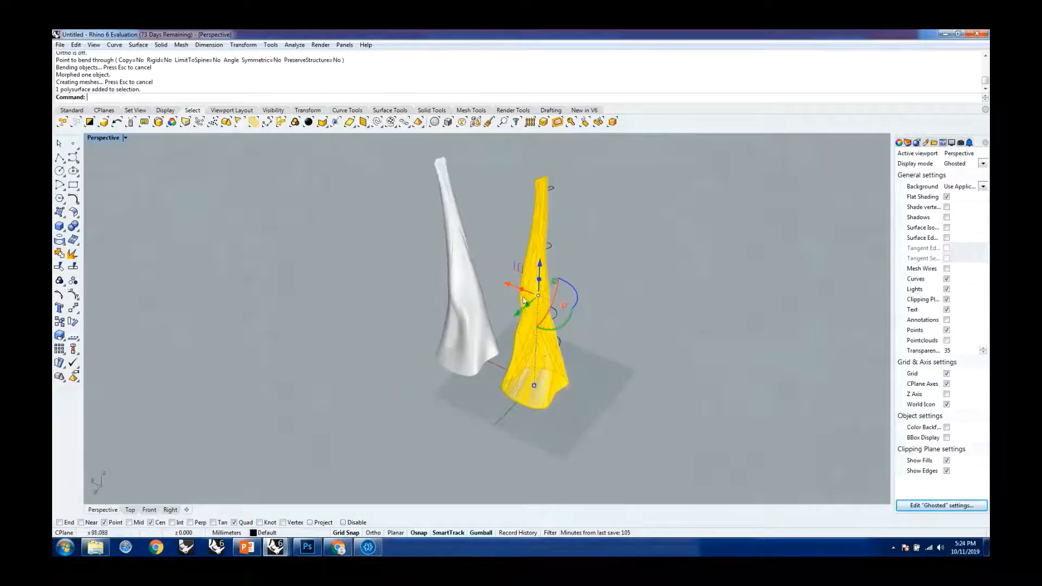
pyautogui.moveTo(513, 284); pyautogui.dragTo(598, 313)
pyautogui.click(816, 292)
# Duplicate the middle form's five profile curves without its polysurface, placing the copies along positive X beyond the bent form
pyautogui.moveTo(535, 340); pyautogui.dragTo(591, 304, button='right')
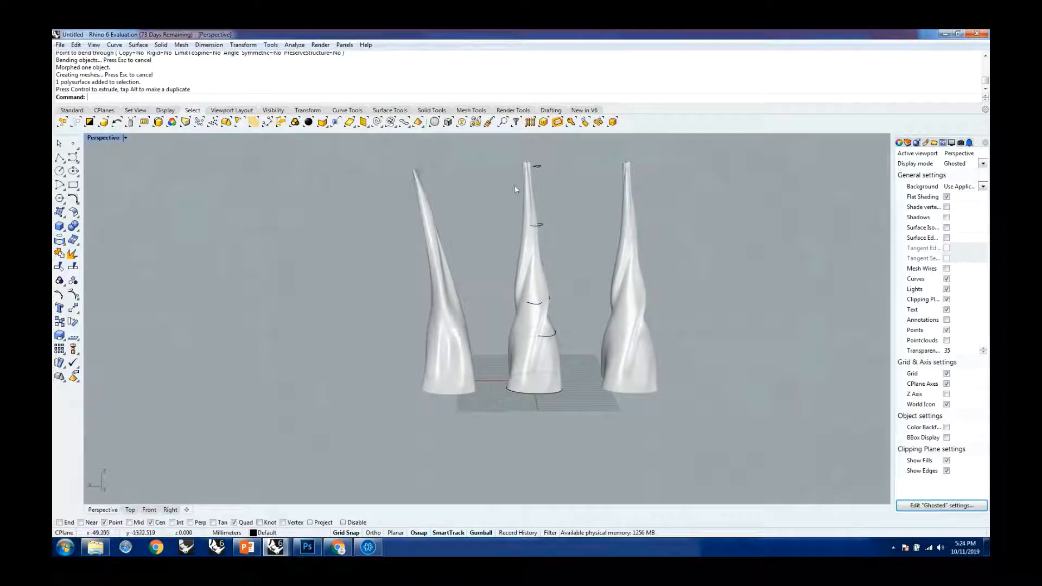
pyautogui.moveTo(503, 144); pyautogui.dragTo(585, 418)
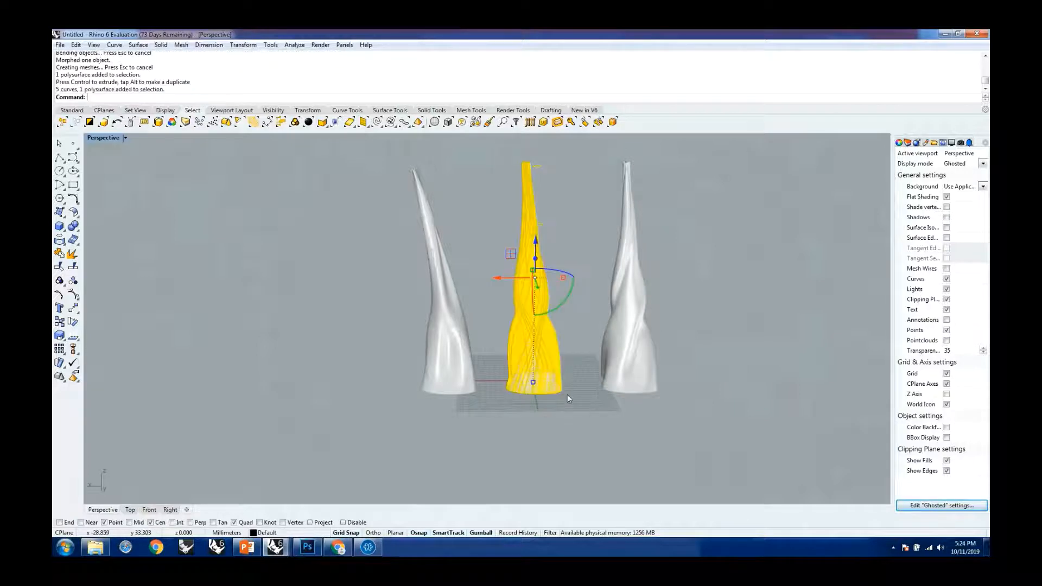
pyautogui.click(547, 187)
pyautogui.click(519, 171)
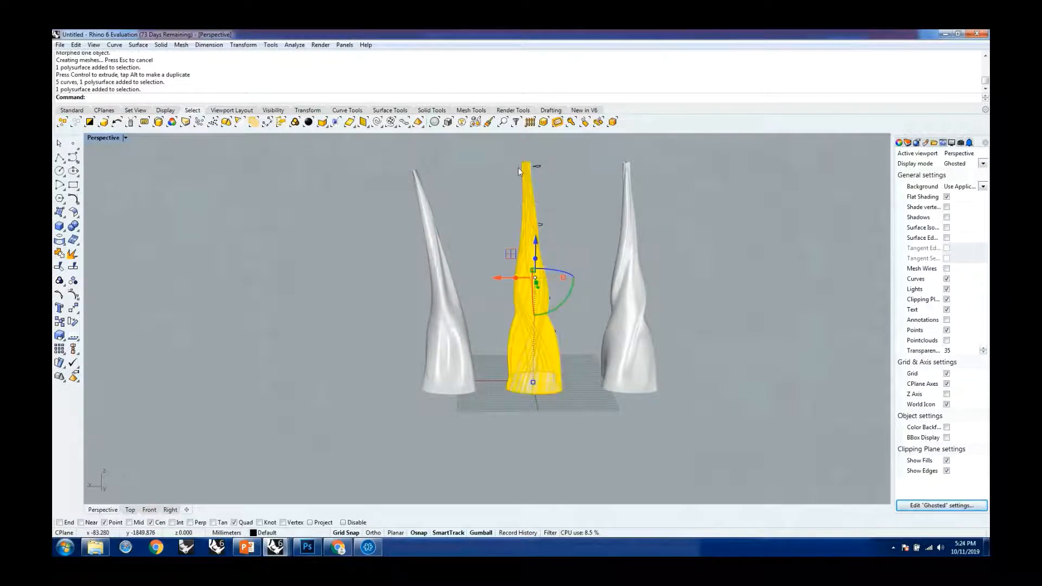
pyautogui.click(504, 162)
pyautogui.moveTo(504, 161); pyautogui.dragTo(572, 426)
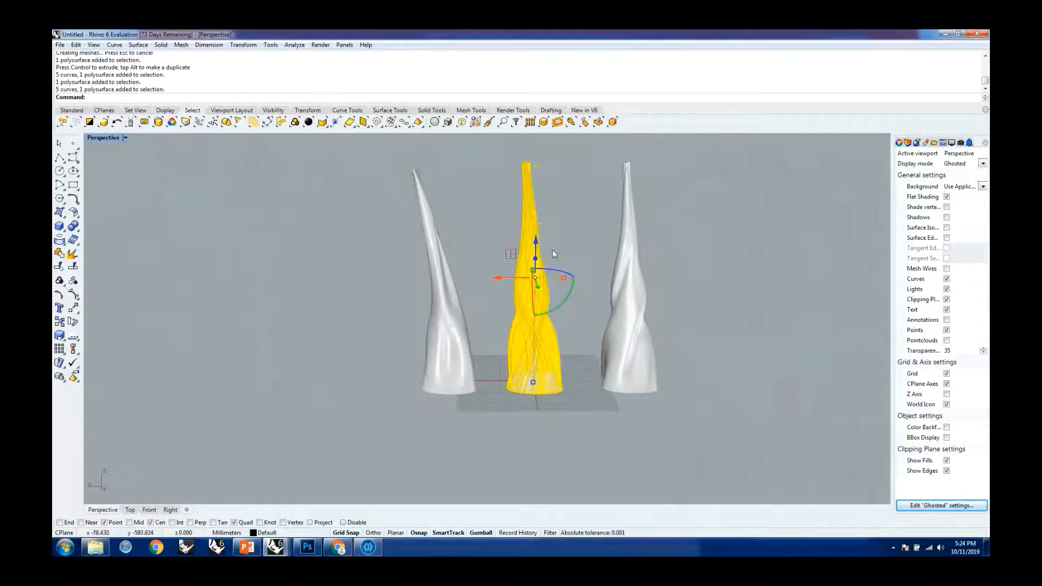
pyautogui.keyDown('ctrl'); pyautogui.click(527, 213); pyautogui.keyUp('ctrl')
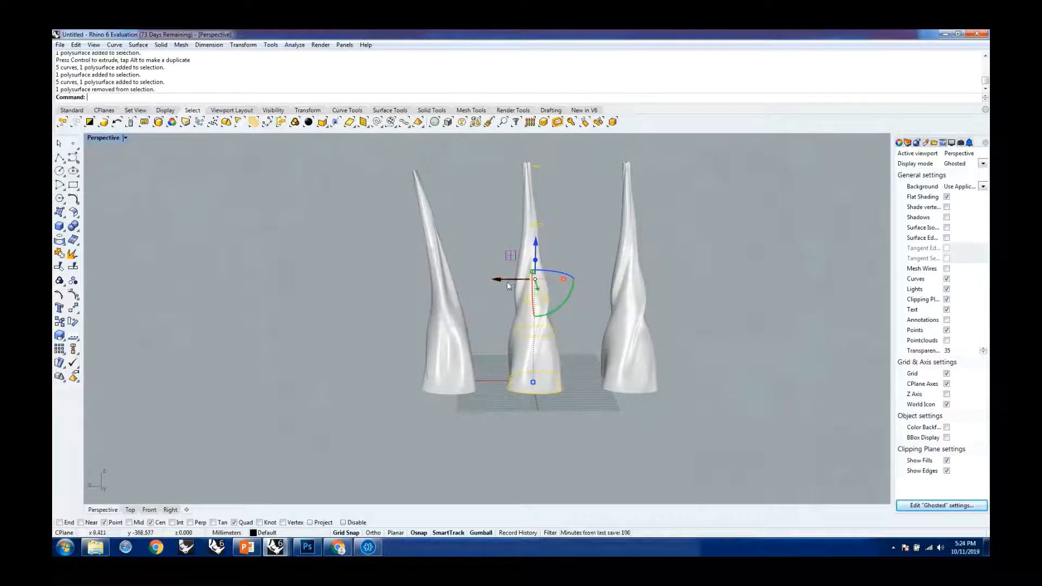
pyautogui.moveTo(494, 281); pyautogui.dragTo(307, 288)
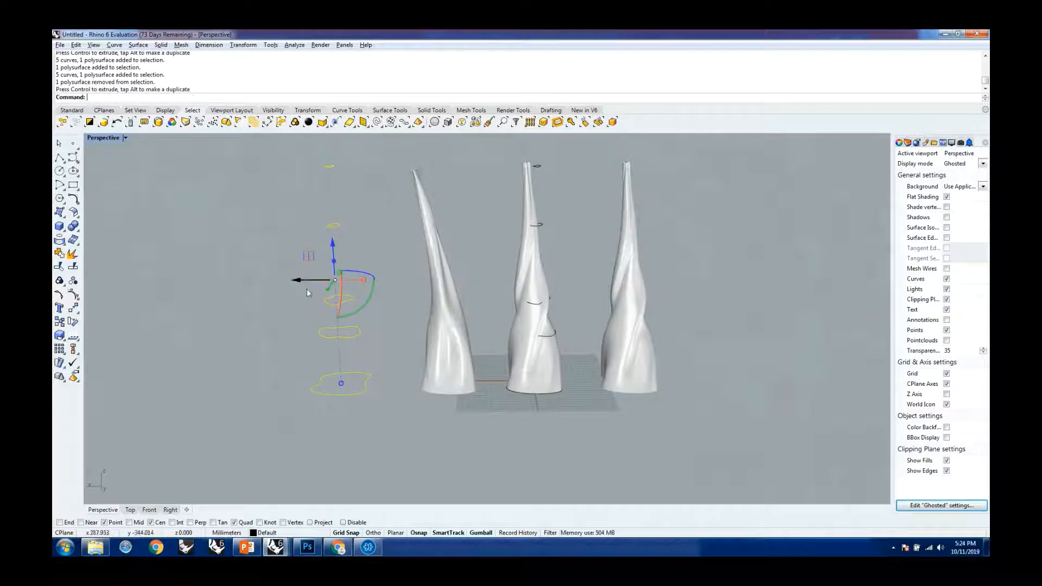
# Move the five original profile curves at the middle form to the "trash!" layer
pyautogui.click(501, 430)
pyautogui.moveTo(501, 147); pyautogui.dragTo(582, 357)
pyautogui.keyDown('shift'); pyautogui.click(517, 382); pyautogui.keyUp('shift')
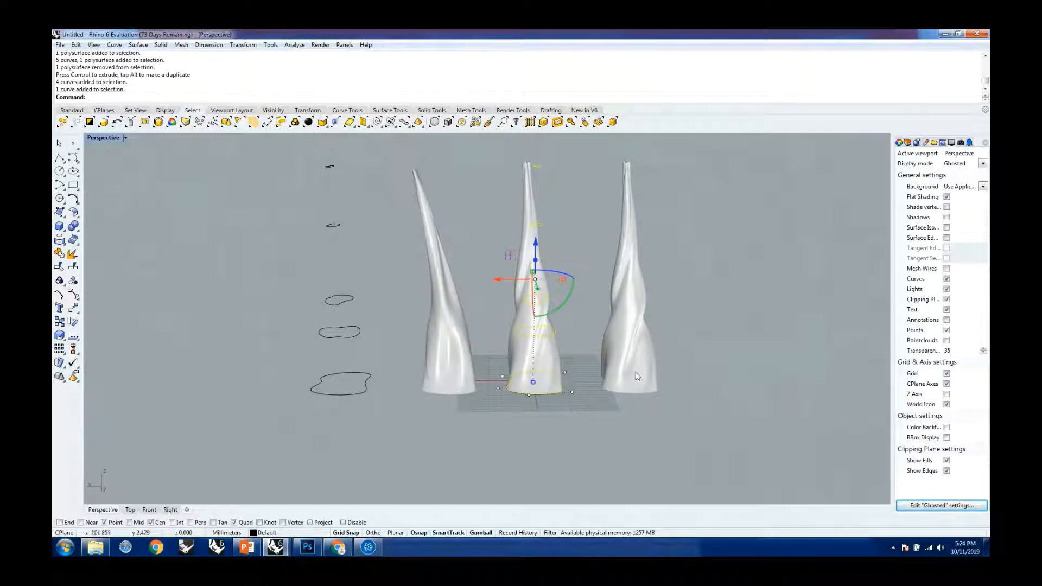
pyautogui.click(907, 143)
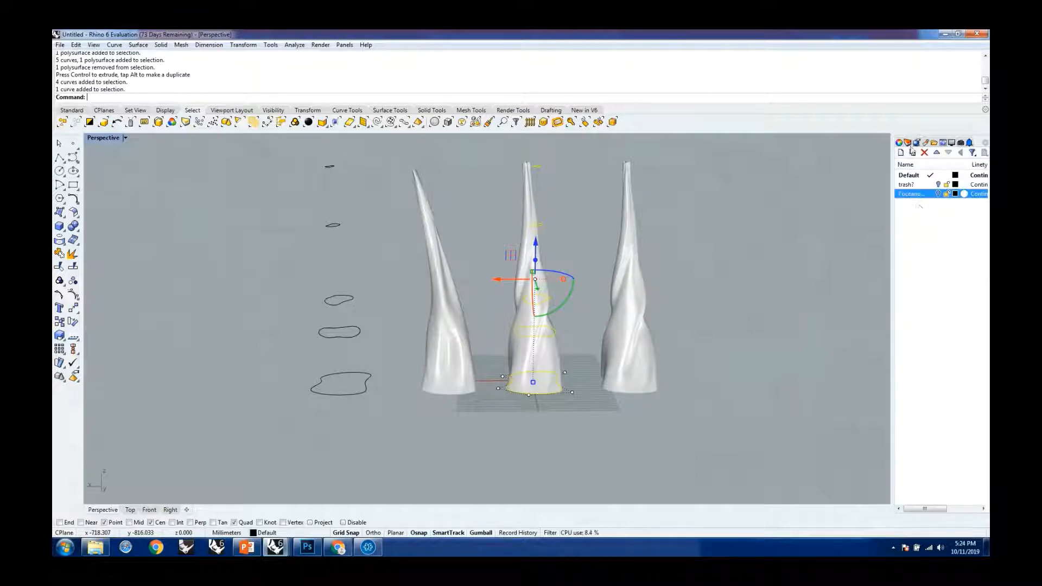
pyautogui.rightClick(912, 185)
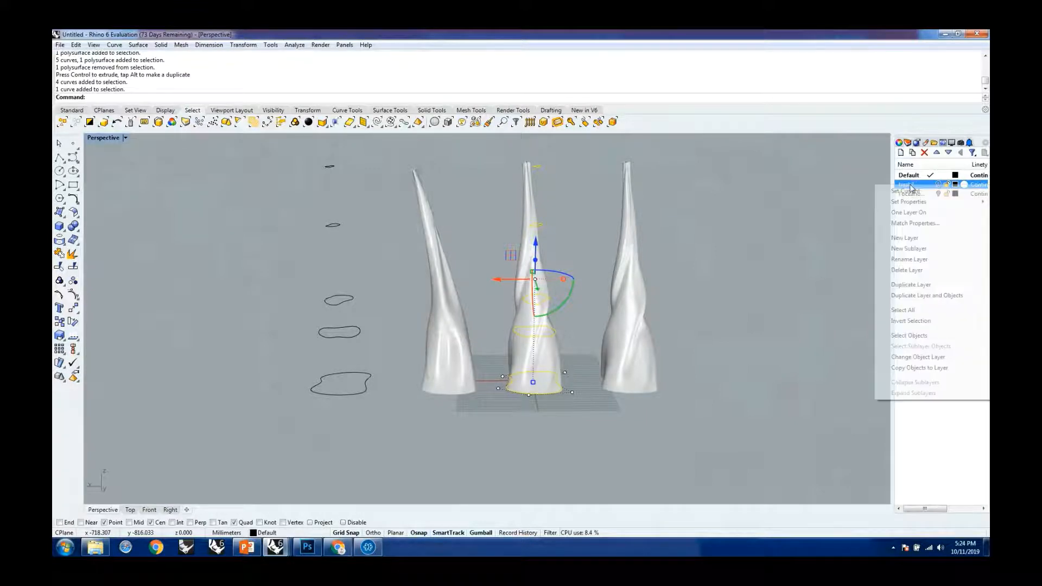
pyautogui.click(934, 357)
pyautogui.moveTo(696, 294); pyautogui.dragTo(730, 308, button='right')
pyautogui.scroll(-4, 713, 320)
pyautogui.moveTo(610, 300); pyautogui.dragTo(599, 308, button='right')
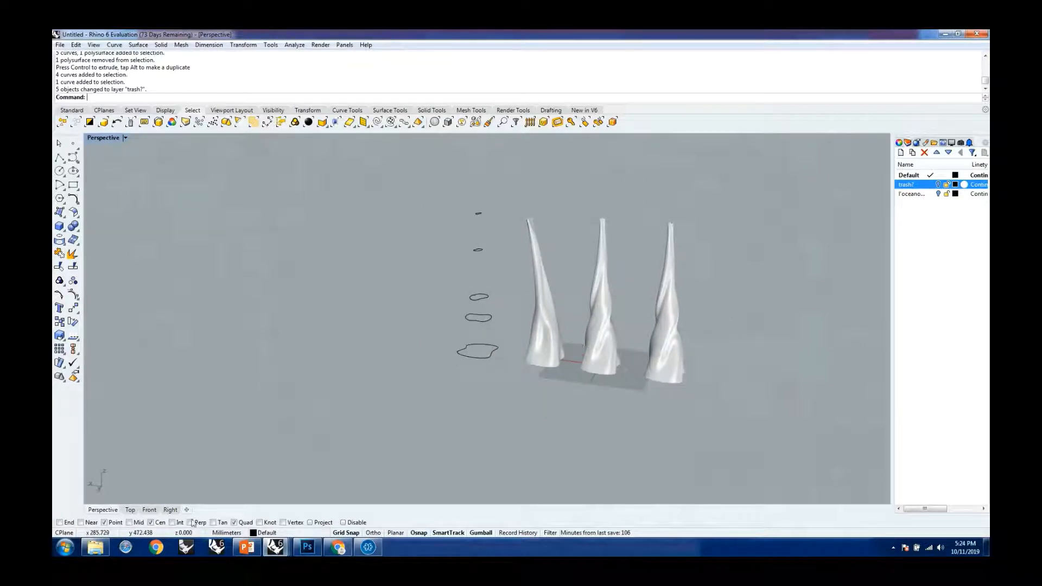
# Check the attendee and staff lists in the webinar window and return to Rhino
pyautogui.click(364, 548)
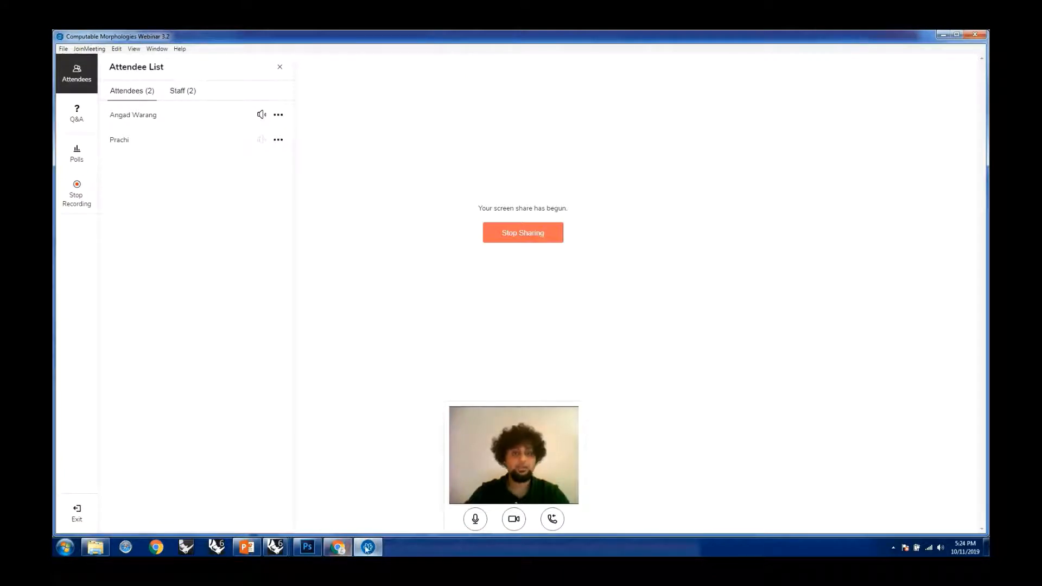
pyautogui.click(275, 547)
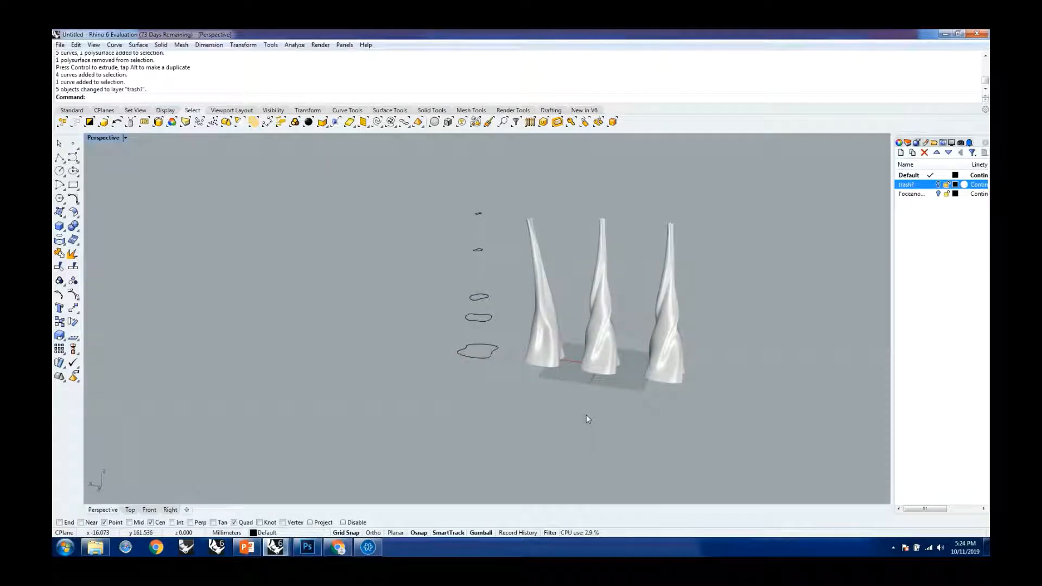
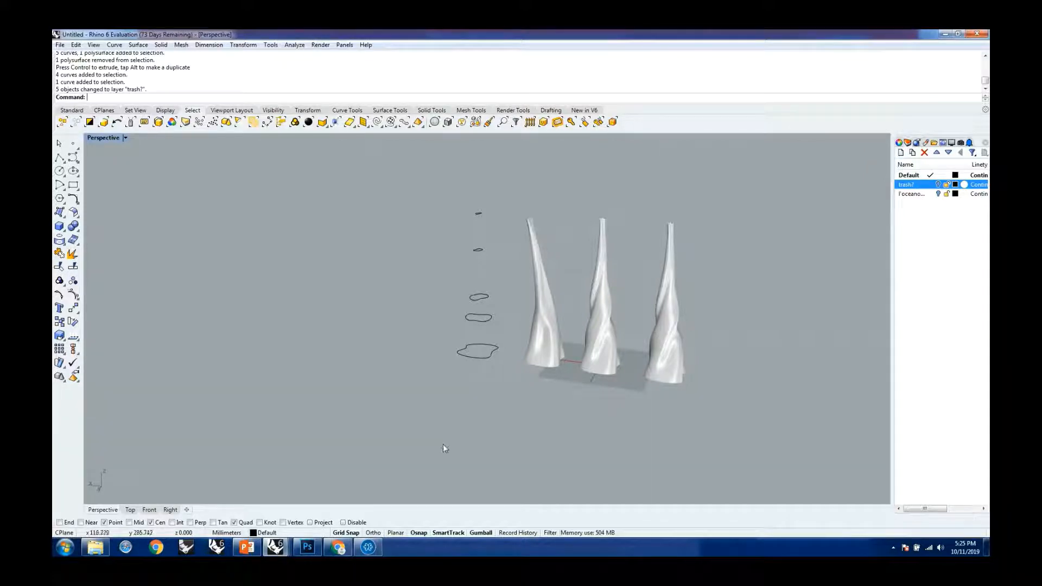
pyautogui.click(343, 550)
pyautogui.click(343, 550)
pyautogui.click(369, 545)
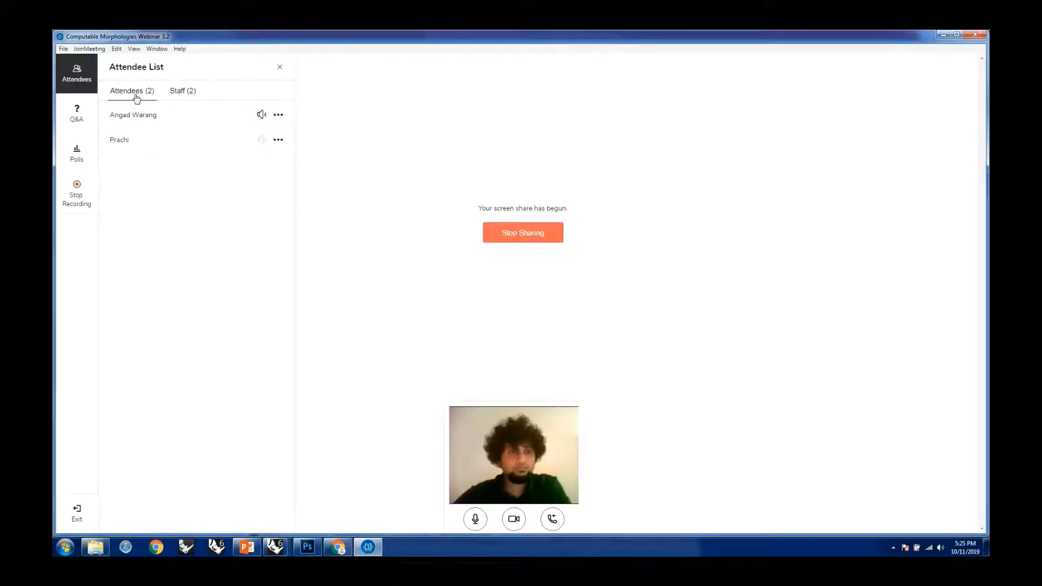
pyautogui.click(181, 91)
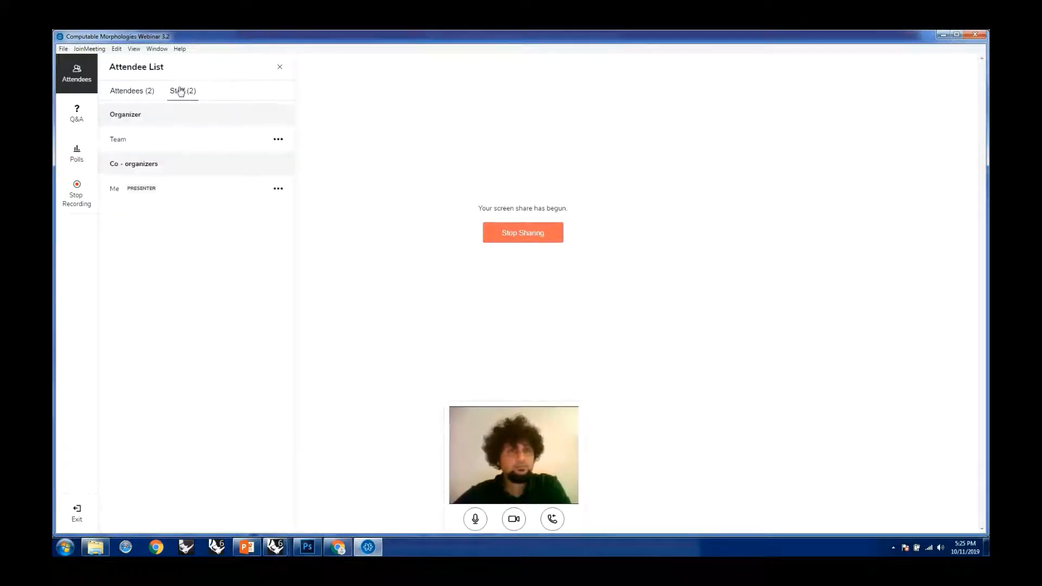
pyautogui.click(143, 94)
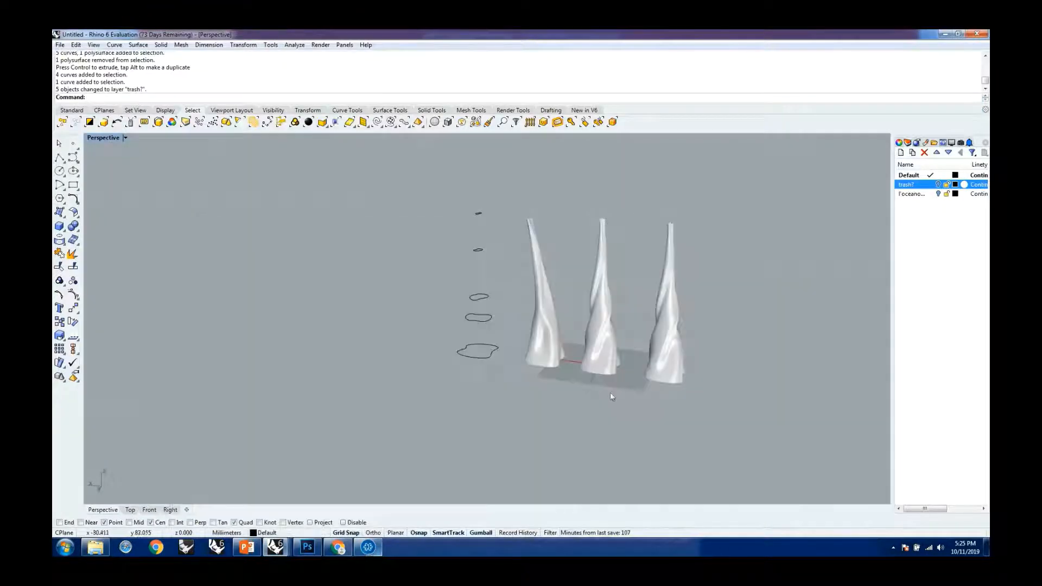
# Compare the three forms in the Perspective view and display them in Arctic mode
pyautogui.moveTo(674, 363); pyautogui.dragTo(697, 277, button='right')
pyautogui.scroll(3, 701, 292)
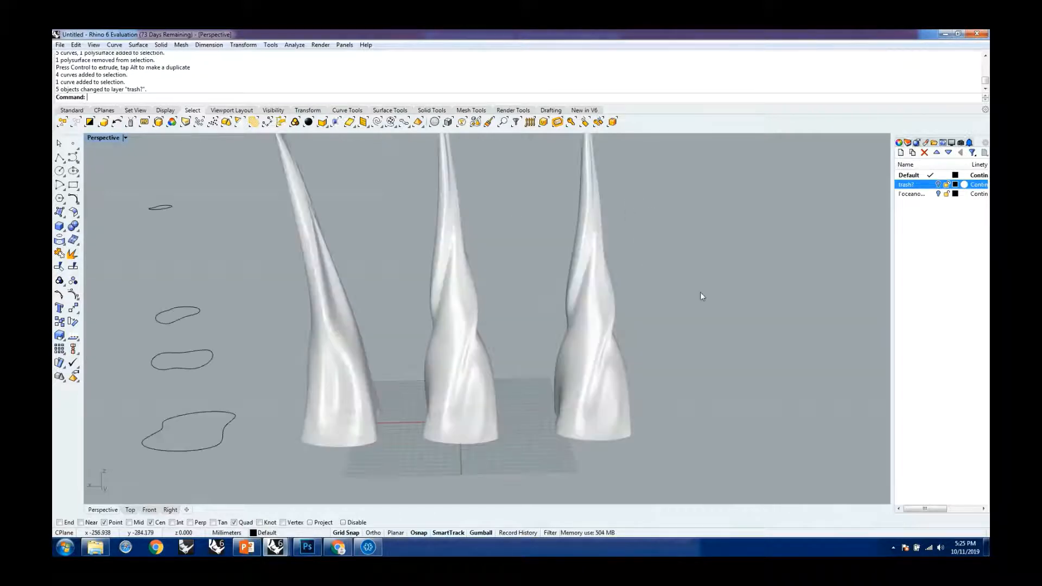
pyautogui.scroll(-2, 636, 322)
pyautogui.scroll(1, 635, 321)
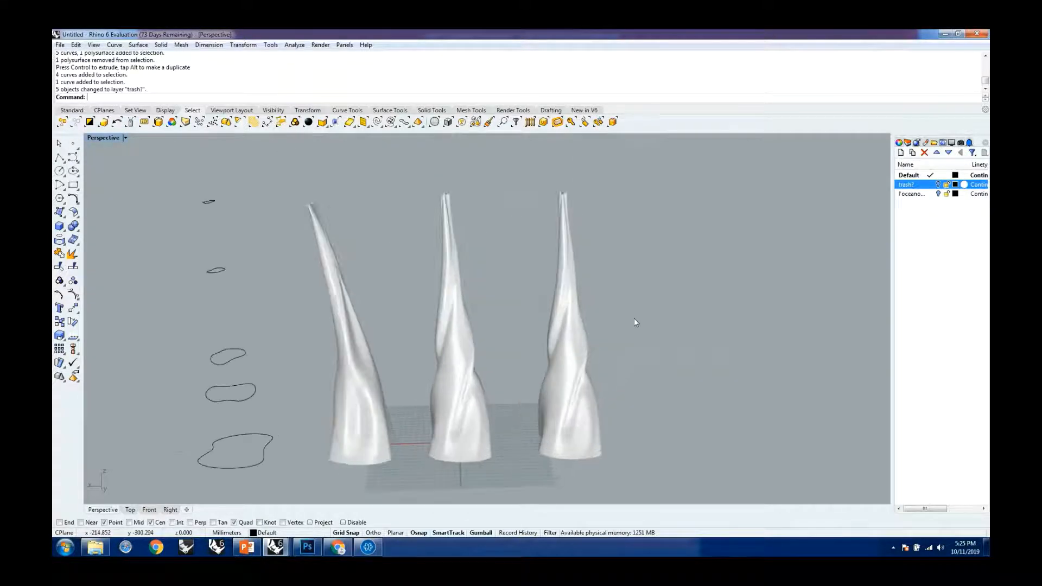
pyautogui.scroll(-4, 493, 266)
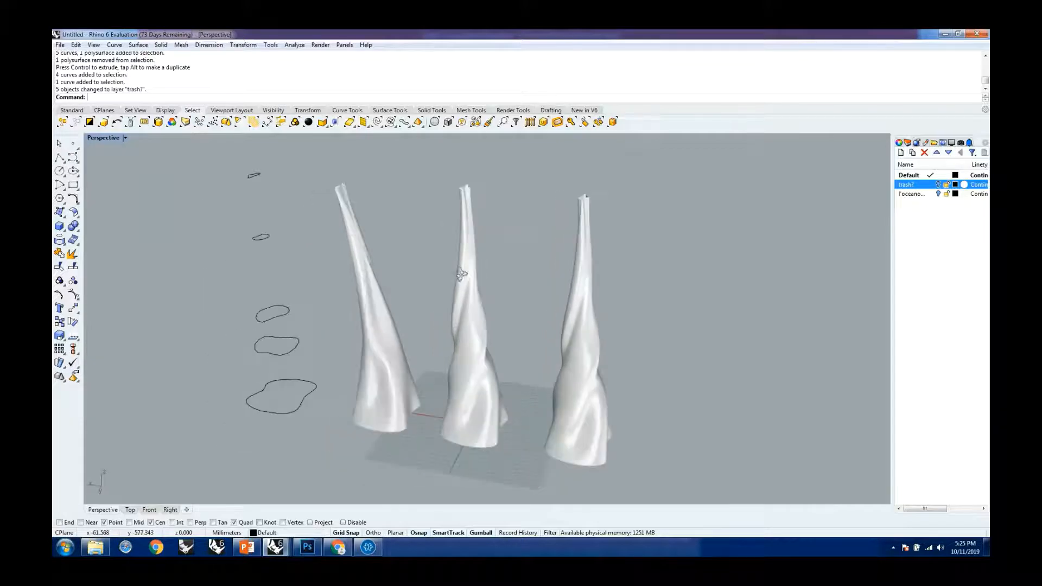
pyautogui.moveTo(497, 275); pyautogui.dragTo(403, 226, button='right')
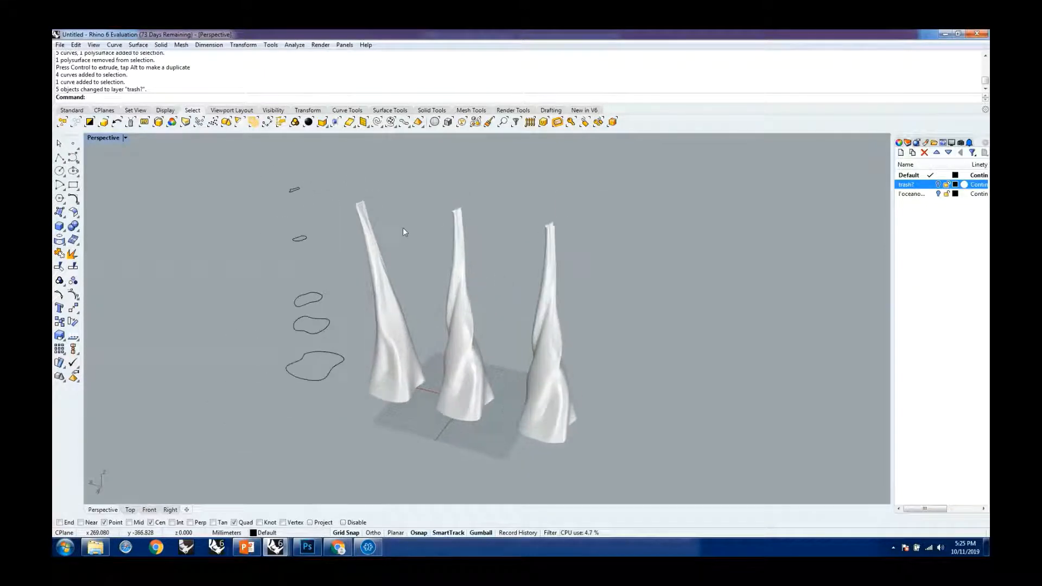
pyautogui.click(126, 138)
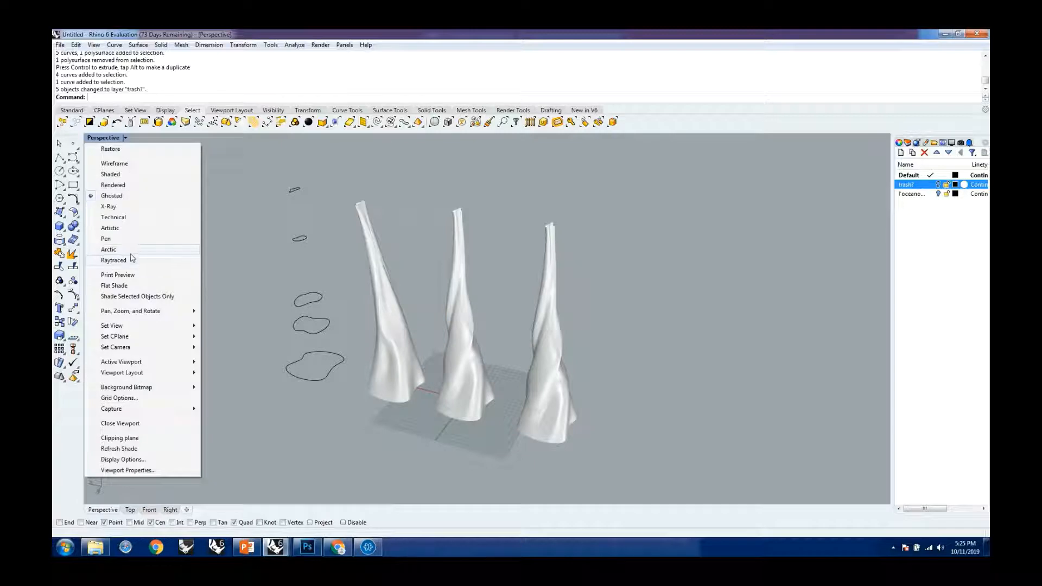
pyautogui.click(131, 252)
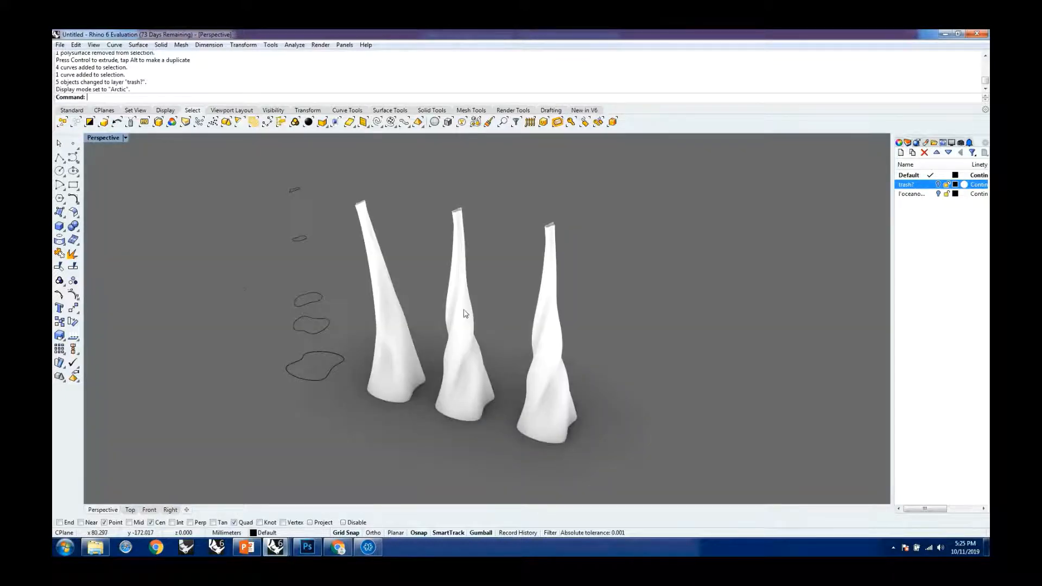
pyautogui.moveTo(464, 313)
pyautogui.mouseDown(button='right')
pyautogui.moveTo(538, 296)
pyautogui.moveTo(477, 305)
pyautogui.mouseUp(button='right')
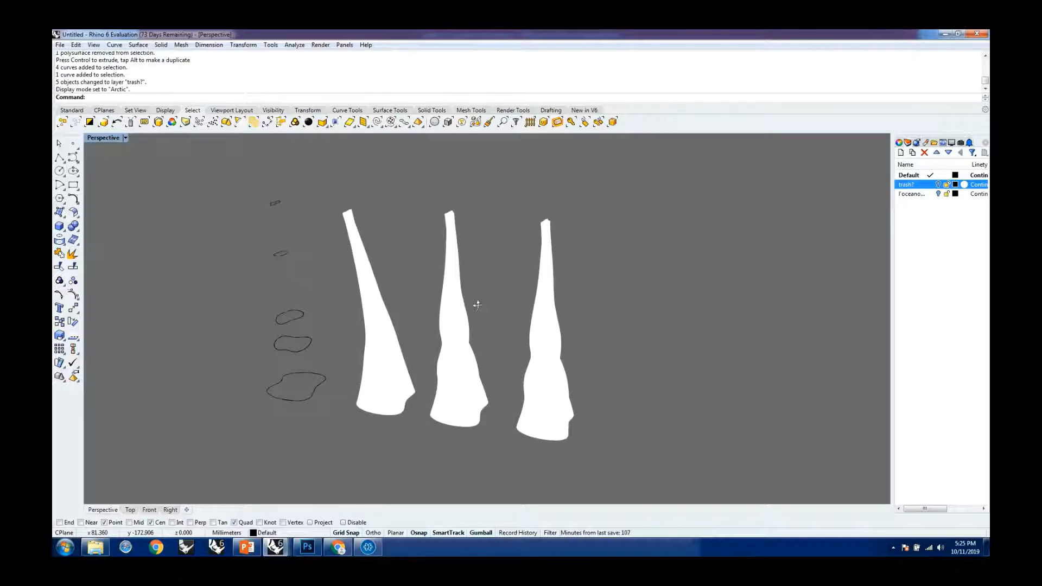
# Switch the Perspective view to Pen display mode and set its solid background color to White
pyautogui.click(124, 137)
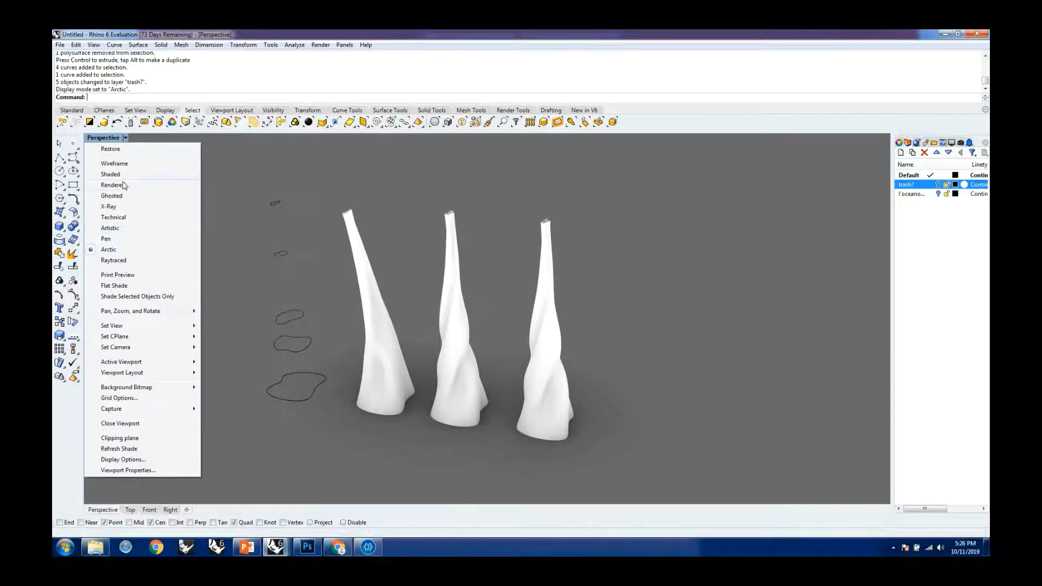
pyautogui.click(107, 239)
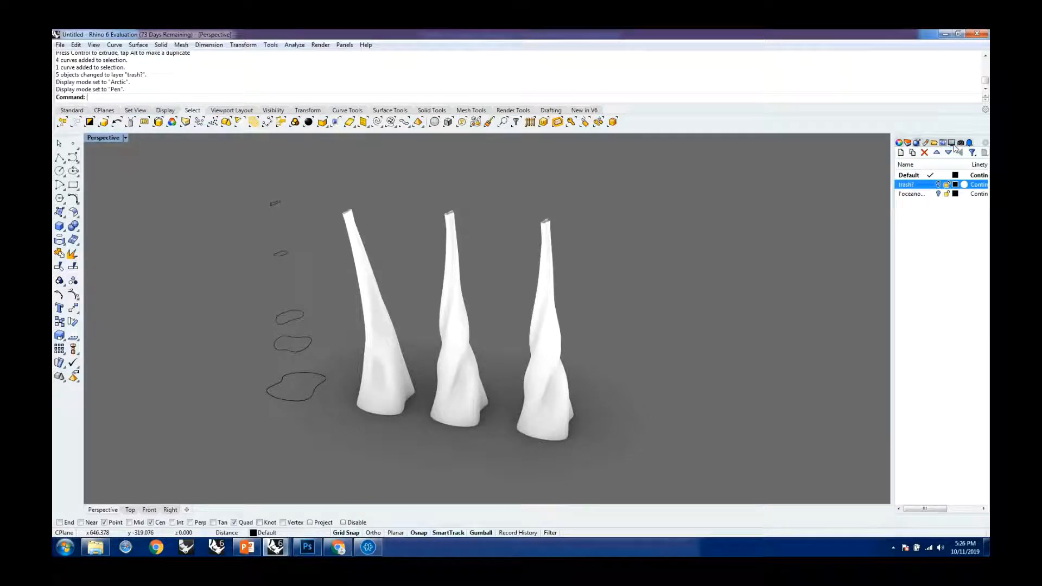
pyautogui.click(953, 143)
pyautogui.click(964, 196)
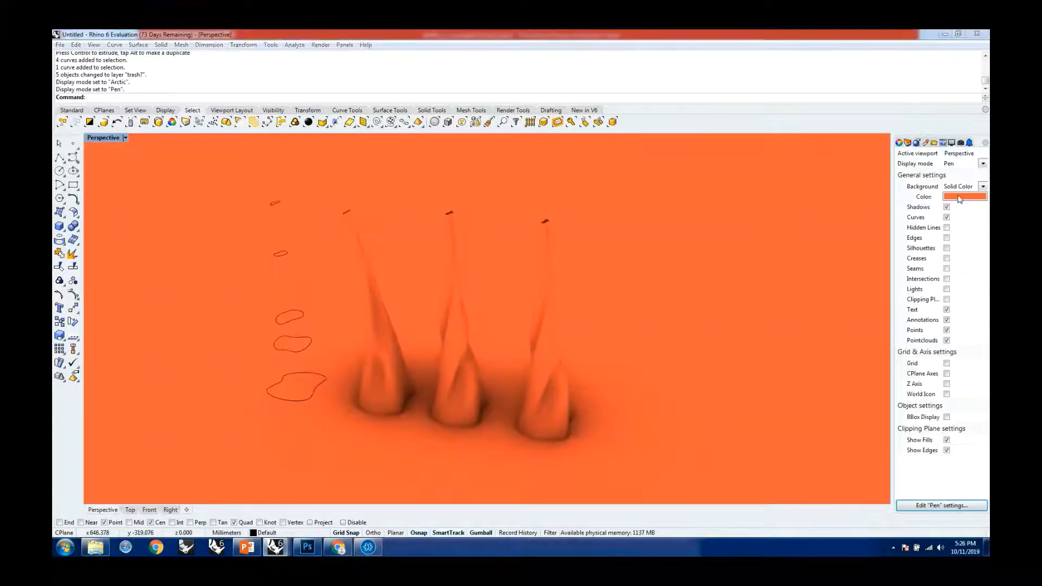
pyautogui.click(711, 176)
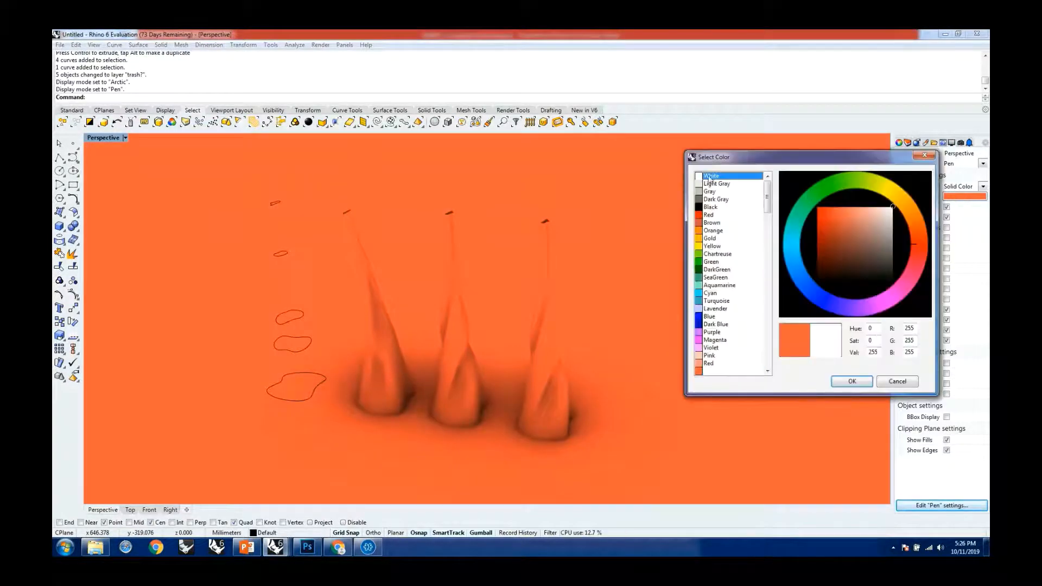
pyautogui.click(853, 381)
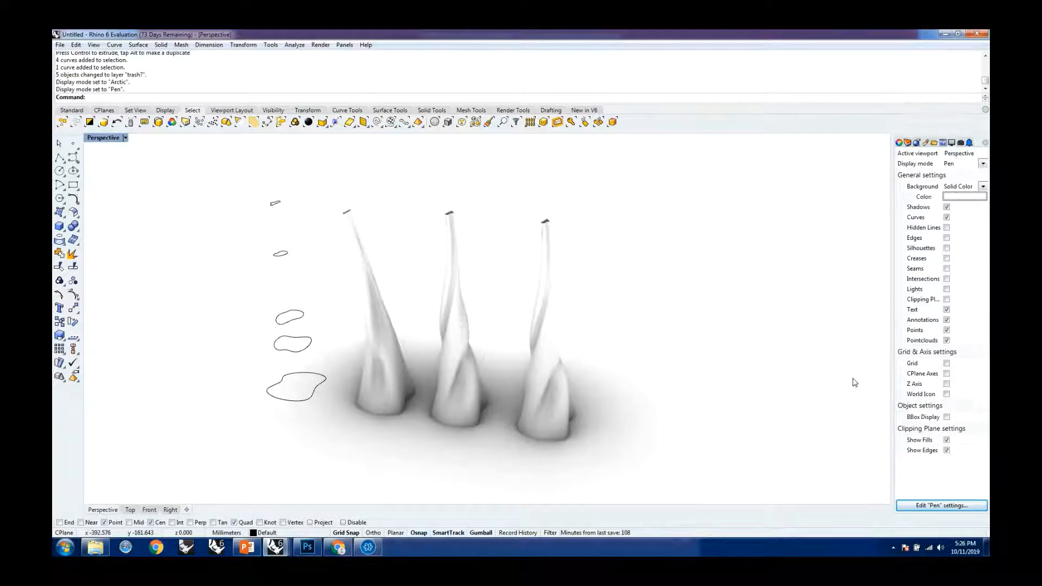
# Return the Perspective view to Arctic display mode and check the webinar window's attendee list
pyautogui.click(125, 138)
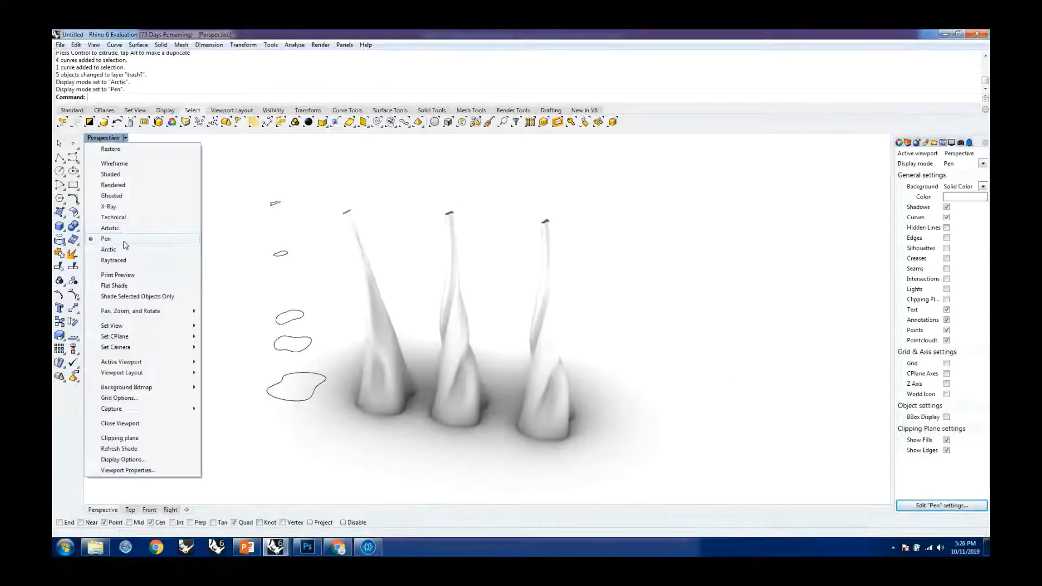
pyautogui.click(126, 252)
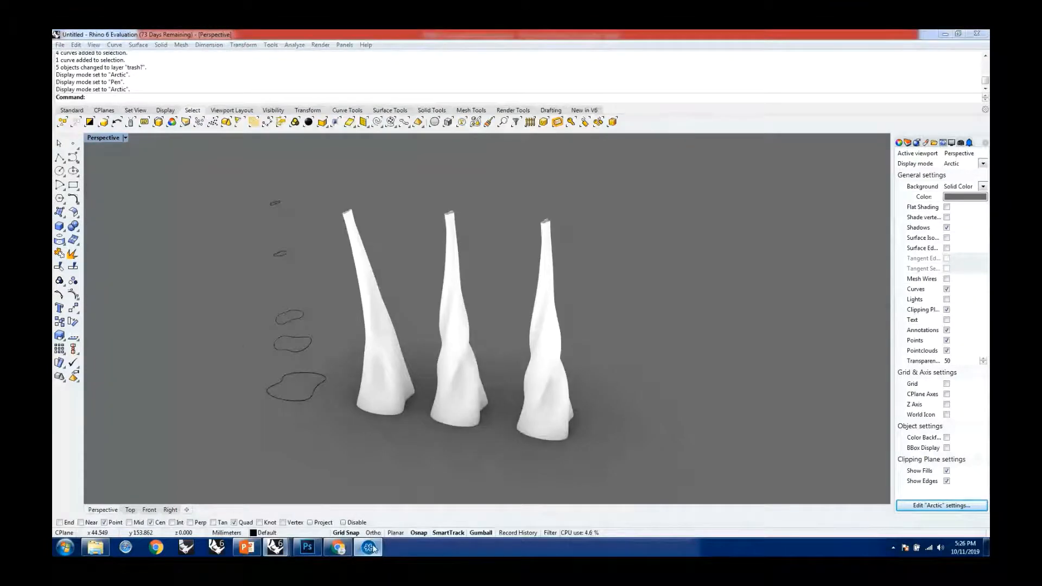
pyautogui.click(371, 547)
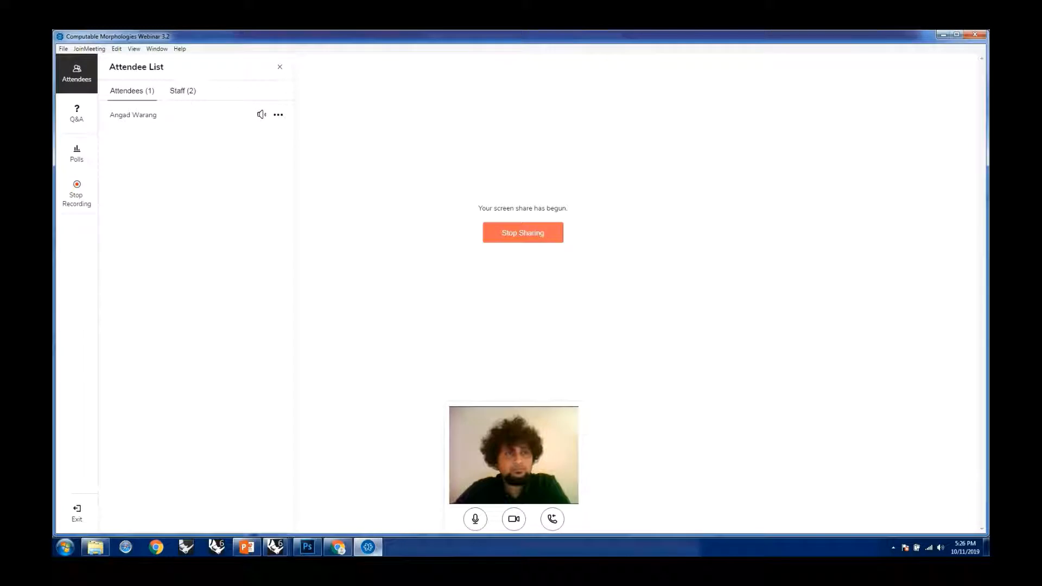
pyautogui.click(369, 548)
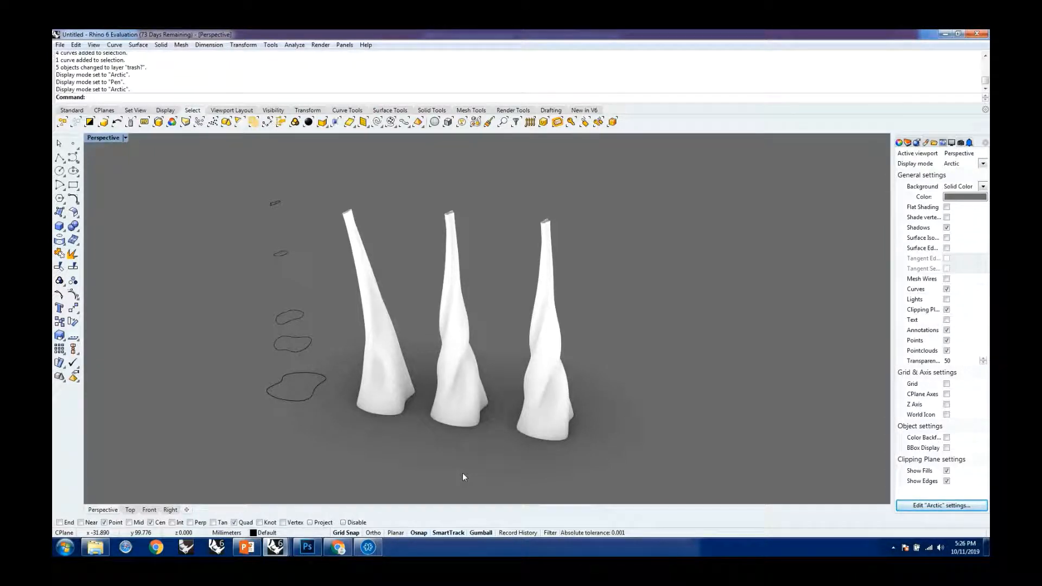
pyautogui.moveTo(617, 333); pyautogui.dragTo(612, 337, button='right')
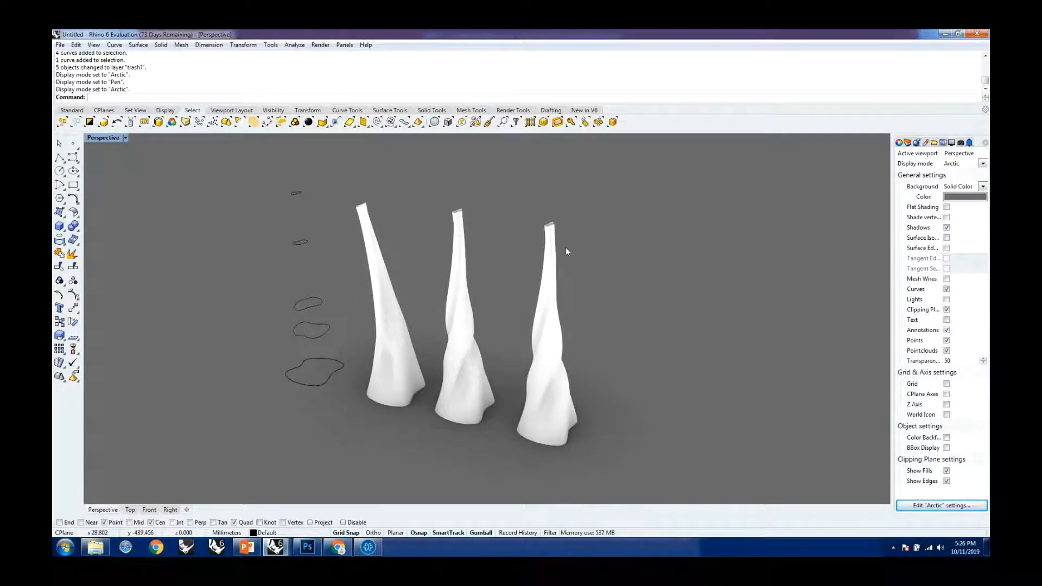
# Set the Perspective view's display mode to Ghosted and frame the lower parts of the three forms closely
pyautogui.click(125, 138)
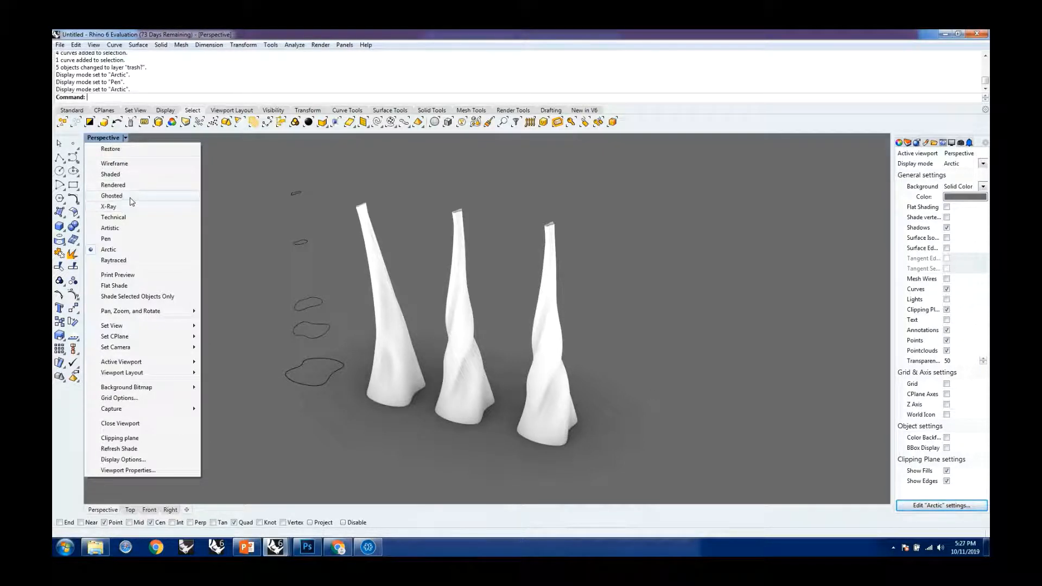
pyautogui.click(114, 195)
pyautogui.moveTo(487, 301)
pyautogui.mouseDown(button='right')
pyautogui.moveTo(541, 326)
pyautogui.moveTo(537, 341)
pyautogui.mouseUp(button='right')
pyautogui.scroll(6, 538, 342)
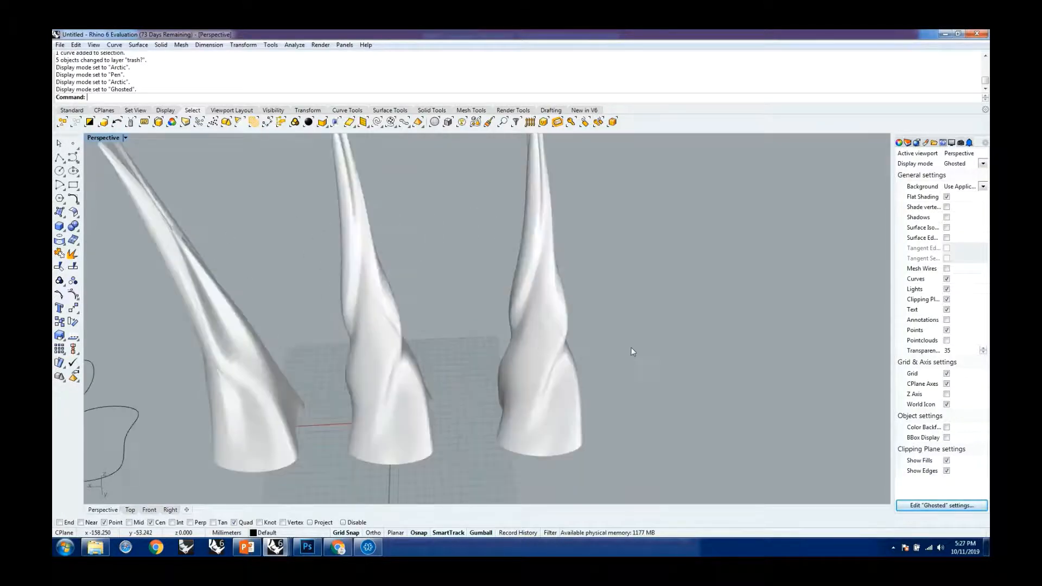
# Examine the three twisted forms from several angles and distances in the Ghosted Perspective view
pyautogui.moveTo(633, 351); pyautogui.dragTo(545, 282, button='right')
pyautogui.scroll(-6, 545, 283)
pyautogui.scroll(-2, 559, 297)
pyautogui.scroll(4, 564, 298)
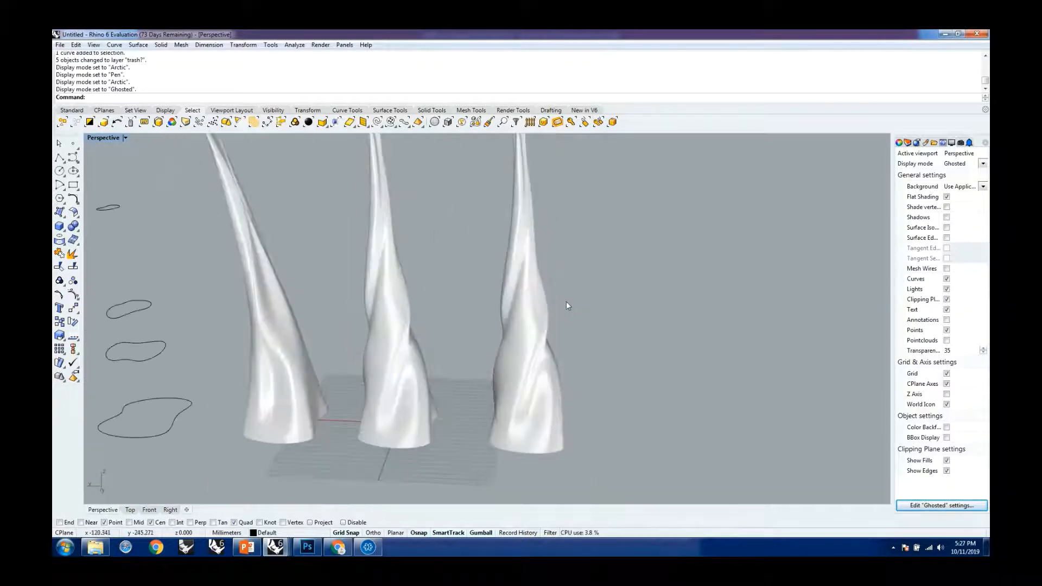
pyautogui.click(516, 348)
pyautogui.scroll(-5, 516, 348)
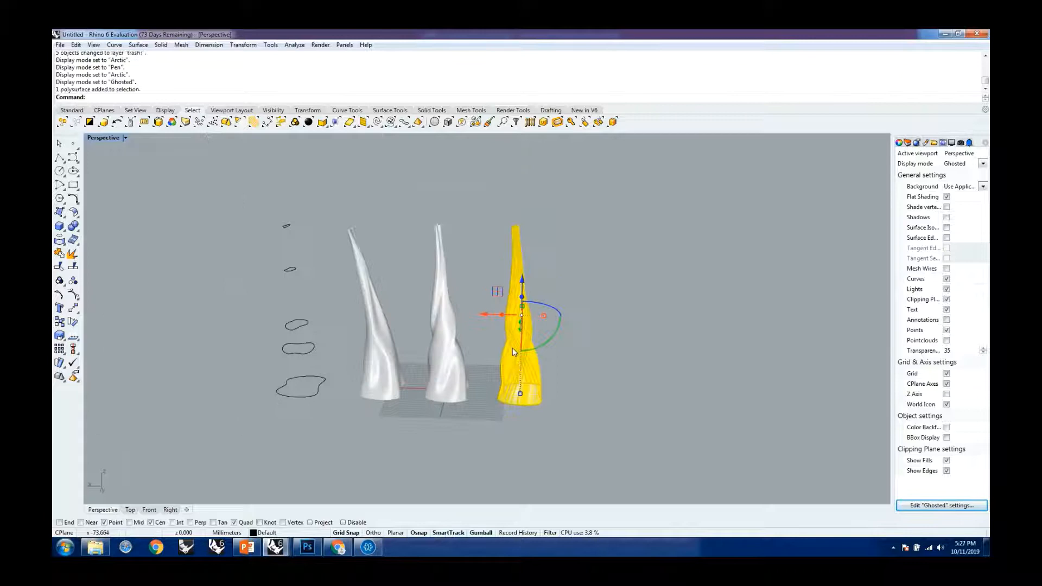
pyautogui.click(615, 346)
pyautogui.moveTo(531, 318); pyautogui.dragTo(522, 334, button='right')
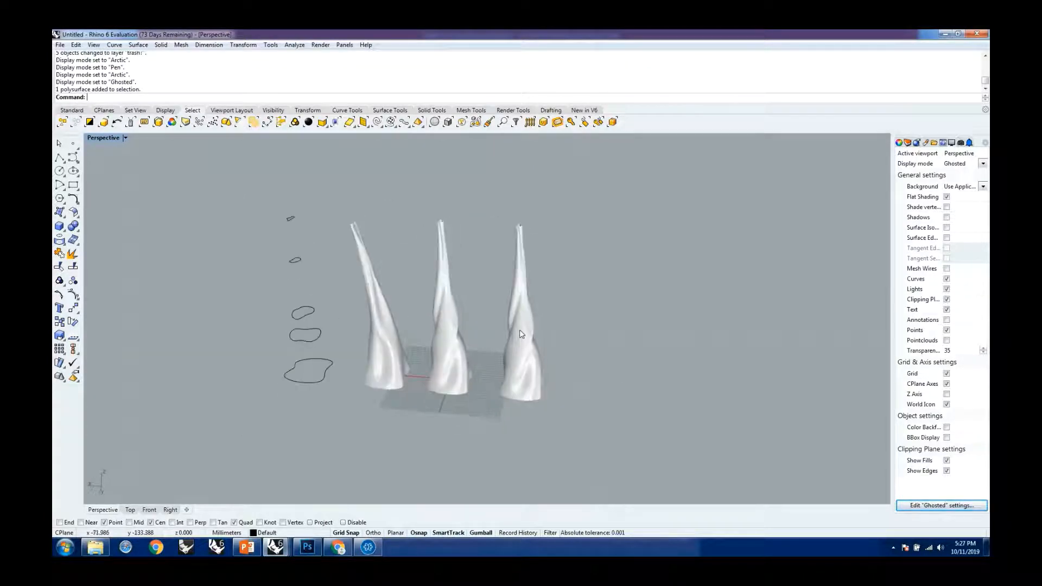
pyautogui.scroll(3, 521, 337)
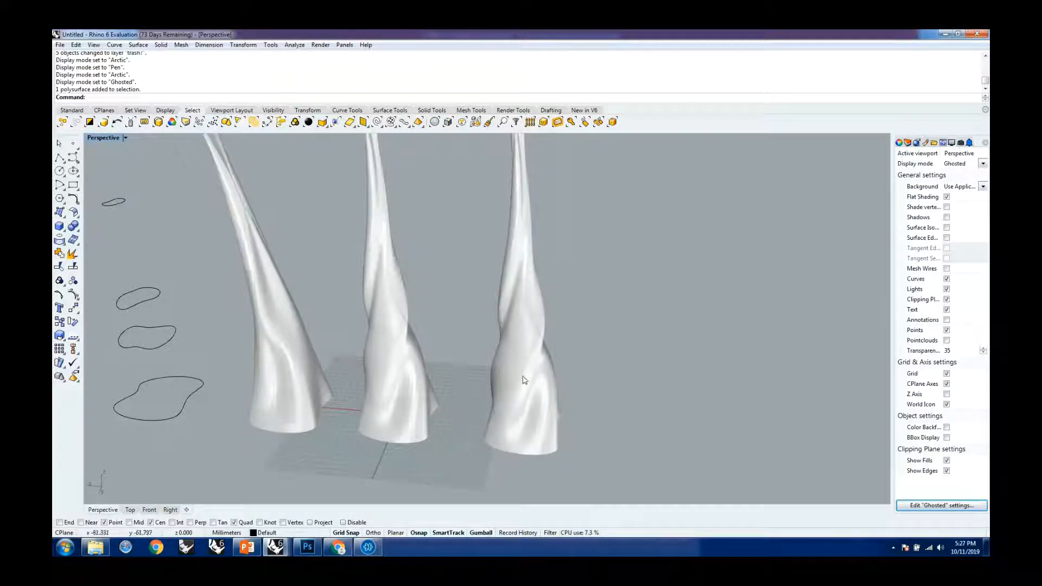
pyautogui.scroll(-7, 497, 411)
pyautogui.scroll(6, 523, 363)
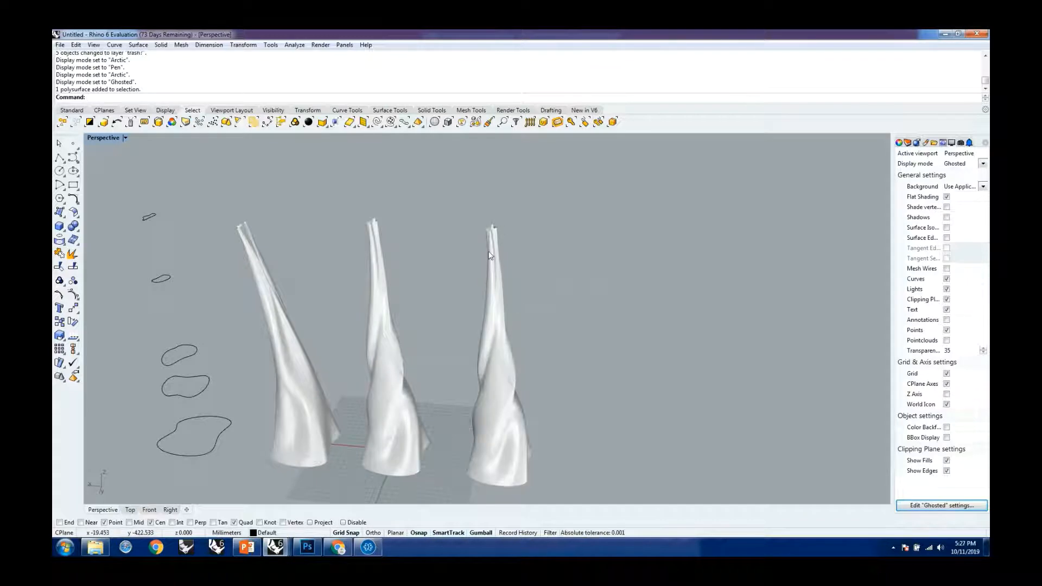
# Inspect the open tip and the full height of the upright form farthest from the profile curves
pyautogui.scroll(5, 491, 231)
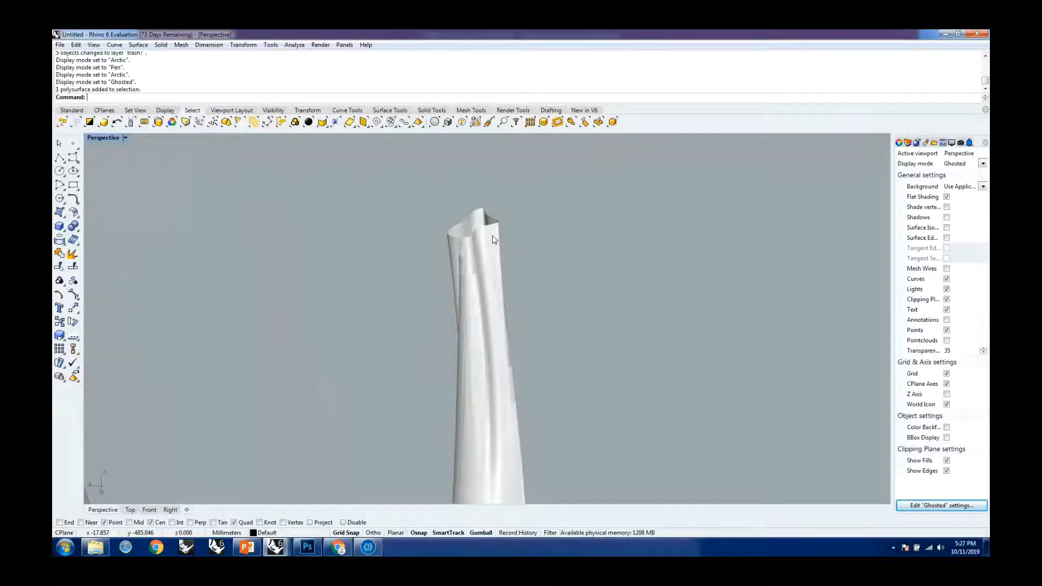
pyautogui.scroll(-5, 491, 236)
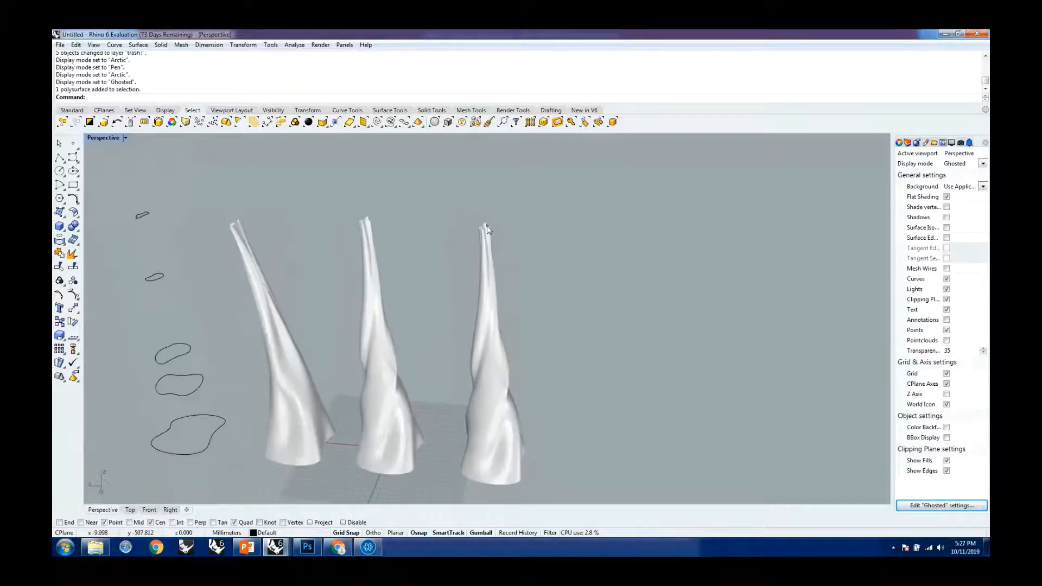
pyautogui.moveTo(482, 386); pyautogui.dragTo(552, 397, button='right')
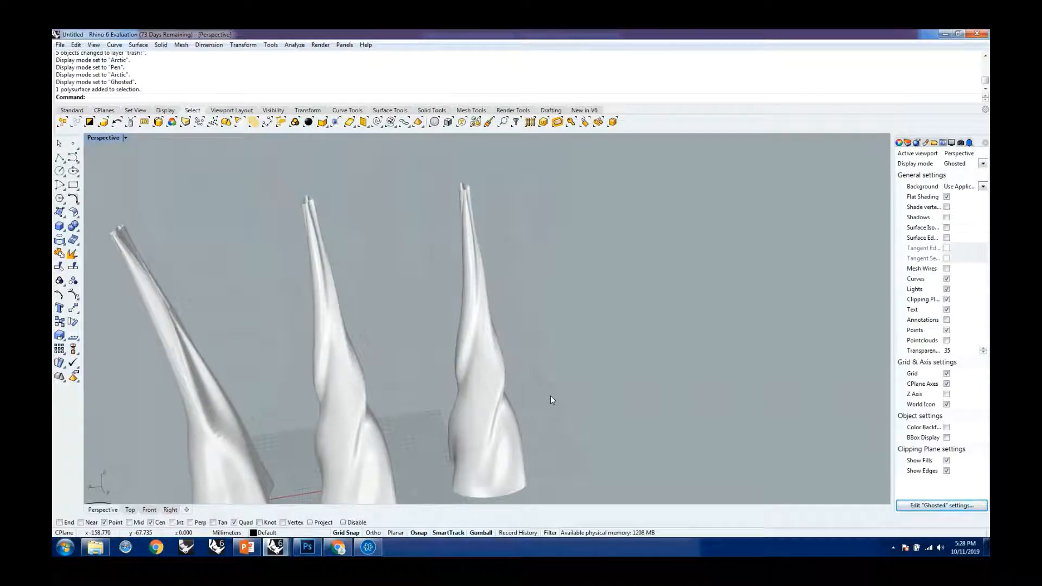
pyautogui.scroll(-4, 524, 397)
pyautogui.moveTo(525, 397); pyautogui.dragTo(544, 417, button='right')
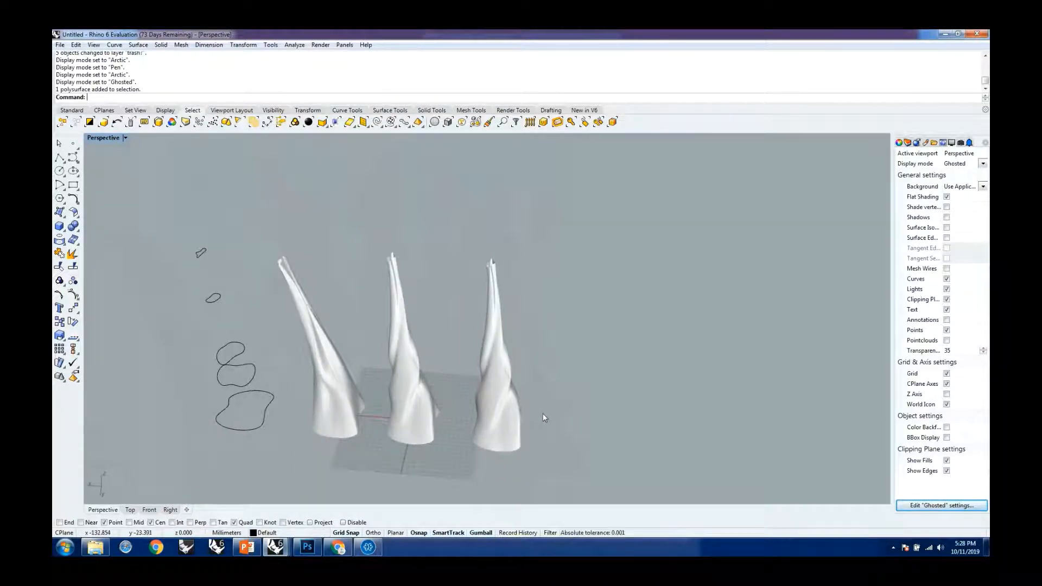
pyautogui.click(512, 415)
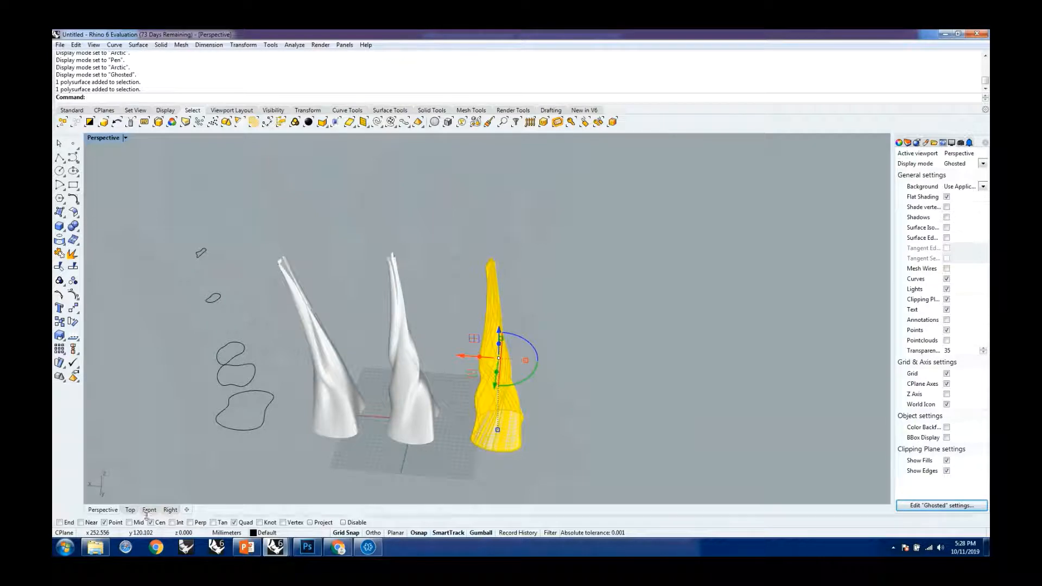
pyautogui.click(580, 445)
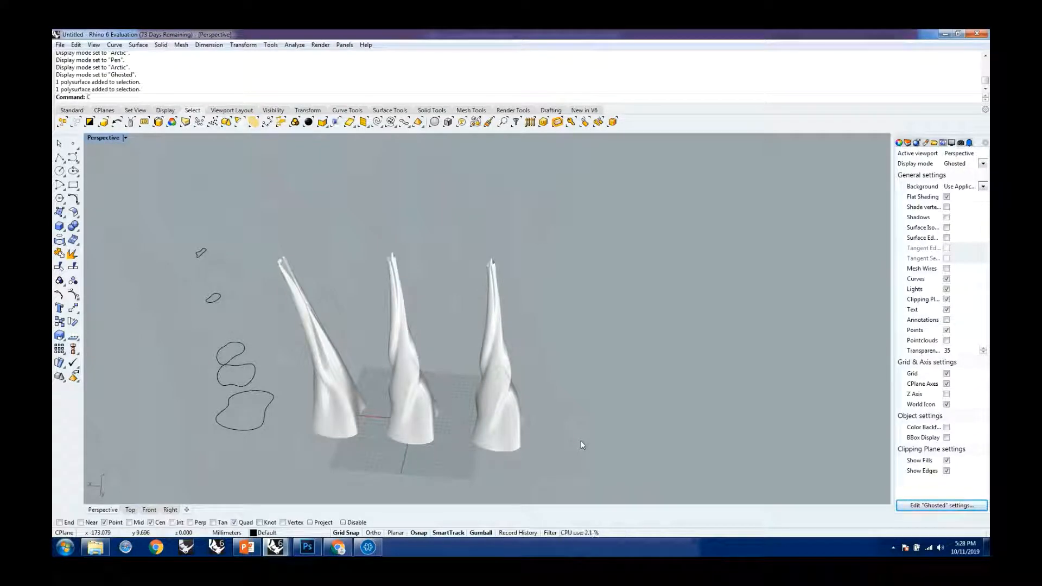
# Start the Contour command on the upright form farthest from the profile curves
pyautogui.write('Contour')
pyautogui.press('Return')
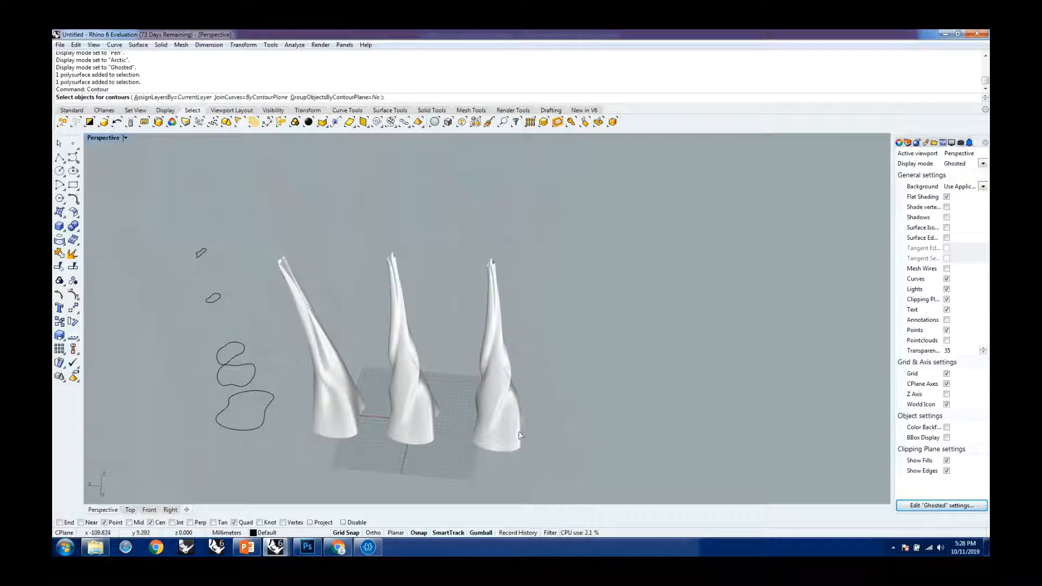
pyautogui.click(505, 412)
pyautogui.press('Return')
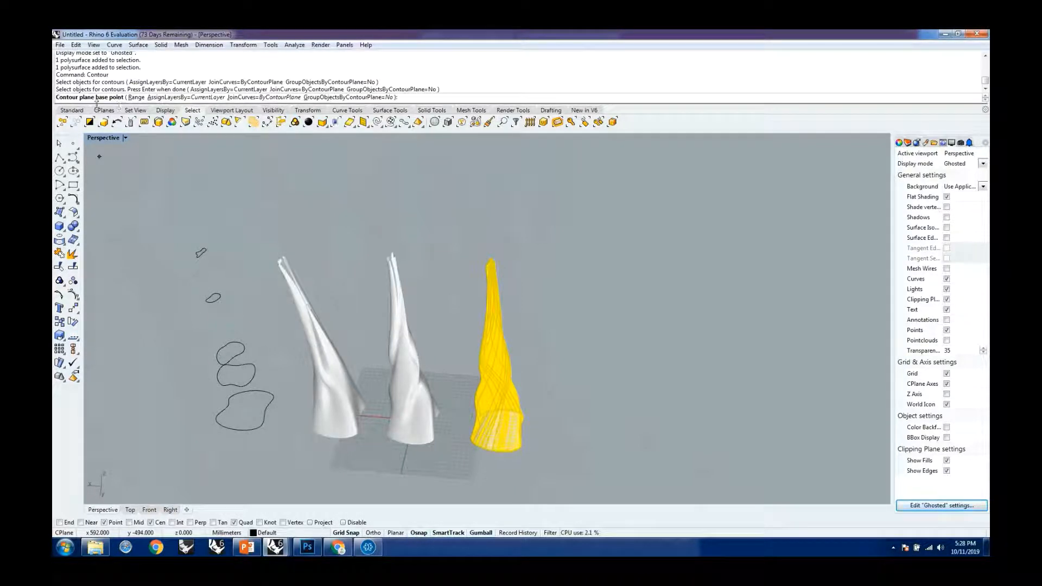
# In the Front view, set the contour plane base point beside the selected tower, level with its base
pyautogui.scroll(3, 498, 436)
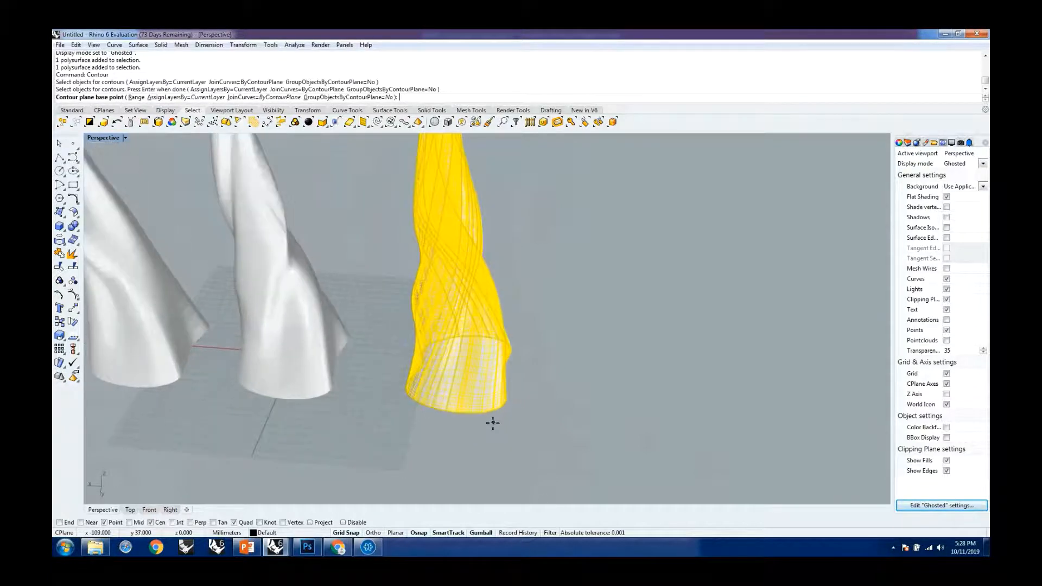
pyautogui.scroll(3, 409, 456)
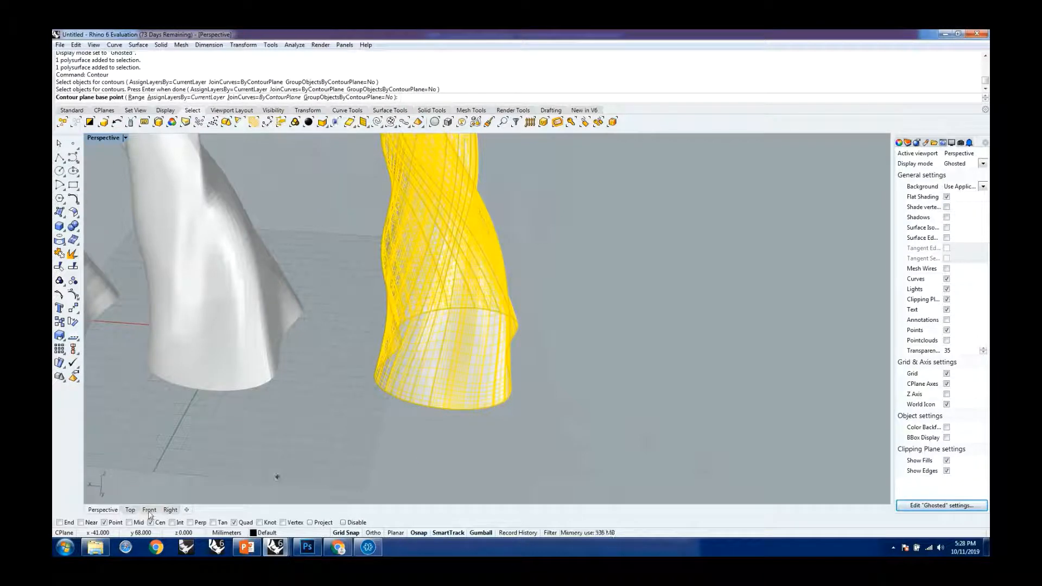
pyautogui.click(149, 511)
pyautogui.scroll(4, 487, 434)
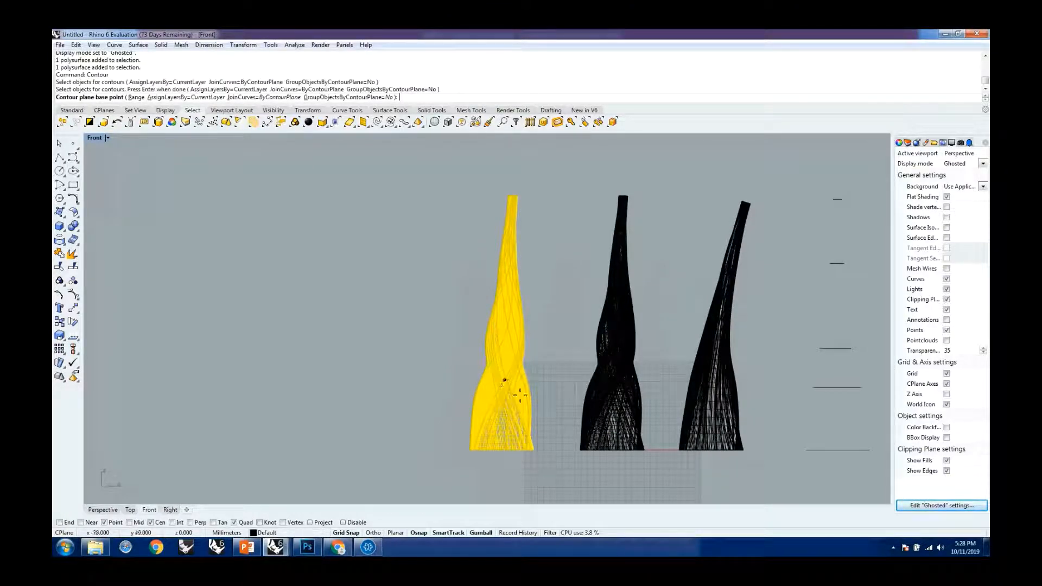
pyautogui.scroll(2, 545, 449)
pyautogui.scroll(3, 545, 449)
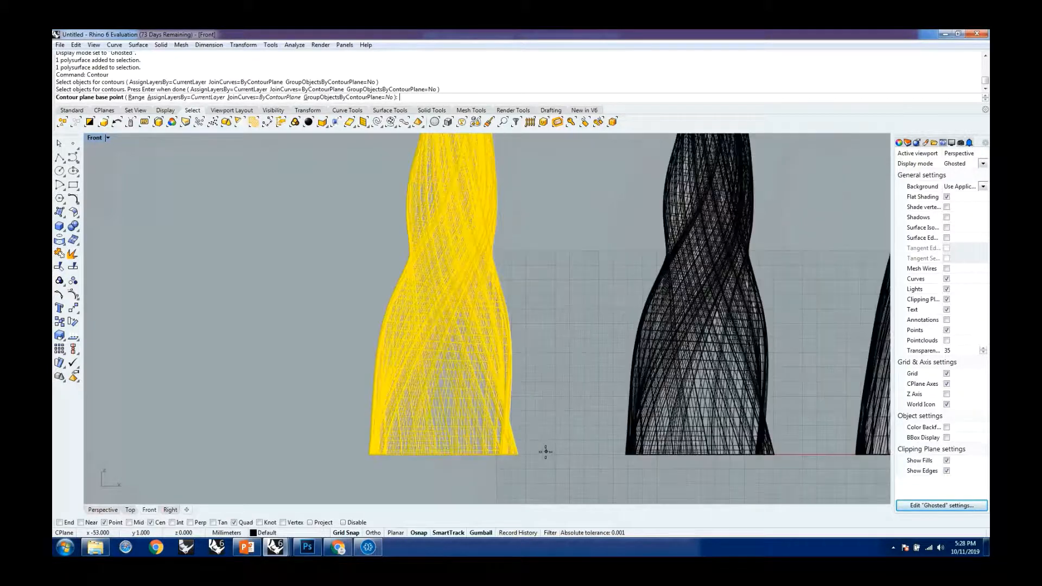
pyautogui.scroll(2, 543, 451)
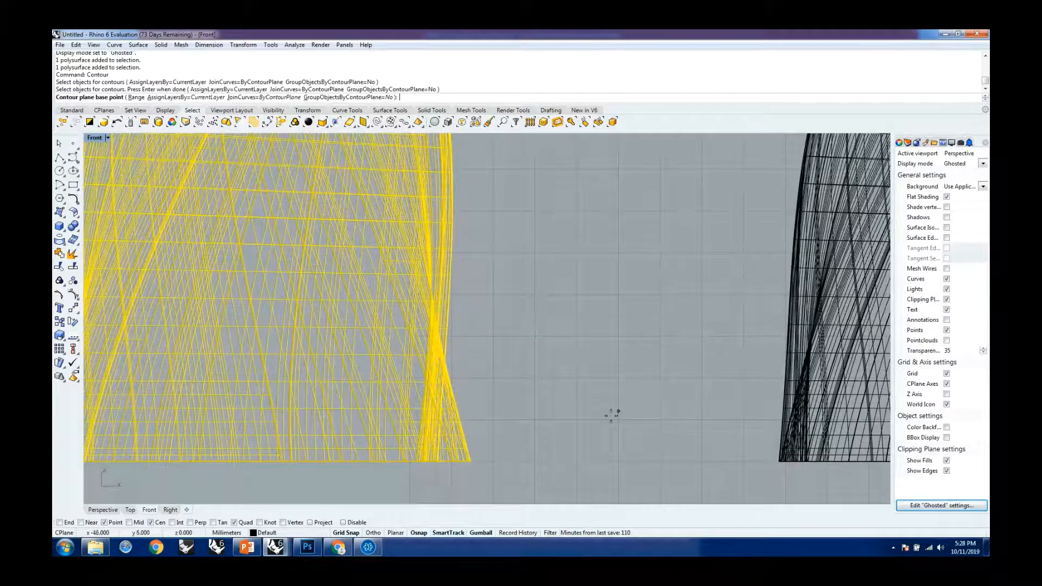
pyautogui.click(535, 460)
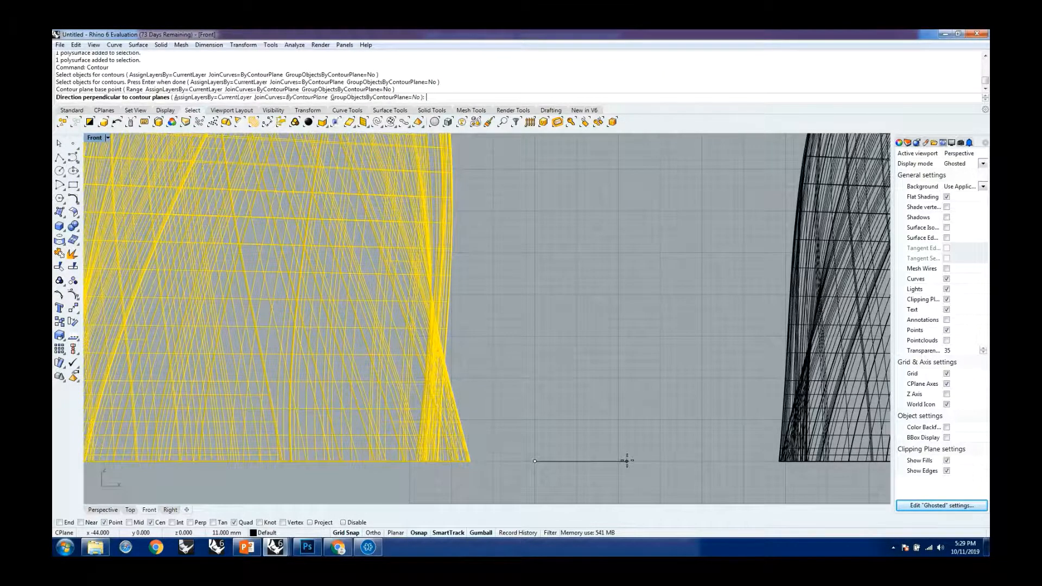
# Turn on Ortho, set the contour direction vertically upward and generate contours of the tower spaced 4 mm apart
pyautogui.scroll(-5, 627, 460)
pyautogui.scroll(-6, 621, 463)
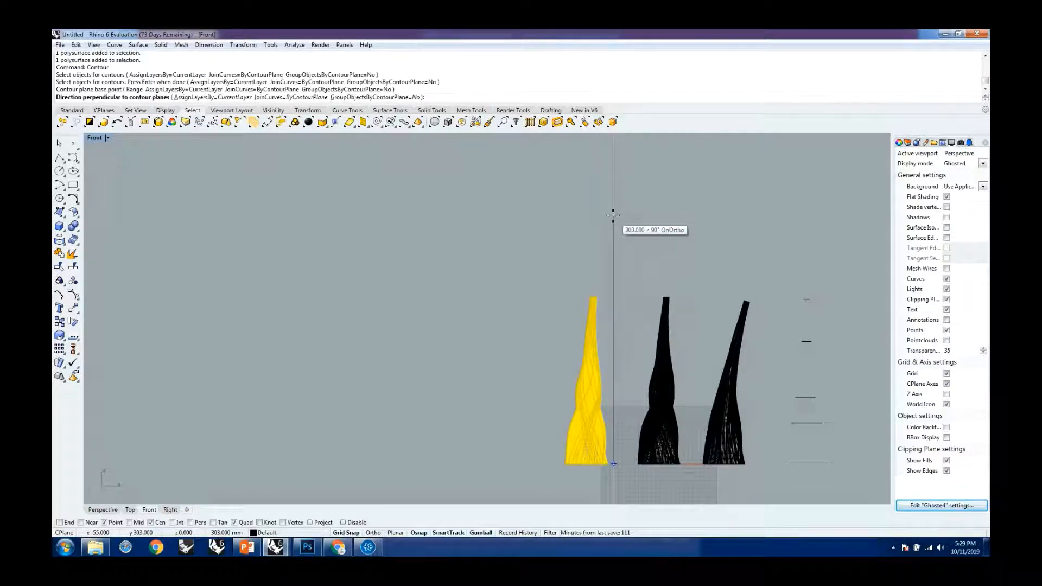
pyautogui.press('F8')
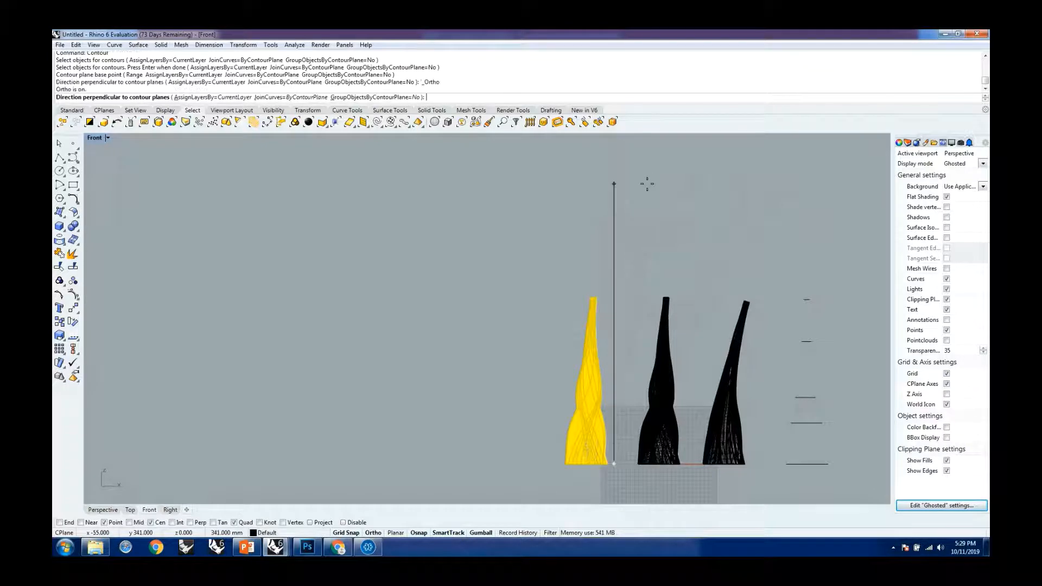
pyautogui.click(574, 201)
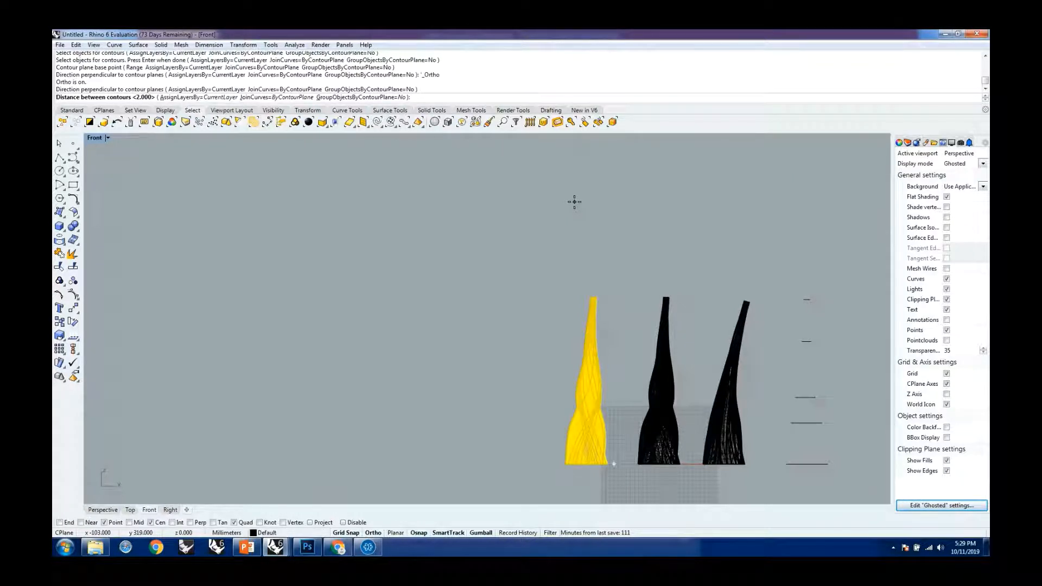
pyautogui.write('4')
pyautogui.press('Return')
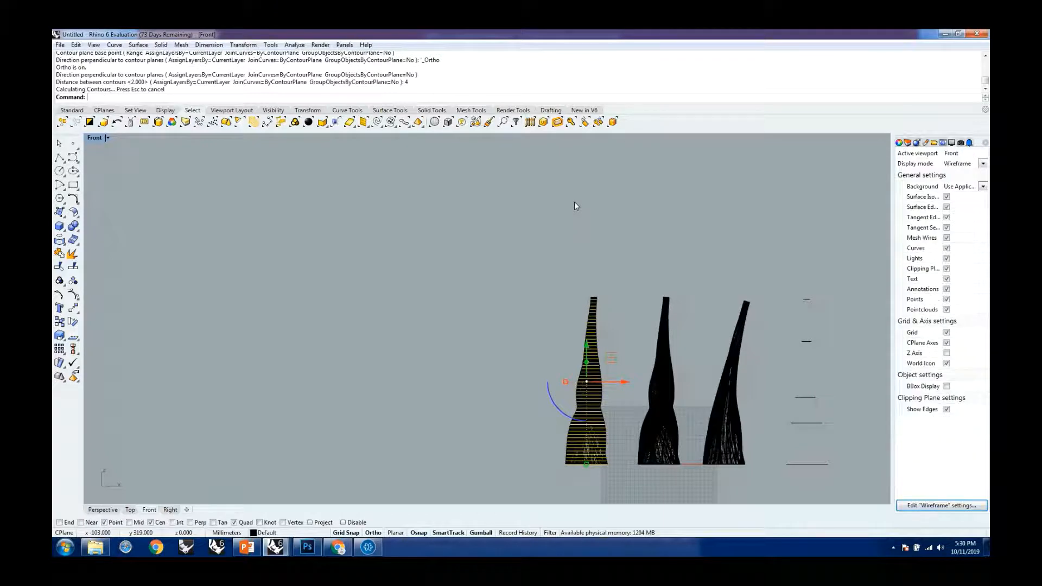
# Return to the Perspective view and create a new layer named "contour curves"
pyautogui.click(103, 510)
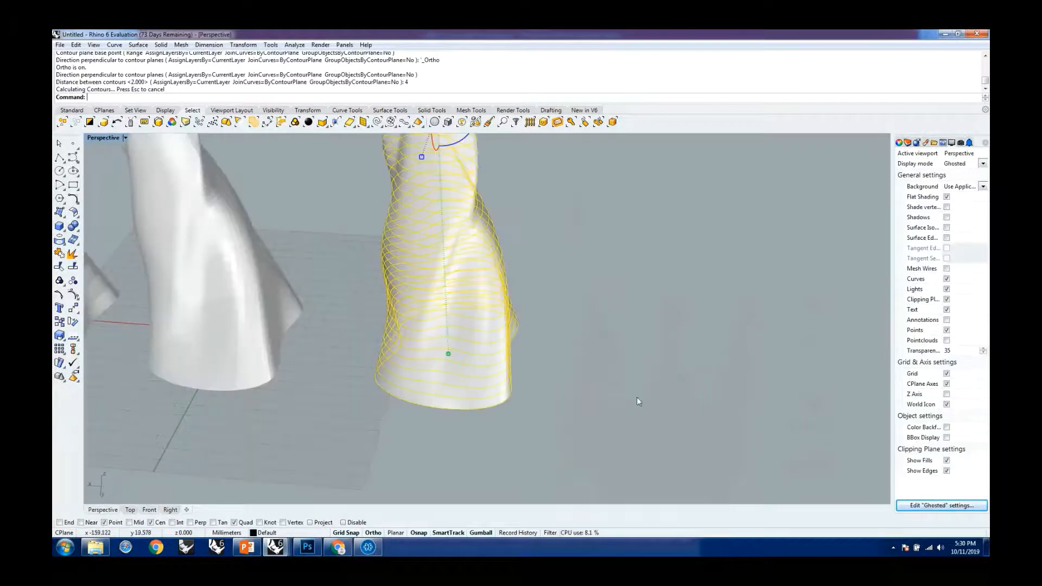
pyautogui.scroll(-2, 626, 233)
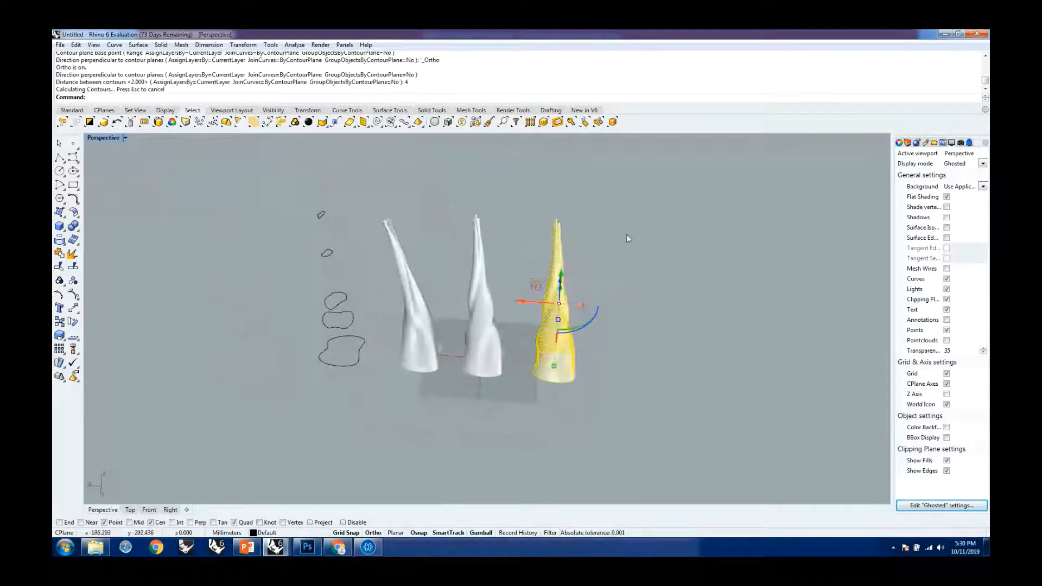
pyautogui.scroll(5, 545, 251)
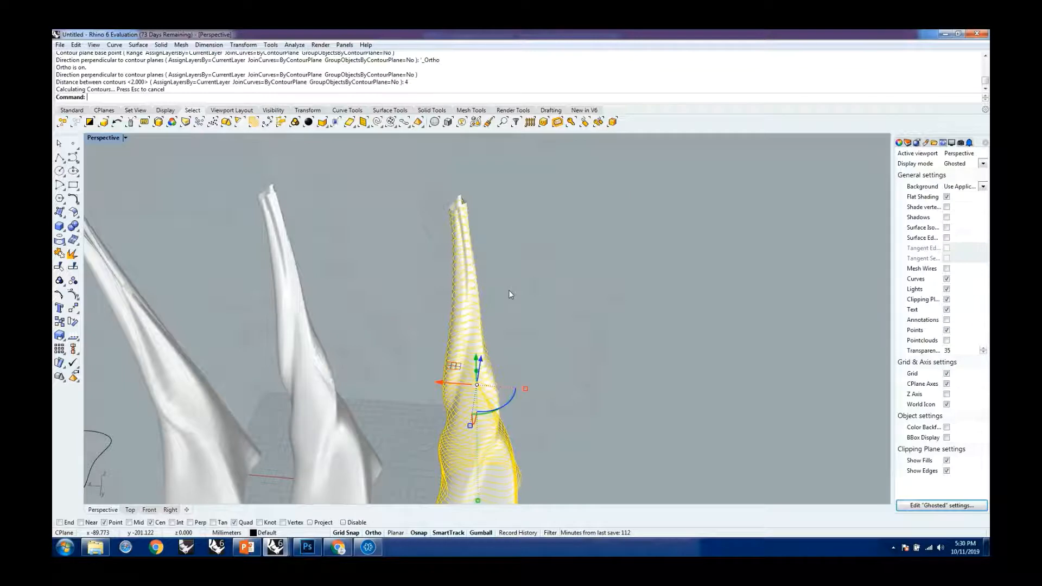
pyautogui.scroll(-3, 509, 290)
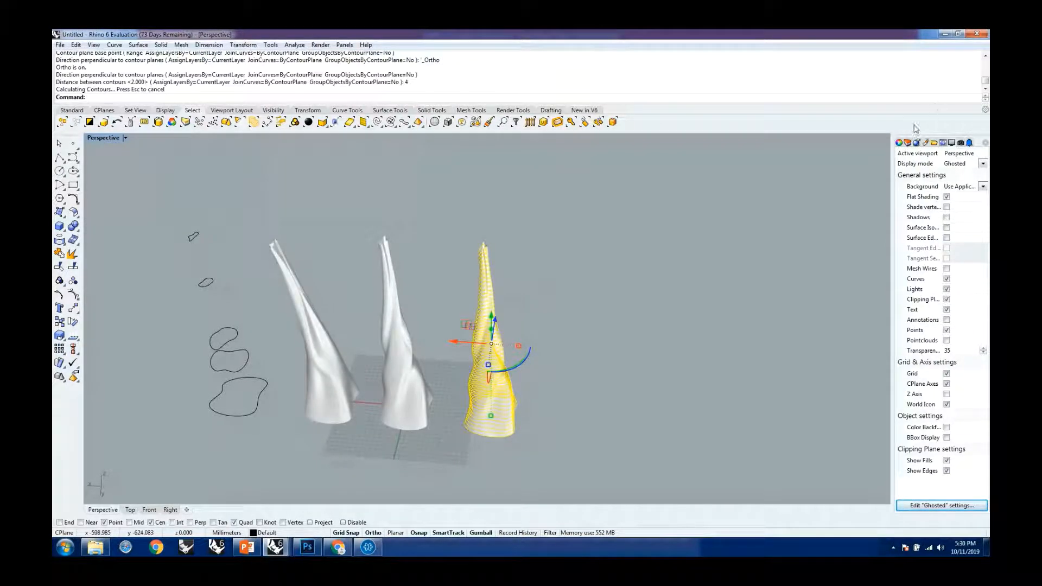
pyautogui.click(908, 142)
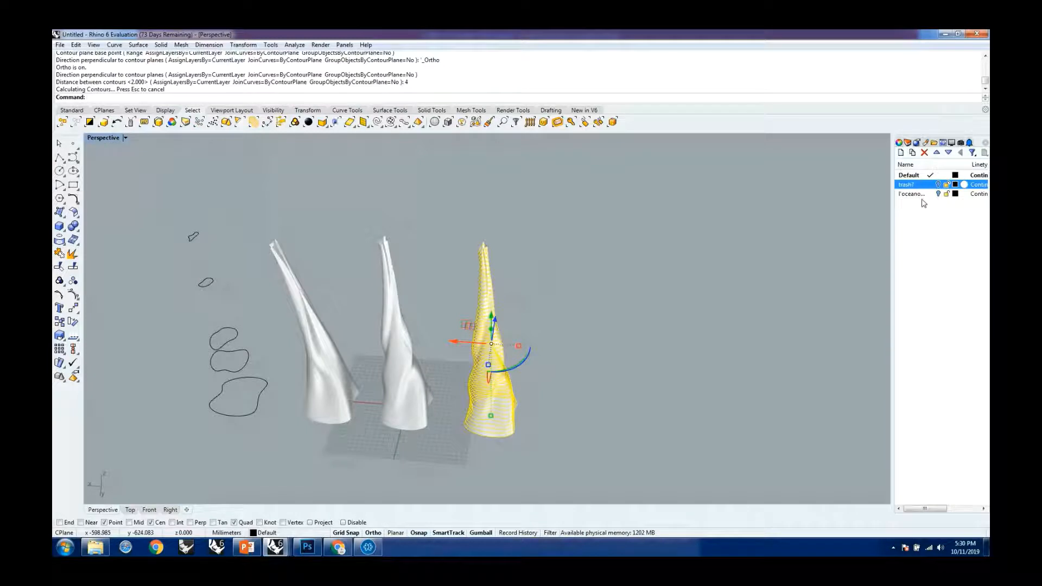
pyautogui.click(927, 216)
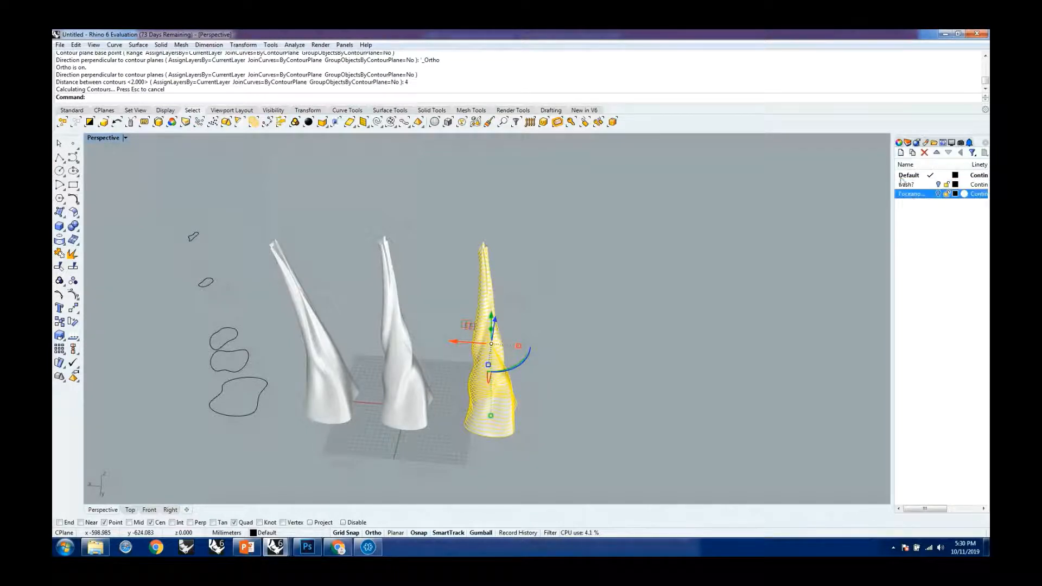
pyautogui.click(901, 152)
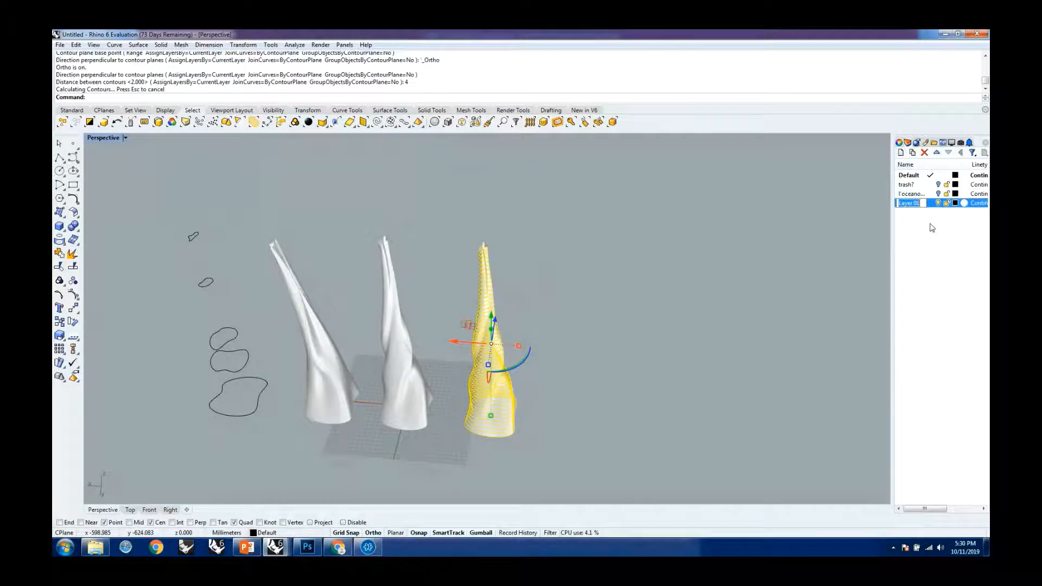
pyautogui.write('contour cut')
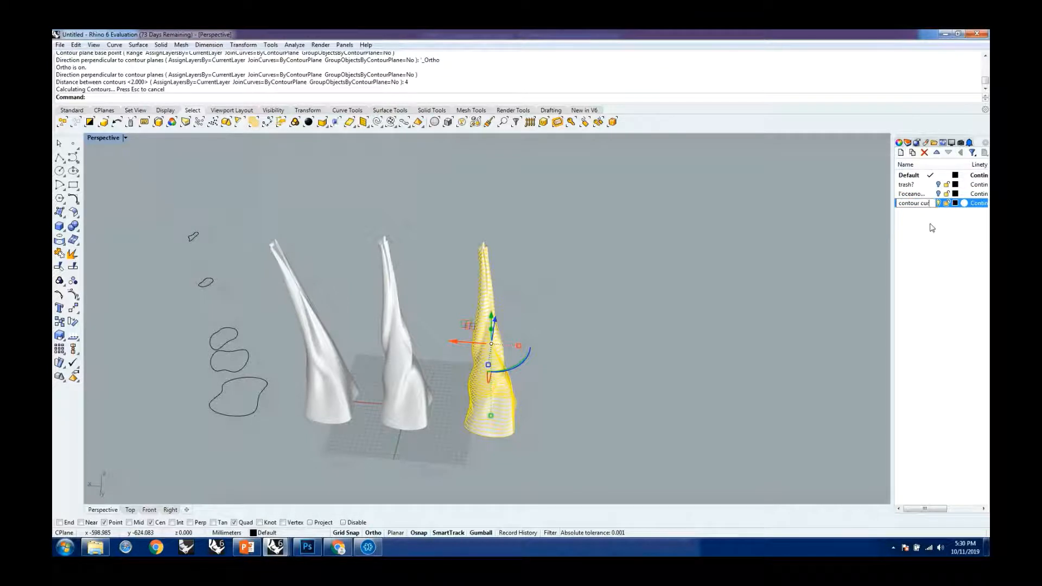
pyautogui.write('ves')
pyautogui.press('Return')
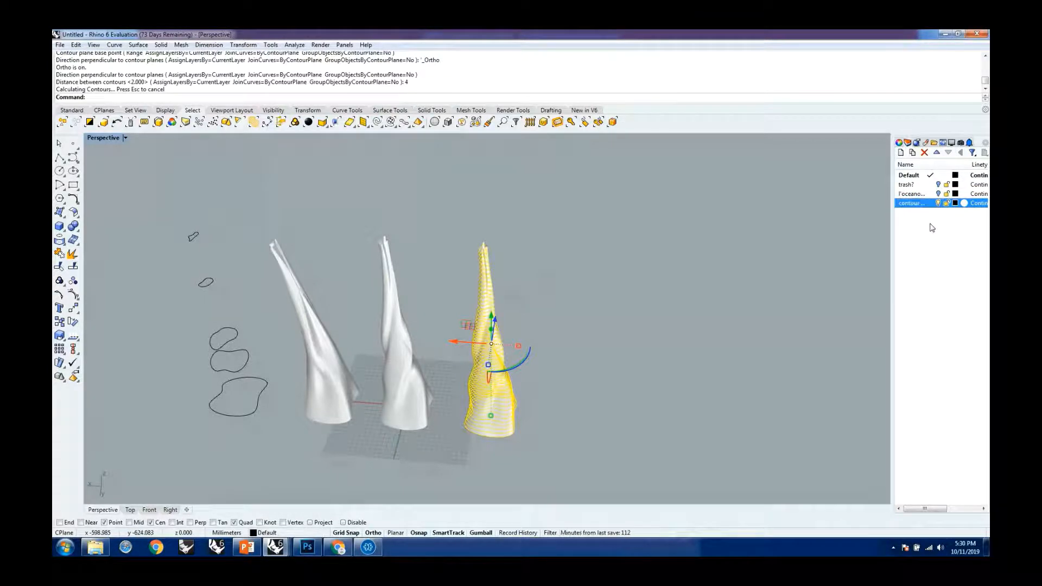
# Move the selected contours to the "contour curves" layer and deselect them
pyautogui.rightClick(915, 205)
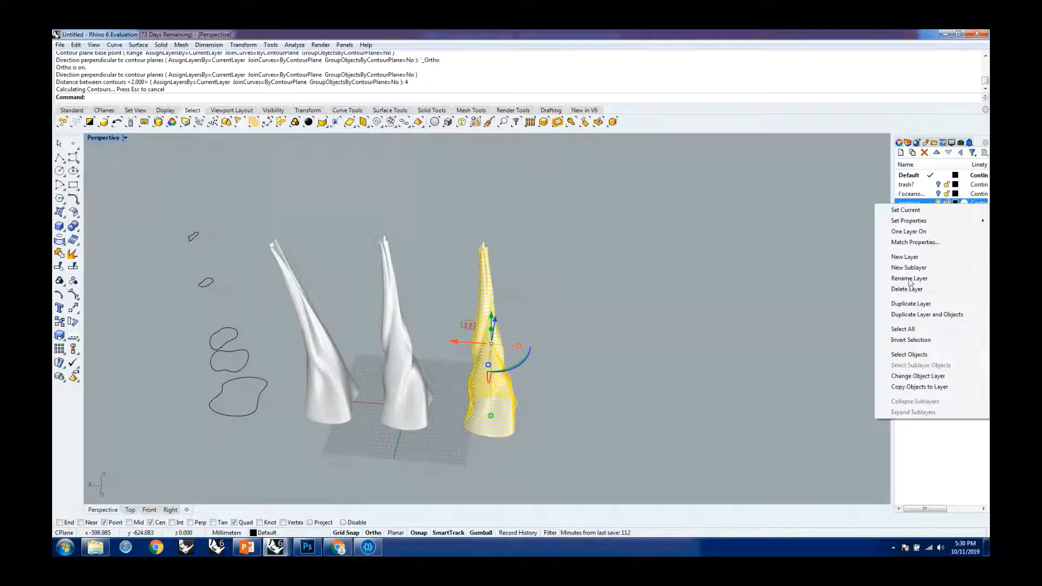
pyautogui.click(919, 376)
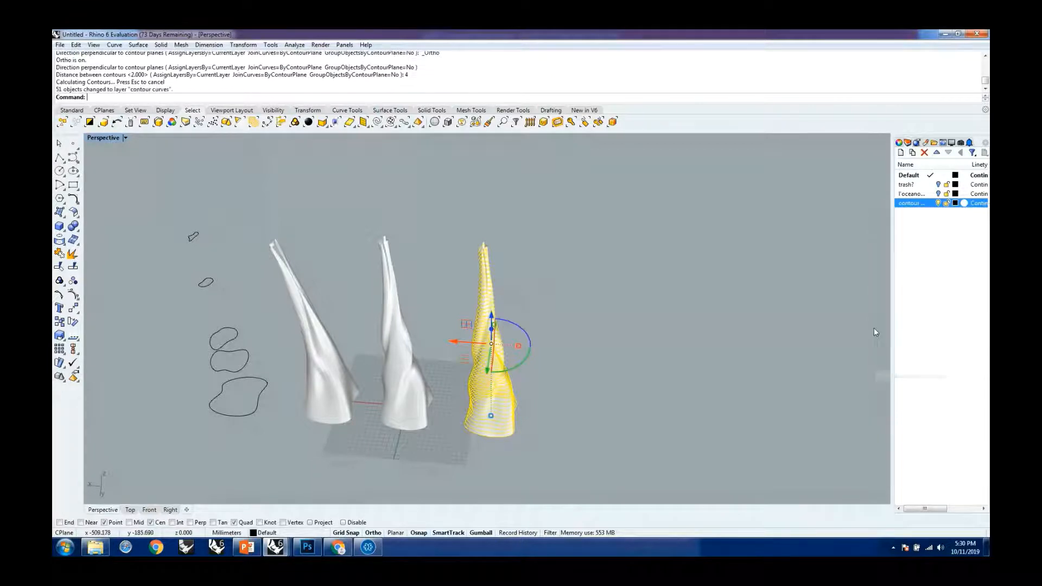
pyautogui.click(789, 276)
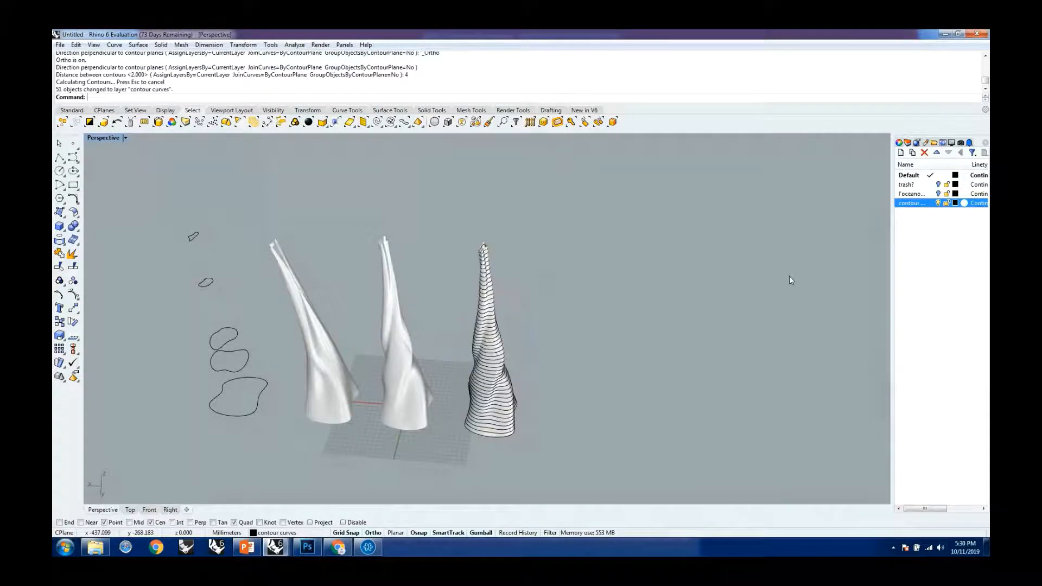
# Toggle the "contour curves" layer off and on, and examine the contours near the tower's open upper rim
pyautogui.click(937, 203)
pyautogui.click(938, 203)
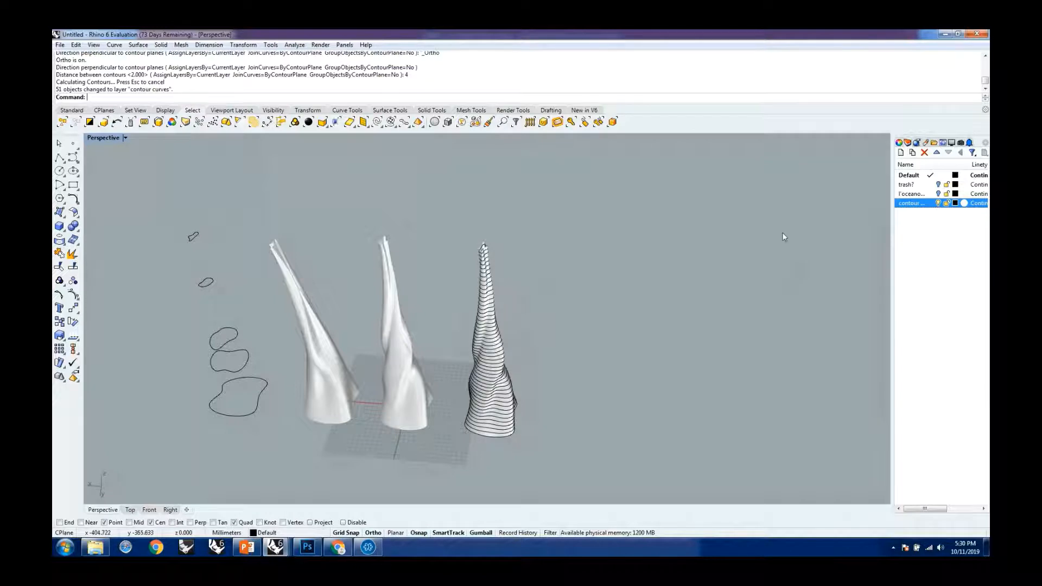
pyautogui.moveTo(571, 345); pyautogui.dragTo(548, 255, button='right')
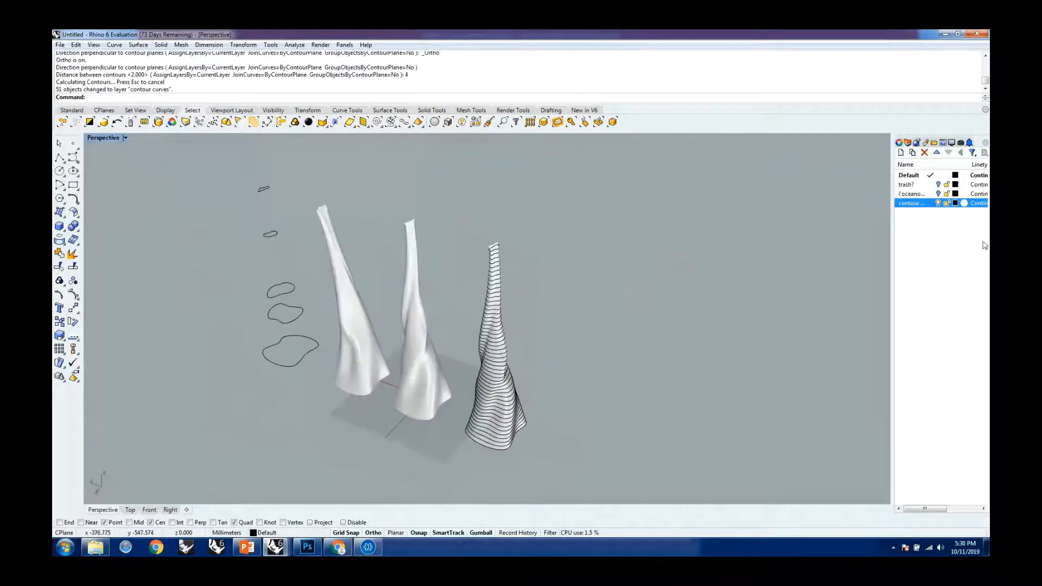
pyautogui.scroll(10, 489, 254)
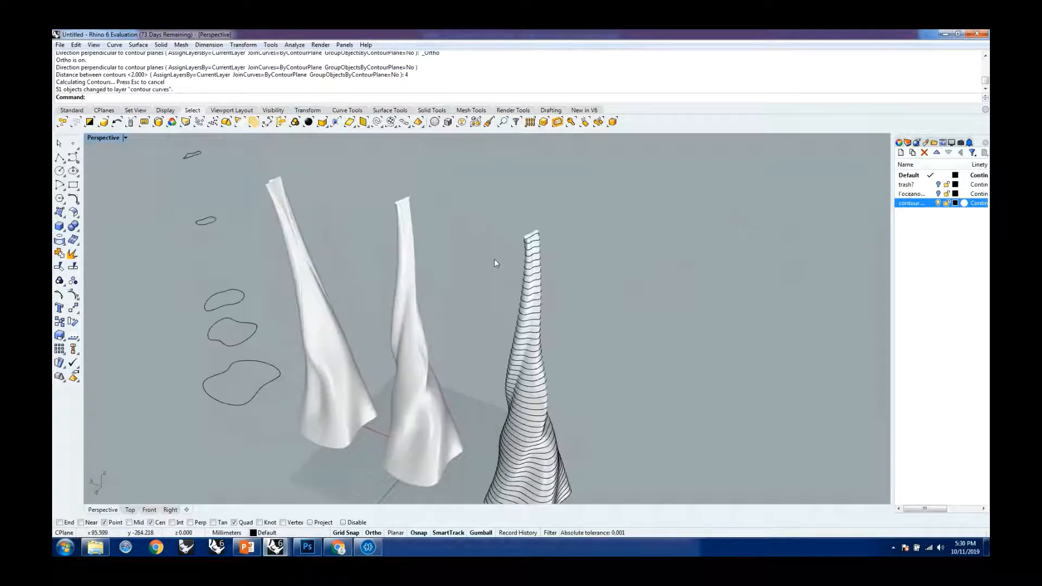
pyautogui.scroll(5, 569, 227)
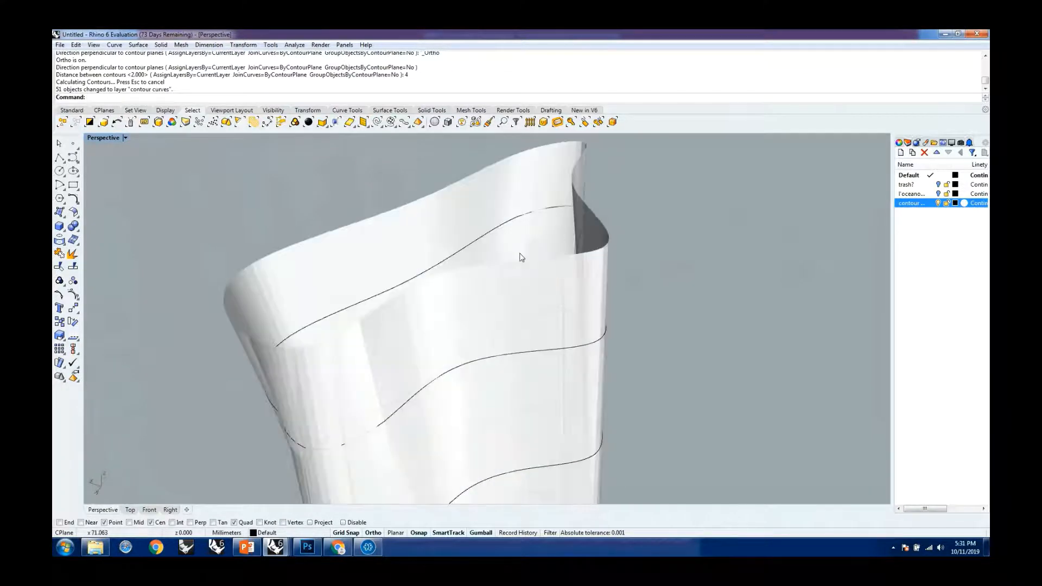
pyautogui.scroll(-6, 510, 233)
pyautogui.scroll(-8, 513, 217)
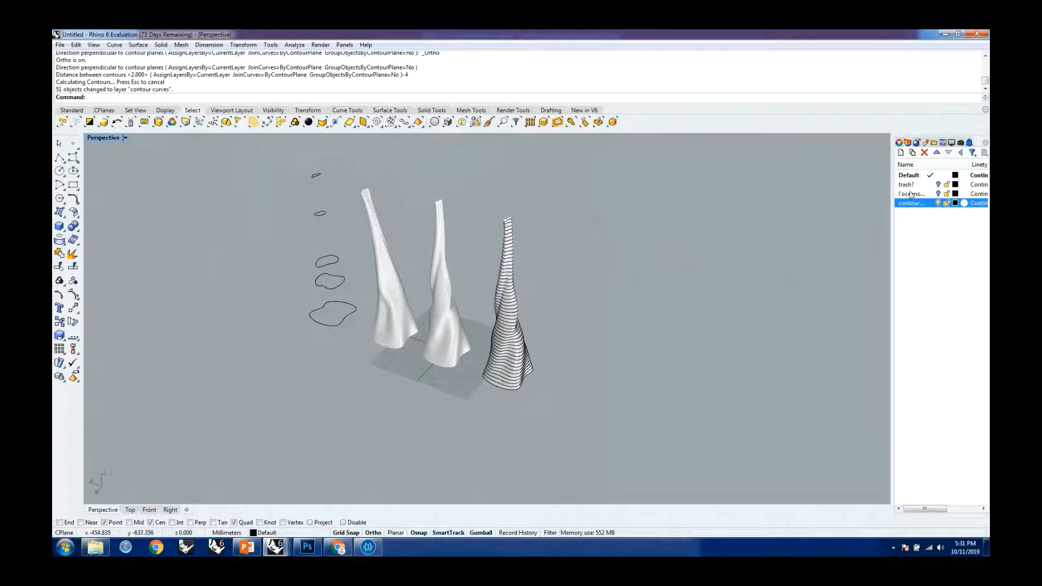
# Create another new layer named "tower surface"
pyautogui.click(900, 153)
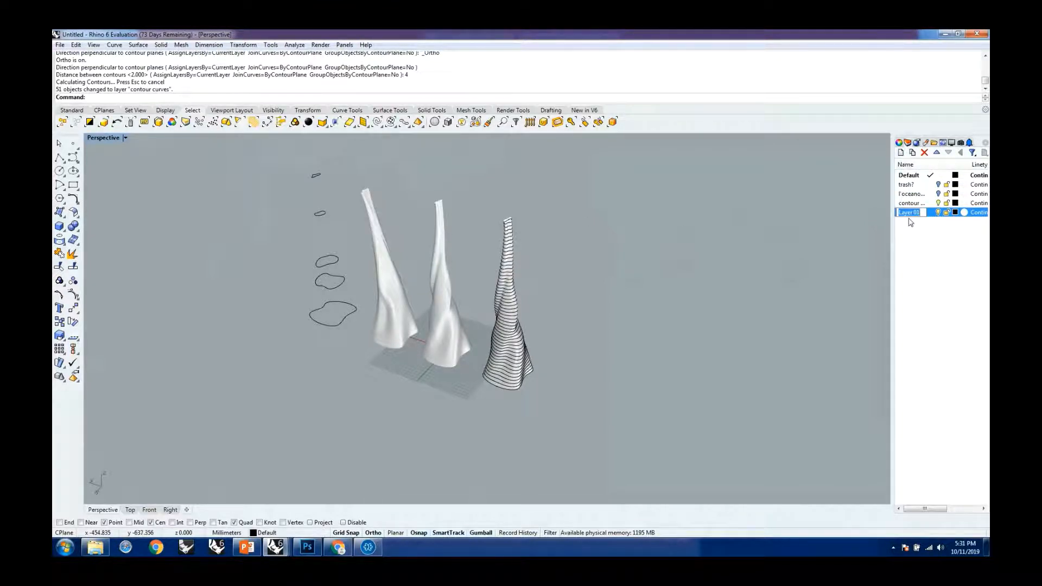
pyautogui.write('surface')
pyautogui.press('BackSpace')
pyautogui.press('BackSpace')
pyautogui.press('BackSpace')
pyautogui.press('BackSpace')
pyautogui.press('BackSpace')
pyautogui.press('BackSpace')
pyautogui.press('BackSpace')
pyautogui.write('tower')
pyautogui.write(' surface')
pyautogui.press('Return')
# Move the contoured tower's polysurface to the "tower surface" layer and hide that layer
pyautogui.scroll(5, 545, 216)
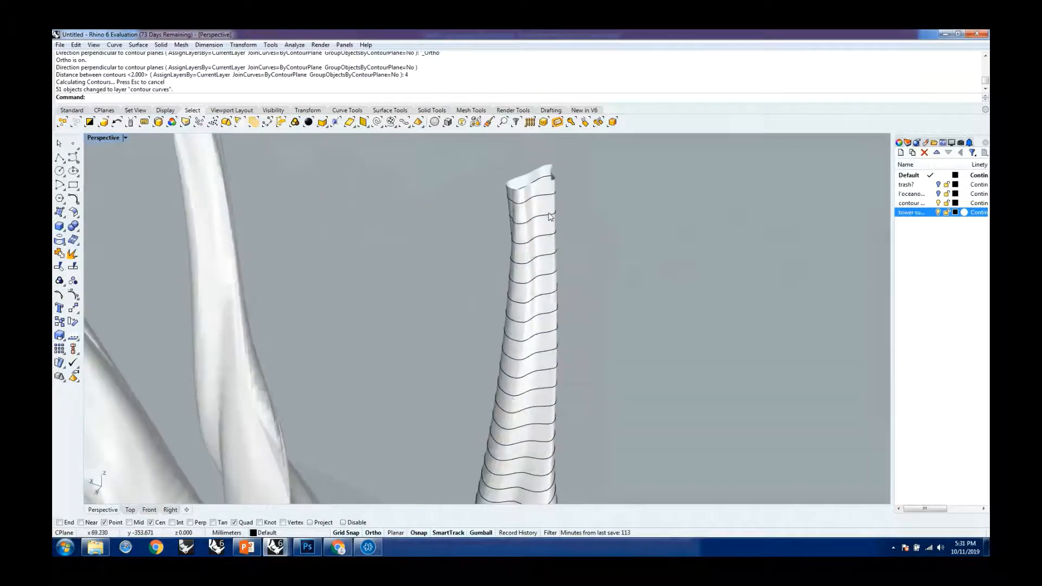
pyautogui.click(550, 216)
pyautogui.rightClick(909, 212)
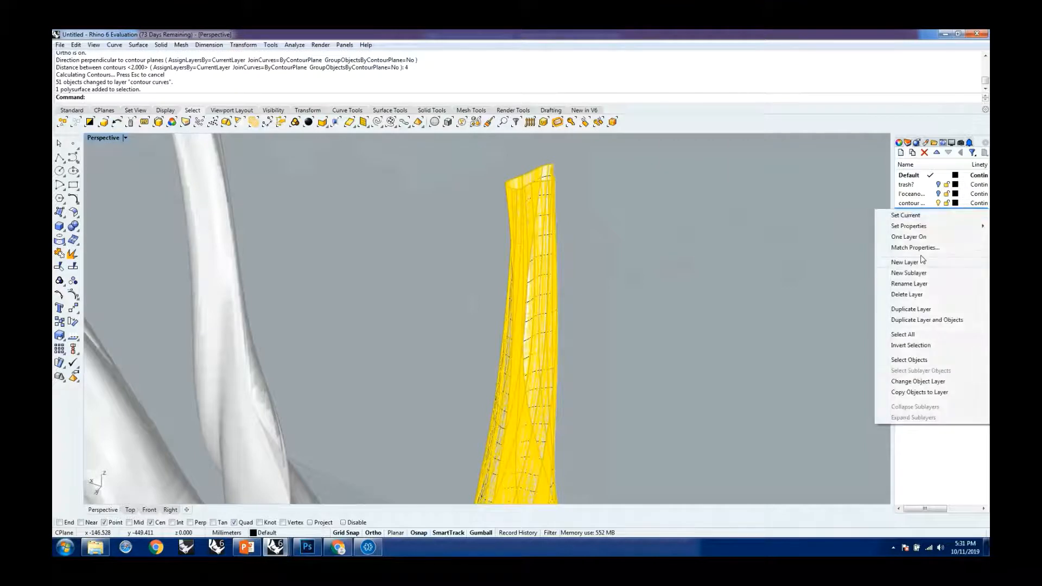
pyautogui.click(918, 381)
pyautogui.scroll(-5, 703, 272)
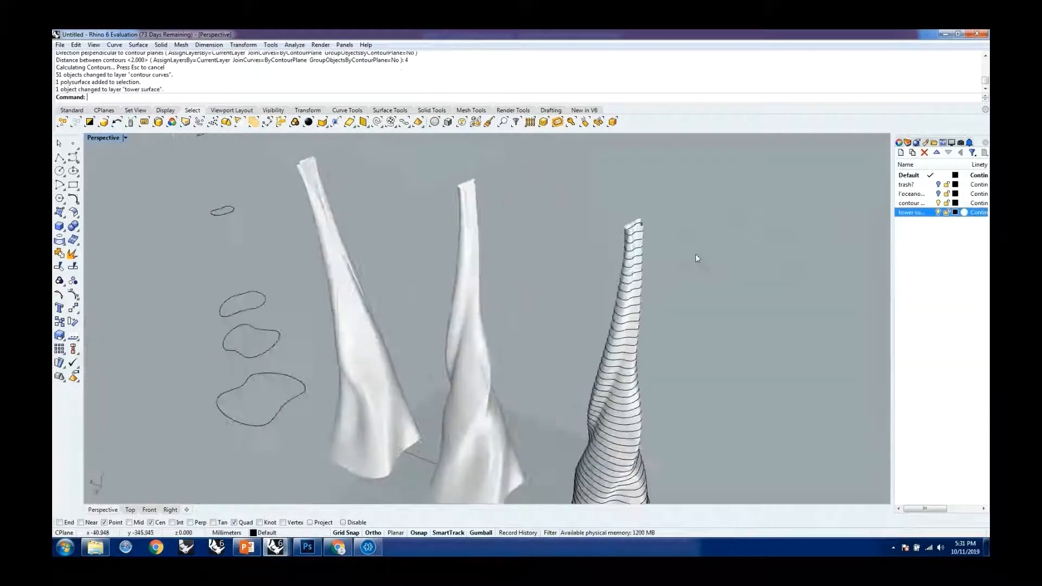
pyautogui.scroll(-2, 696, 258)
pyautogui.click(937, 212)
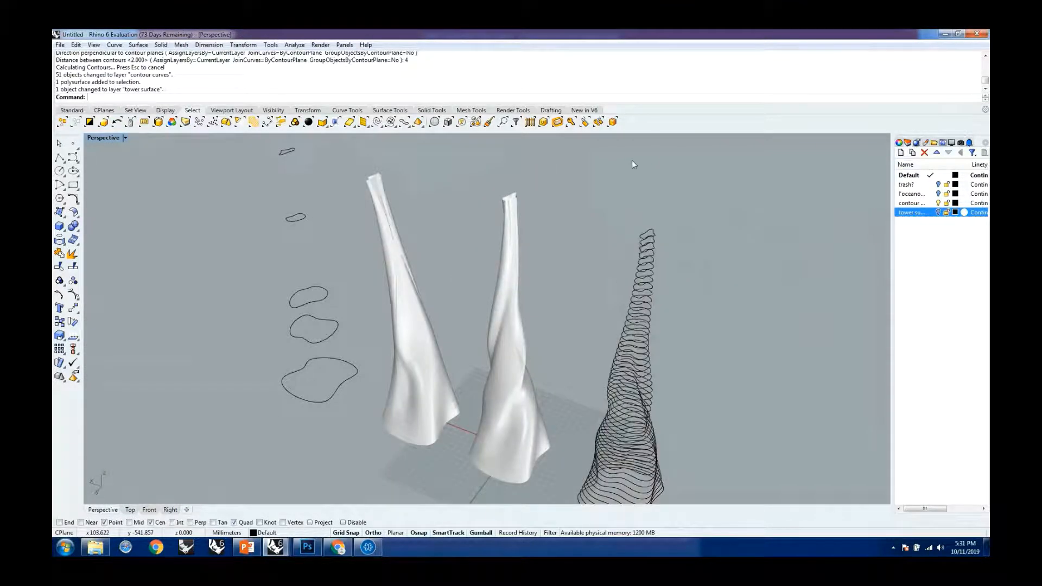
# Examine the exposed stack of contour curves from several distances, briefly selecting and deselecting the topmost curve
pyautogui.scroll(-6, 629, 163)
pyautogui.moveTo(627, 164); pyautogui.dragTo(615, 262, button='right')
pyautogui.scroll(6, 625, 204)
pyautogui.scroll(4, 617, 216)
pyautogui.scroll(-6, 609, 295)
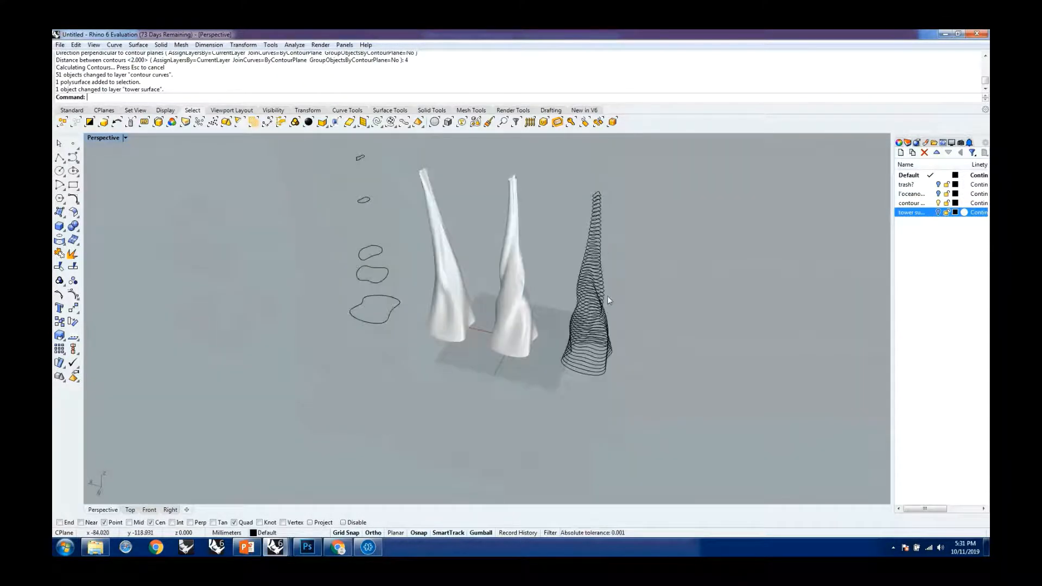
pyautogui.scroll(3, 600, 195)
pyautogui.click(599, 191)
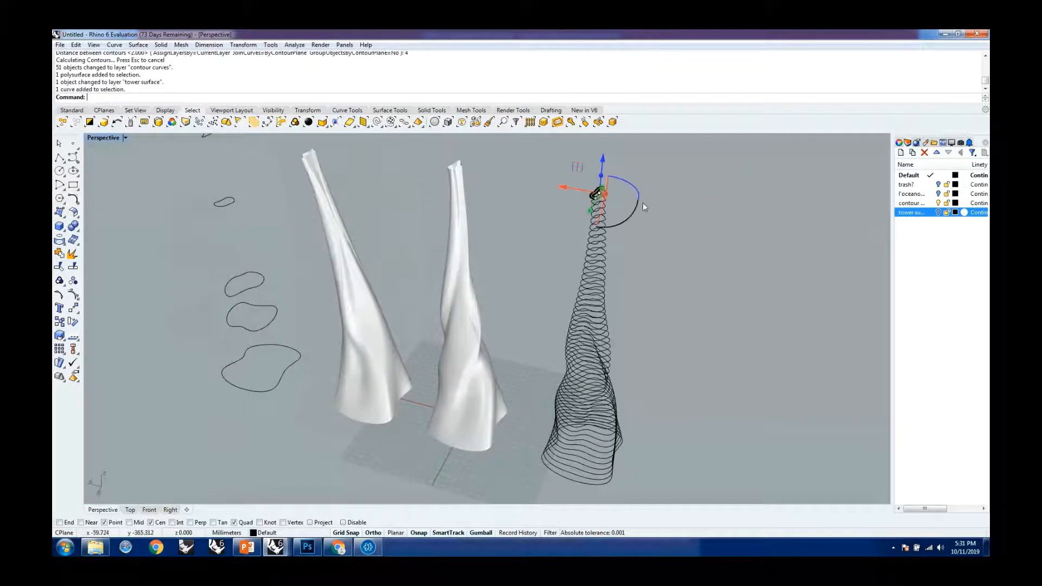
pyautogui.click(713, 192)
pyautogui.scroll(5, 587, 187)
pyautogui.scroll(-4, 596, 197)
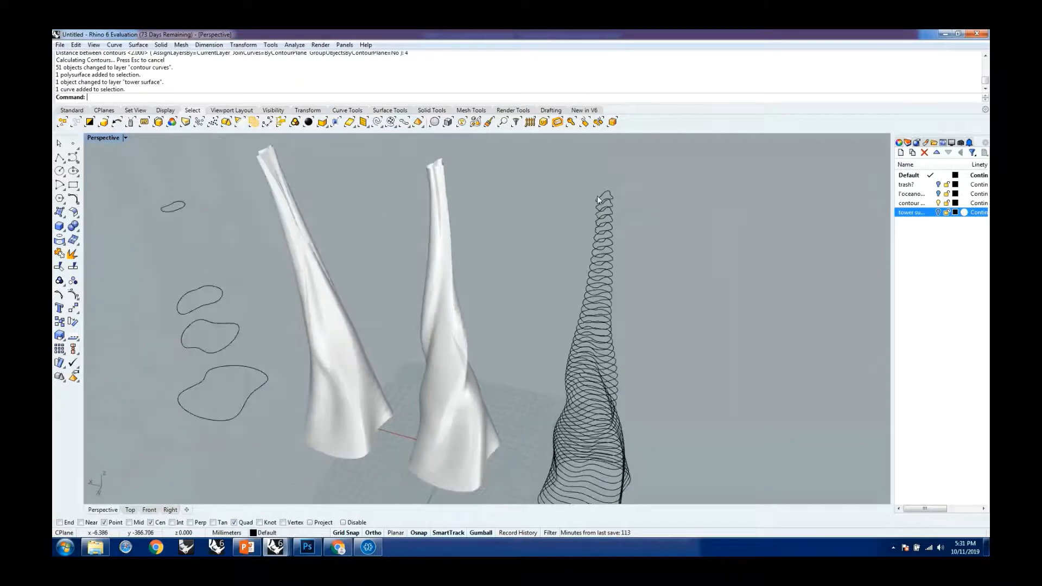
# Build planar surfaces from all of the stacked contour curves of the third tower with PlanarSrf
pyautogui.scroll(-3, 597, 195)
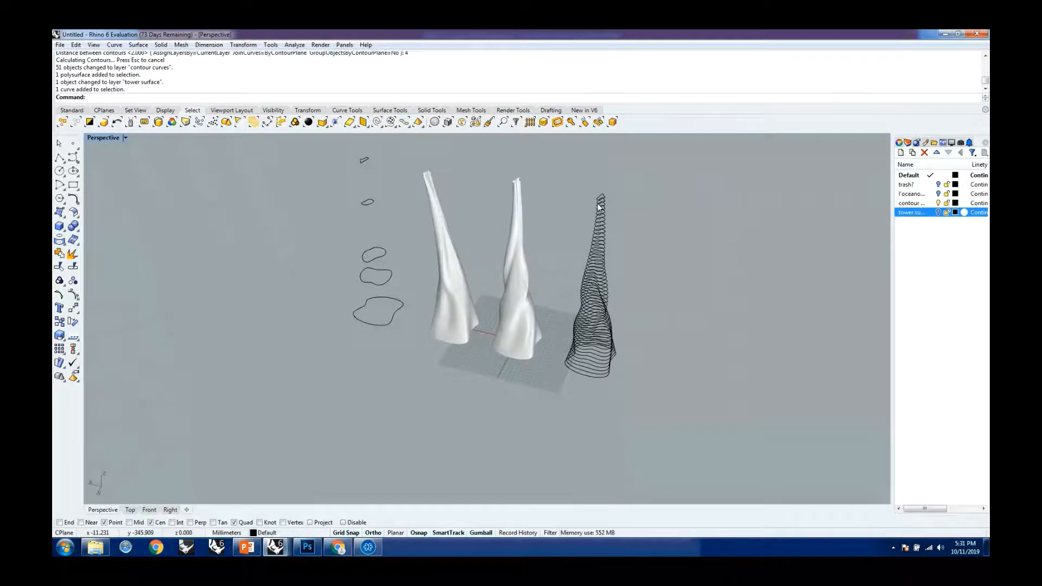
pyautogui.scroll(-1, 598, 207)
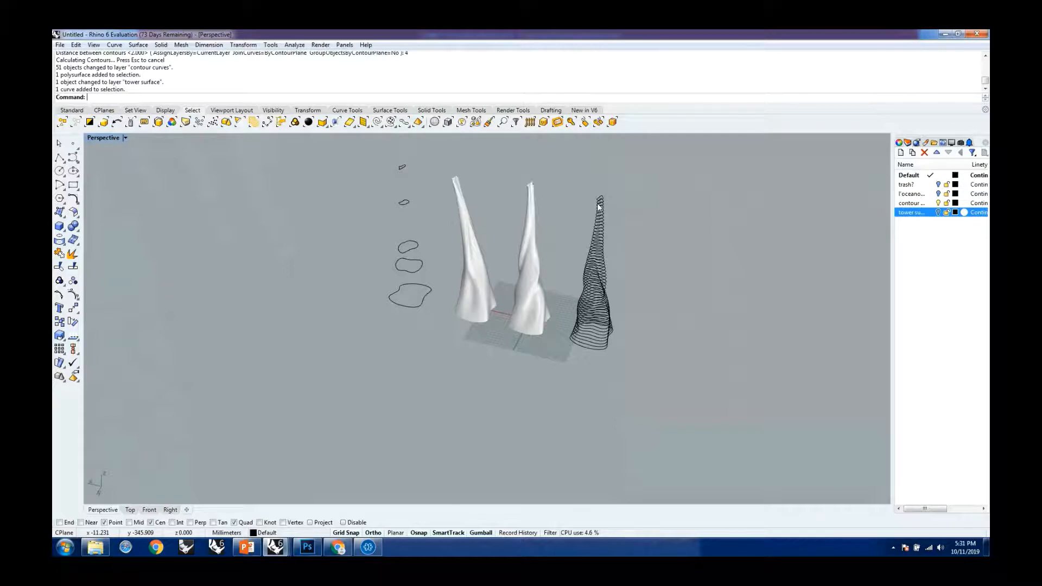
pyautogui.write('Bo')
pyautogui.press('BackSpace')
pyautogui.press('BackSpace')
pyautogui.write('Plana')
pyautogui.press('Return')
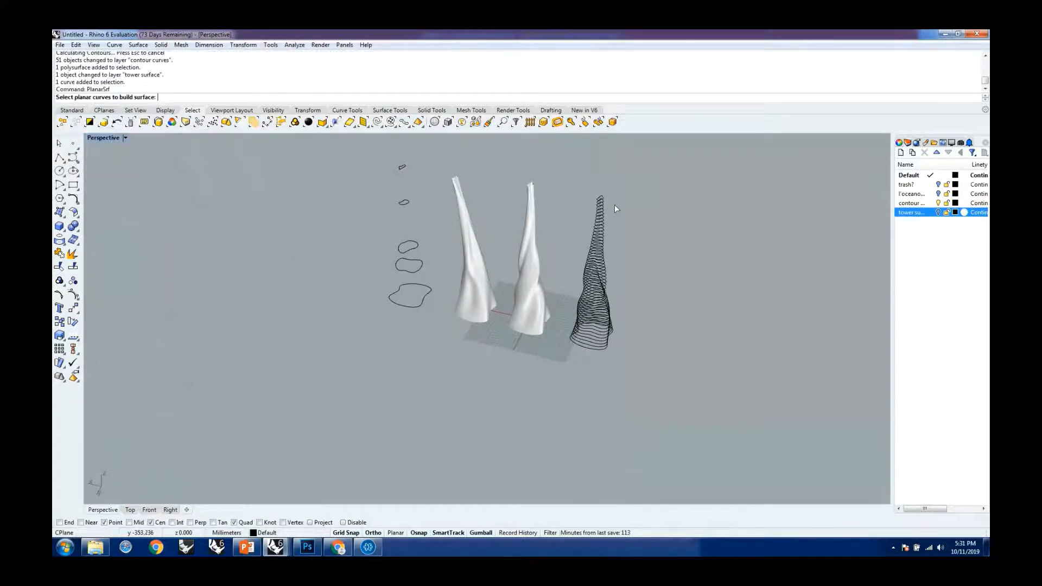
pyautogui.scroll(3, 615, 204)
pyautogui.scroll(2, 571, 205)
pyautogui.scroll(-5, 537, 220)
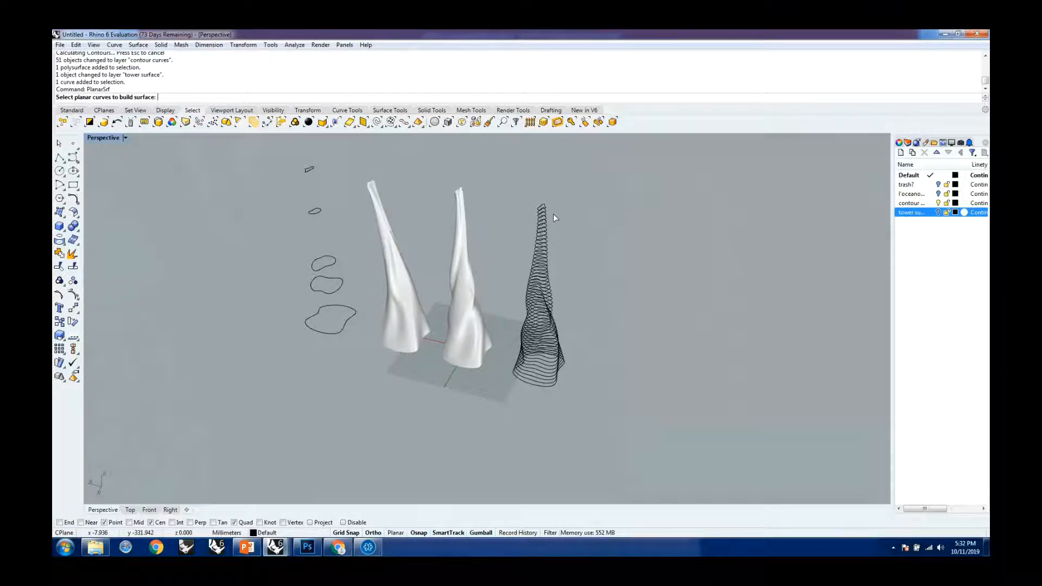
pyautogui.moveTo(500, 185); pyautogui.dragTo(634, 410)
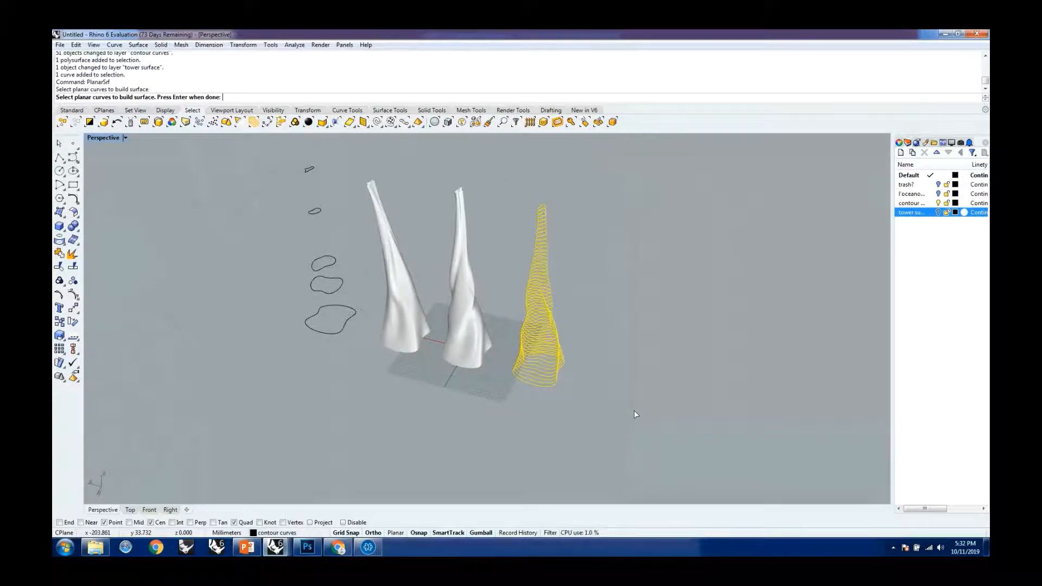
pyautogui.press('Return')
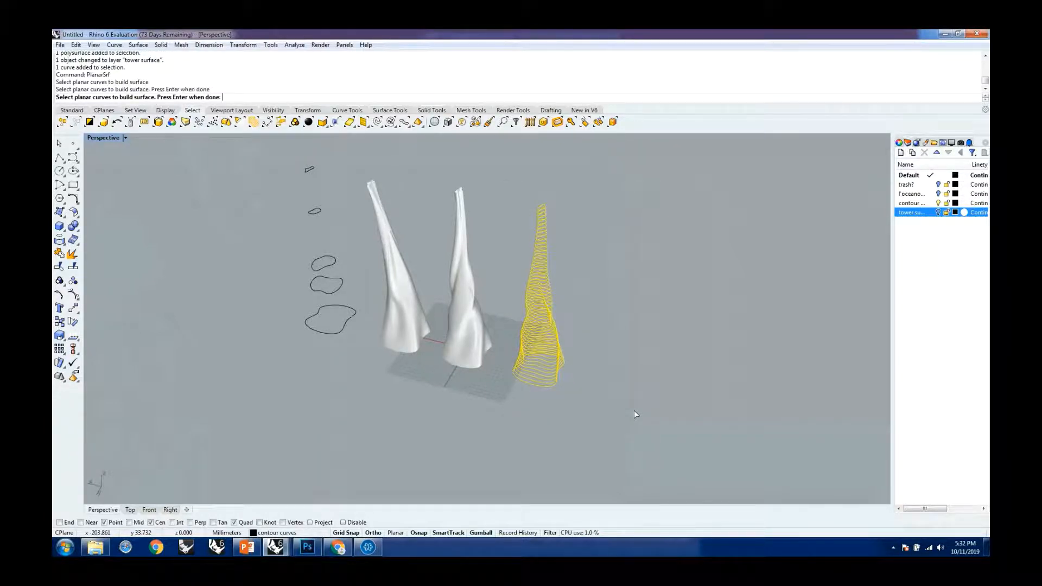
pyautogui.press('Return')
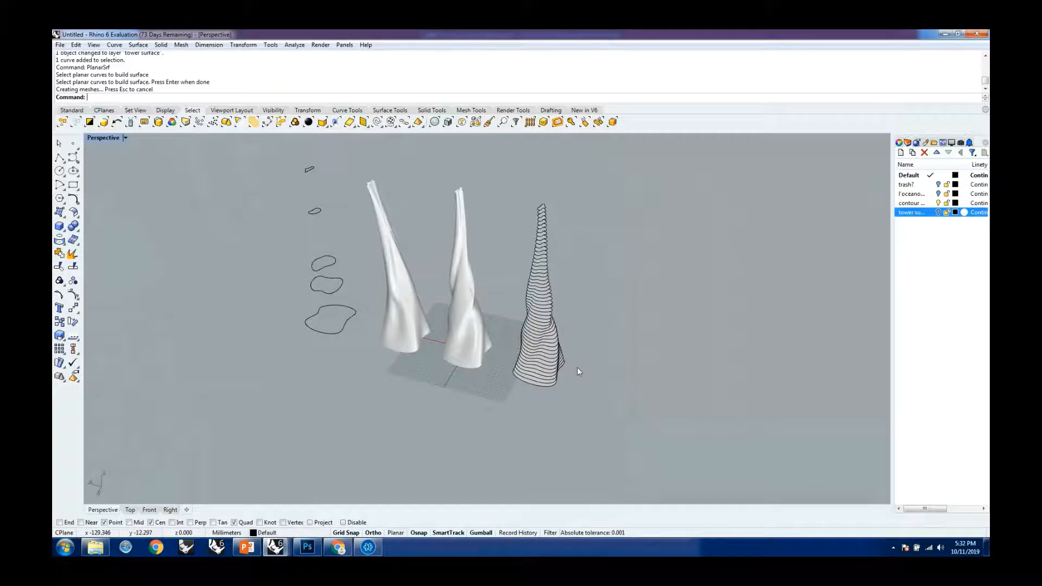
# Examine the planar floor surfaces up close and from afar, toggling the "tower surface" layer on and off for comparison
pyautogui.scroll(5, 555, 363)
pyautogui.scroll(-10, 559, 323)
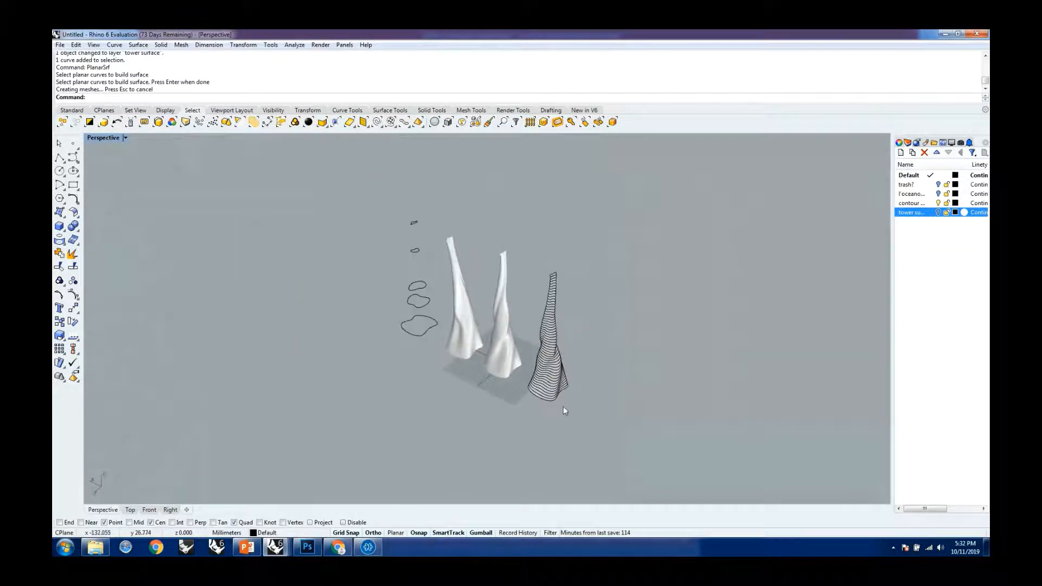
pyautogui.scroll(5, 577, 278)
pyautogui.scroll(3, 564, 265)
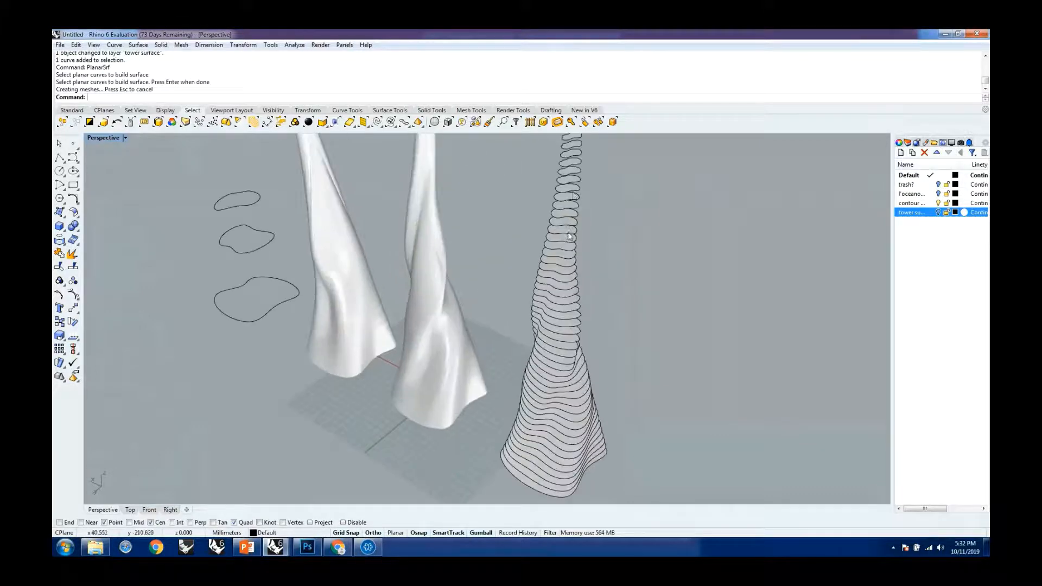
pyautogui.click(938, 212)
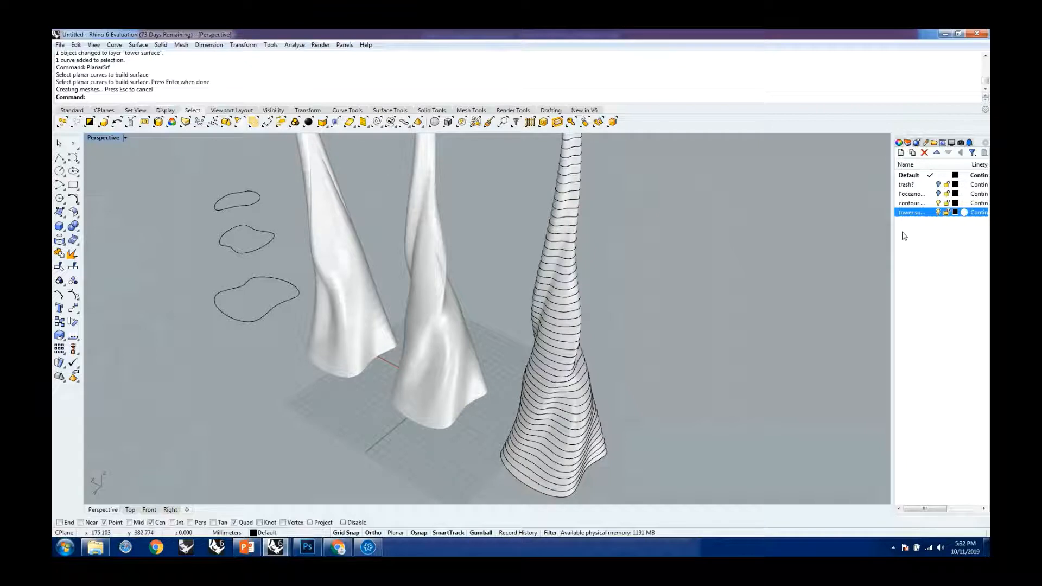
pyautogui.click(938, 212)
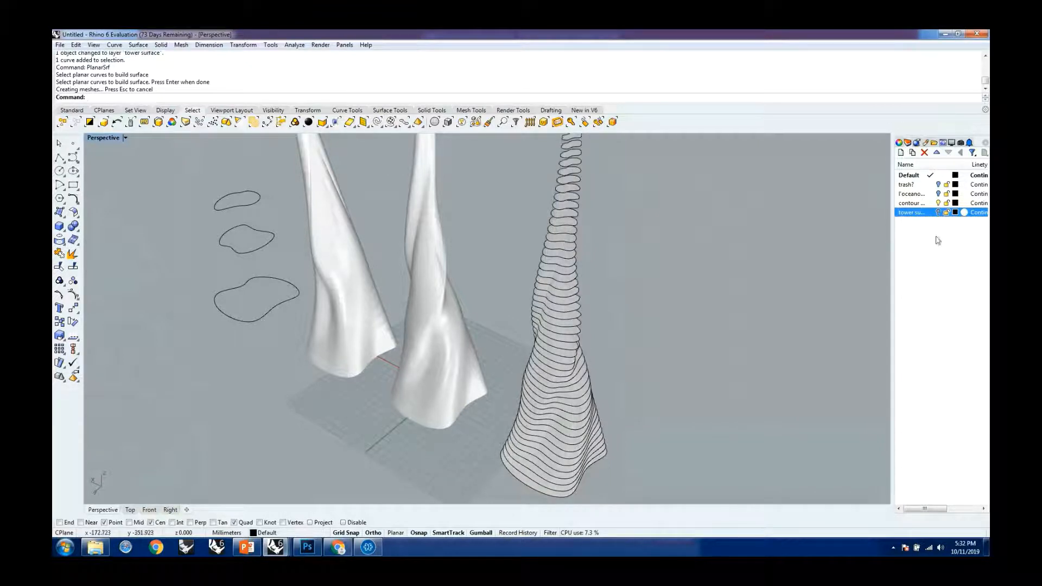
pyautogui.scroll(-3, 581, 329)
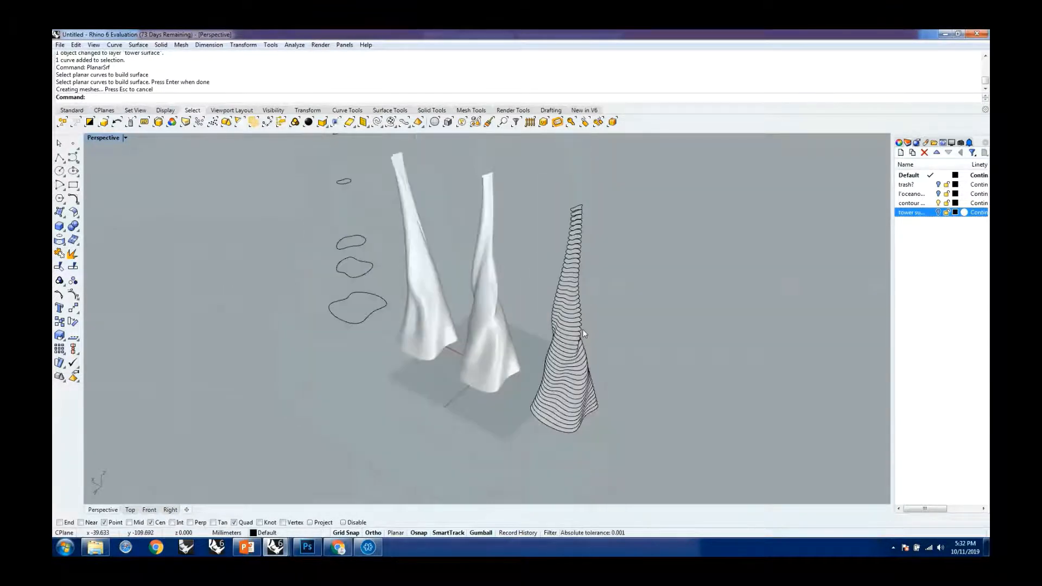
# Examine the stacked floor surfaces in Arctic display mode with the "contour curves" layer hidden
pyautogui.click(125, 138)
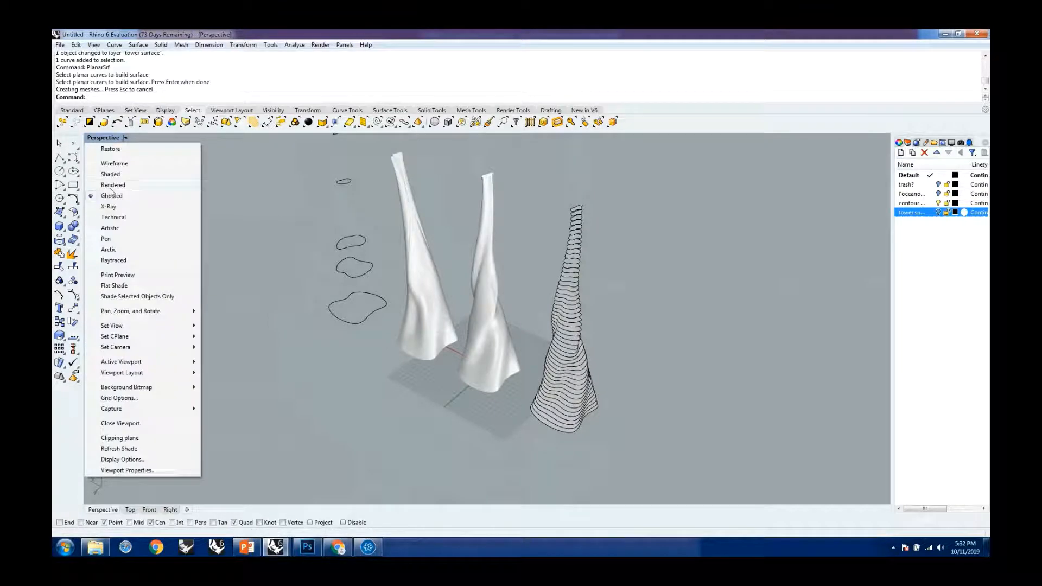
pyautogui.click(116, 250)
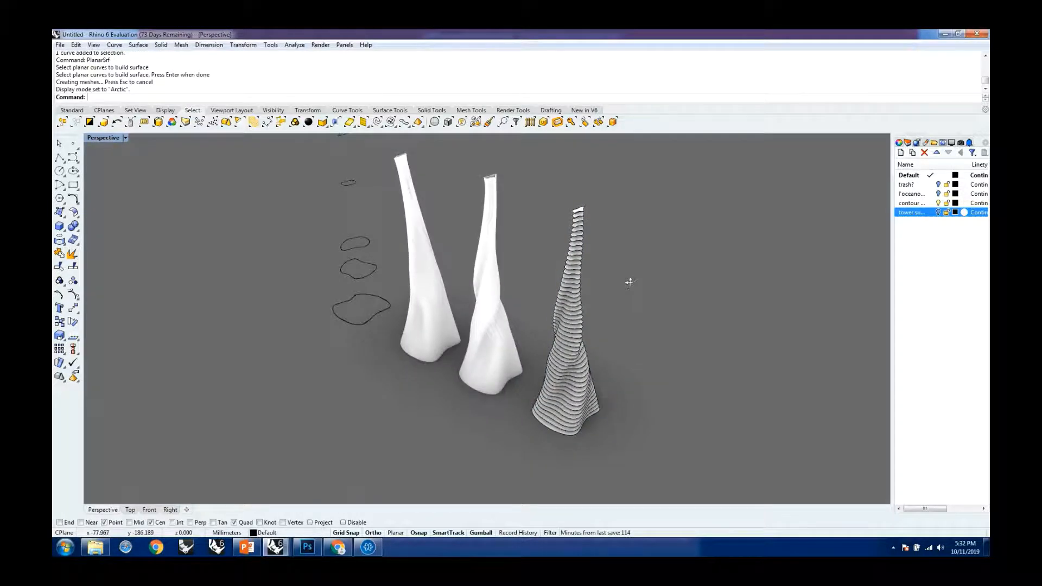
pyautogui.moveTo(630, 281); pyautogui.dragTo(635, 282, button='right')
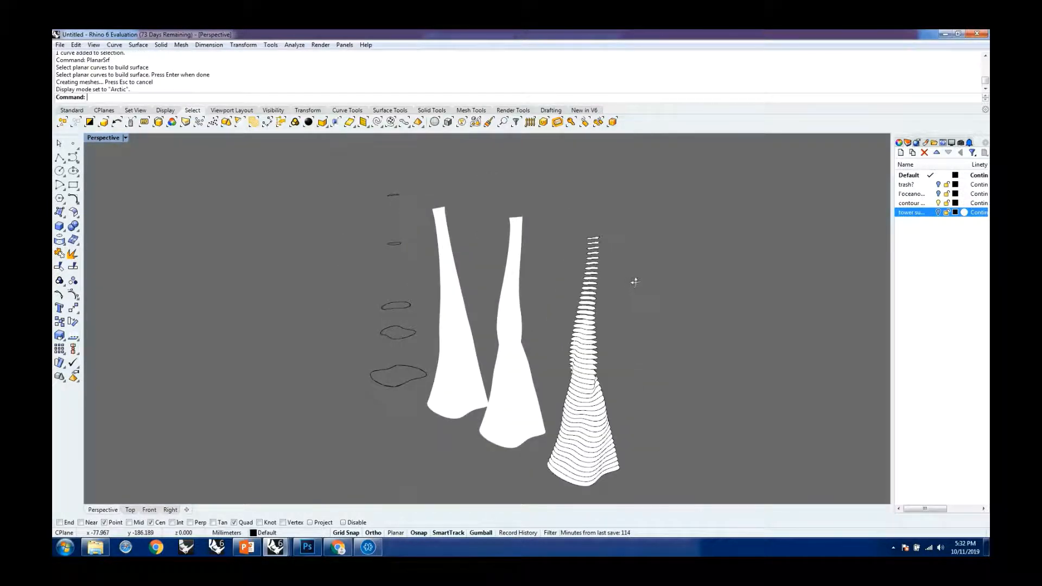
pyautogui.moveTo(634, 282); pyautogui.dragTo(623, 367, button='right')
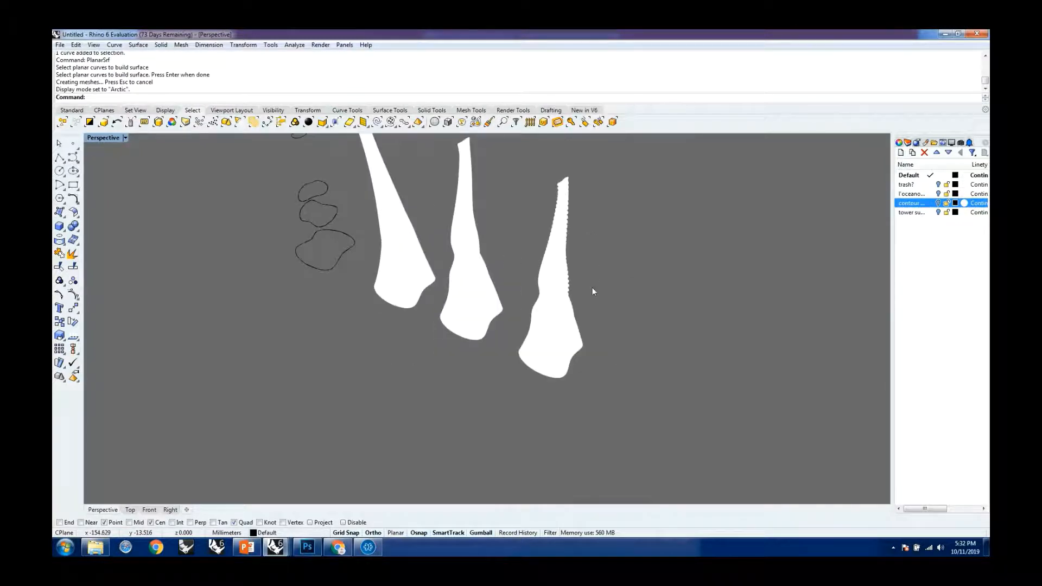
pyautogui.scroll(2, 567, 183)
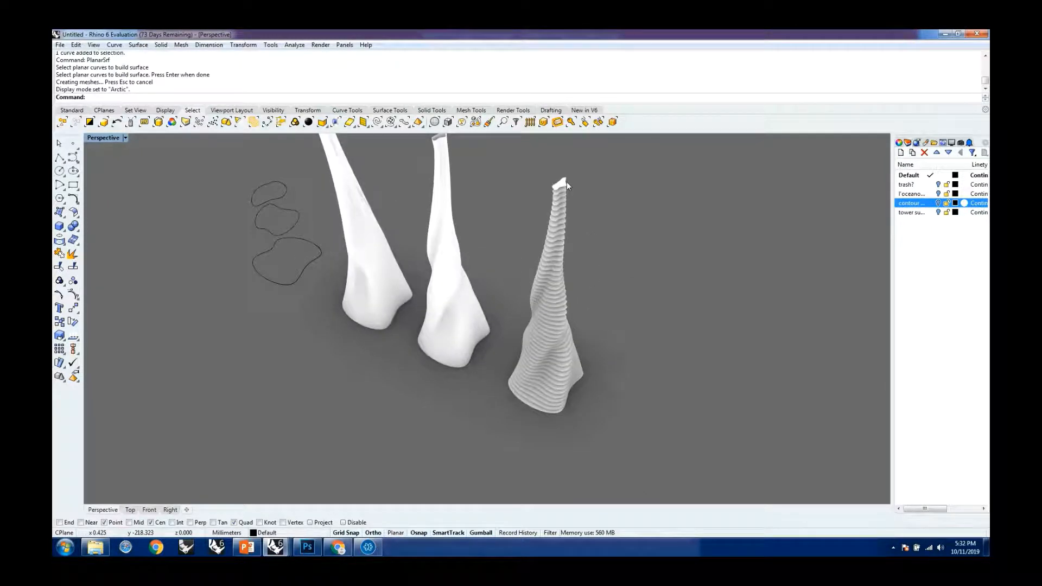
pyautogui.scroll(1, 567, 181)
pyautogui.scroll(2, 565, 184)
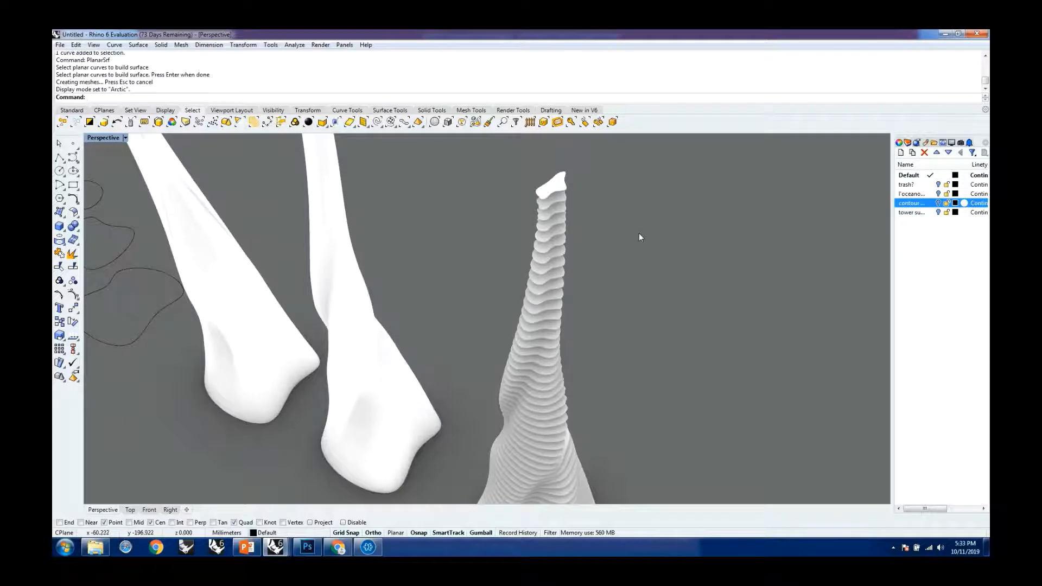
pyautogui.scroll(-2, 640, 233)
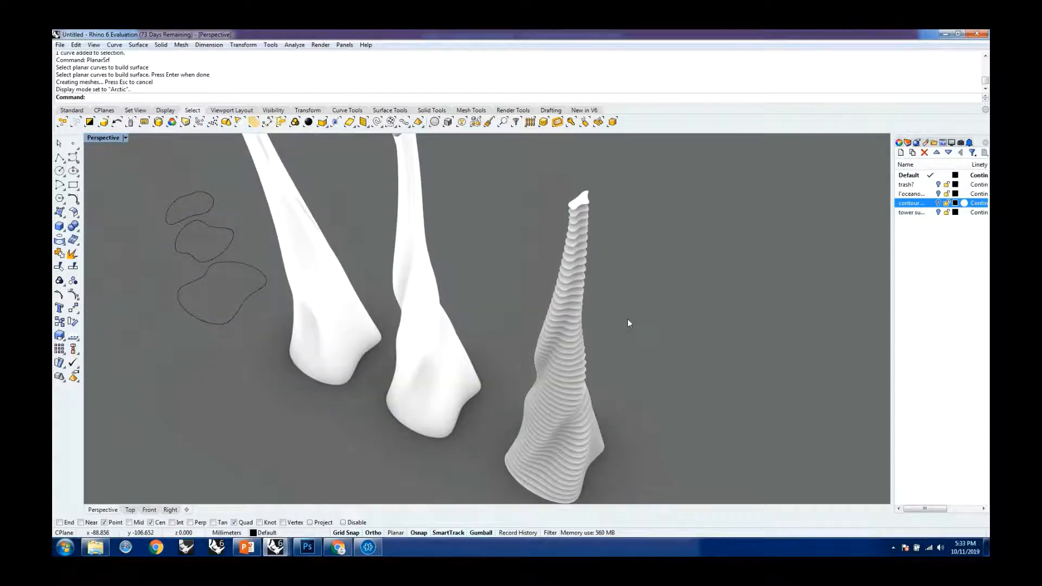
# Set the perspective viewport to Ghosted display and show the "contour curves" layer again
pyautogui.click(103, 137)
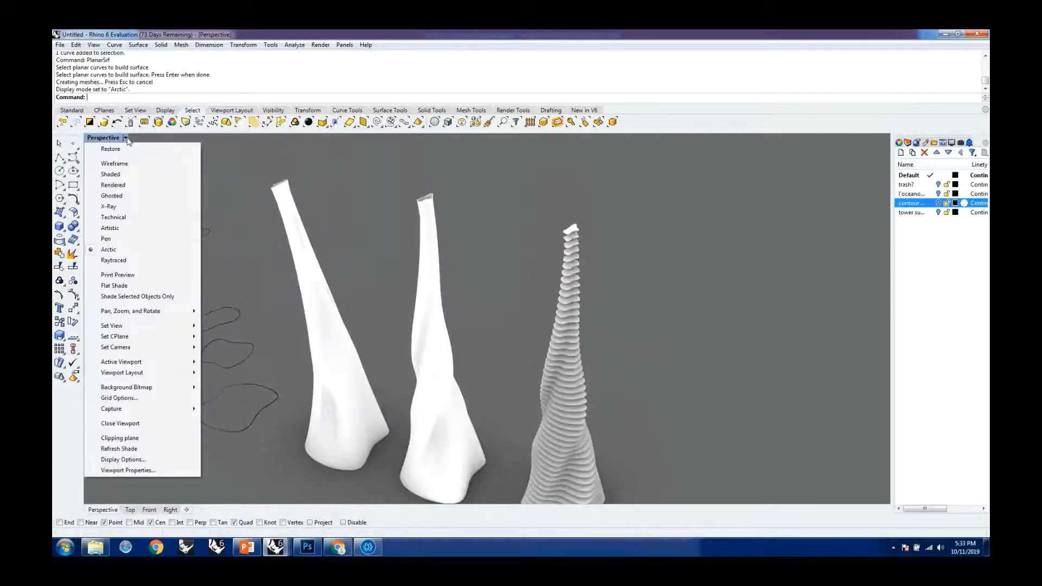
pyautogui.click(129, 196)
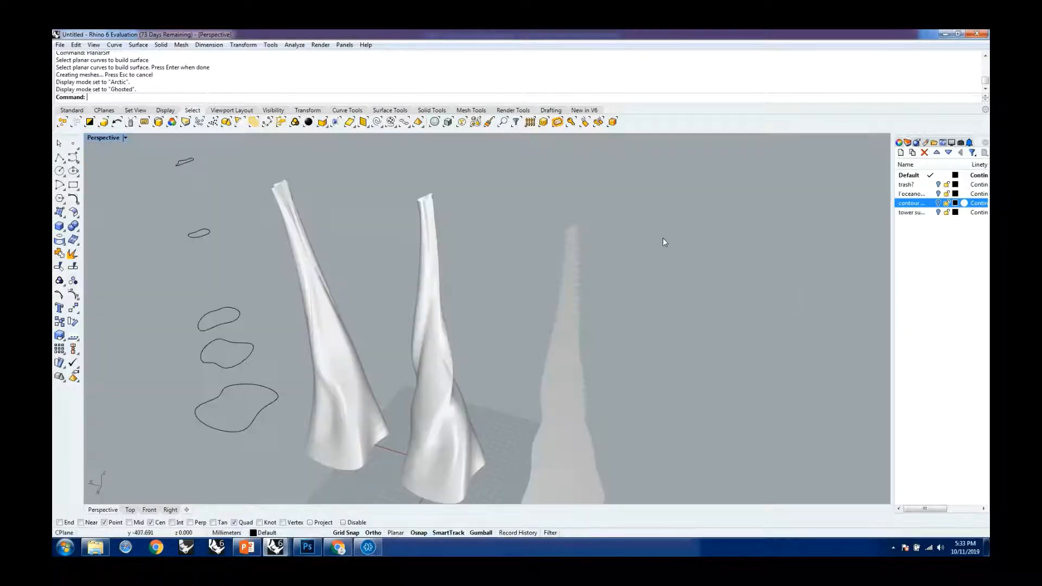
pyautogui.moveTo(662, 237); pyautogui.dragTo(692, 284, button='right')
pyautogui.scroll(6, 691, 285)
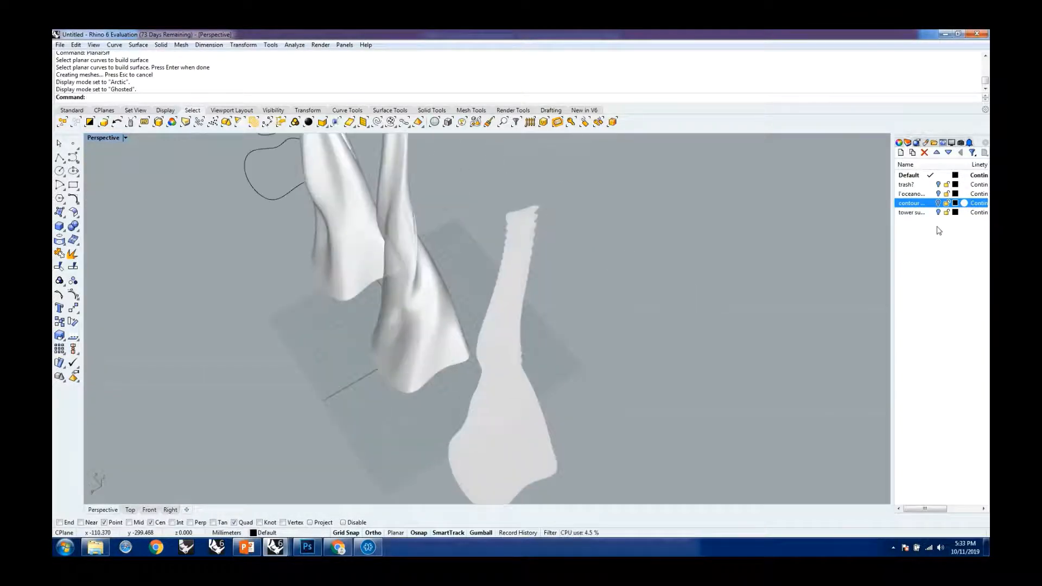
pyautogui.click(938, 203)
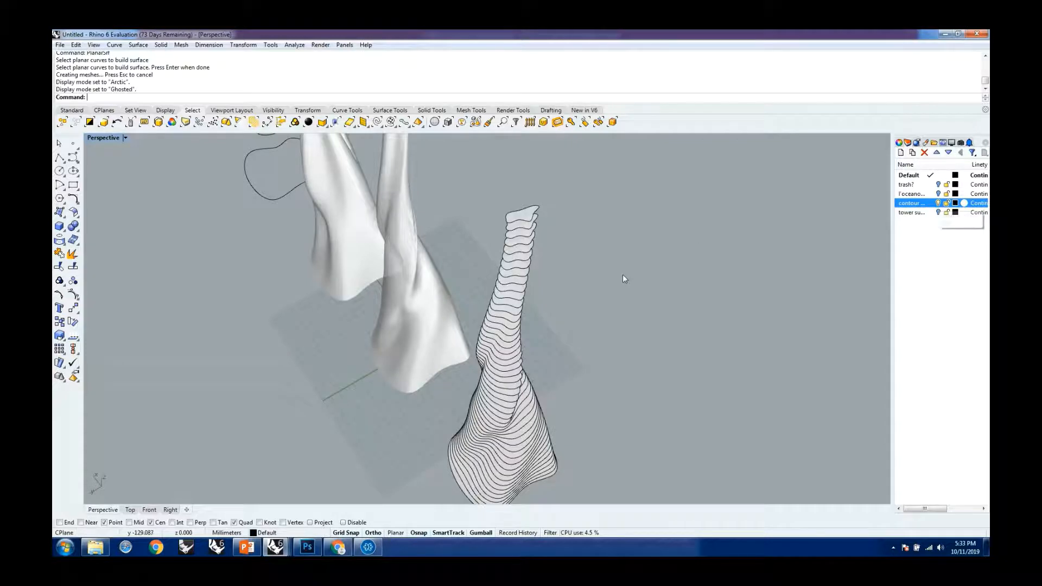
pyautogui.moveTo(624, 275); pyautogui.dragTo(617, 254, button='right')
pyautogui.scroll(-7, 617, 250)
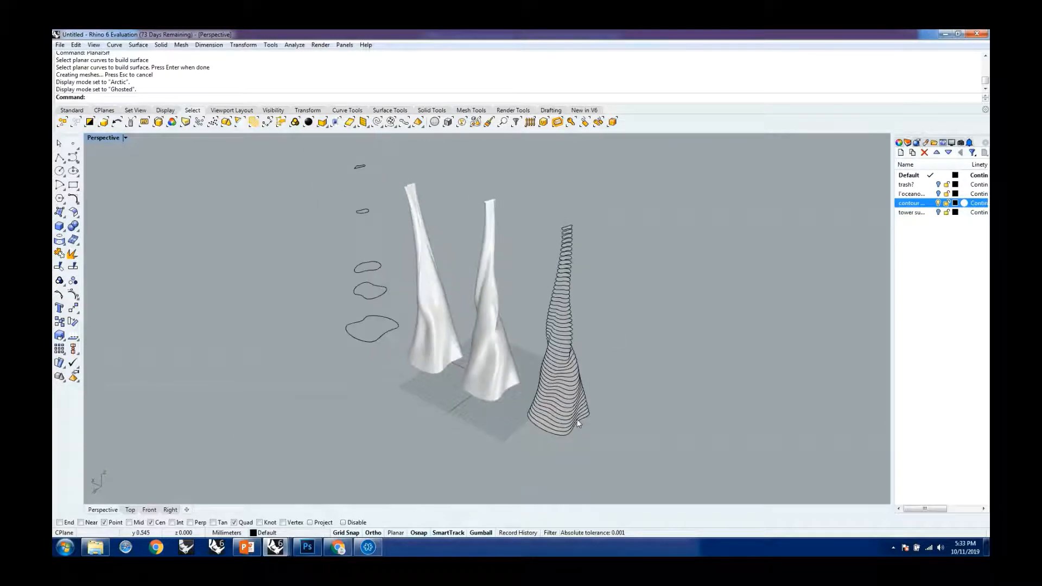
pyautogui.moveTo(577, 427); pyautogui.dragTo(698, 274, button='right')
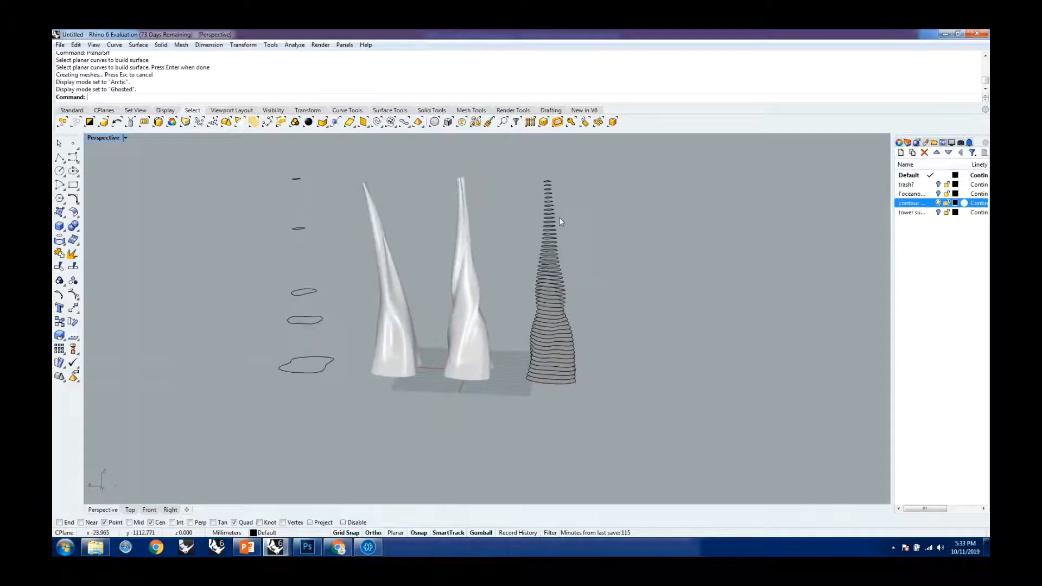
# Show the "tower surface" layer and hide the "contour curves" layer
pyautogui.scroll(3, 559, 217)
pyautogui.click(939, 214)
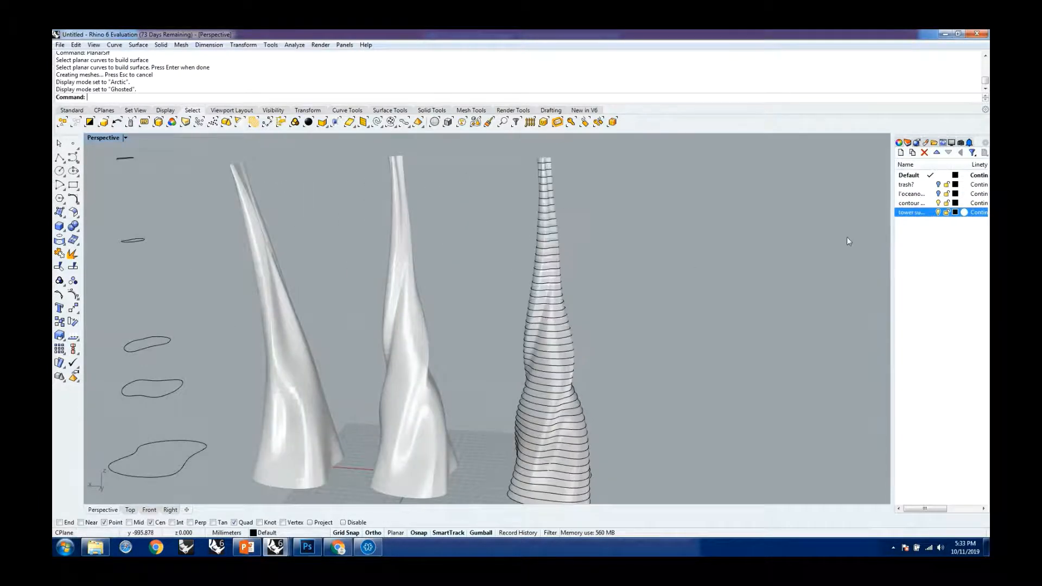
pyautogui.moveTo(847, 237); pyautogui.dragTo(757, 242, button='right')
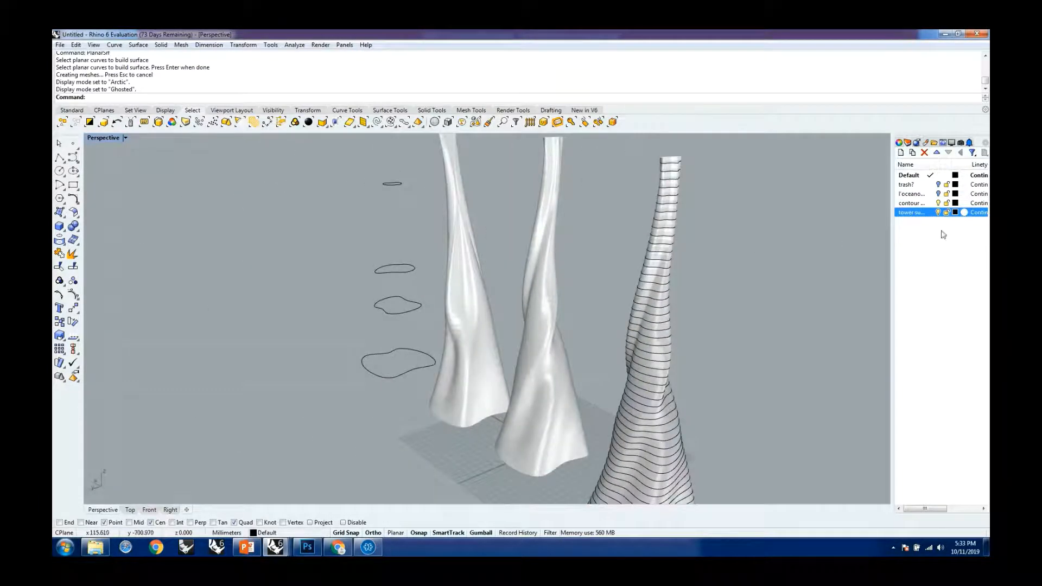
pyautogui.click(938, 203)
pyautogui.scroll(-3, 830, 239)
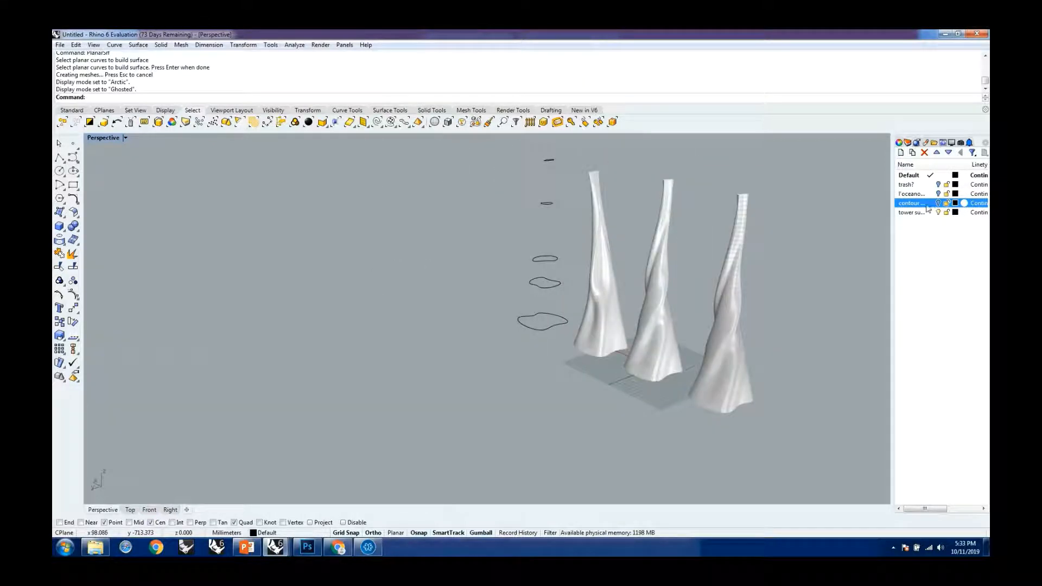
# Create a new layer named "floors"
pyautogui.click(901, 153)
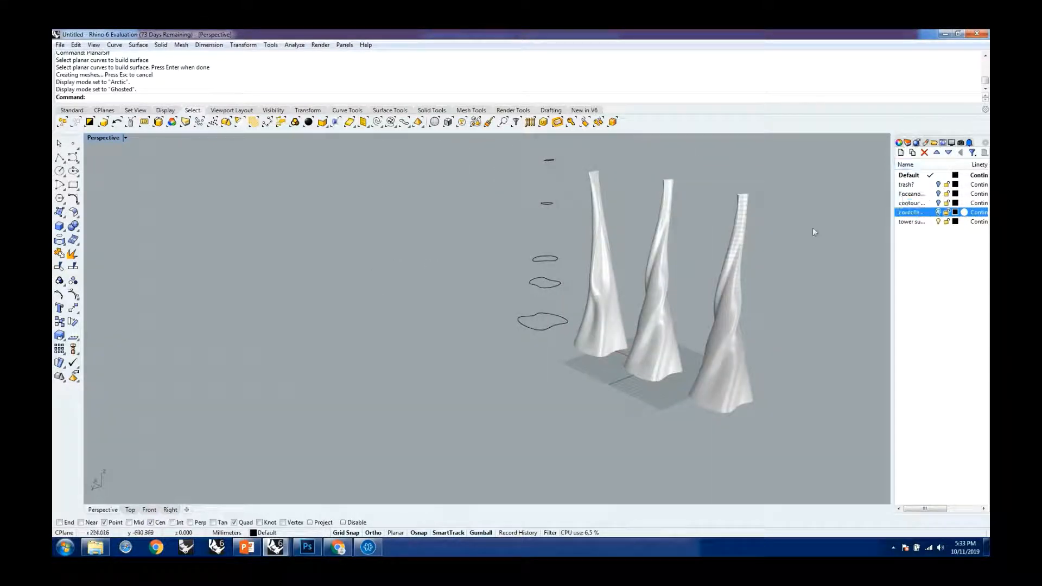
pyautogui.click(915, 213)
pyautogui.write('floors')
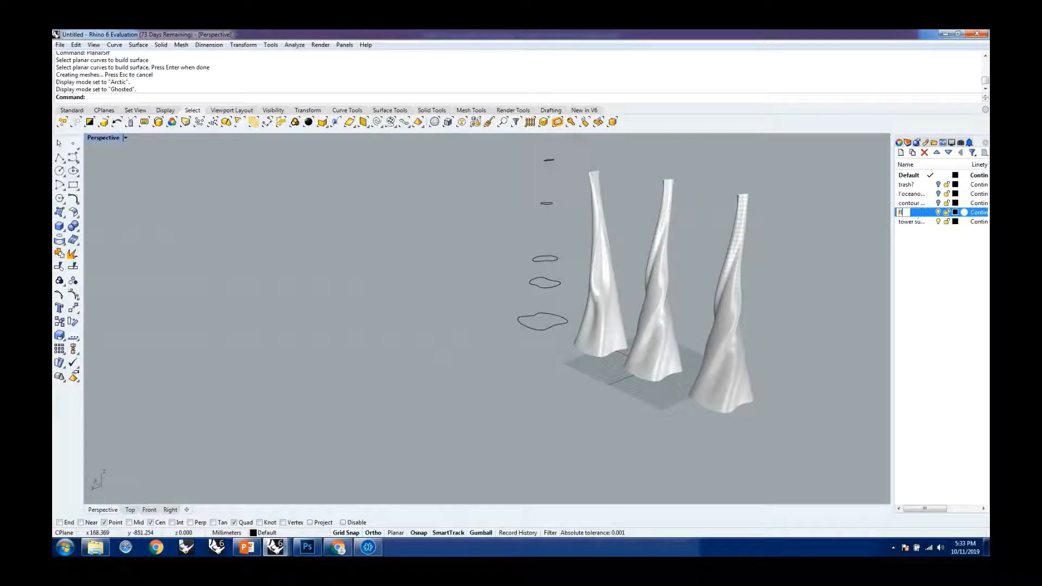
pyautogui.press('Return')
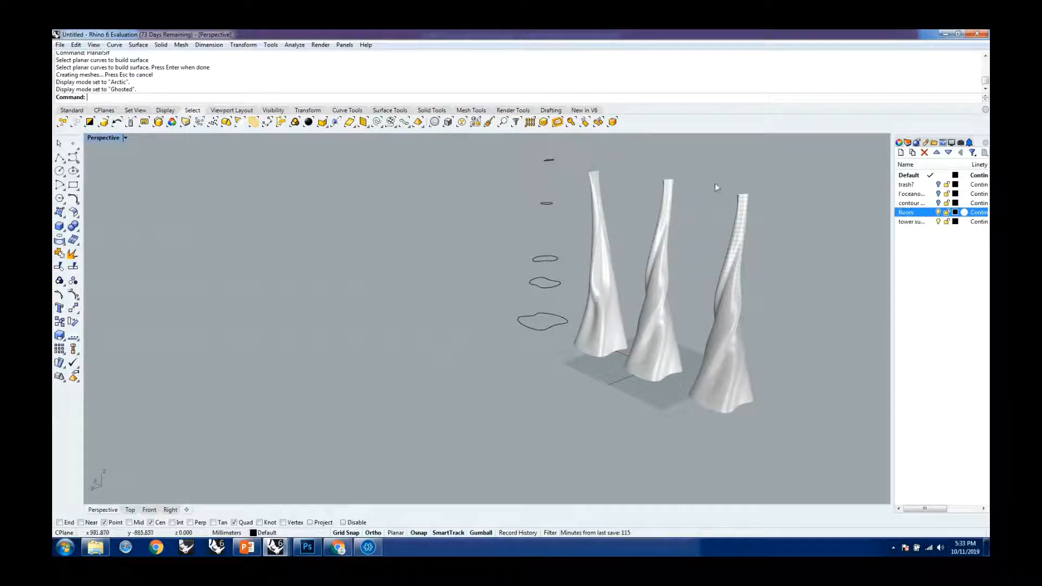
# Move all planar floor surfaces of the third tower to the "floors" layer and hide that layer
pyautogui.moveTo(822, 292); pyautogui.dragTo(847, 320)
pyautogui.moveTo(685, 310); pyautogui.dragTo(790, 442)
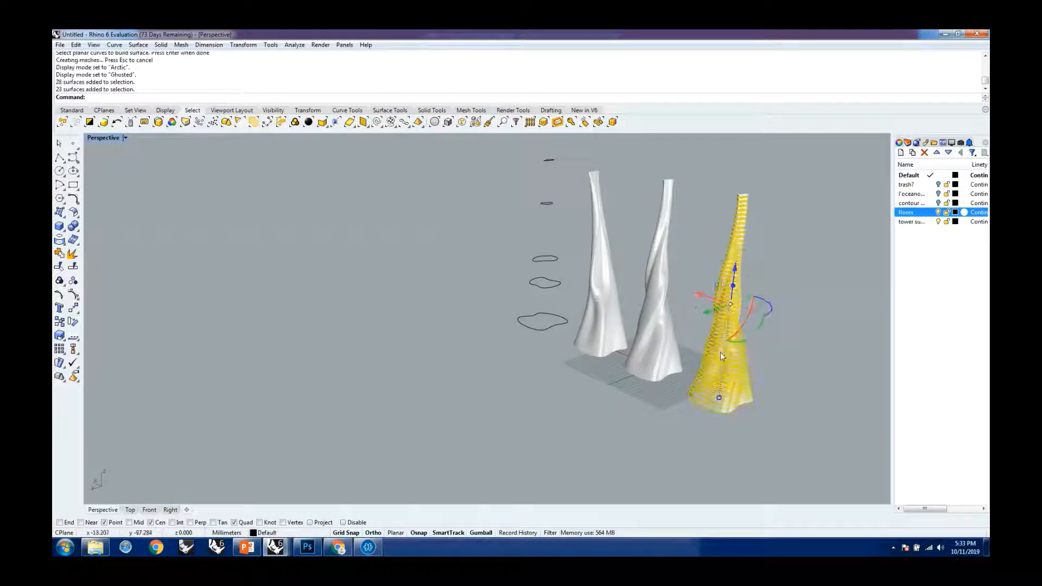
pyautogui.rightClick(908, 214)
pyautogui.click(931, 385)
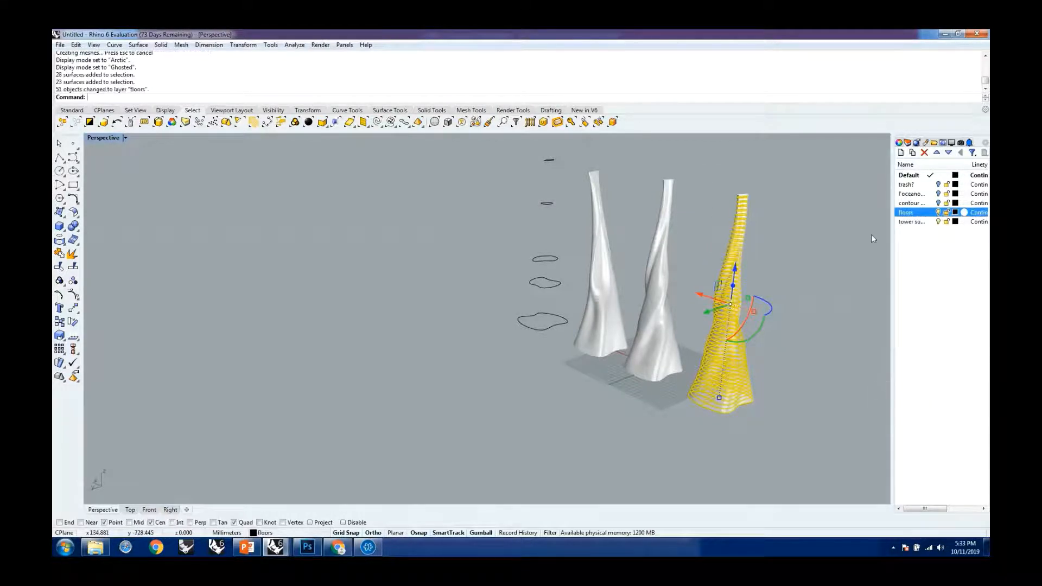
pyautogui.click(938, 213)
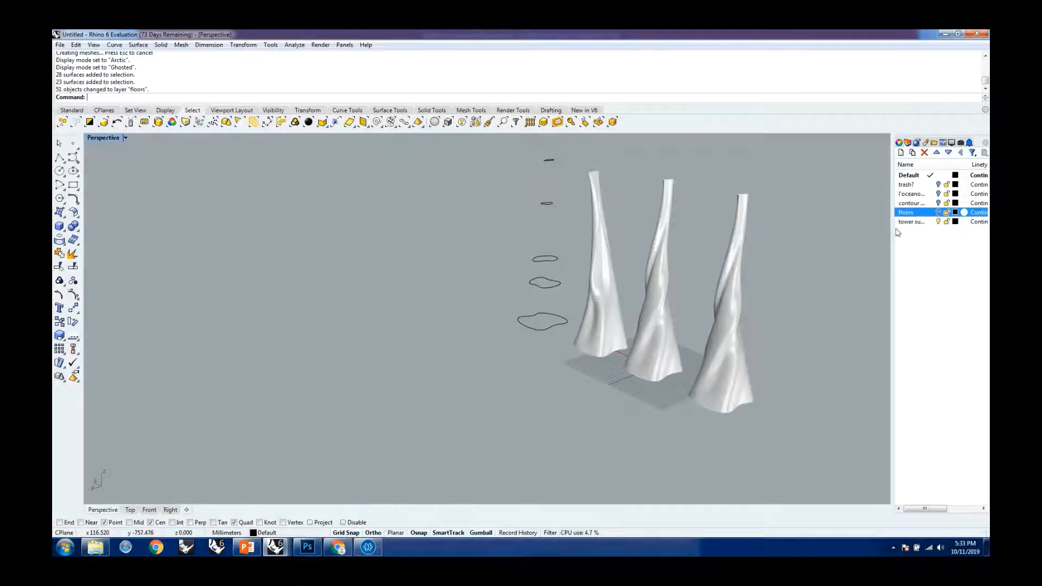
pyautogui.moveTo(786, 227); pyautogui.dragTo(821, 238, button='right')
pyautogui.scroll(11, 688, 157)
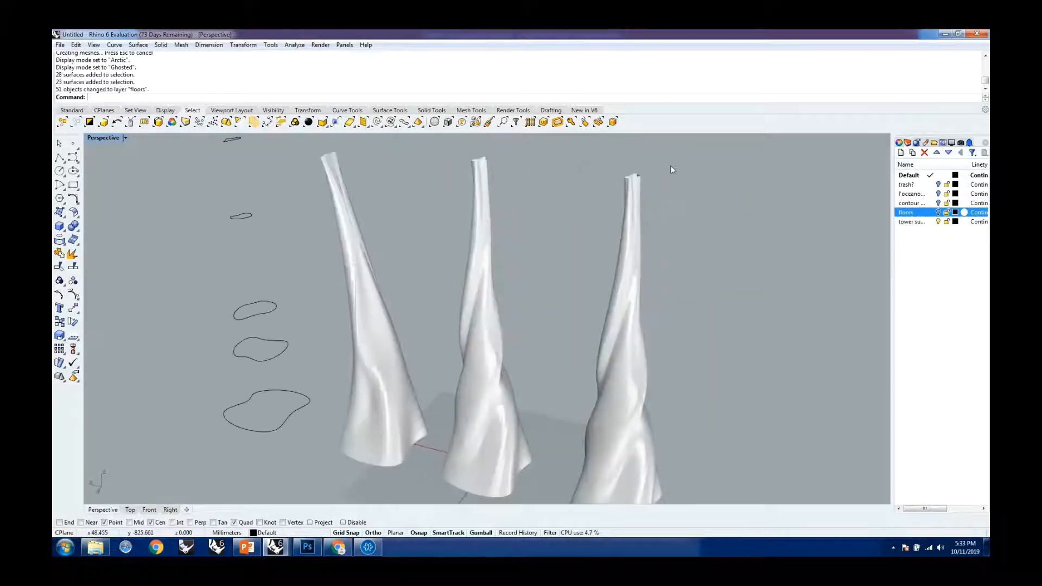
# Select the third tower's polysurface and examine it from its top down to its base
pyautogui.moveTo(614, 218); pyautogui.dragTo(639, 216, button='right')
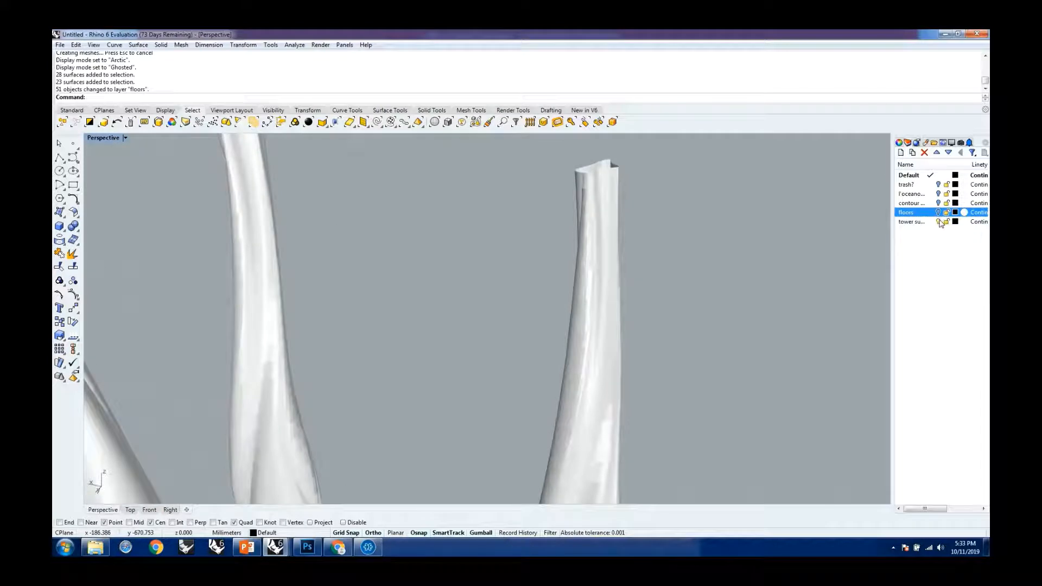
pyautogui.scroll(-8, 594, 236)
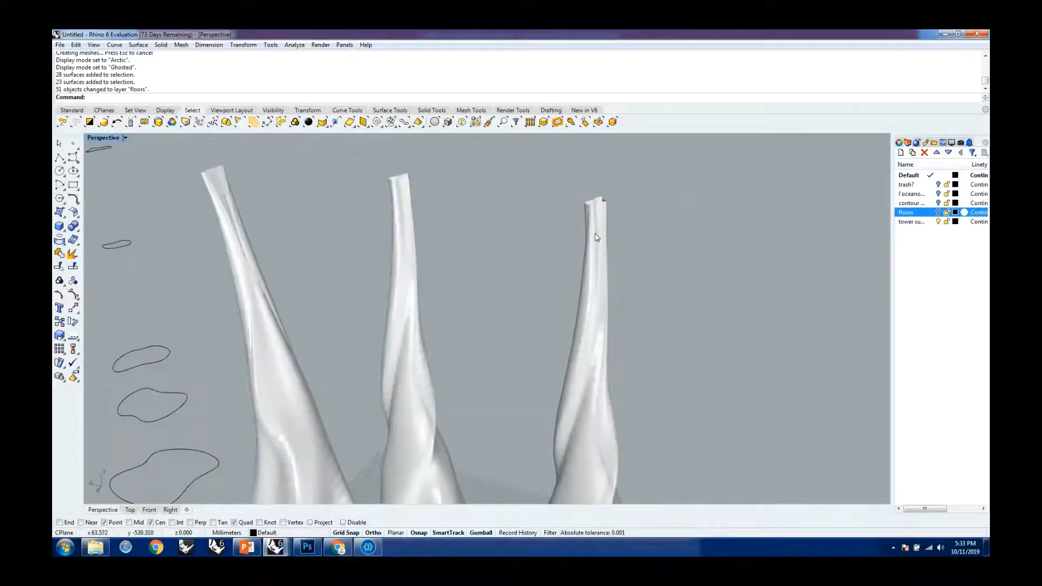
pyautogui.scroll(-3, 597, 239)
pyautogui.click(601, 293)
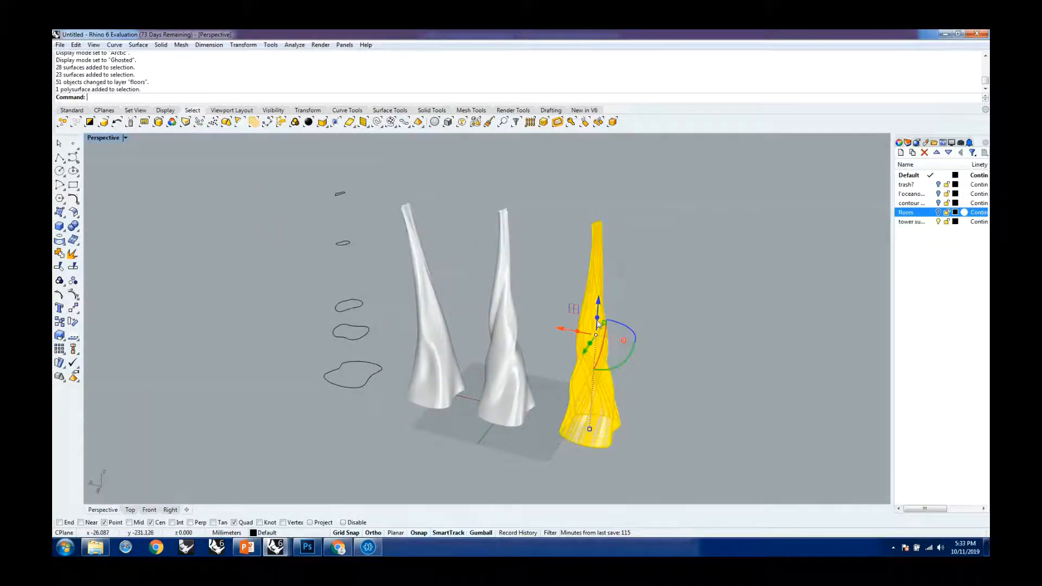
pyautogui.scroll(-2, 603, 353)
pyautogui.scroll(5, 605, 413)
pyautogui.scroll(3, 605, 412)
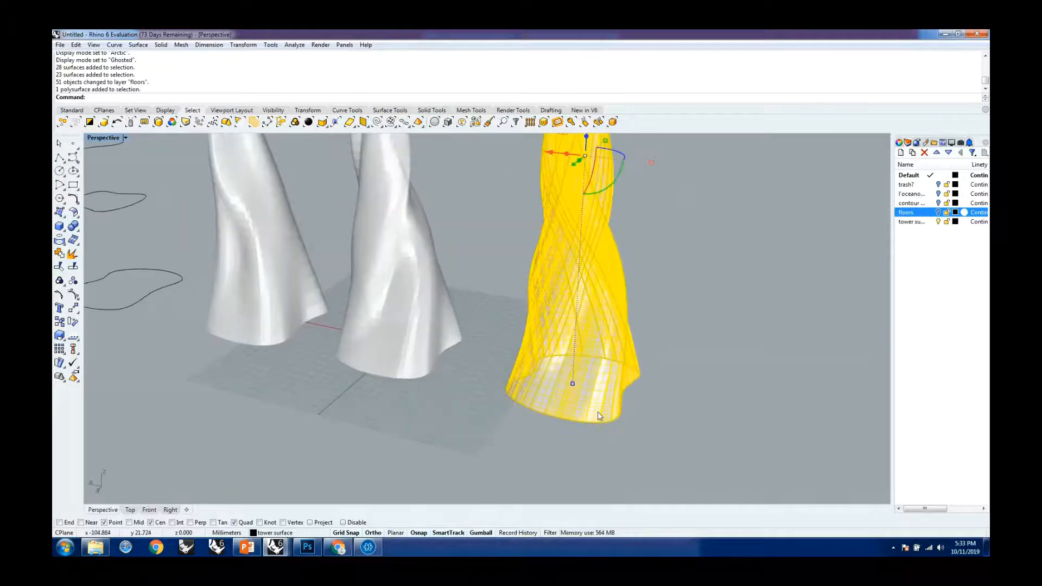
# Show the "contour curves" layer to examine the contours around the third tower's base, and hide the layer again
pyautogui.click(937, 203)
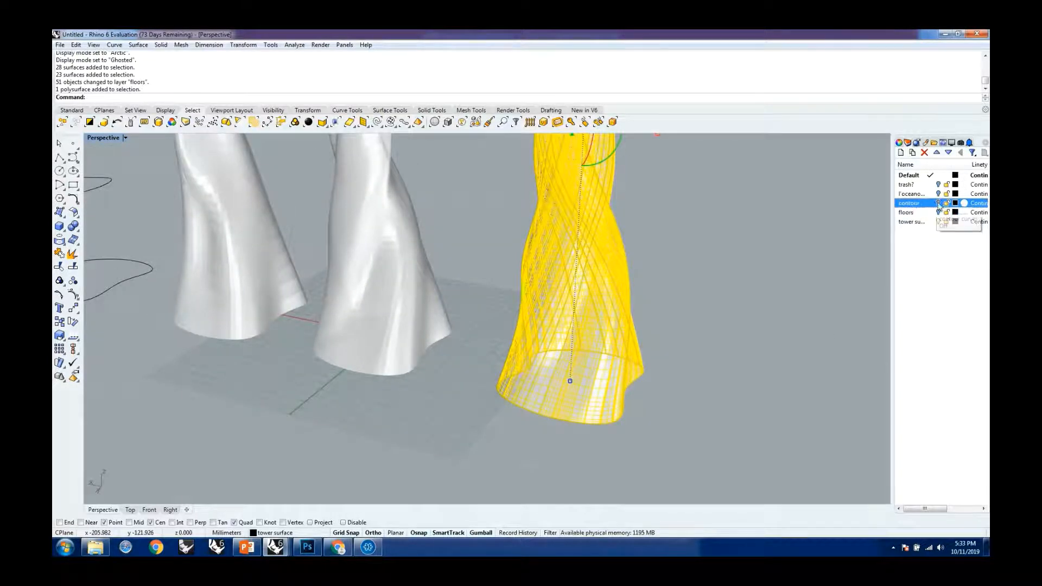
pyautogui.scroll(2, 545, 394)
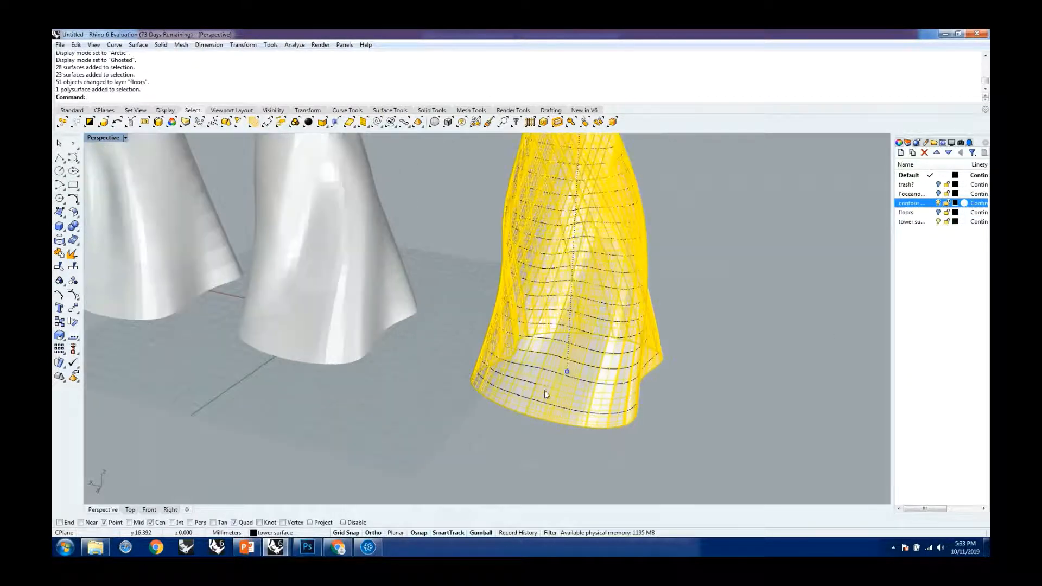
pyautogui.click(711, 375)
pyautogui.moveTo(711, 380); pyautogui.dragTo(718, 344, button='right')
pyautogui.scroll(-4, 545, 249)
pyautogui.keyDown('shift'); pyautogui.moveTo(630, 405); pyautogui.dragTo(634, 291, button='right'); pyautogui.keyUp('shift')
pyautogui.scroll(3, 535, 379)
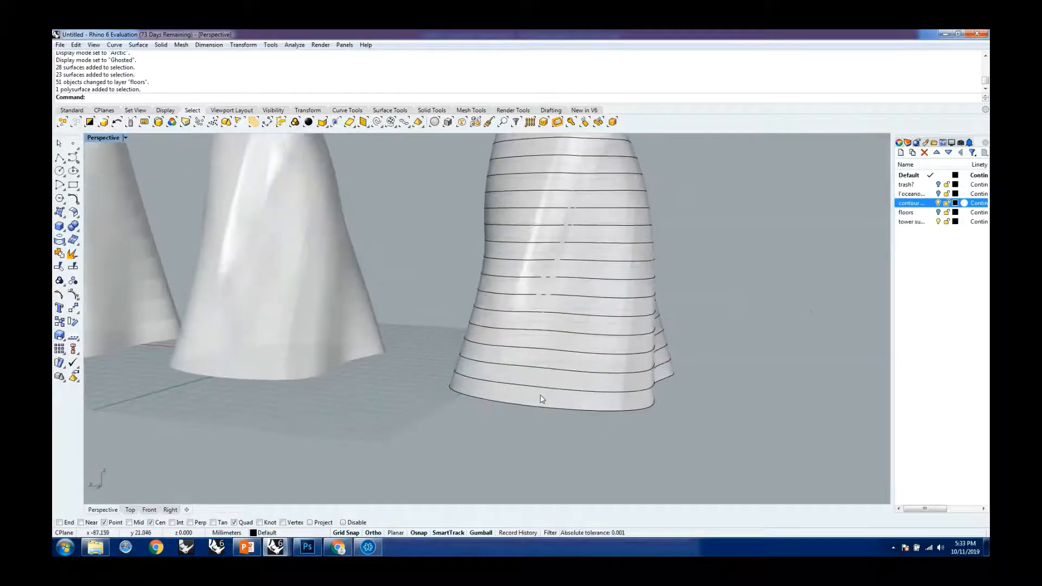
pyautogui.click(938, 203)
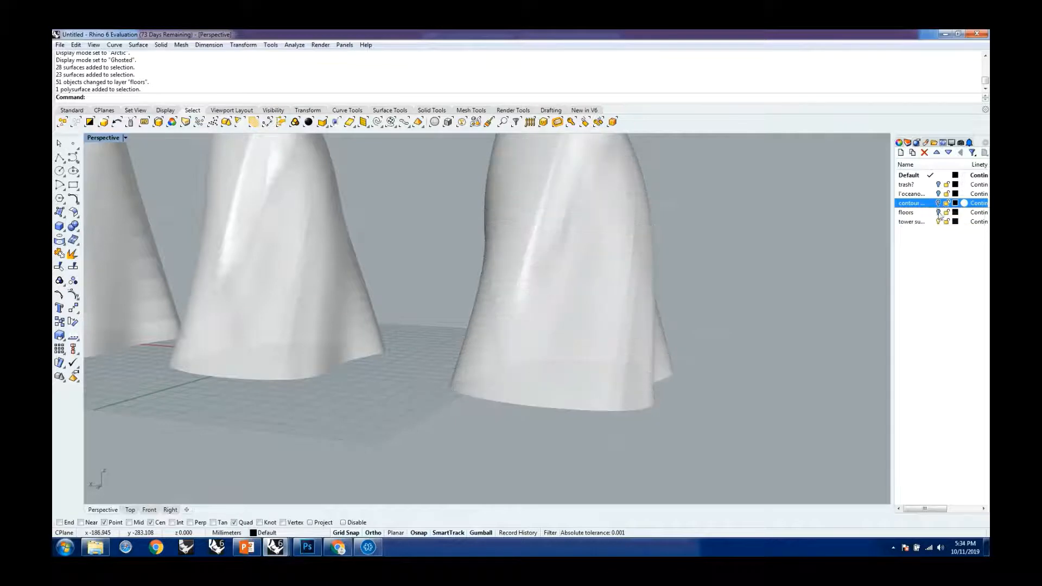
# Show the "floors" layer and hide the "tower surface" layer to isolate the third tower's floors
pyautogui.click(939, 212)
pyautogui.scroll(2, 466, 394)
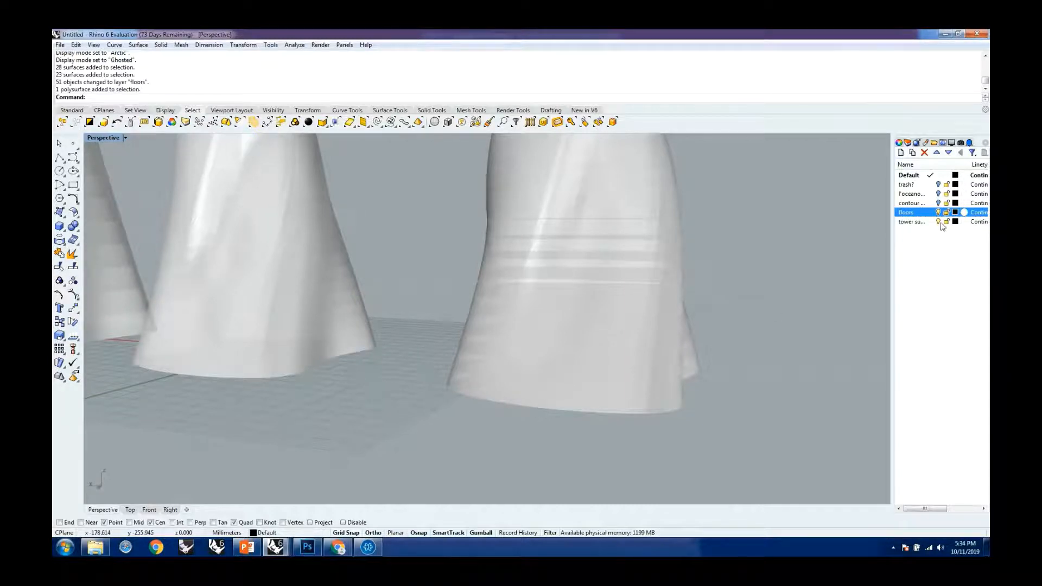
pyautogui.click(915, 223)
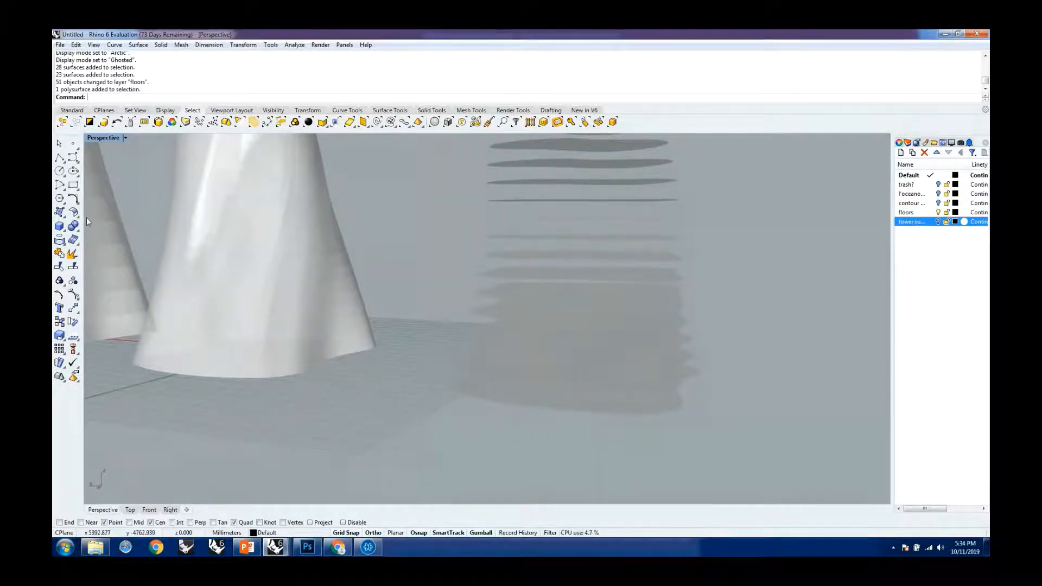
# Turn on surface edges in the Ghosted display mode settings of the perspective viewport
pyautogui.click(126, 138)
pyautogui.click(125, 138)
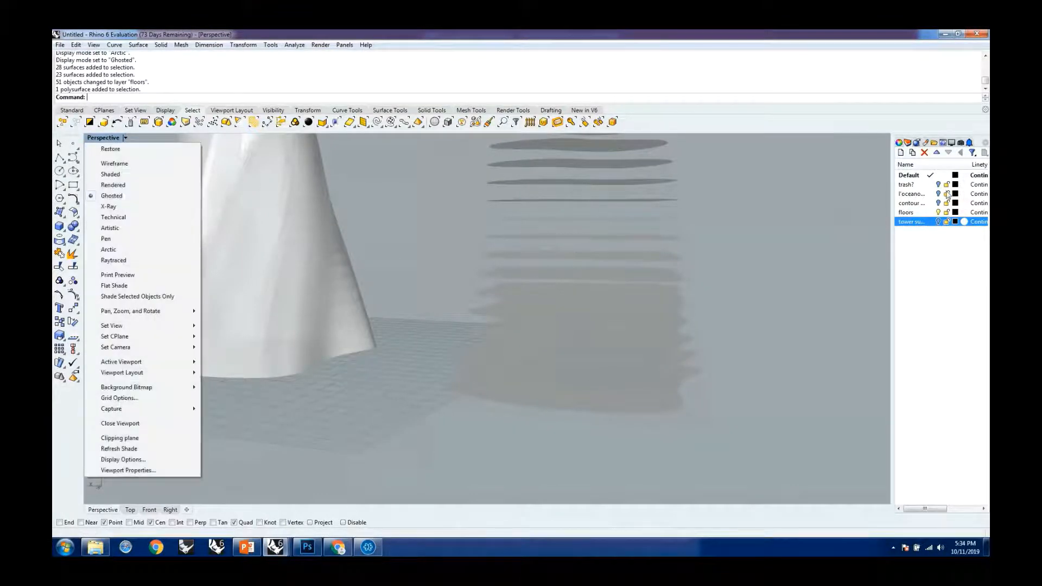
pyautogui.click(897, 219)
pyautogui.click(951, 143)
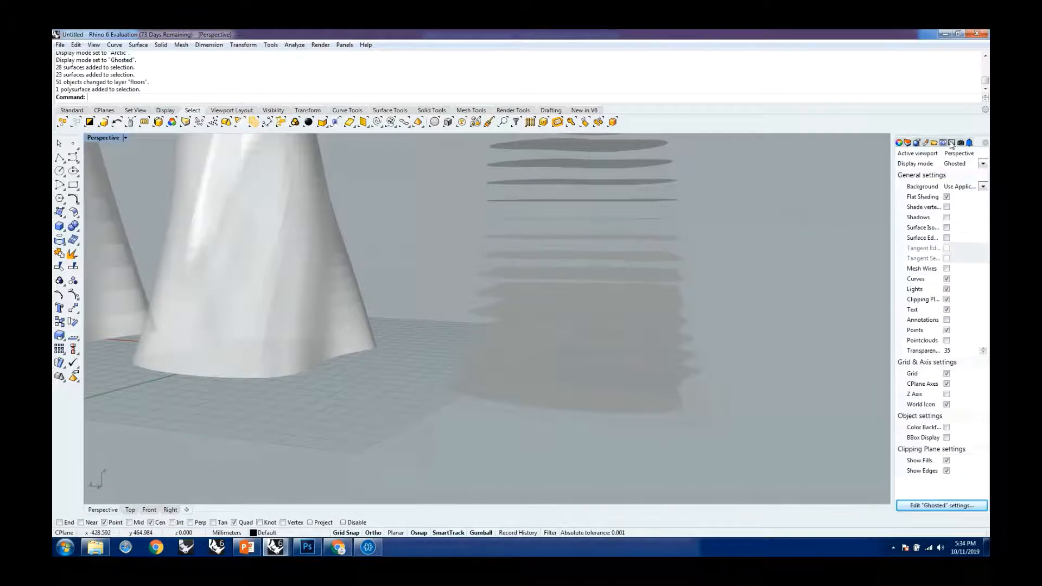
pyautogui.click(947, 238)
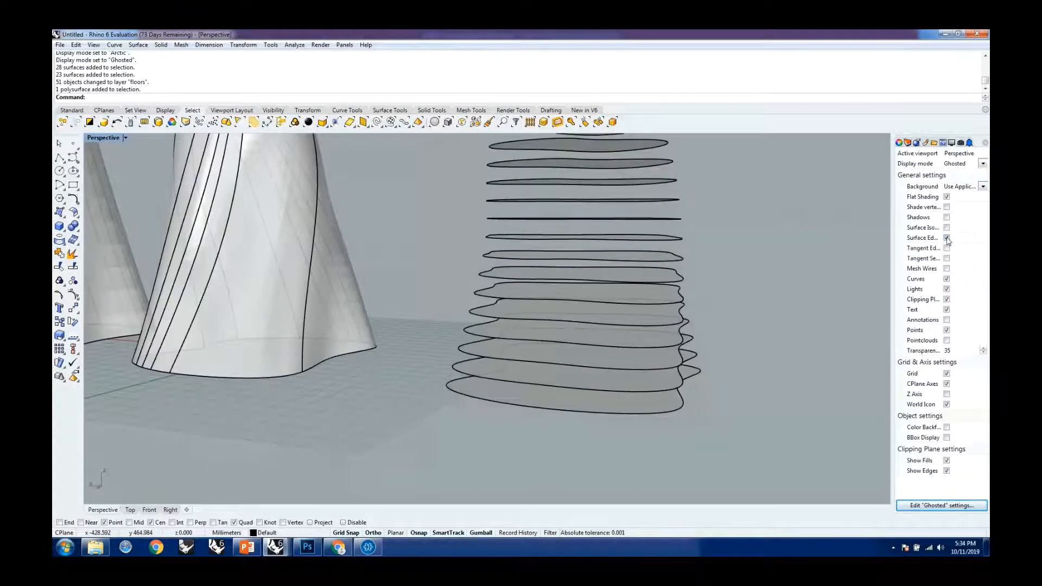
# Delete the second, fourth and sixth floors counted from the base of the third tower
pyautogui.moveTo(838, 249); pyautogui.dragTo(686, 296, button='right')
pyautogui.scroll(-8, 676, 320)
pyautogui.scroll(6, 600, 314)
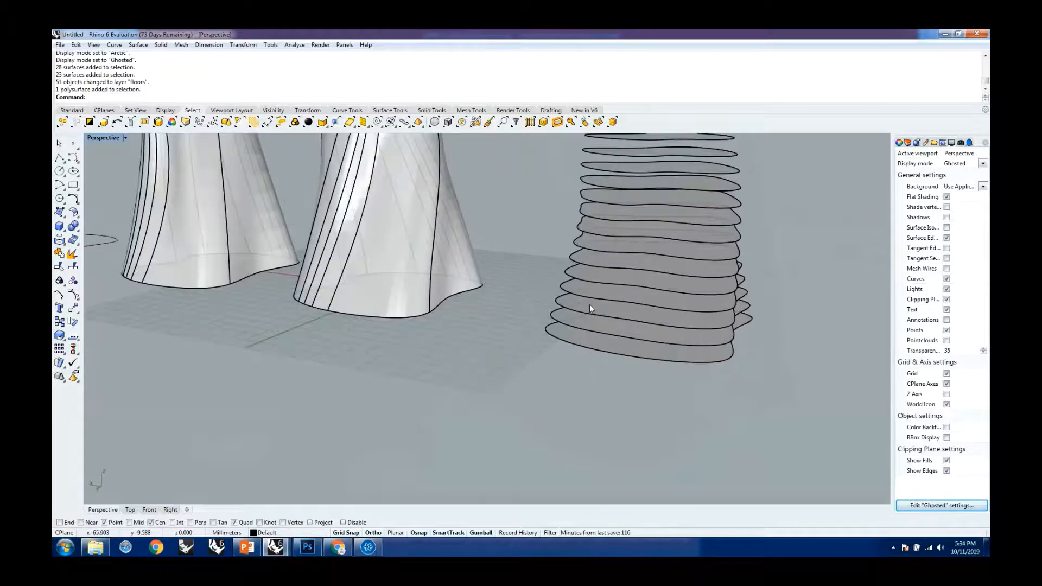
pyautogui.click(545, 318)
pyautogui.keyDown('shift'); pyautogui.click(557, 269); pyautogui.keyUp('shift')
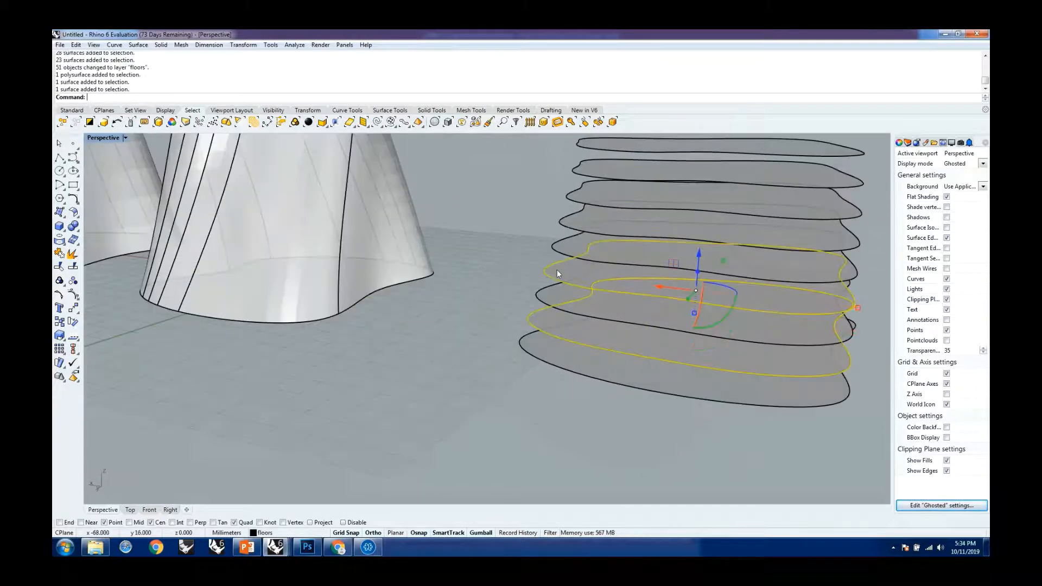
pyautogui.keyDown('shift'); pyautogui.click(578, 218); pyautogui.keyUp('shift')
pyautogui.scroll(-4, 541, 309)
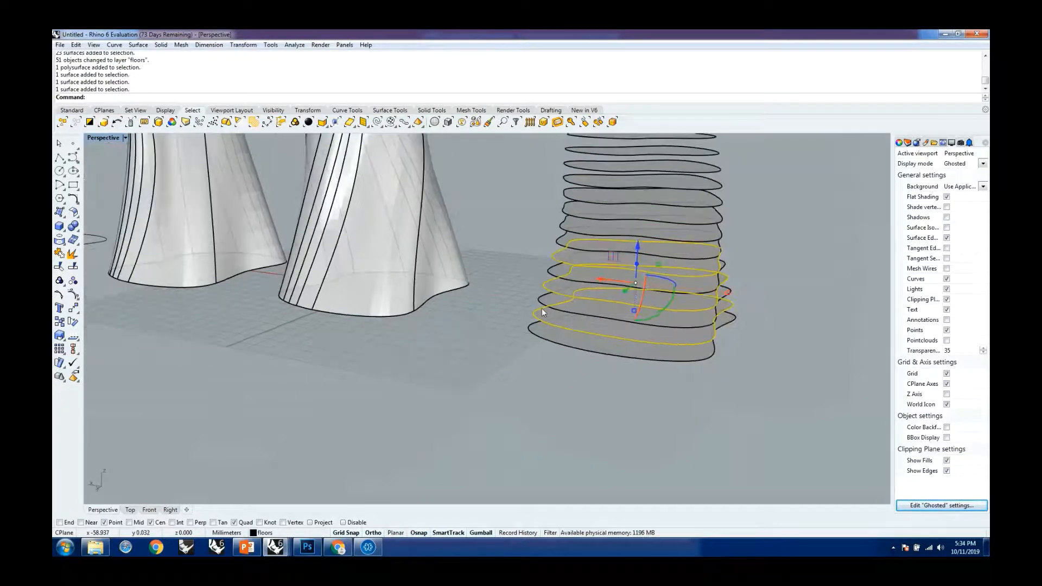
pyautogui.press('Delete')
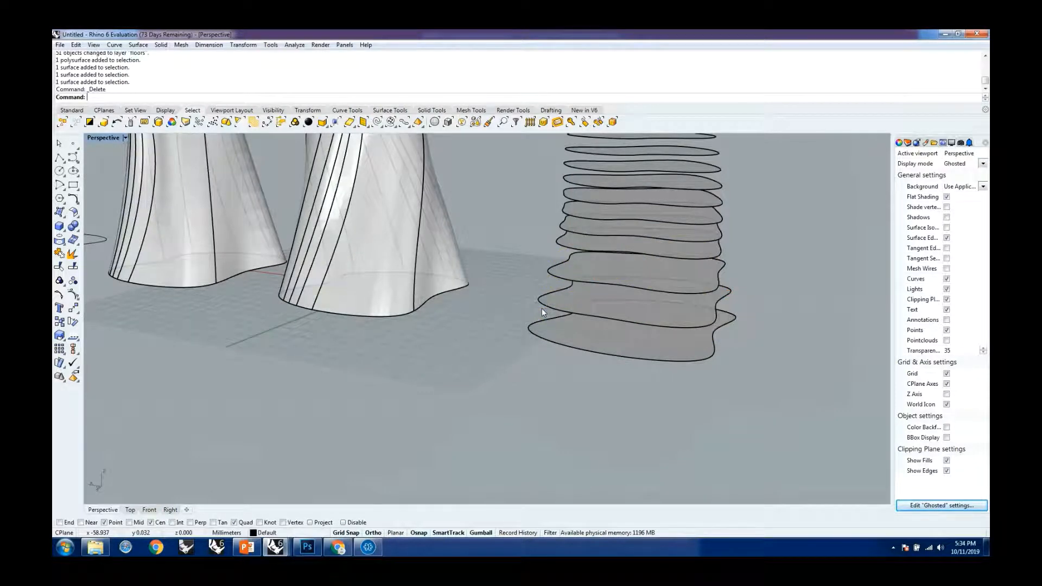
# Examine the spacing of the remaining floors, from the base up the third tower
pyautogui.moveTo(541, 309); pyautogui.dragTo(585, 294, button='right')
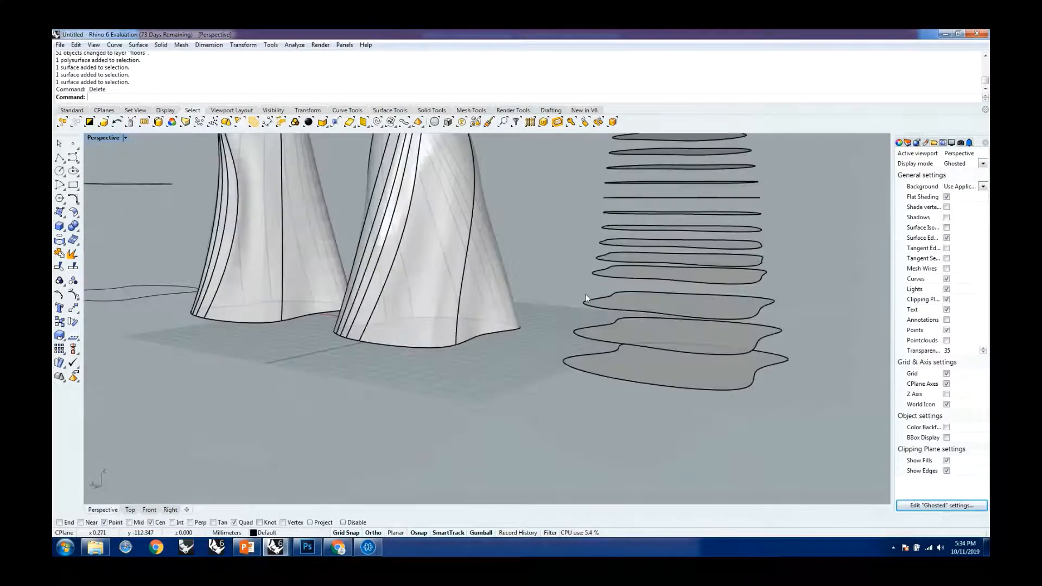
pyautogui.scroll(-4, 586, 295)
pyautogui.scroll(3, 600, 298)
pyautogui.scroll(4, 600, 297)
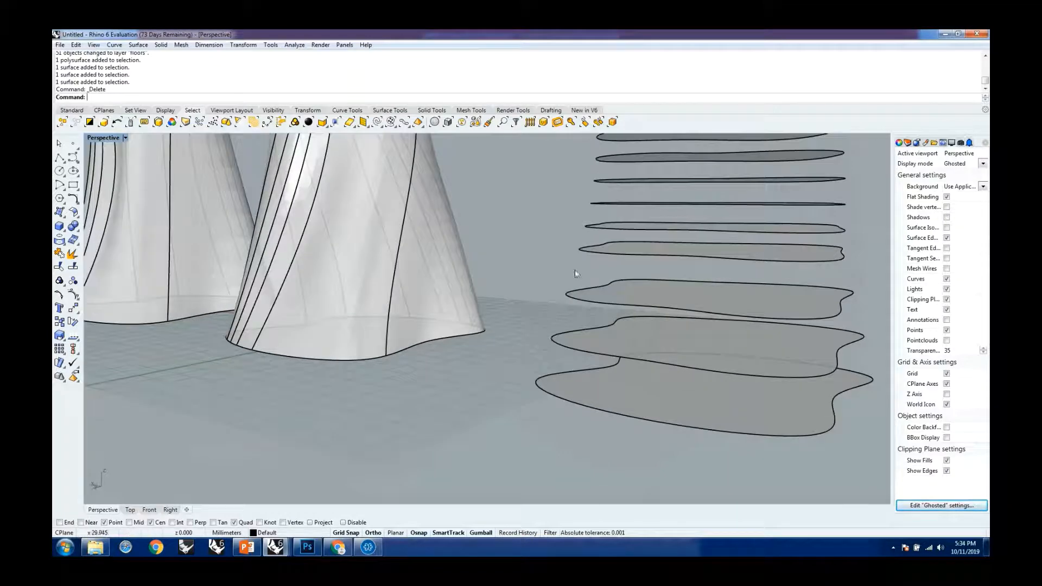
pyautogui.scroll(-4, 602, 310)
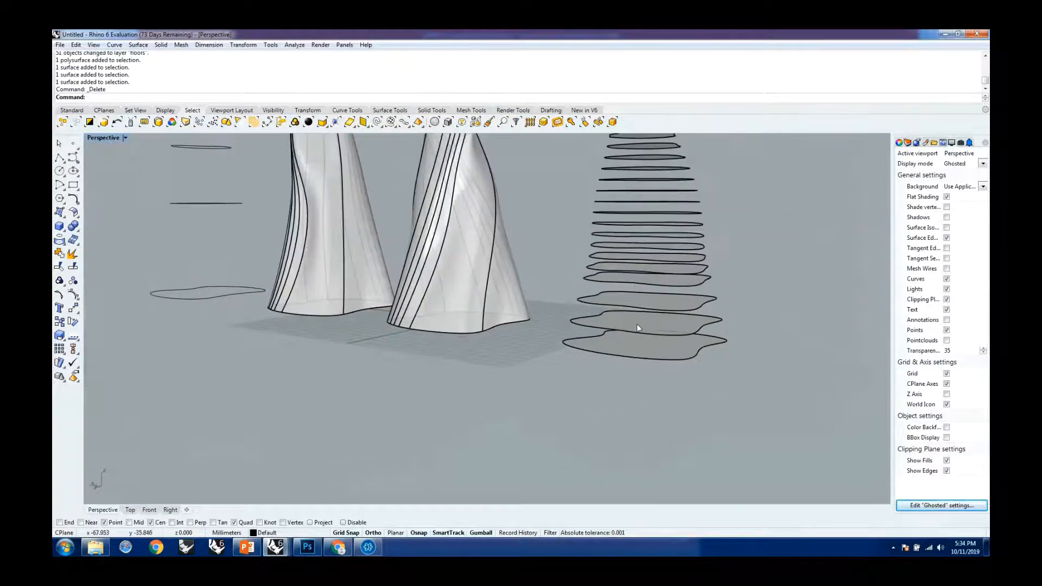
pyautogui.scroll(-3, 636, 323)
pyautogui.scroll(5, 634, 266)
pyautogui.moveTo(634, 266); pyautogui.dragTo(644, 284, button='right')
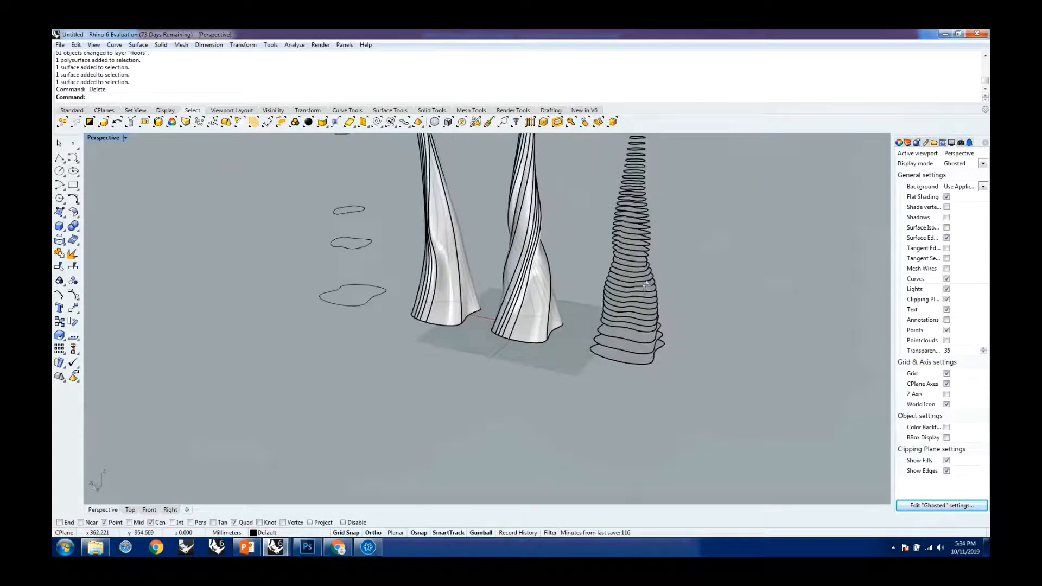
pyautogui.scroll(-5, 624, 344)
pyautogui.scroll(3, 639, 318)
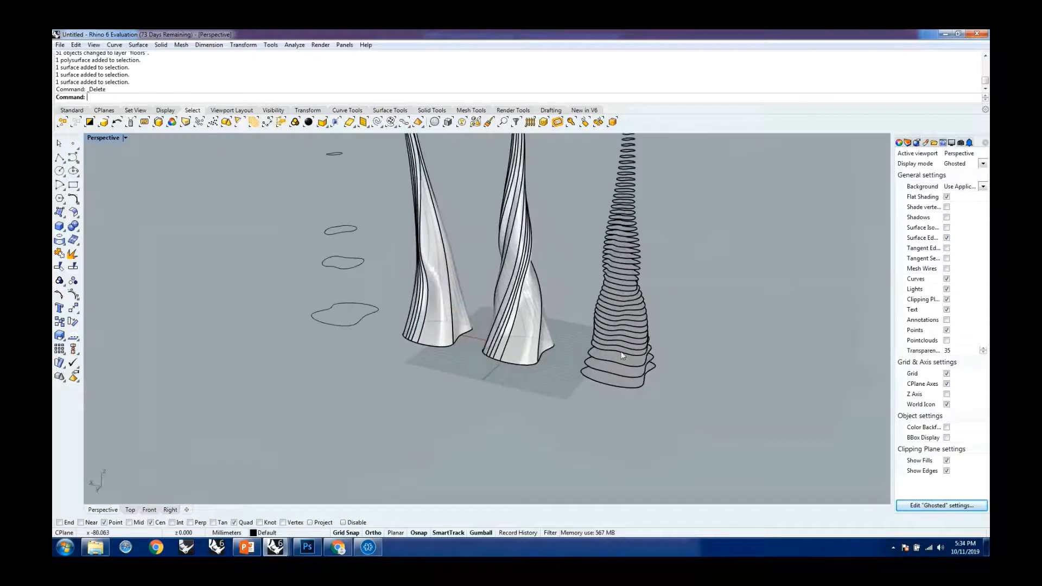
# Show the "tower surface" layer again together with the floors and view the tower's base
pyautogui.click(909, 143)
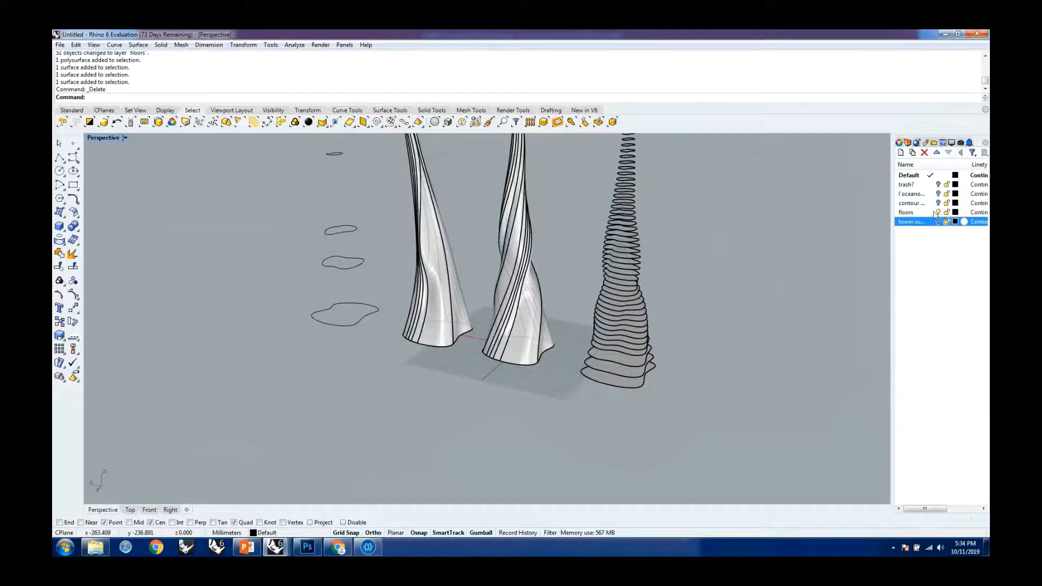
pyautogui.click(938, 222)
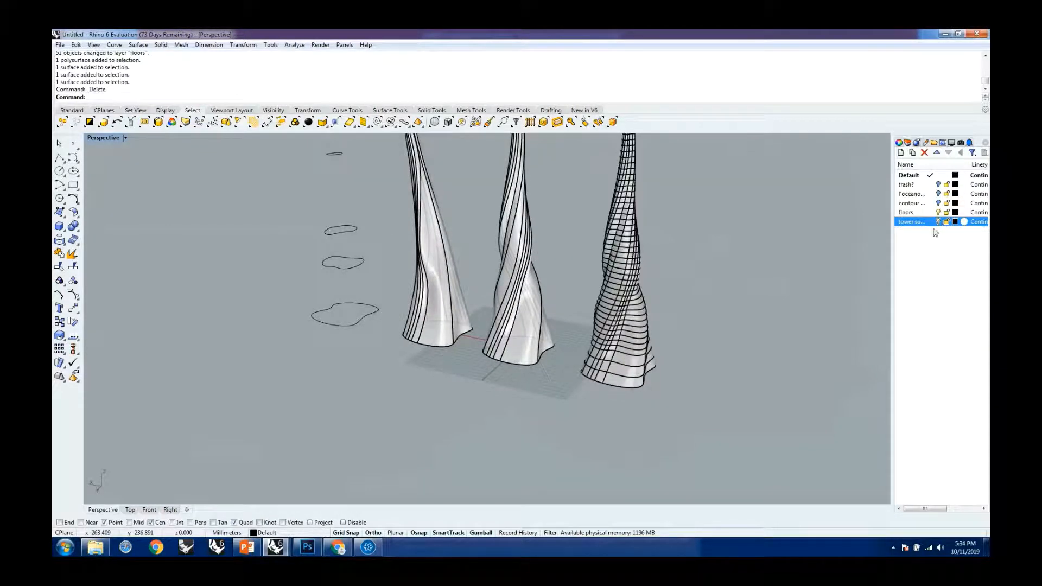
pyautogui.scroll(5, 651, 371)
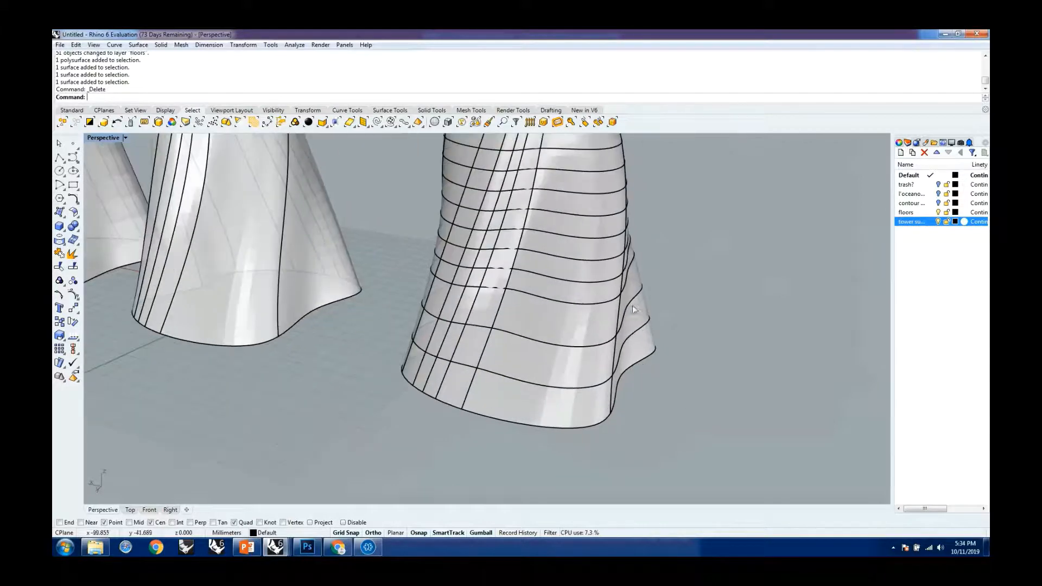
# Hide the "floors" layer to examine the bare tower surface, and show the floors again
pyautogui.click(938, 212)
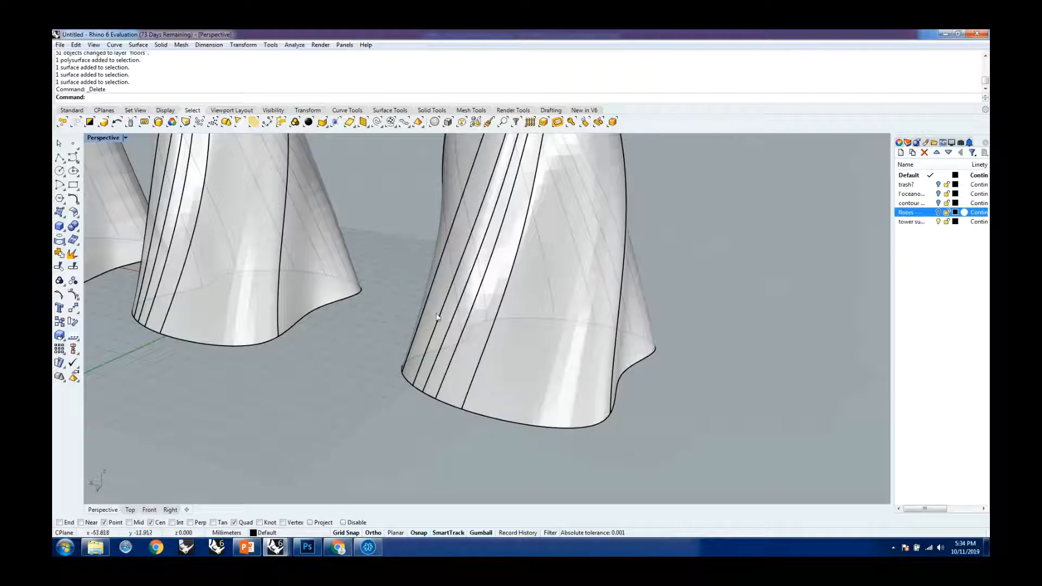
pyautogui.scroll(-2, 488, 336)
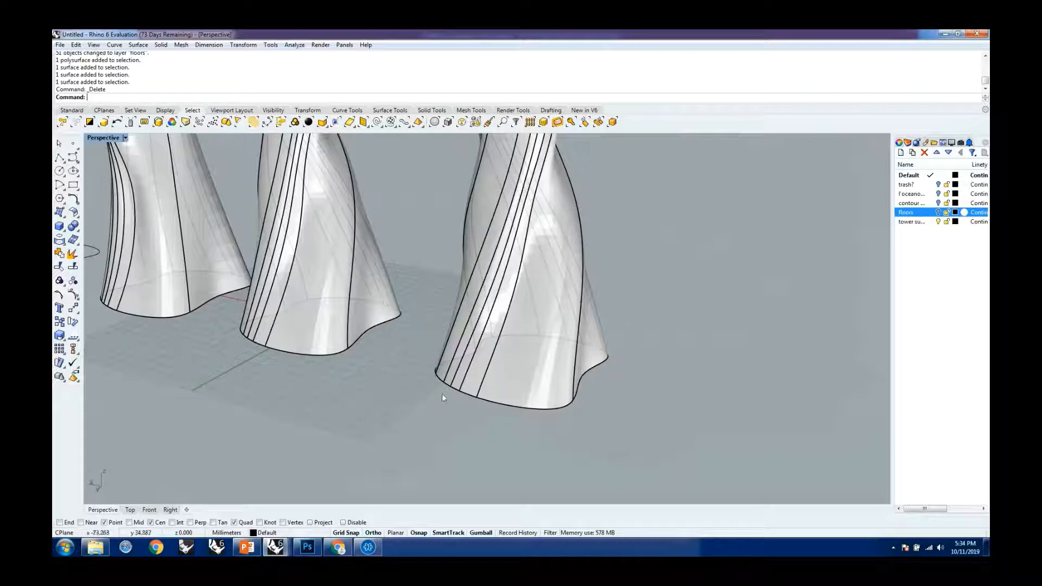
pyautogui.scroll(3, 524, 357)
pyautogui.click(938, 213)
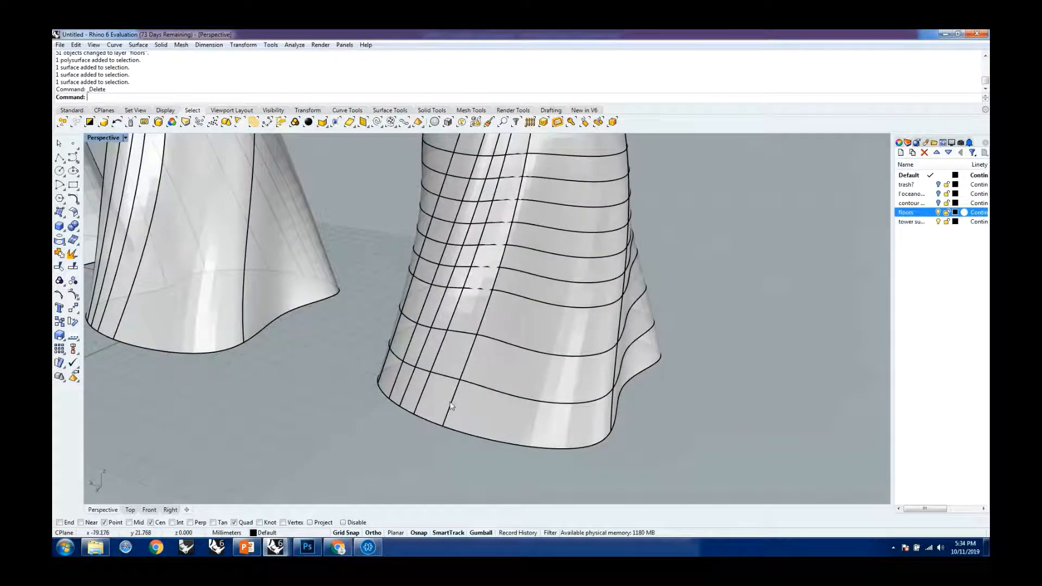
pyautogui.click(509, 320)
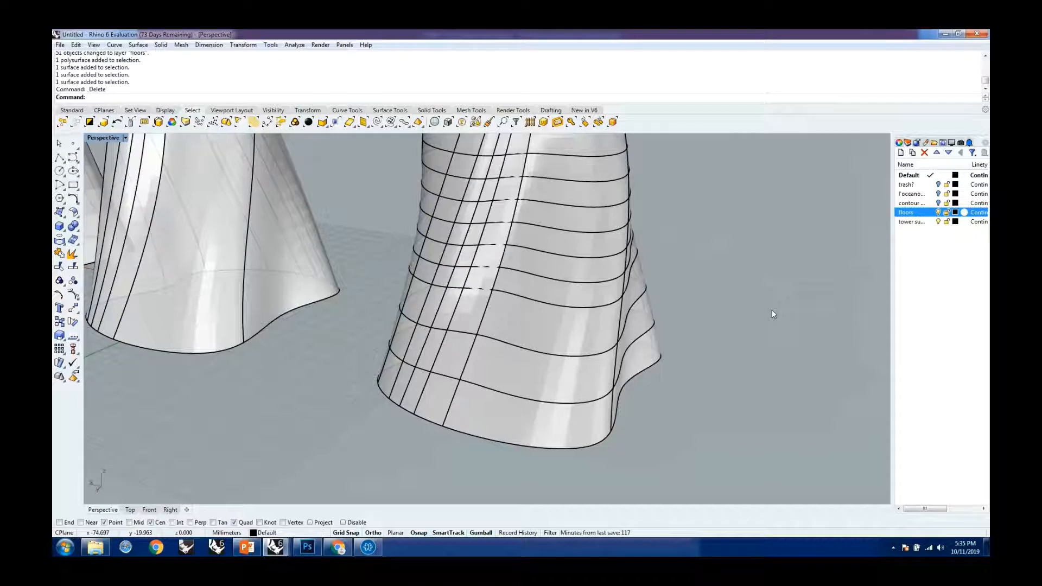
pyautogui.click(551, 301)
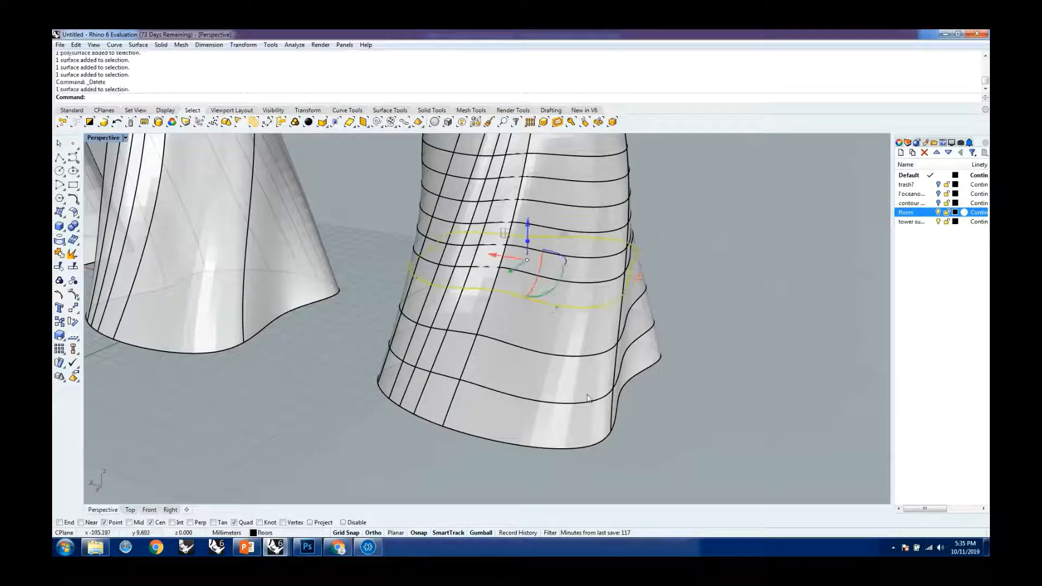
pyautogui.click(571, 447)
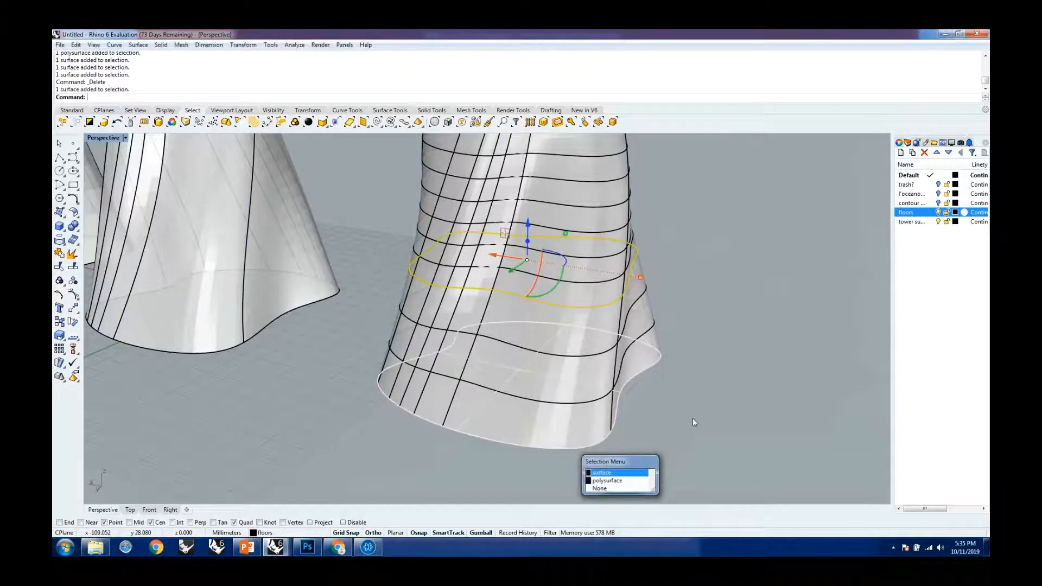
pyautogui.press('Escape')
# Split the third tower's surface, using the fourth remaining floor counted from the base as the cutting object
pyautogui.write('Split')
pyautogui.press('Return')
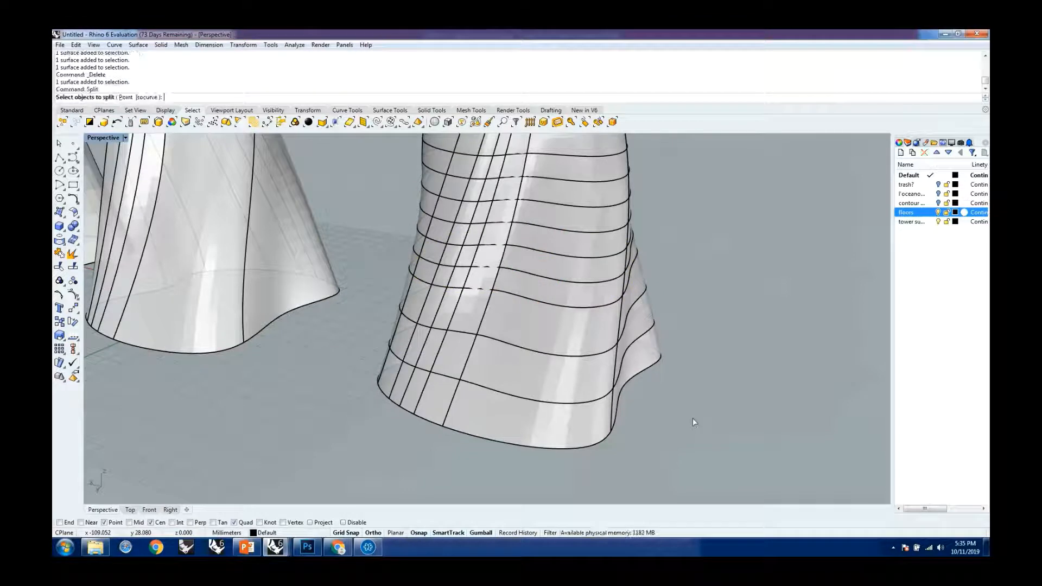
pyautogui.click(547, 329)
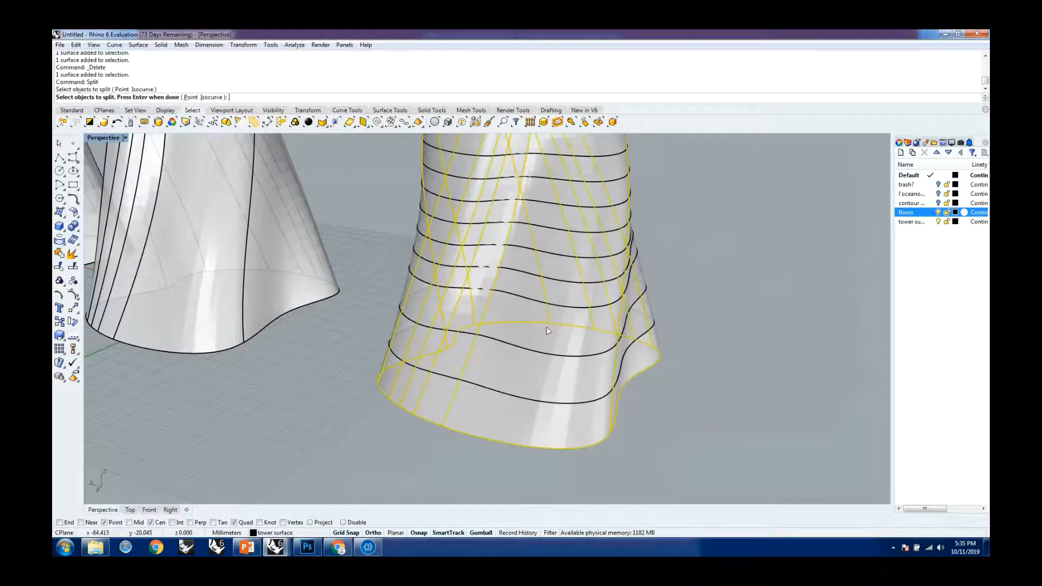
pyautogui.press('Return')
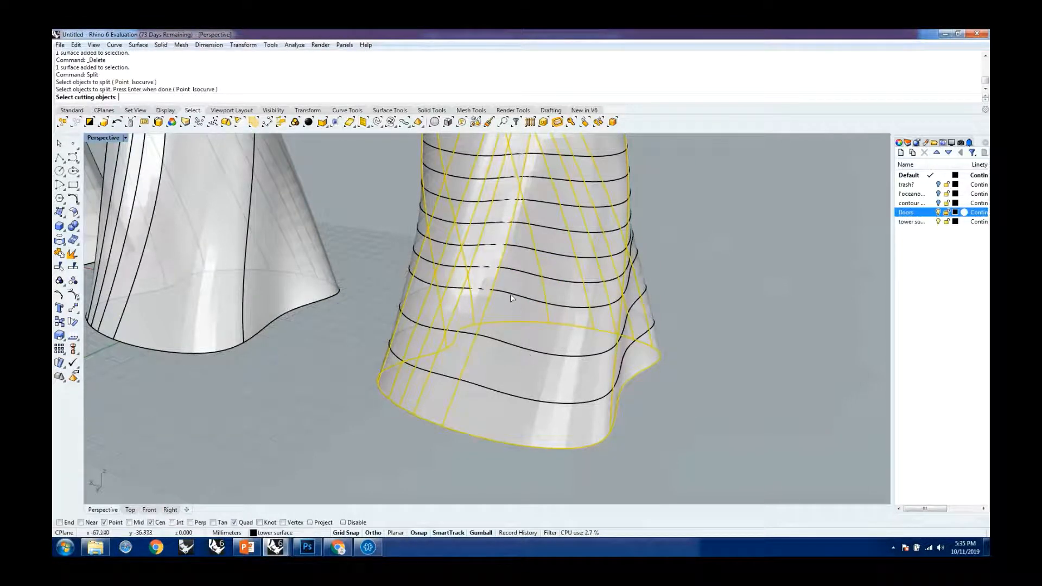
pyautogui.click(510, 298)
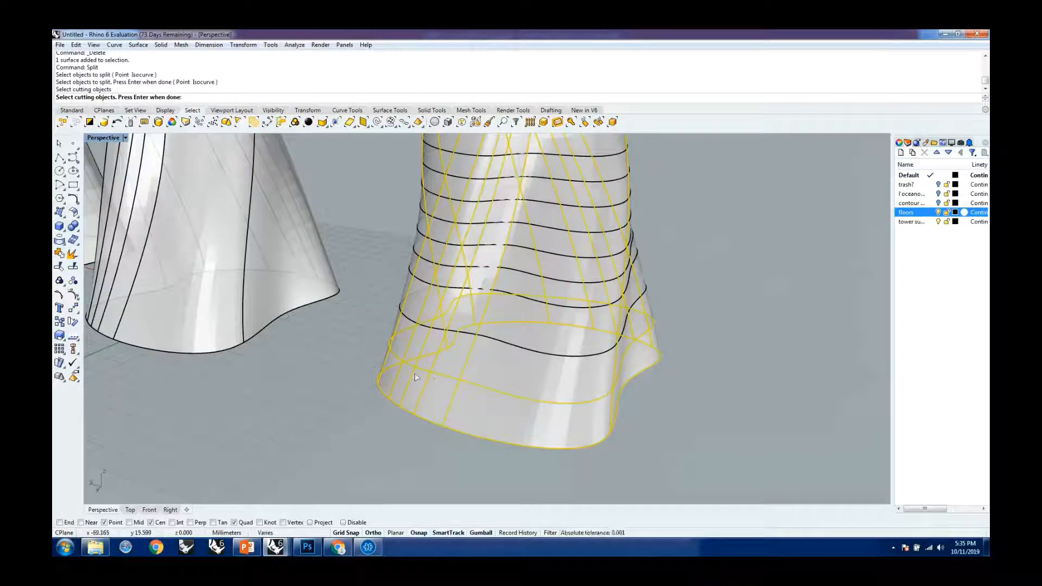
pyautogui.keyDown('ctrl'); pyautogui.click(393, 356); pyautogui.keyUp('ctrl')
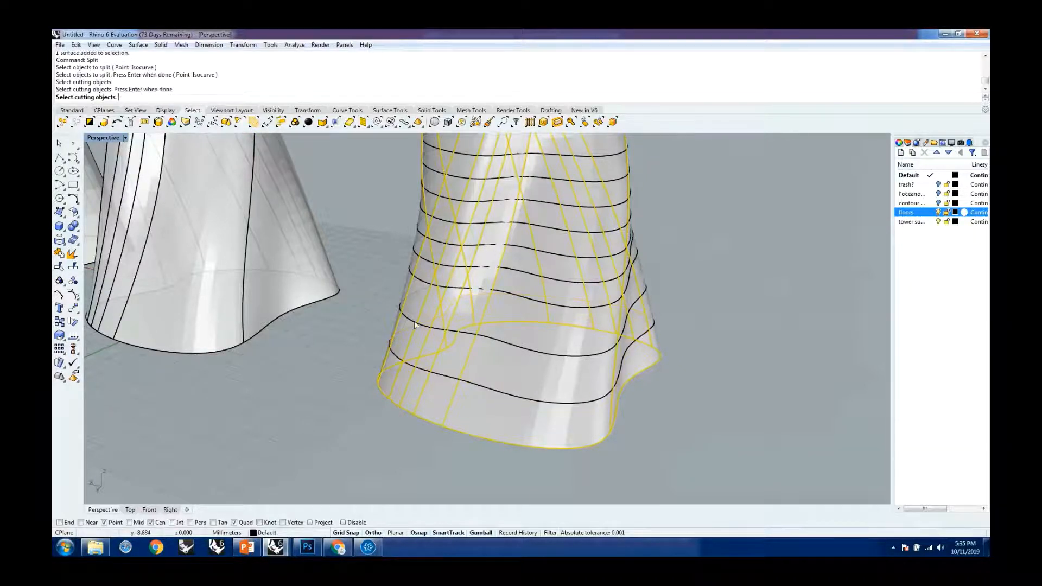
pyautogui.click(408, 271)
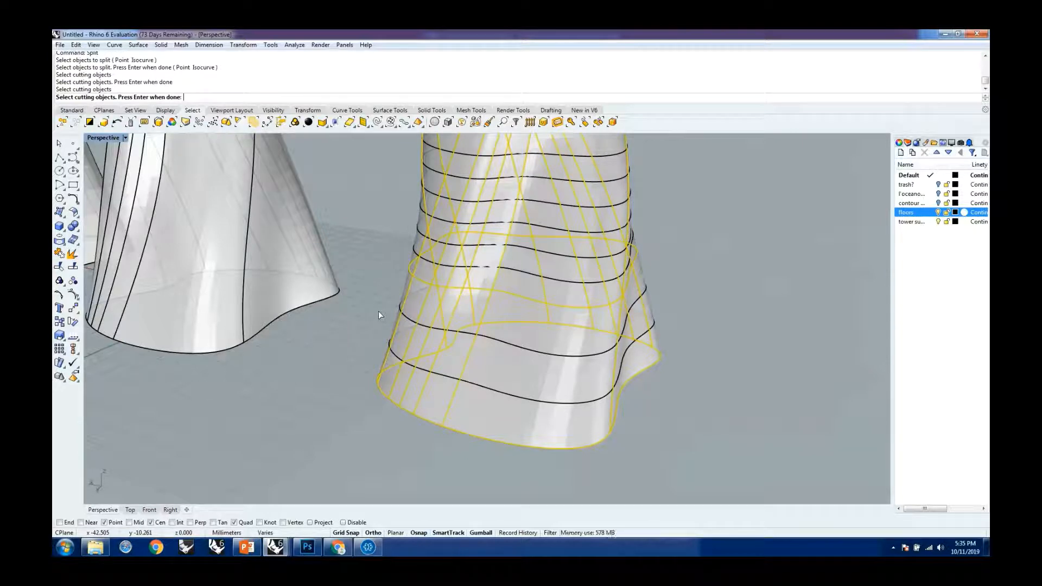
pyautogui.press('Return')
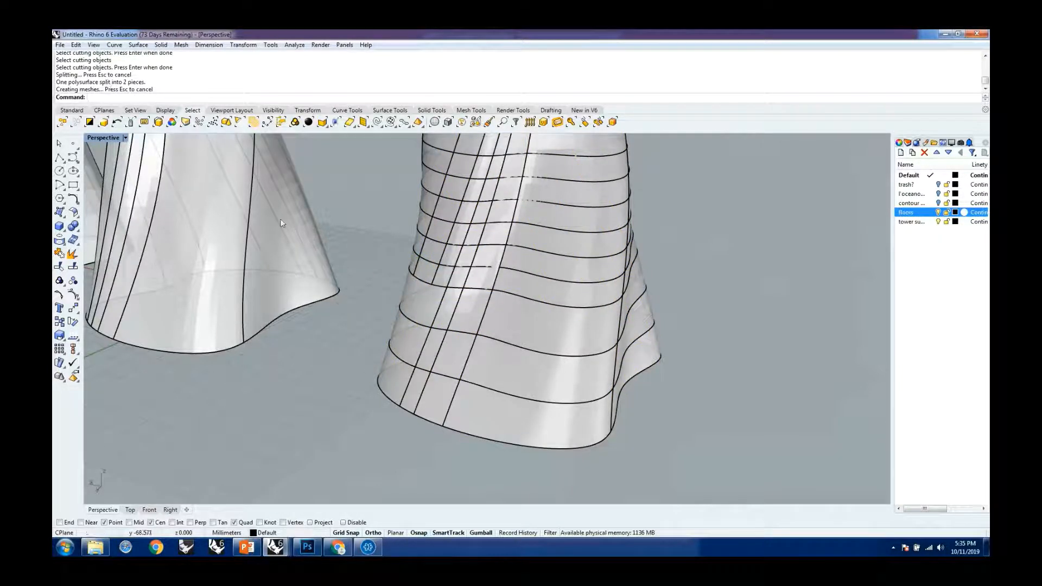
# Try moving the cut-off base section of the third tower's surface by -50 mm along the X axis
pyautogui.click(409, 282)
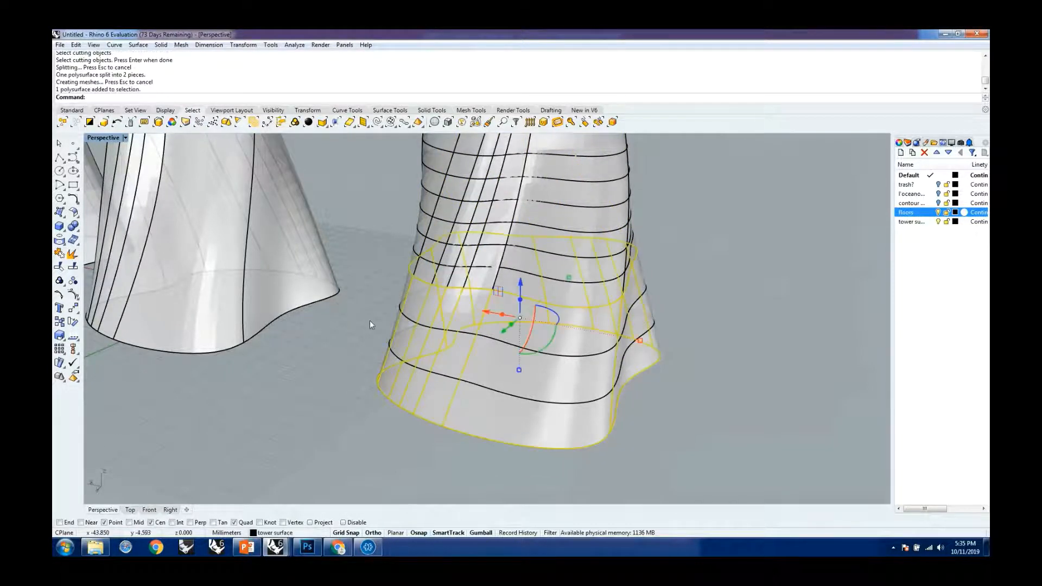
pyautogui.moveTo(370, 320); pyautogui.dragTo(384, 341, button='right')
pyautogui.scroll(-9, 384, 342)
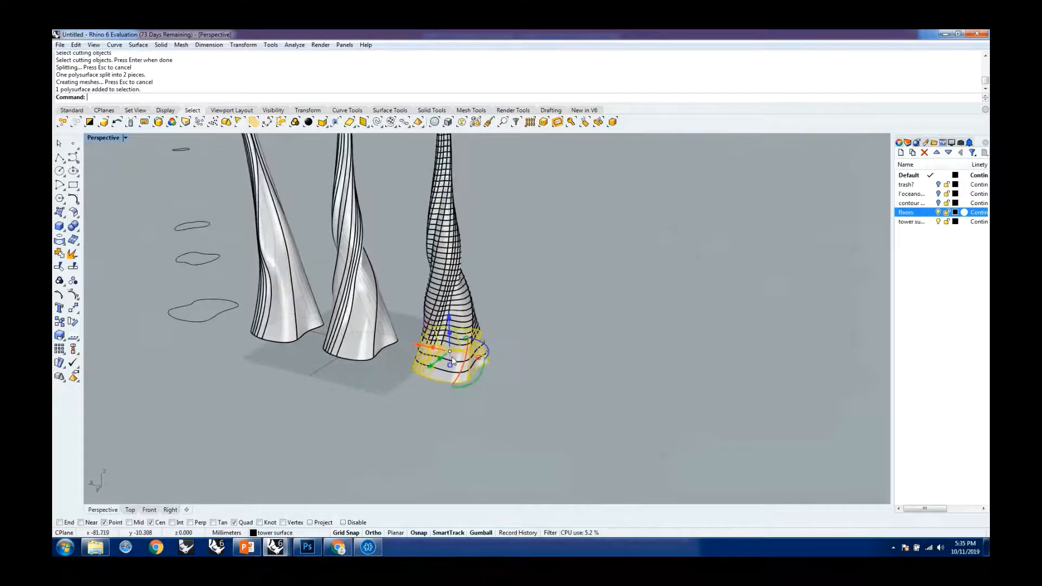
pyautogui.scroll(3, 431, 359)
pyautogui.click(417, 343)
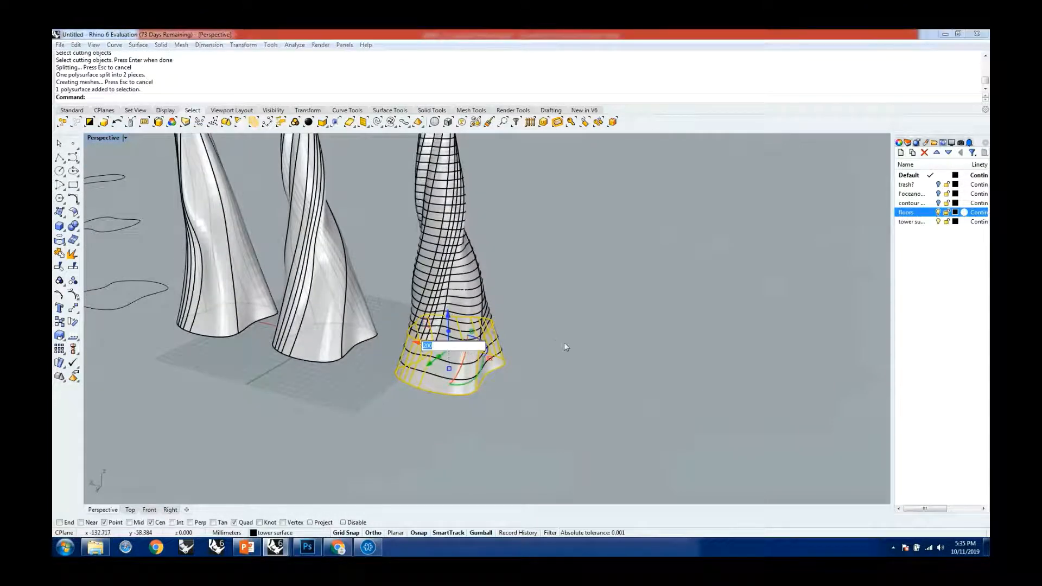
pyautogui.write('-50')
pyautogui.press('Return')
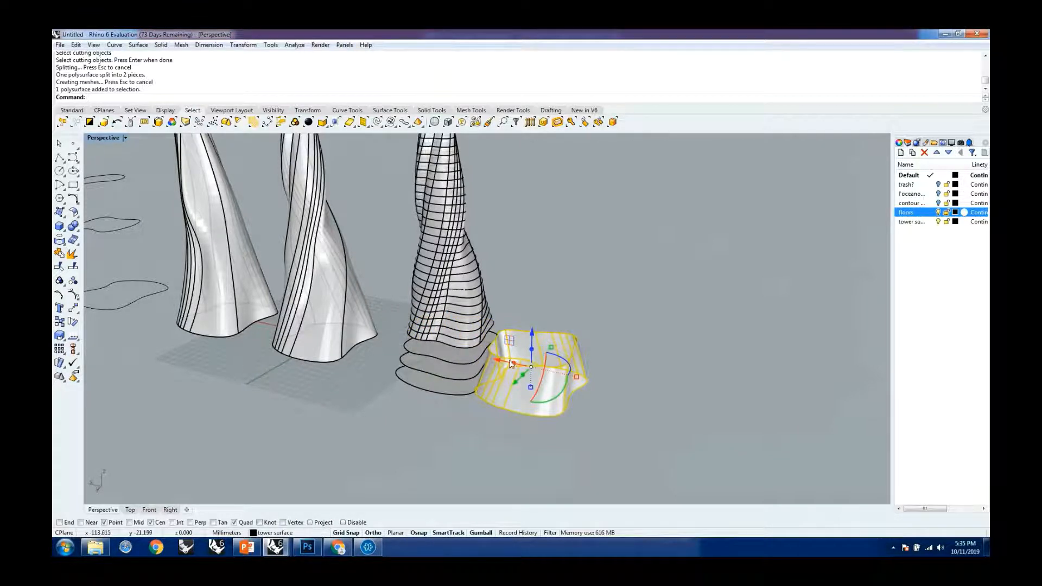
pyautogui.hotkey('ctrl', 'z')
# Move the cut-off base section of the tower surface by -100 mm along the X axis, away from its floors
pyautogui.click(414, 346)
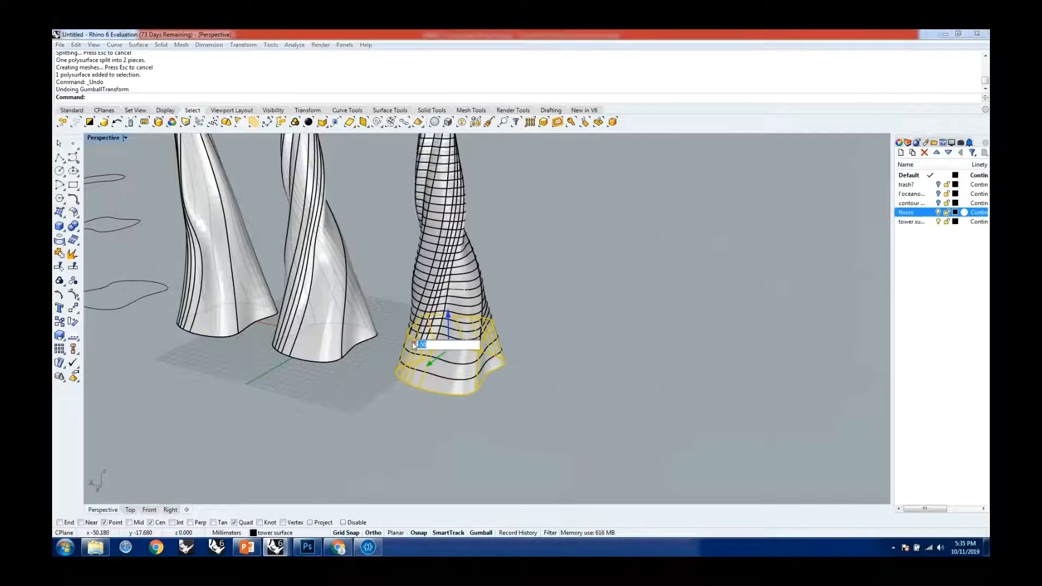
pyautogui.write('-100')
pyautogui.press('Return')
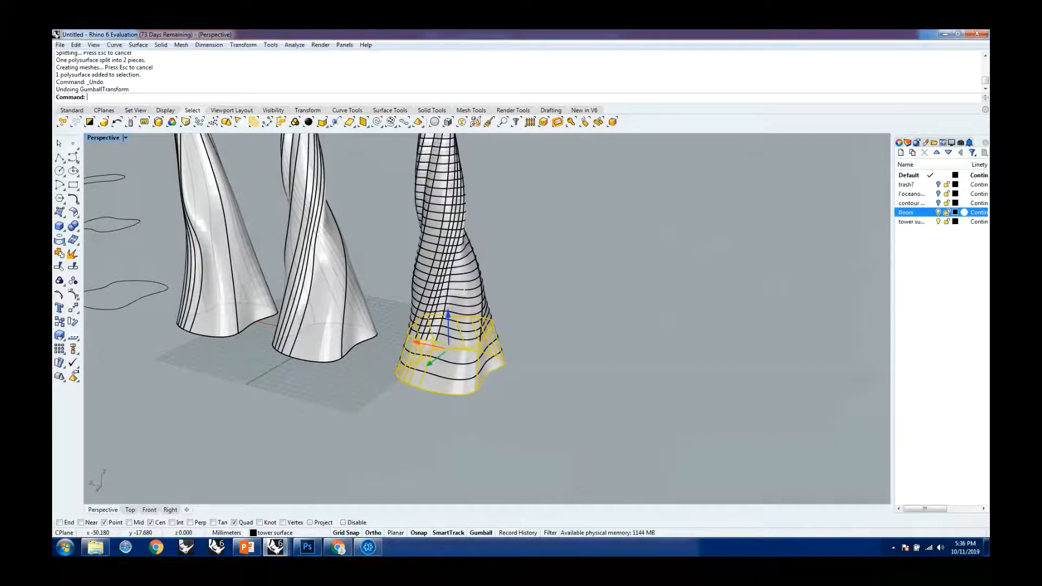
pyautogui.click(570, 315)
pyautogui.moveTo(570, 316); pyautogui.dragTo(583, 358, button='right')
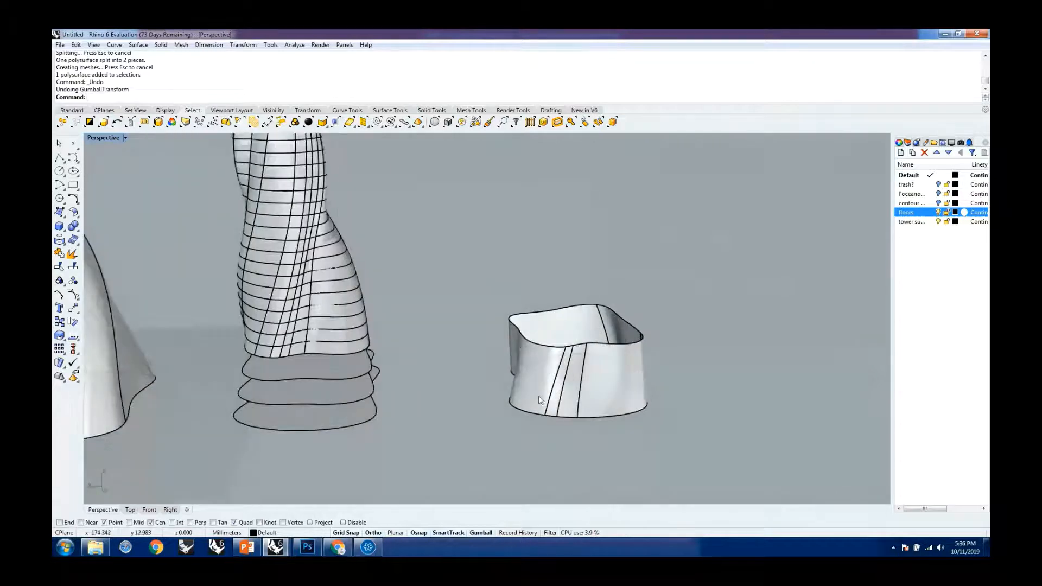
# Examine the detached base section of the tower surface and its shape relative to the exposed floors
pyautogui.click(584, 359)
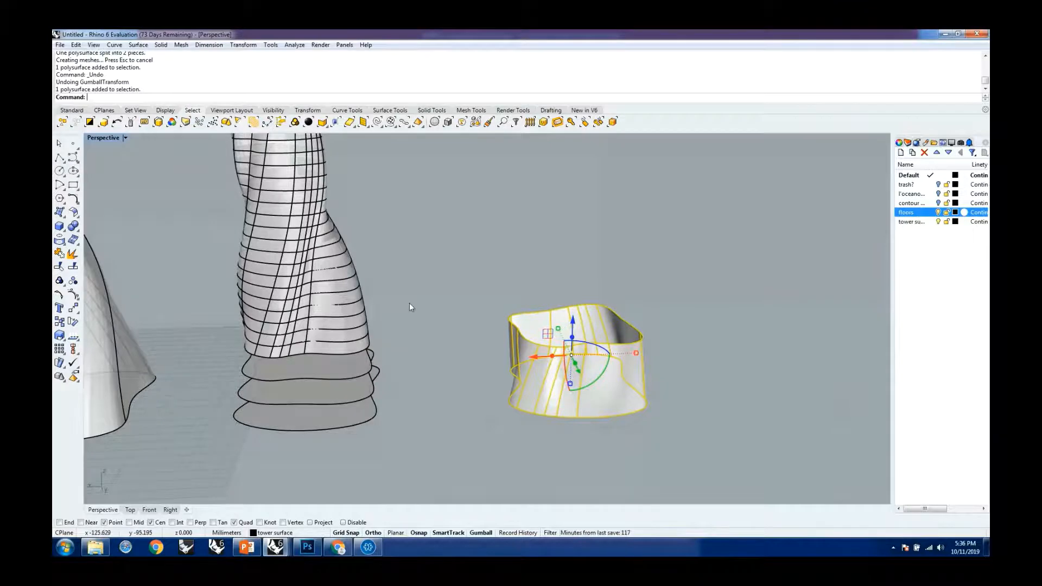
pyautogui.moveTo(412, 304); pyautogui.dragTo(383, 311, button='right')
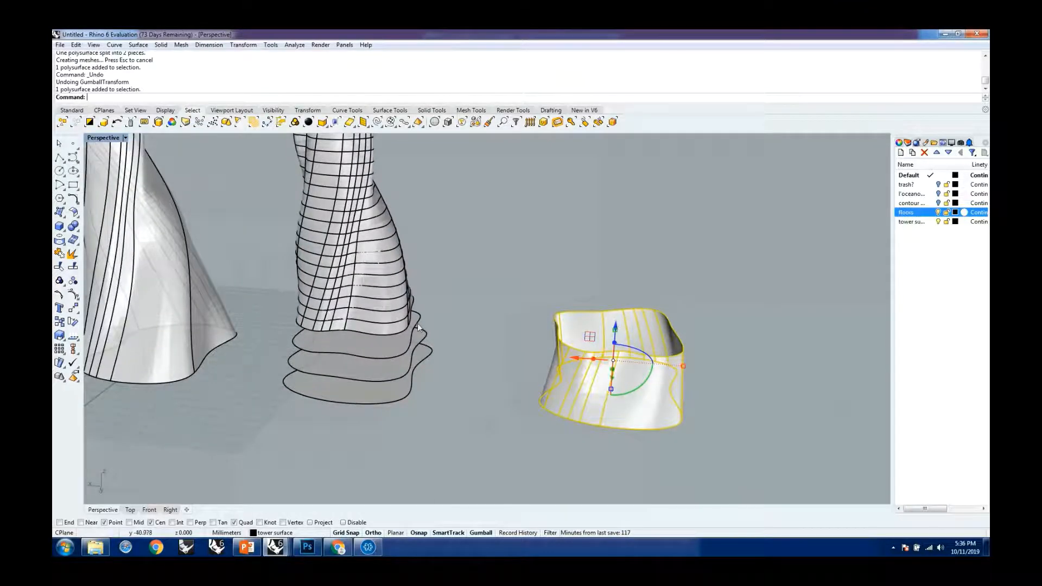
pyautogui.moveTo(593, 387); pyautogui.dragTo(594, 393, button='right')
pyautogui.scroll(-3, 594, 392)
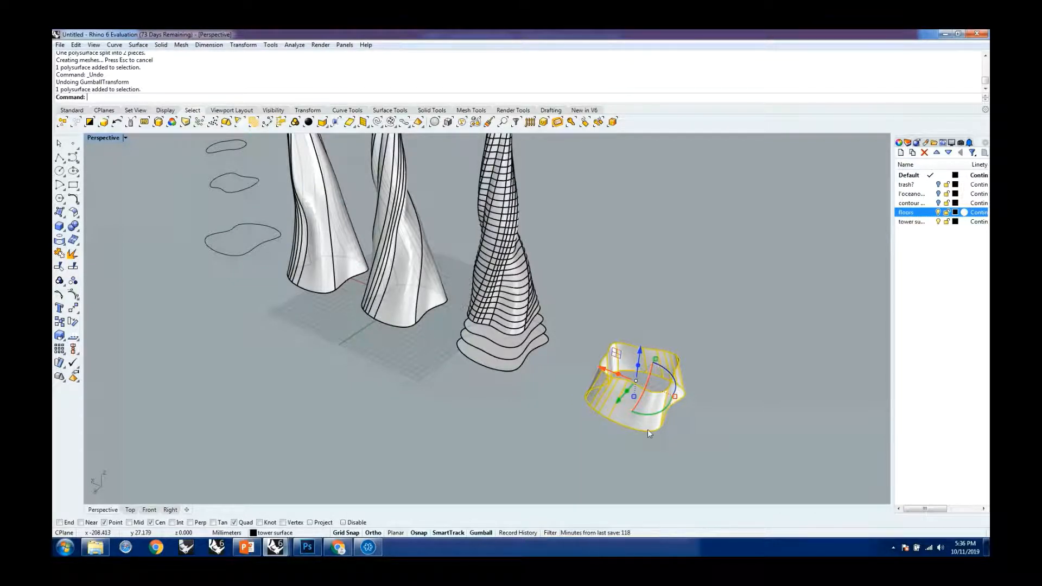
pyautogui.scroll(3, 644, 426)
pyautogui.scroll(2, 643, 422)
pyautogui.moveTo(444, 328); pyautogui.dragTo(468, 317, button='right')
pyautogui.scroll(-2, 467, 317)
pyautogui.scroll(2, 468, 319)
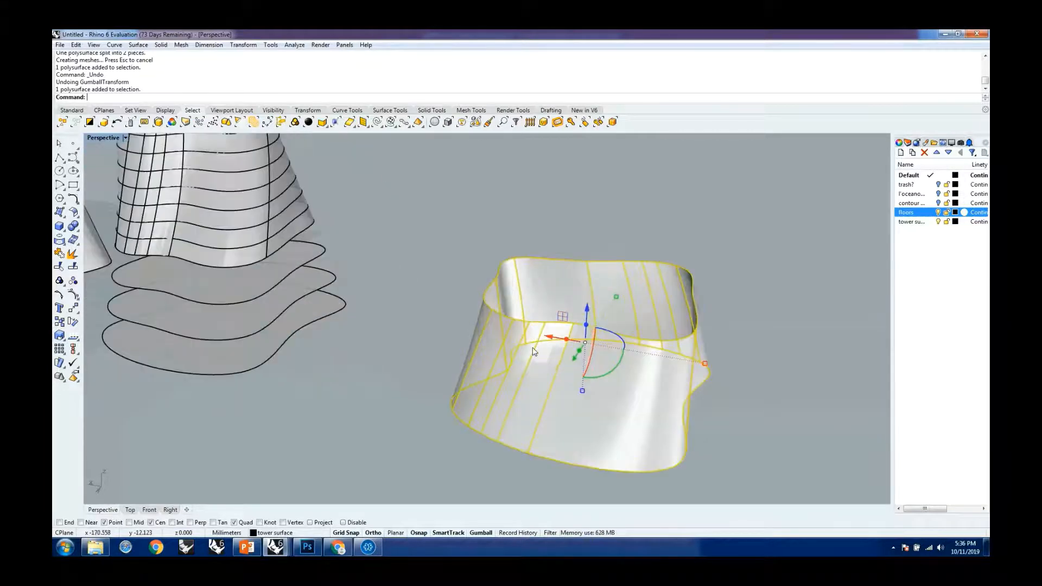
pyautogui.scroll(-3, 532, 348)
pyautogui.click(483, 454)
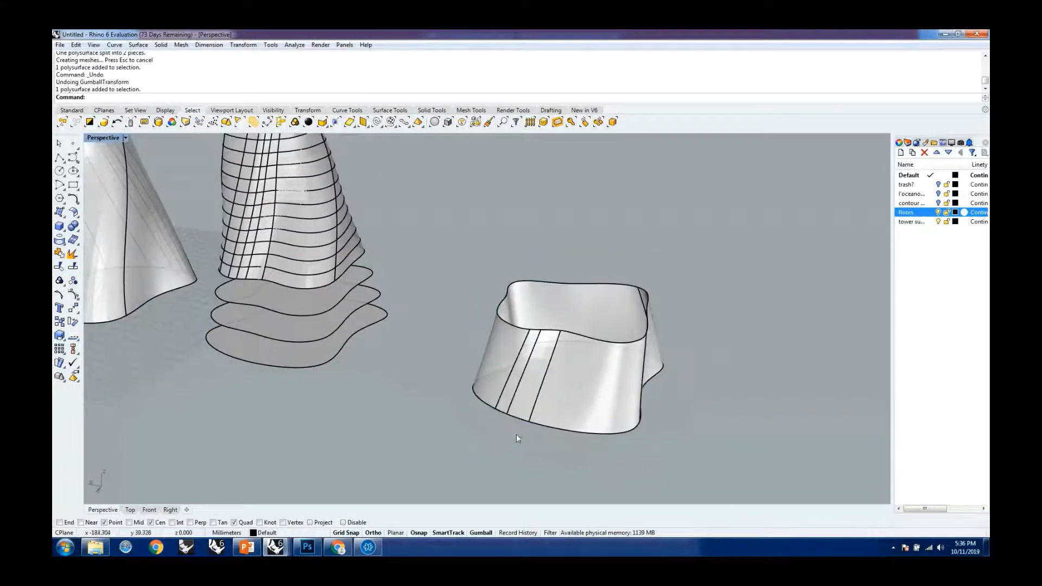
pyautogui.write('Line')
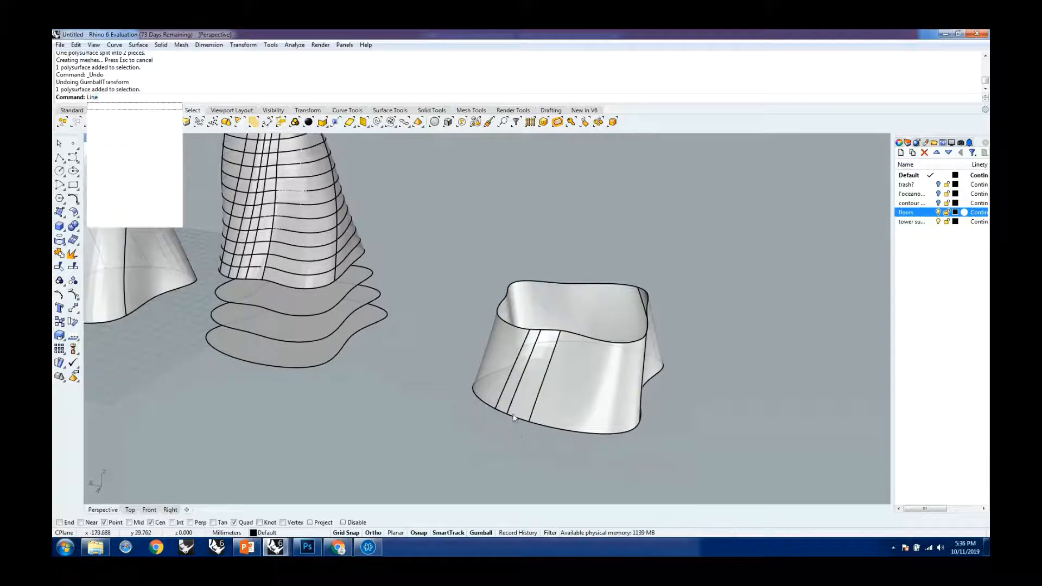
pyautogui.press('Return')
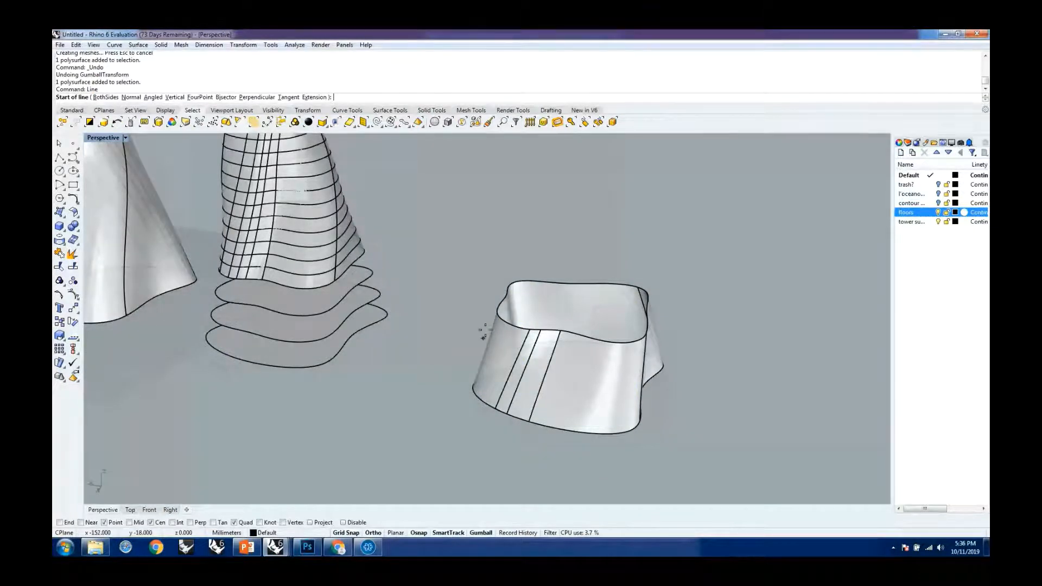
pyautogui.press('Escape')
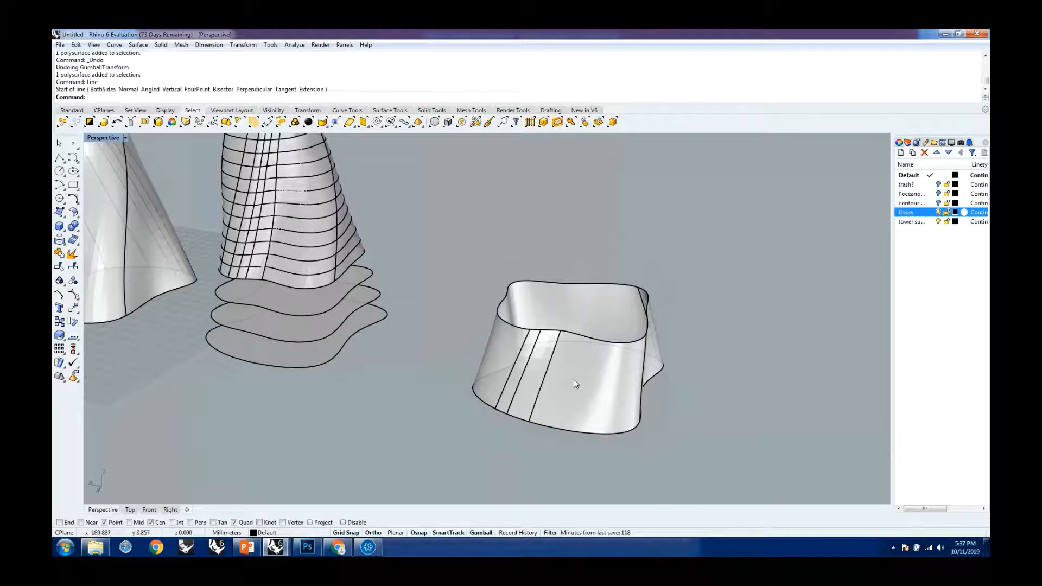
pyautogui.click(623, 384)
pyautogui.click(691, 401)
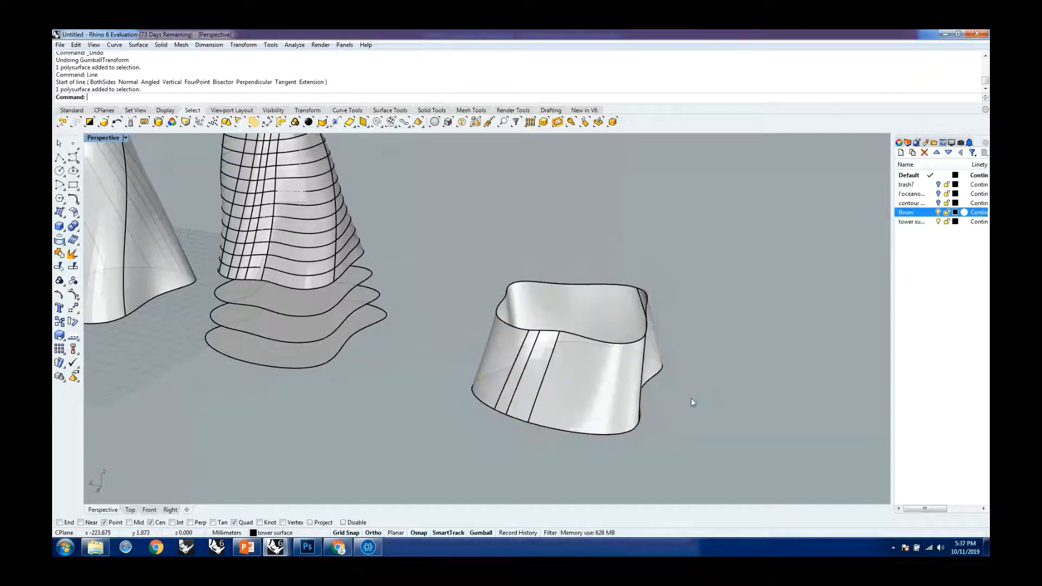
pyautogui.scroll(-5, 626, 386)
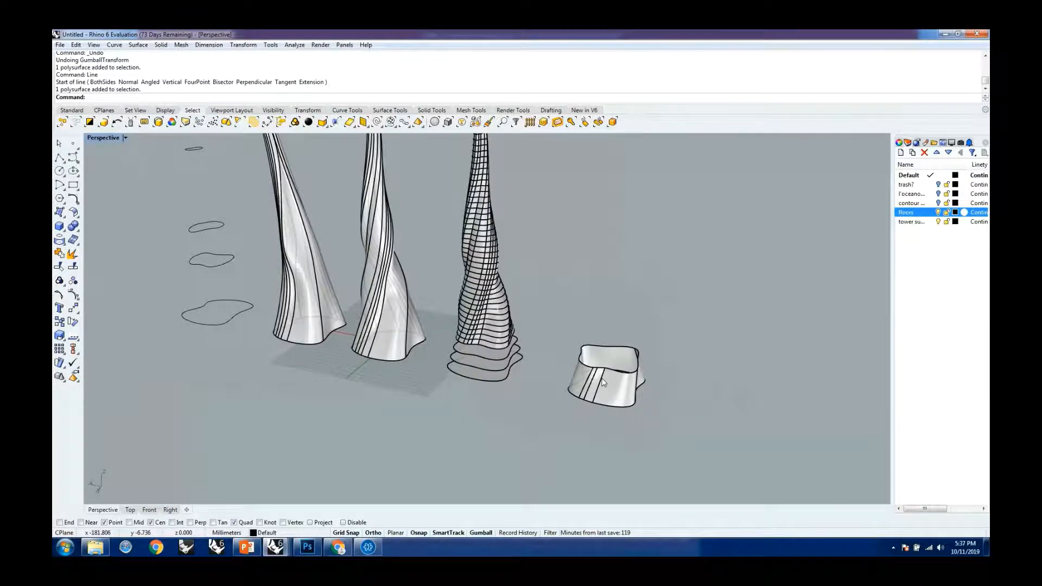
pyautogui.scroll(-3, 583, 357)
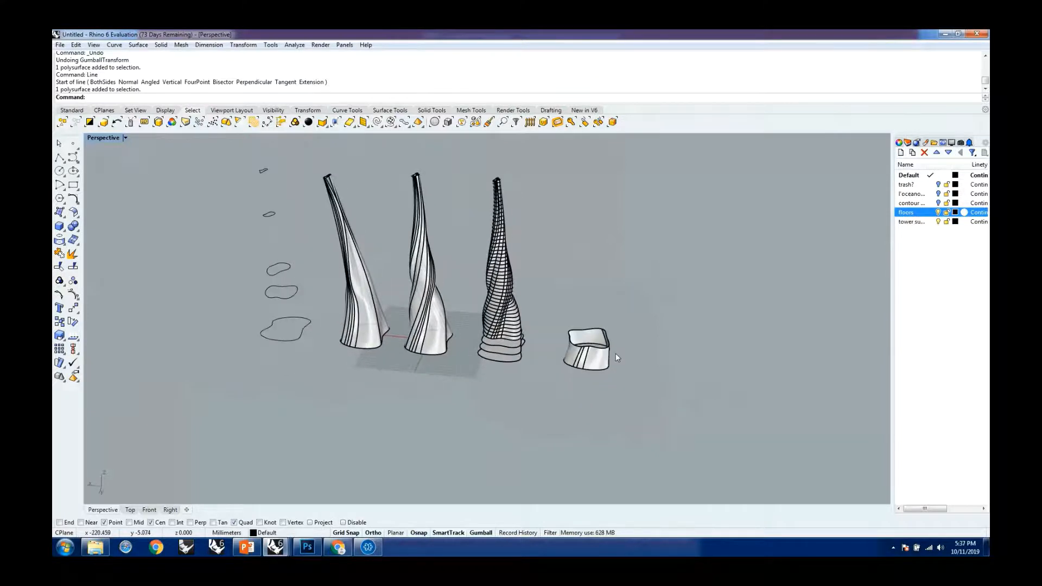
# Flatten the detached base section with Smash, exploding it into separate pieces without labels, and view the flat pieces
pyautogui.scroll(4, 616, 357)
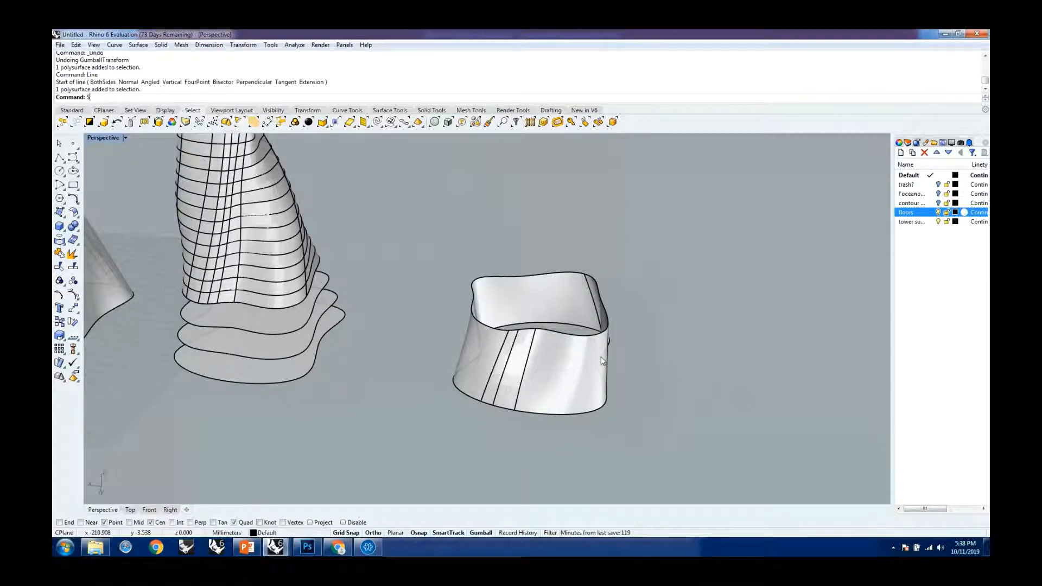
pyautogui.write('mash')
pyautogui.press('Return')
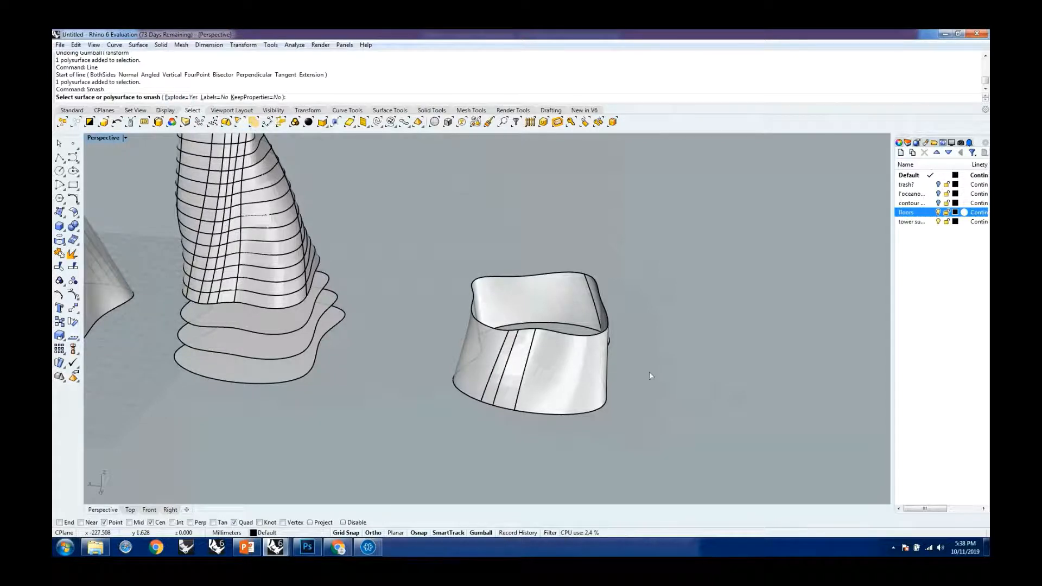
pyautogui.click(606, 398)
pyautogui.press('Return')
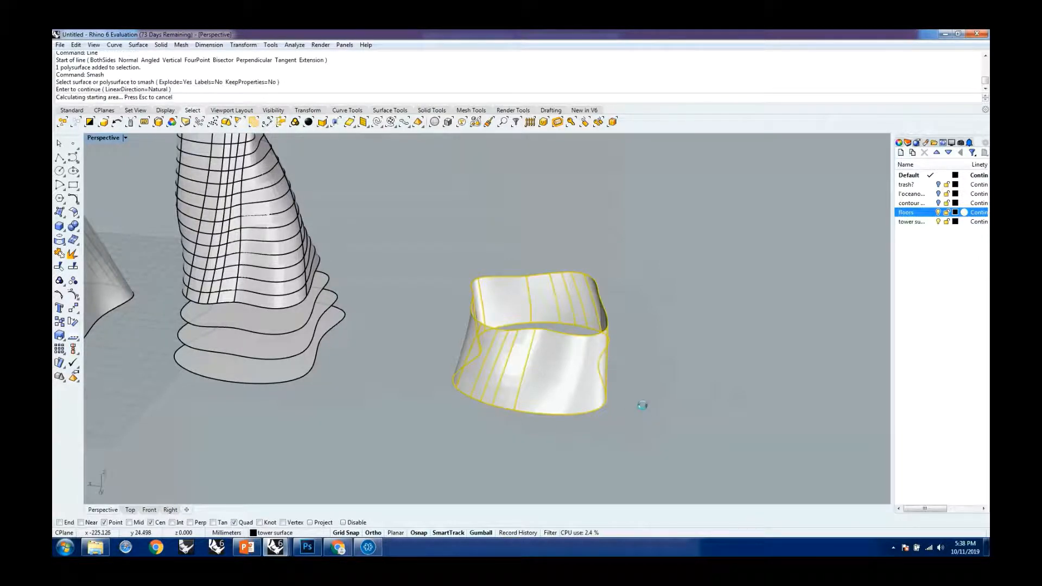
pyautogui.press('Return')
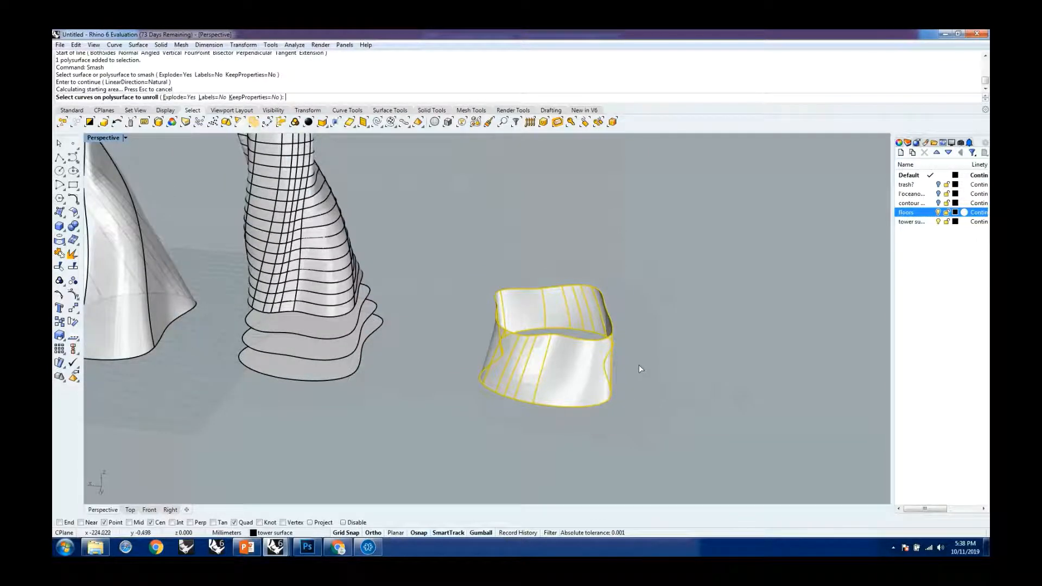
pyautogui.press('Return')
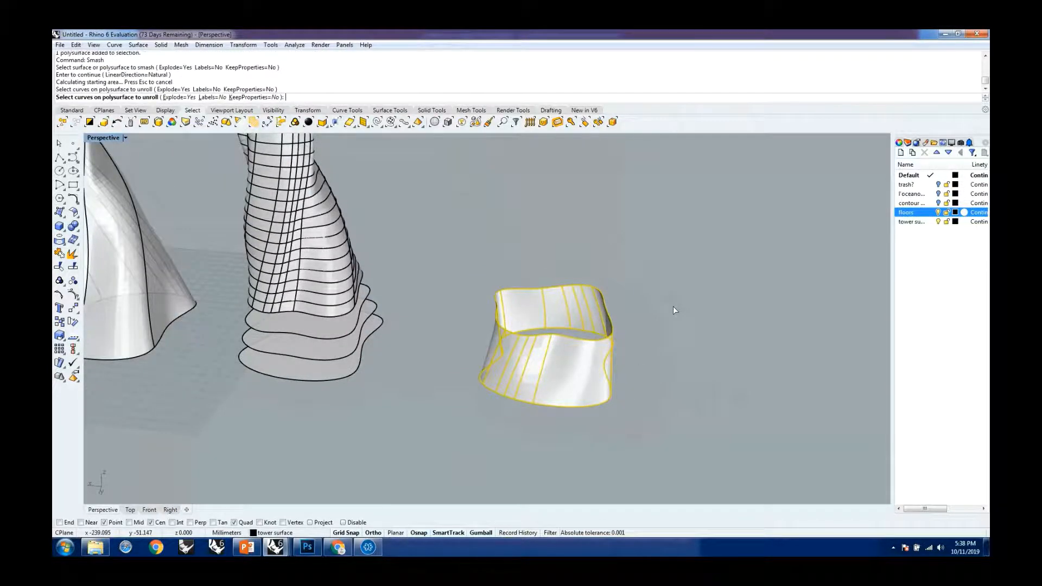
pyautogui.press('Return')
pyautogui.scroll(-5, 673, 306)
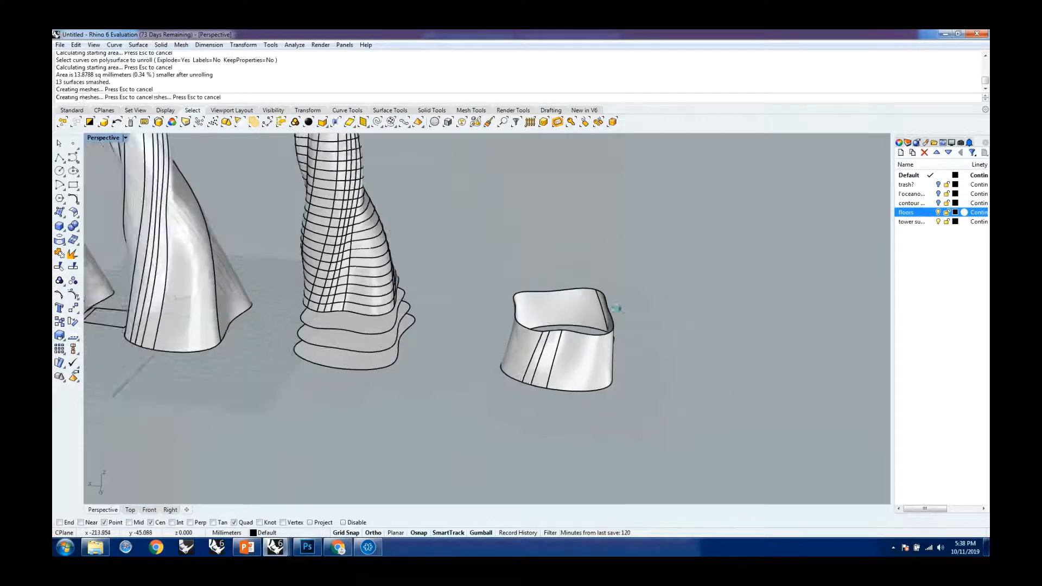
pyautogui.scroll(-1, 629, 338)
pyautogui.scroll(3, 348, 330)
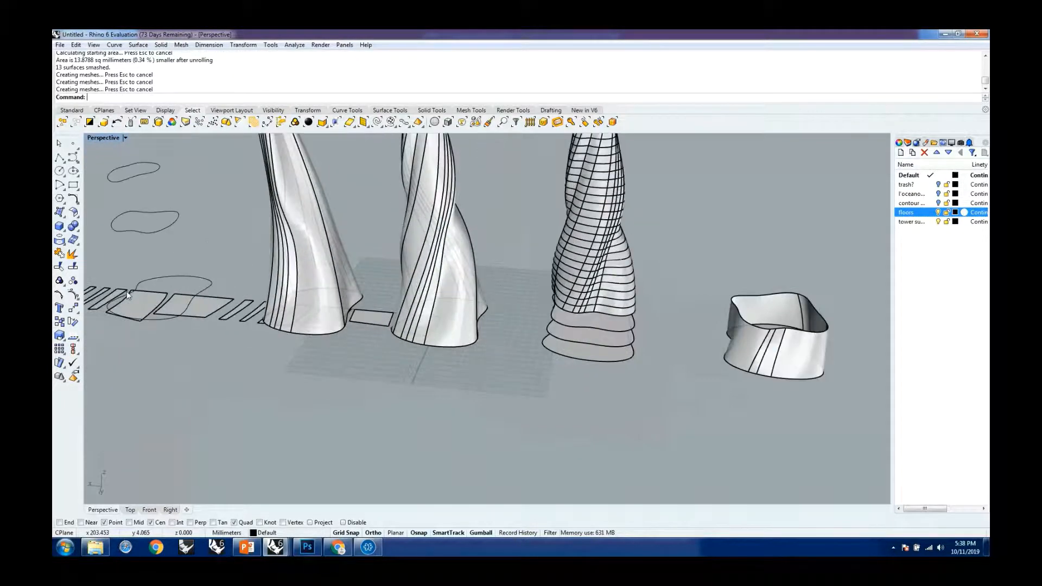
# Undo the Smash of the detached base section and view that section again
pyautogui.click(783, 346)
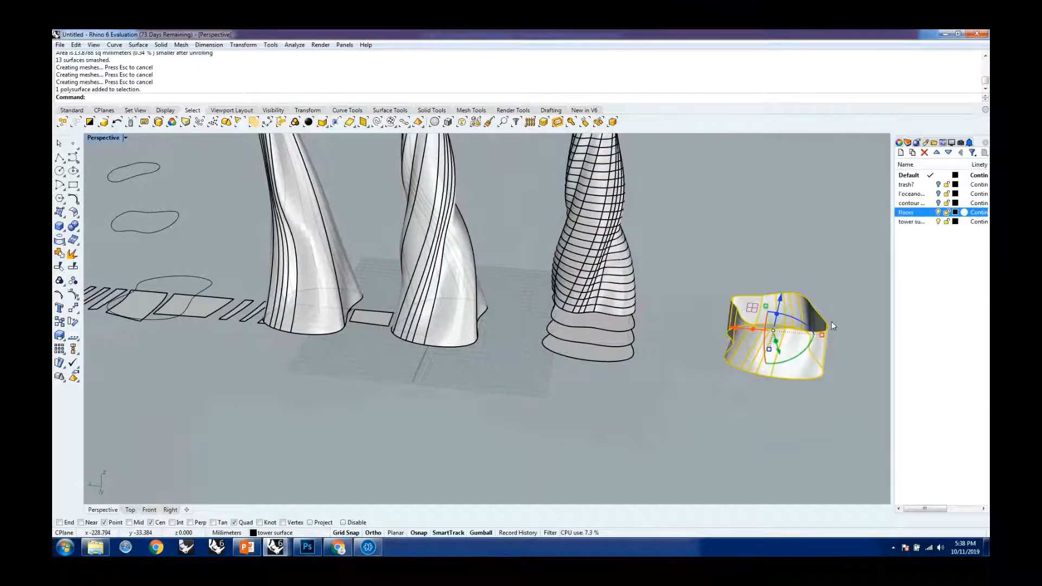
pyautogui.hotkey('ctrl', 'z')
pyautogui.click(736, 385)
pyautogui.scroll(-7, 640, 359)
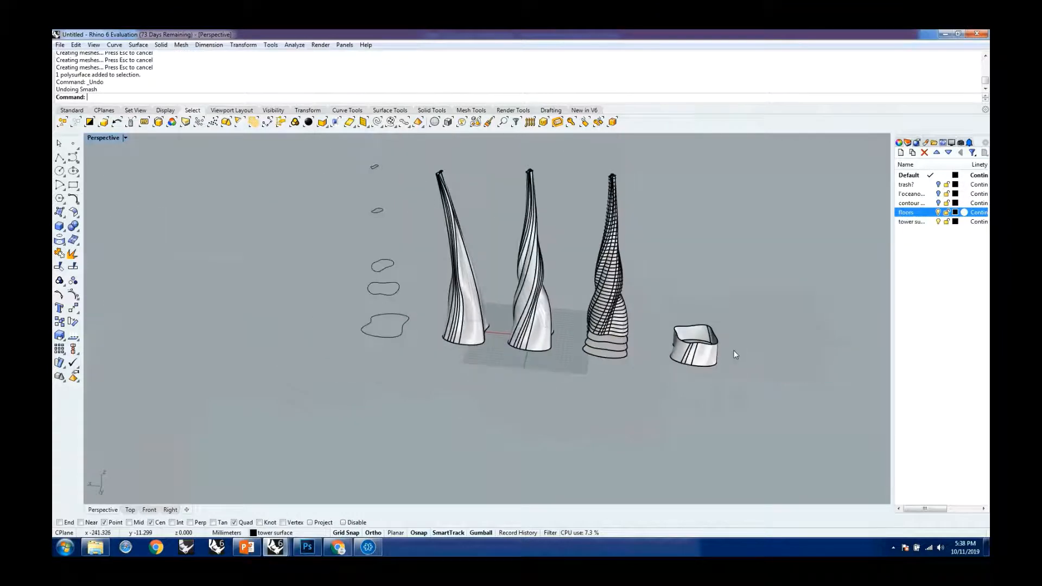
pyautogui.scroll(8, 734, 350)
pyautogui.click(673, 365)
pyautogui.click(791, 370)
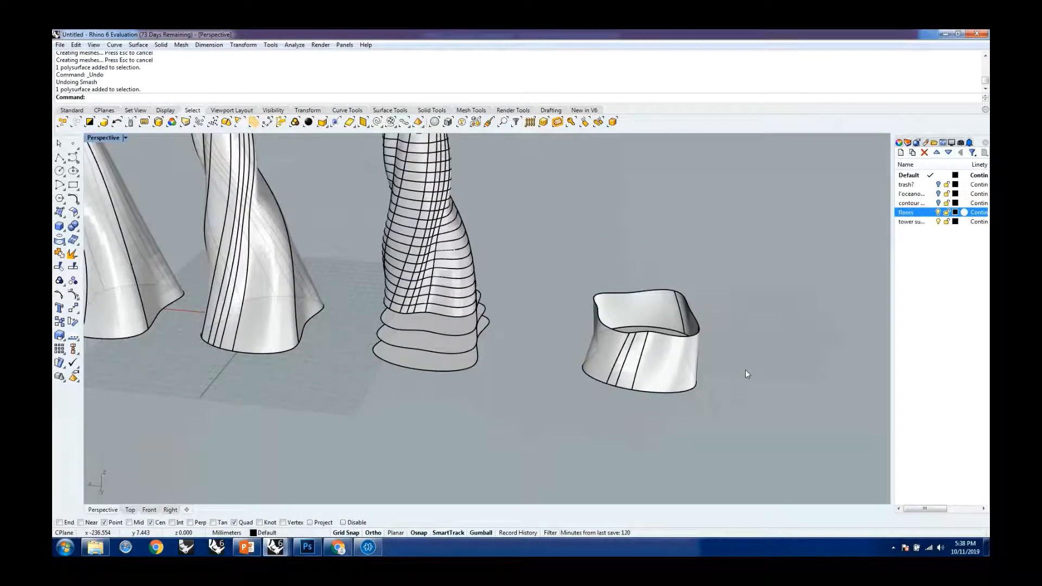
# Flatten the detached base section of the tower surface with Smash, setting Explode to No and leaving labels off
pyautogui.write('smash')
pyautogui.press('Return')
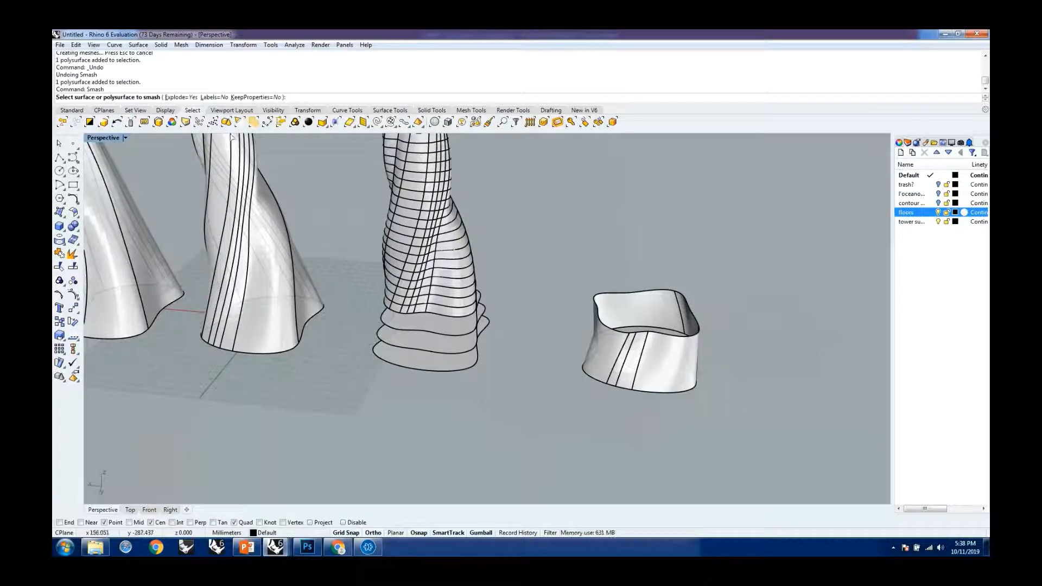
pyautogui.click(632, 332)
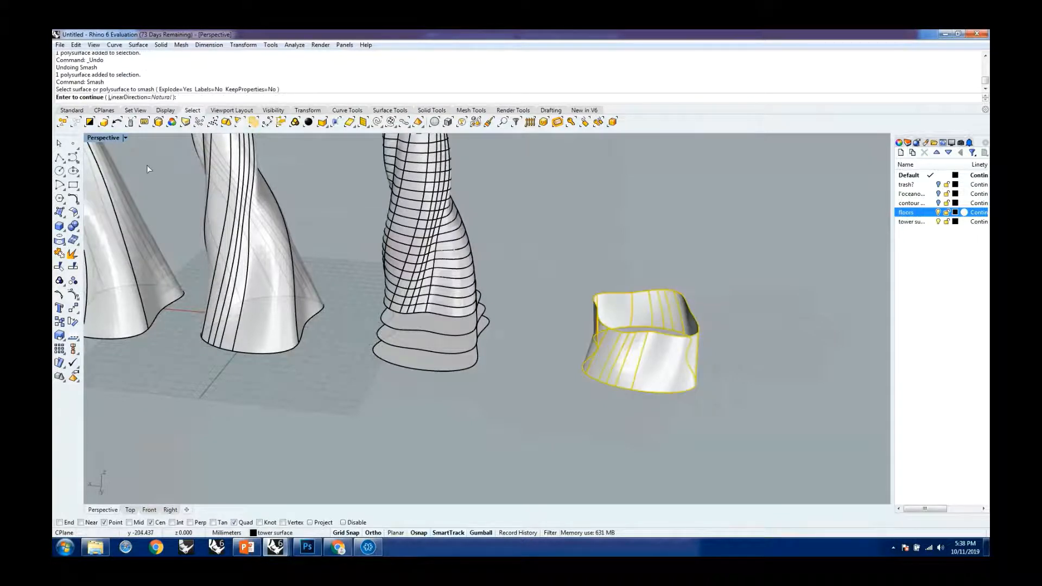
pyautogui.press('Return')
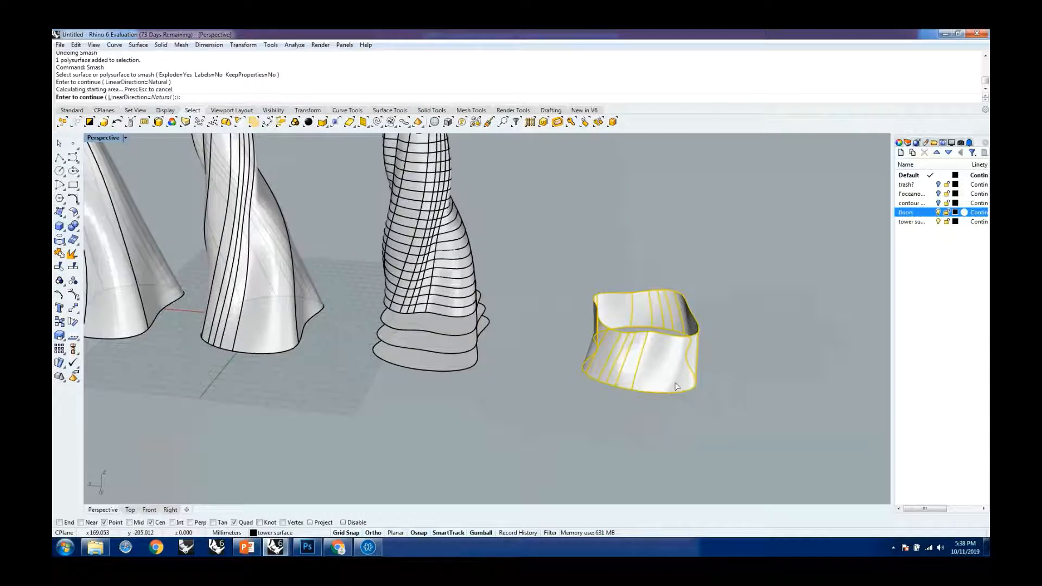
pyautogui.press('Return')
pyautogui.scroll(-5, 677, 358)
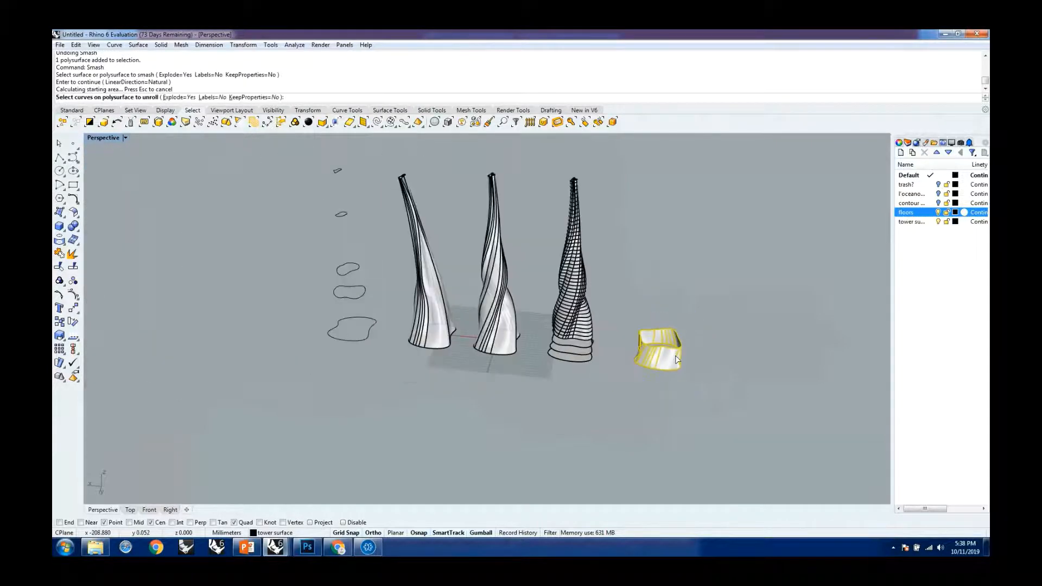
pyautogui.scroll(4, 677, 358)
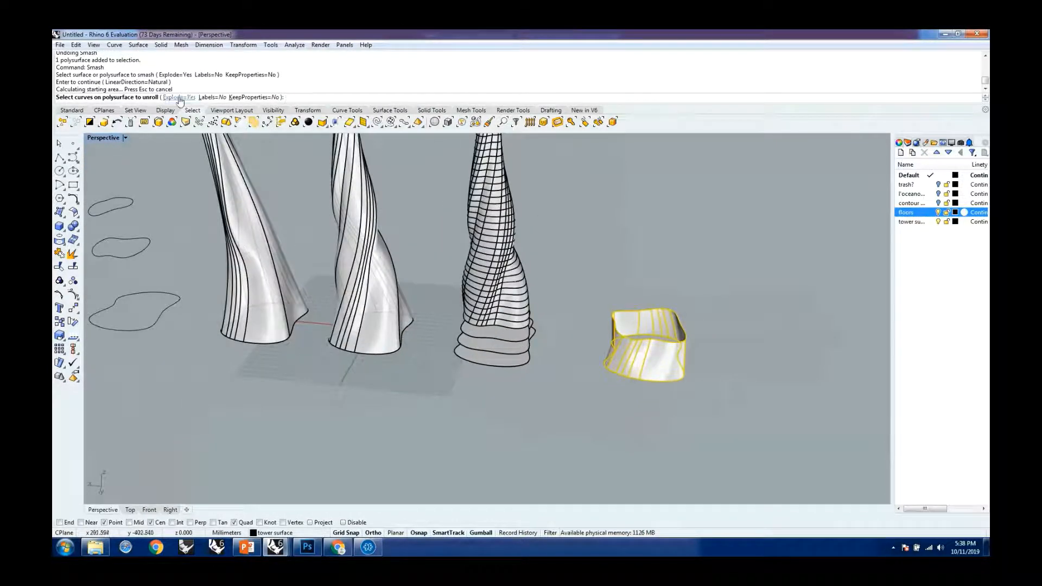
pyautogui.click(178, 98)
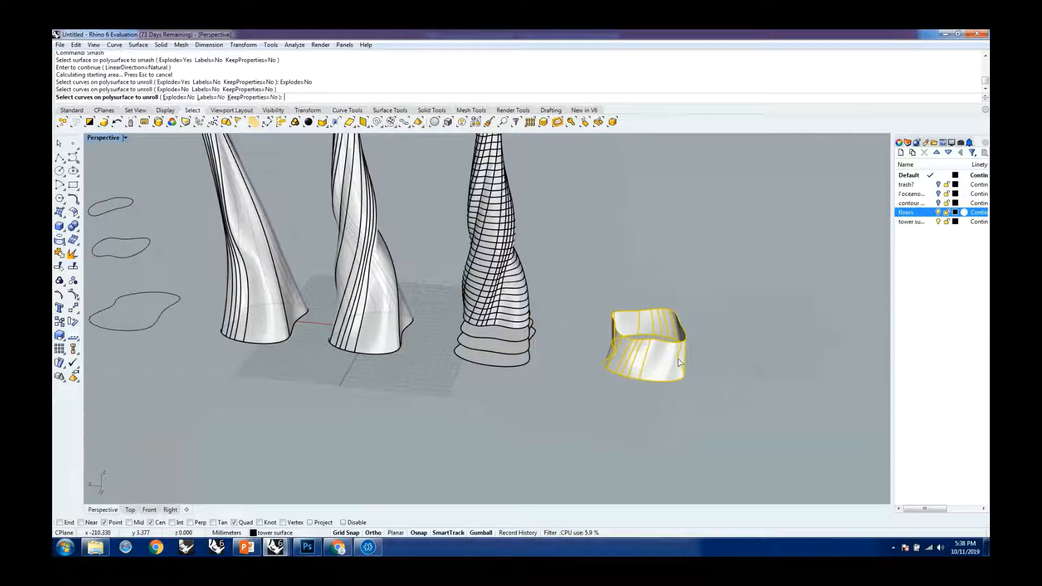
pyautogui.press('Return')
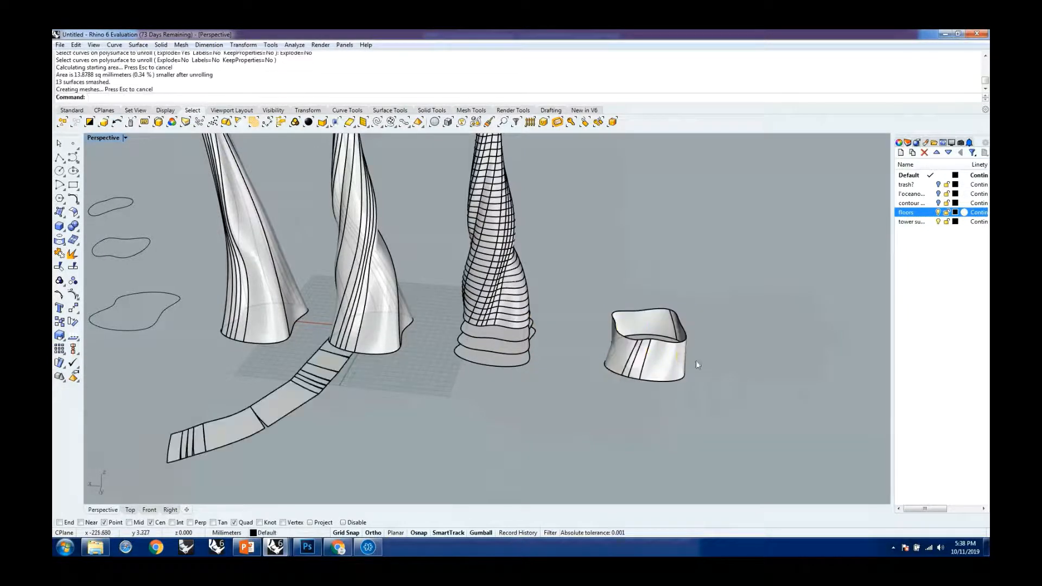
# Move the flattened strip along the X axis, away from the towers and past the detached base section
pyautogui.scroll(-4, 695, 362)
pyautogui.scroll(6, 498, 376)
pyautogui.click(363, 399)
pyautogui.scroll(-6, 488, 374)
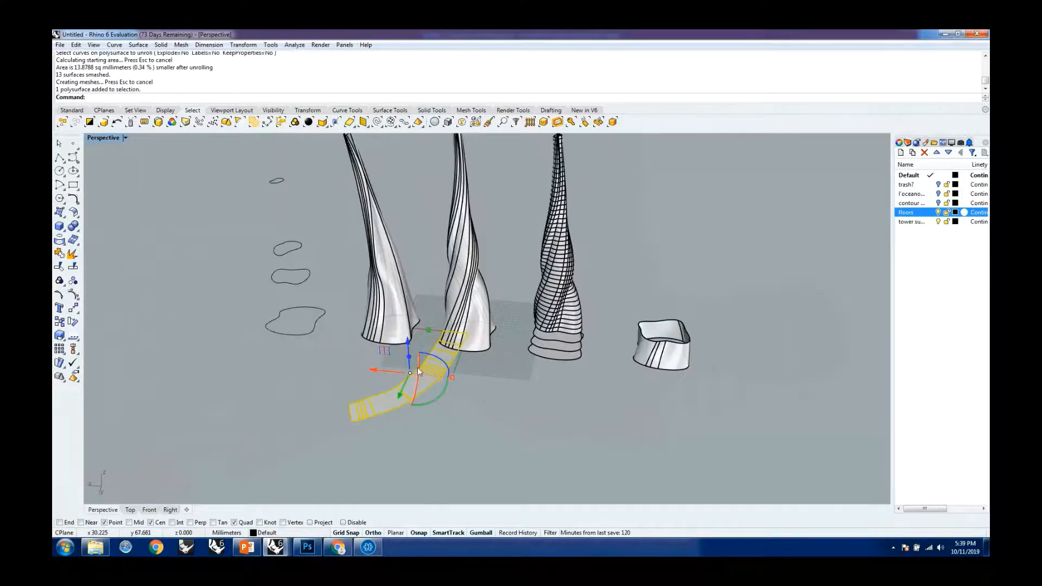
pyautogui.moveTo(373, 372); pyautogui.dragTo(731, 372)
pyautogui.click(842, 378)
pyautogui.scroll(-3, 592, 320)
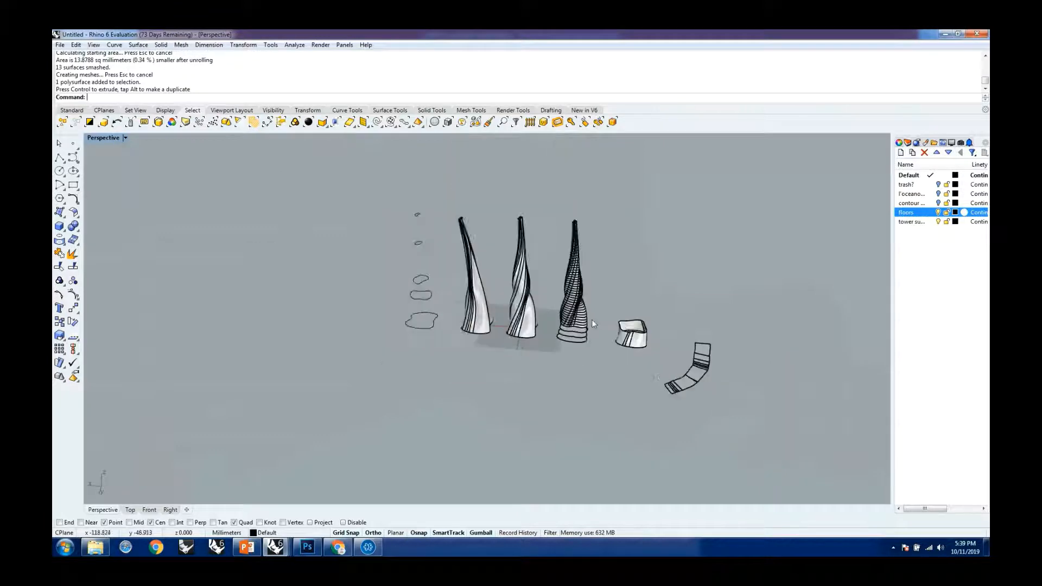
# Shift the flattened strip back along the X axis so it lies just in front of the detached base section
pyautogui.scroll(2, 733, 363)
pyautogui.scroll(4, 678, 369)
pyautogui.click(637, 373)
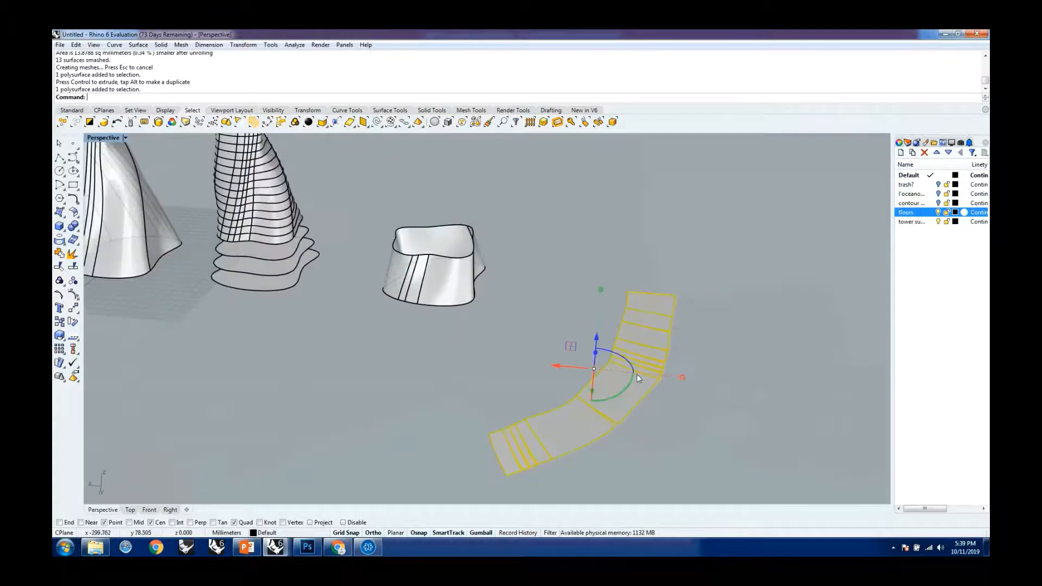
pyautogui.moveTo(574, 369); pyautogui.dragTo(437, 353)
pyautogui.moveTo(600, 385); pyautogui.dragTo(460, 403, button='right')
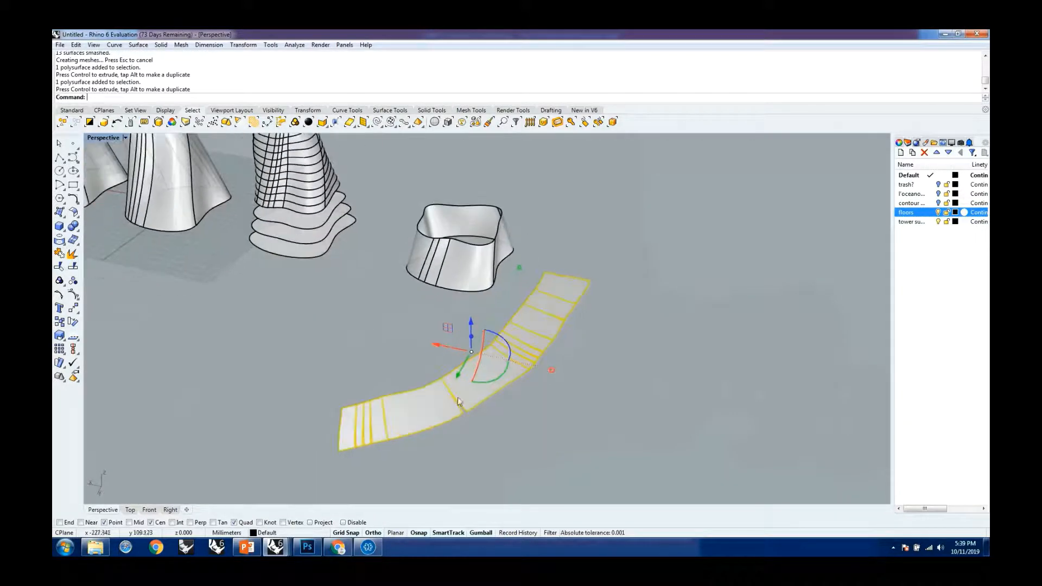
# Examine the seams in the middle of the flattened strip and between the narrow pieces beyond it for gaps and overlaps
pyautogui.scroll(5, 460, 413)
pyautogui.scroll(3, 421, 352)
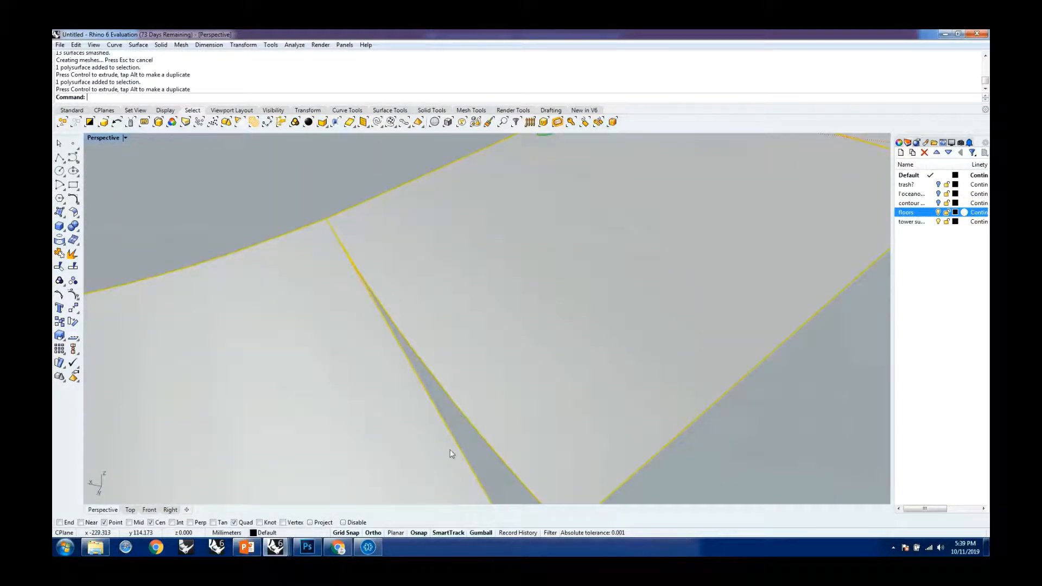
pyautogui.scroll(-5, 369, 296)
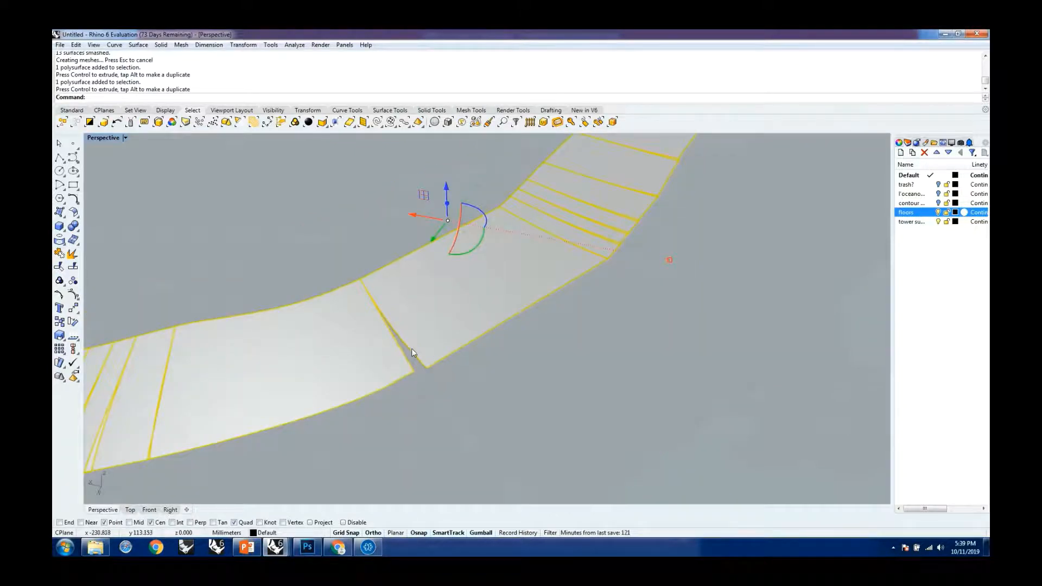
pyautogui.scroll(5, 605, 228)
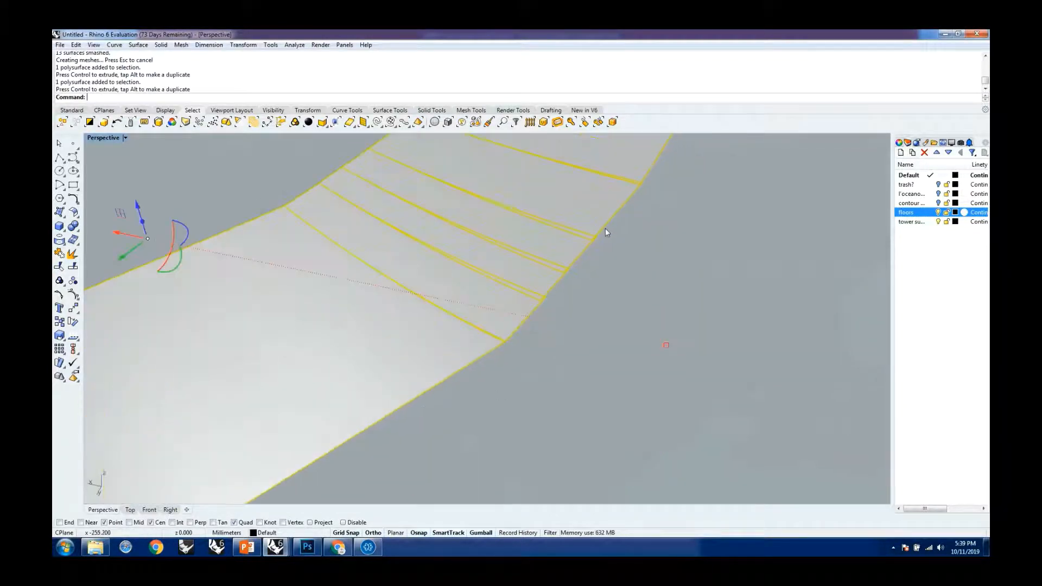
pyautogui.press('Escape')
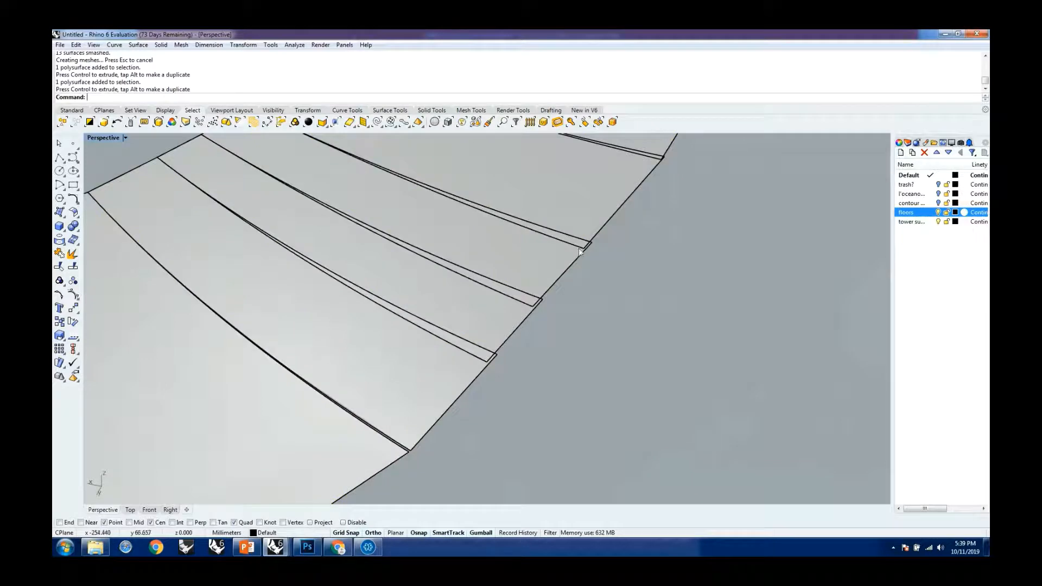
pyautogui.scroll(-5, 575, 281)
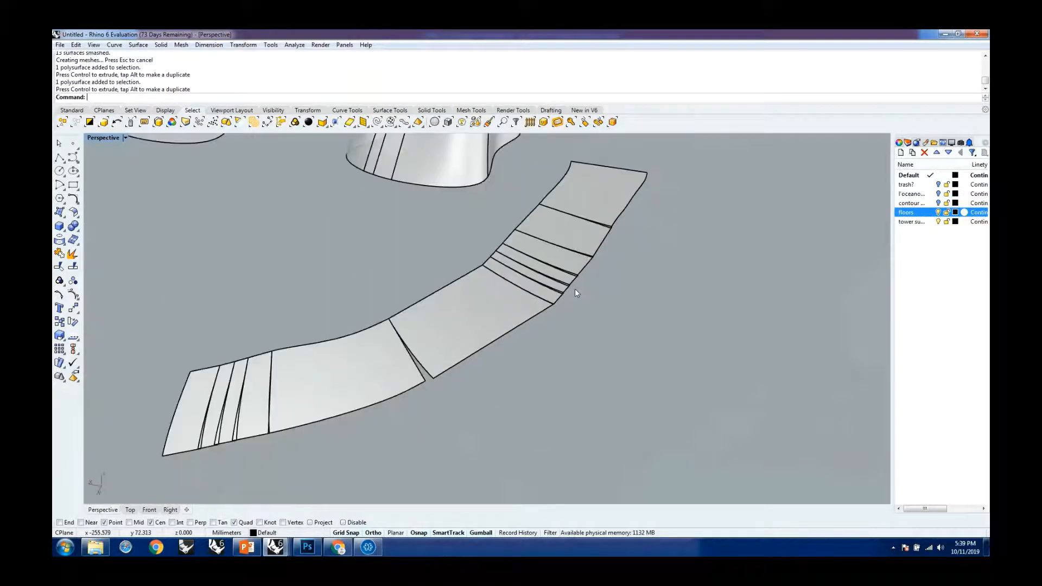
pyautogui.scroll(-3, 447, 331)
pyautogui.scroll(3, 465, 337)
pyautogui.scroll(-5, 531, 342)
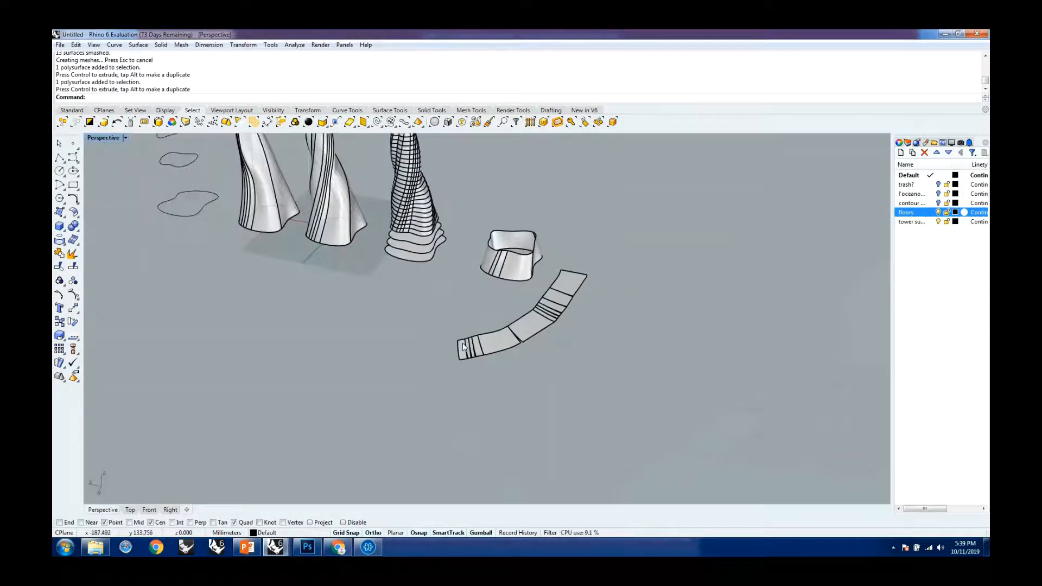
# Examine the seams at the opposite end of the flattened strip and compare the joined strip with the detached base section
pyautogui.scroll(2, 464, 347)
pyautogui.scroll(3, 471, 346)
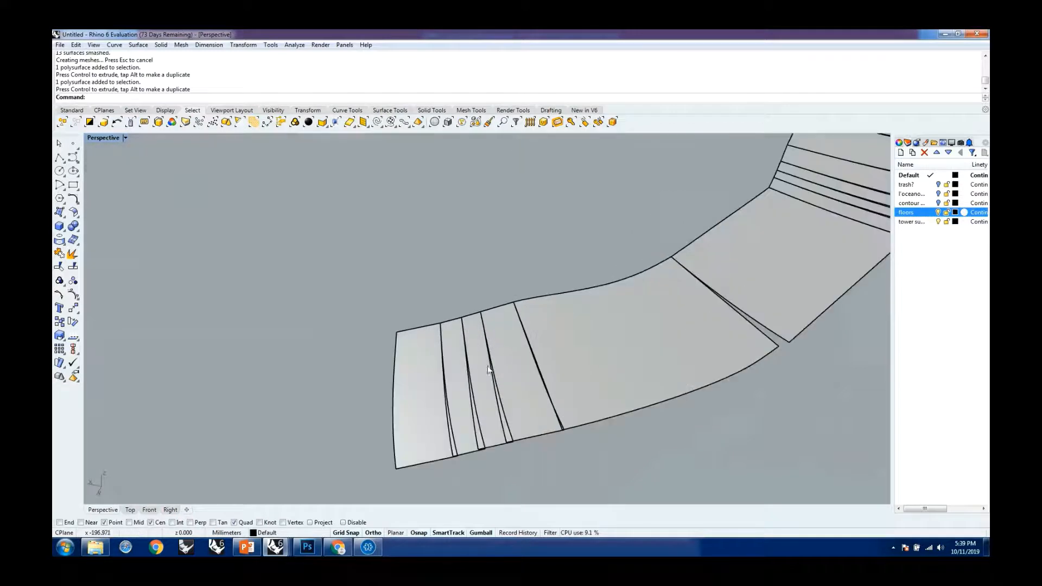
pyautogui.scroll(-3, 488, 370)
pyautogui.scroll(-2, 526, 354)
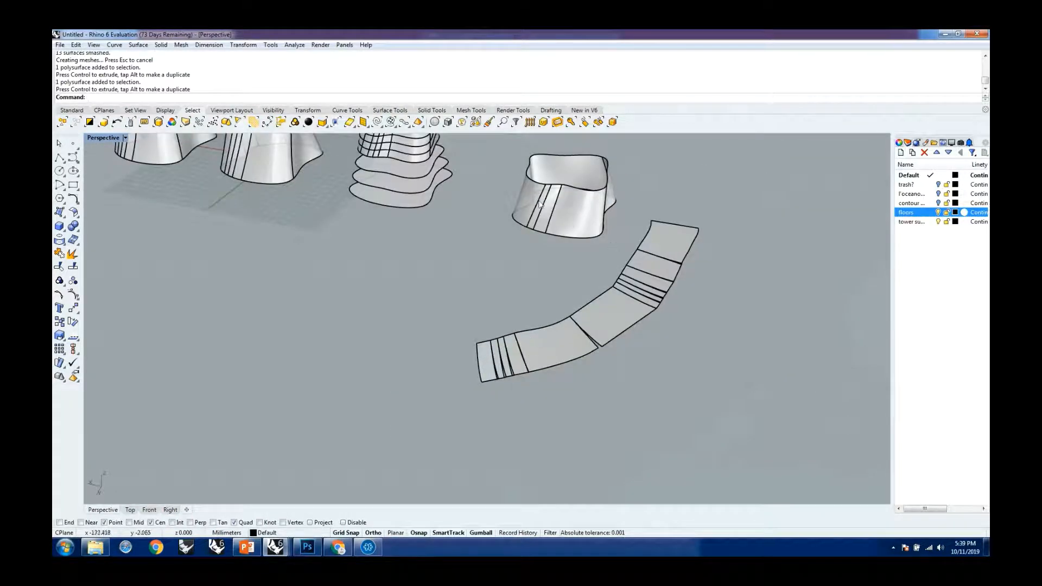
pyautogui.scroll(-2, 578, 261)
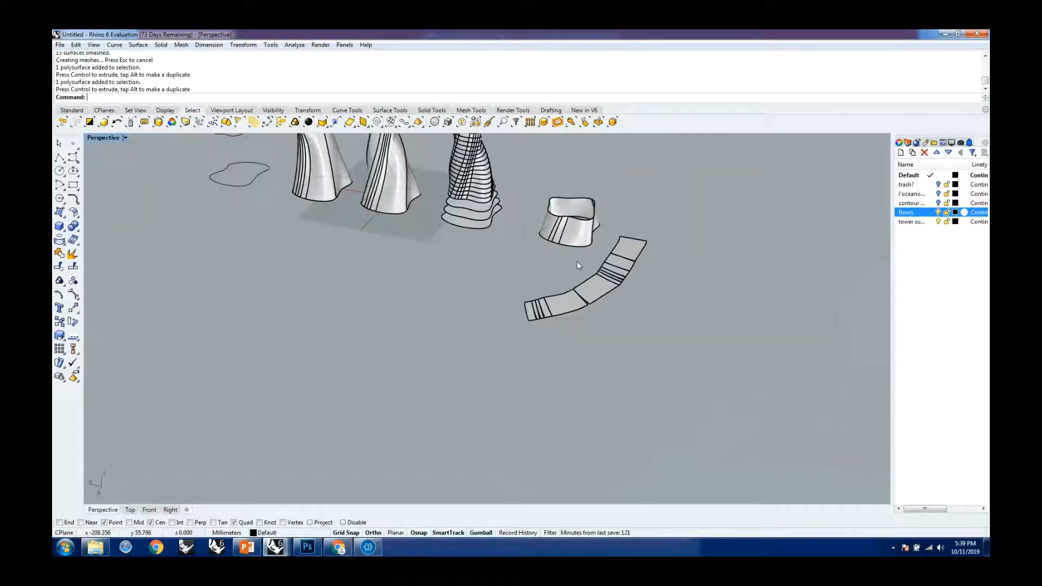
pyautogui.scroll(4, 559, 308)
pyautogui.scroll(1, 566, 272)
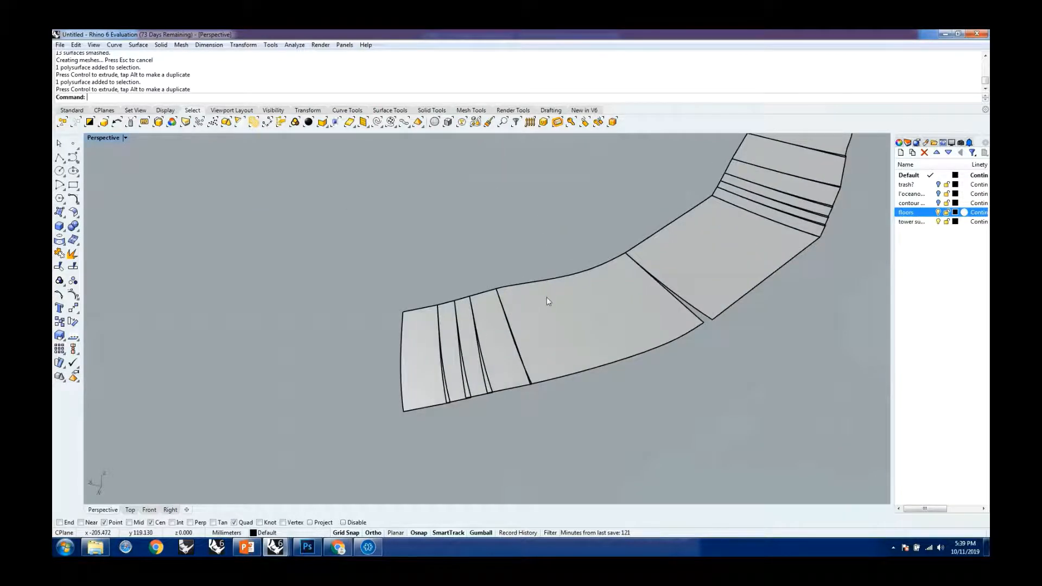
pyautogui.click(548, 299)
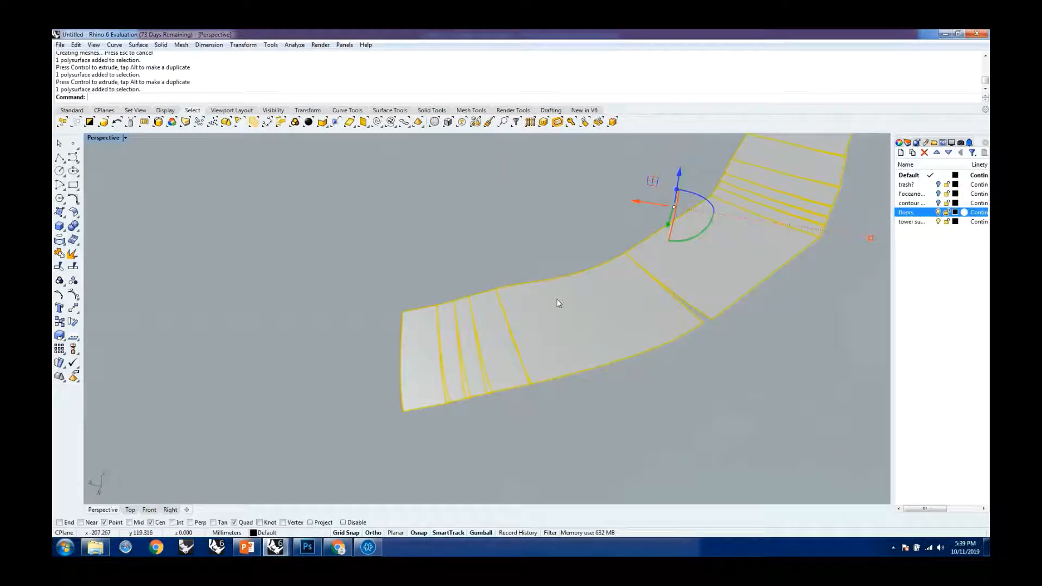
pyautogui.scroll(-2, 556, 299)
pyautogui.scroll(3, 552, 347)
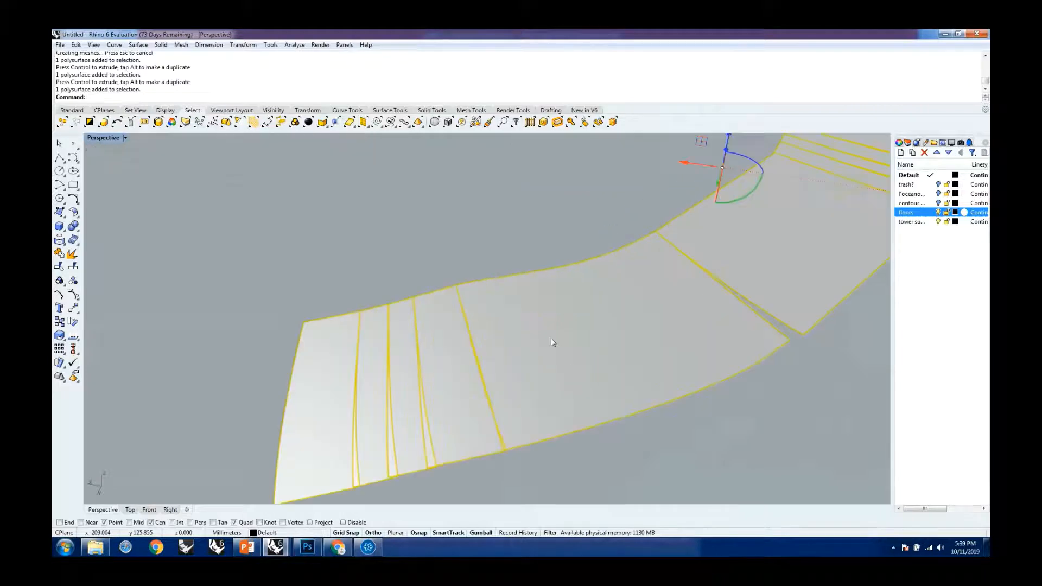
pyautogui.scroll(-3, 550, 341)
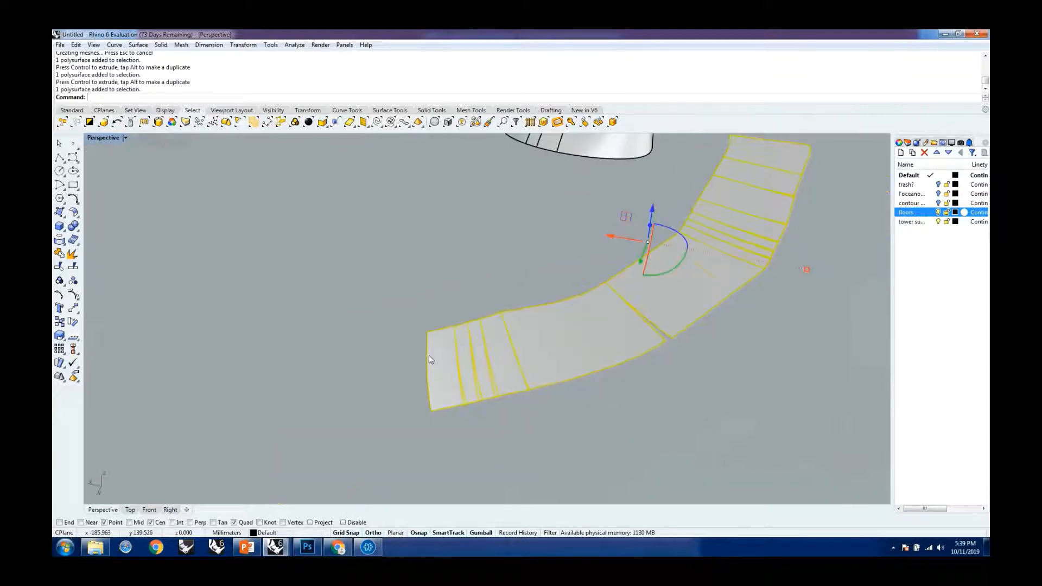
pyautogui.scroll(4, 428, 355)
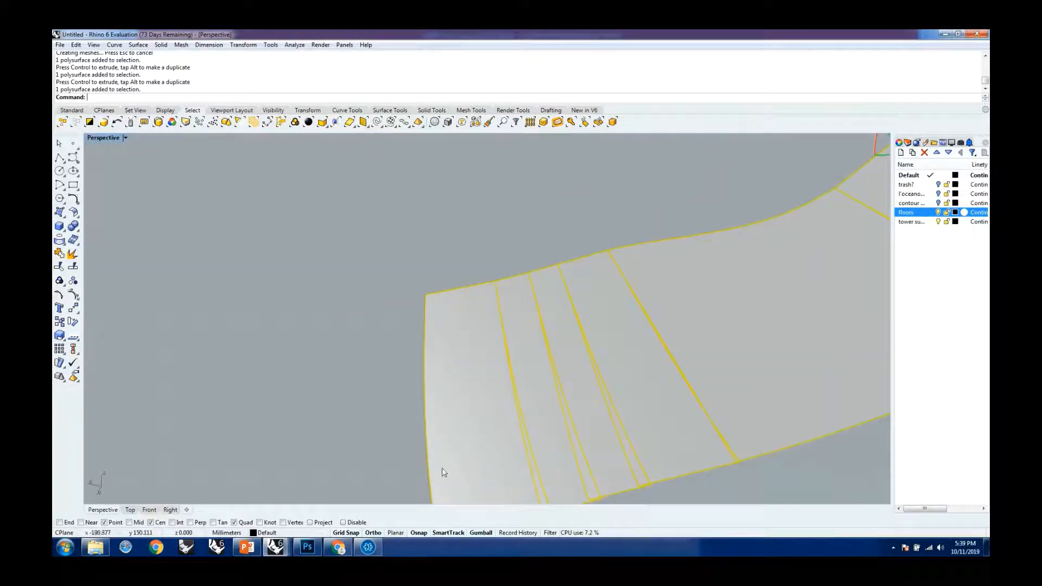
pyautogui.scroll(-3, 476, 320)
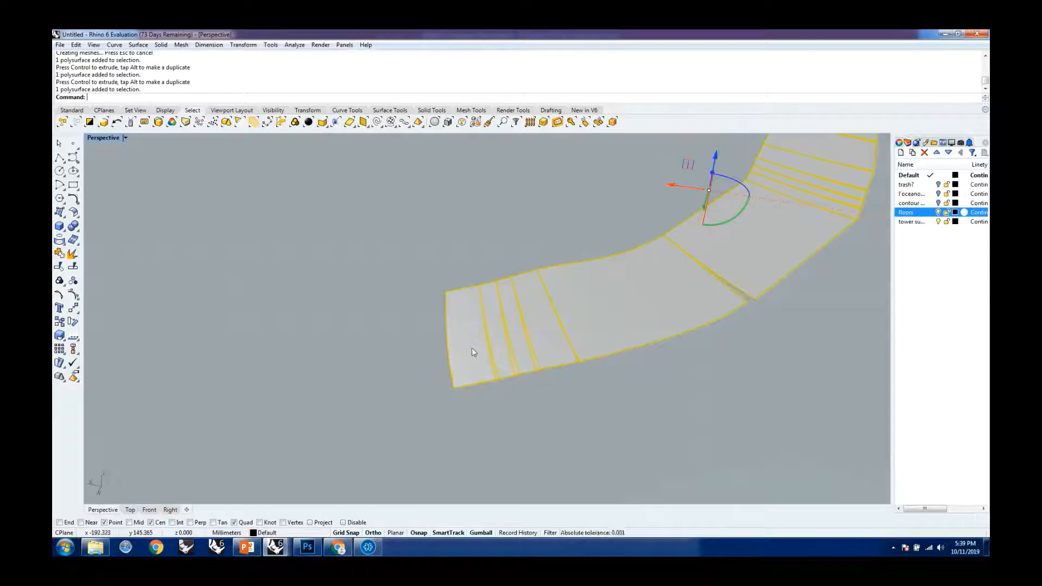
# Turn on surface isocurves for the Ghosted display mode and deselect the flattened strip
pyautogui.click(952, 143)
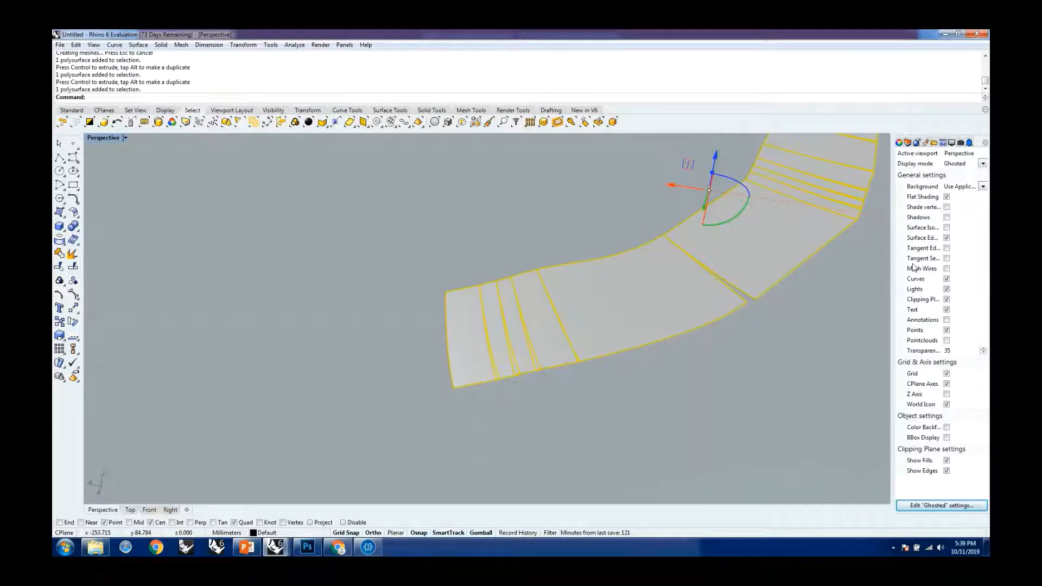
pyautogui.click(946, 228)
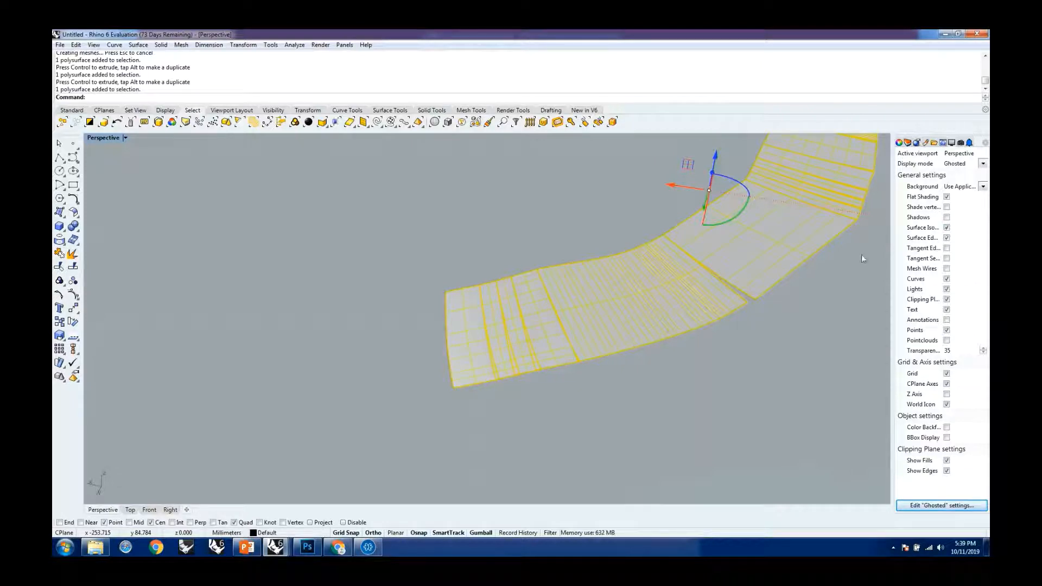
pyautogui.click(695, 364)
# Examine the isocurves on the flattened strip, the detached base section and the full towers up to their tips
pyautogui.scroll(-7, 470, 333)
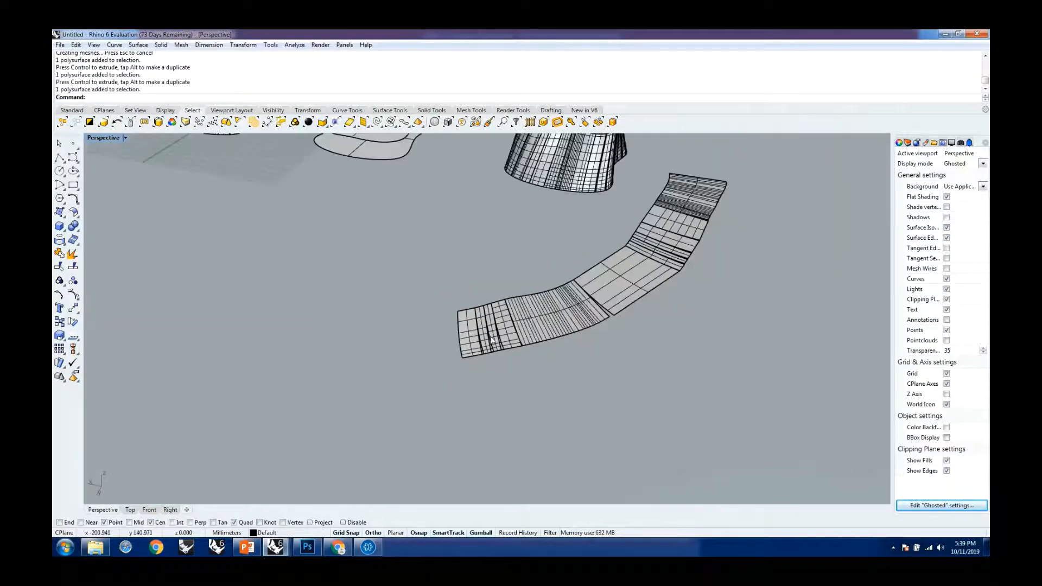
pyautogui.scroll(5, 577, 300)
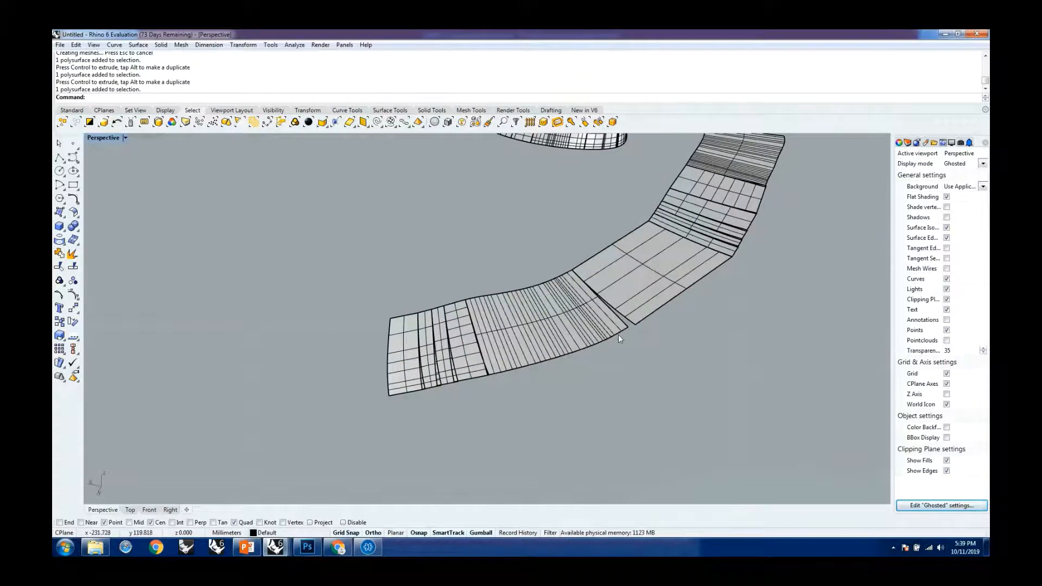
pyautogui.scroll(-5, 617, 334)
pyautogui.scroll(4, 597, 301)
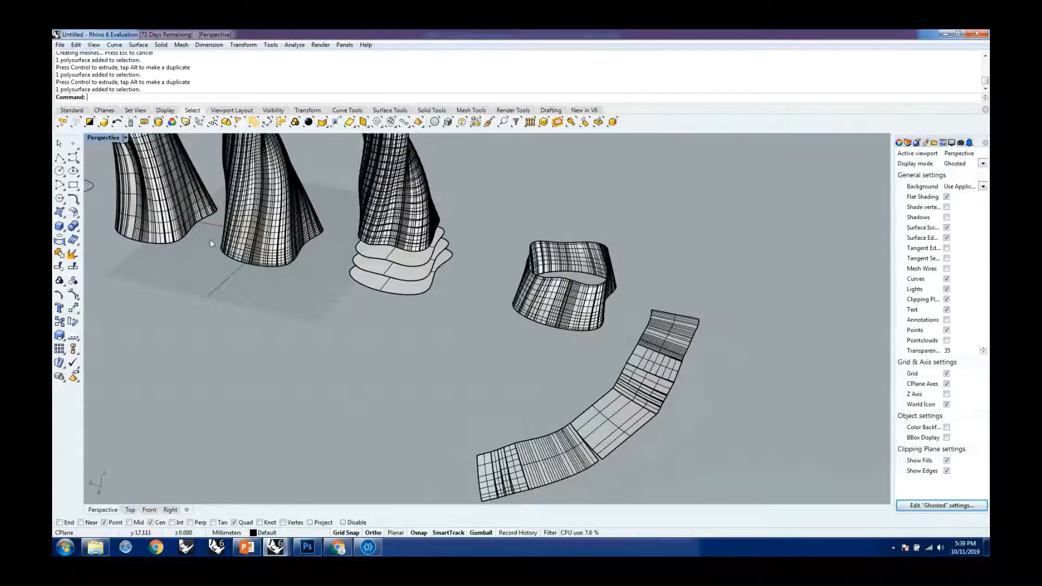
pyautogui.scroll(3, 369, 244)
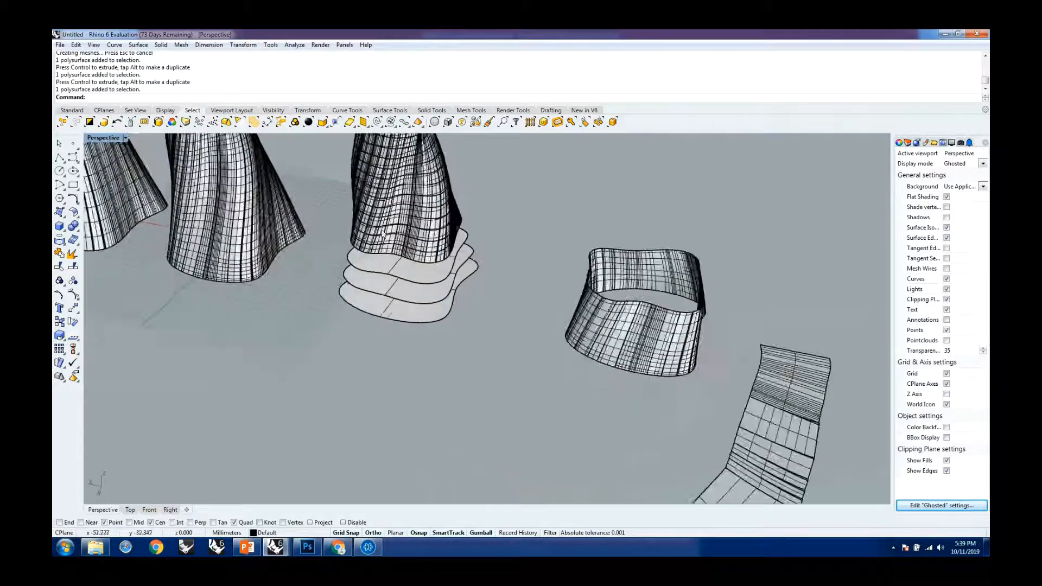
pyautogui.scroll(-5, 571, 313)
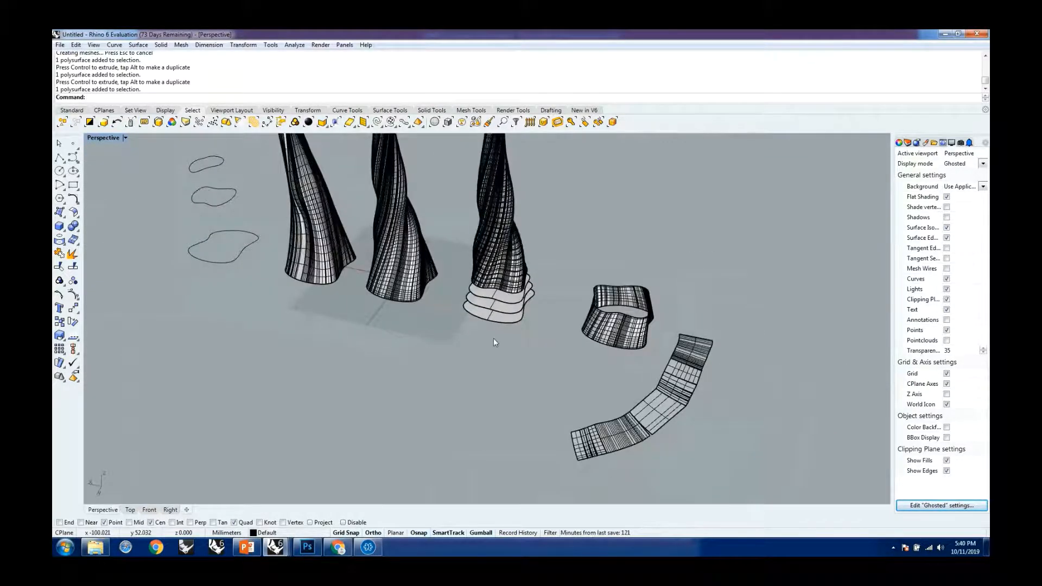
pyautogui.scroll(-5, 369, 288)
pyautogui.scroll(6, 349, 222)
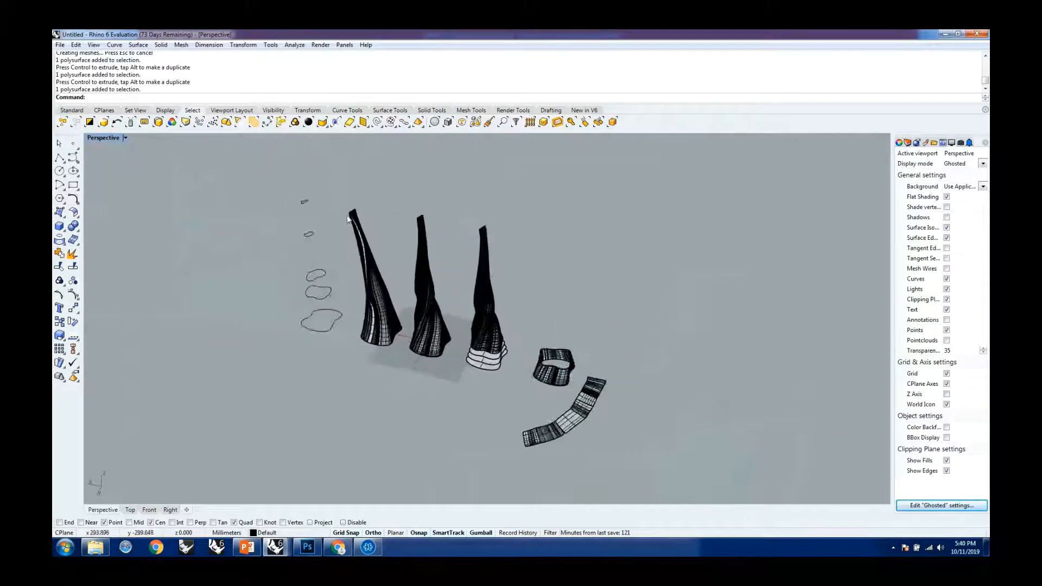
pyautogui.scroll(7, 351, 221)
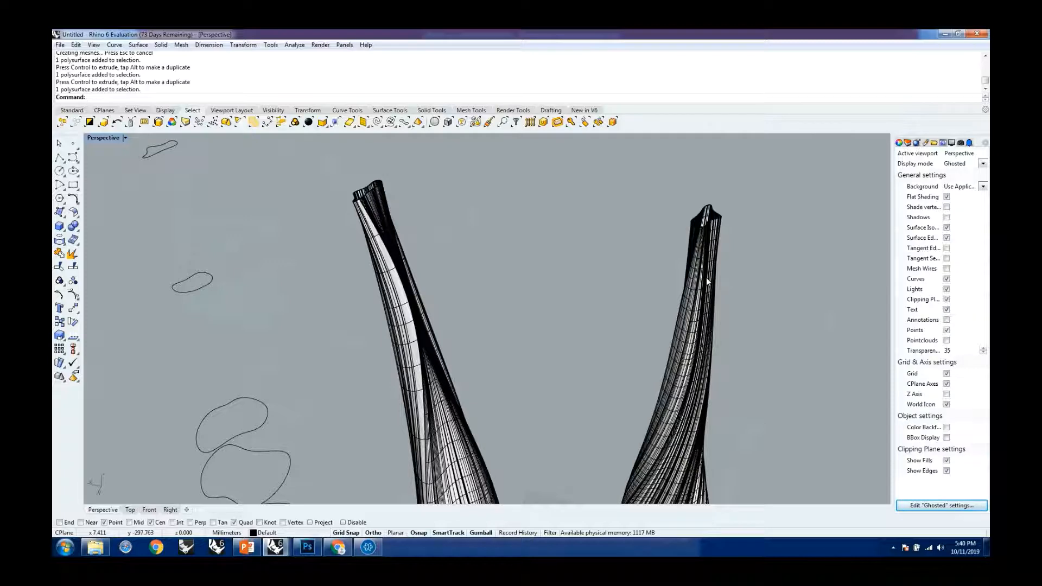
# Examine the dense isocurves and open rim at the tip of the middle tower
pyautogui.scroll(10, 722, 248)
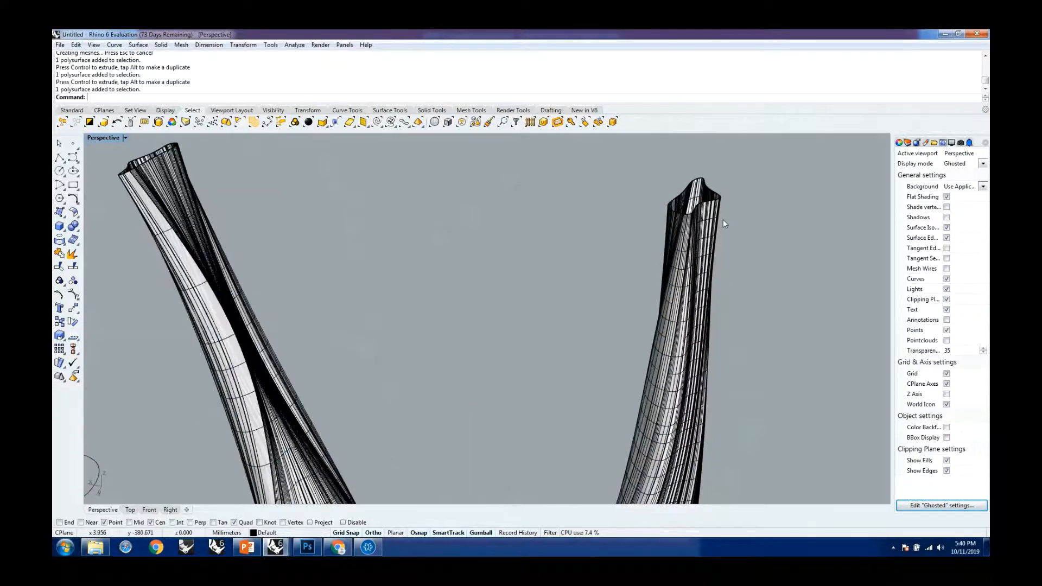
pyautogui.scroll(2, 651, 316)
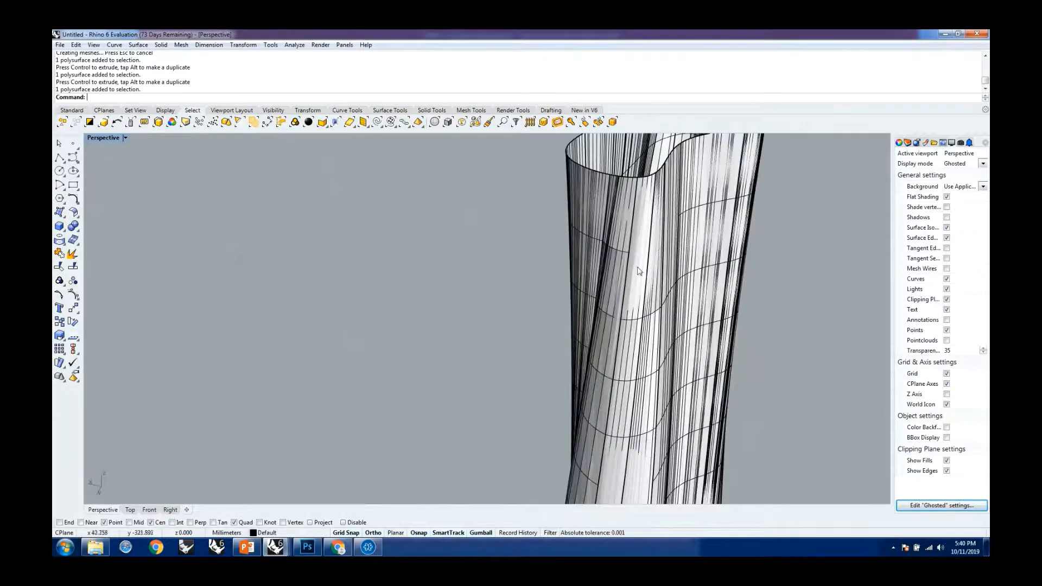
pyautogui.scroll(2, 630, 197)
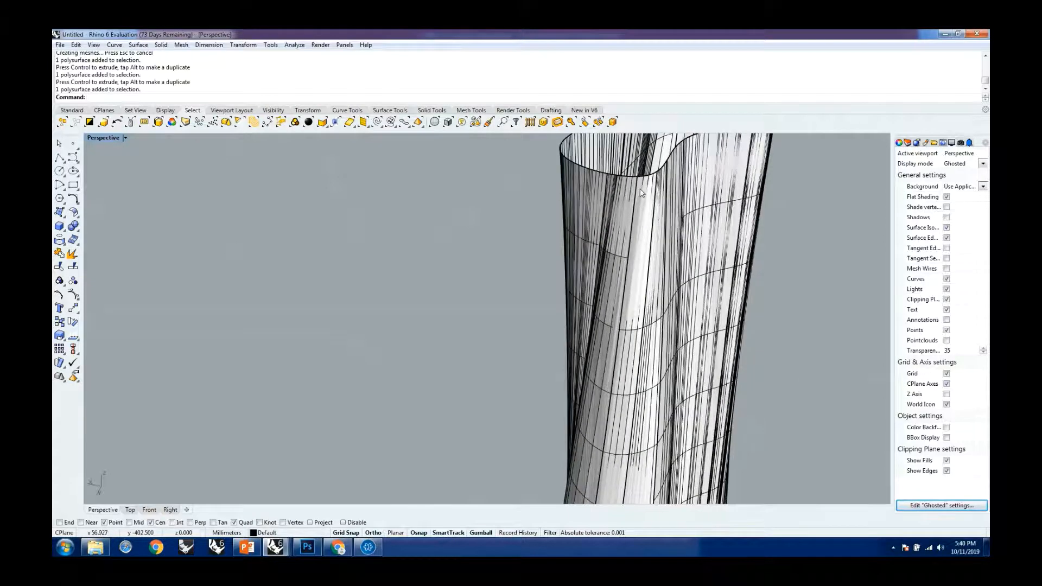
pyautogui.scroll(-6, 645, 205)
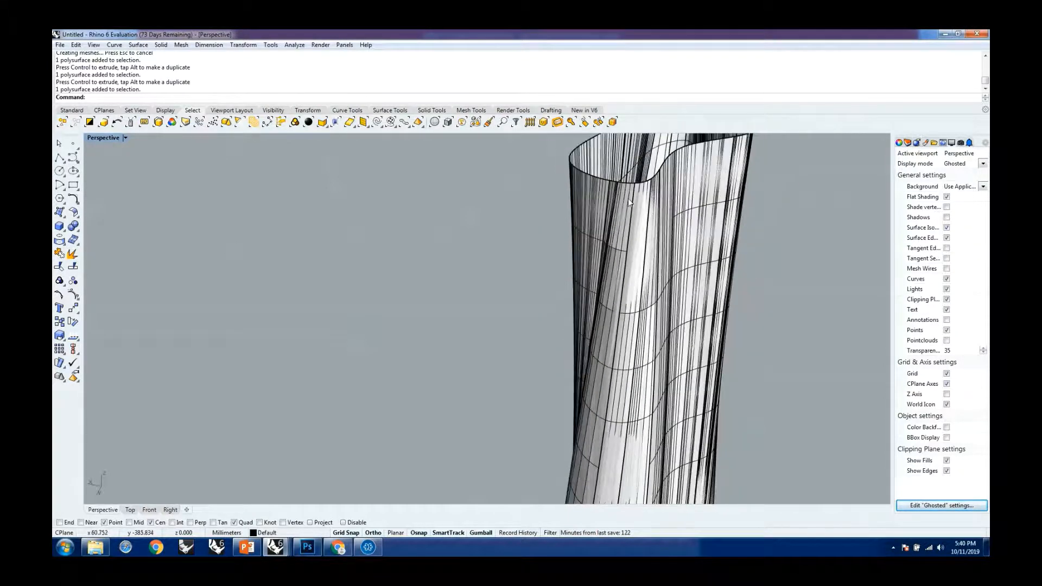
pyautogui.scroll(-6, 577, 190)
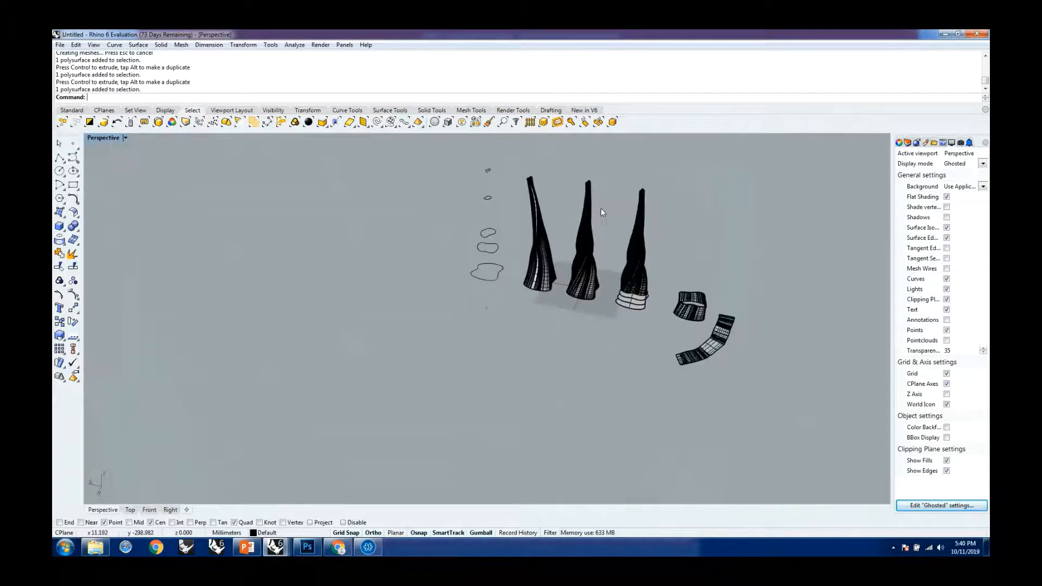
# Examine the seams and isocurves of the narrow pieces at the end of the flattened strip
pyautogui.scroll(5, 689, 318)
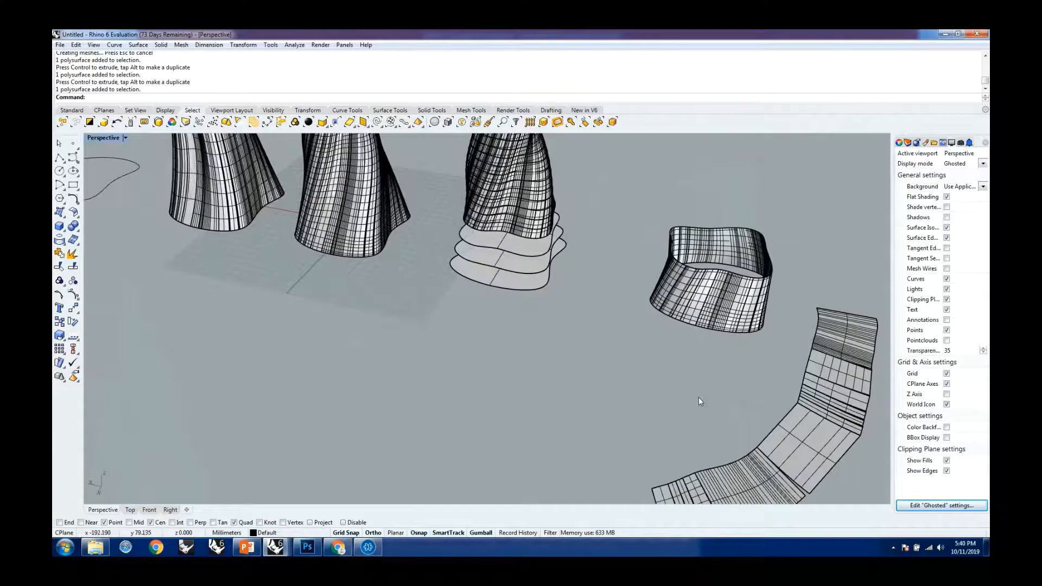
pyautogui.keyDown('shift'); pyautogui.moveTo(699, 397); pyautogui.dragTo(581, 232, button='right'); pyautogui.keyUp('shift')
pyautogui.scroll(6, 594, 310)
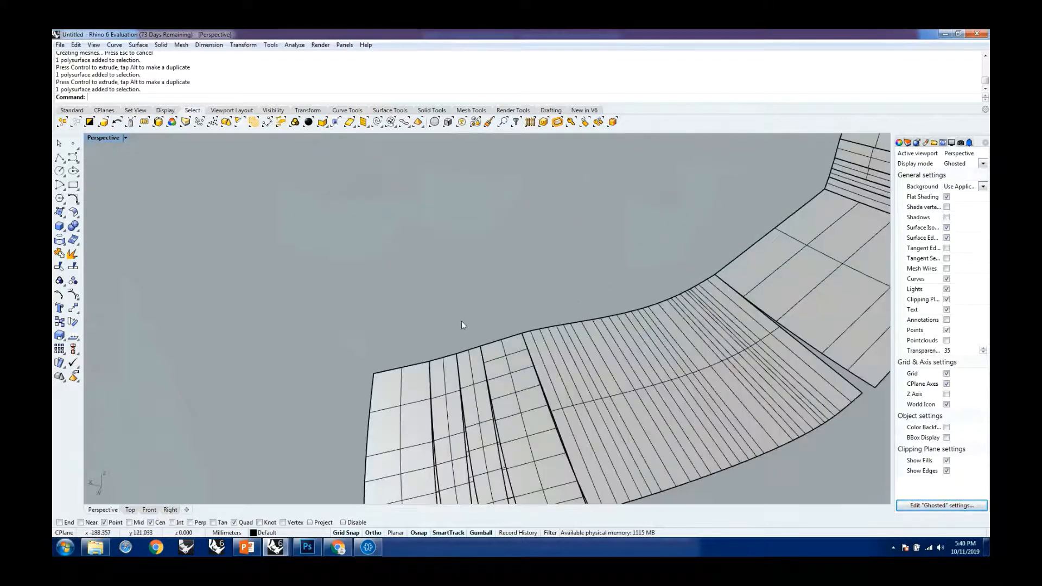
pyautogui.scroll(-3, 454, 399)
pyautogui.scroll(4, 454, 399)
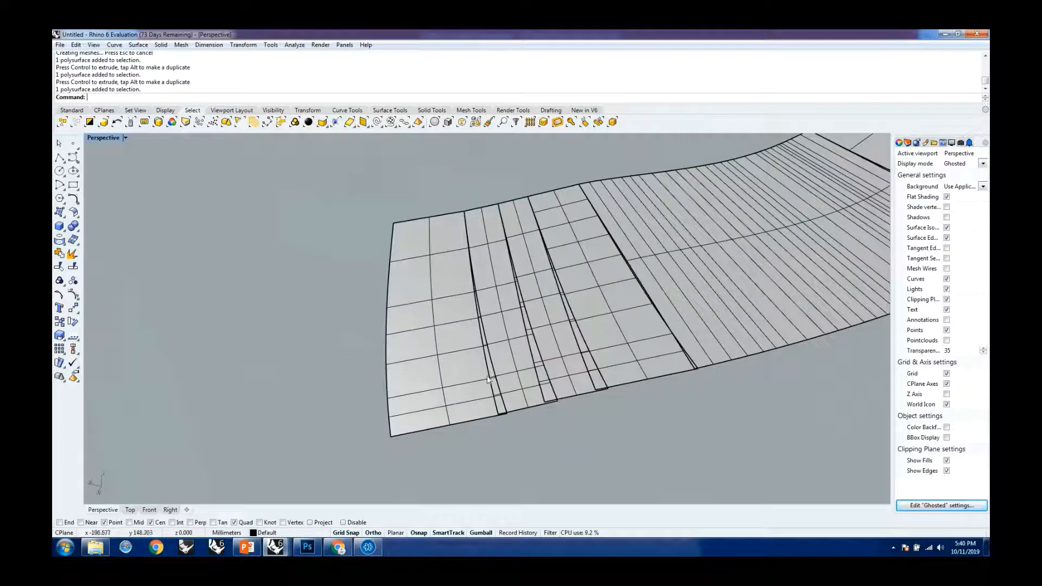
pyautogui.scroll(-2, 635, 364)
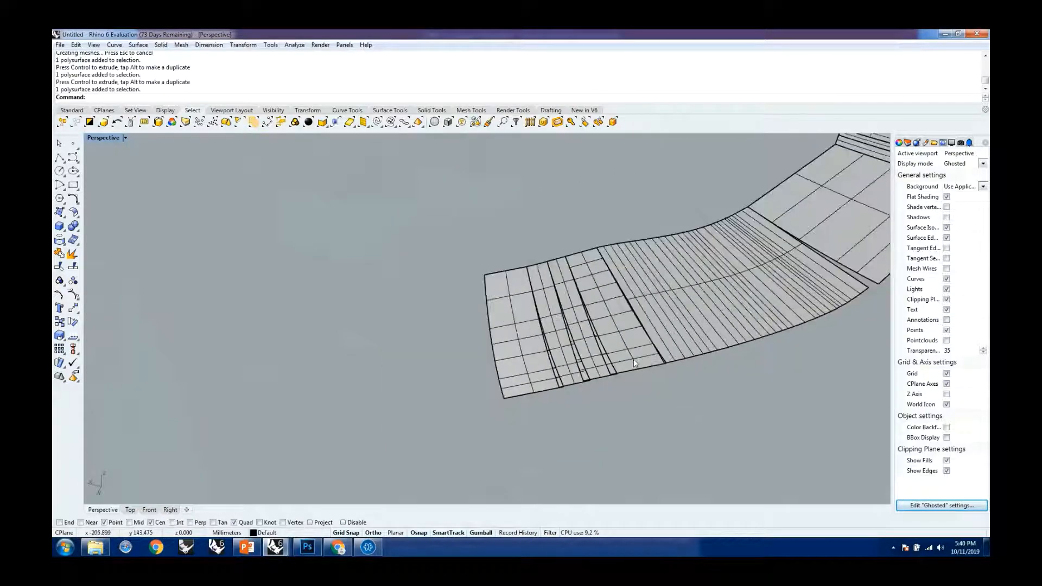
pyautogui.scroll(-5, 635, 363)
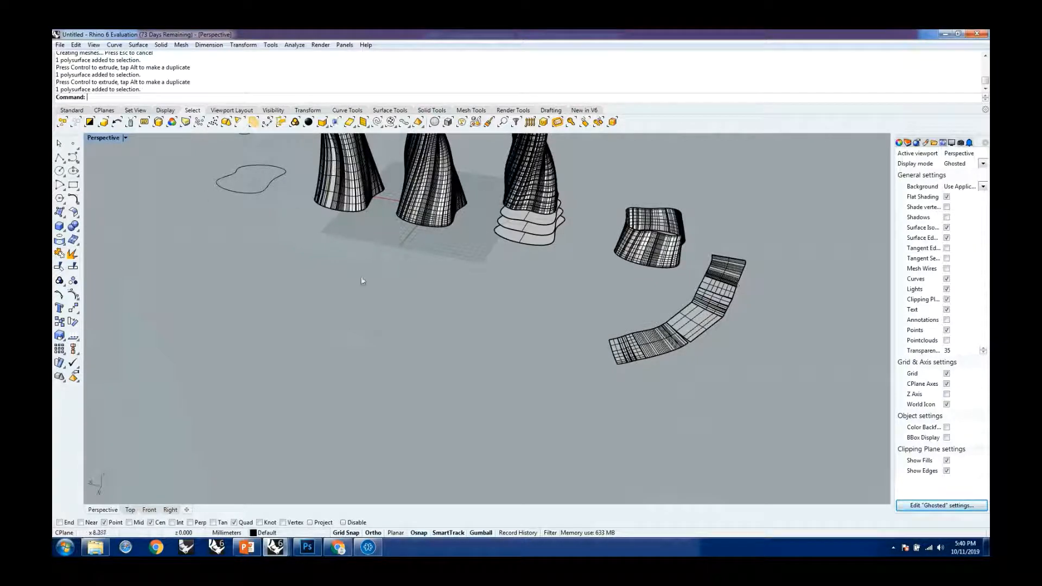
# Compare the flattened strip with the detached base section and the towers, checking its pieces along the whole length
pyautogui.scroll(-6, 463, 341)
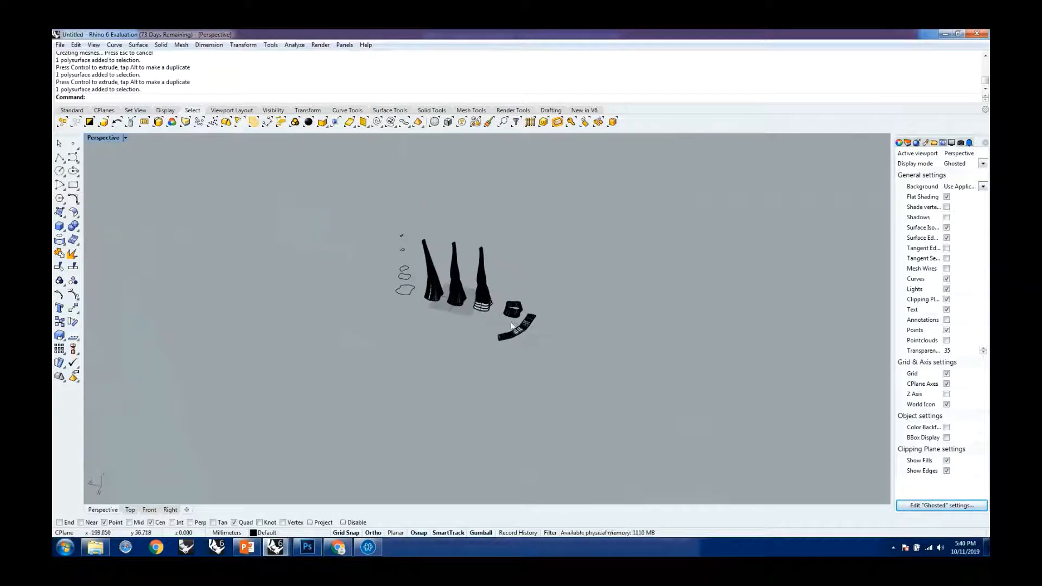
pyautogui.scroll(5, 499, 318)
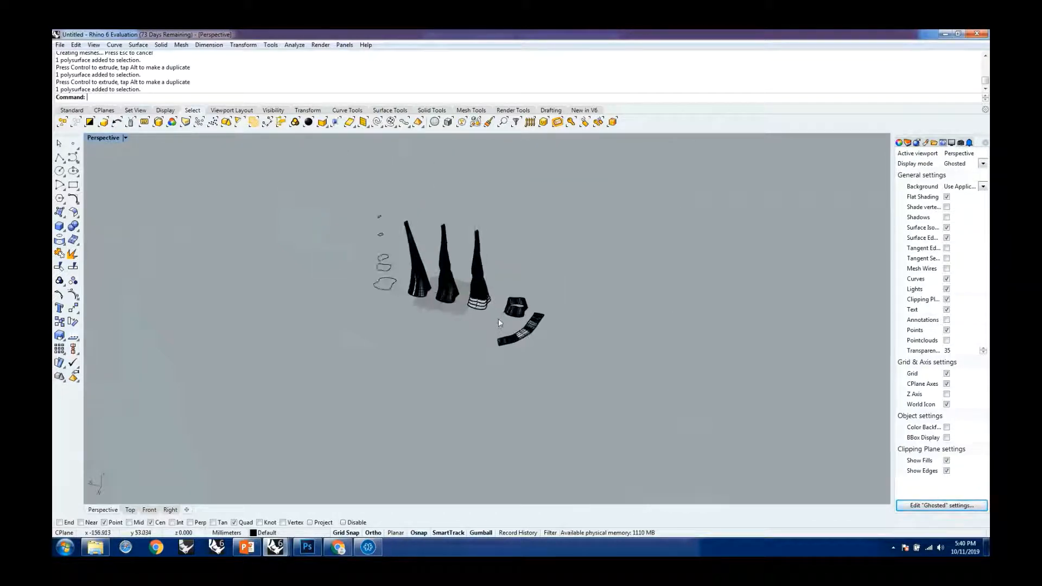
pyautogui.keyDown('shift'); pyautogui.moveTo(528, 246); pyautogui.dragTo(544, 306, button='right'); pyautogui.keyUp('shift')
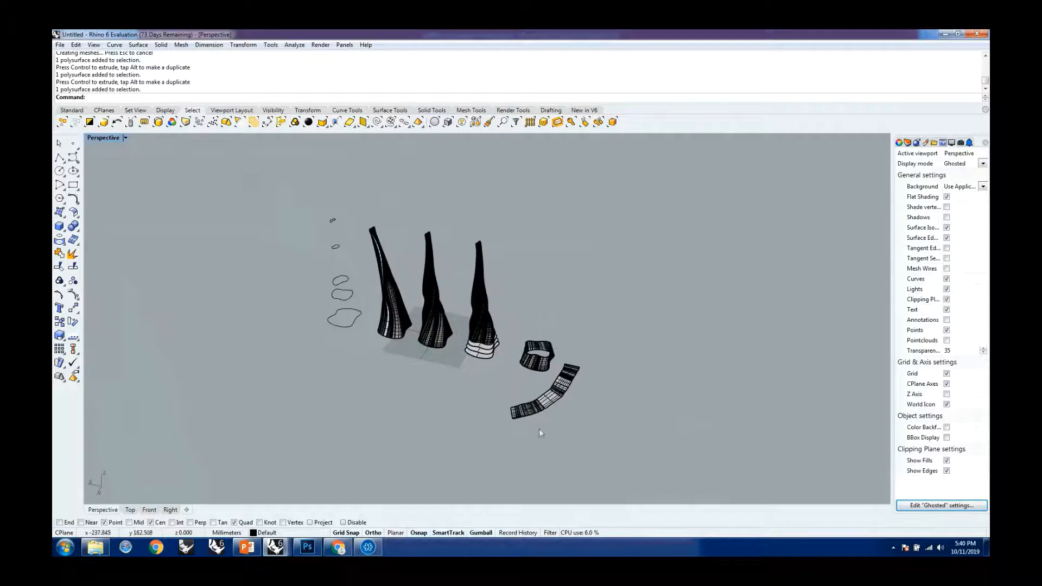
pyautogui.scroll(4, 539, 433)
pyautogui.scroll(5, 548, 389)
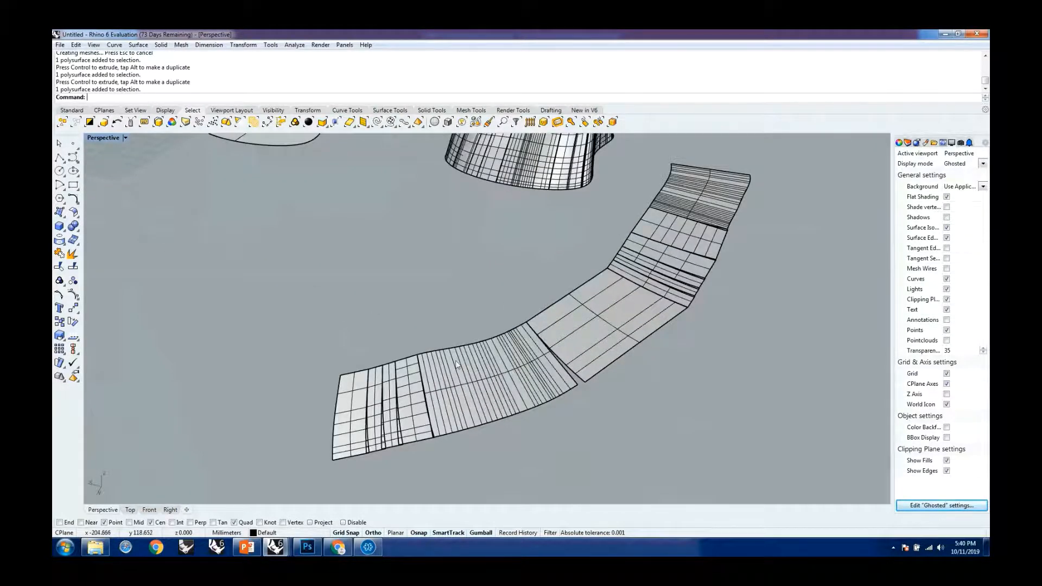
pyautogui.scroll(5, 566, 326)
pyautogui.scroll(-4, 565, 325)
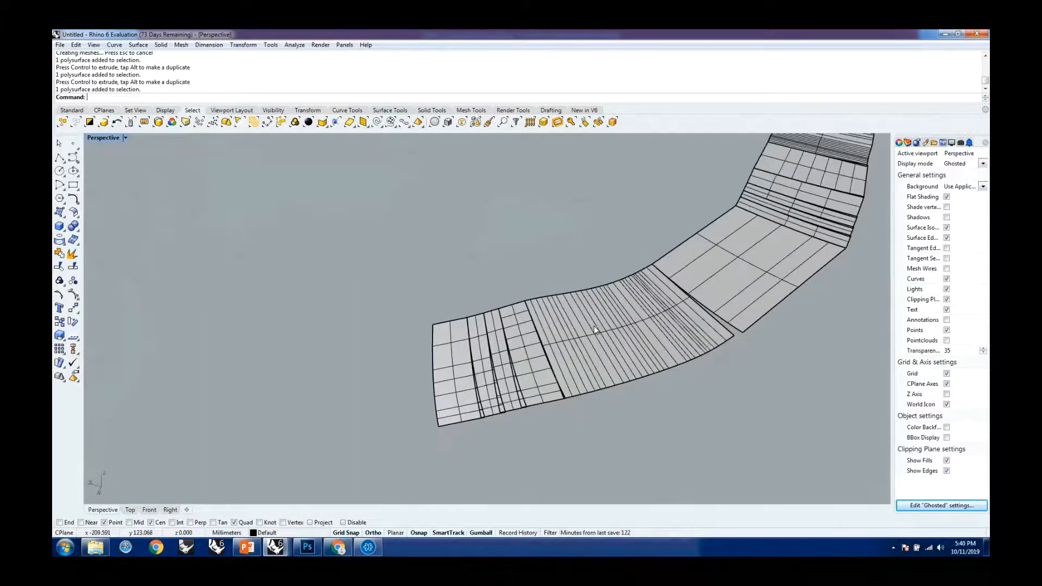
pyautogui.scroll(-3, 593, 326)
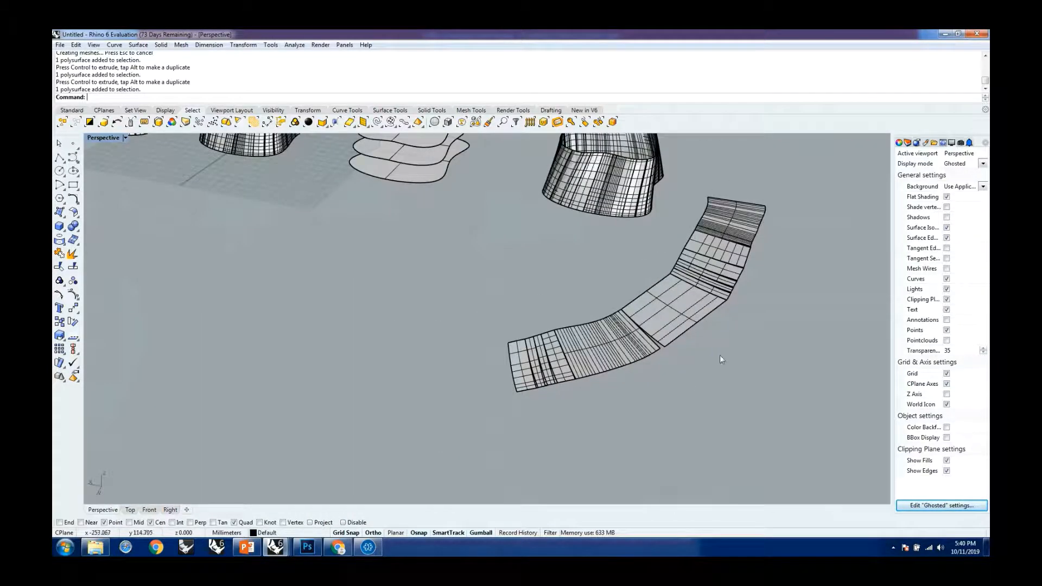
pyautogui.scroll(-5, 706, 369)
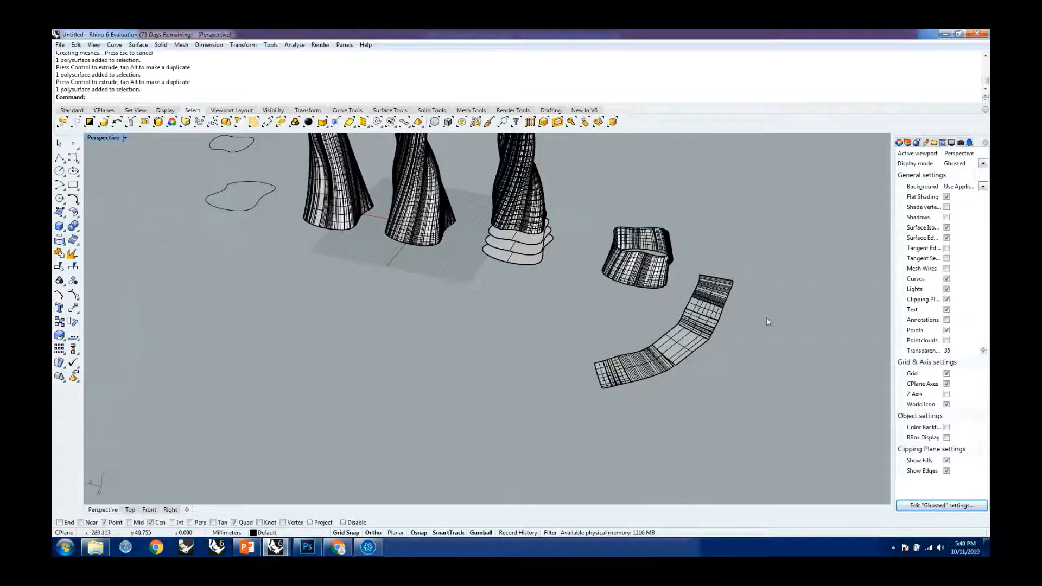
# Inspect the gap between the wide pieces in the middle of the flattened strip and check that the strip selects as one object
pyautogui.click(125, 138)
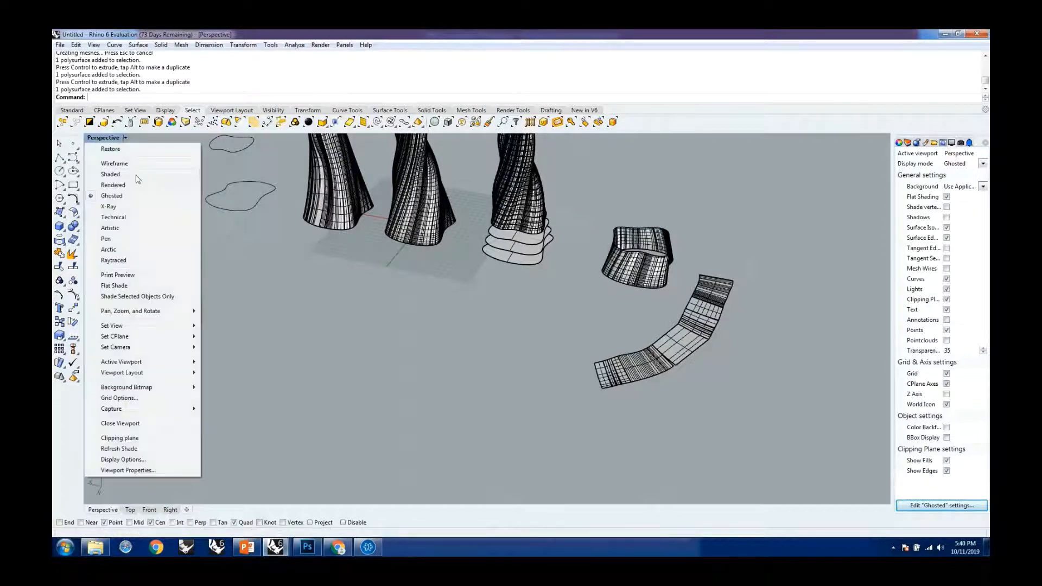
pyautogui.click(528, 338)
pyautogui.scroll(5, 633, 359)
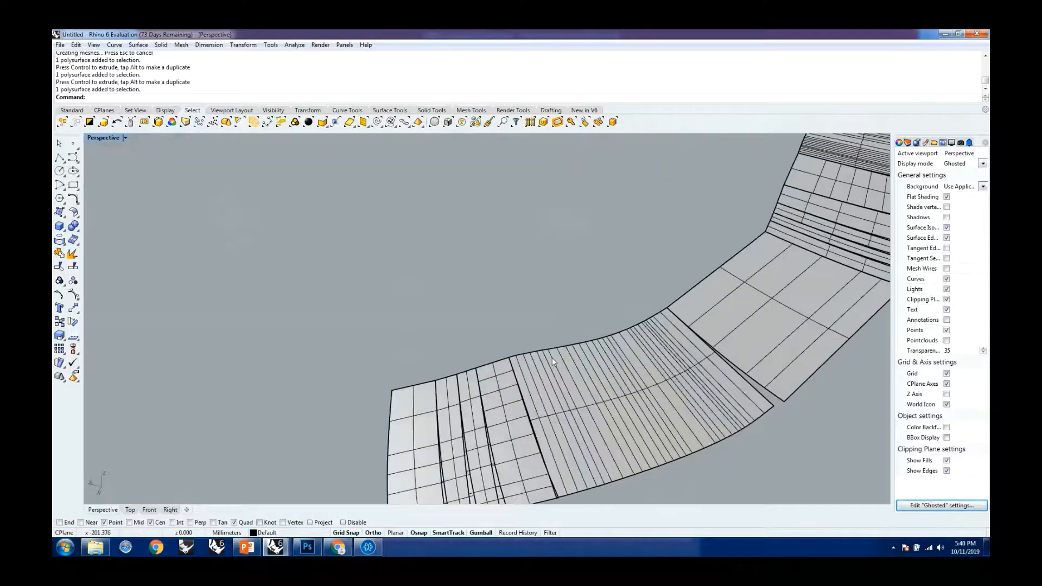
pyautogui.scroll(-3, 546, 354)
pyautogui.scroll(-3, 607, 377)
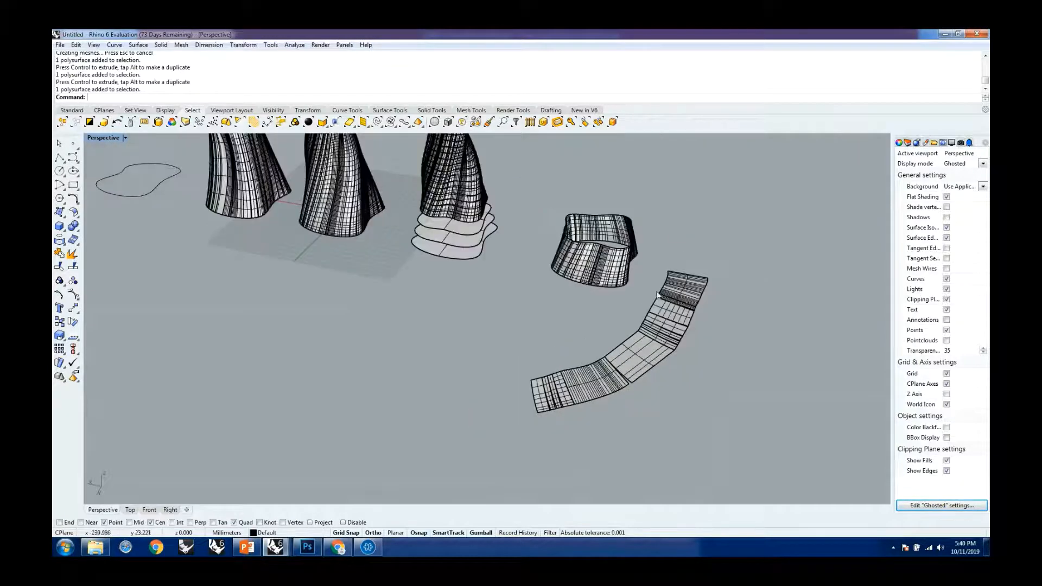
pyautogui.scroll(3, 640, 361)
pyautogui.click(599, 330)
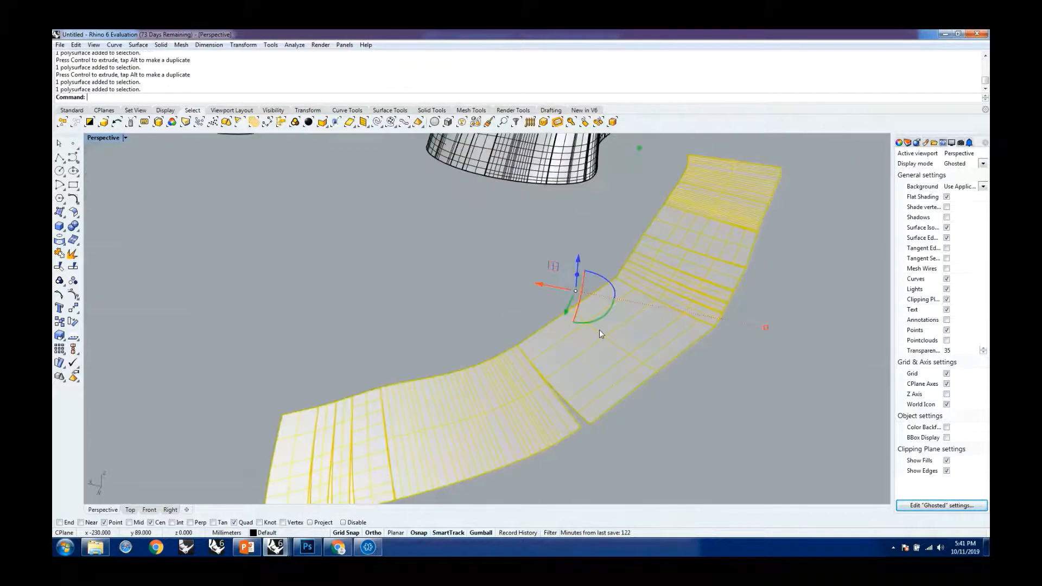
pyautogui.scroll(-4, 542, 380)
pyautogui.click(734, 279)
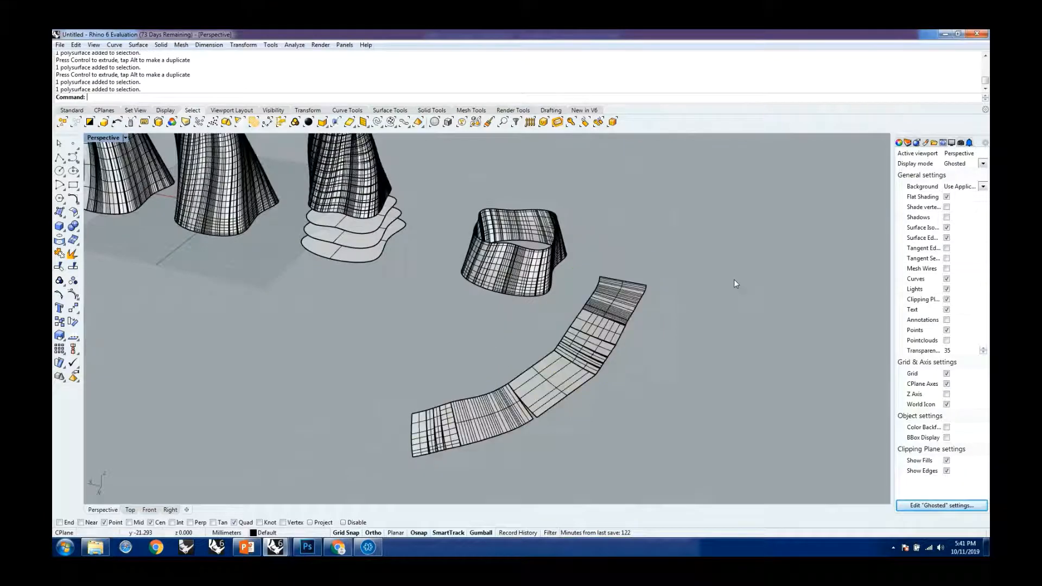
# Examine the whole flattened strip from a higher viewing angle, including the joints between its wide and narrow pieces
pyautogui.moveTo(734, 279); pyautogui.dragTo(562, 405, button='right')
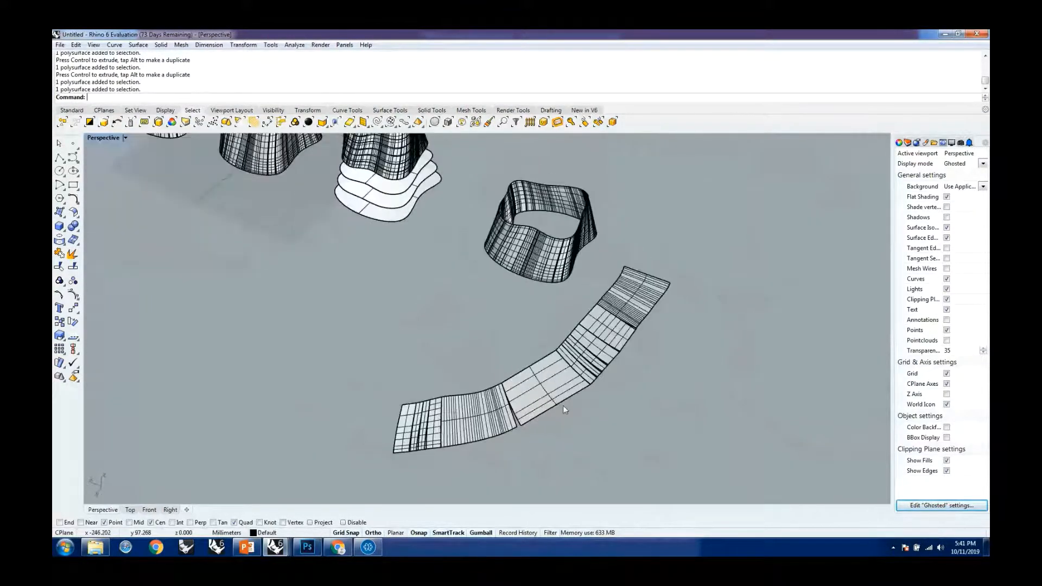
pyautogui.scroll(6, 562, 406)
pyautogui.scroll(-6, 459, 342)
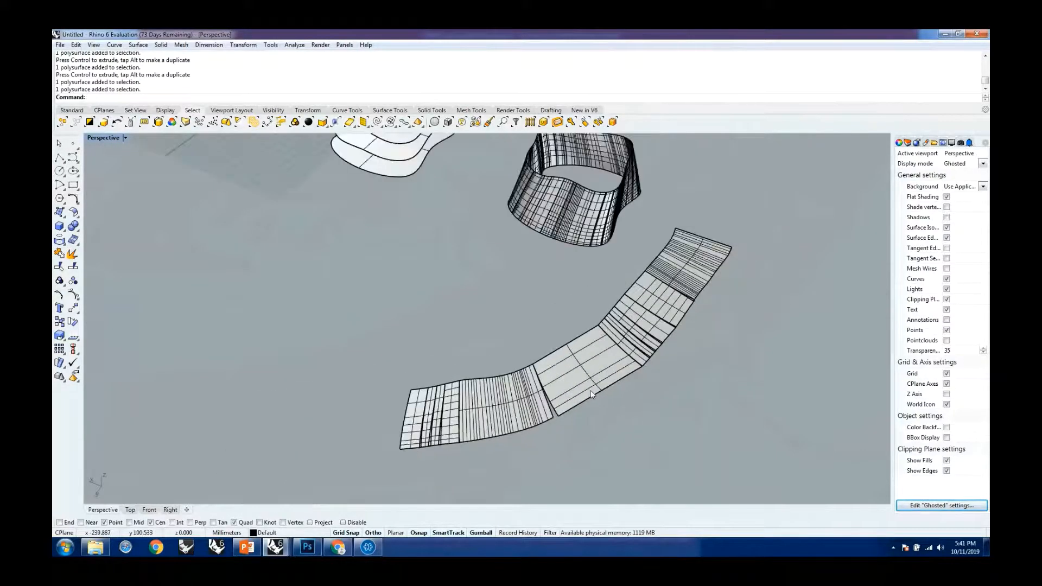
pyautogui.moveTo(662, 264); pyautogui.dragTo(643, 255, button='right')
pyautogui.scroll(-6, 643, 255)
pyautogui.scroll(3, 577, 328)
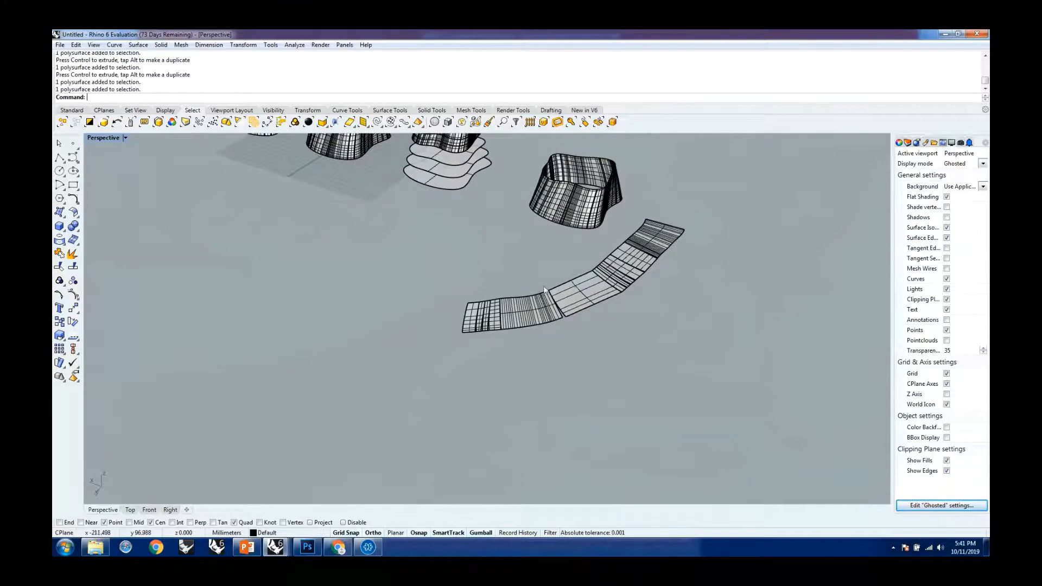
pyautogui.scroll(3, 540, 283)
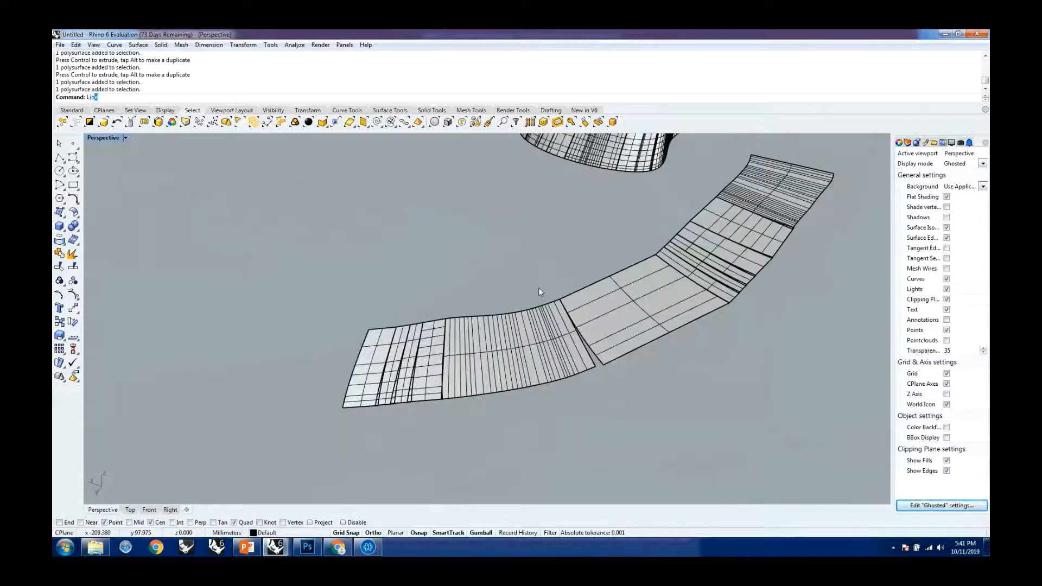
pyautogui.write('e')
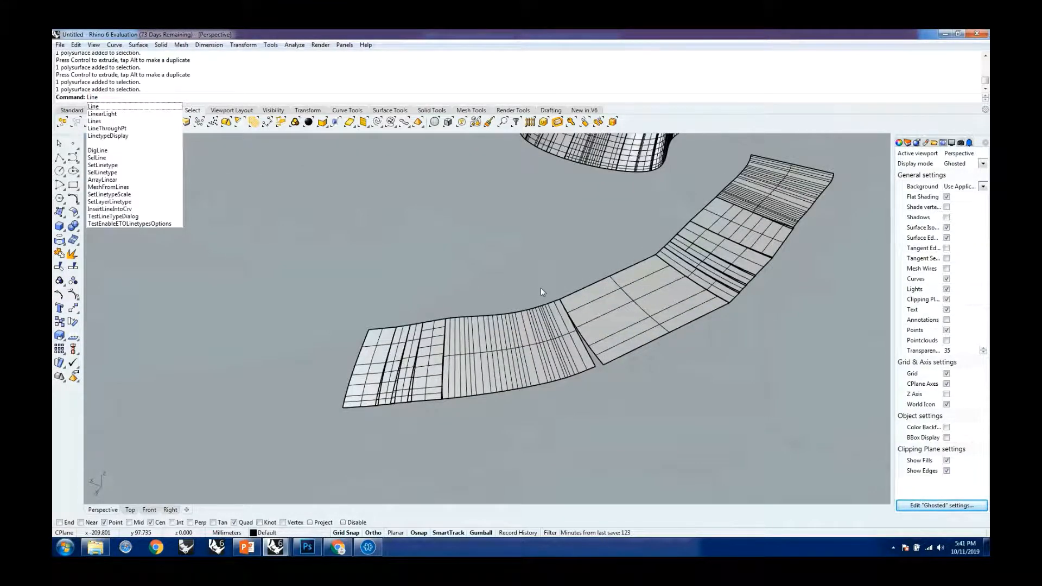
pyautogui.press('Escape')
pyautogui.click(467, 324)
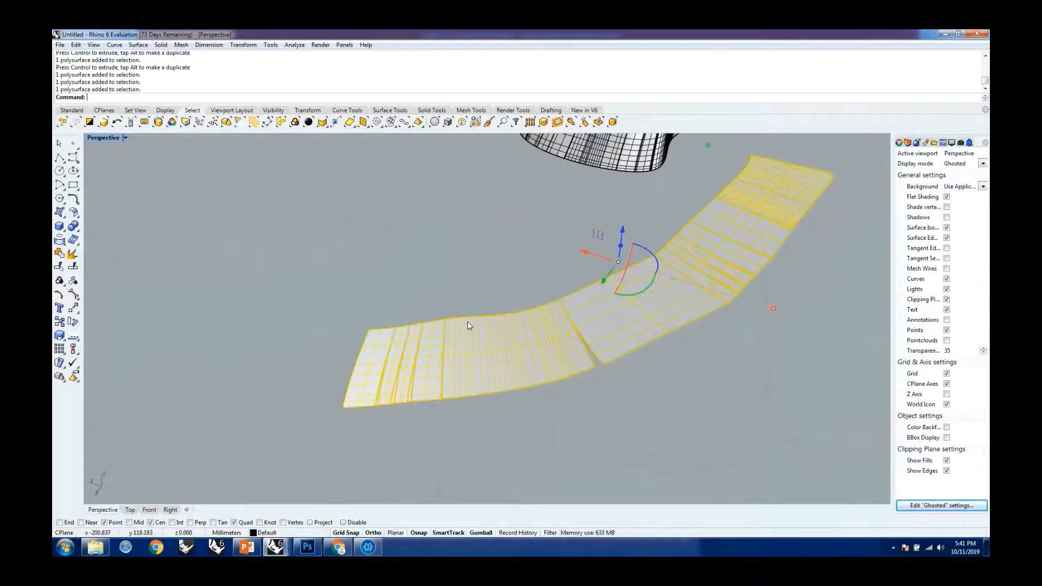
pyautogui.press('Escape')
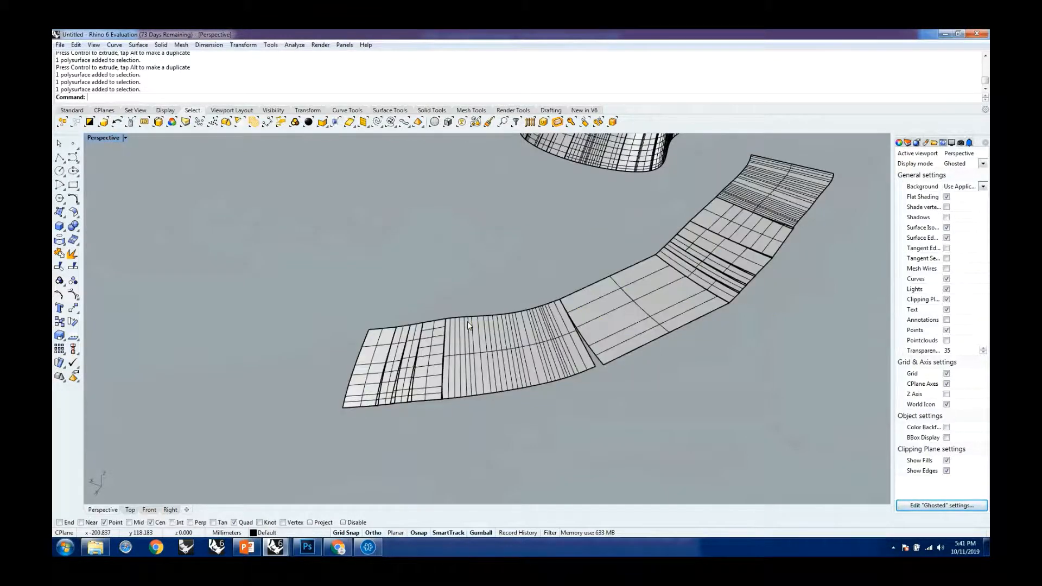
# Start an interpolated curve at the midpoint of the strip's end edge and run it through the seam midpoints of the narrow pieces
pyautogui.write('Interpo')
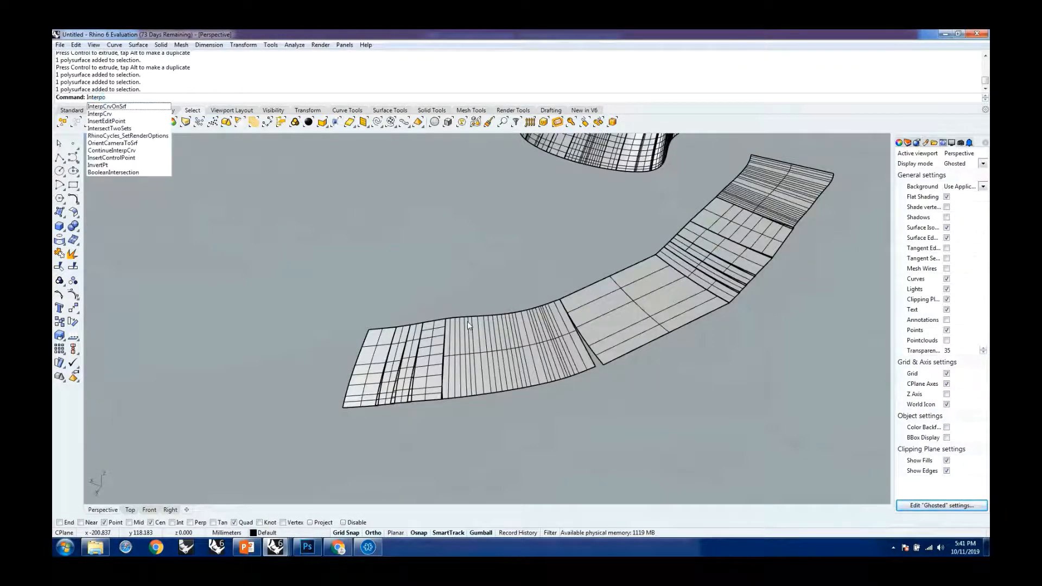
pyautogui.press('BackSpace')
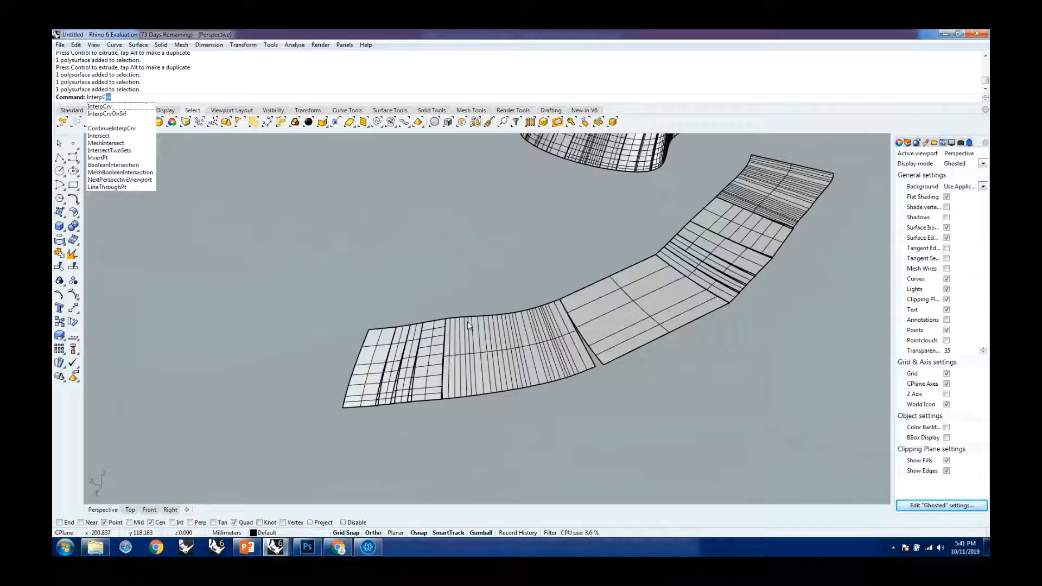
pyautogui.press('Return')
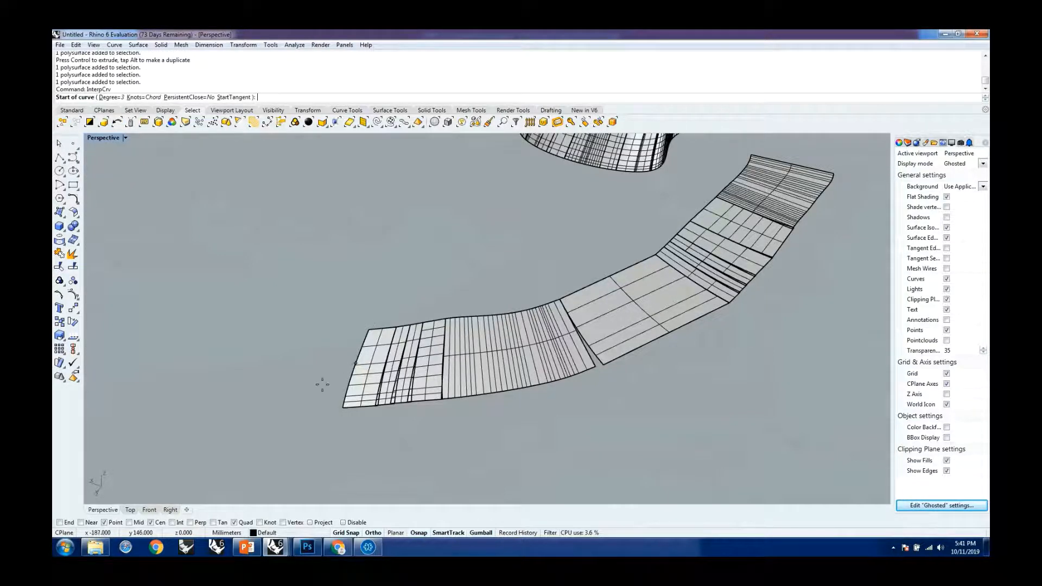
pyautogui.click(355, 364)
pyautogui.click(387, 363)
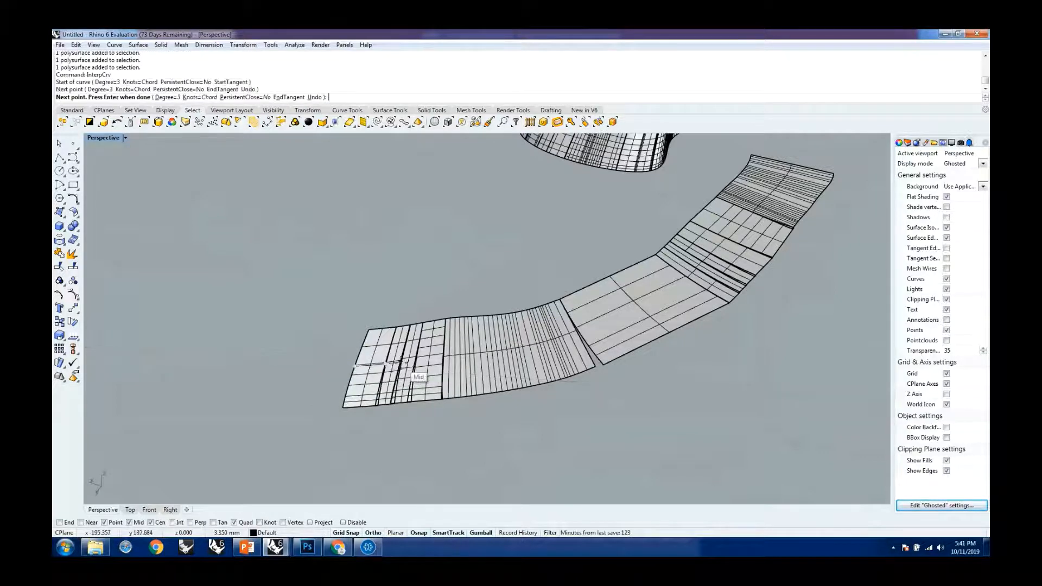
pyautogui.click(413, 361)
pyautogui.click(440, 359)
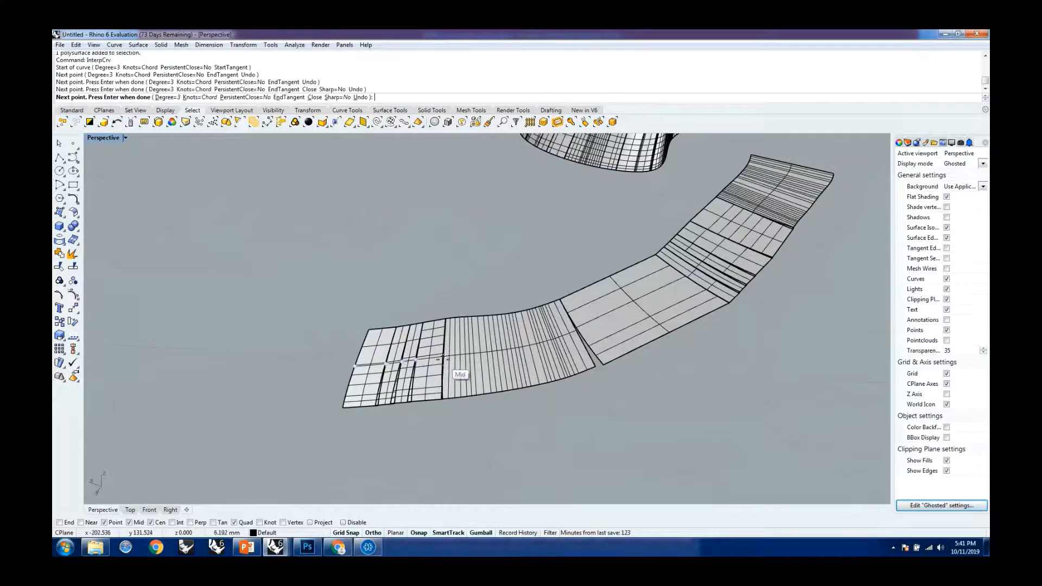
pyautogui.click(444, 358)
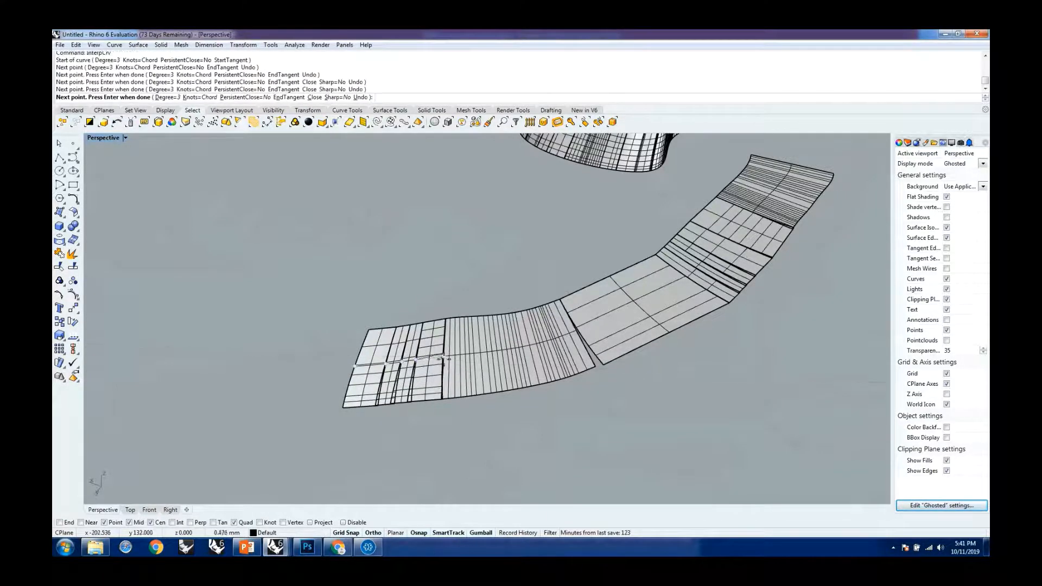
# Continue the curve through the seam midpoints of the remaining pieces and end it at the midpoint of the strip's far edge
pyautogui.click(574, 331)
pyautogui.click(688, 278)
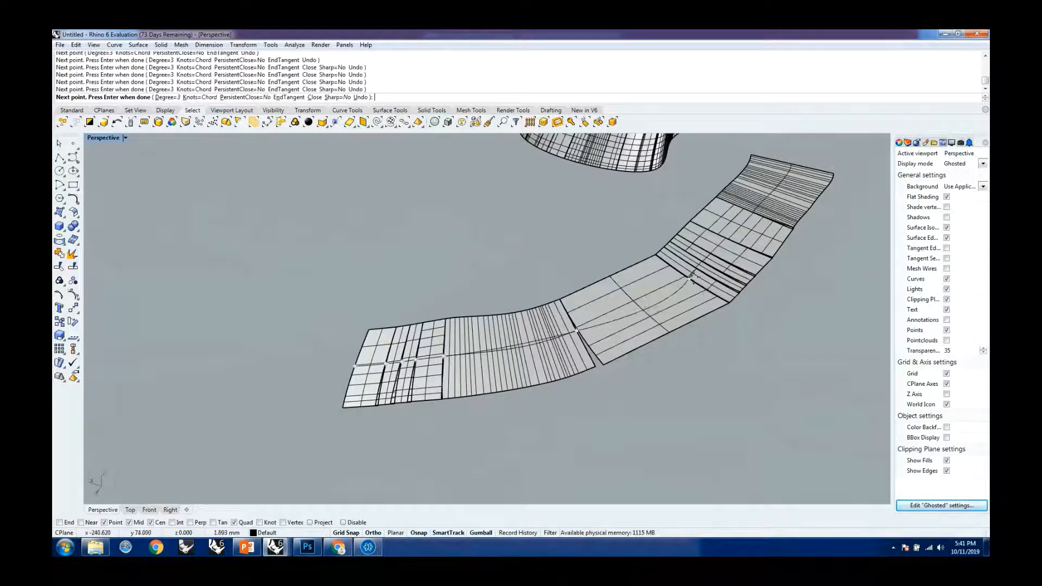
pyautogui.click(725, 239)
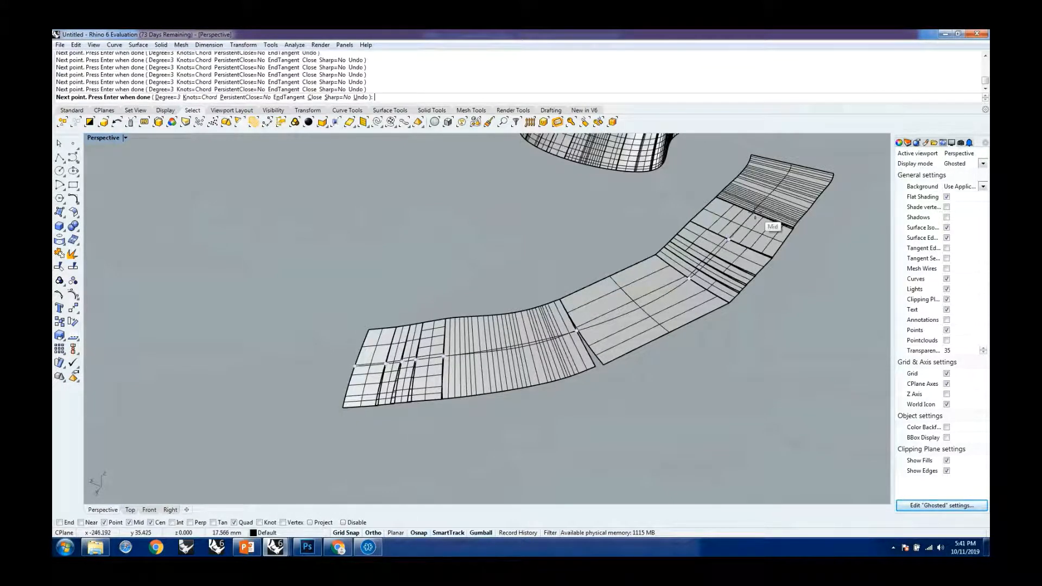
pyautogui.click(755, 213)
pyautogui.click(791, 165)
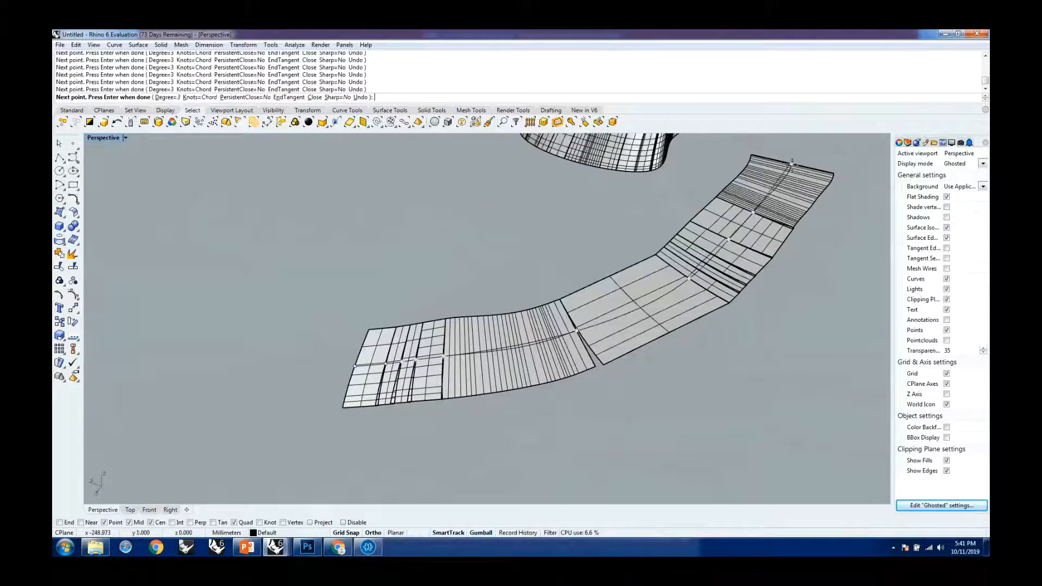
pyautogui.press('Return')
pyautogui.click(780, 182)
pyautogui.click(745, 380)
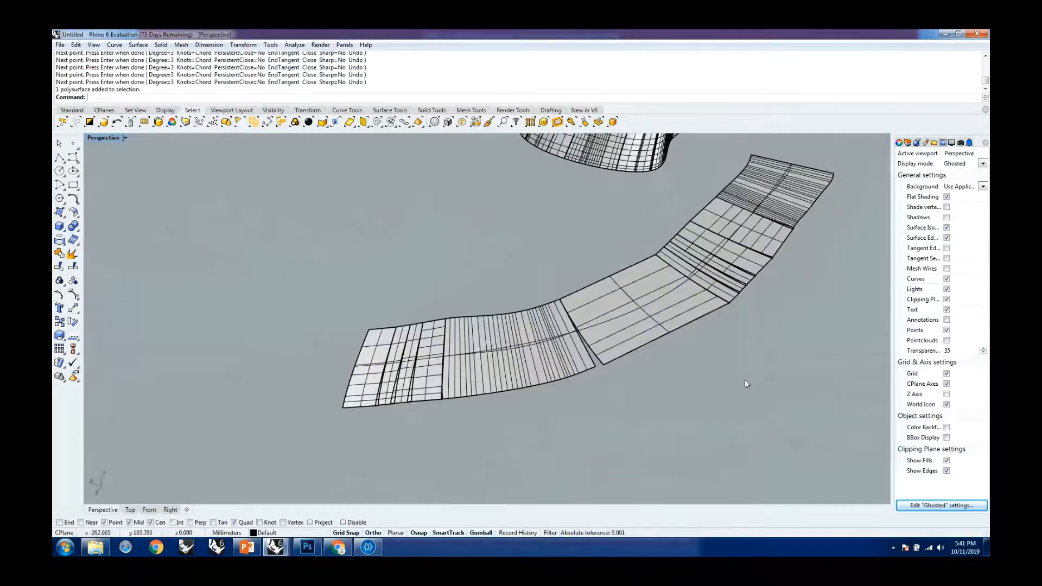
# Move the traced curve up 2 mm above the flattened strip
pyautogui.moveTo(745, 380); pyautogui.dragTo(488, 354, button='right')
pyautogui.scroll(5, 487, 354)
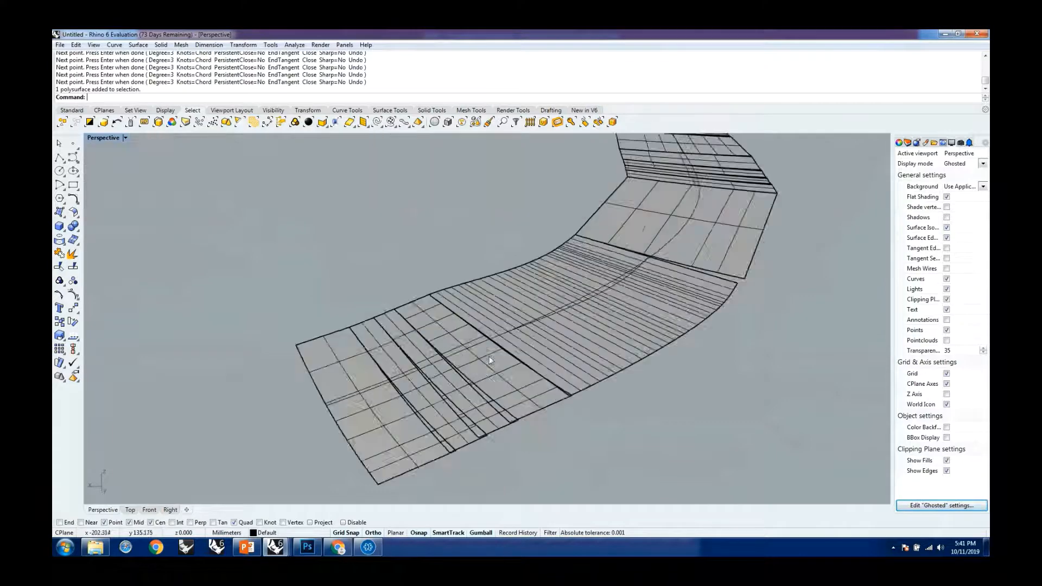
pyautogui.click(514, 326)
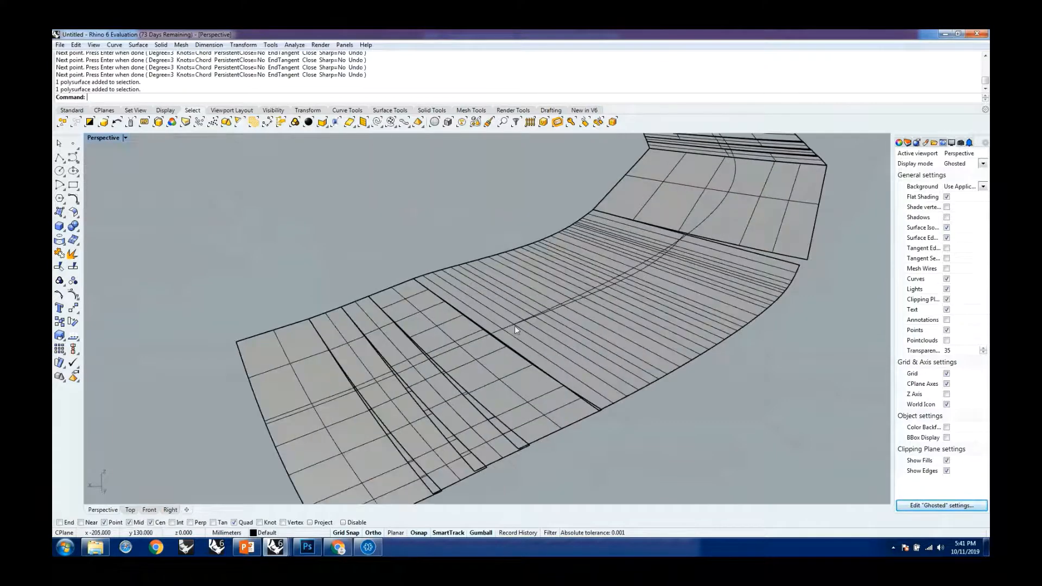
pyautogui.click(542, 311)
pyautogui.click(565, 341)
pyautogui.scroll(-3, 558, 357)
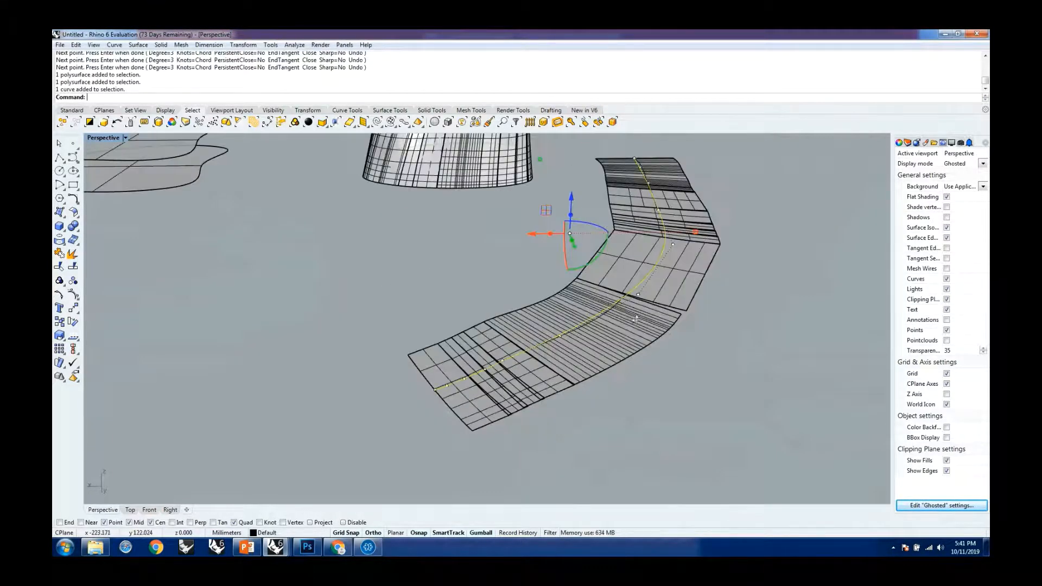
pyautogui.moveTo(636, 319); pyautogui.dragTo(636, 302, button='right')
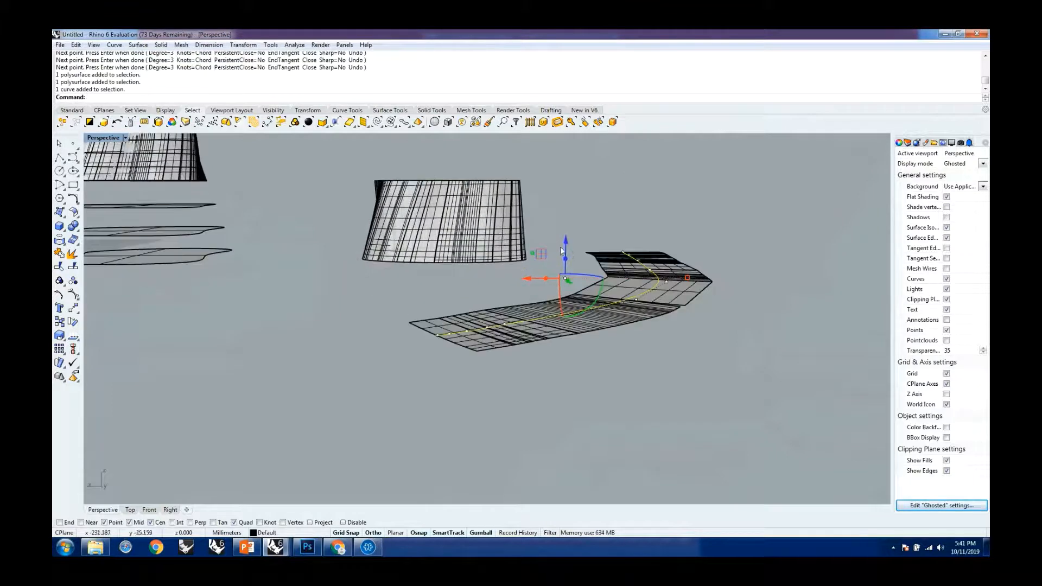
pyautogui.moveTo(566, 248); pyautogui.dragTo(564, 249)
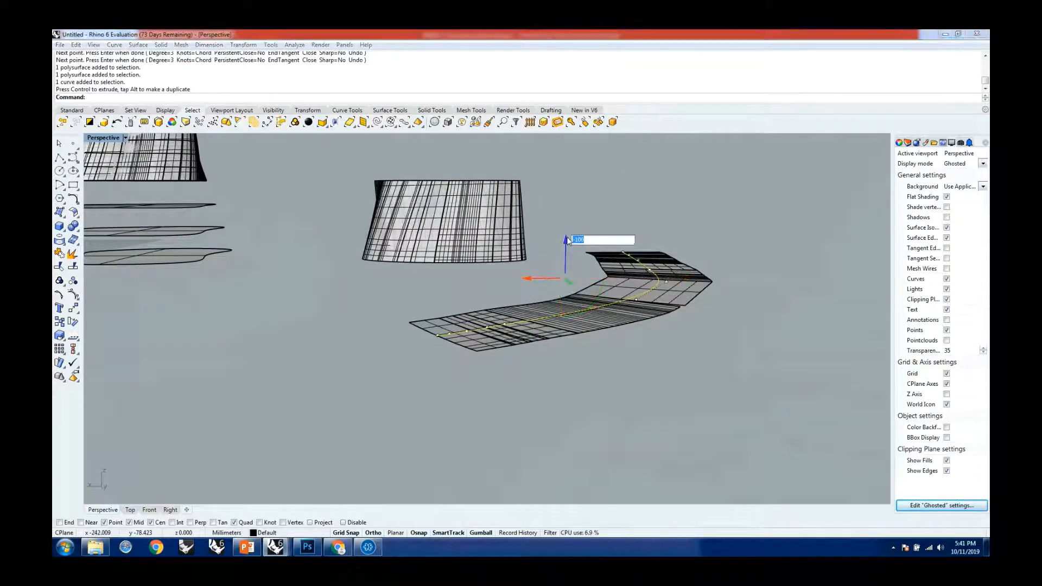
pyautogui.write('2')
pyautogui.press('Return')
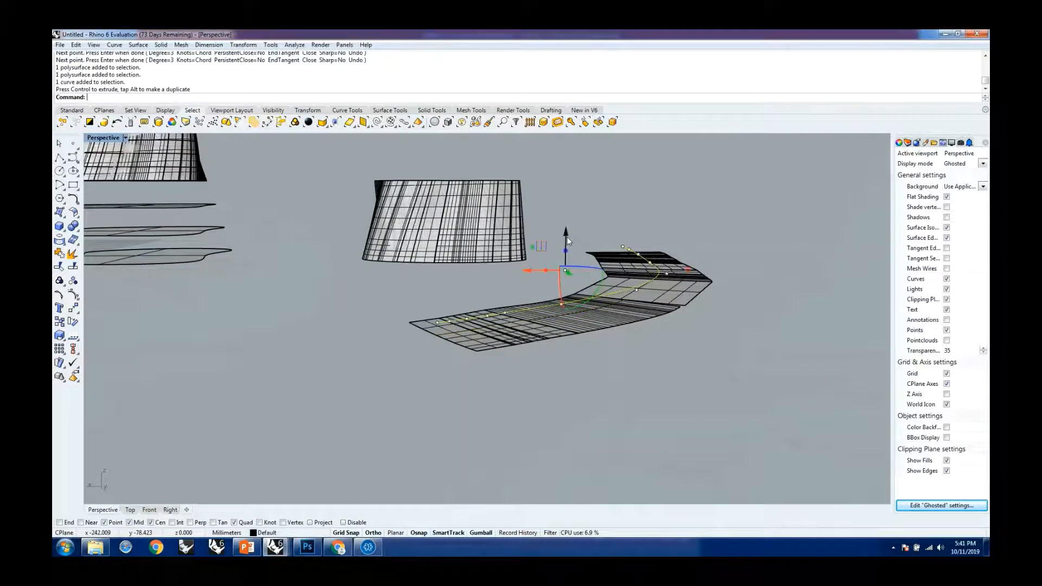
pyautogui.click(690, 327)
# Turn off surface isocurves in the Ghosted display so only the surface edges and curves are drawn
pyautogui.moveTo(691, 327); pyautogui.dragTo(484, 360, button='right')
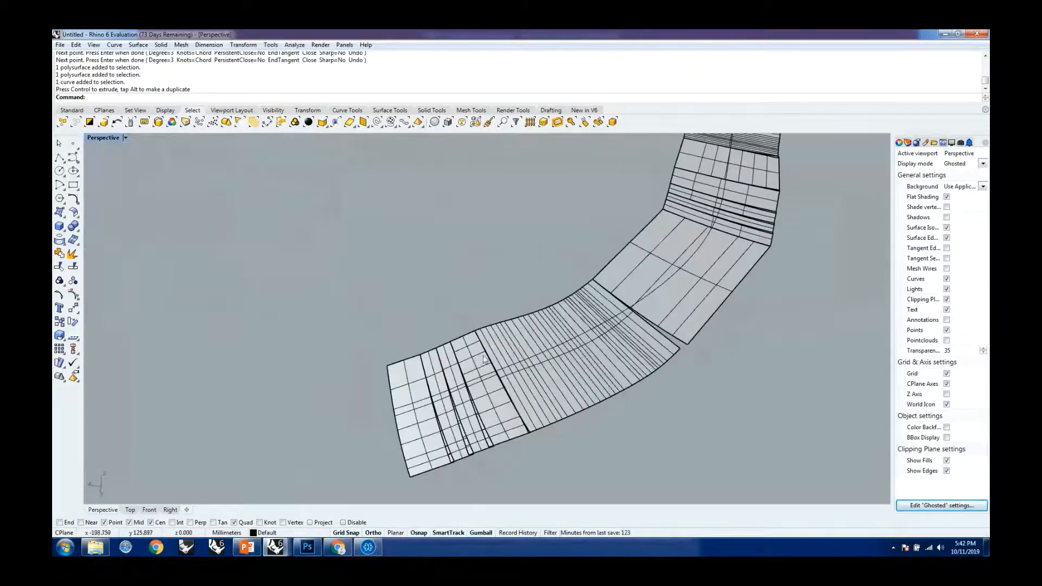
pyautogui.scroll(-8, 504, 355)
pyautogui.scroll(3, 514, 309)
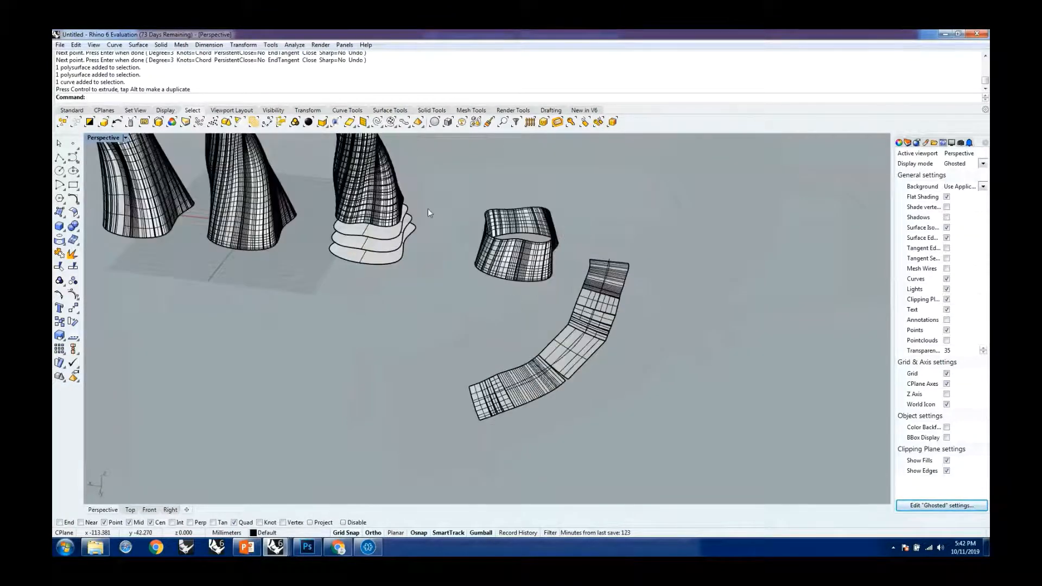
pyautogui.scroll(3, 514, 362)
pyautogui.moveTo(514, 362)
pyautogui.mouseDown(button='right')
pyautogui.moveTo(529, 388)
pyautogui.moveTo(513, 312)
pyautogui.moveTo(502, 347)
pyautogui.mouseUp(button='right')
pyautogui.scroll(5, 483, 414)
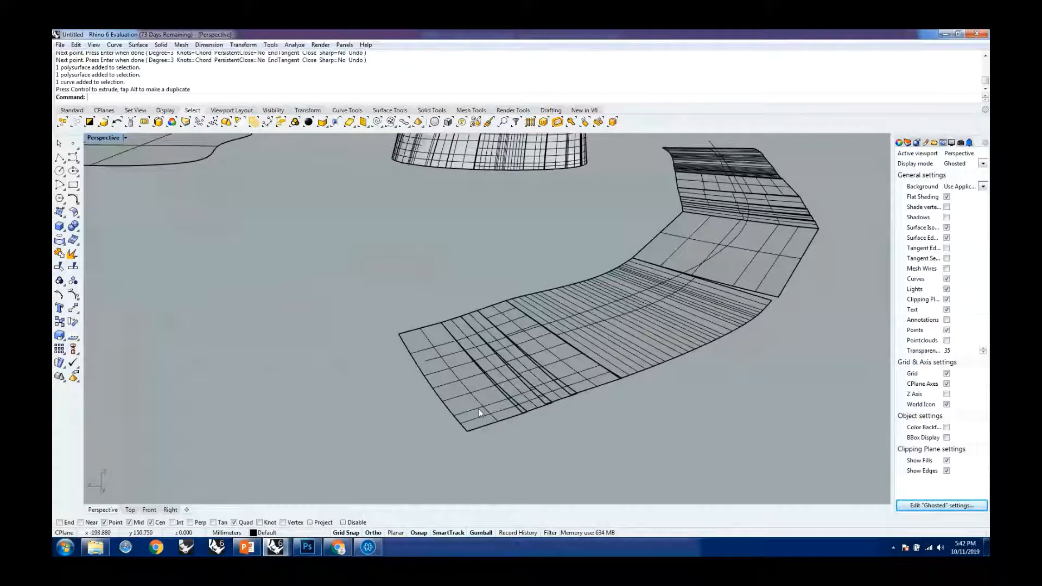
pyautogui.click(946, 228)
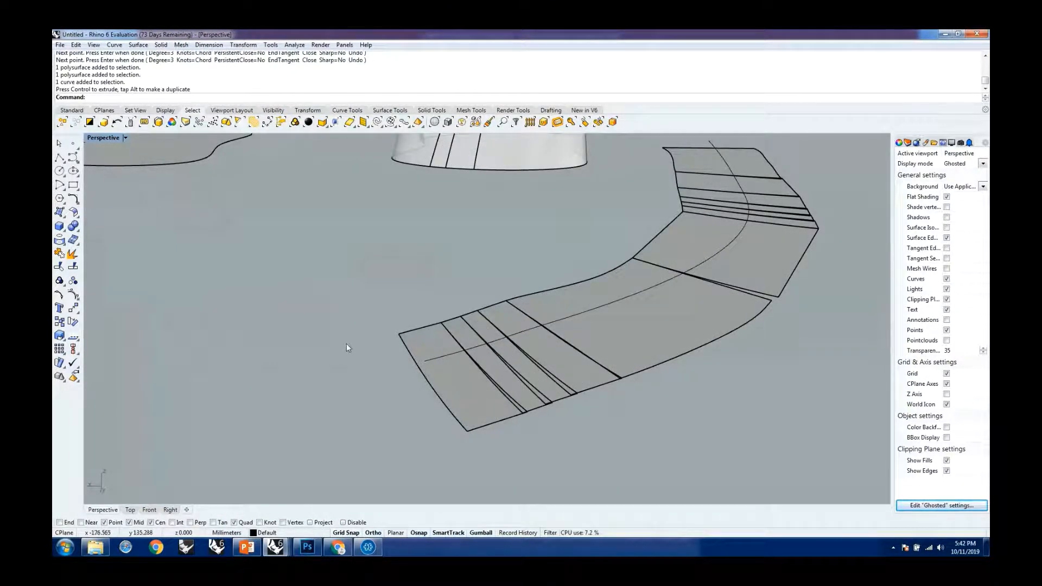
# Start Flow Along Surface on the raised curve and pick the strip's end piece near its corner as the base surface
pyautogui.write('FlowAlongSrf')
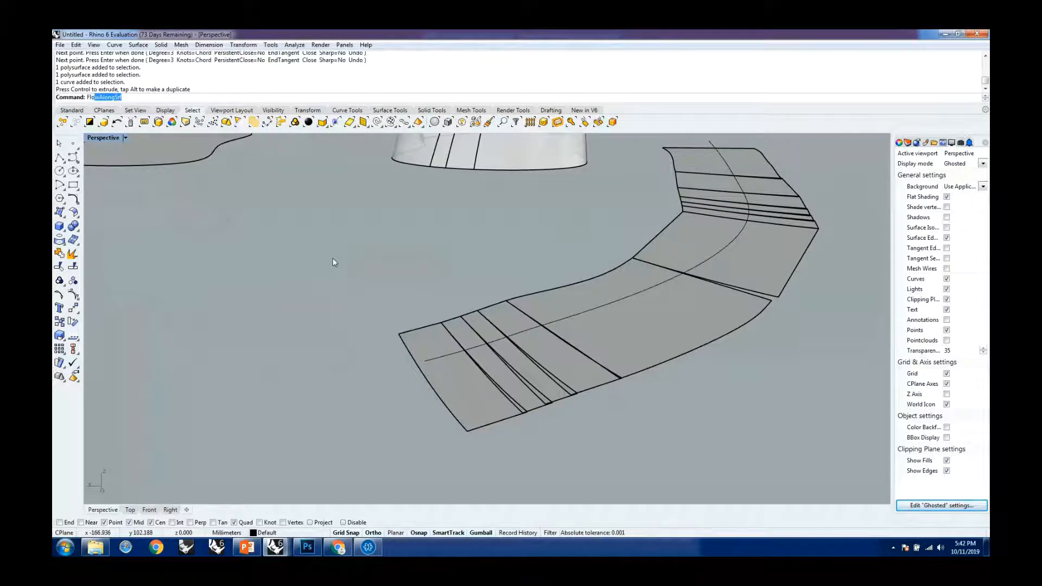
pyautogui.press('Return')
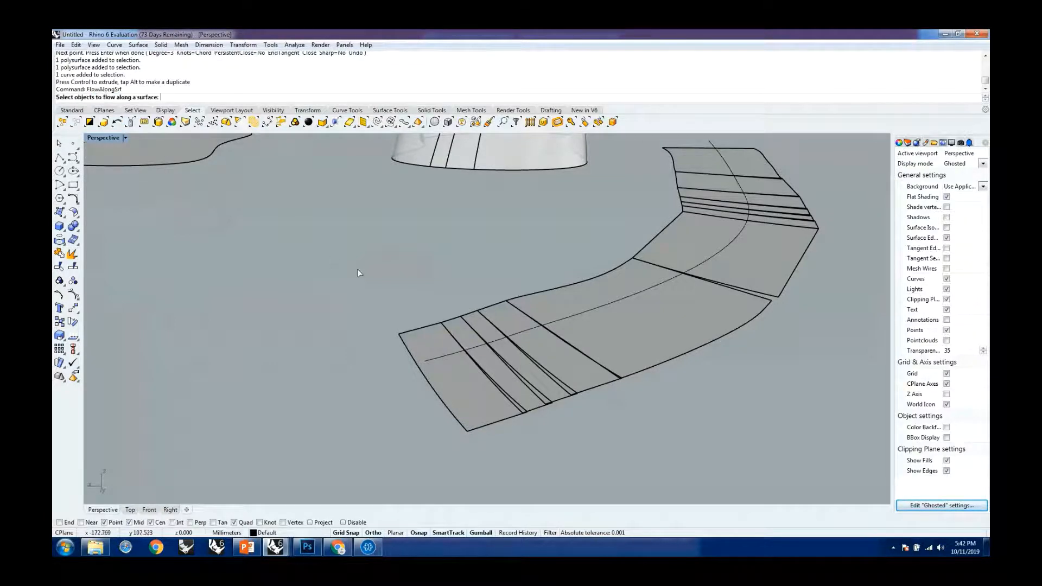
pyautogui.scroll(-2, 426, 294)
pyautogui.scroll(-3, 497, 291)
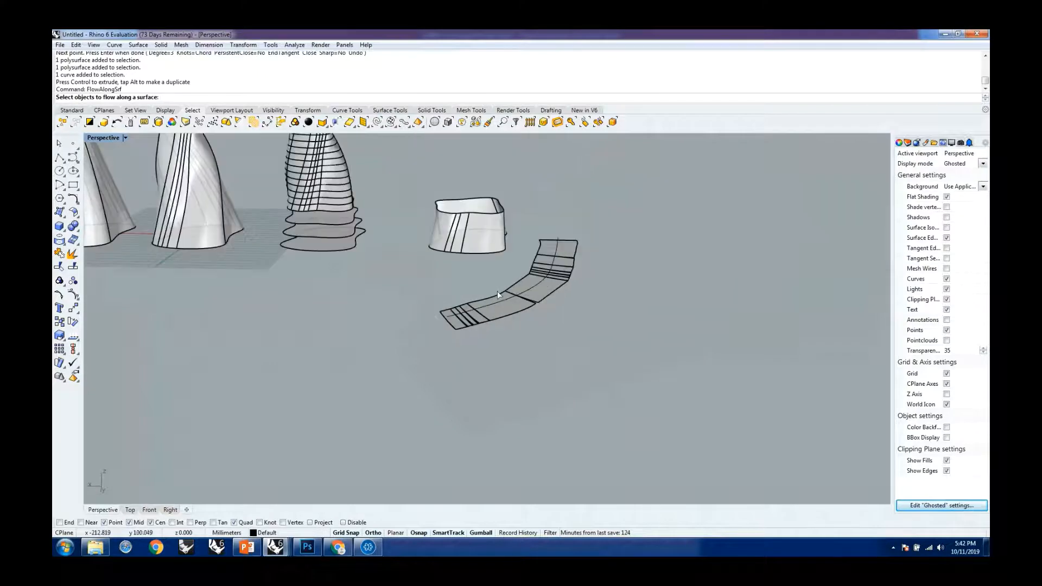
pyautogui.scroll(4, 483, 218)
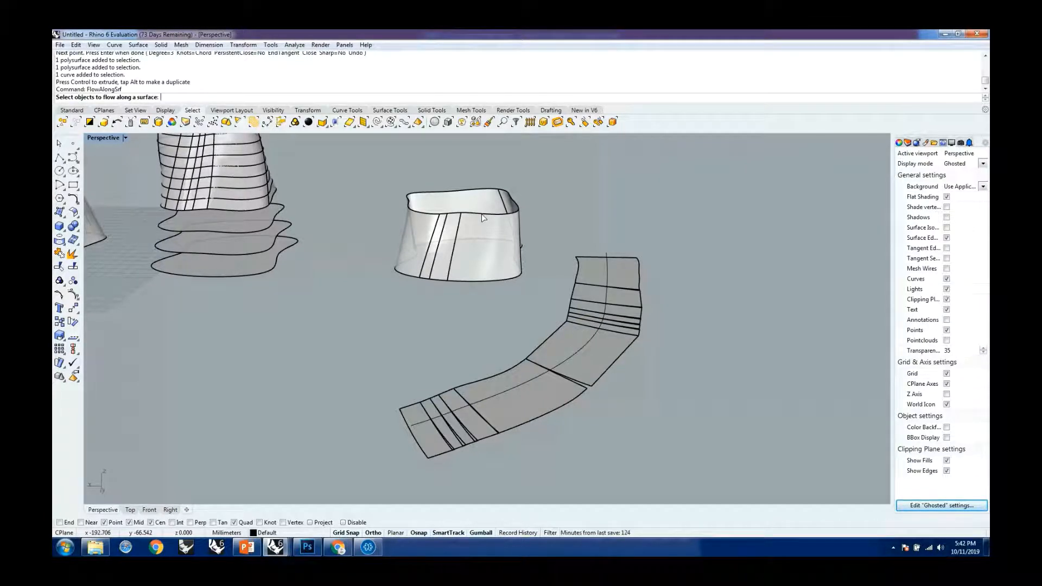
pyautogui.click(428, 420)
pyautogui.press('Return')
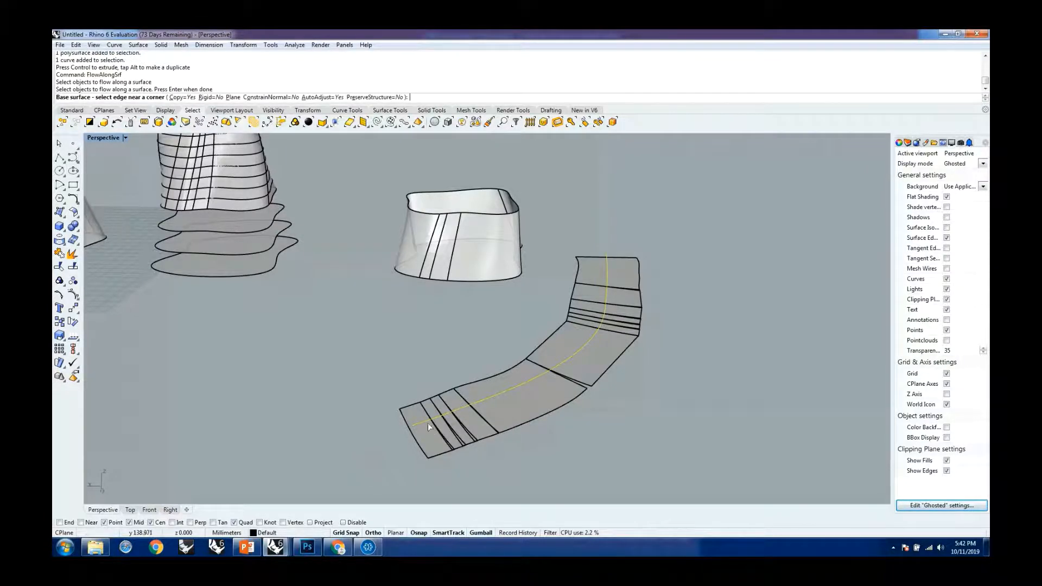
pyautogui.scroll(3, 422, 424)
pyautogui.moveTo(422, 424); pyautogui.dragTo(453, 408, button='right')
pyautogui.scroll(-2, 456, 401)
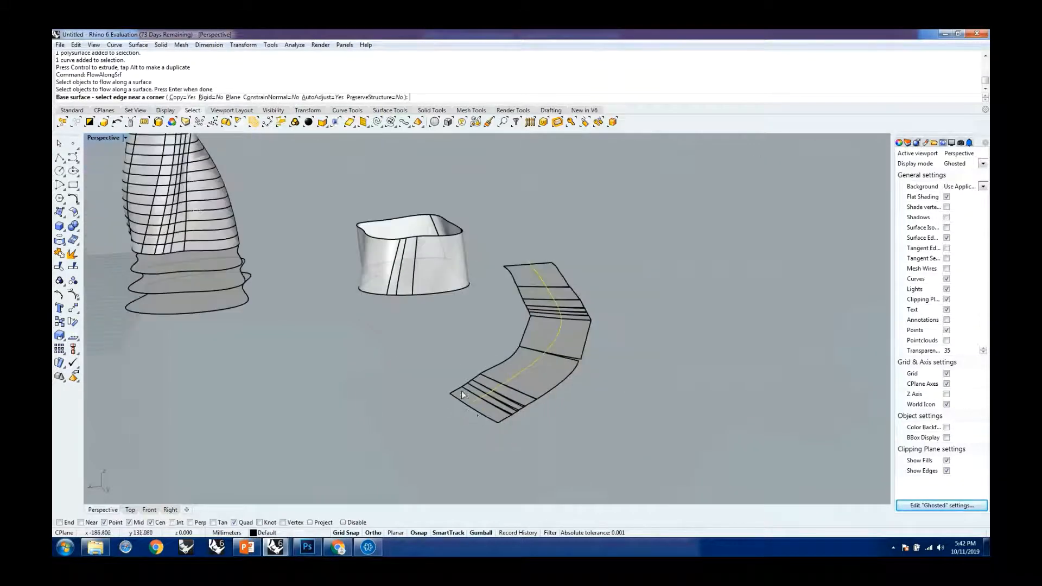
pyautogui.click(485, 418)
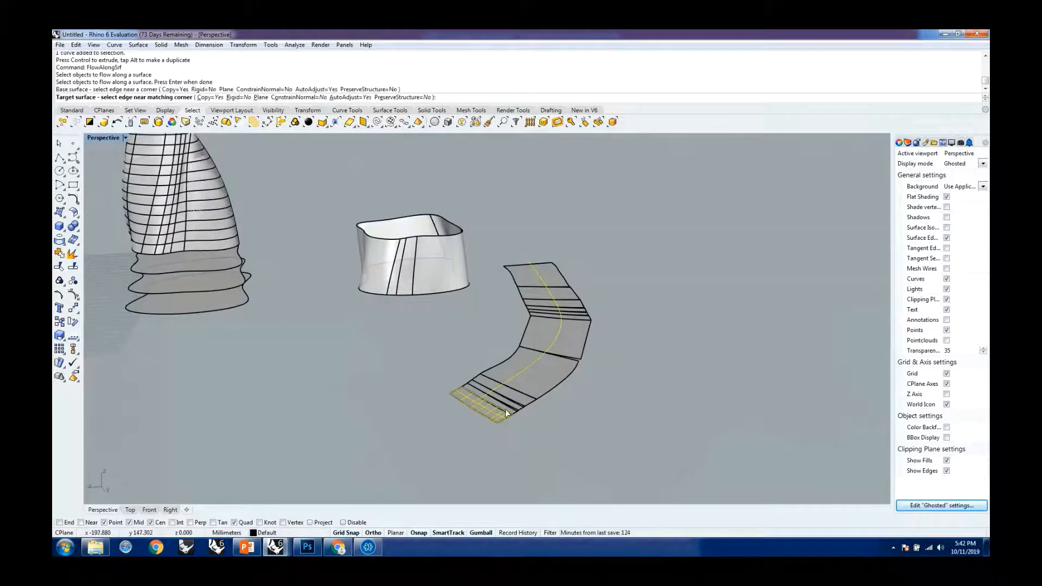
# Flow the curve onto the detached base section, picking a piece beside its narrow strips by the lower edge as the target surface
pyautogui.scroll(4, 506, 409)
pyautogui.scroll(-7, 567, 415)
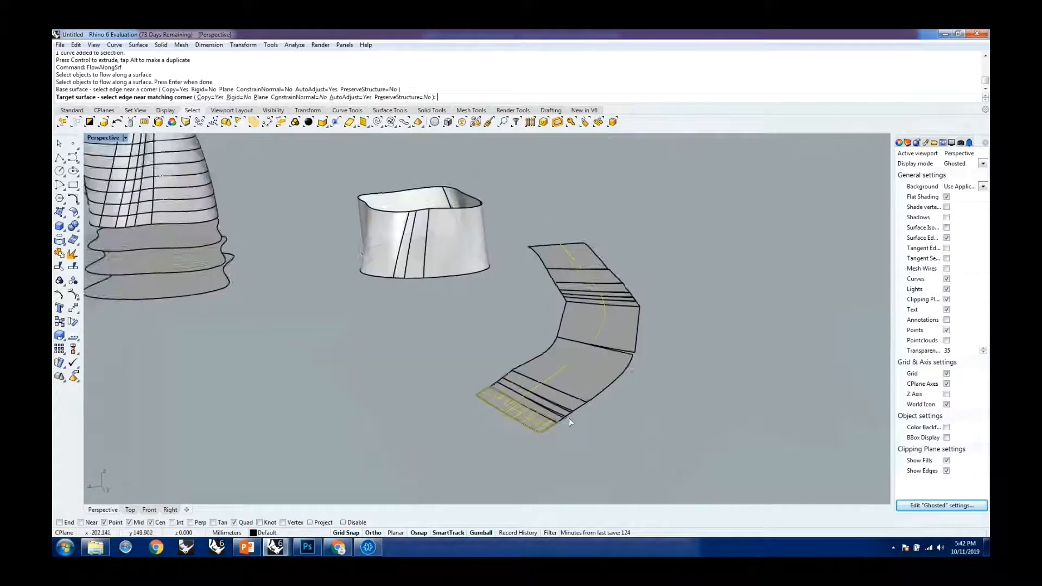
pyautogui.scroll(2, 474, 380)
pyautogui.moveTo(474, 380); pyautogui.dragTo(847, 356, button='right')
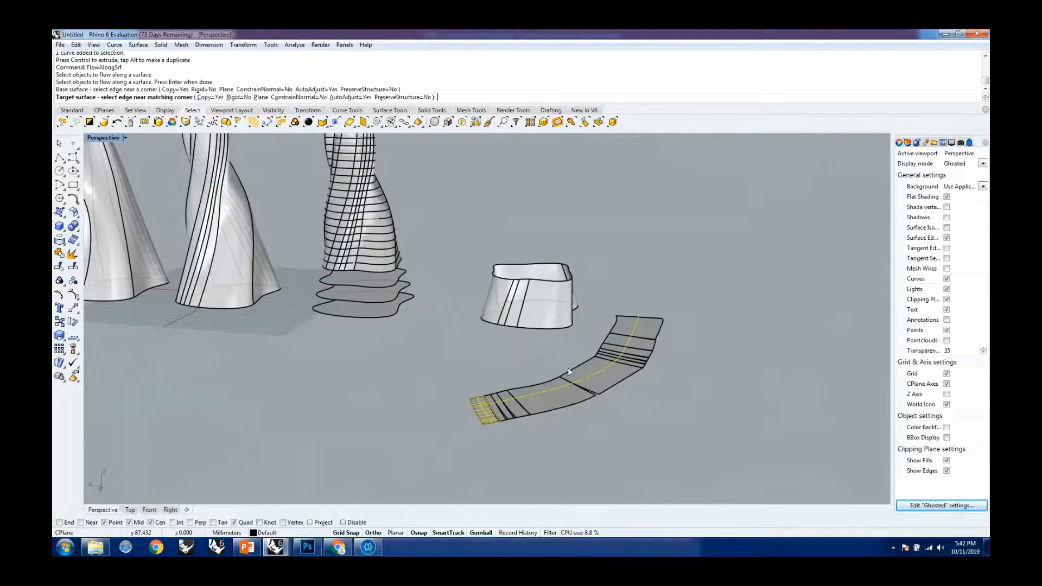
pyautogui.scroll(3, 471, 363)
pyautogui.moveTo(471, 364); pyautogui.dragTo(508, 383, button='right')
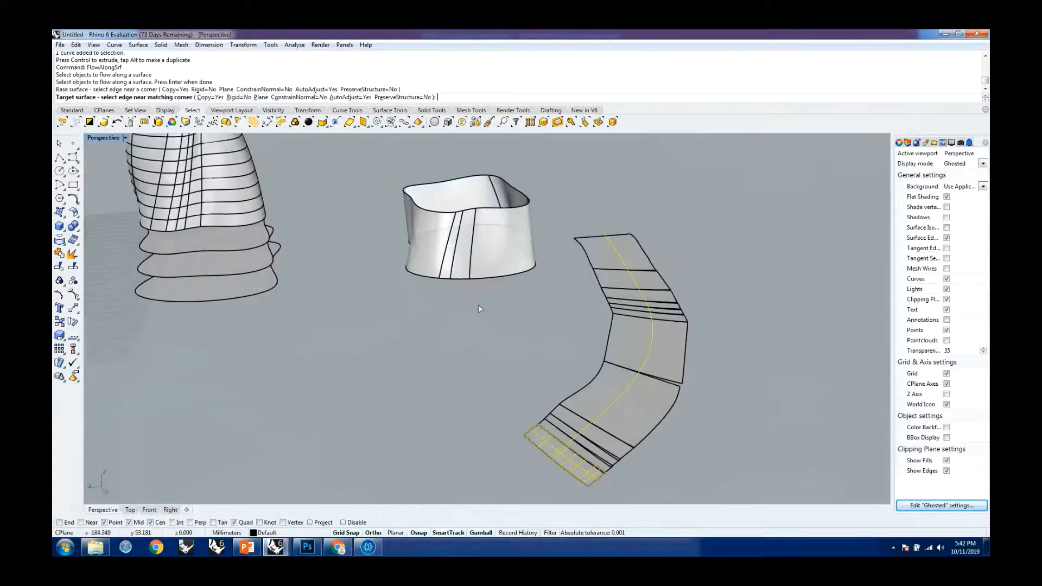
pyautogui.scroll(2, 457, 274)
pyautogui.click(452, 280)
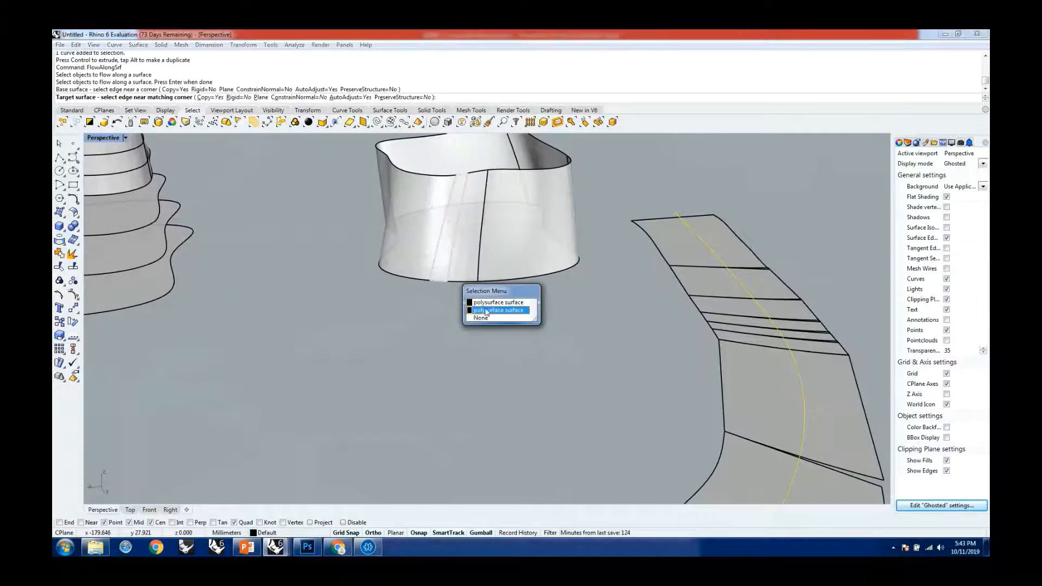
pyautogui.click(487, 303)
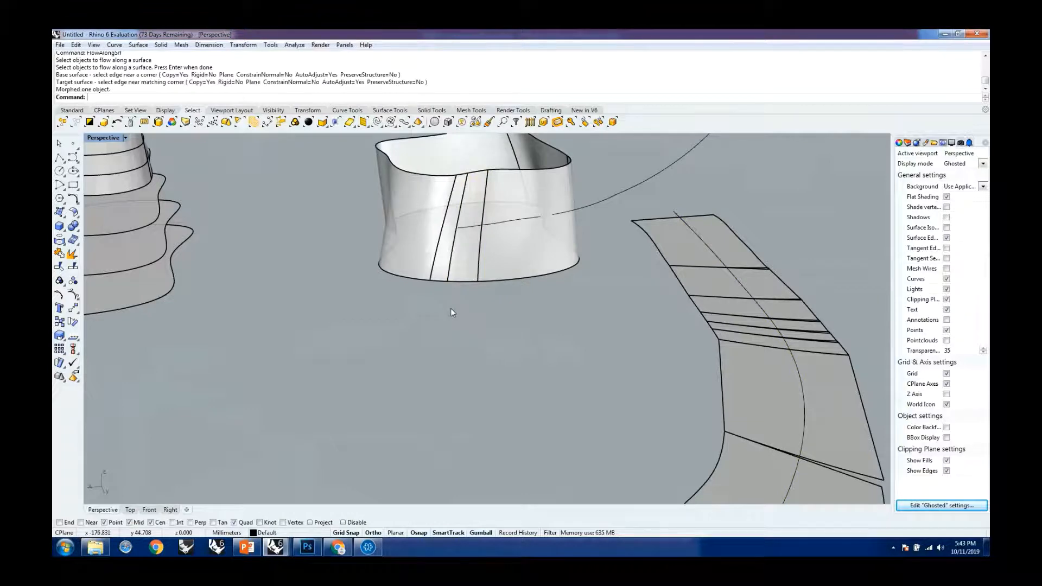
# Move the three towers, the detached base section, the flattened strip and the flowed curve sideways along Y, away from the loose profile curves
pyautogui.scroll(-5, 450, 309)
pyautogui.moveTo(475, 324); pyautogui.dragTo(301, 300, button='right')
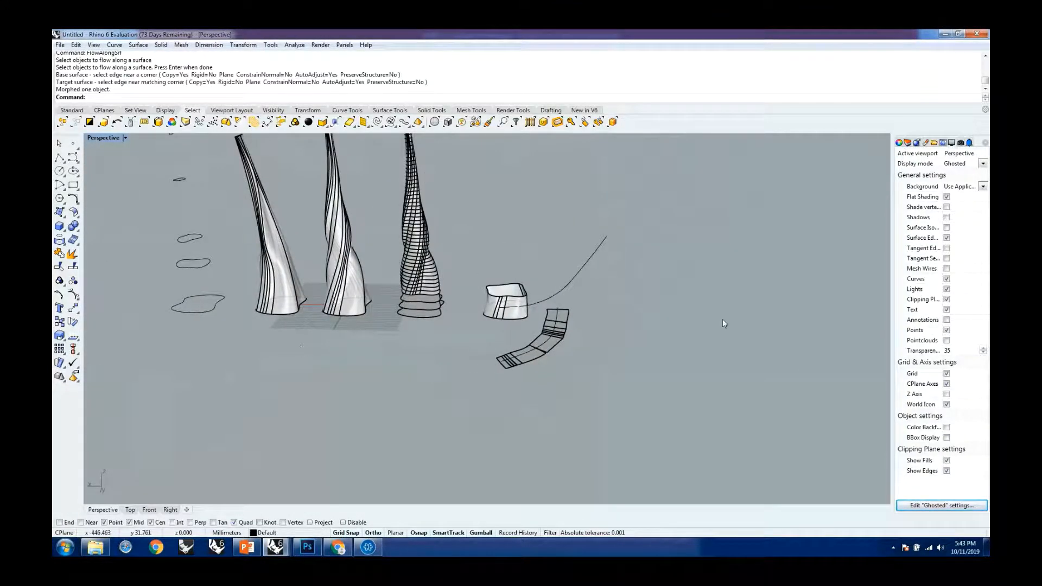
pyautogui.scroll(5, 492, 328)
pyautogui.scroll(-11, 624, 356)
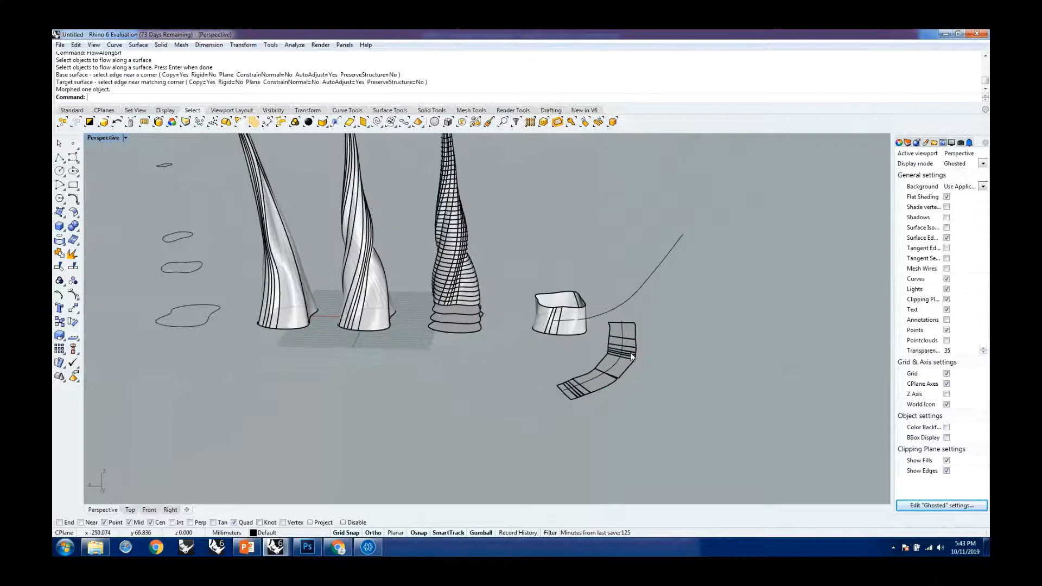
pyautogui.scroll(-1, 607, 363)
pyautogui.moveTo(468, 232); pyautogui.dragTo(716, 406)
pyautogui.moveTo(716, 406); pyautogui.dragTo(535, 392, button='right')
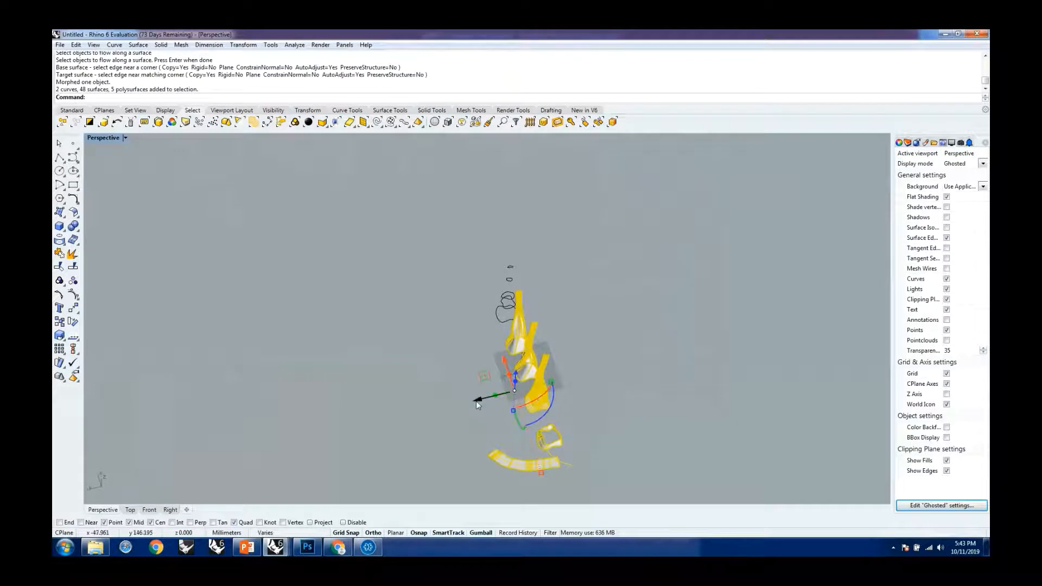
pyautogui.moveTo(477, 401); pyautogui.dragTo(589, 381)
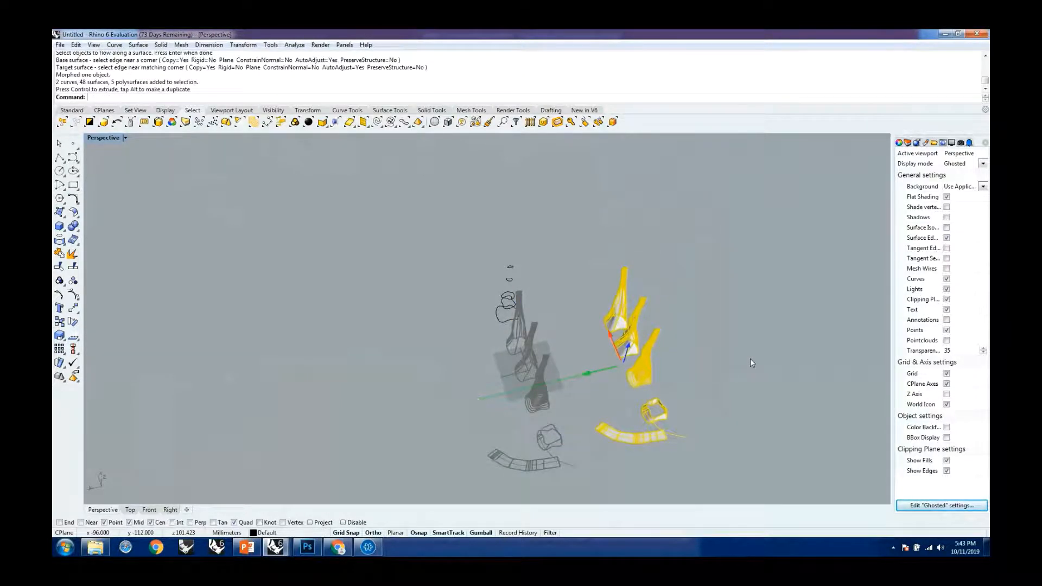
pyautogui.click(578, 395)
pyautogui.moveTo(578, 395); pyautogui.dragTo(668, 319, button='right')
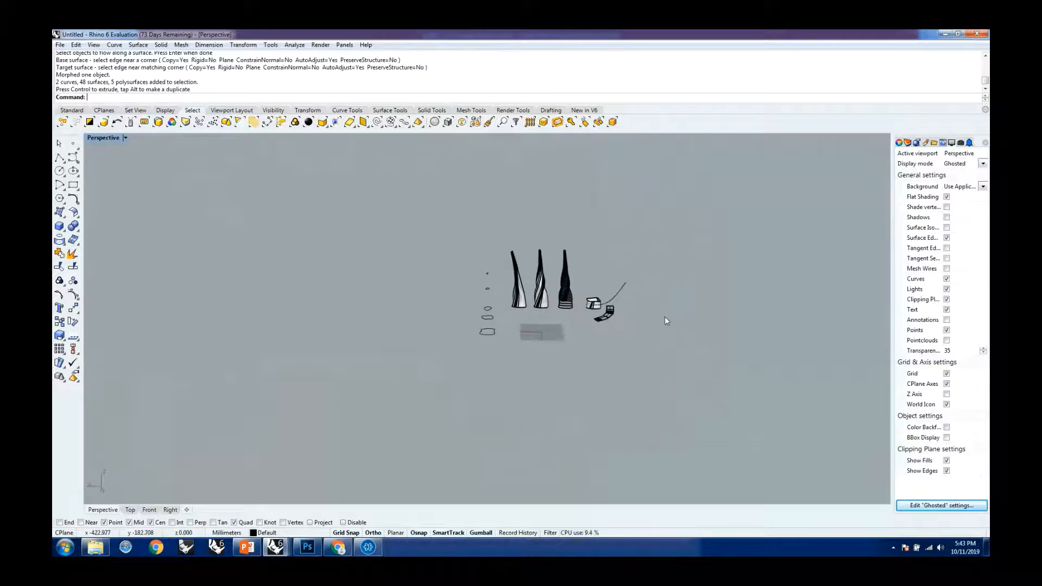
# Rebuild the five stacked profile curves with 6 points at degree 3, deleting the input curves
pyautogui.scroll(10, 488, 275)
pyautogui.moveTo(523, 311); pyautogui.dragTo(680, 346, button='right')
pyautogui.scroll(-5, 490, 337)
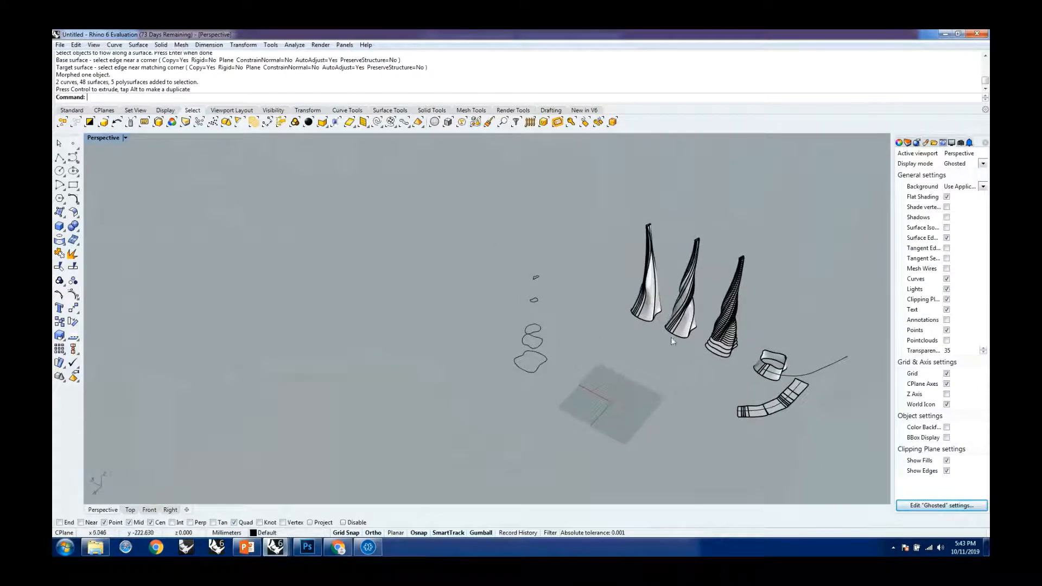
pyautogui.moveTo(510, 240); pyautogui.dragTo(603, 411)
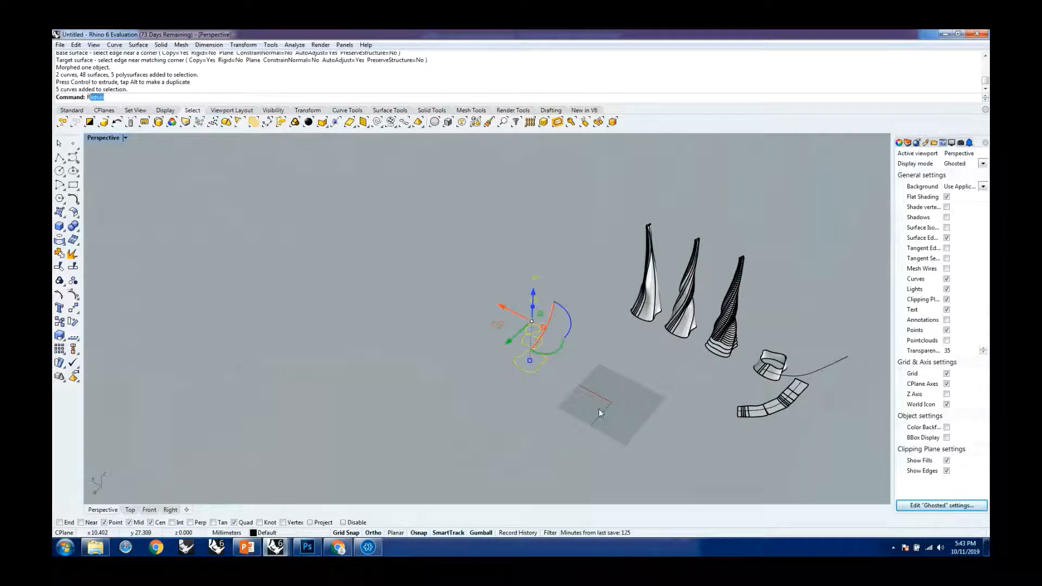
pyautogui.press('Return')
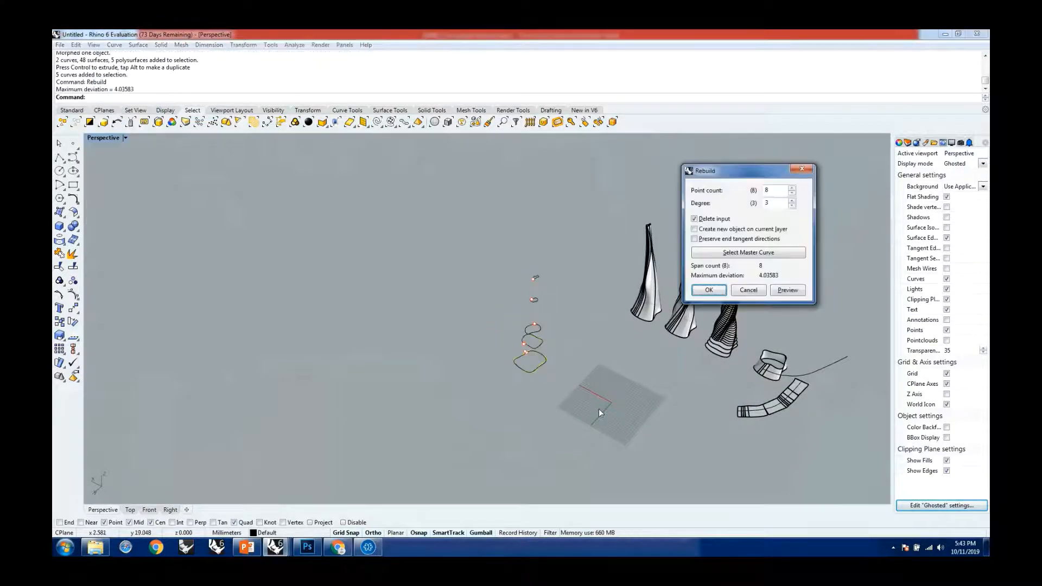
pyautogui.doubleClick(775, 189)
pyautogui.write('10')
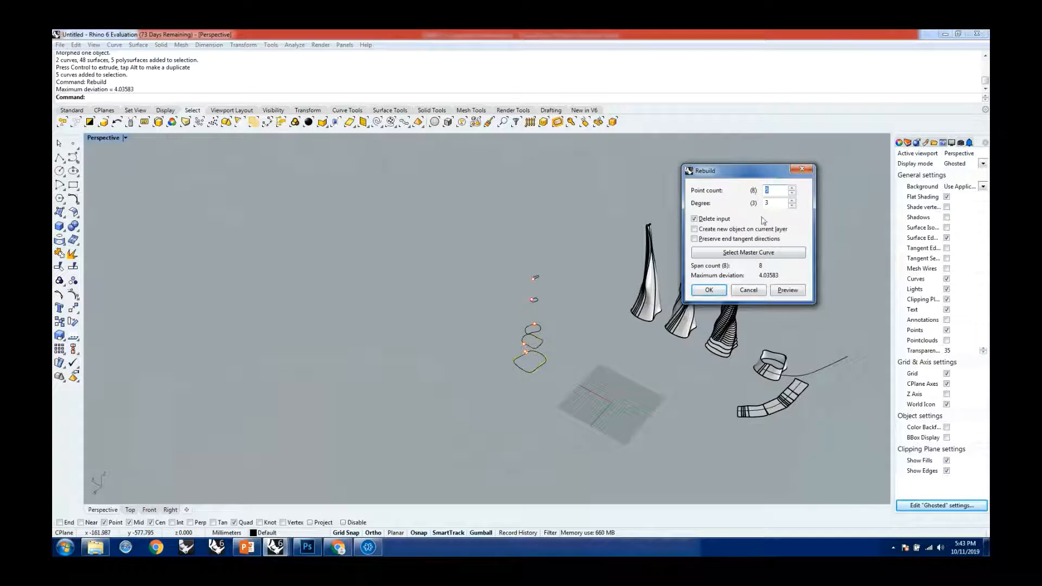
pyautogui.doubleClick(774, 189)
pyautogui.write('7')
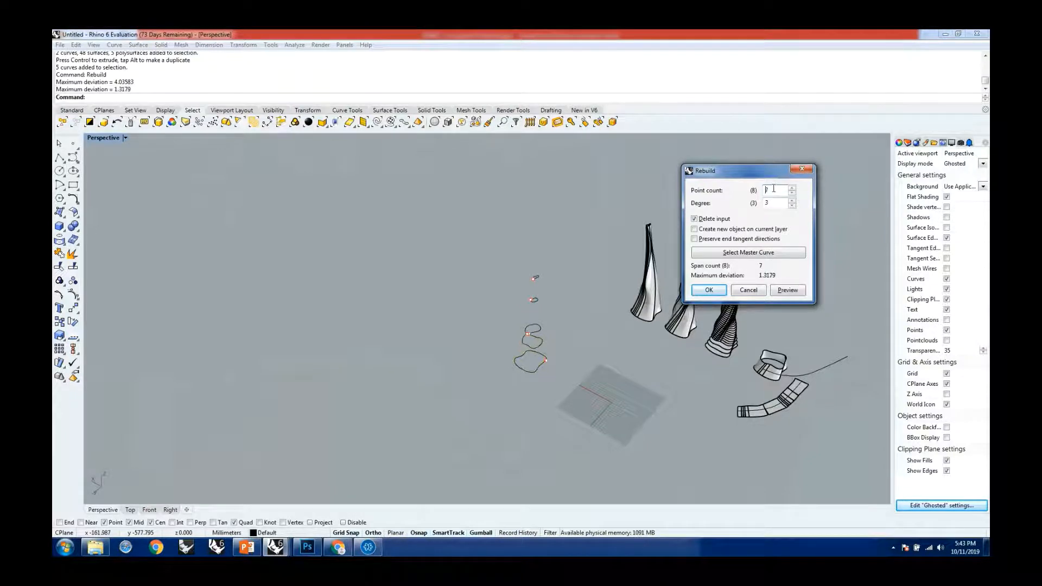
pyautogui.write('6')
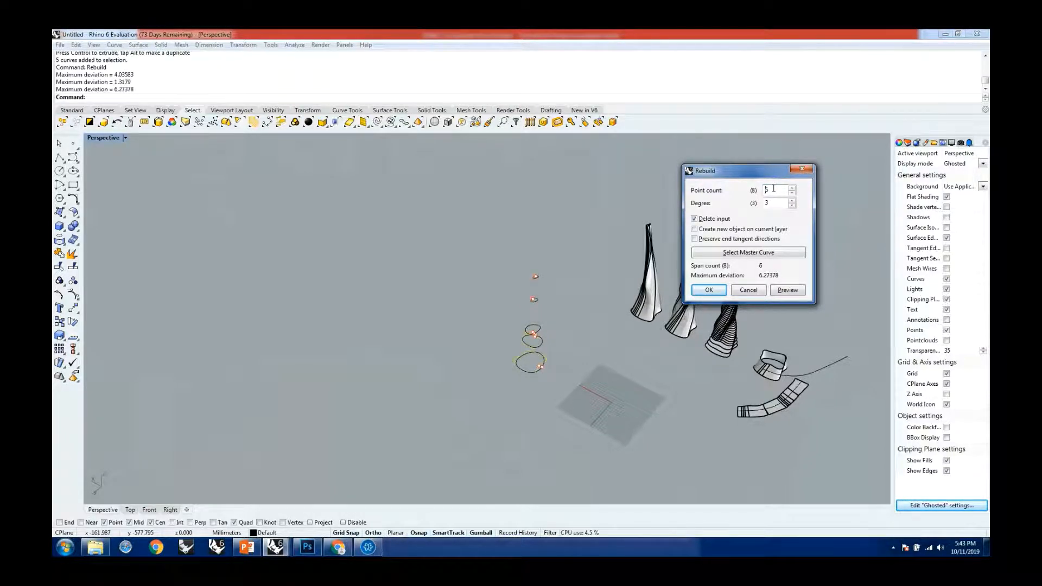
pyautogui.click(708, 290)
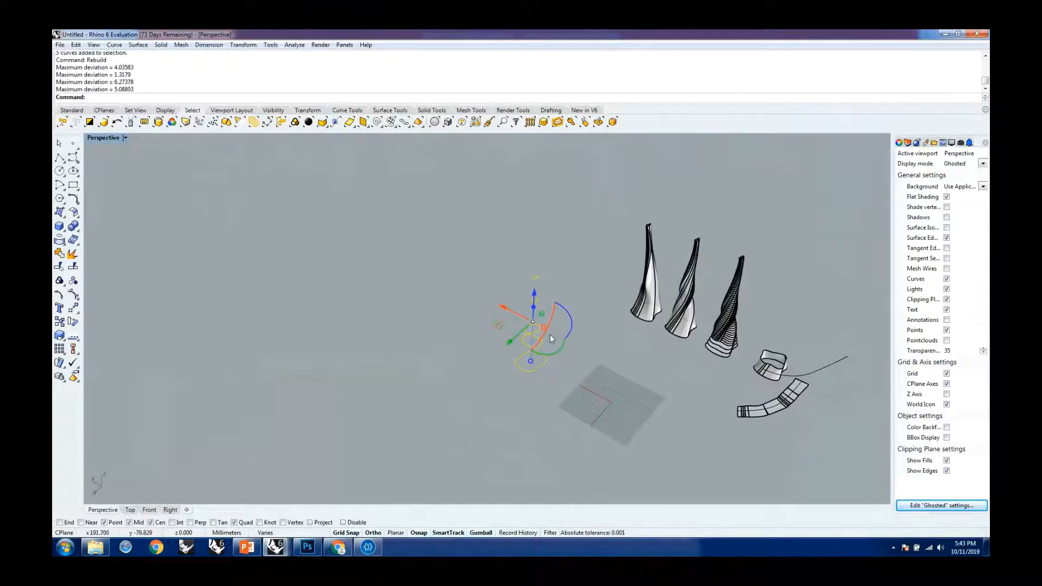
pyautogui.scroll(5, 525, 312)
pyautogui.press('Escape')
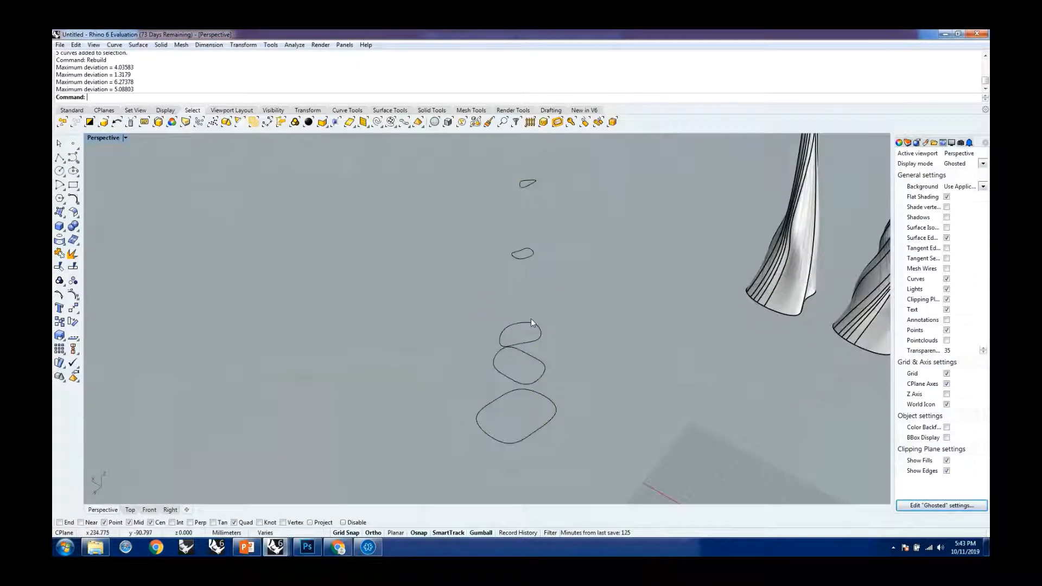
# Start a Loft through the five rebuilt profiles, picked from the lowest to the topmost, with the seam points left in their default places
pyautogui.scroll(-5, 532, 323)
pyautogui.moveTo(544, 350); pyautogui.dragTo(575, 384, button='right')
pyautogui.write('loft')
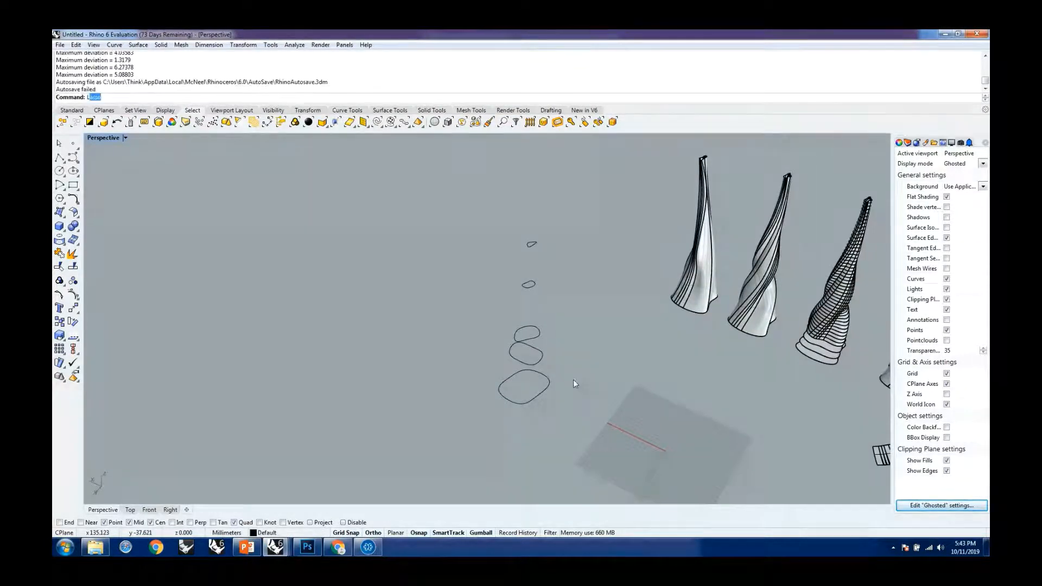
pyautogui.press('Return')
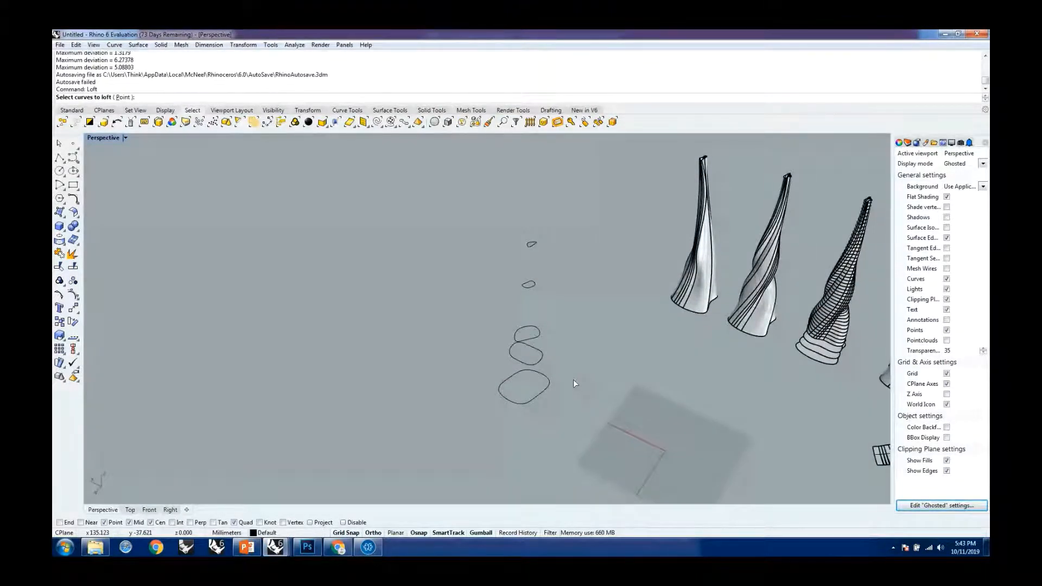
pyautogui.click(531, 401)
pyautogui.click(532, 353)
pyautogui.click(531, 336)
pyautogui.click(529, 286)
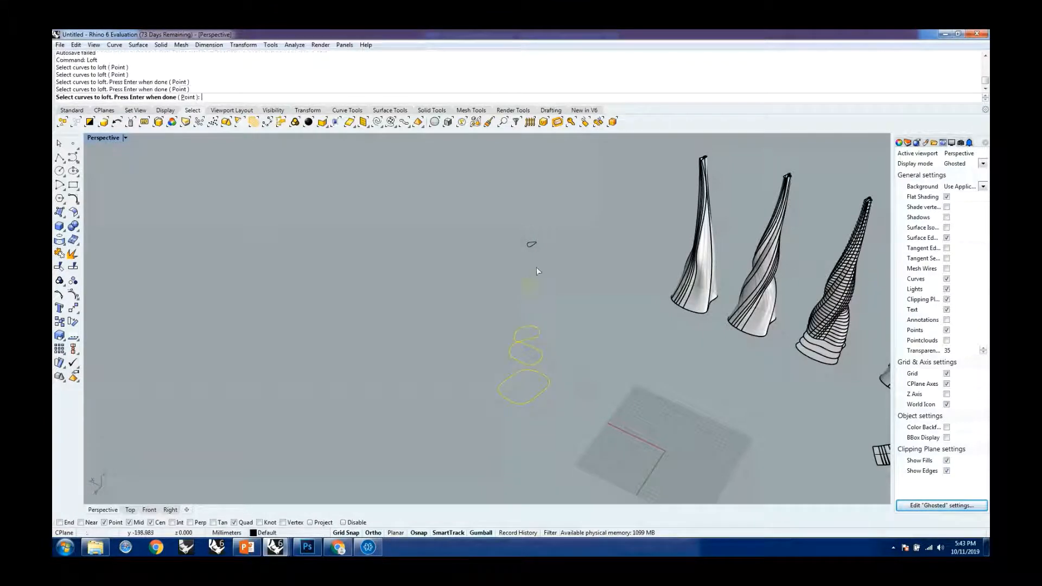
pyautogui.click(532, 247)
pyautogui.press('Return')
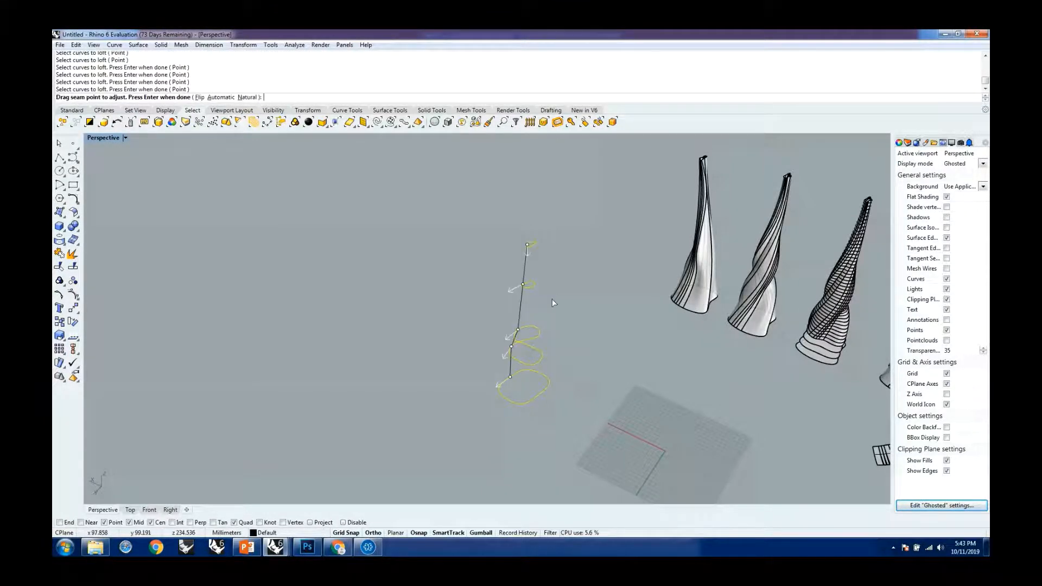
pyautogui.moveTo(551, 299); pyautogui.dragTo(520, 312, button='right')
pyautogui.press('Return')
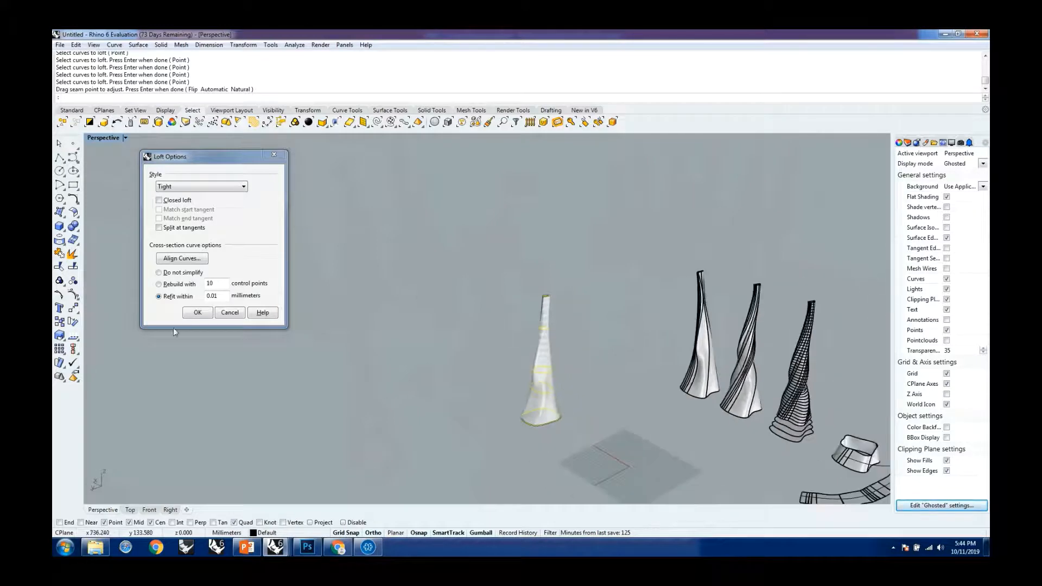
# Create the loft with the Uniform style and undo it
pyautogui.click(211, 187)
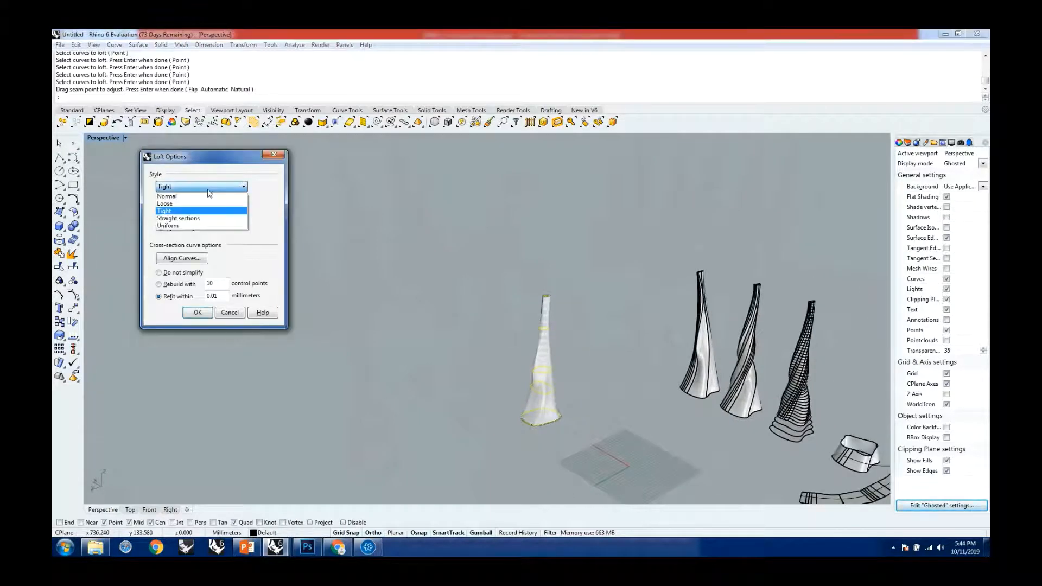
pyautogui.click(204, 226)
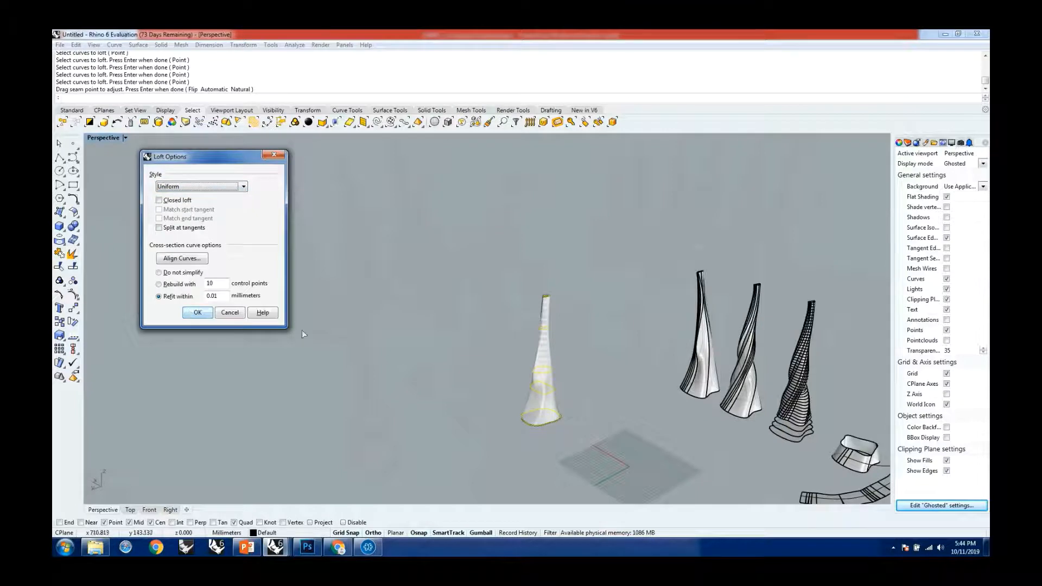
pyautogui.click(196, 313)
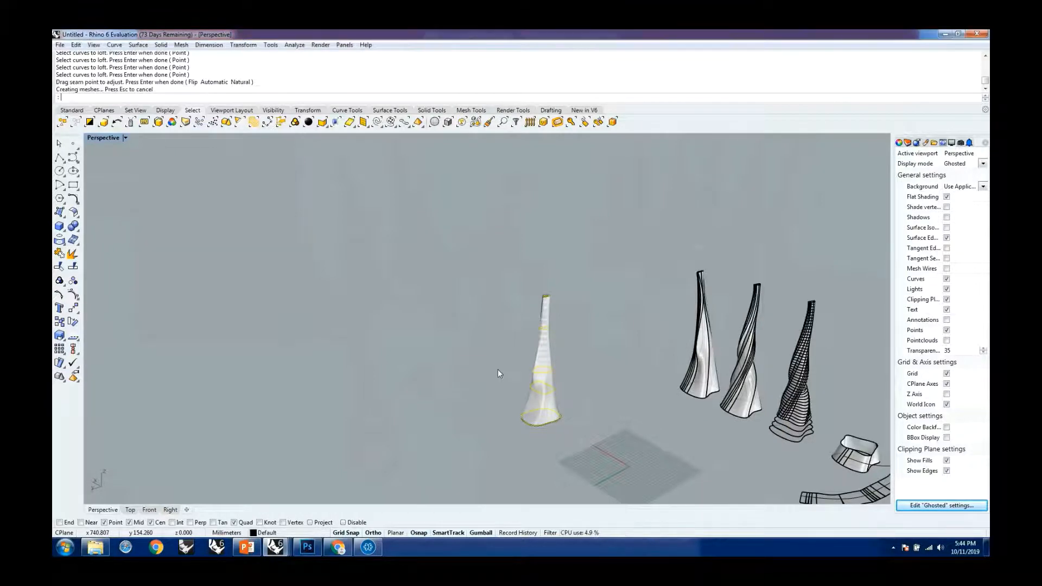
pyautogui.scroll(5, 579, 387)
pyautogui.hotkey('ctrl', 'z')
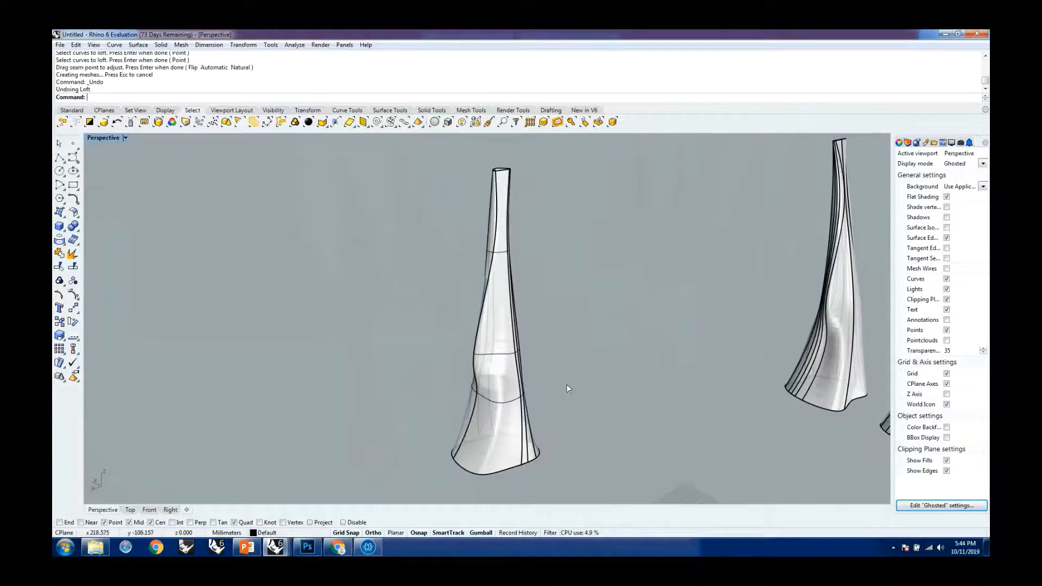
# Start a new Loft and pick the five rebuilt profile curves in order from the lowest to the topmost
pyautogui.scroll(-5, 500, 374)
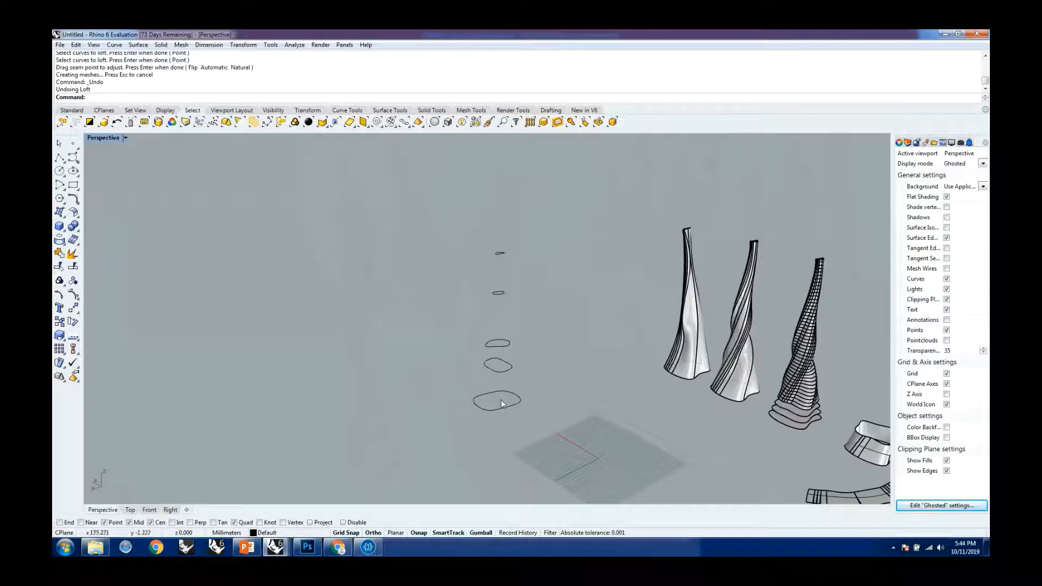
pyautogui.write('loft')
pyautogui.press('Return')
pyautogui.click(506, 401)
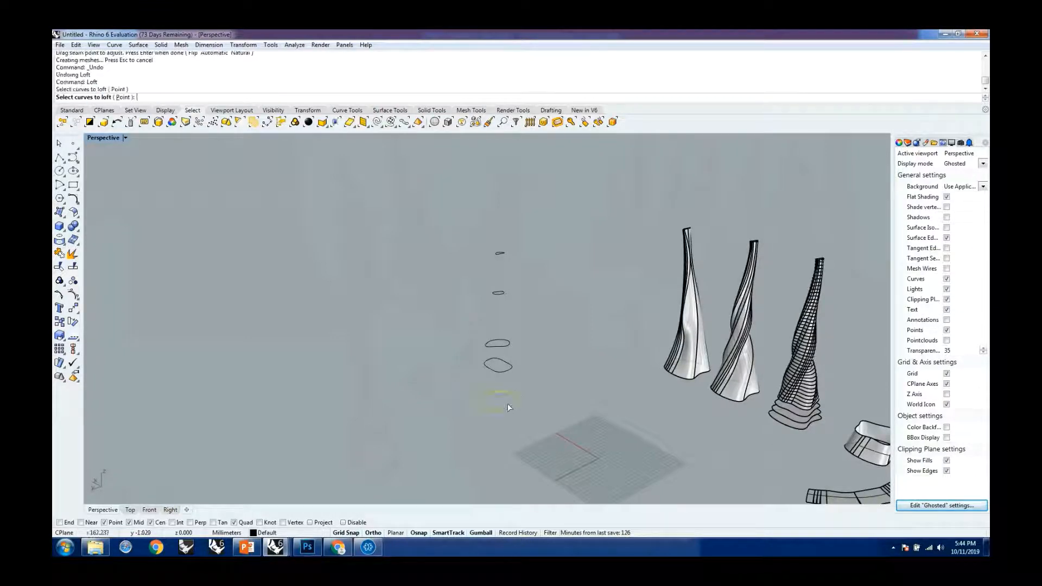
pyautogui.click(511, 365)
pyautogui.click(509, 343)
pyautogui.click(503, 293)
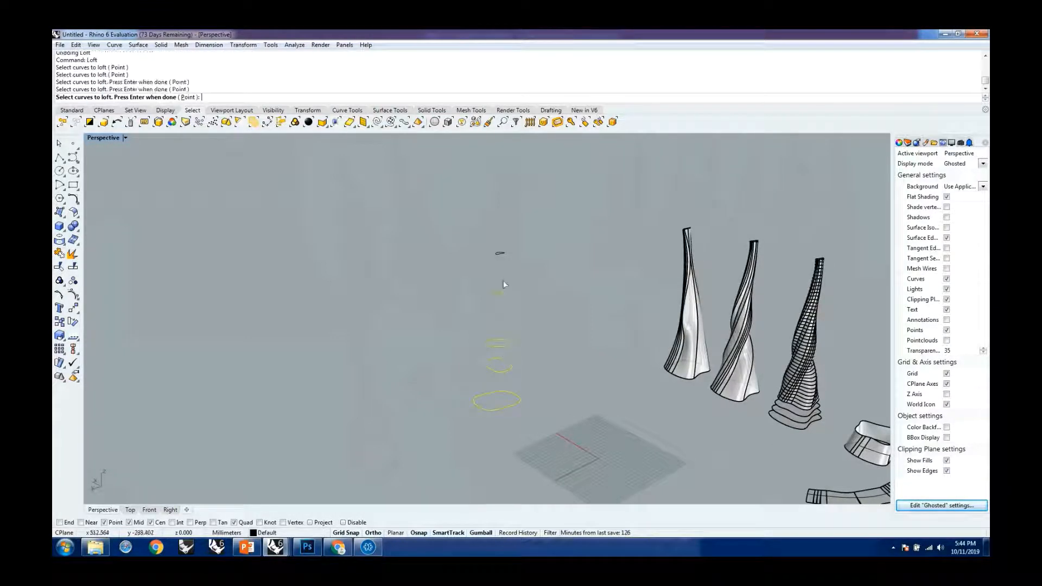
pyautogui.click(500, 253)
pyautogui.press('Return')
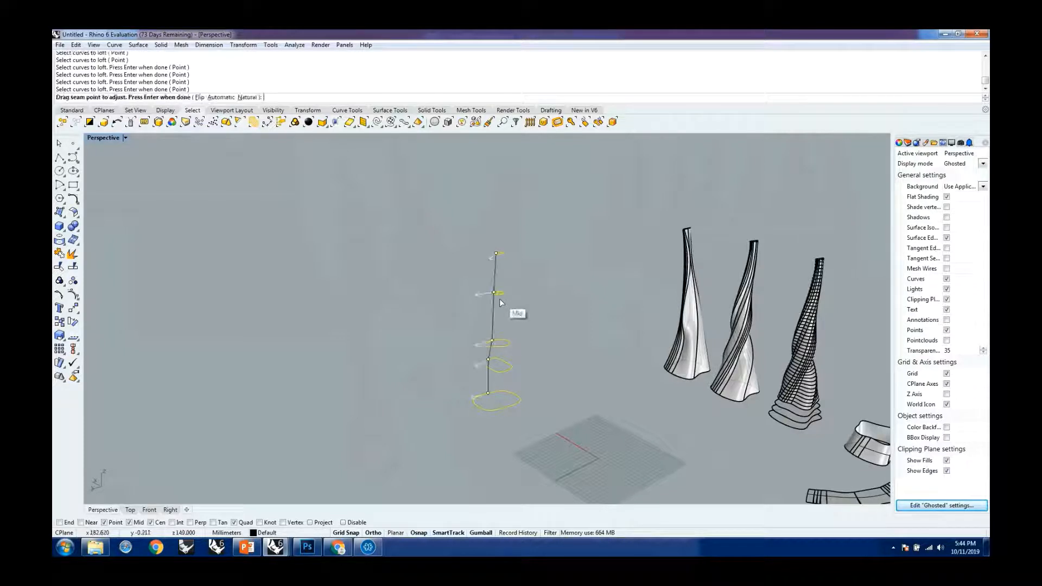
# Move the seam points of the five profiles, from the lowest to the topmost, to matching quadrant points in a vertical line and accept them
pyautogui.moveTo(409, 381); pyautogui.dragTo(480, 389, button='right')
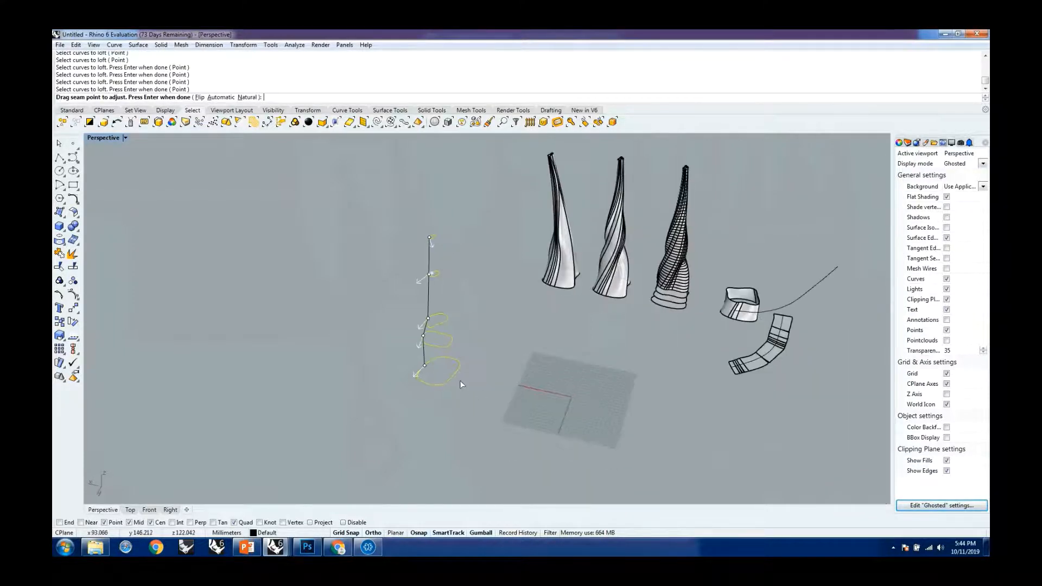
pyautogui.scroll(3, 460, 380)
pyautogui.moveTo(412, 361); pyautogui.dragTo(419, 386)
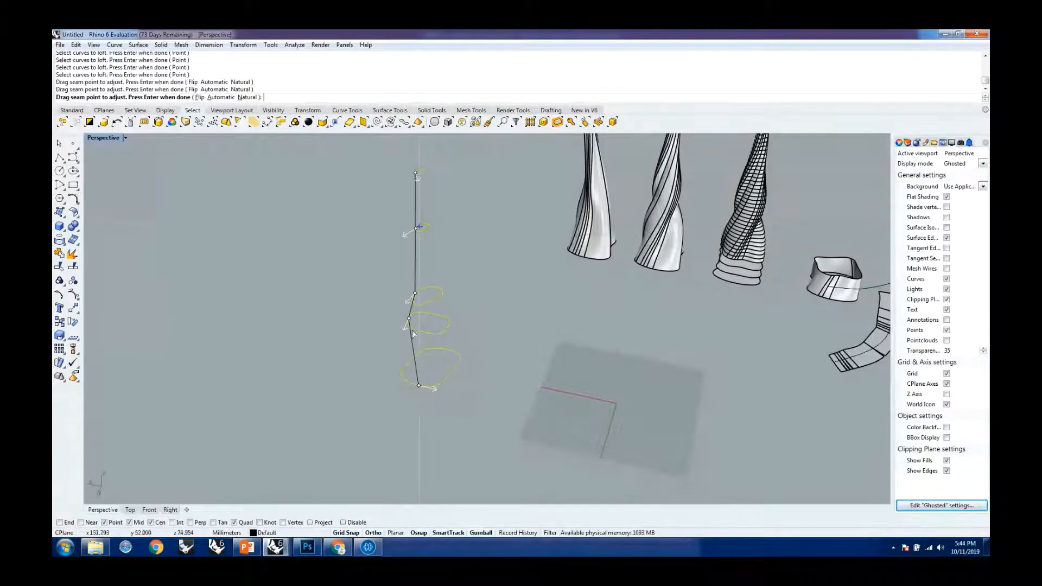
pyautogui.moveTo(409, 318); pyautogui.dragTo(419, 329)
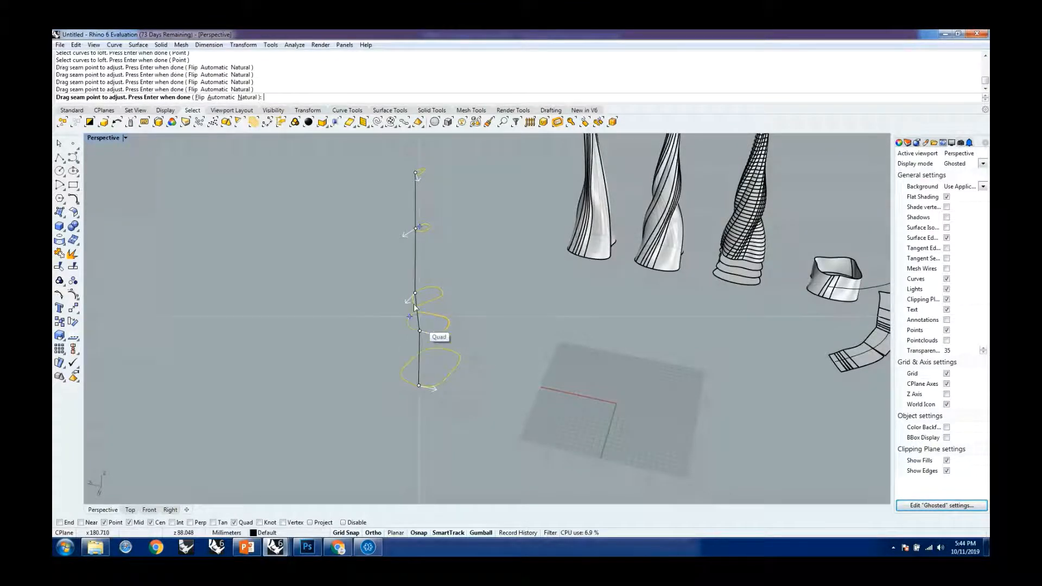
pyautogui.moveTo(415, 293); pyautogui.dragTo(417, 305)
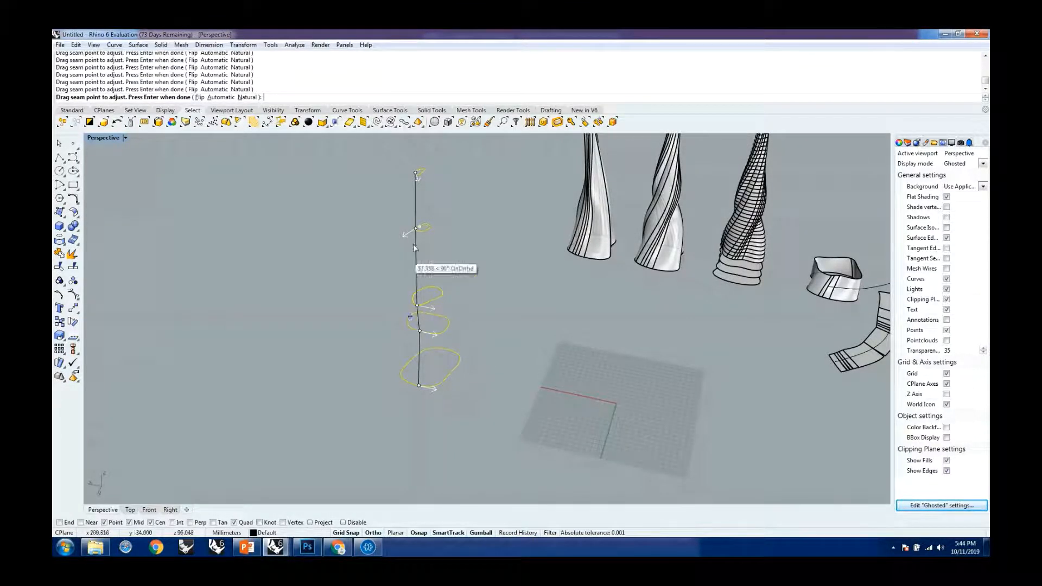
pyautogui.moveTo(416, 228); pyautogui.dragTo(419, 231)
pyautogui.scroll(4, 418, 172)
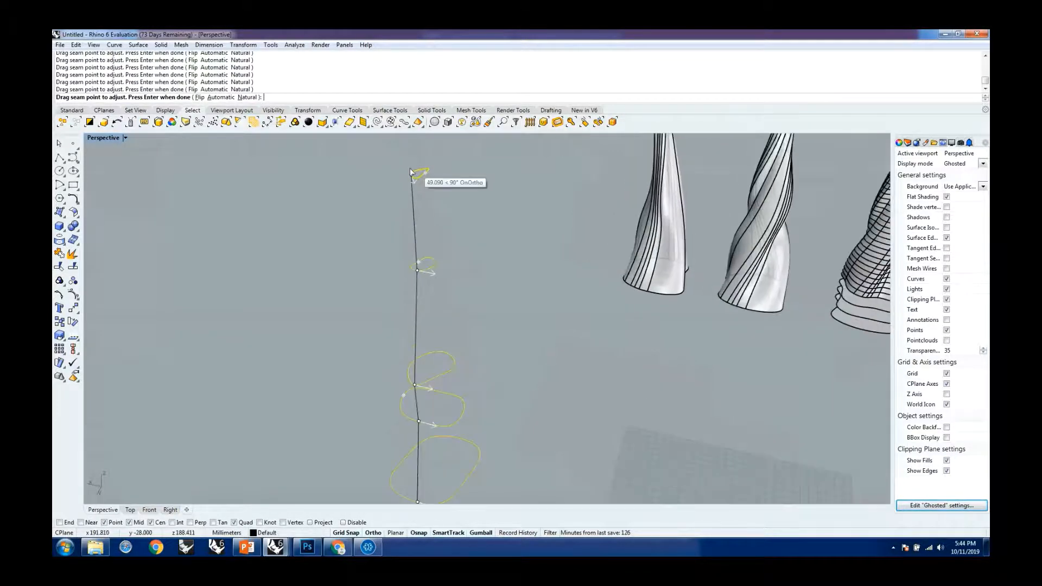
pyautogui.moveTo(411, 172); pyautogui.dragTo(415, 178)
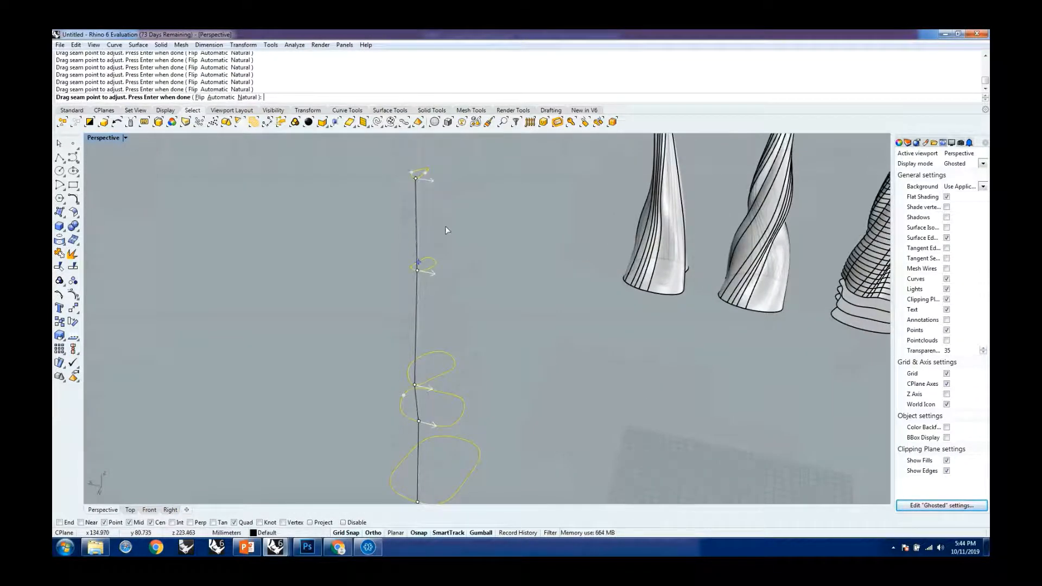
pyautogui.scroll(-2, 461, 255)
pyautogui.press('Return')
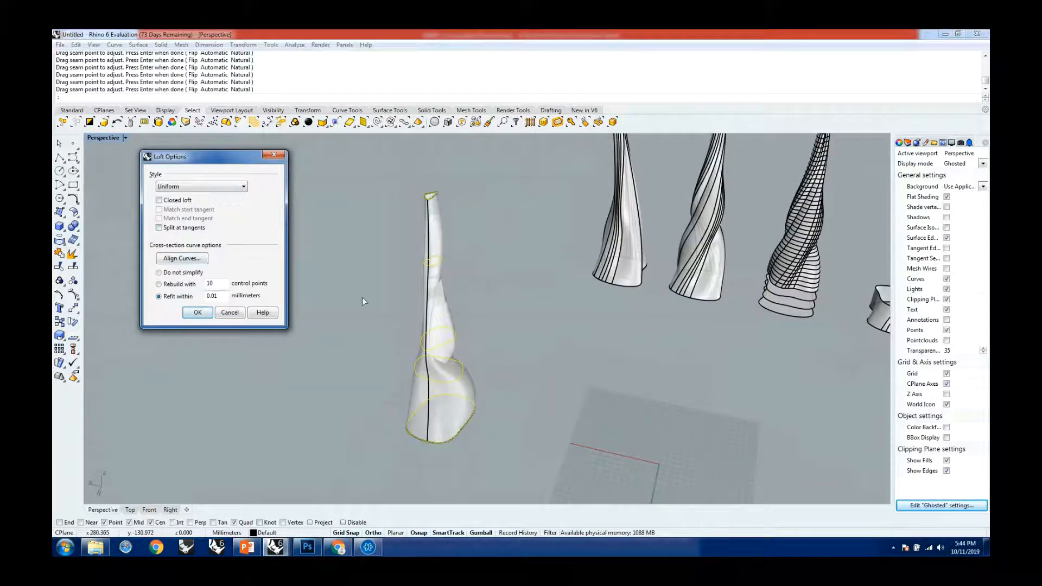
# Examine the Uniform loft preview from several sides, especially the narrow stretch between the second and fourth profiles
pyautogui.moveTo(530, 337); pyautogui.dragTo(494, 332, button='right')
pyautogui.scroll(6, 497, 334)
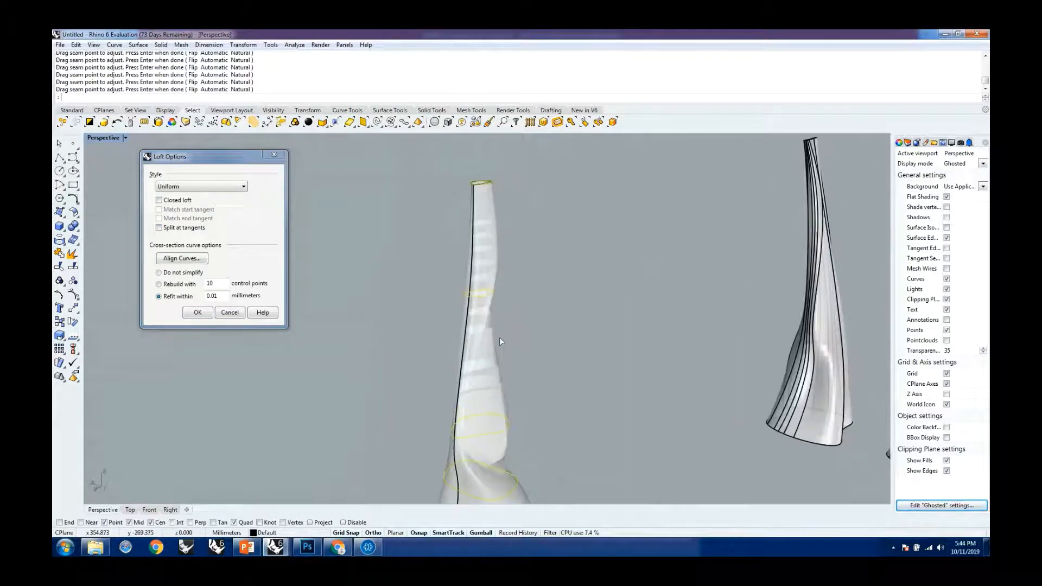
pyautogui.scroll(-4, 490, 332)
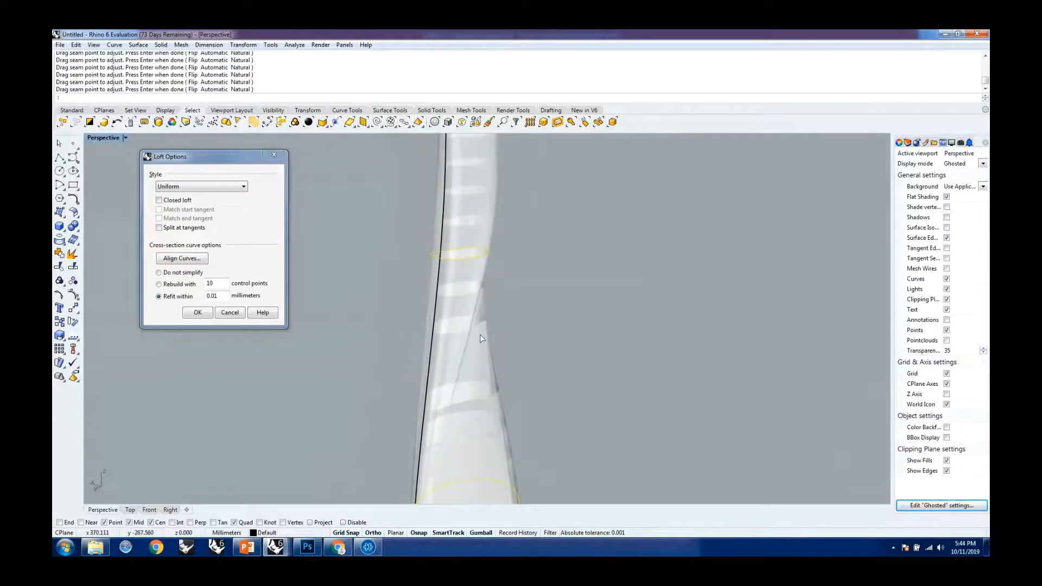
pyautogui.scroll(-5, 458, 350)
pyautogui.moveTo(459, 350); pyautogui.dragTo(510, 372, button='right')
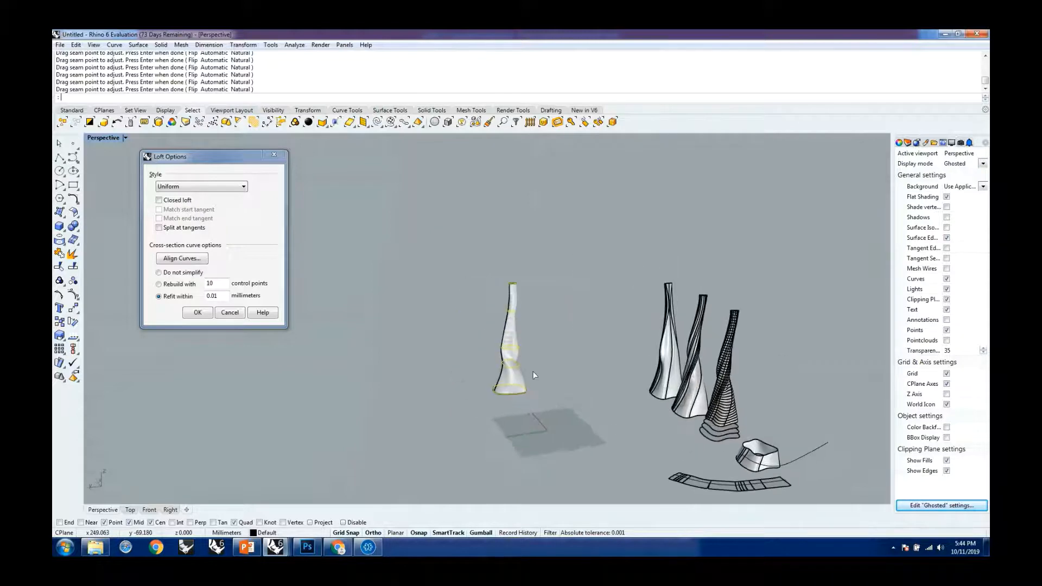
pyautogui.scroll(5, 516, 374)
pyautogui.scroll(4, 516, 363)
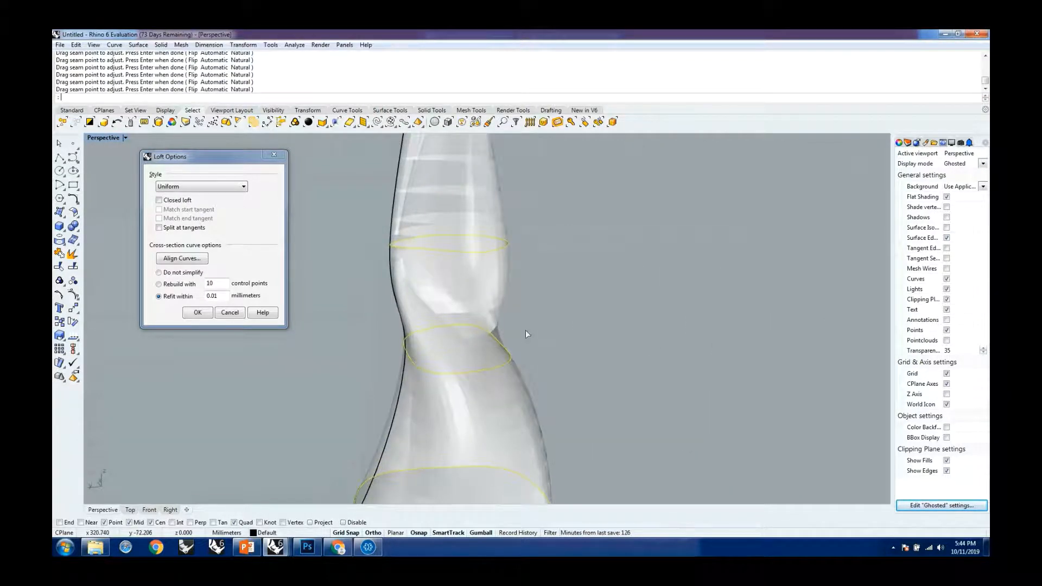
pyautogui.scroll(3, 537, 322)
pyautogui.scroll(-7, 553, 339)
pyautogui.scroll(4, 436, 354)
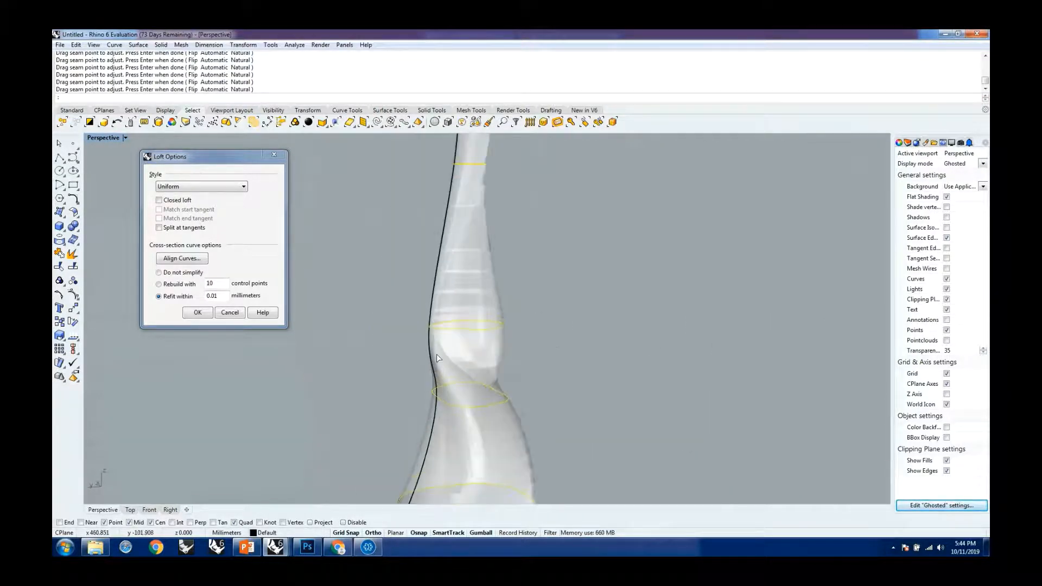
pyautogui.moveTo(436, 354); pyautogui.dragTo(465, 360, button='right')
pyautogui.scroll(-4, 480, 361)
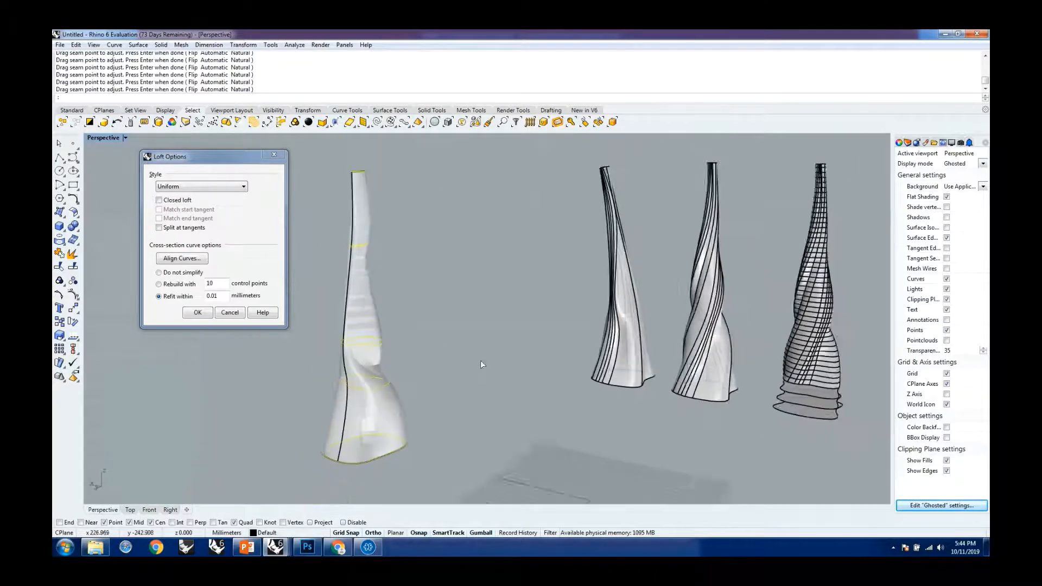
# Set the loft's cross-section curves to rebuild with 10 control points and create the Uniform loft
pyautogui.click(173, 285)
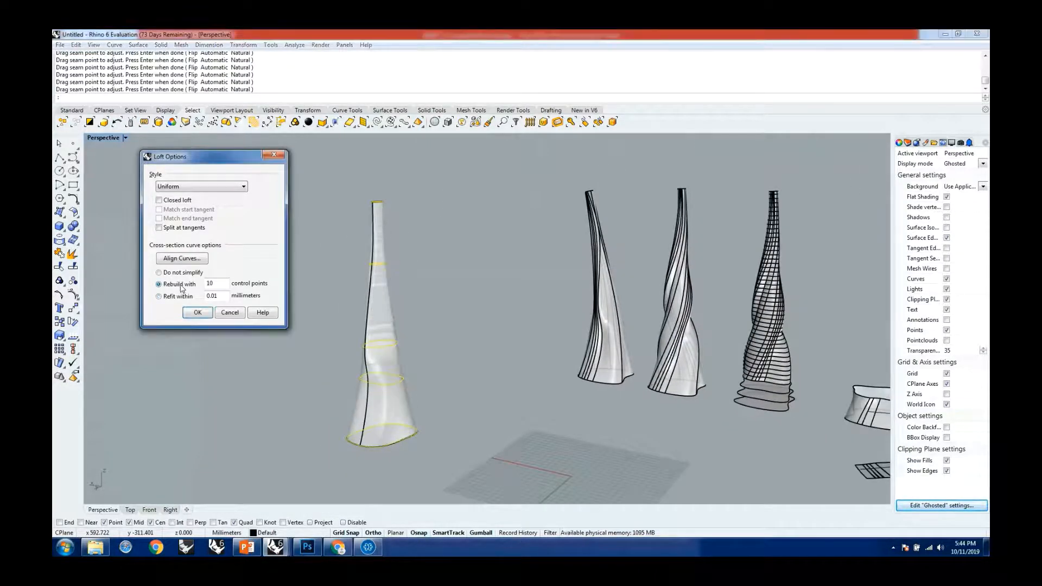
pyautogui.moveTo(467, 350); pyautogui.dragTo(404, 363, button='right')
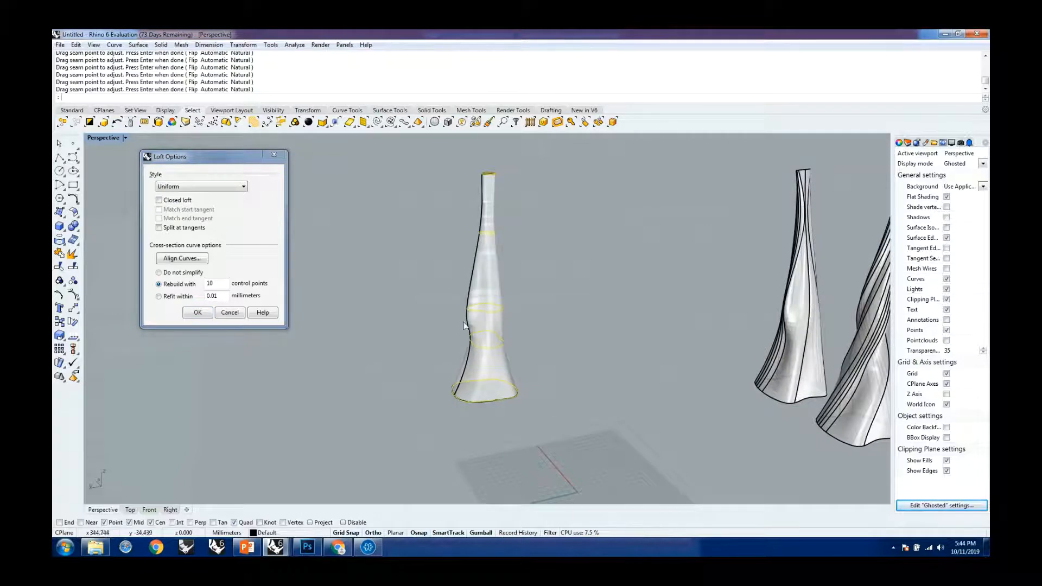
pyautogui.scroll(3, 464, 326)
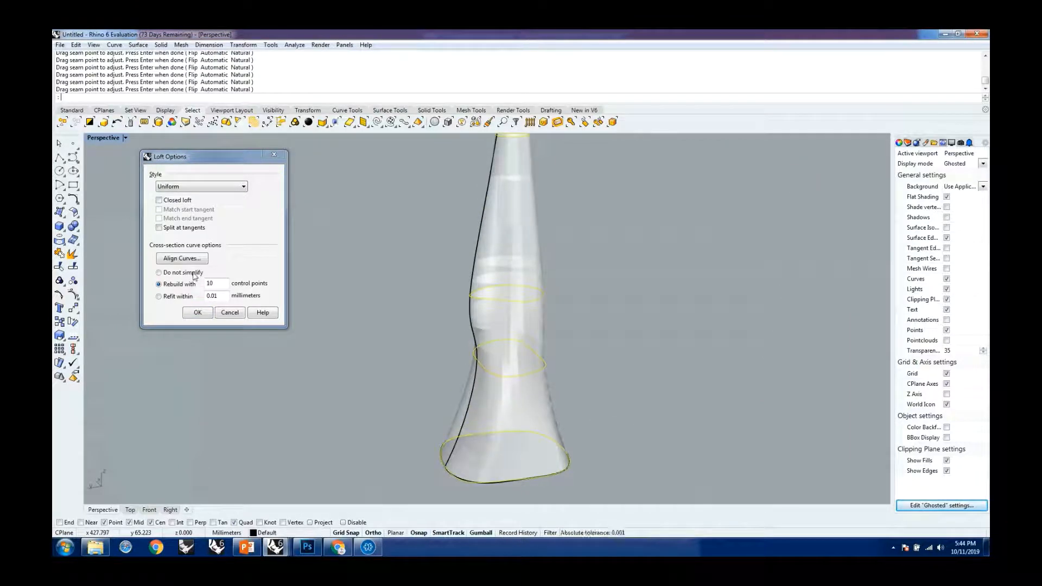
pyautogui.click(198, 313)
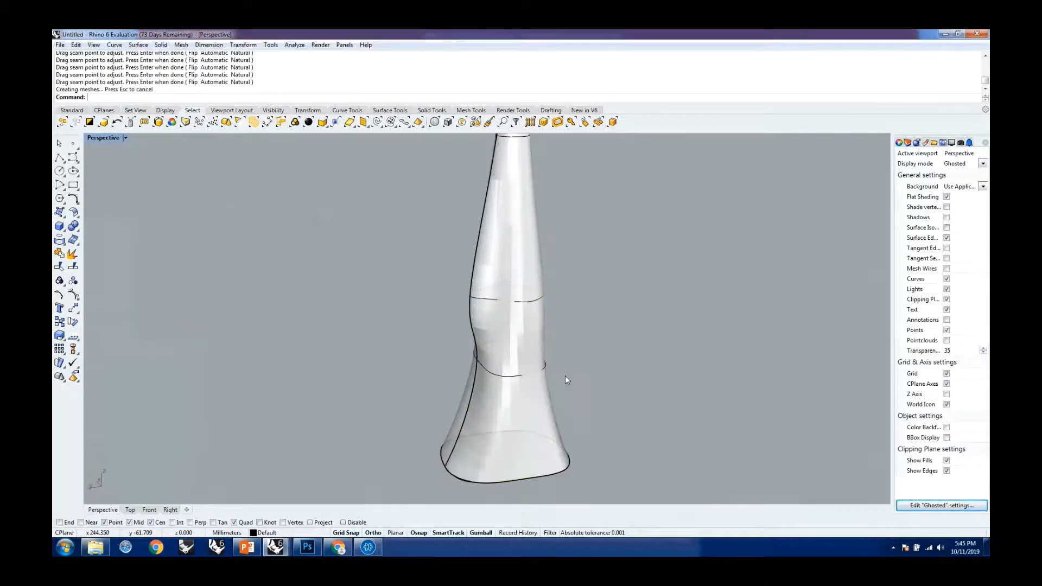
# Examine the new lofted tower from several sides and compare it with the three earlier towers
pyautogui.click(539, 340)
pyautogui.scroll(-5, 559, 372)
pyautogui.moveTo(559, 373); pyautogui.dragTo(502, 352, button='right')
pyautogui.click(498, 354)
pyautogui.scroll(5, 395, 336)
pyautogui.scroll(-5, 394, 338)
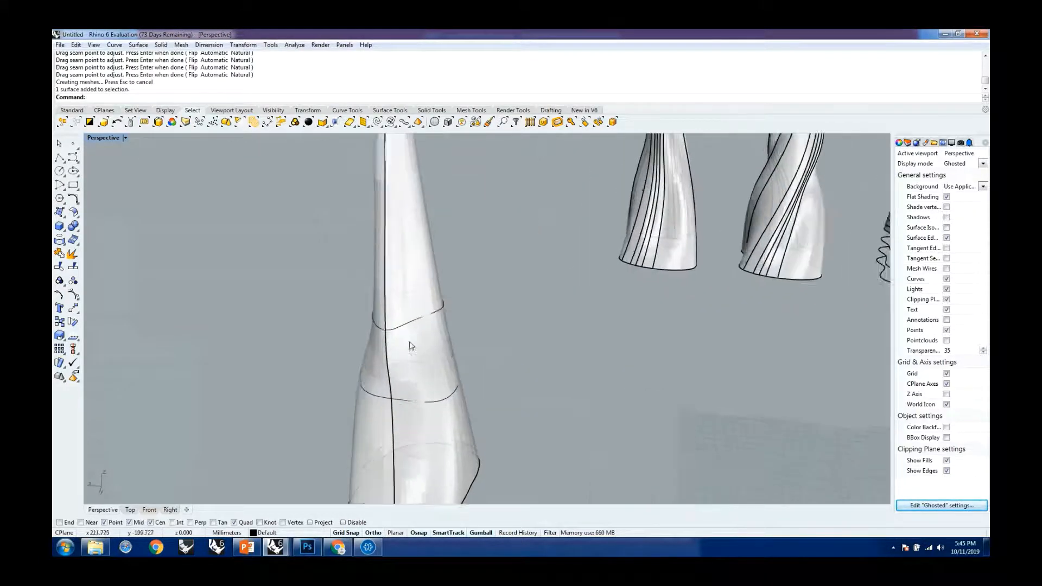
pyautogui.moveTo(553, 307); pyautogui.dragTo(428, 339, button='right')
pyautogui.scroll(-3, 559, 375)
pyautogui.scroll(-6, 490, 362)
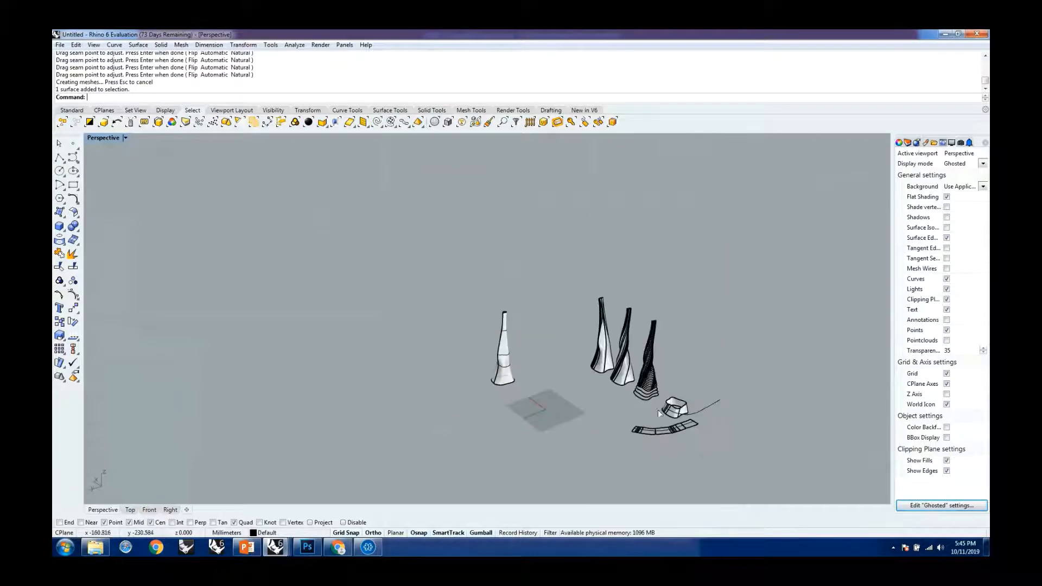
pyautogui.scroll(5, 658, 409)
pyautogui.scroll(3, 588, 348)
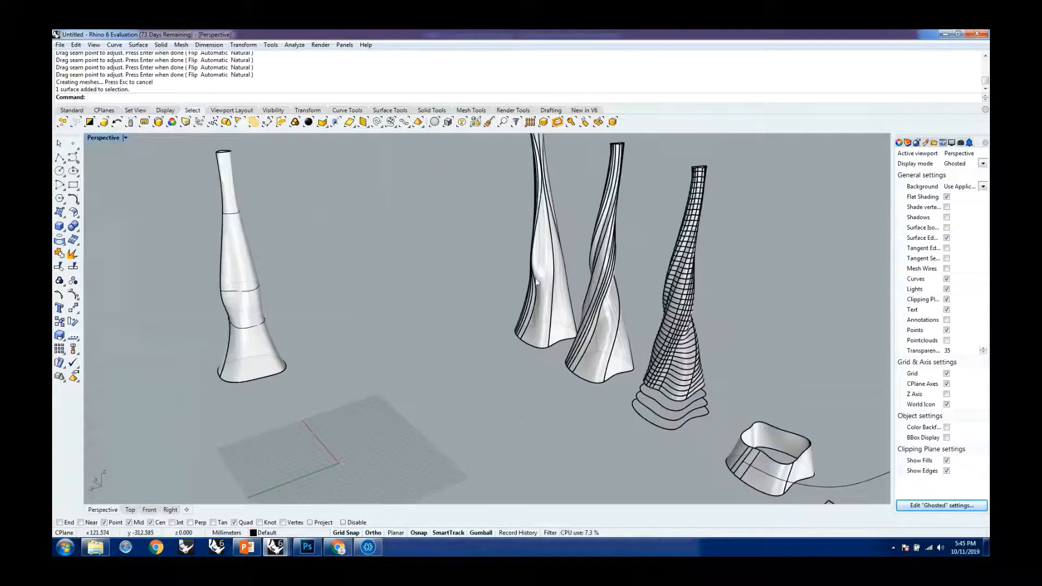
pyautogui.scroll(-6, 547, 305)
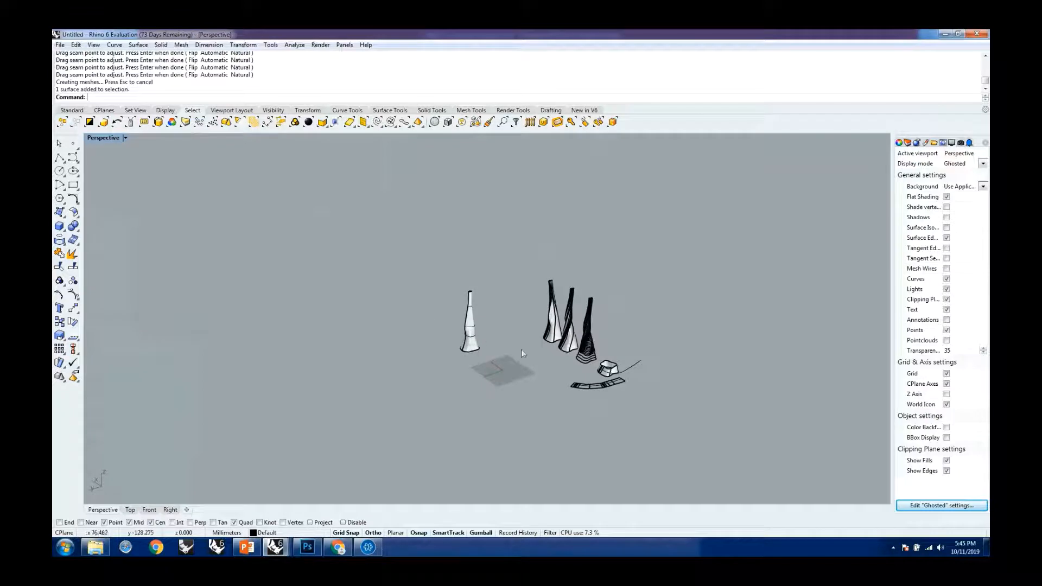
pyautogui.scroll(8, 491, 327)
# Duplicate the new lofted tower surface, place the copy beside it near the construction grid, and select the copy
pyautogui.click(446, 376)
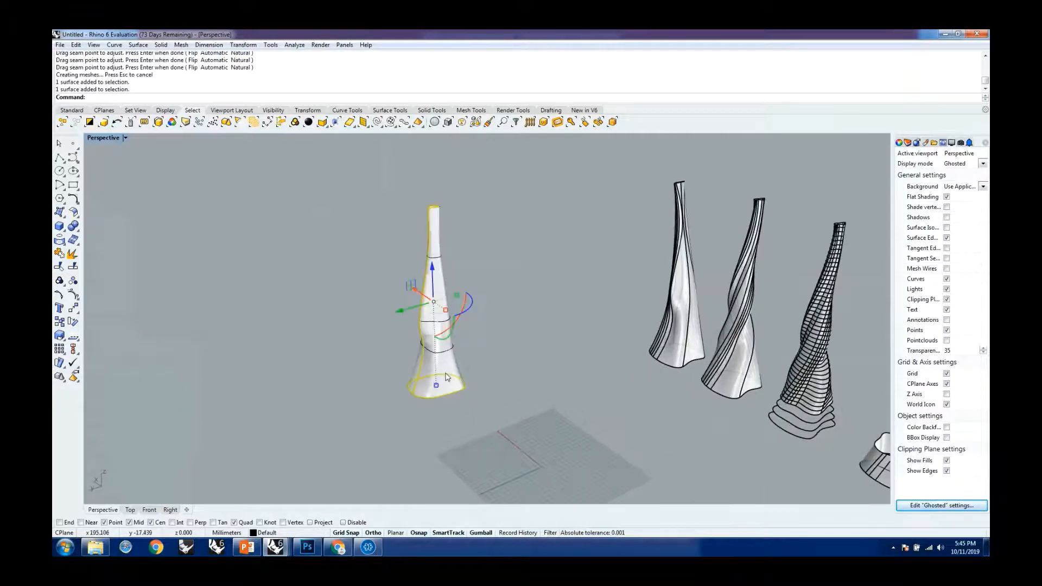
pyautogui.moveTo(436, 303); pyautogui.dragTo(497, 339)
pyautogui.press('alt')
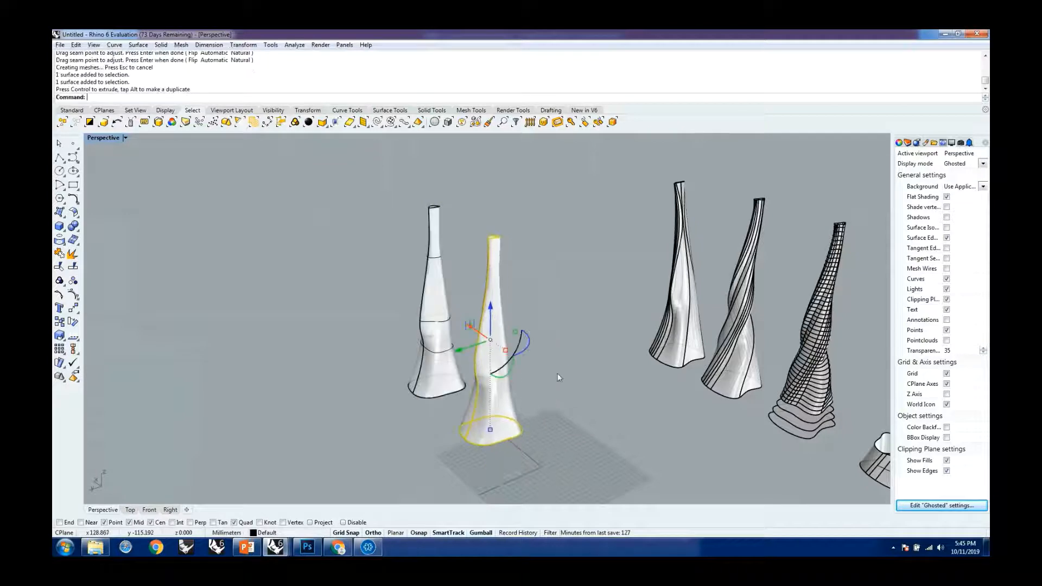
pyautogui.click(558, 417)
pyautogui.scroll(-5, 545, 421)
pyautogui.scroll(5, 520, 399)
pyautogui.click(520, 399)
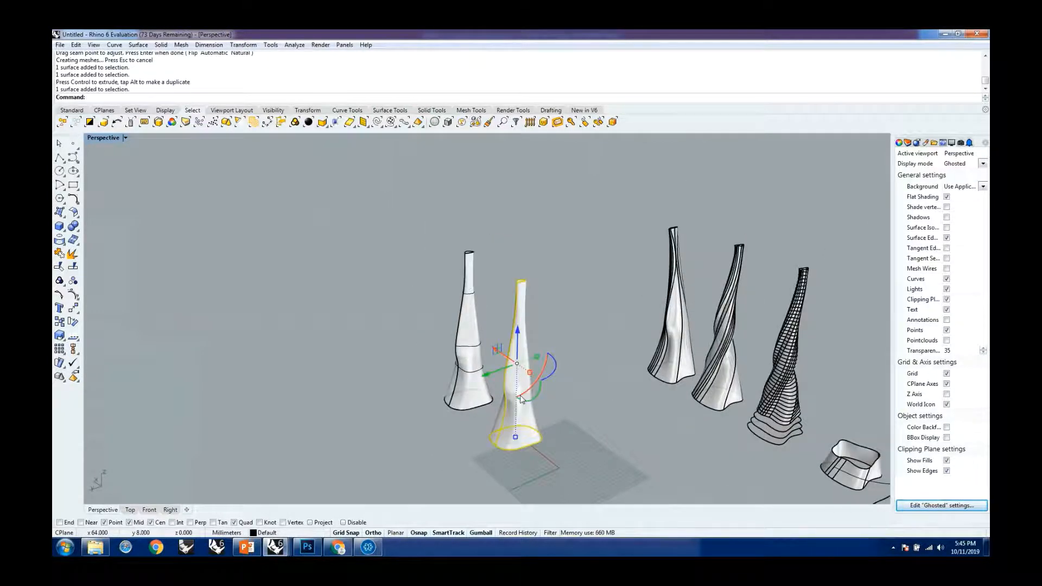
pyautogui.write('wist')
pyautogui.press('Return')
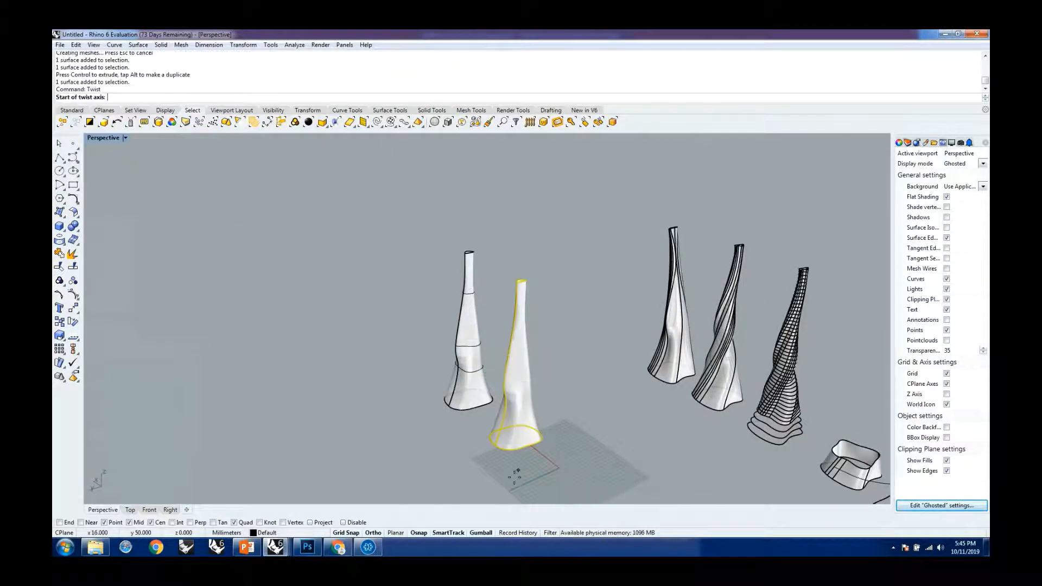
pyautogui.click(535, 444)
pyautogui.scroll(3, 516, 440)
pyautogui.press('Escape')
pyautogui.scroll(-2, 516, 418)
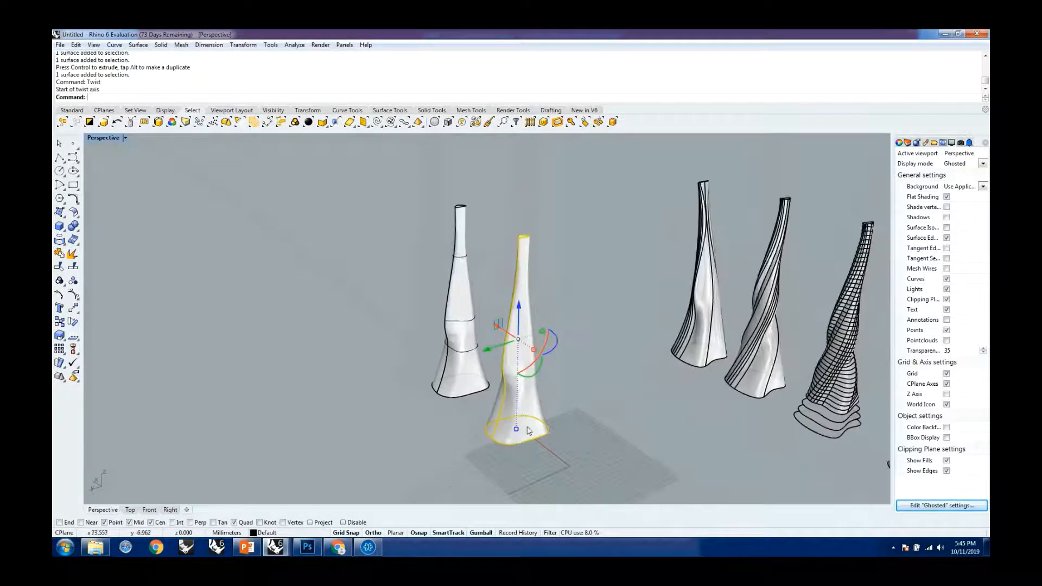
# Start Twist on the tower copy and, with projected snaps enabled, place the axis start at the tower's centre in the Top view
pyautogui.scroll(4, 515, 426)
pyautogui.press('Return')
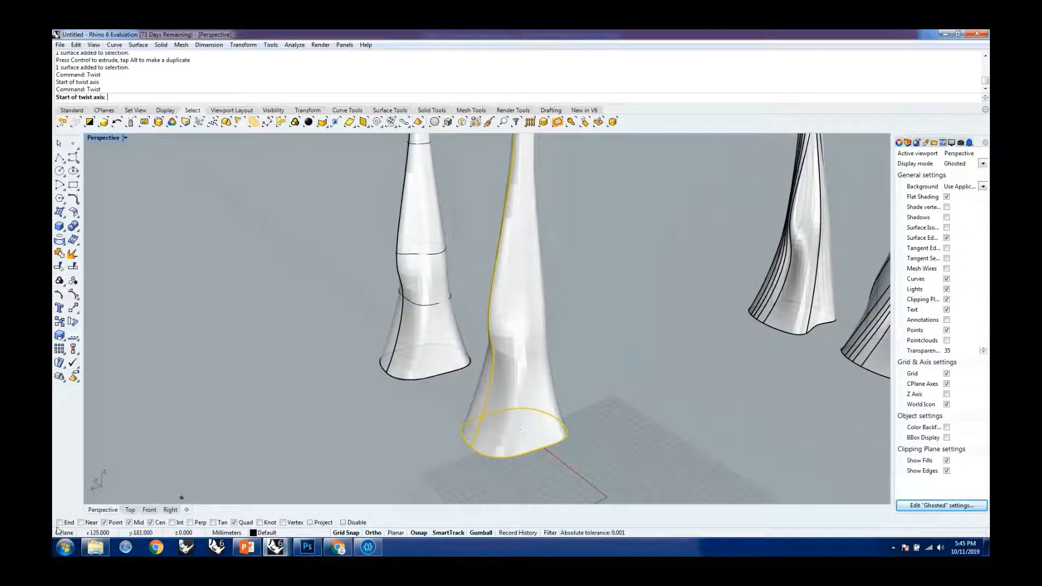
pyautogui.hotkey('ctrl', 'F1')
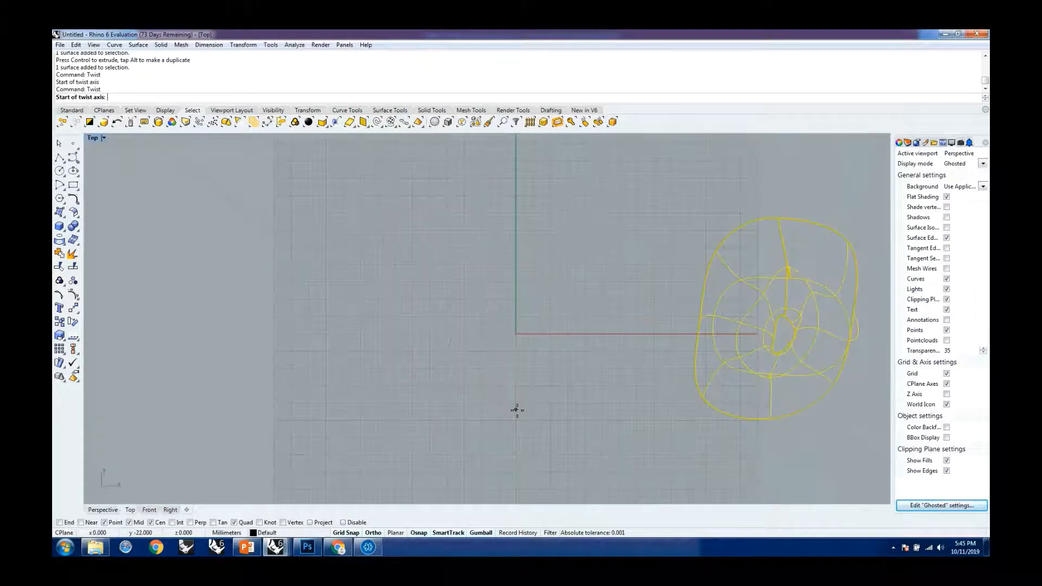
pyautogui.scroll(4, 754, 342)
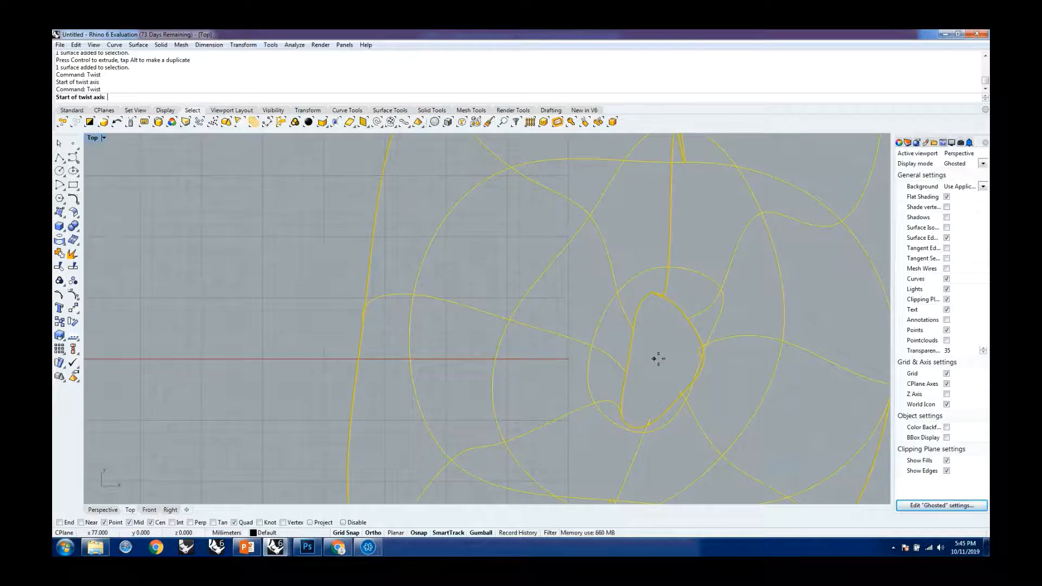
pyautogui.click(311, 522)
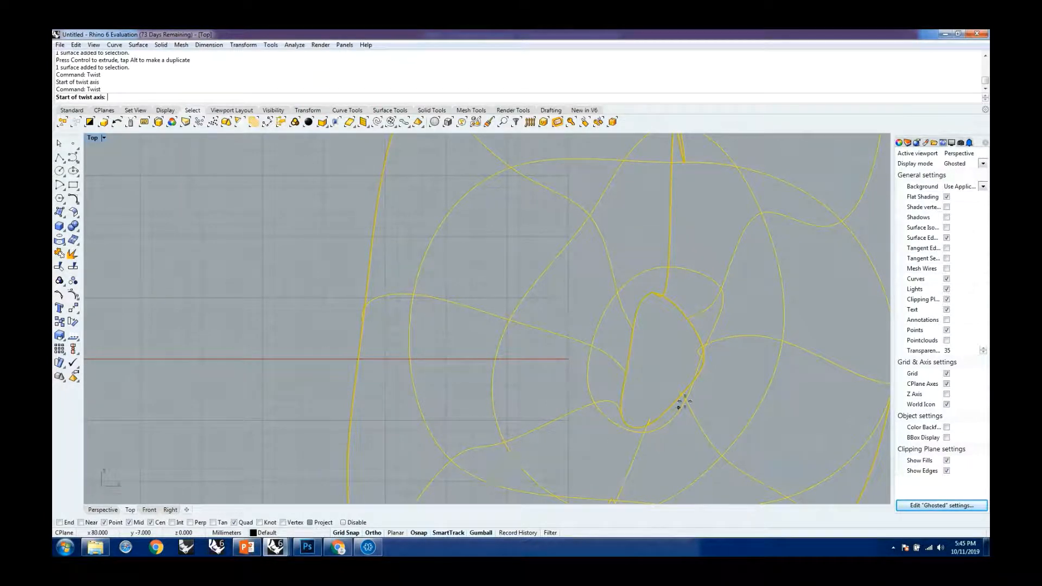
pyautogui.click(661, 361)
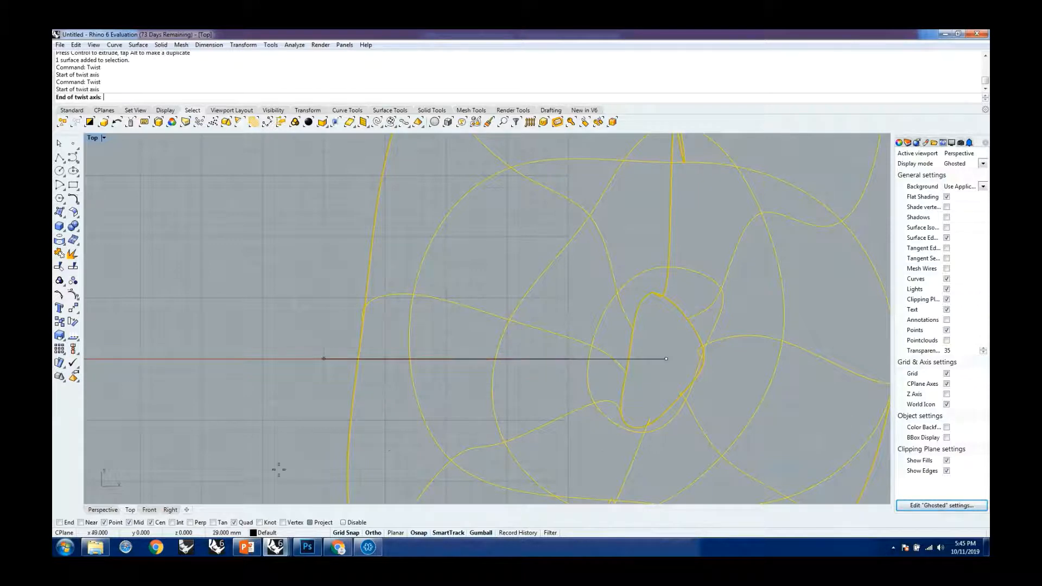
# End the twist axis vertically above its start in the Front view, just over the tower's tip at a height of about 202 mm
pyautogui.click(103, 511)
pyautogui.scroll(-5, 559, 218)
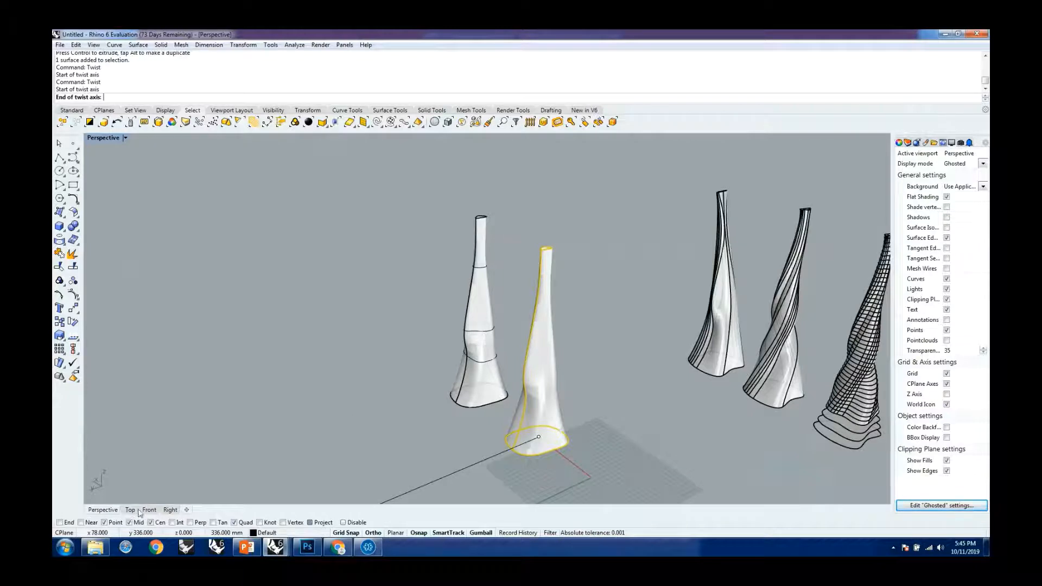
pyautogui.click(148, 511)
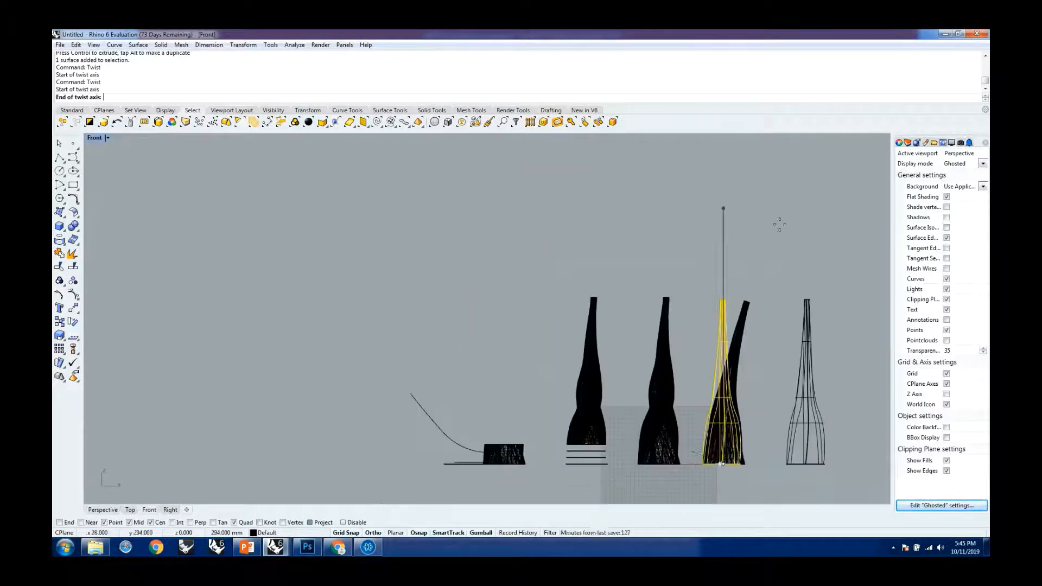
pyautogui.scroll(5, 791, 285)
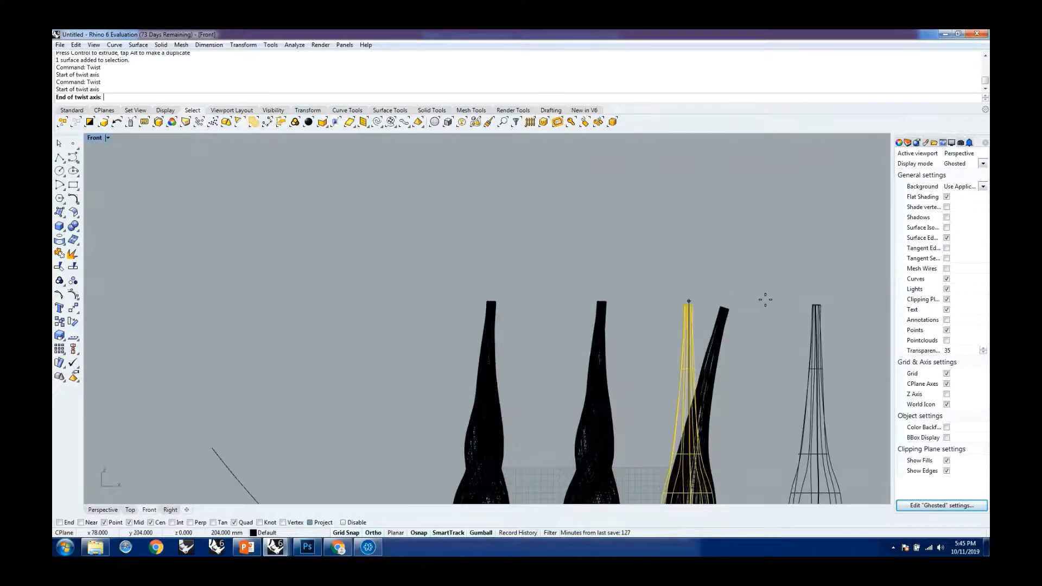
pyautogui.click(649, 312)
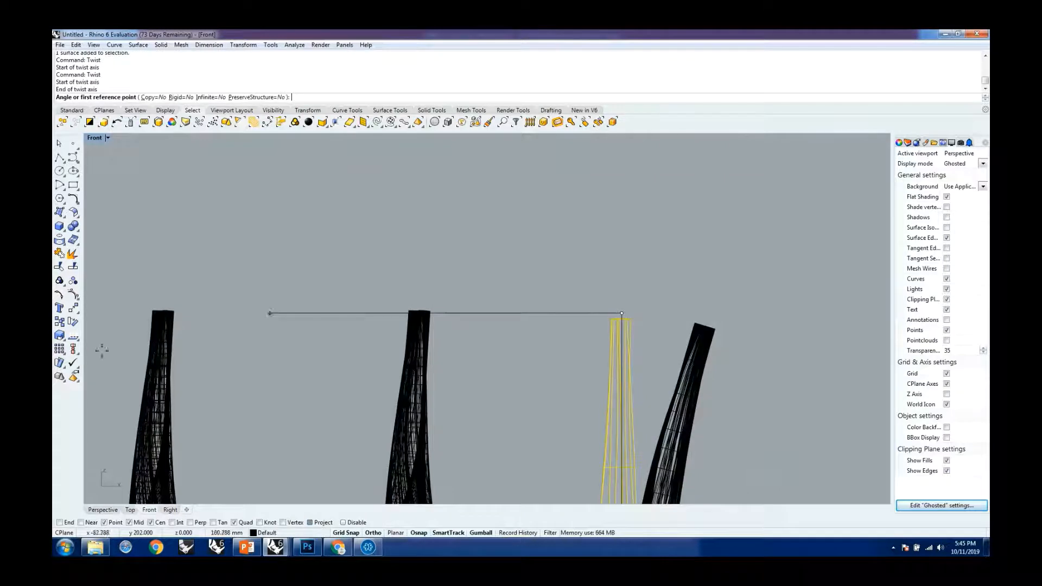
# Finish the twist in the Perspective view by picking two reference points on opposite sides of the axis, turning the tower copy 180 degrees
pyautogui.click(104, 510)
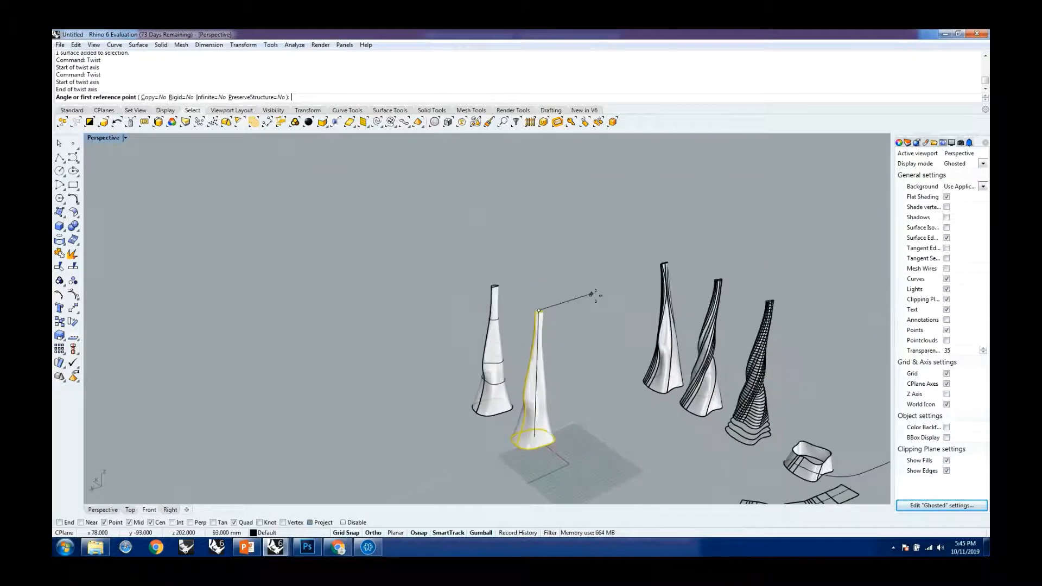
pyautogui.click(589, 294)
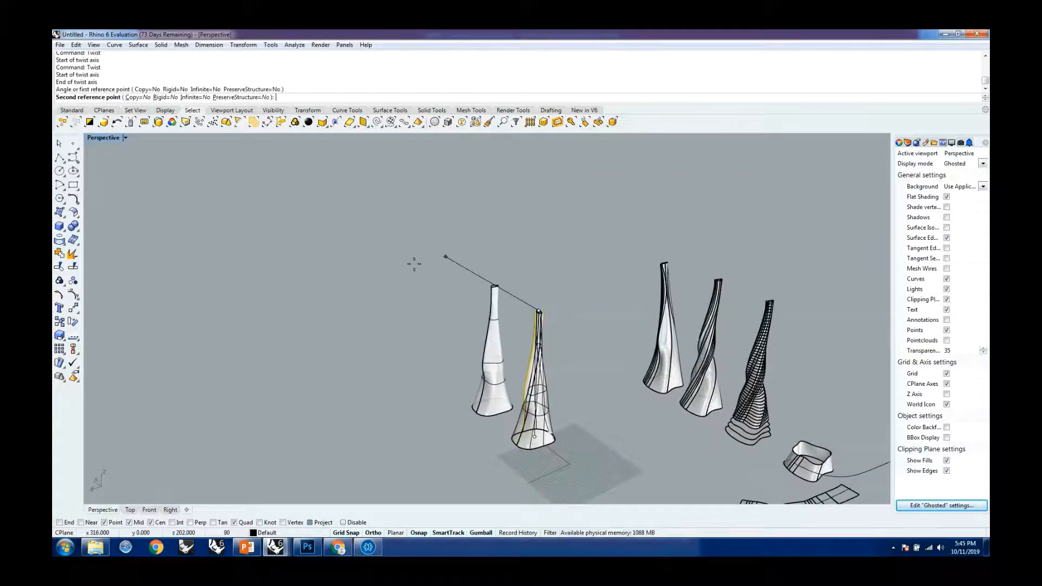
pyautogui.click(360, 366)
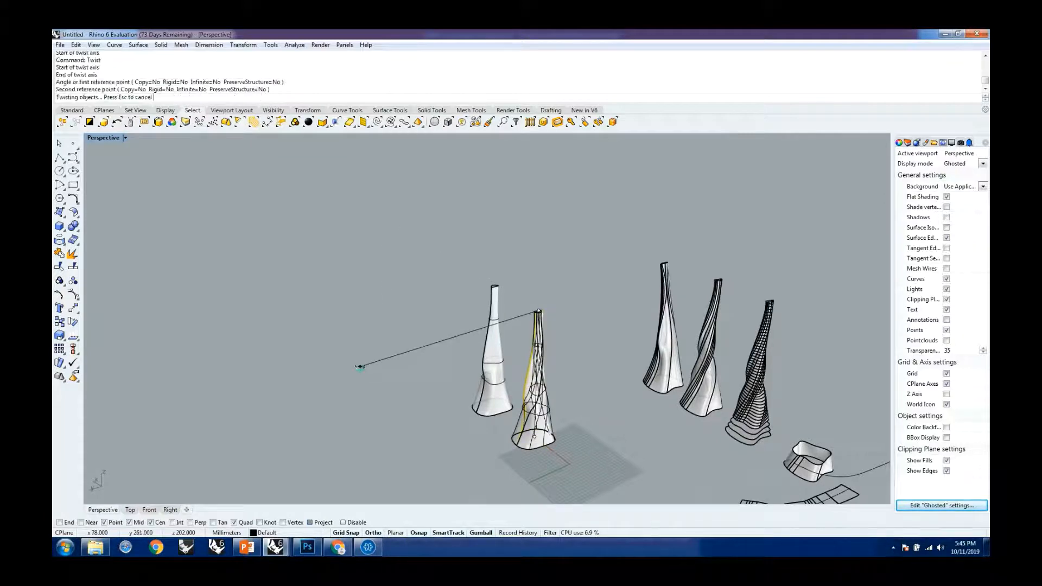
pyautogui.moveTo(576, 326); pyautogui.dragTo(578, 386, button='right')
pyautogui.scroll(6, 577, 386)
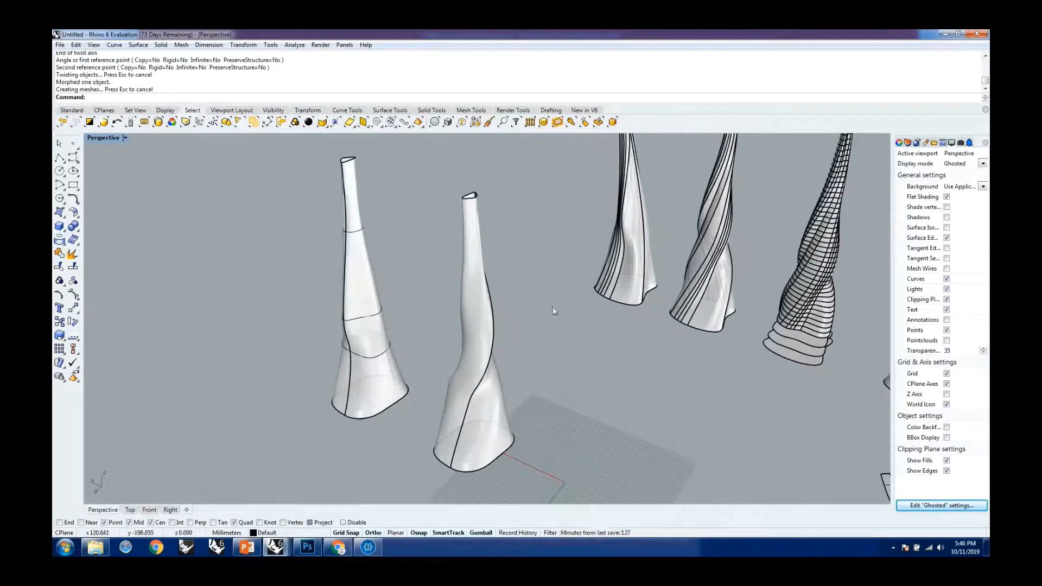
pyautogui.moveTo(553, 302); pyautogui.dragTo(582, 302, button='right')
pyautogui.scroll(-5, 575, 312)
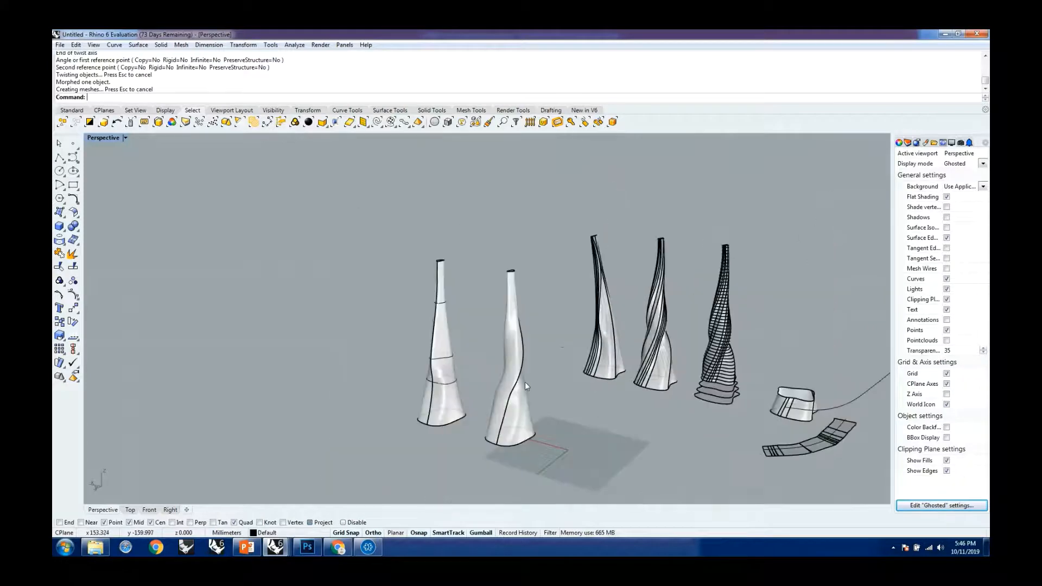
# Start Bend on the twisted tower and place the spine start at the tower's centre in the Top view
pyautogui.click(525, 385)
pyautogui.scroll(3, 519, 396)
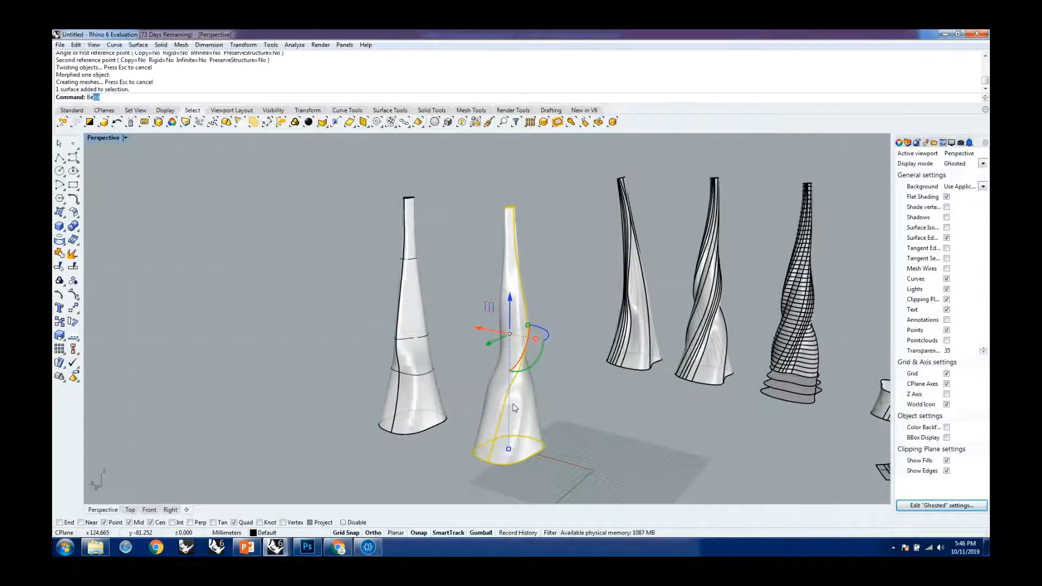
pyautogui.press('Return')
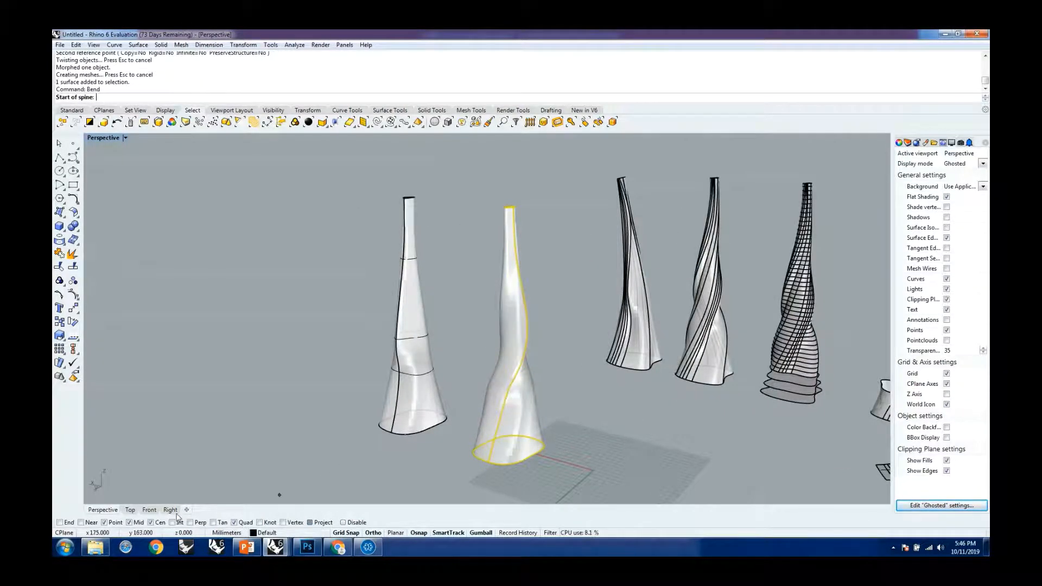
pyautogui.click(130, 509)
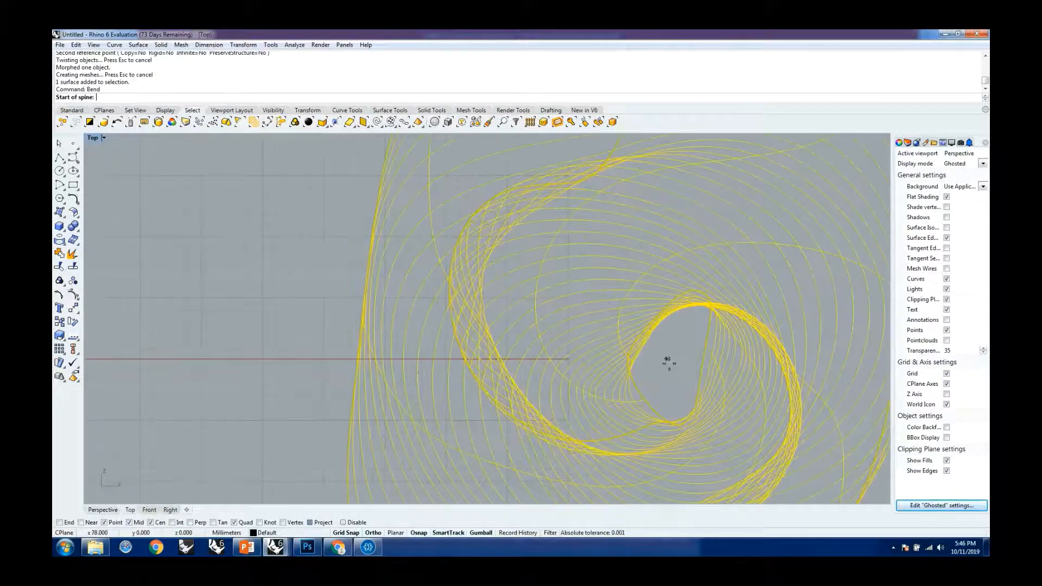
pyautogui.click(668, 360)
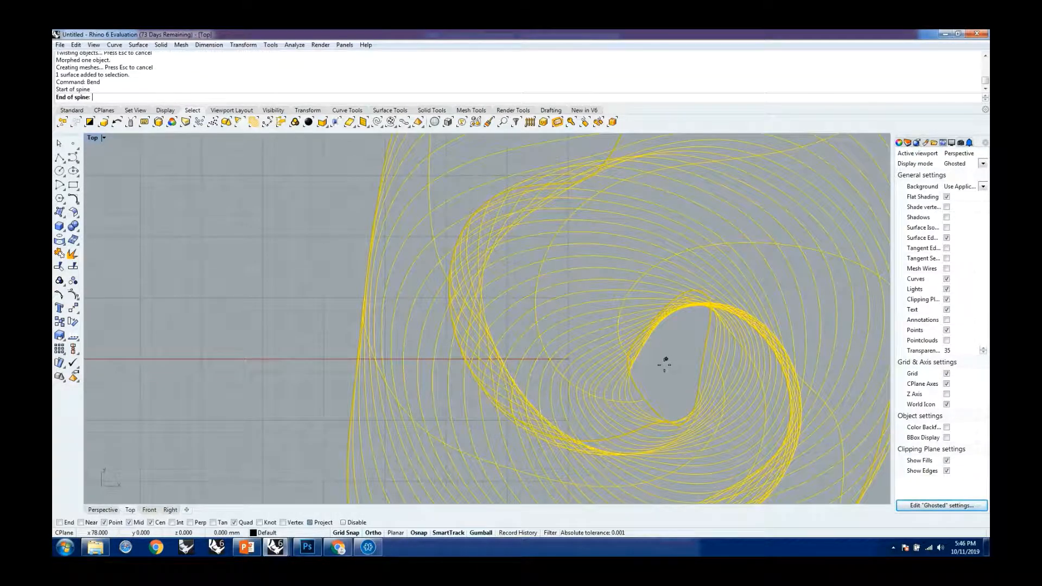
# End the bend spine vertically above its start in the Front view, at the tower's tip at a height of about 200 mm
pyautogui.click(149, 509)
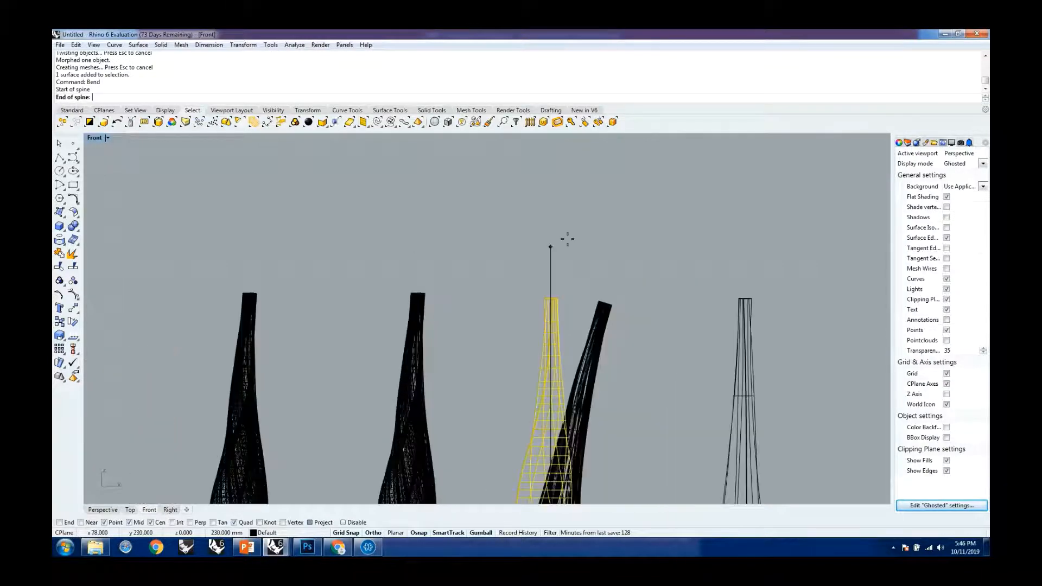
pyautogui.click(551, 238)
pyautogui.scroll(5, 540, 296)
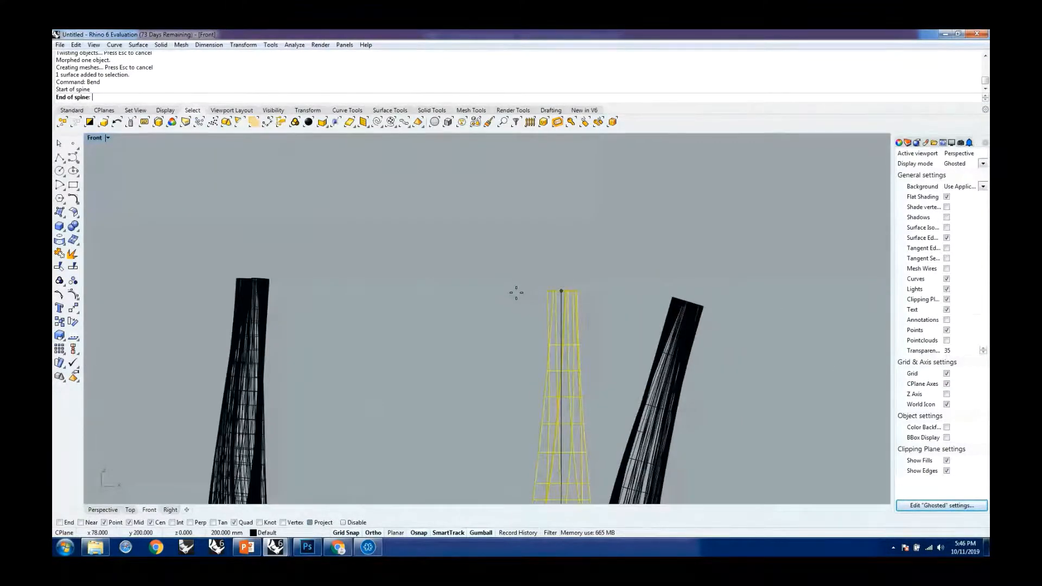
pyautogui.scroll(-2, 559, 263)
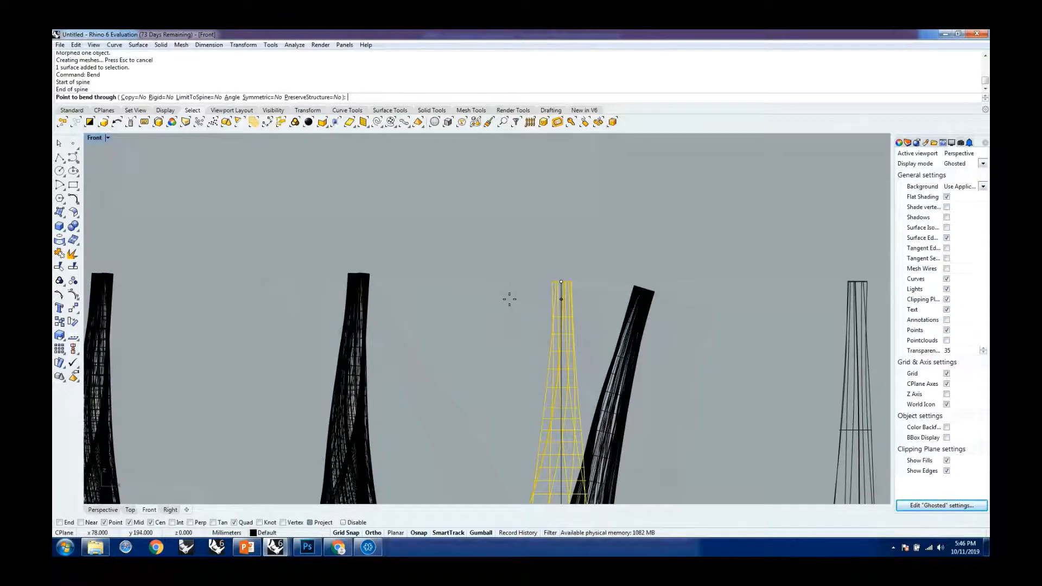
# Turn Ortho off and bend the tower through a point about 11 mm sideways from the spine, at a height of about 197 mm
pyautogui.press('F8')
pyautogui.scroll(-3, 526, 283)
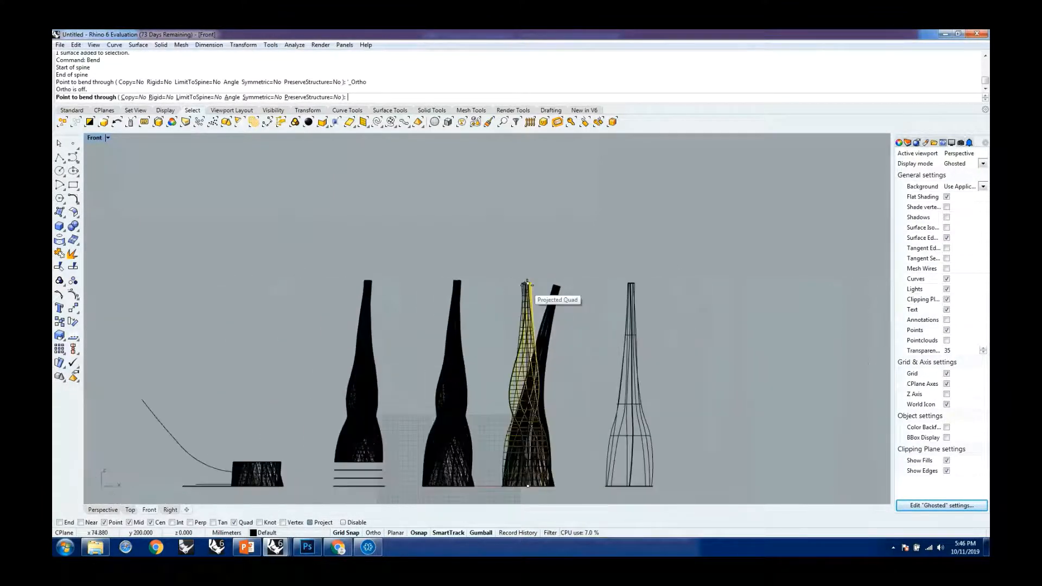
pyautogui.scroll(3, 530, 284)
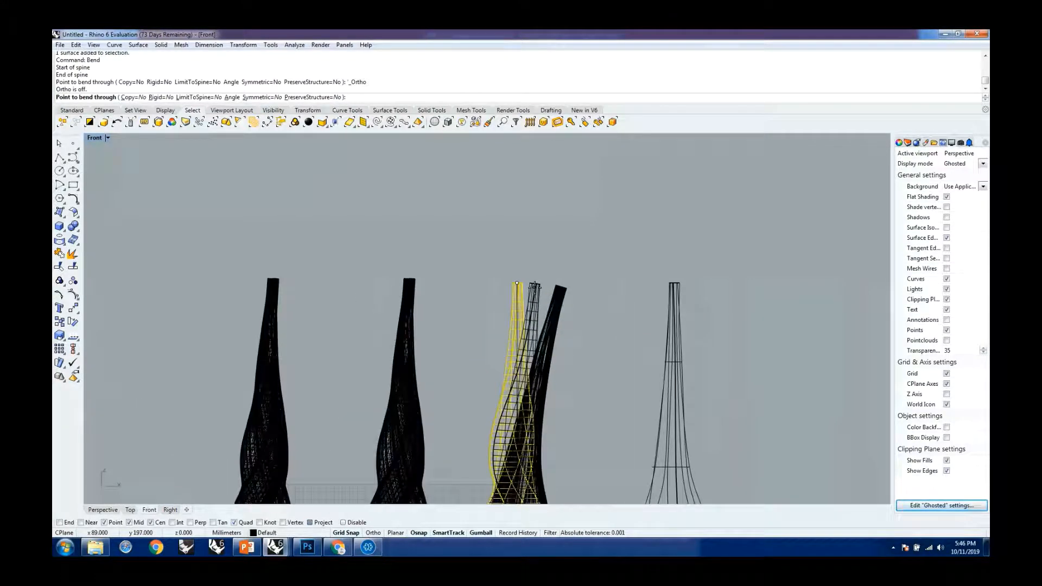
pyautogui.click(534, 286)
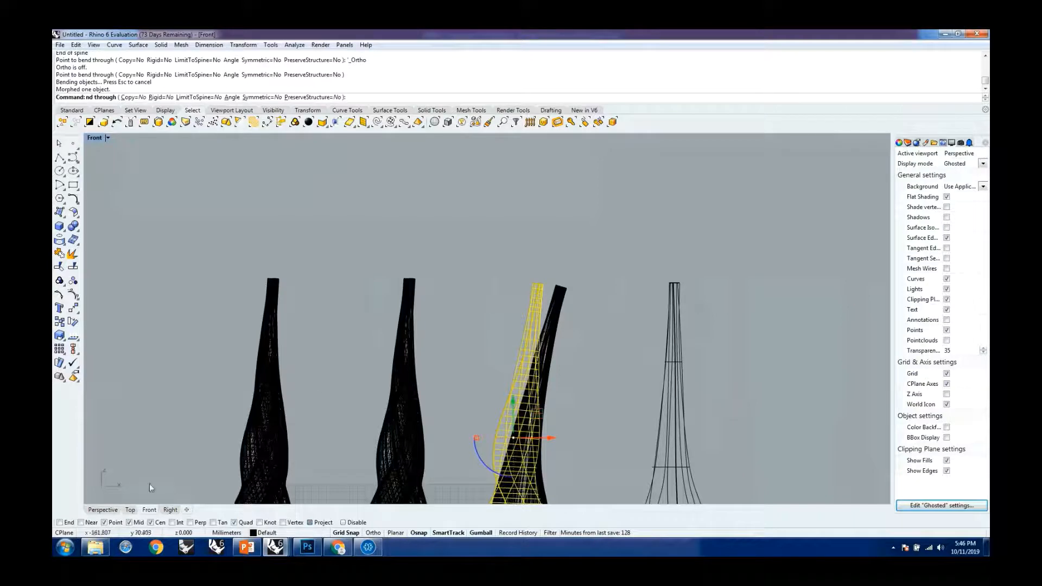
pyautogui.click(103, 510)
pyautogui.moveTo(519, 285); pyautogui.dragTo(423, 313, button='right')
pyautogui.click(732, 207)
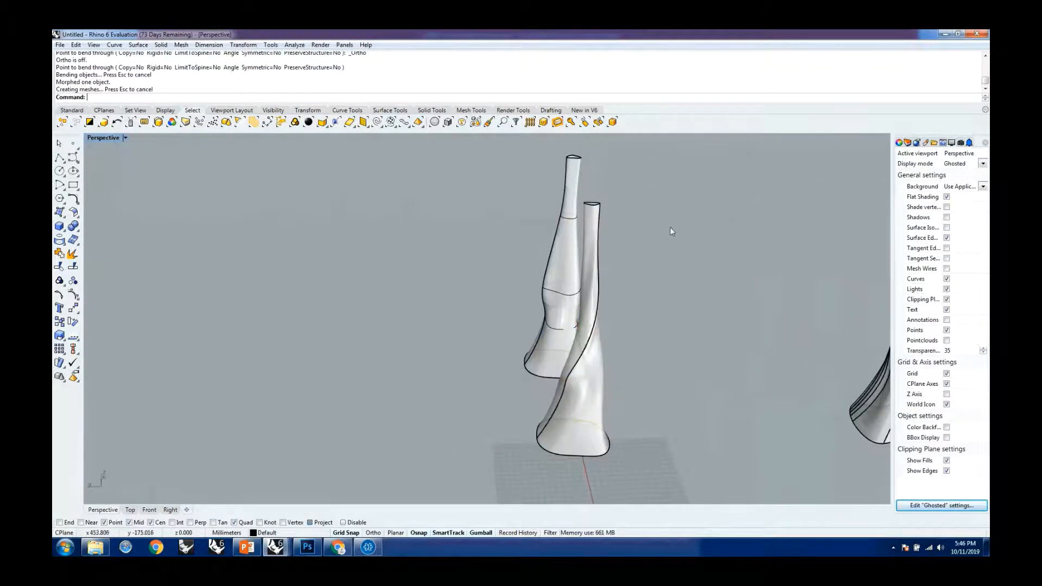
pyautogui.scroll(-6, 672, 232)
pyautogui.moveTo(672, 232)
pyautogui.mouseDown(button='right')
pyautogui.moveTo(628, 295)
pyautogui.moveTo(711, 246)
pyautogui.moveTo(678, 239)
pyautogui.mouseUp(button='right')
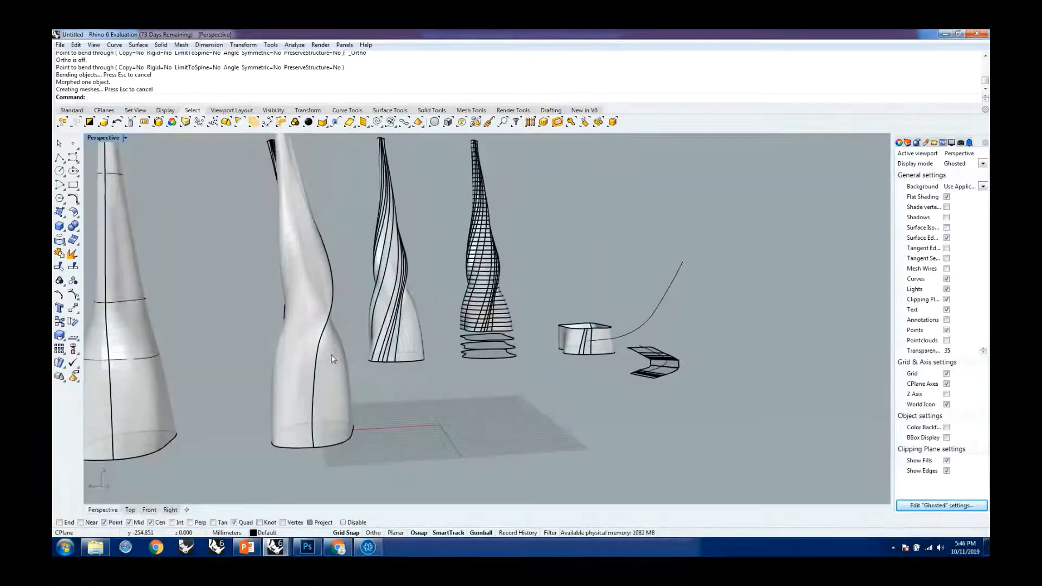
# Duplicate the bent tower along the X direction, place the copy across the construction grid, and select the copy
pyautogui.scroll(-5, 331, 354)
pyautogui.moveTo(496, 343); pyautogui.dragTo(434, 293, button='right')
pyautogui.click(417, 280)
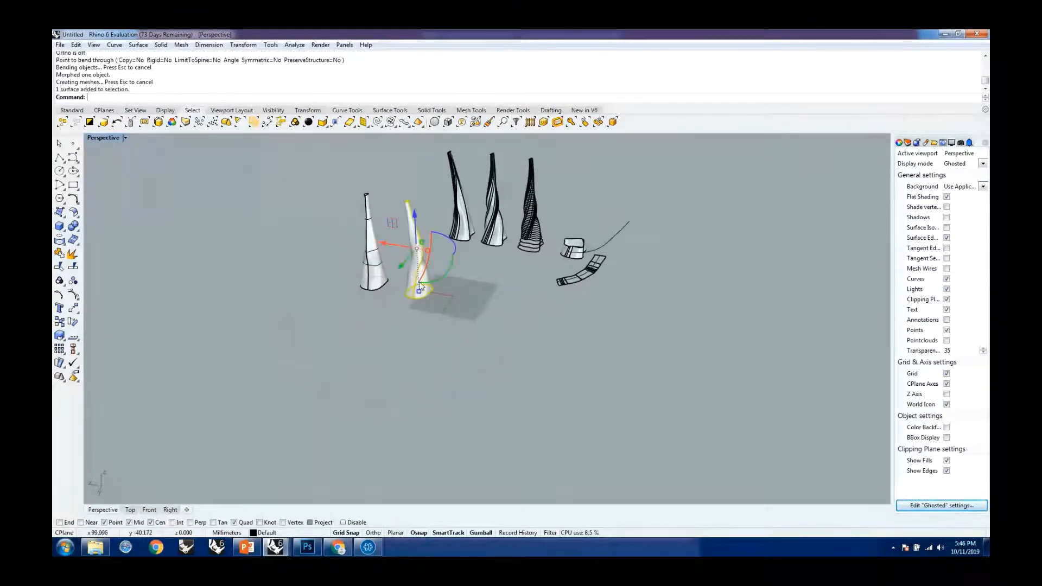
pyautogui.moveTo(386, 244); pyautogui.dragTo(445, 249)
pyautogui.click(457, 376)
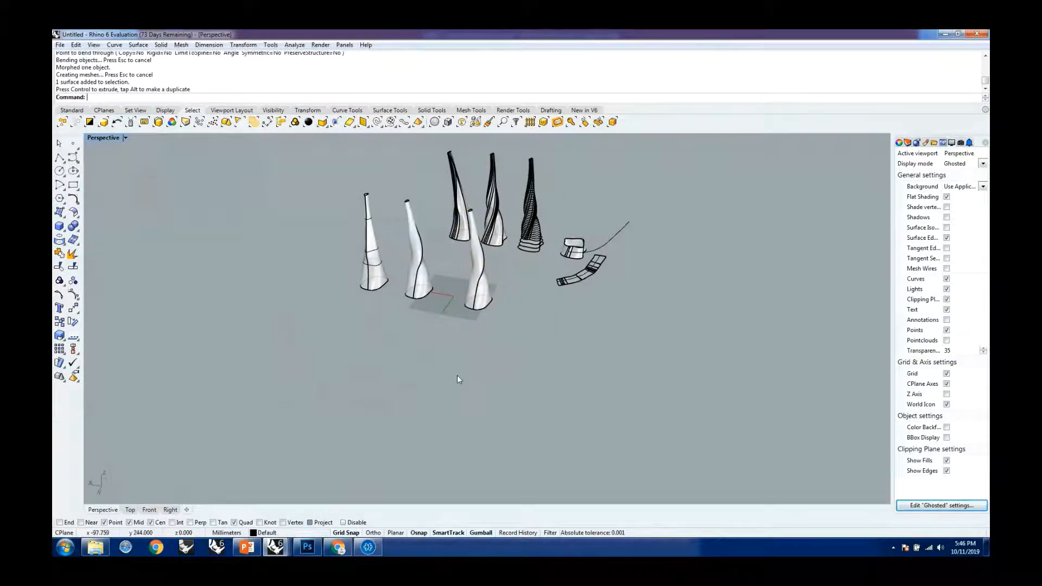
pyautogui.scroll(-5, 457, 376)
pyautogui.moveTo(457, 375); pyautogui.dragTo(602, 347, button='right')
pyautogui.scroll(7, 496, 292)
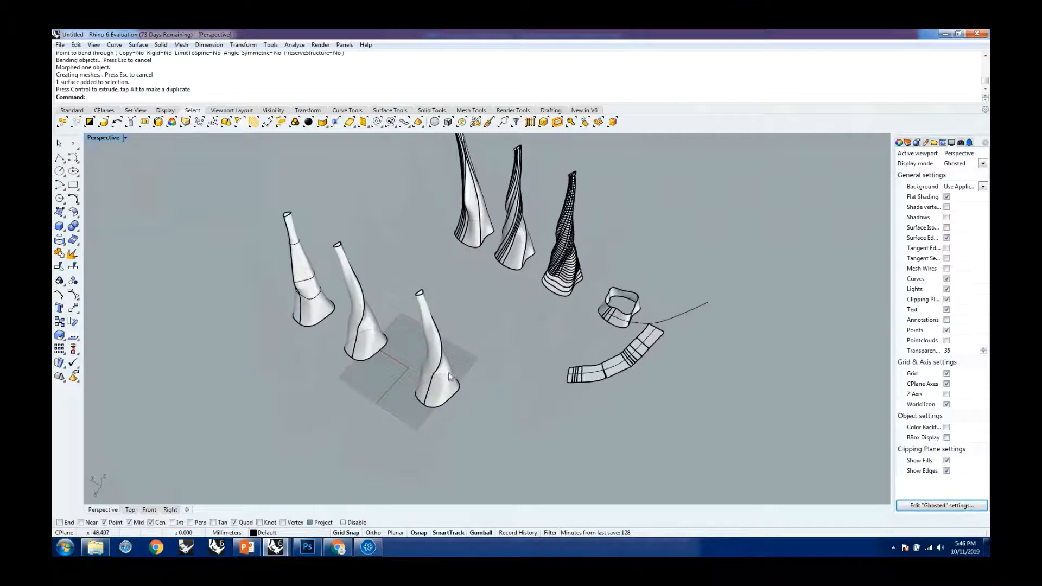
pyautogui.click(434, 374)
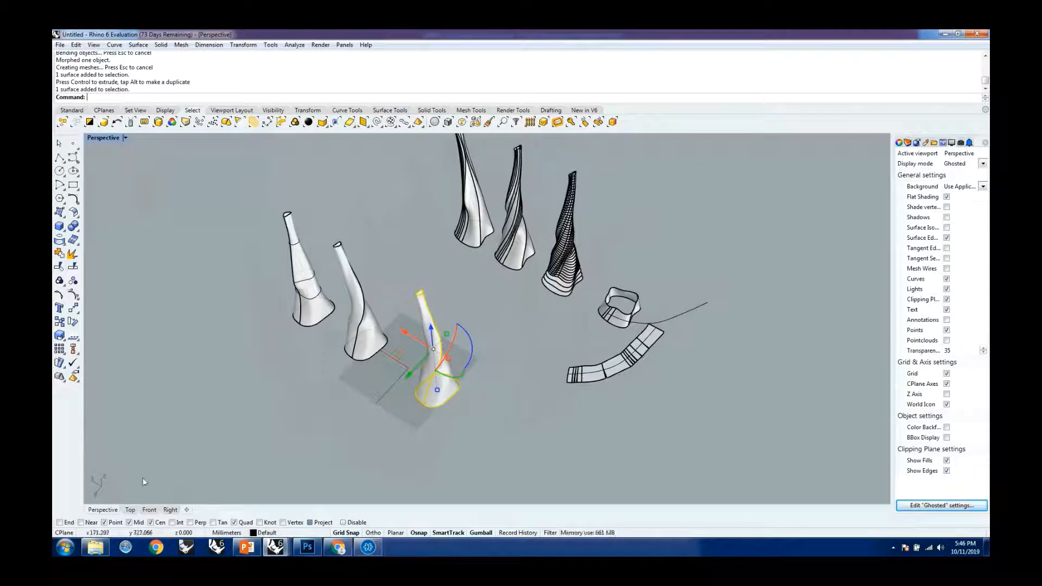
# Move the rear row of towers, the ring and the curved strip to the "trash?" layer
pyautogui.click(148, 510)
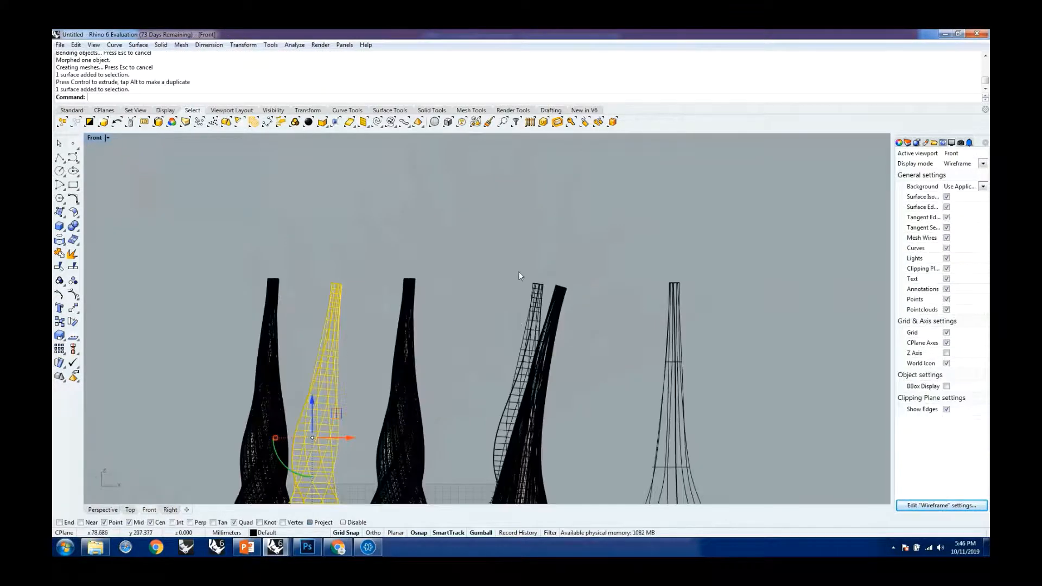
pyautogui.click(102, 511)
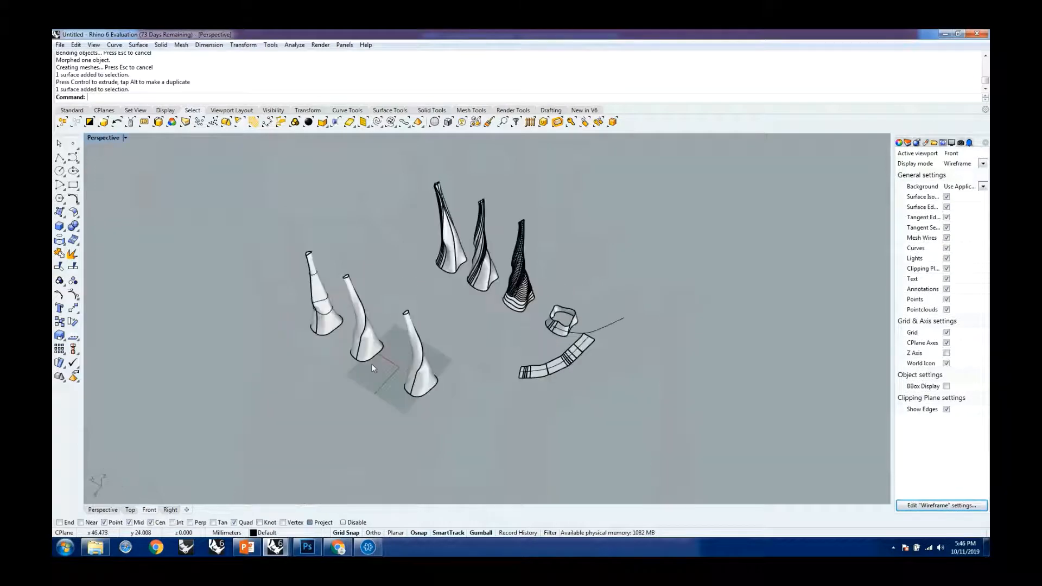
pyautogui.moveTo(550, 334); pyautogui.dragTo(642, 419)
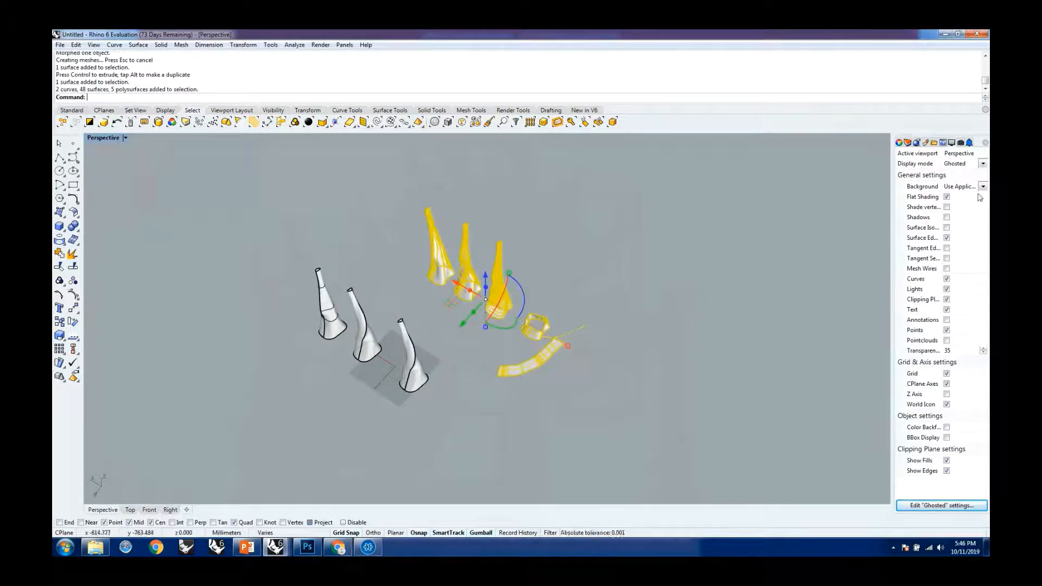
pyautogui.click(907, 143)
pyautogui.rightClick(922, 185)
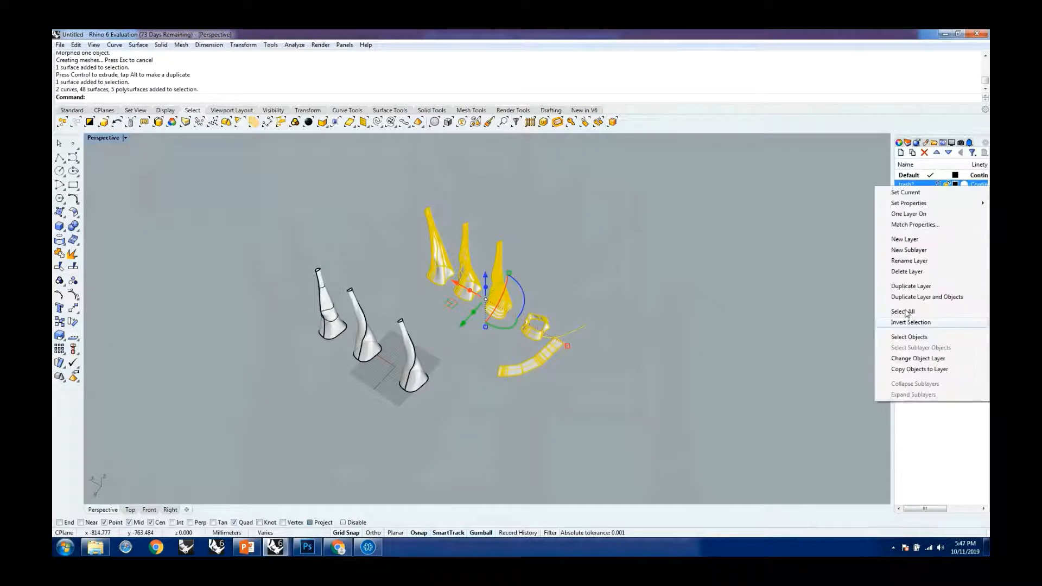
pyautogui.click(912, 359)
# In the Front view, move the selected twisted tower horizontally to the origin and shift the straight tower closer to the middle tower
pyautogui.scroll(5, 359, 403)
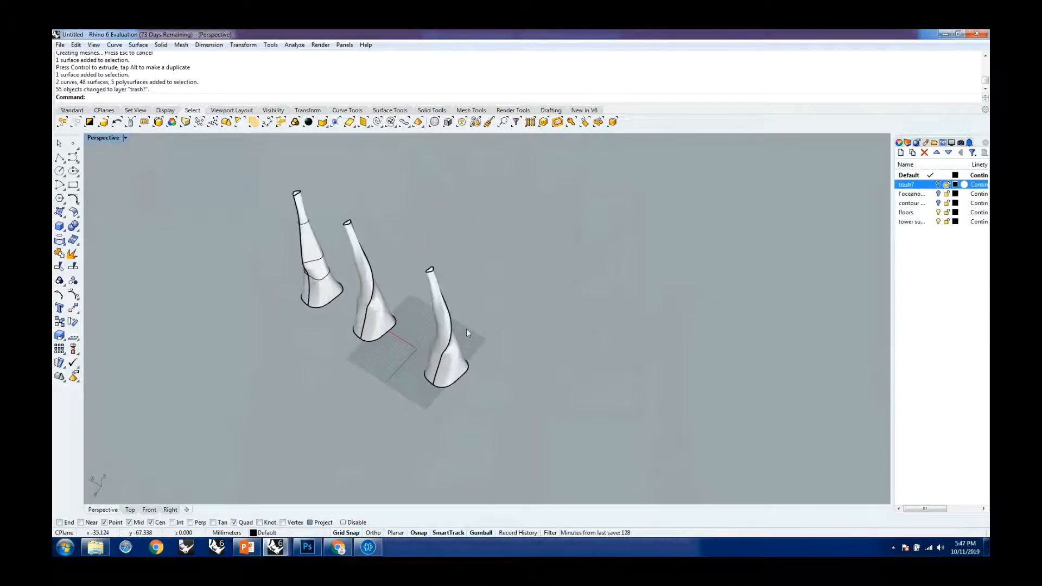
pyautogui.moveTo(454, 334); pyautogui.dragTo(419, 322, button='right')
pyautogui.click(393, 395)
pyautogui.scroll(-3, 393, 395)
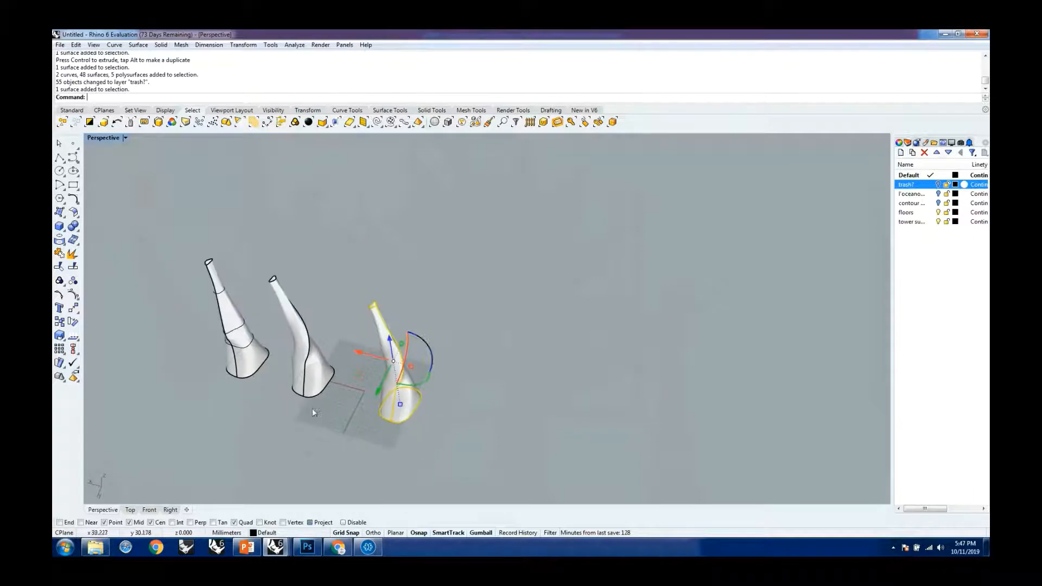
pyautogui.click(149, 510)
pyautogui.scroll(-4, 619, 259)
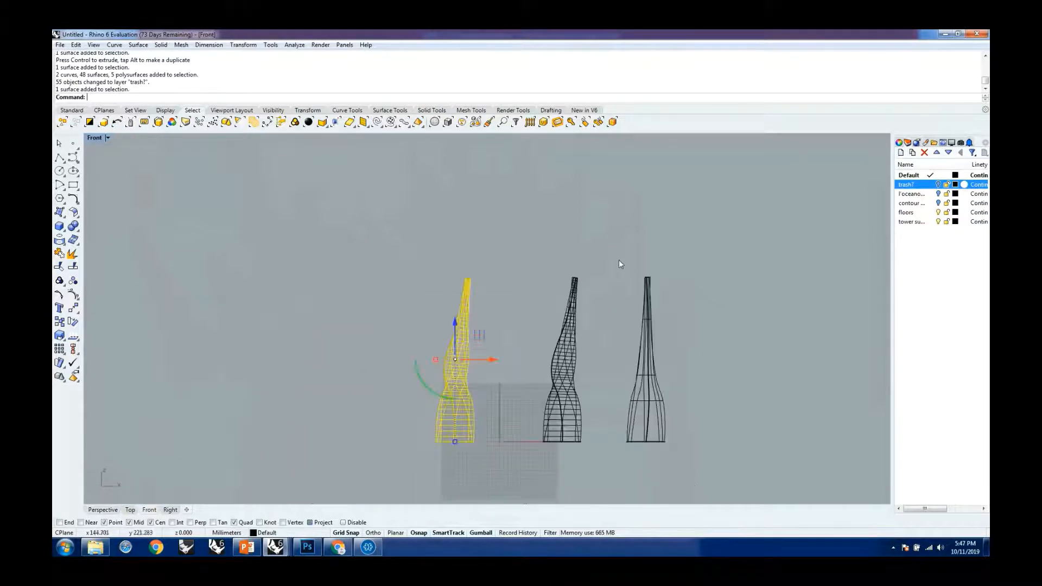
pyautogui.scroll(8, 549, 327)
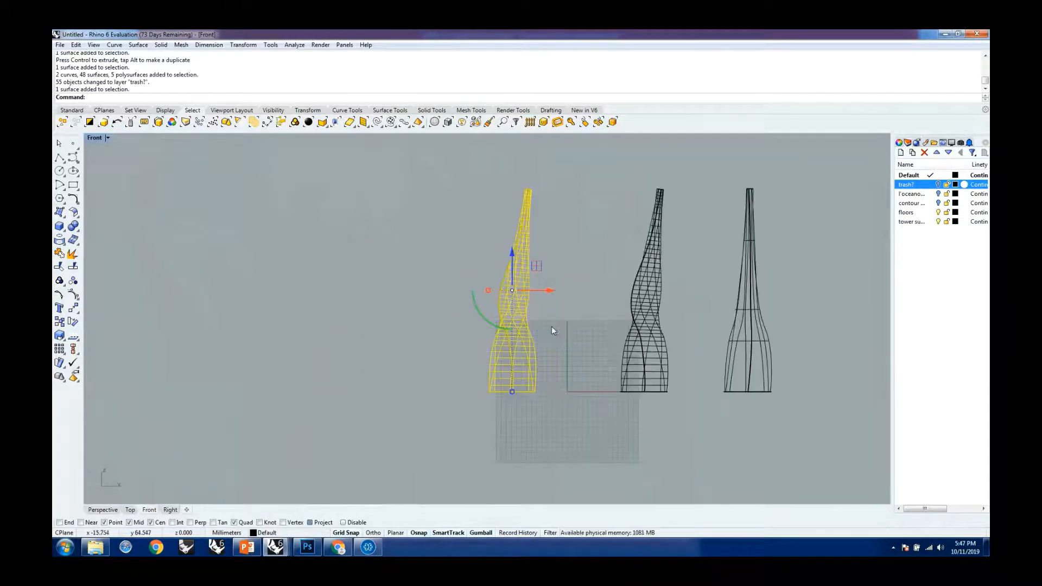
pyautogui.click(573, 253)
pyautogui.click(523, 285)
pyautogui.moveTo(546, 291); pyautogui.dragTo(601, 288)
pyautogui.moveTo(728, 172); pyautogui.dragTo(812, 418)
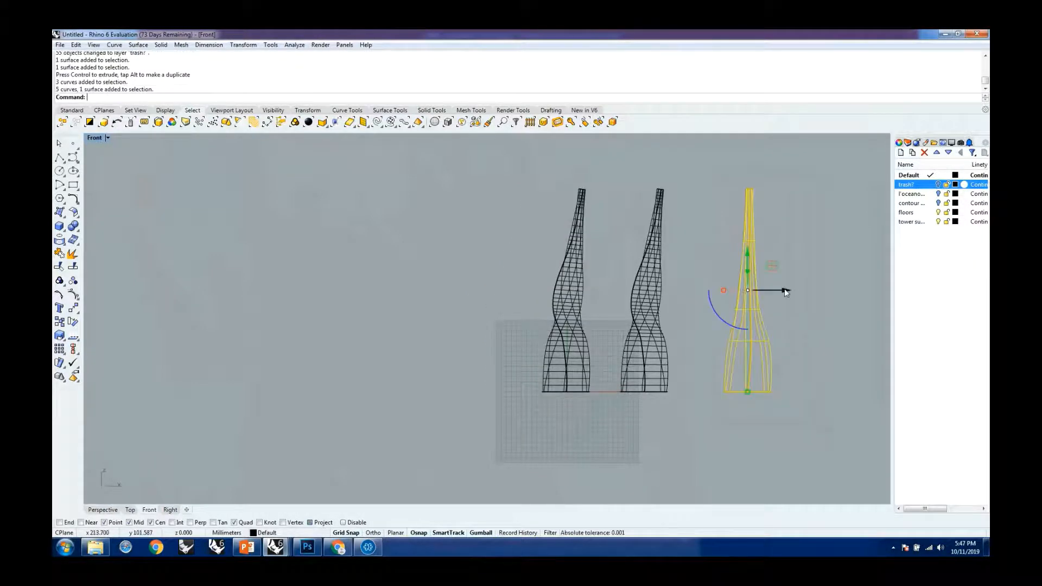
pyautogui.moveTo(784, 288); pyautogui.dragTo(758, 288)
# Contour the twisted tower at the origin vertically from its base to above its top, with 4 mm between contours
pyautogui.click(585, 255)
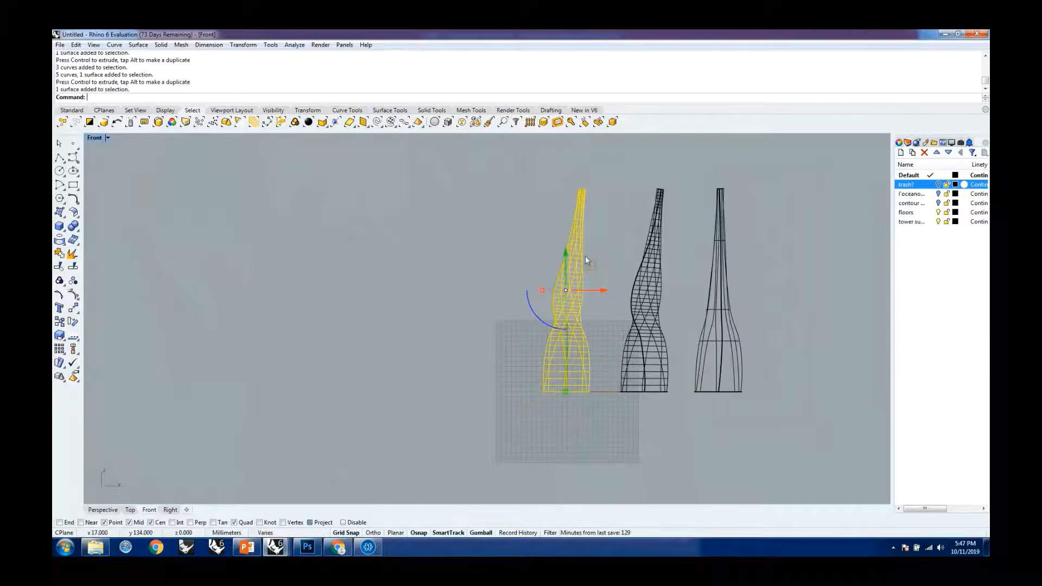
pyautogui.write('COntour')
pyautogui.press('Return')
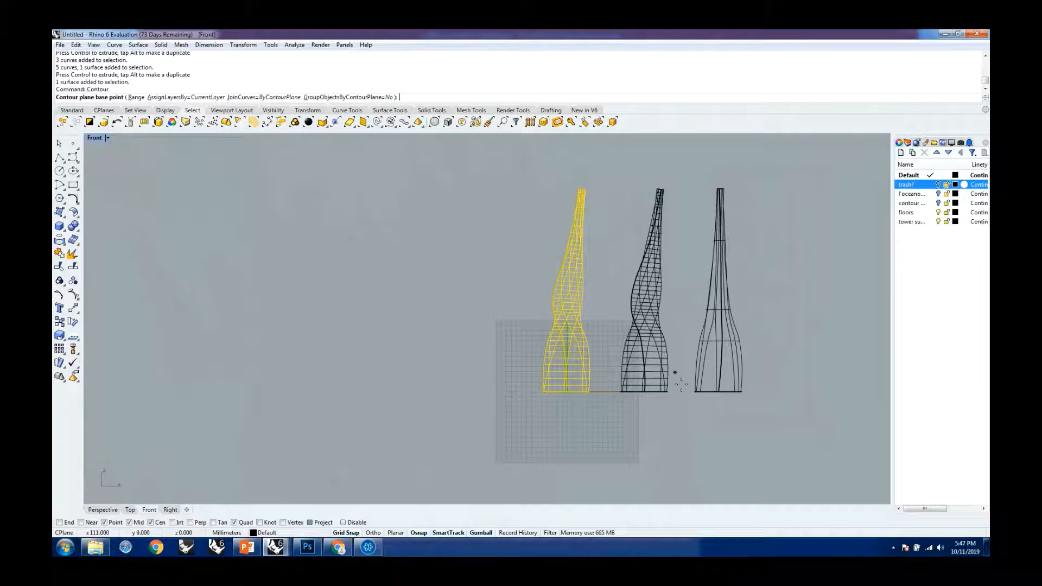
pyautogui.scroll(5, 525, 326)
pyautogui.scroll(-3, 495, 472)
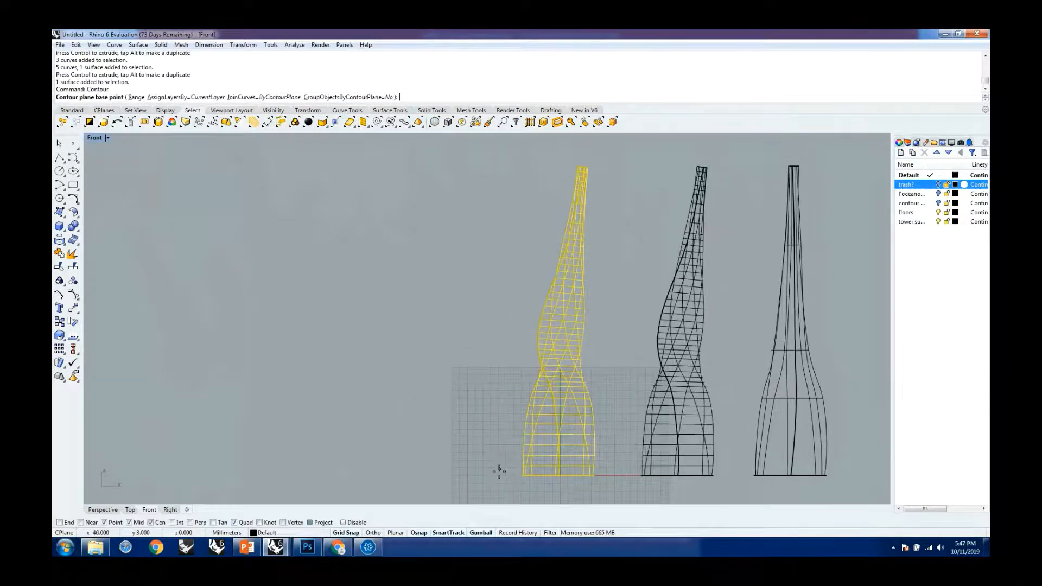
pyautogui.scroll(6, 513, 478)
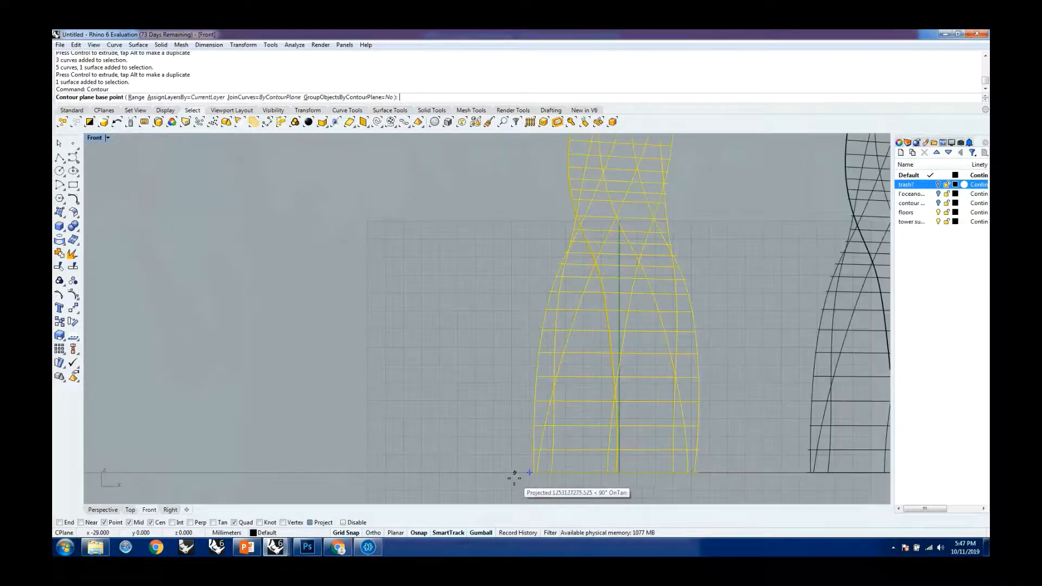
pyautogui.click(506, 474)
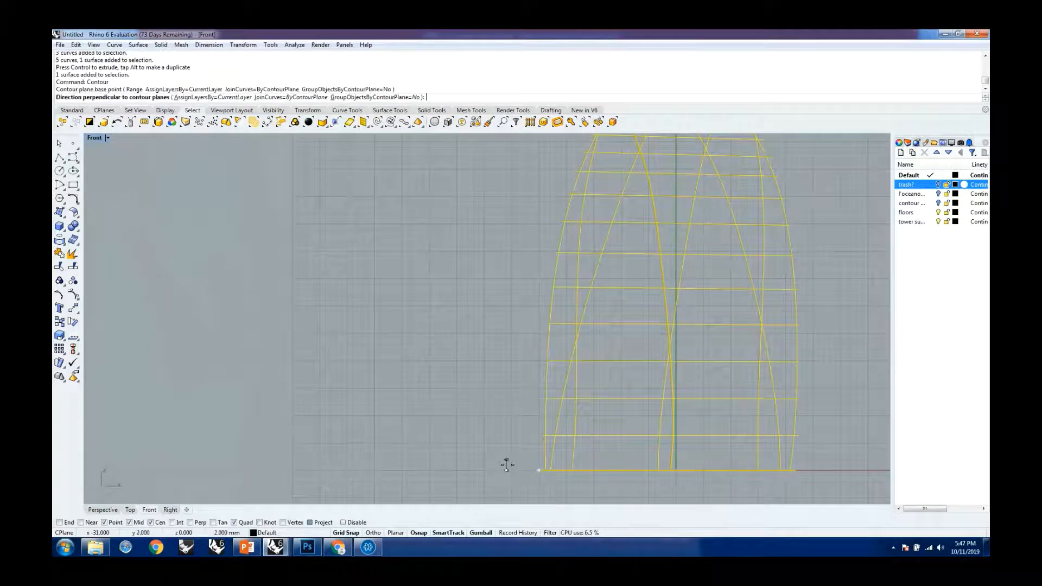
pyautogui.scroll(-5, 507, 468)
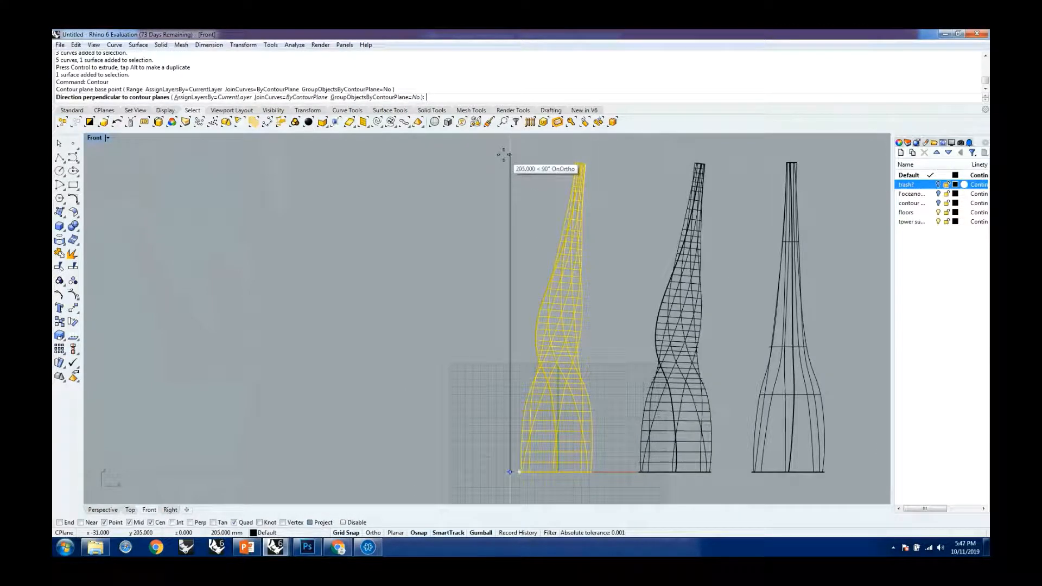
pyautogui.click(504, 155)
pyautogui.scroll(-2, 507, 221)
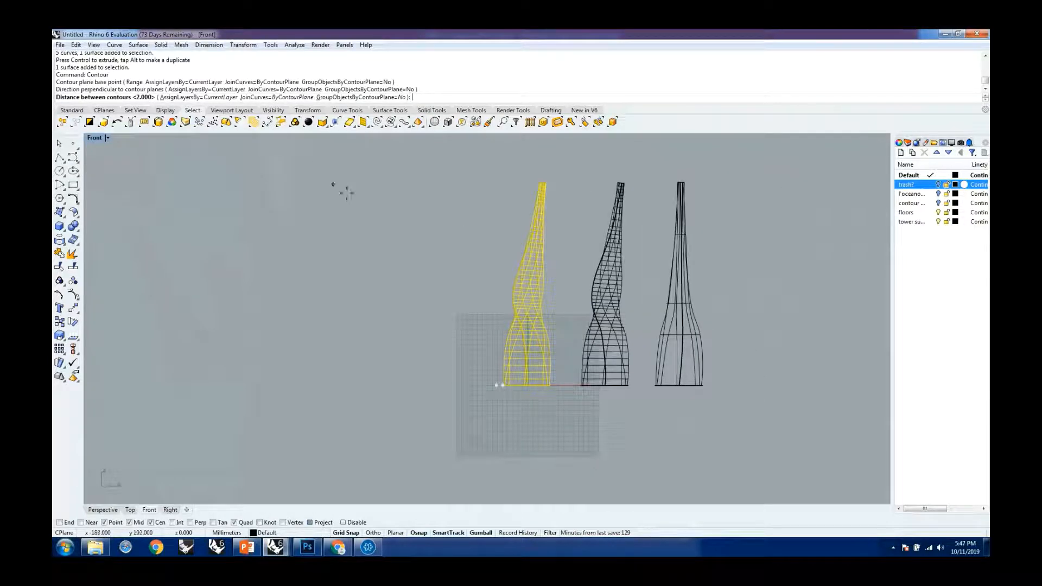
pyautogui.write('4')
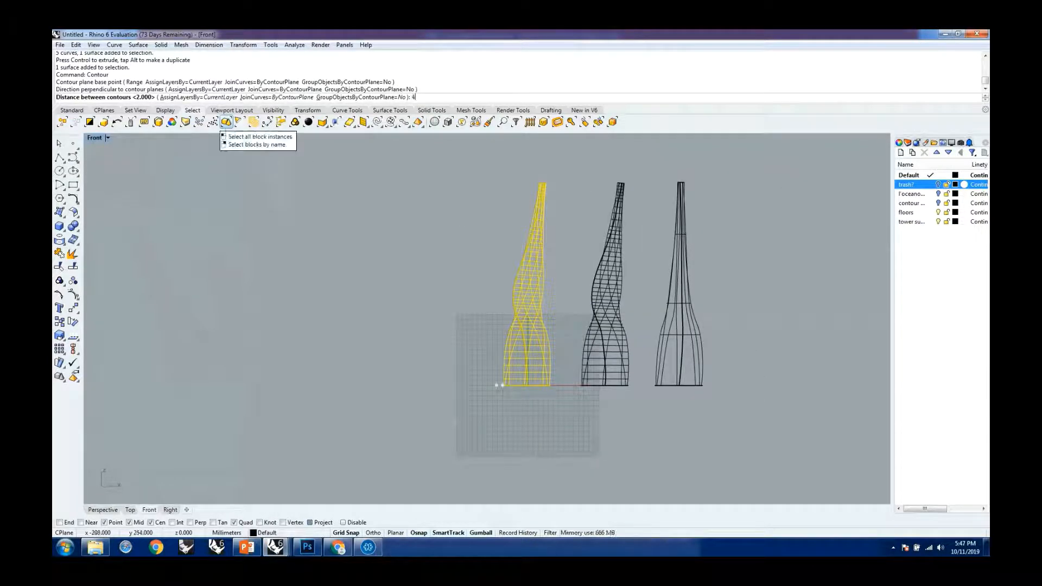
pyautogui.press('Return')
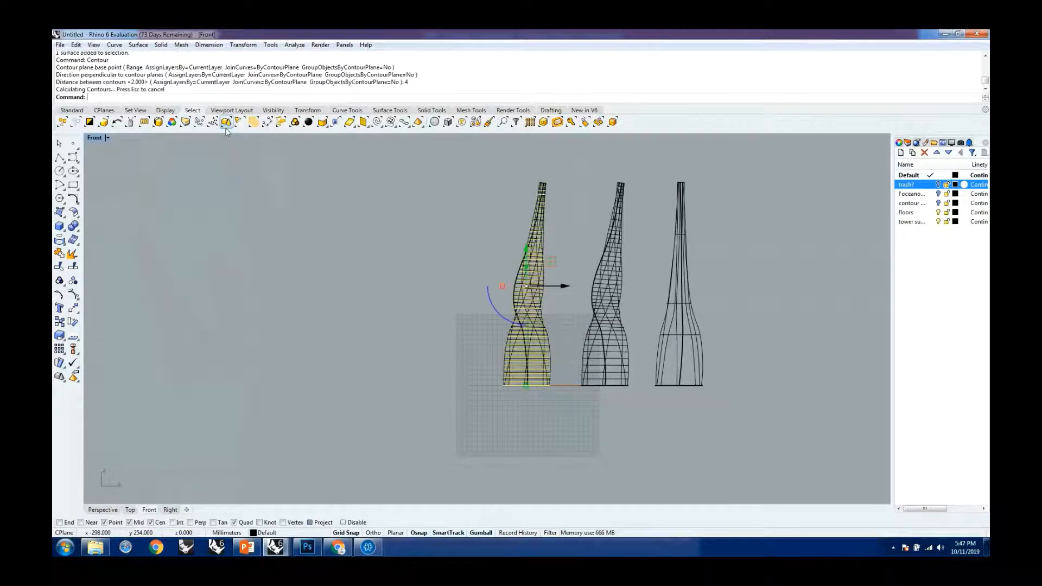
# Examine the new contour curves along the tower up close in the Front view and from around it in the Perspective view
pyautogui.scroll(6, 578, 183)
pyautogui.scroll(5, 497, 191)
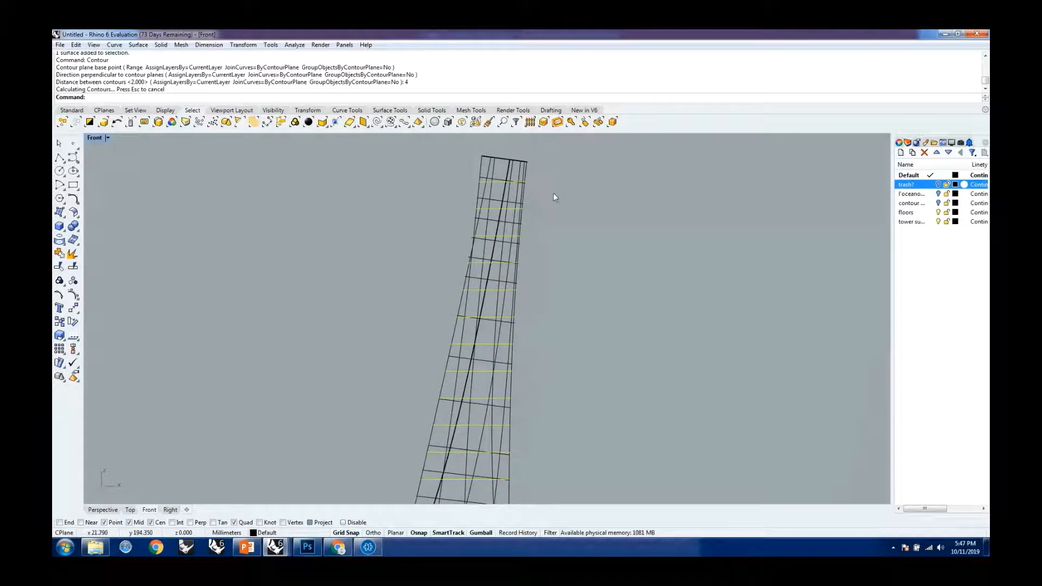
pyautogui.scroll(8, 521, 285)
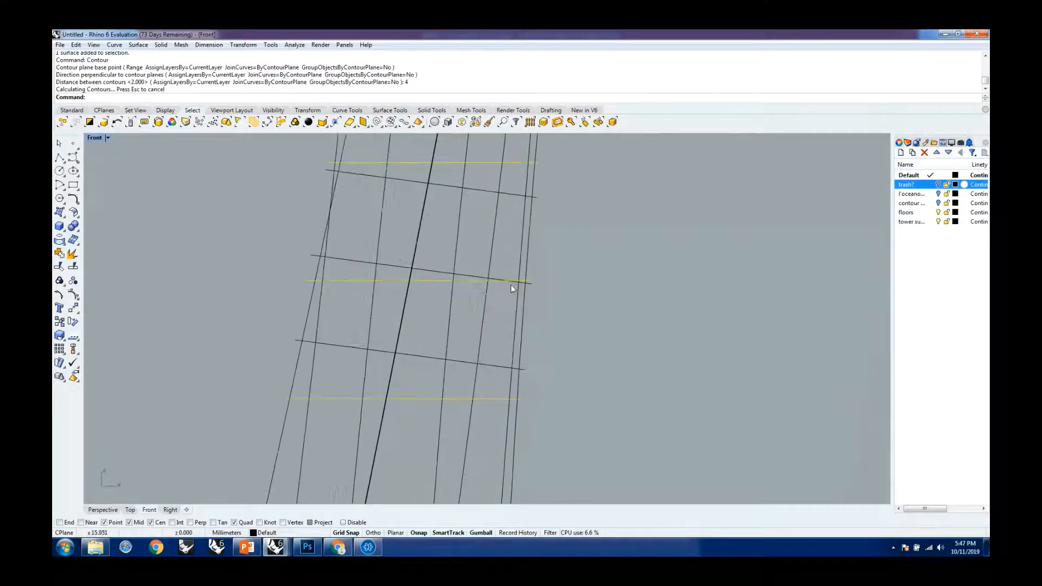
pyautogui.scroll(-15, 596, 275)
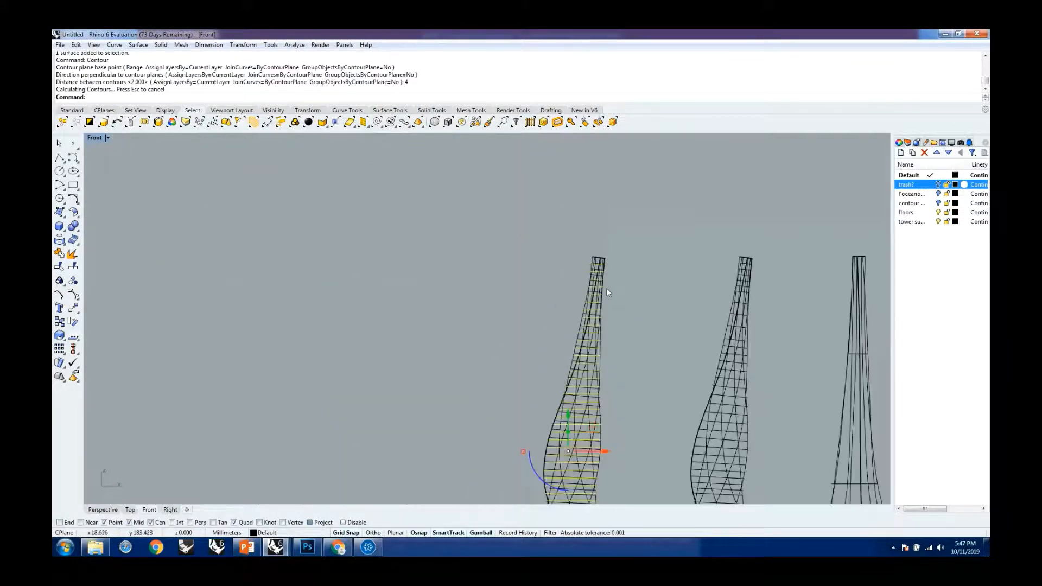
pyautogui.click(98, 510)
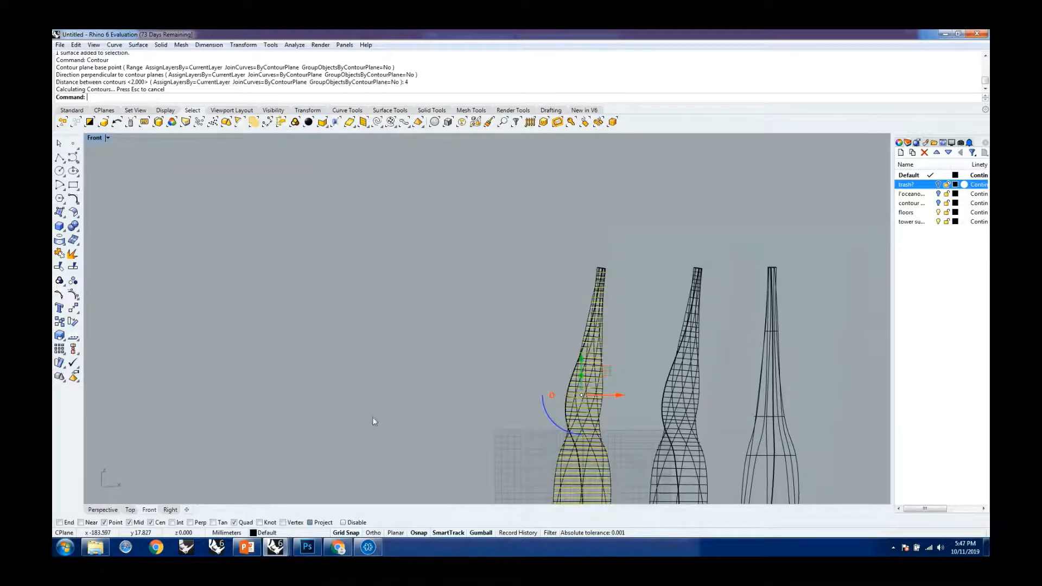
pyautogui.scroll(-3, 504, 340)
pyautogui.scroll(3, 496, 342)
pyautogui.moveTo(496, 340); pyautogui.dragTo(535, 305, button='right')
pyautogui.scroll(-8, 535, 305)
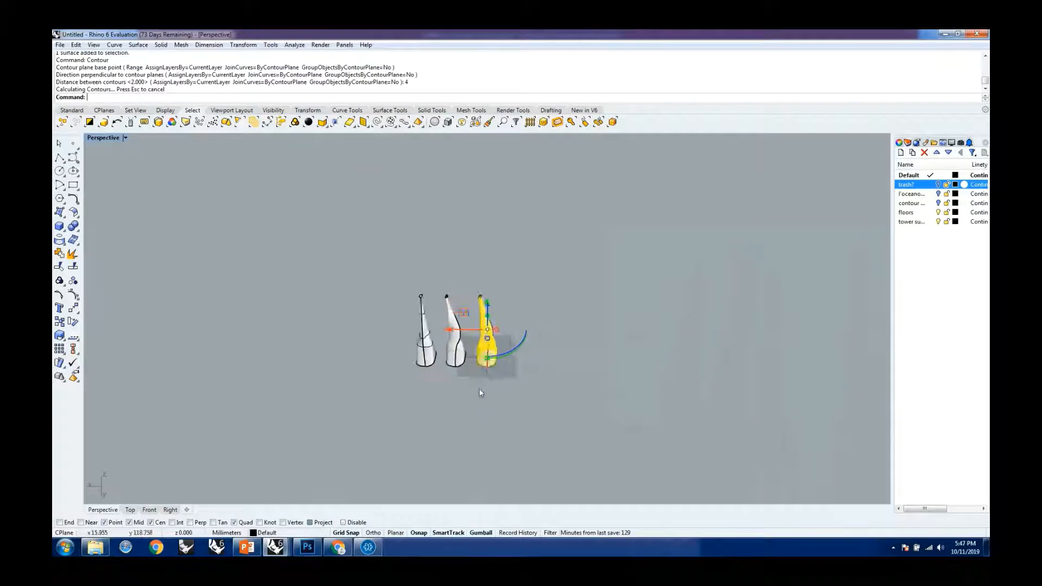
pyautogui.scroll(6, 480, 388)
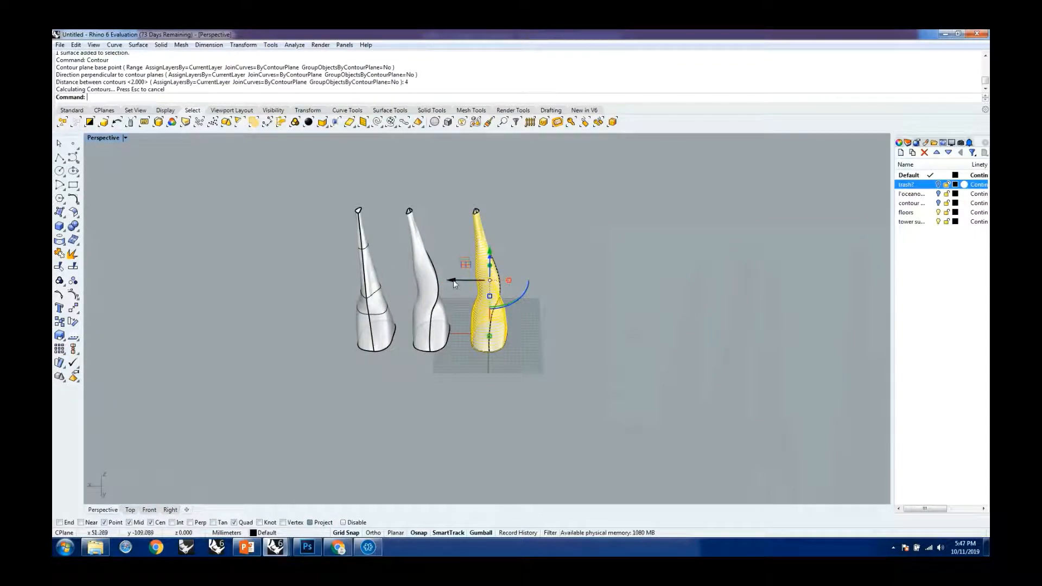
# Turn on the "contour curves" layer and assign the new contours to it
pyautogui.click(942, 205)
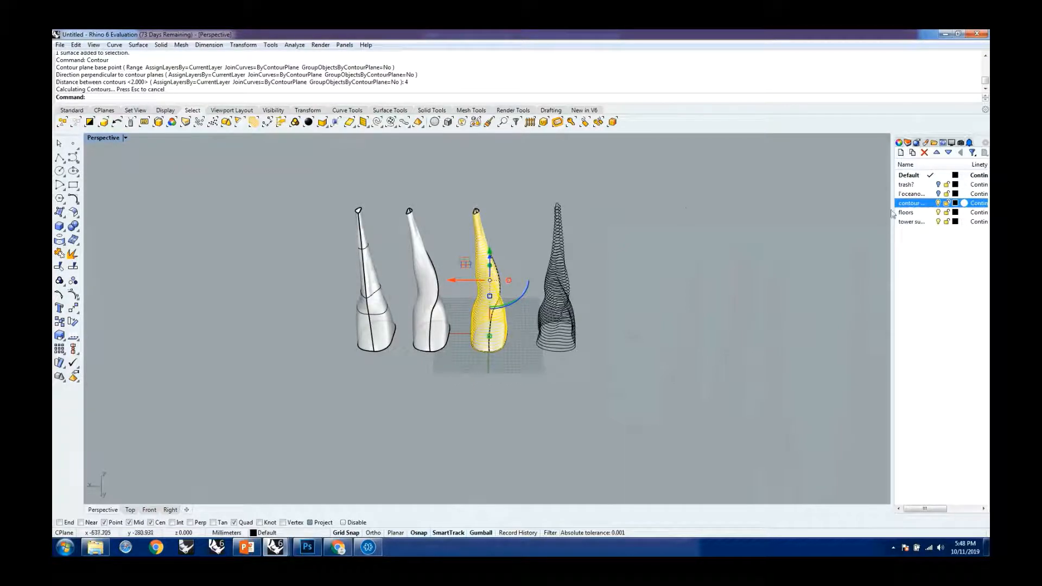
pyautogui.rightClick(923, 209)
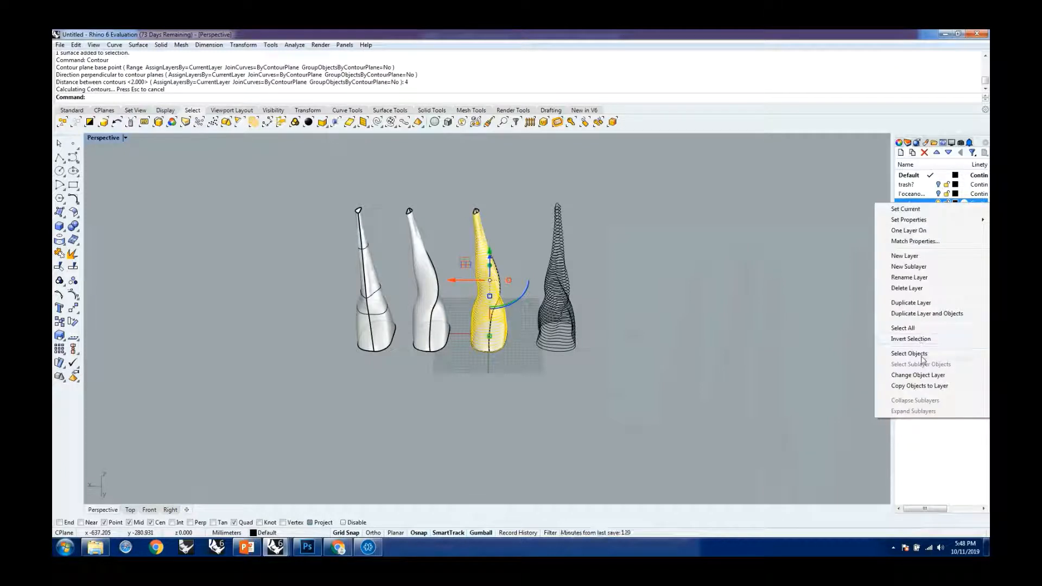
pyautogui.click(920, 375)
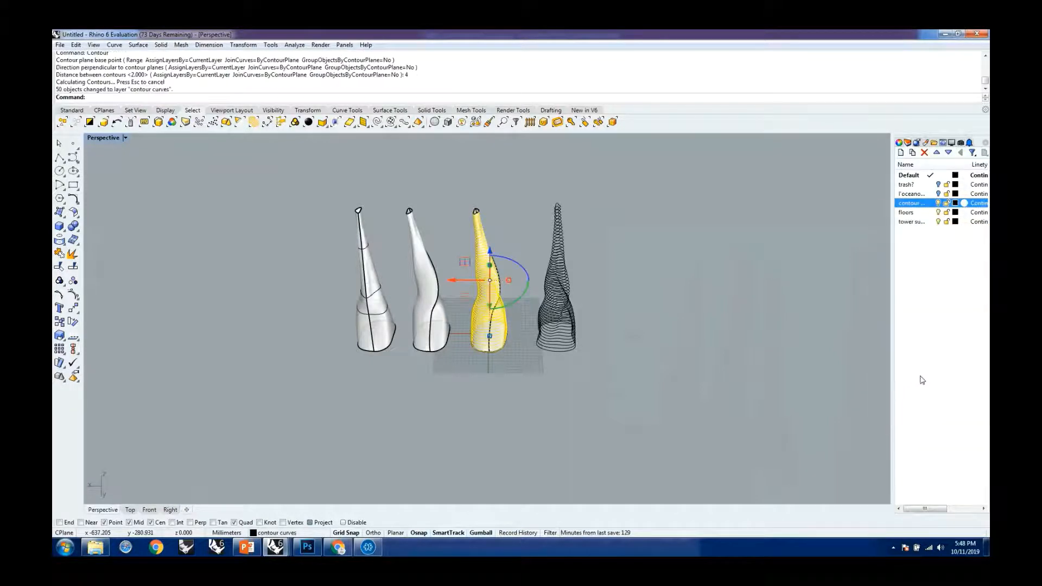
# Delete the old separate stack of contour curves beside the towers and check the "contour curves" layer by switching it off and on
pyautogui.click(546, 197)
pyautogui.moveTo(518, 172); pyautogui.dragTo(649, 409)
pyautogui.write('Hide')
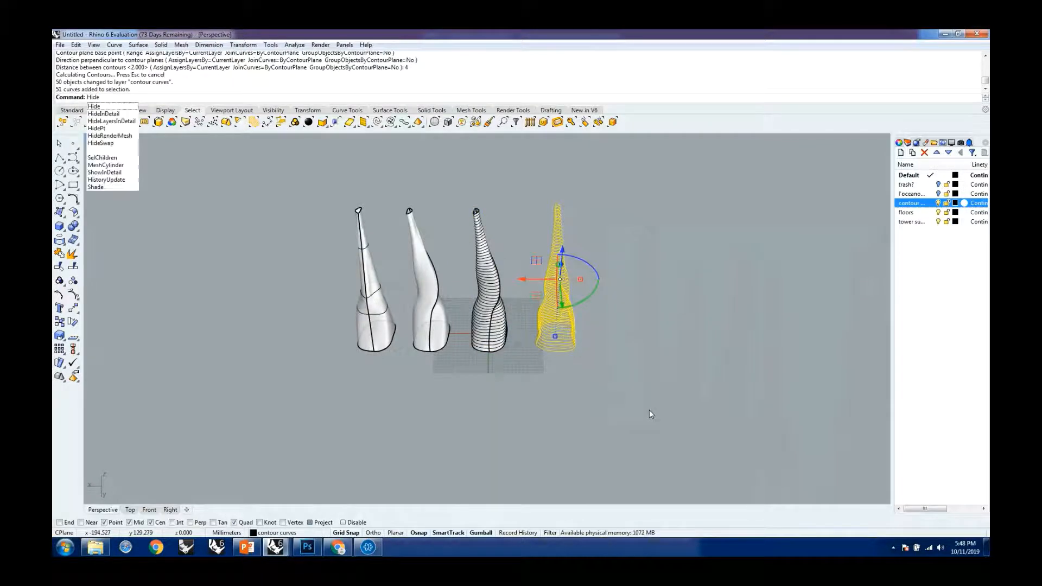
pyautogui.press('Return')
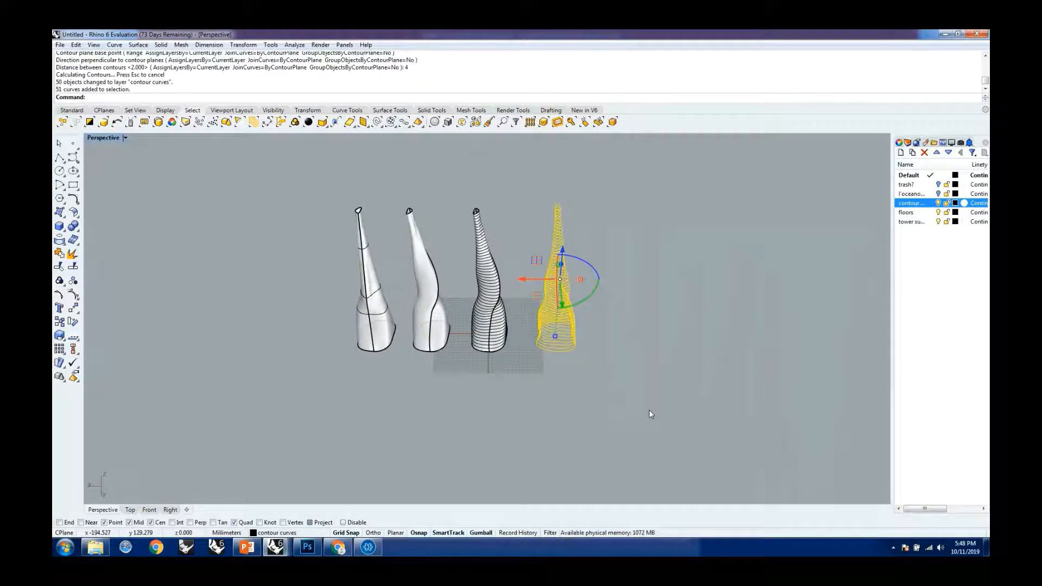
pyautogui.press('Delete')
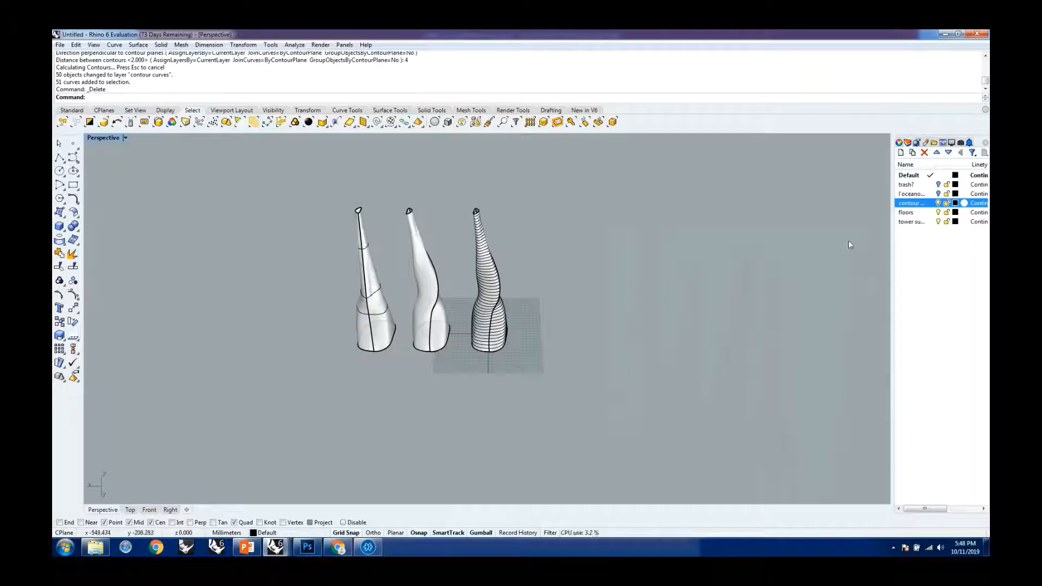
pyautogui.click(937, 203)
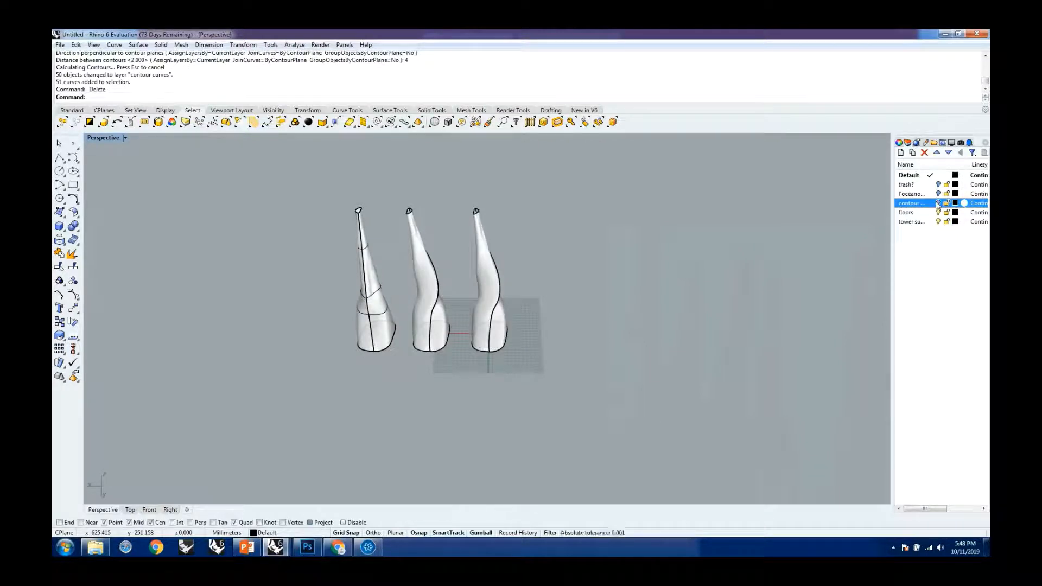
pyautogui.click(937, 203)
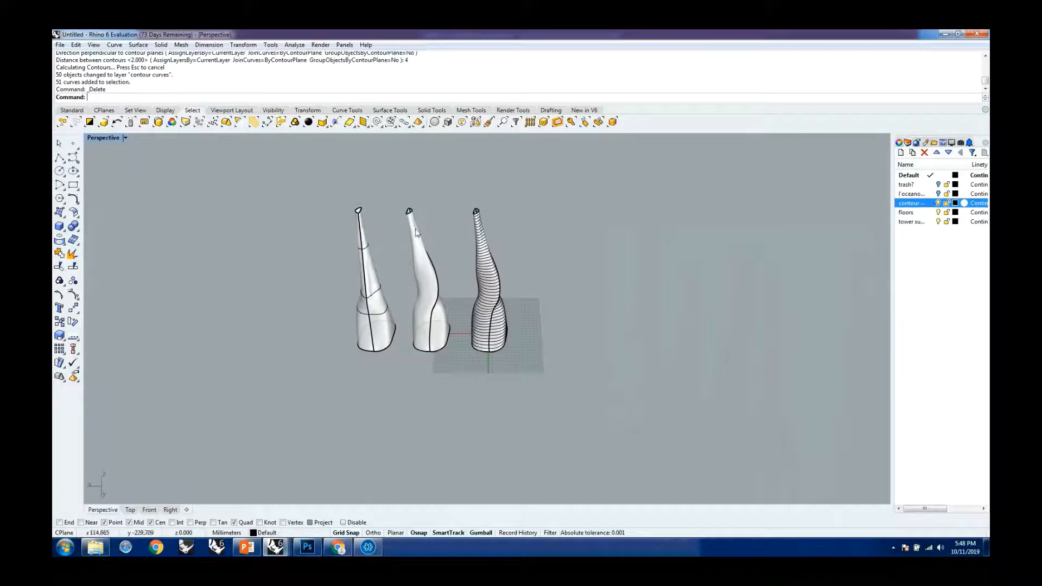
# Assign the surface of the contoured tower to the "tower surface" layer
pyautogui.scroll(8, 488, 204)
pyautogui.click(488, 204)
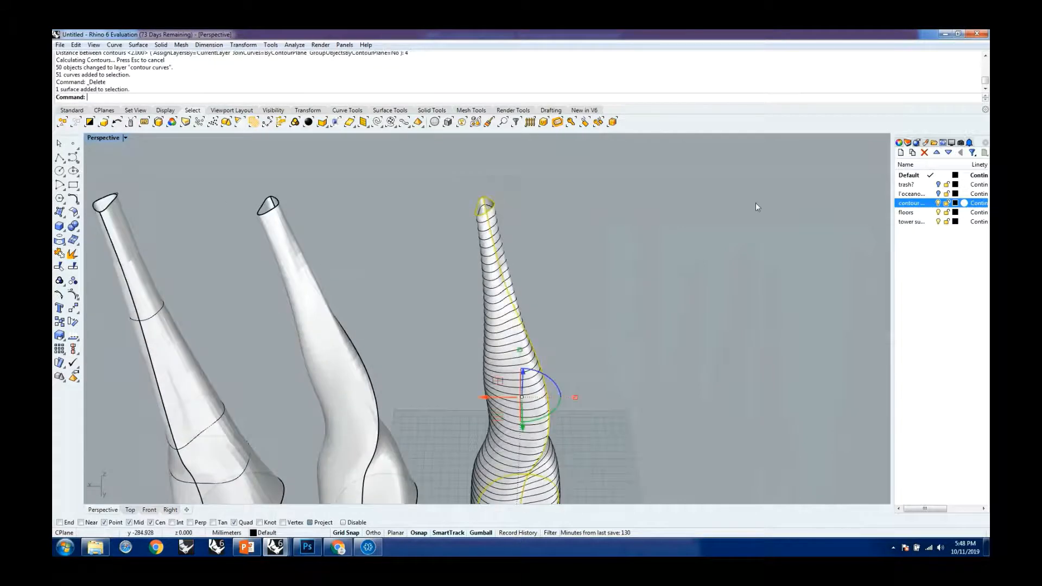
pyautogui.rightClick(912, 221)
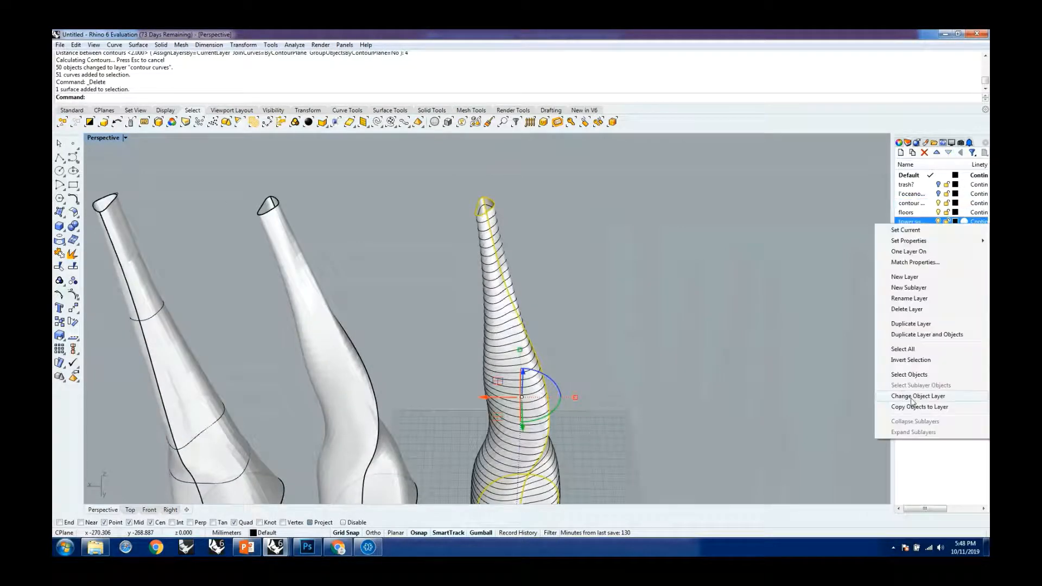
pyautogui.click(913, 400)
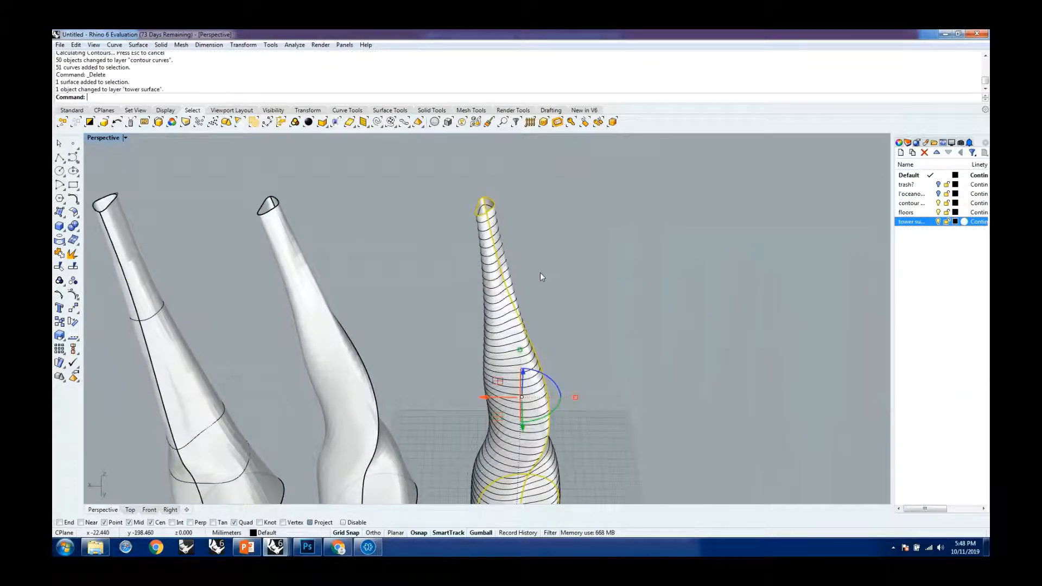
# Hide the "tower surface" layer and create planar surfaces from all the contour curves of the contoured tower with PlanarSrf
pyautogui.click(938, 221)
pyautogui.scroll(-3, 593, 233)
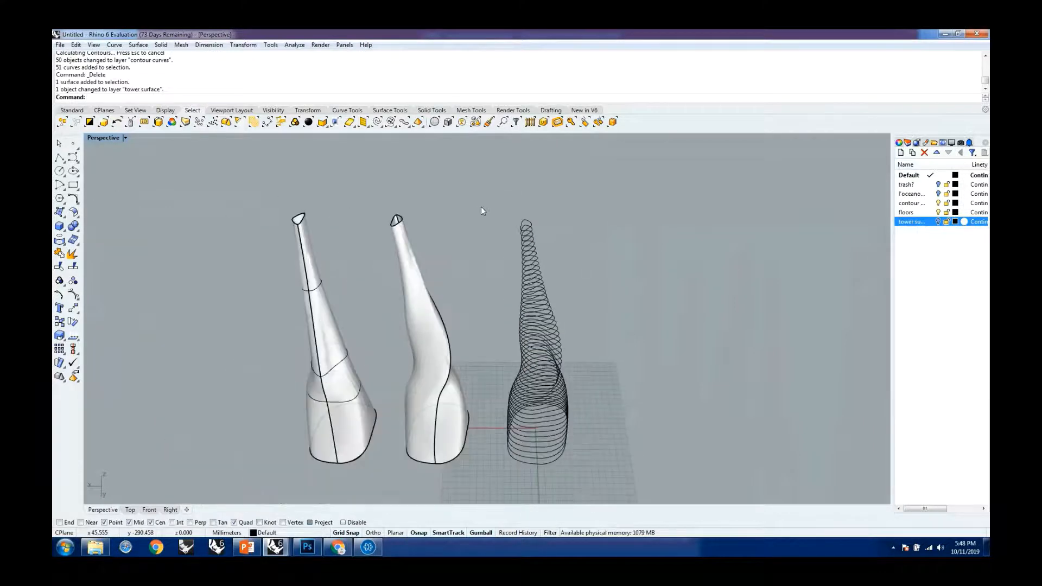
pyautogui.moveTo(481, 206); pyautogui.dragTo(643, 472)
pyautogui.write('PlanarSrf')
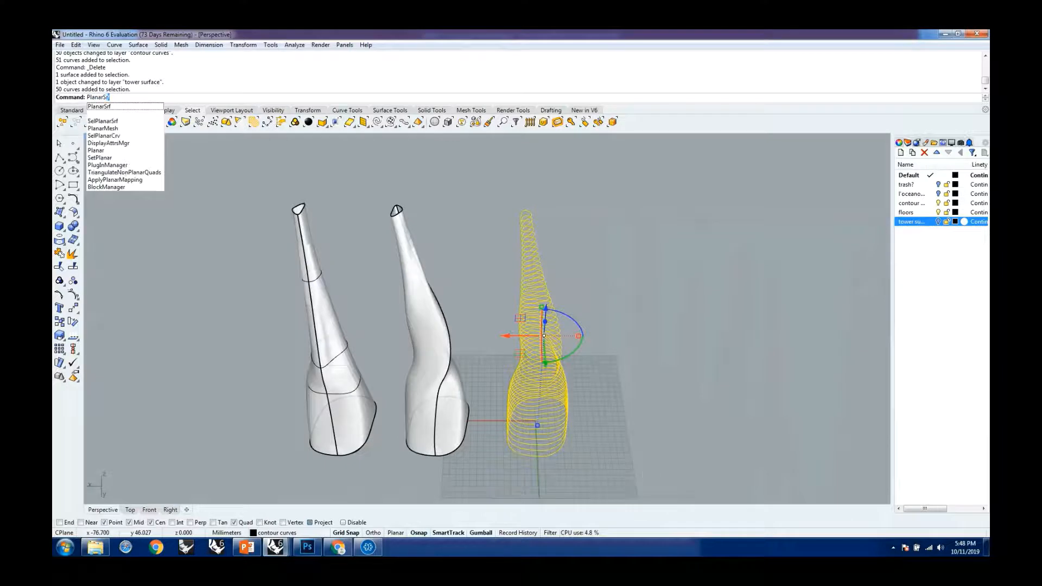
pyautogui.press('Return')
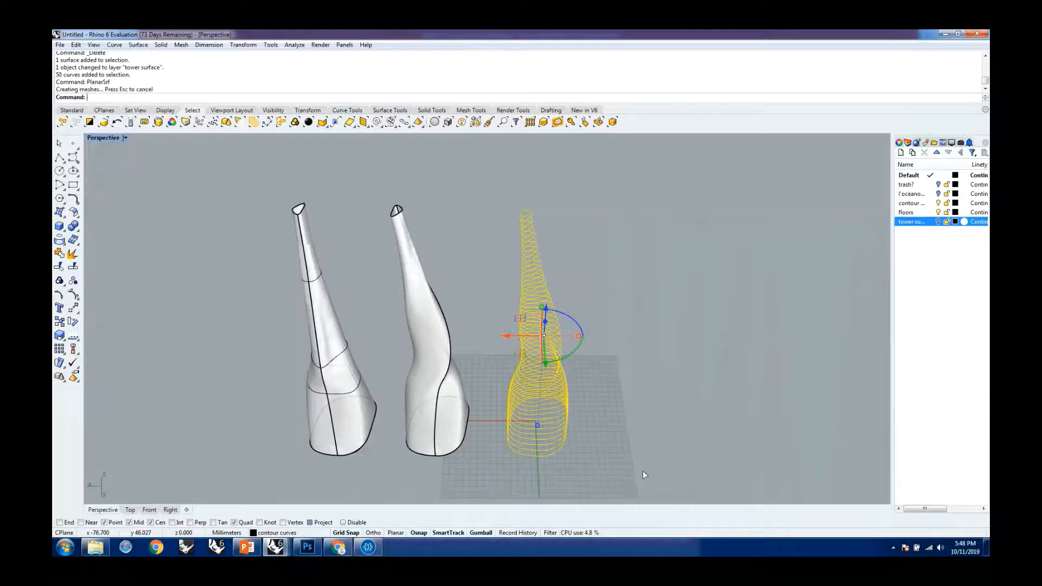
# Hide the "contour curves" layer and assign all the new planar surfaces to the "floors" layer
pyautogui.click(938, 203)
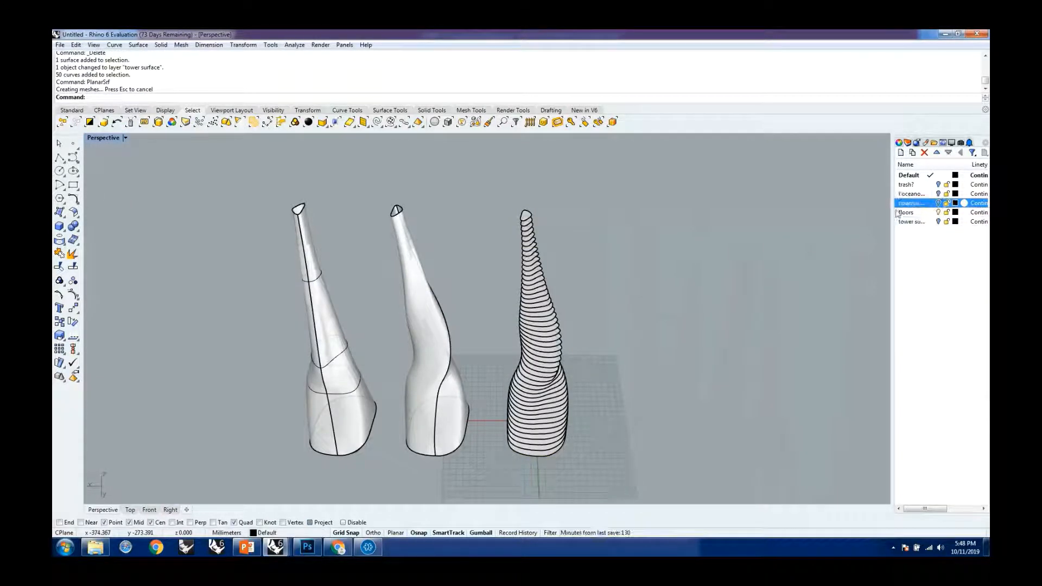
pyautogui.moveTo(482, 191); pyautogui.dragTo(660, 471)
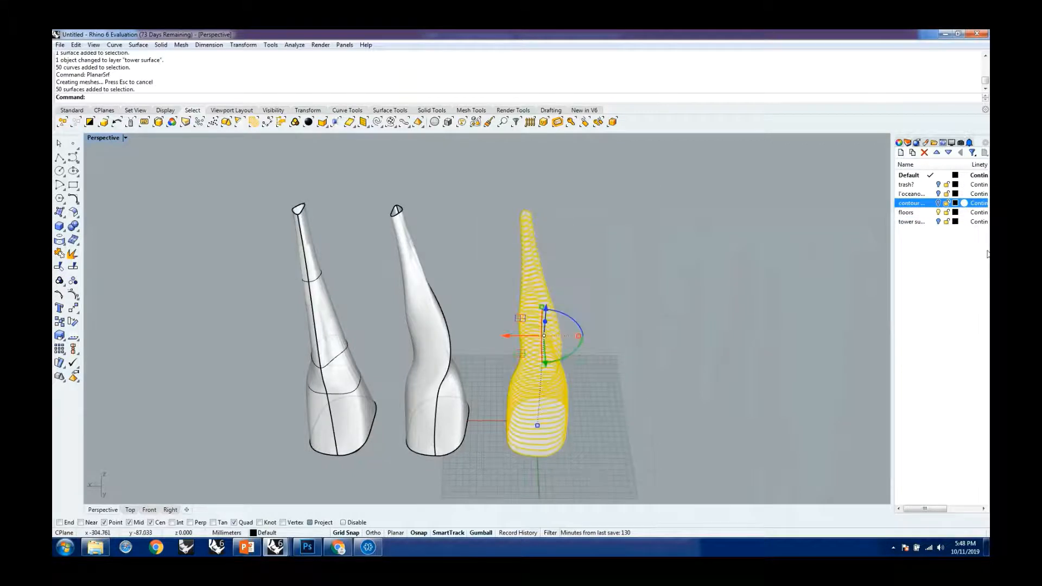
pyautogui.rightClick(919, 212)
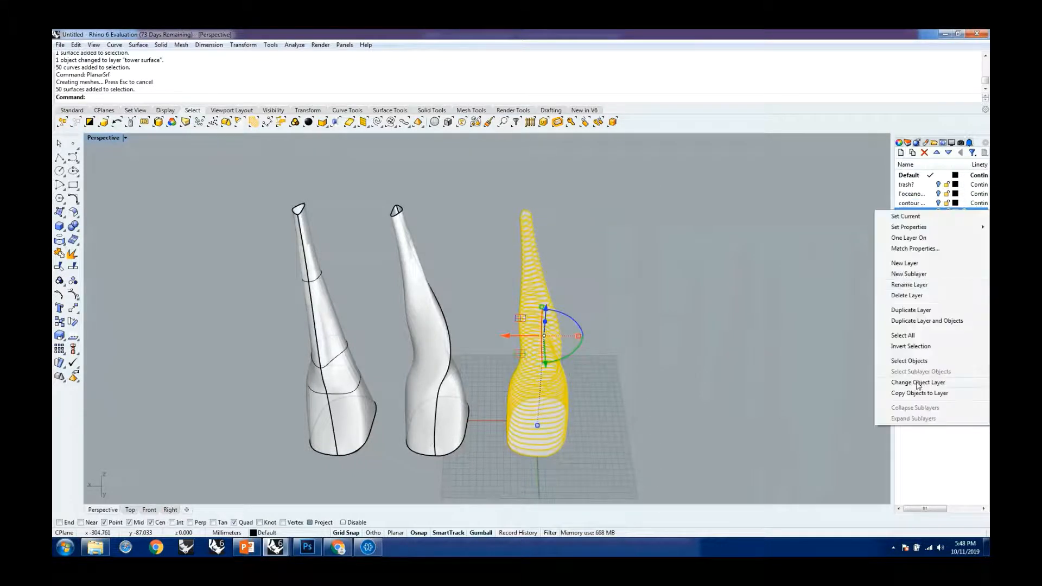
pyautogui.click(918, 382)
pyautogui.click(771, 370)
# Examine the stack of planar floor surfaces from its full height down to its base in the Perspective view
pyautogui.scroll(2, 577, 448)
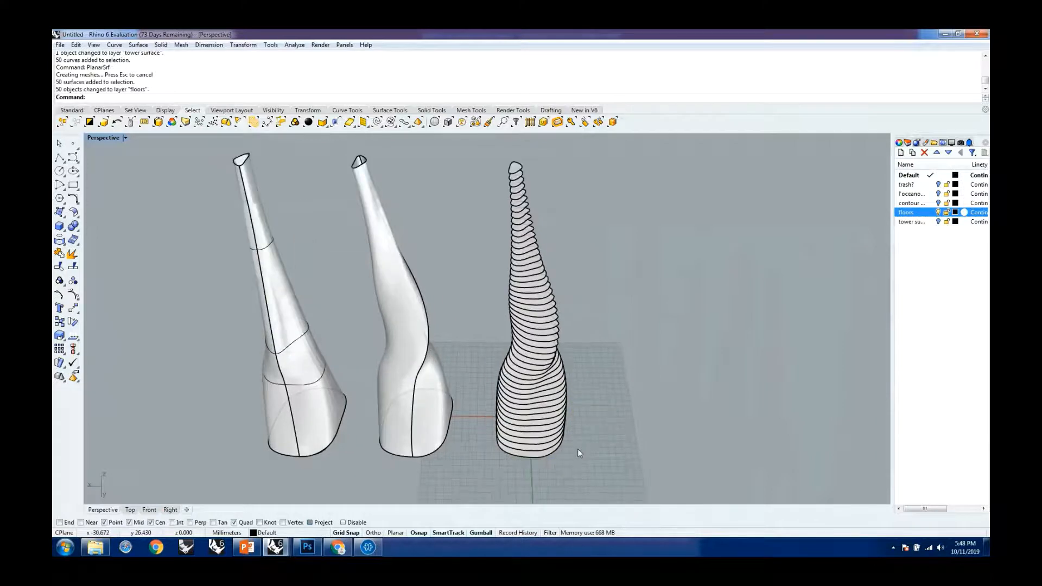
pyautogui.scroll(2, 577, 448)
pyautogui.scroll(-10, 575, 456)
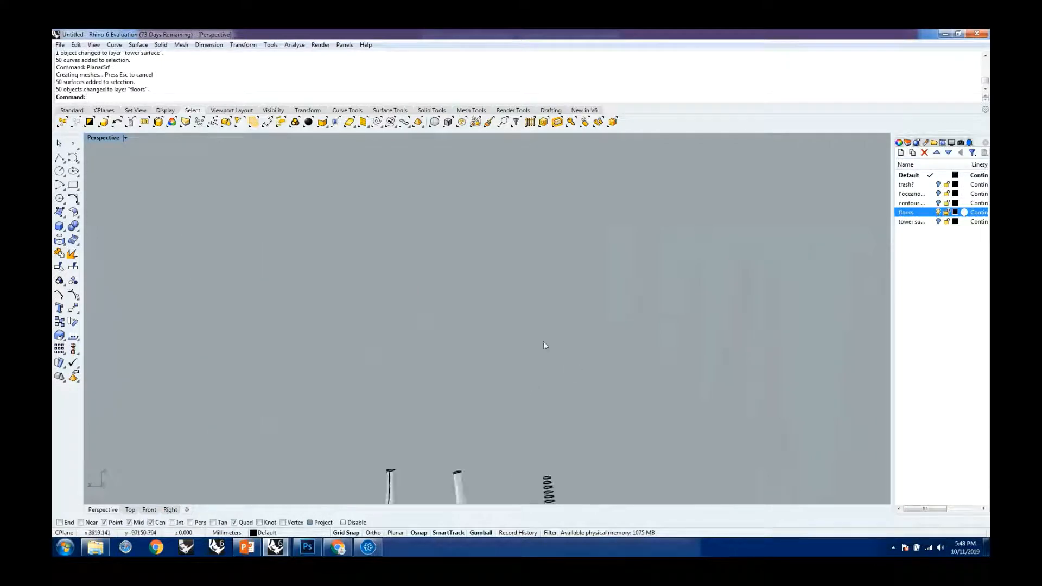
pyautogui.scroll(-12, 565, 308)
pyautogui.scroll(5, 562, 373)
pyautogui.scroll(12, 616, 373)
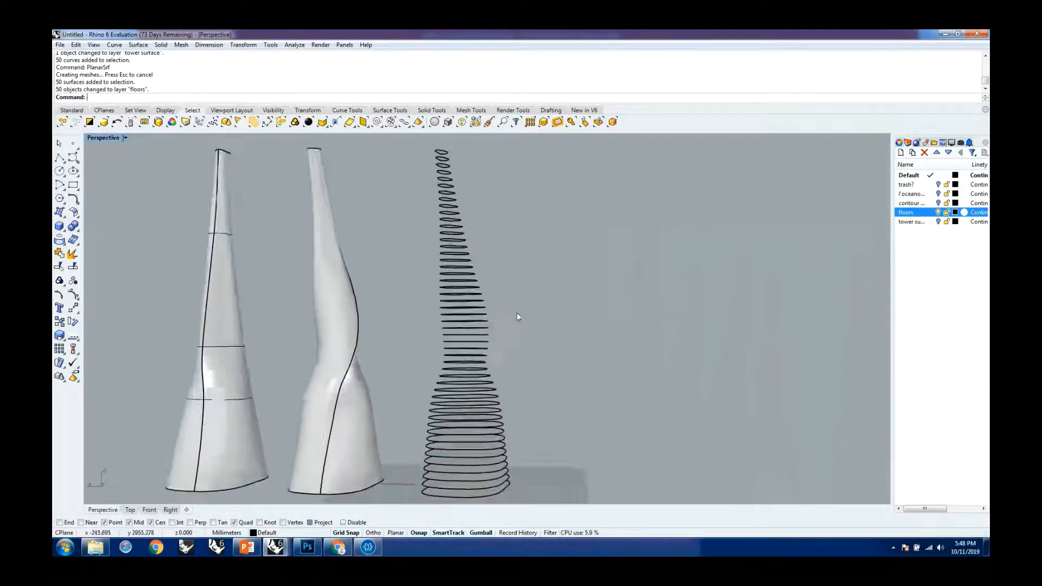
pyautogui.scroll(3, 516, 317)
pyautogui.scroll(-4, 478, 326)
pyautogui.scroll(7, 477, 337)
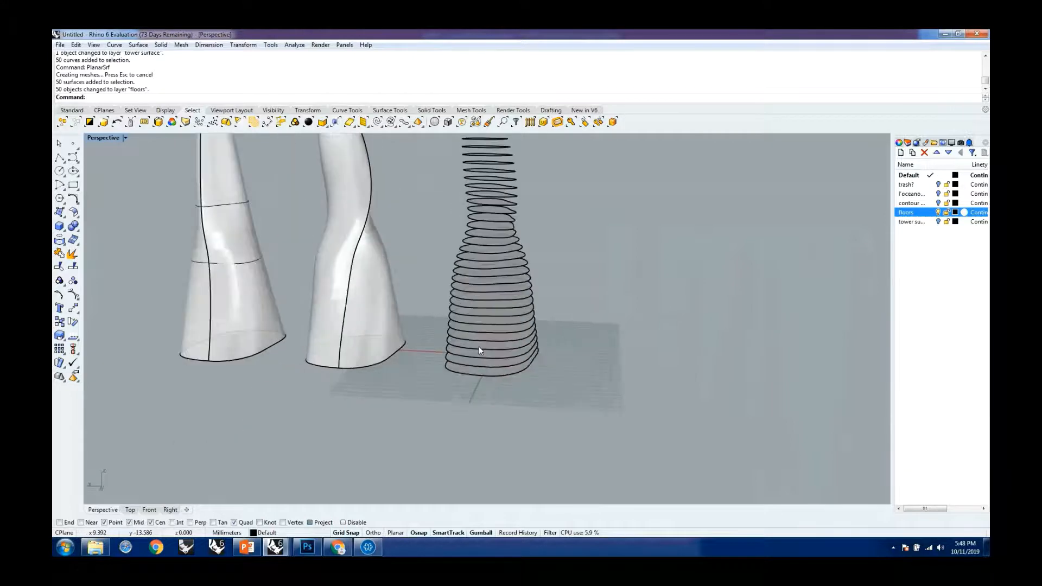
pyautogui.scroll(4, 472, 354)
pyautogui.click(451, 365)
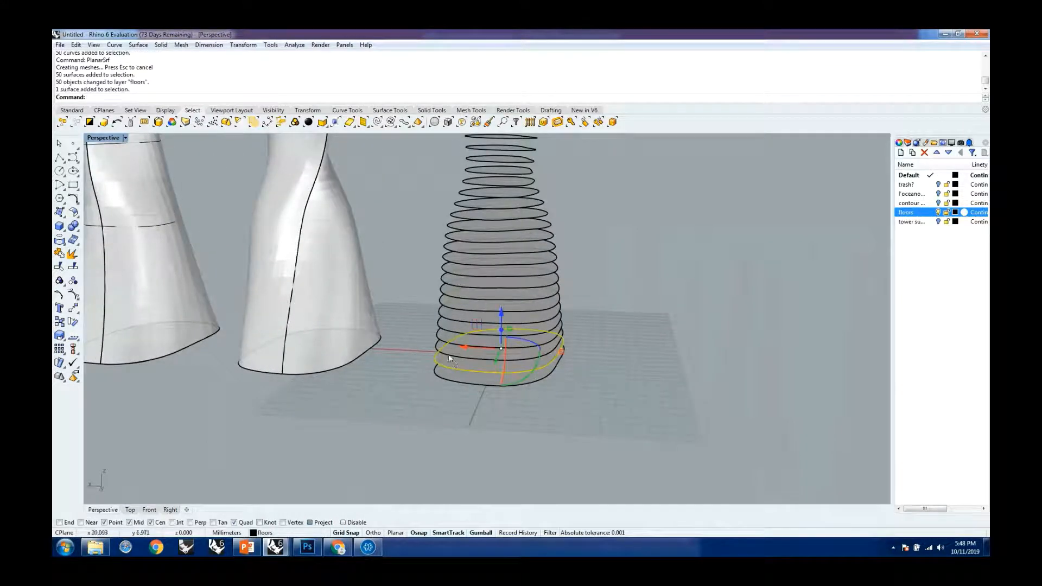
pyautogui.keyDown('shift'); pyautogui.click(447, 319); pyautogui.keyUp('shift')
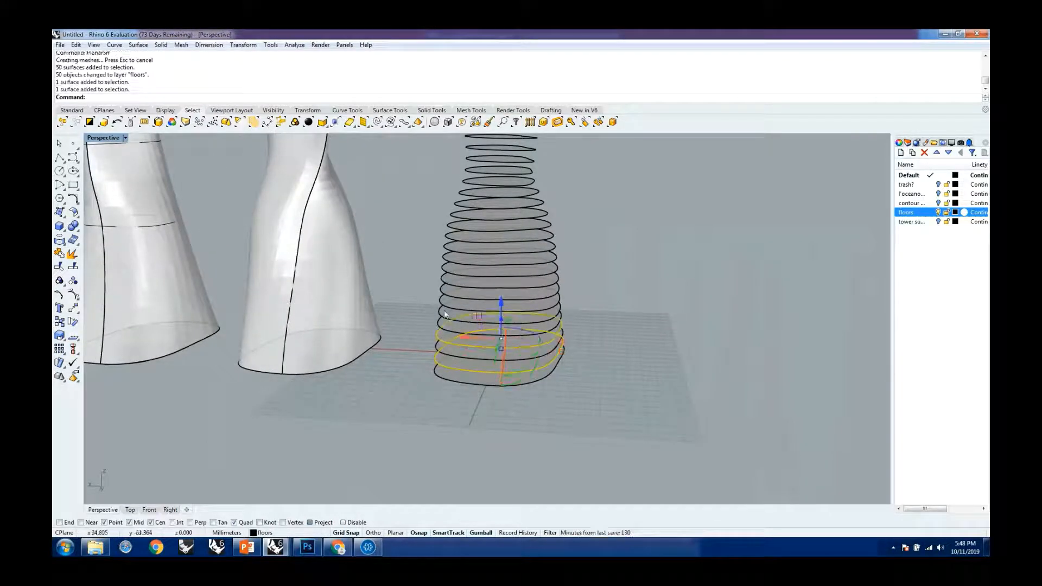
pyautogui.keyDown('shift'); pyautogui.click(442, 314); pyautogui.keyUp('shift')
pyautogui.press('Escape')
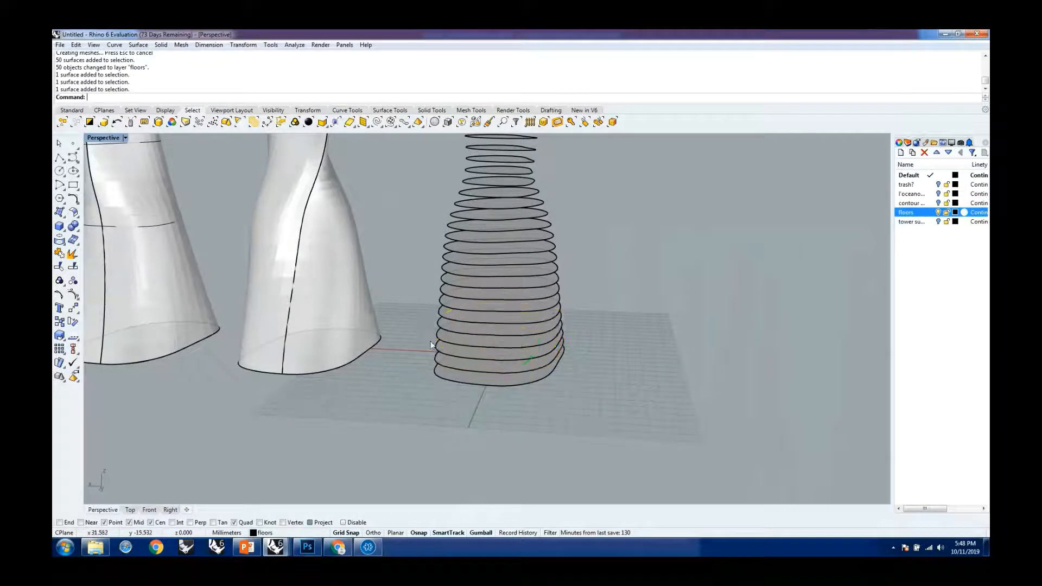
# Delete three alternate floor surfaces near the tower's base to make taller storeys there
pyautogui.scroll(1, 438, 356)
pyautogui.click(441, 347)
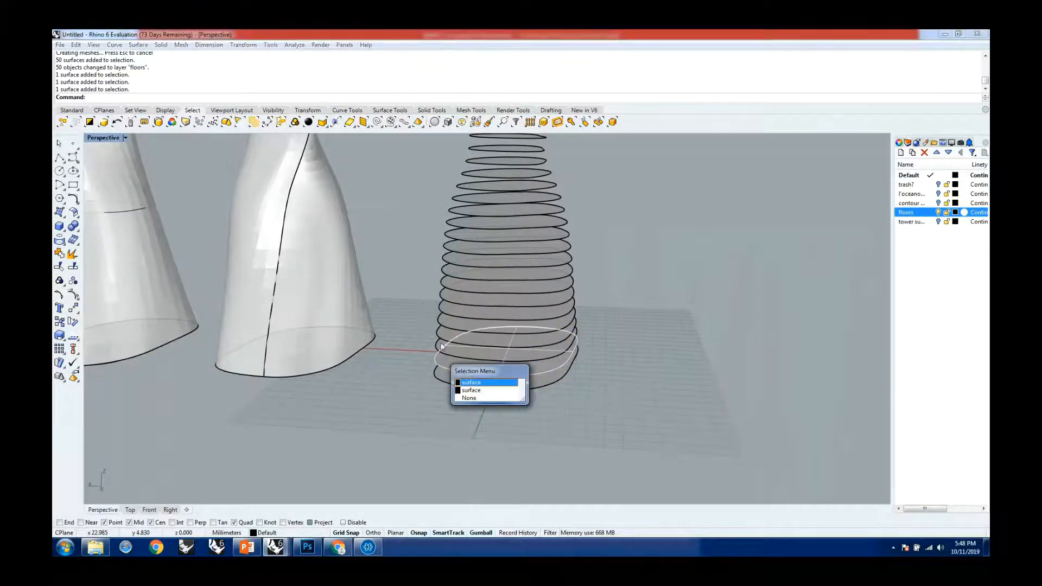
pyautogui.click(470, 383)
pyautogui.press('Delete')
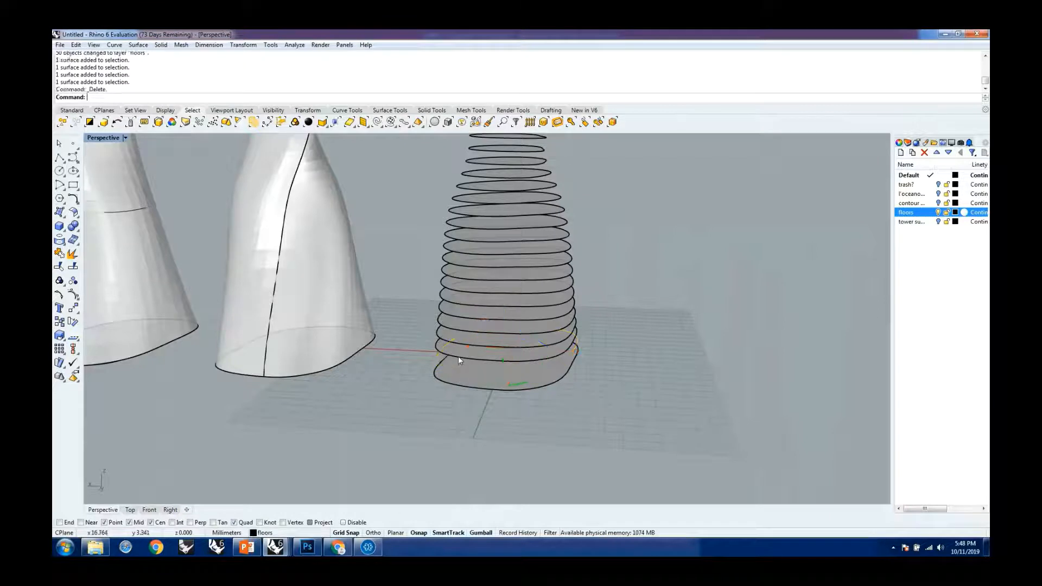
pyautogui.click(442, 332)
pyautogui.press('Delete')
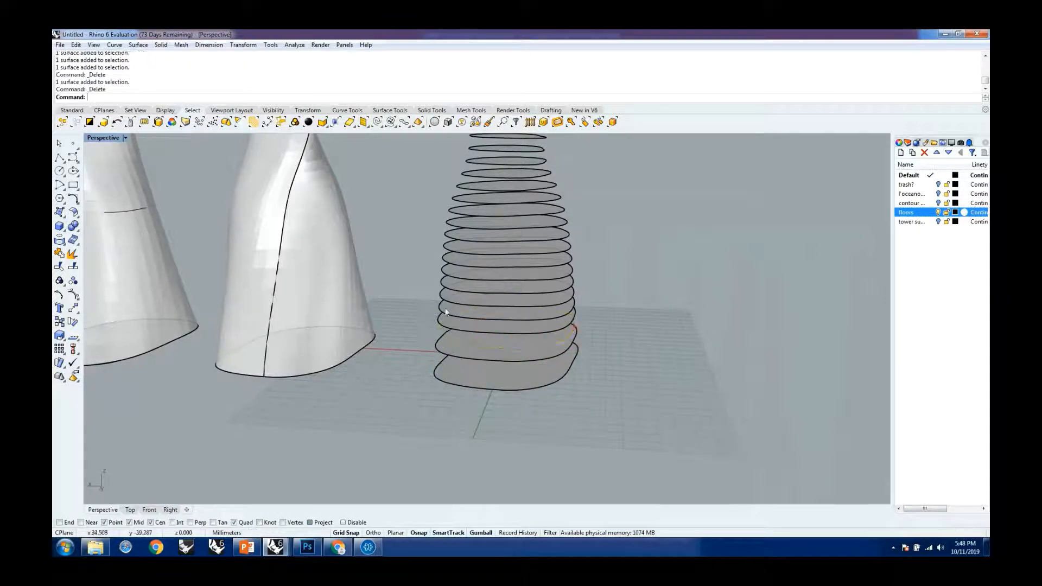
pyautogui.click(448, 309)
pyautogui.press('Delete')
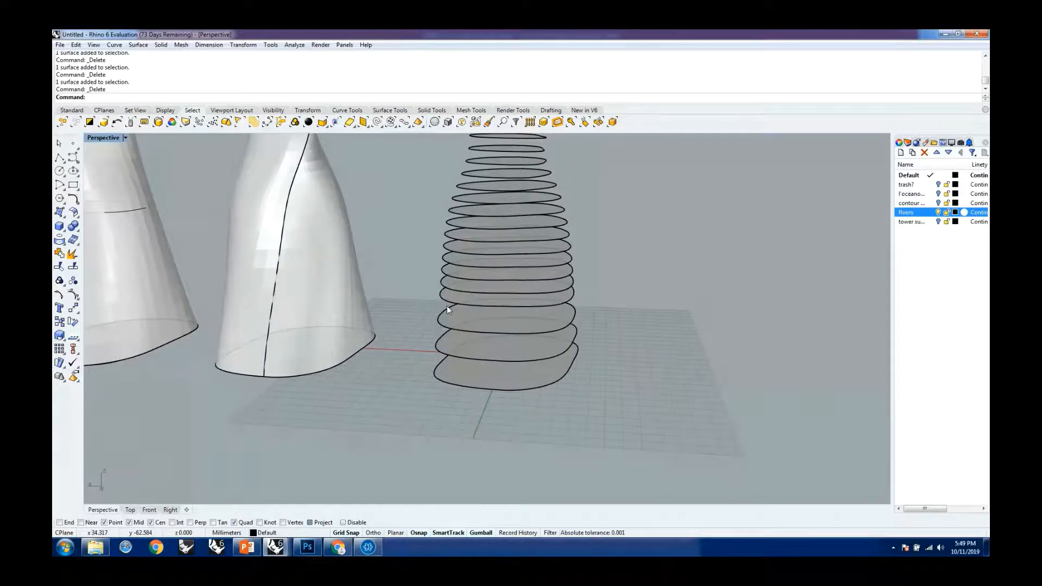
# Turn on the "tower surface" and "contour curves" layers and hide the "floors" layer, leaving nothing selected
pyautogui.moveTo(477, 336); pyautogui.dragTo(566, 316, button='right')
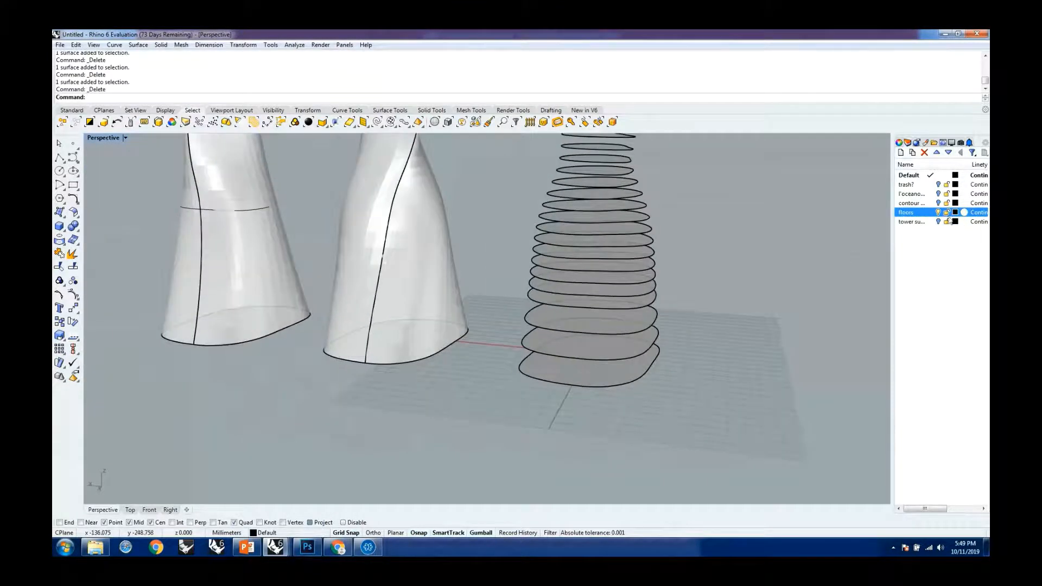
pyautogui.click(938, 222)
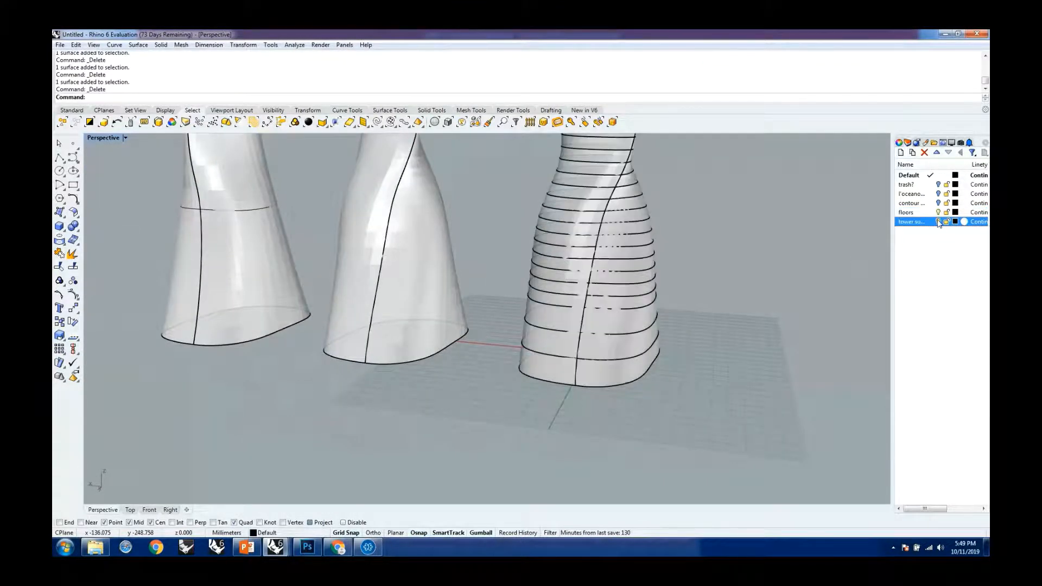
pyautogui.scroll(2, 540, 332)
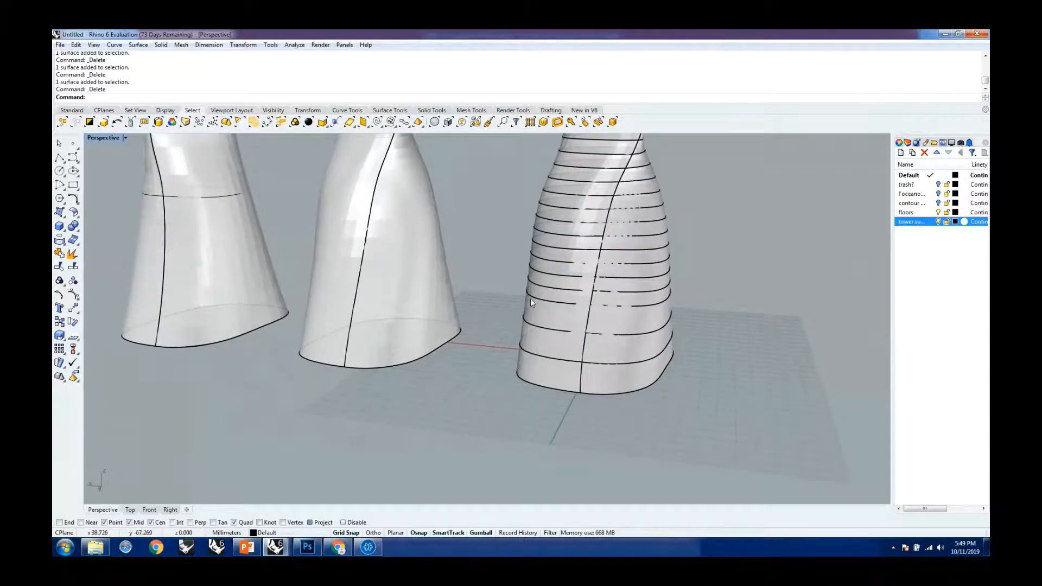
pyautogui.click(938, 203)
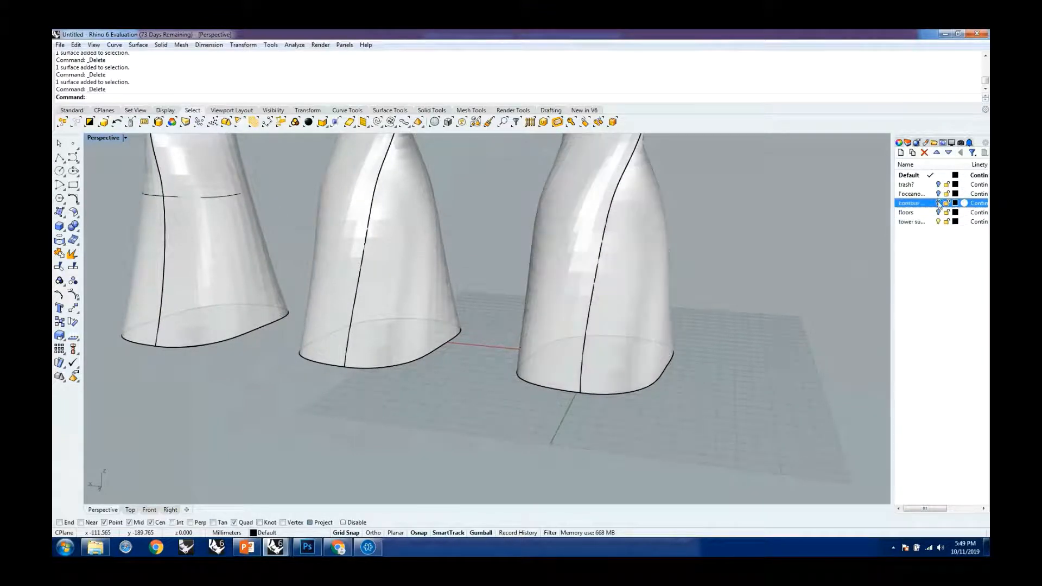
pyautogui.click(938, 203)
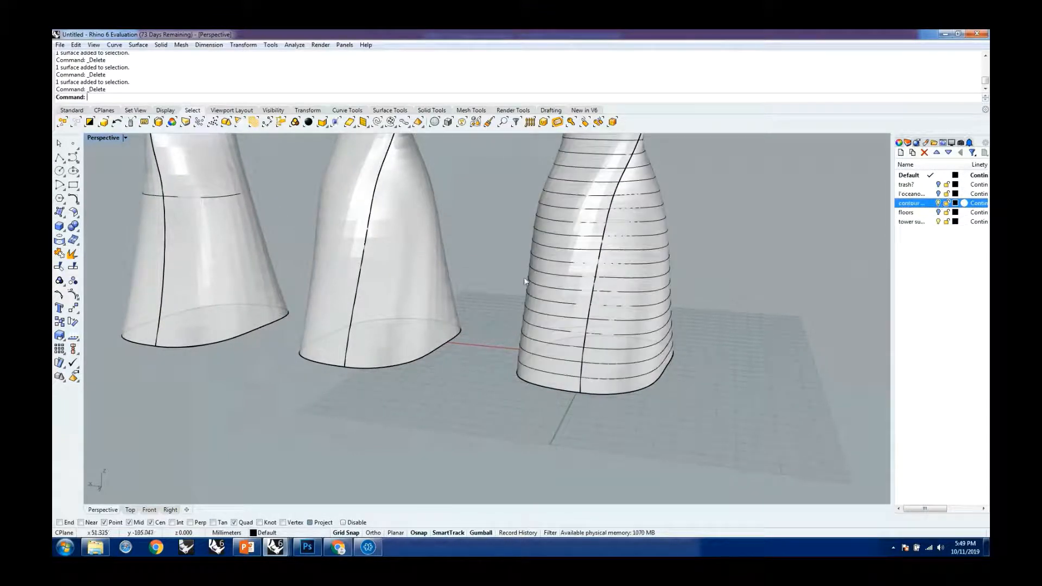
pyautogui.click(938, 212)
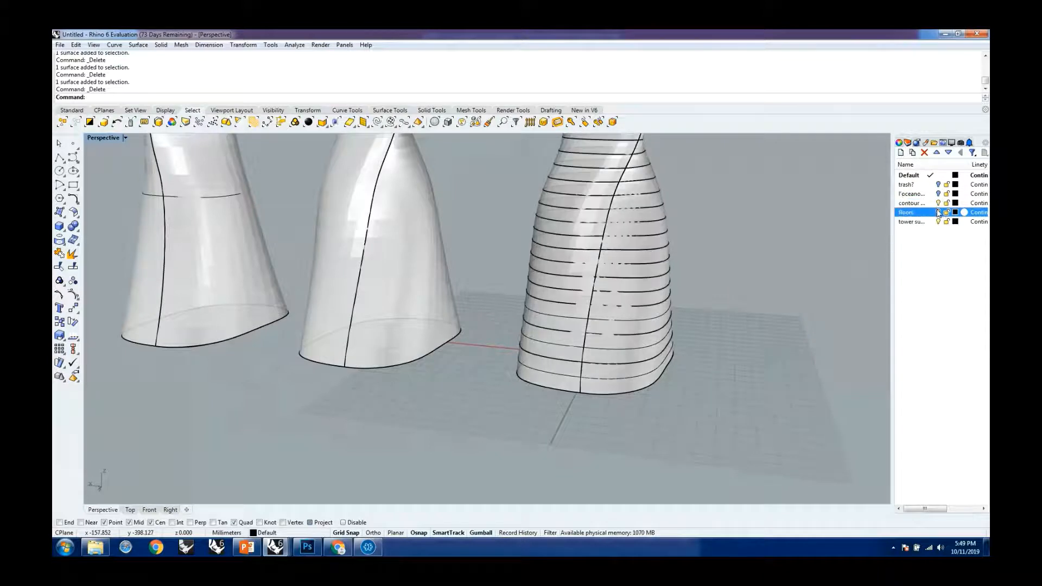
pyautogui.click(543, 300)
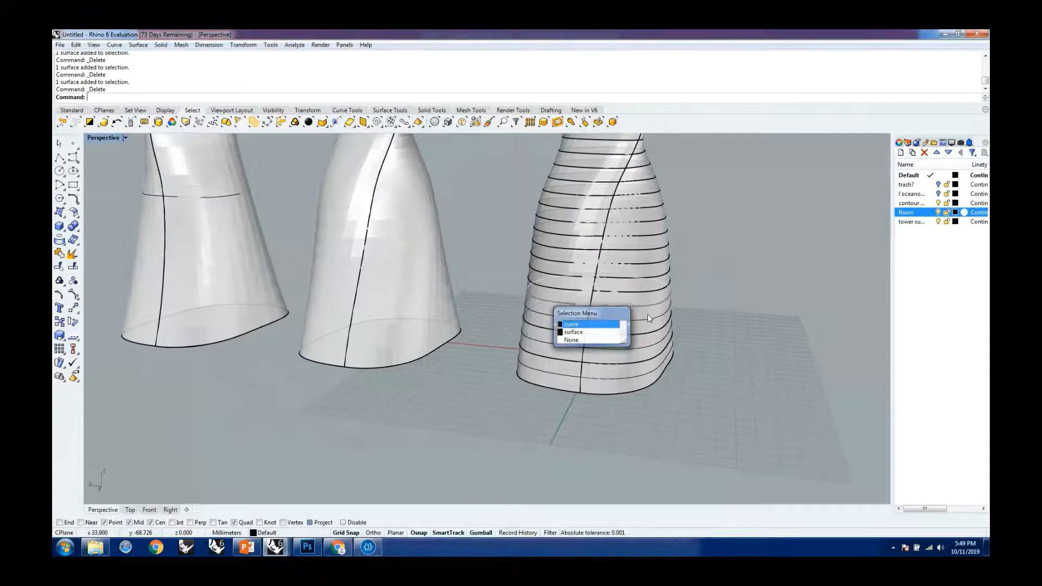
pyautogui.press('Return')
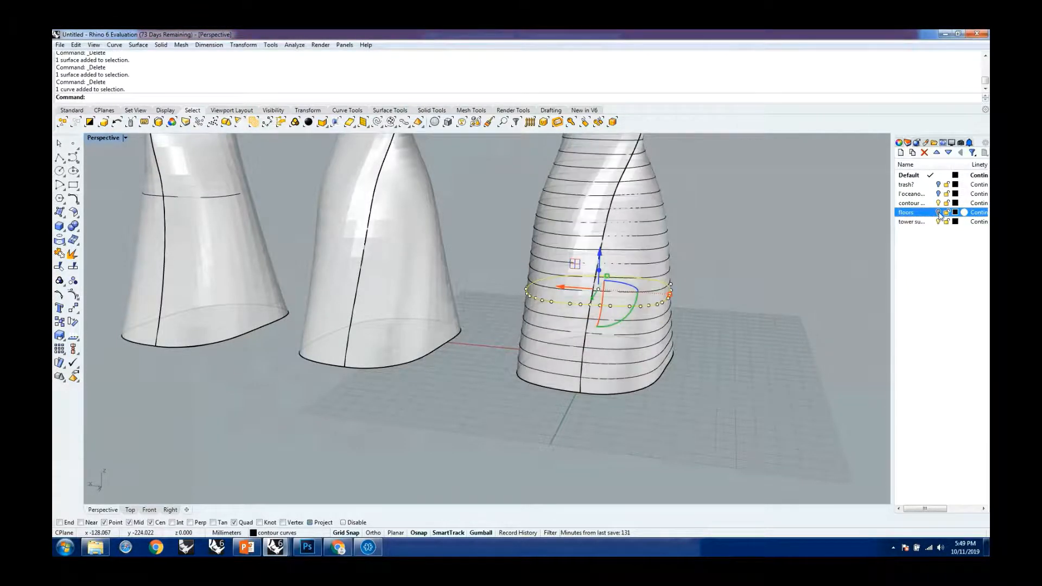
pyautogui.click(716, 232)
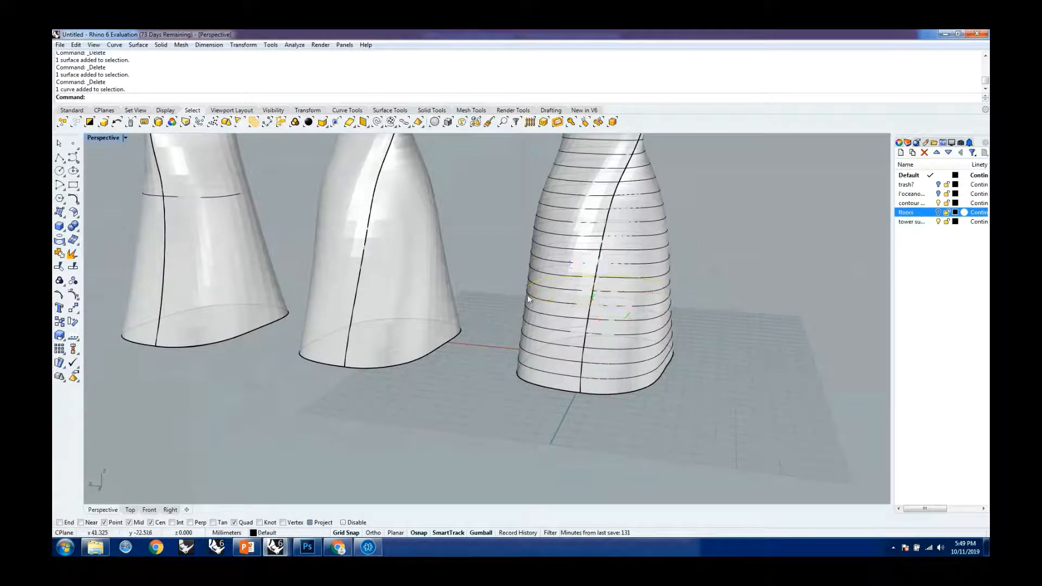
pyautogui.write('split')
pyautogui.press('Return')
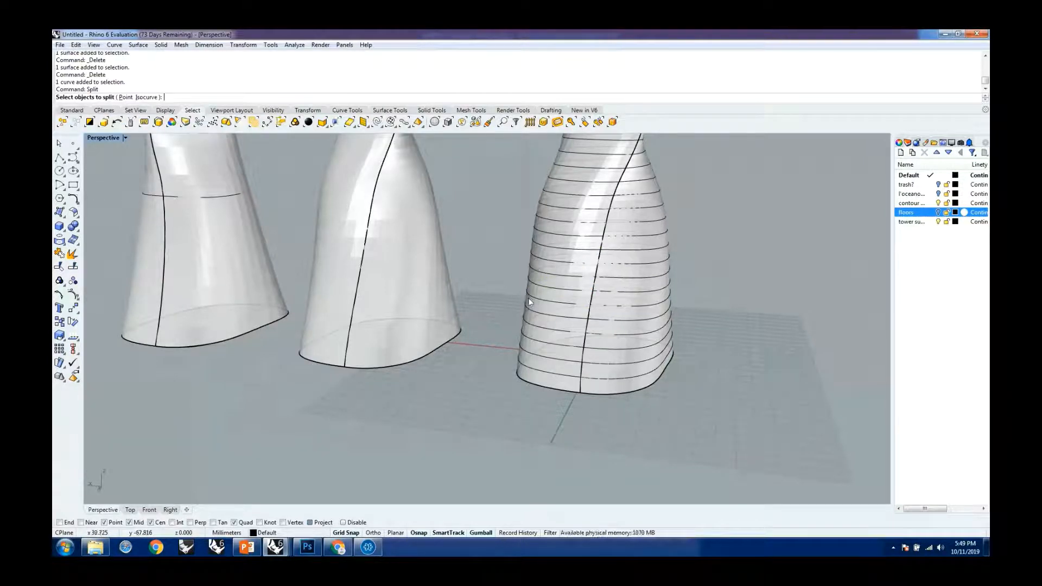
pyautogui.click(532, 305)
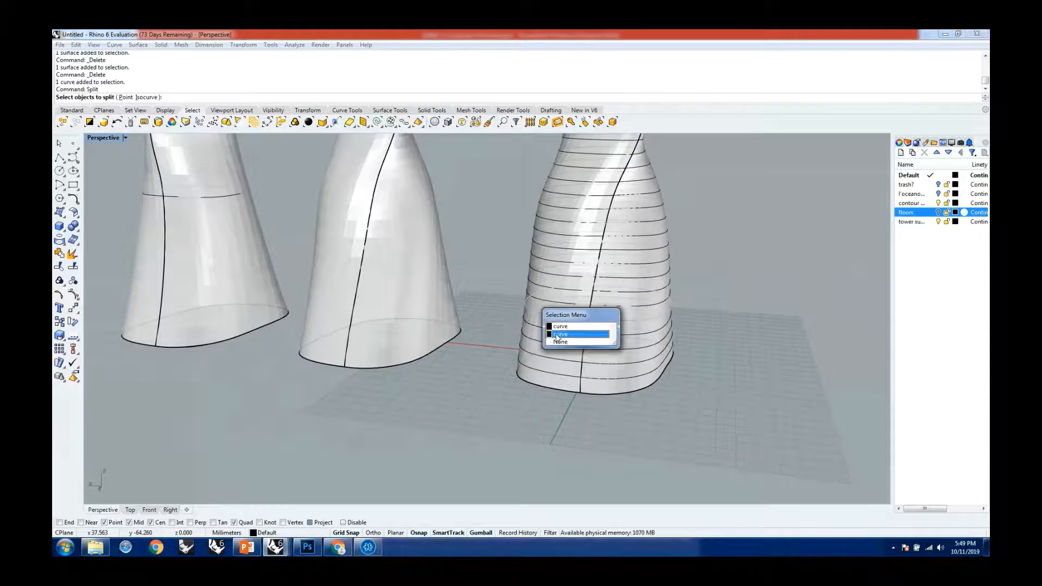
pyautogui.click(561, 341)
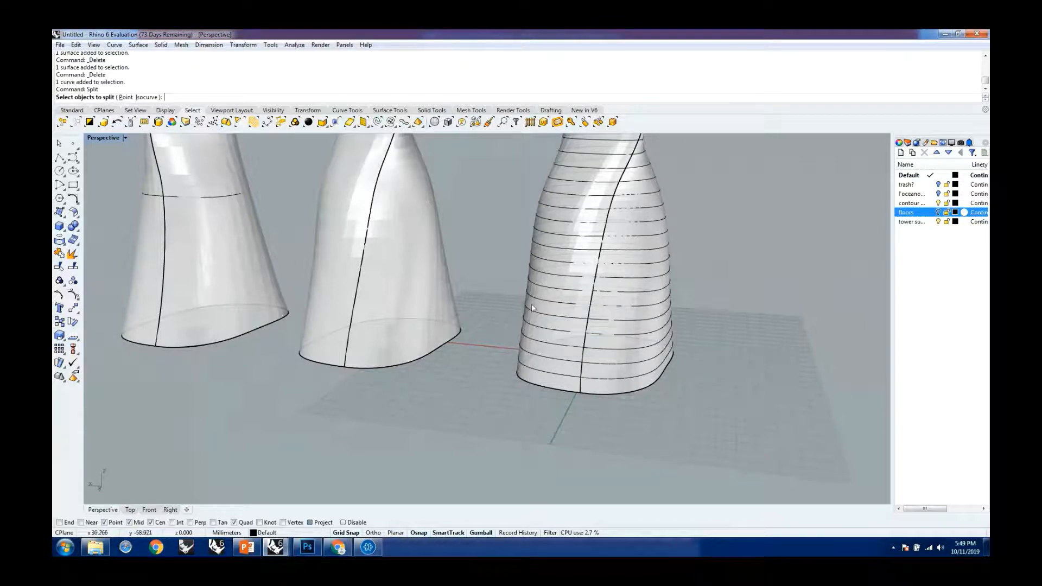
pyautogui.click(531, 307)
pyautogui.press('Escape')
# Split the contoured tower's surface, using a single contour curve in its lower part as the cutting object
pyautogui.scroll(6, 531, 308)
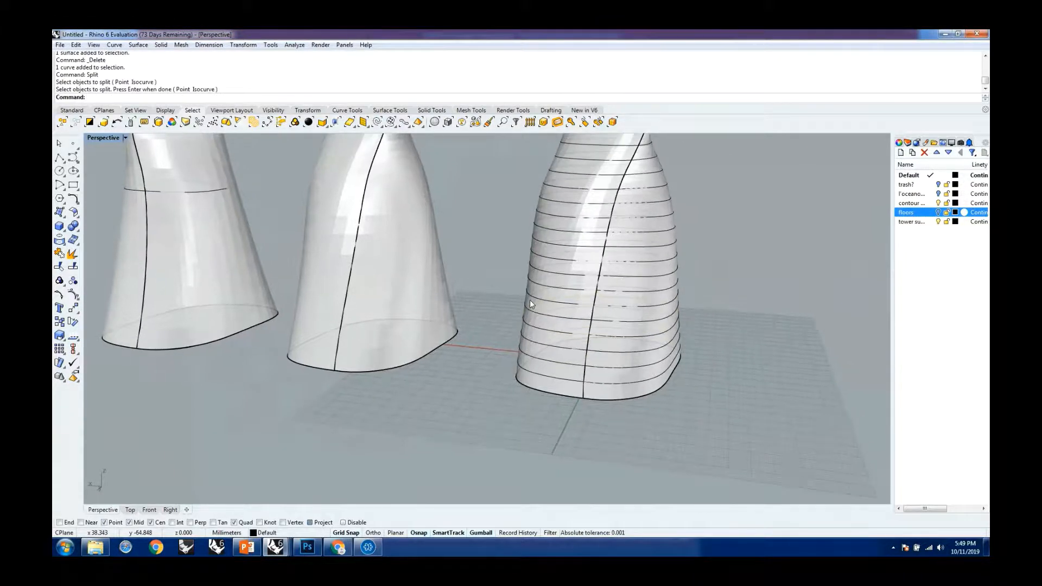
pyautogui.press('Return')
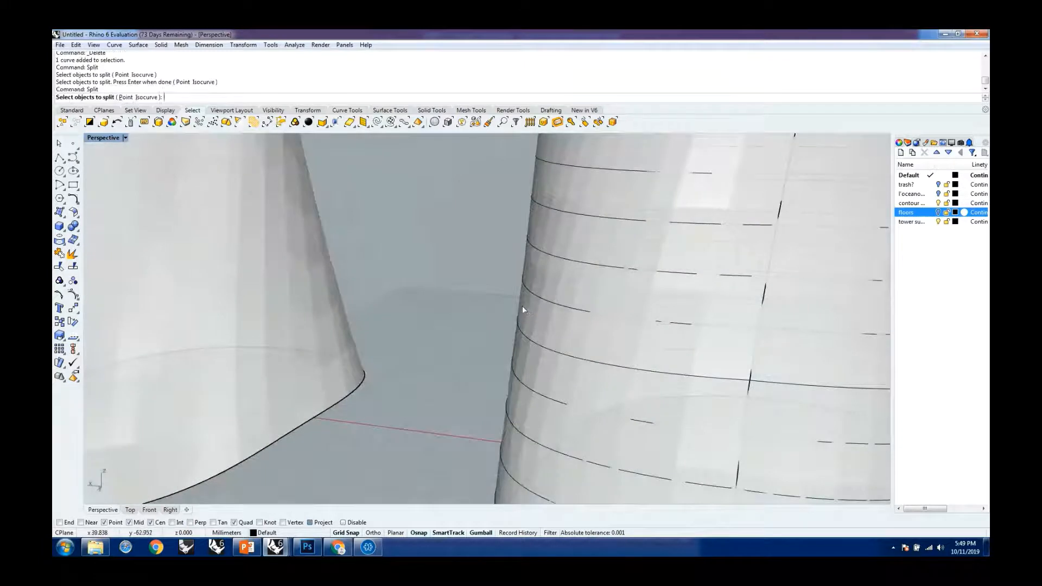
pyautogui.click(521, 299)
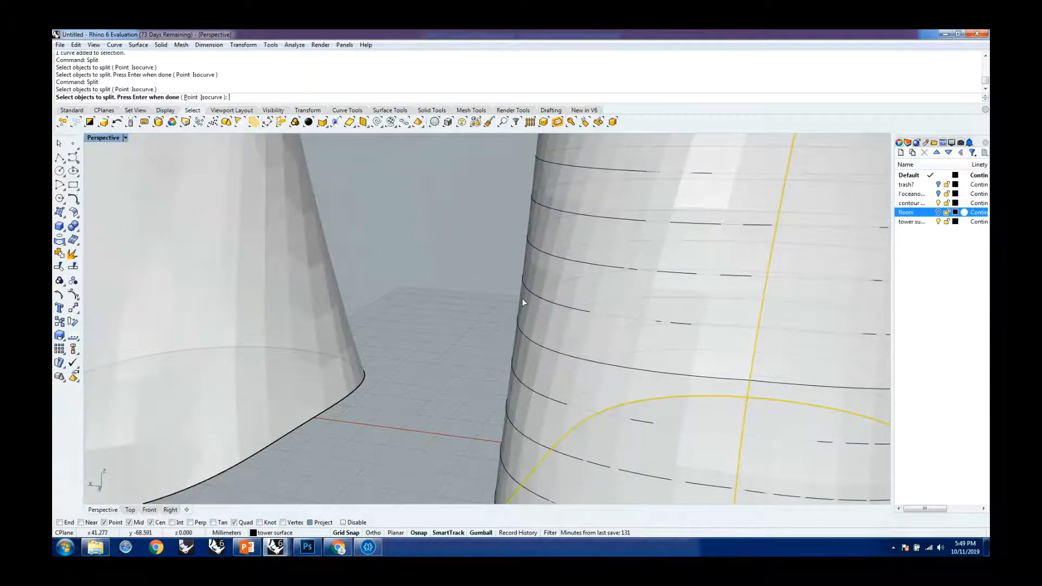
pyautogui.press('Return')
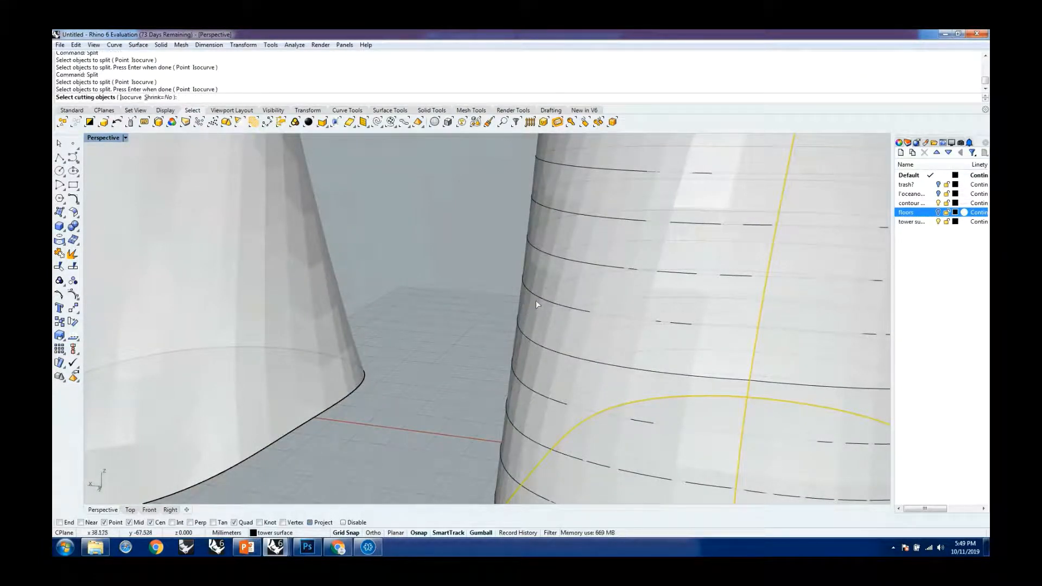
pyautogui.click(535, 300)
pyautogui.scroll(-5, 545, 300)
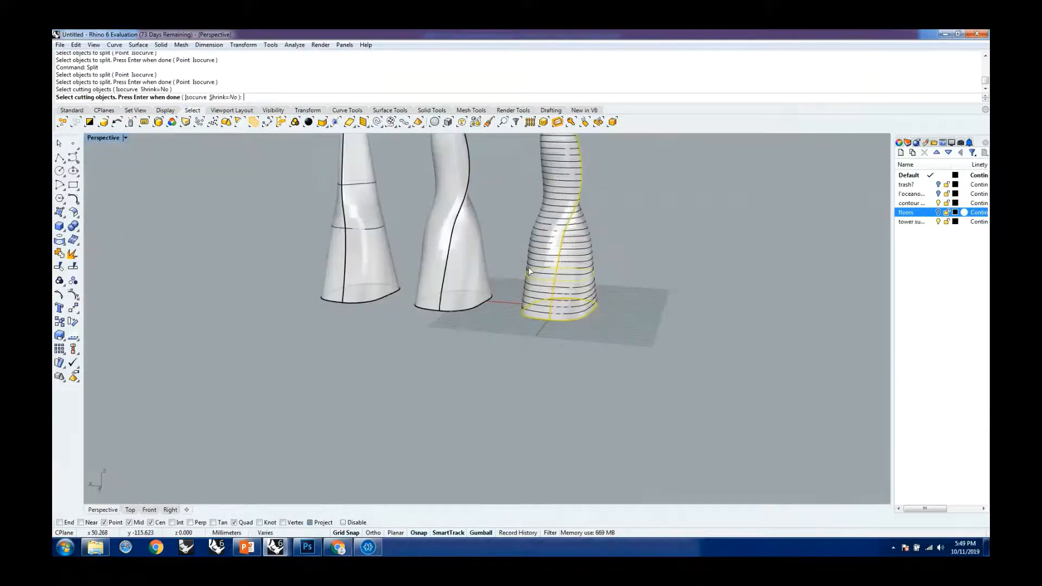
pyautogui.press('Return')
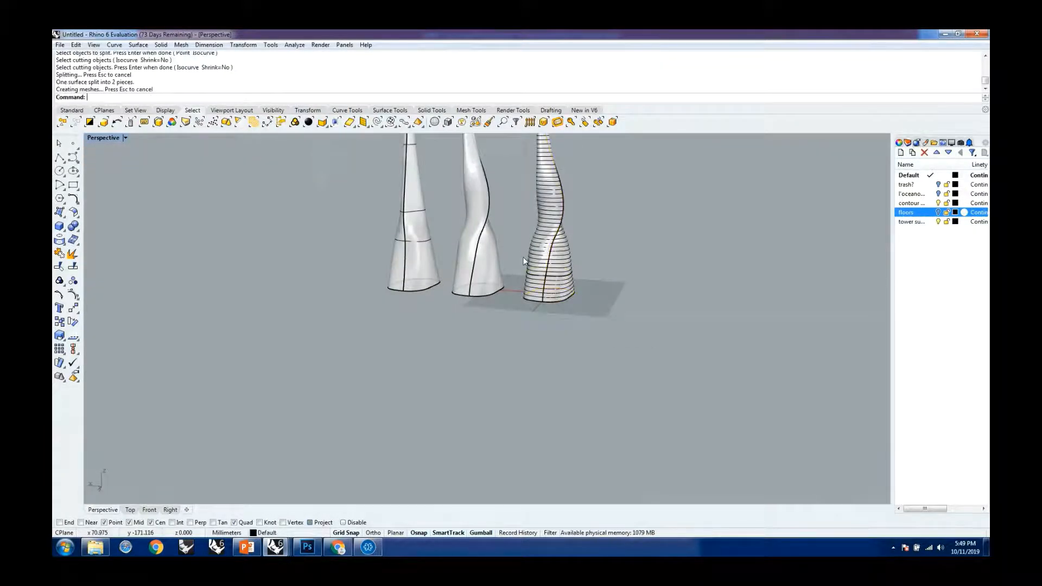
# Hide the "contour curves" layer and keep the "floors" layer hidden
pyautogui.scroll(4, 525, 262)
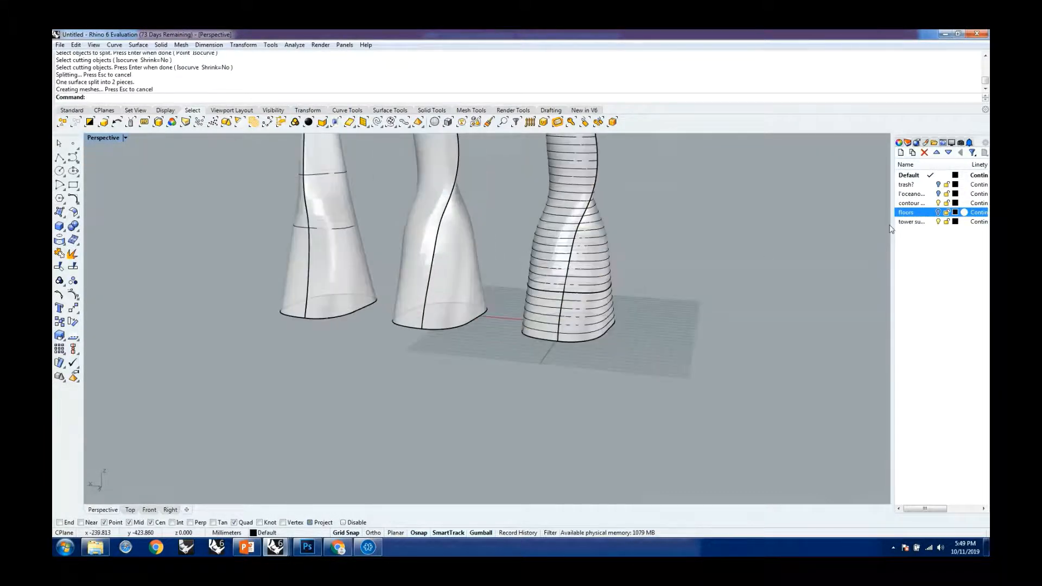
pyautogui.click(939, 212)
pyautogui.click(938, 203)
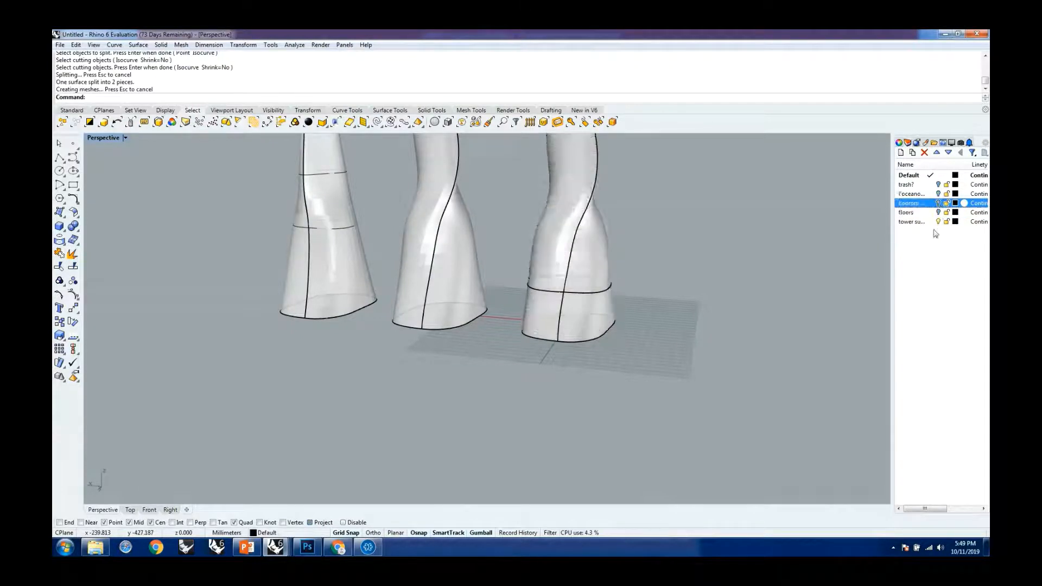
# Move the split-off base piece of the tower by -100 mm along the X axis and leave it deselected
pyautogui.click(579, 325)
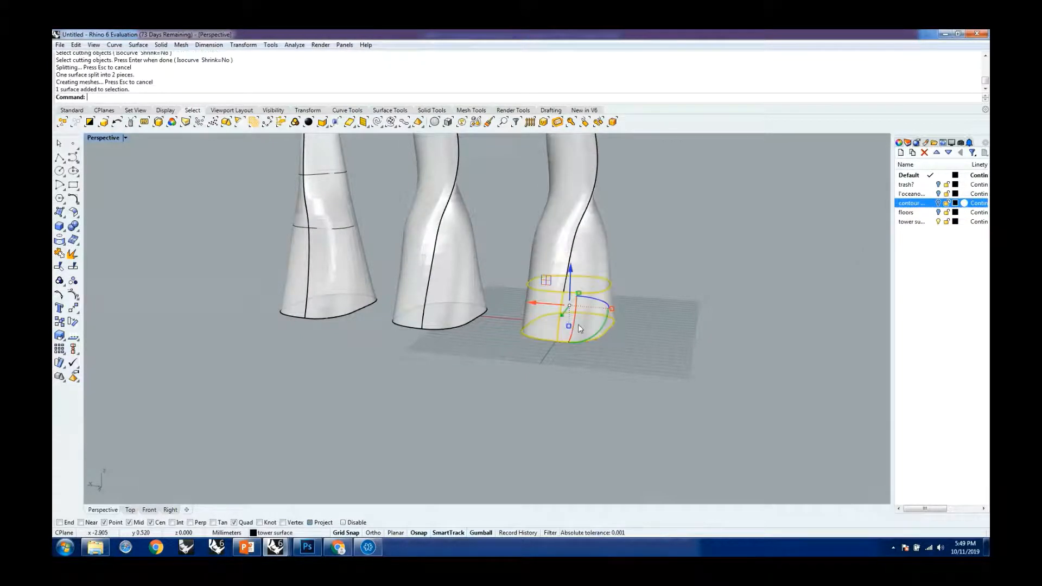
pyautogui.click(534, 303)
pyautogui.click(536, 303)
pyautogui.click(533, 303)
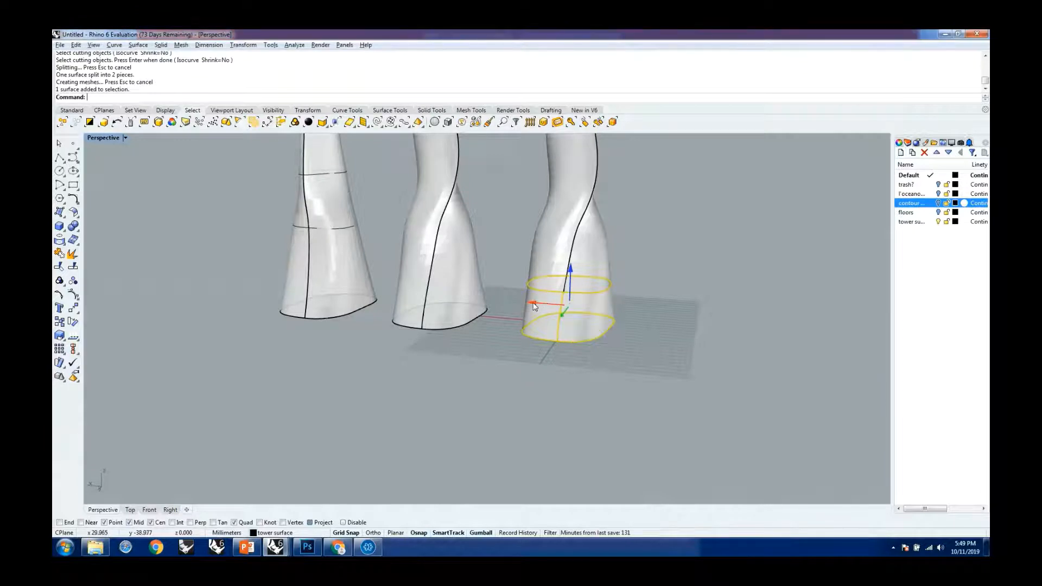
pyautogui.write('-1')
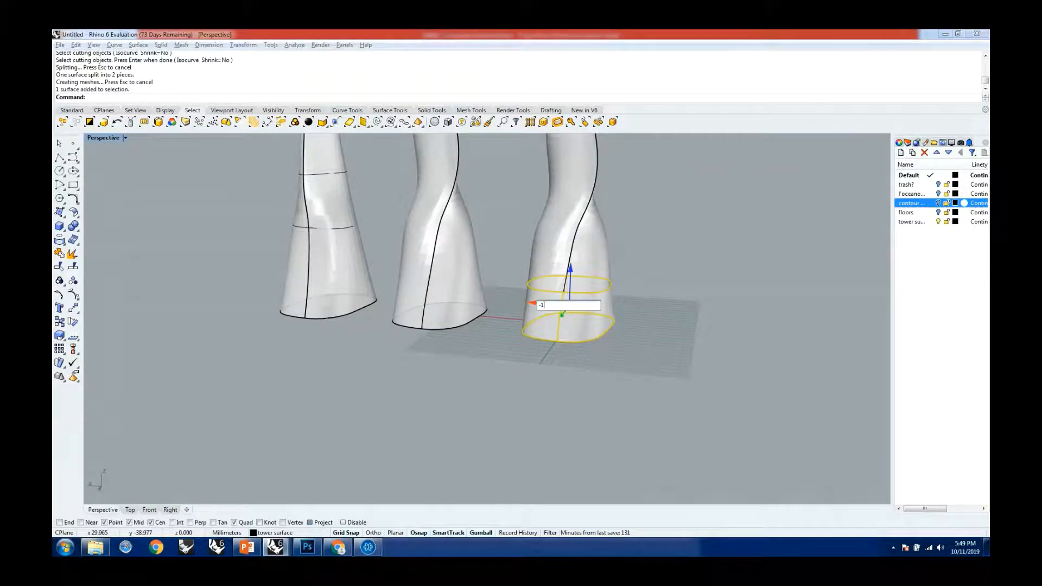
pyautogui.write('00')
pyautogui.press('Return')
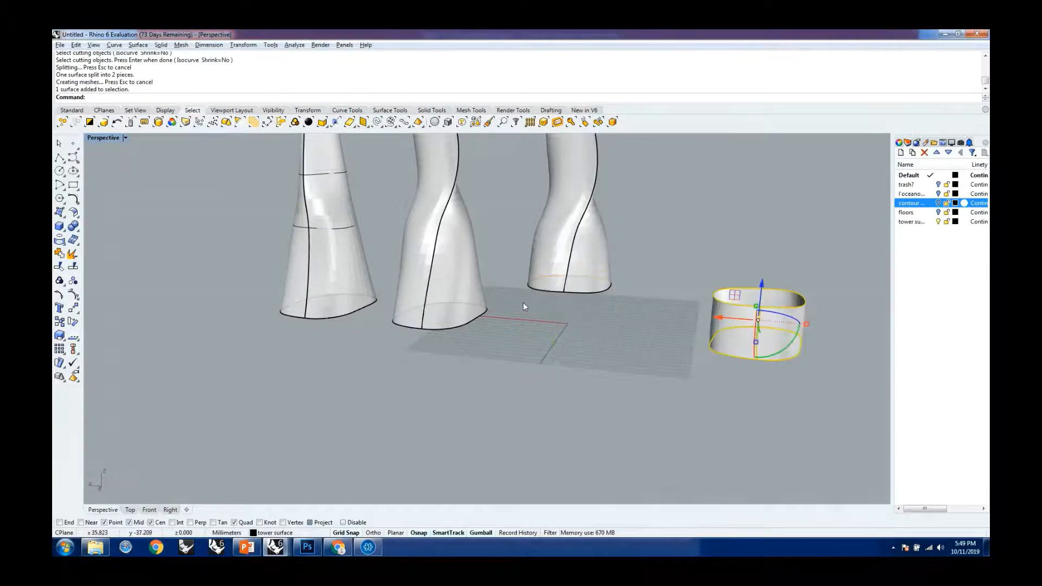
pyautogui.press('Escape')
# Flatten the separated base piece with Smash, using the Natural linear direction and no curves on the surface
pyautogui.scroll(-10, 658, 334)
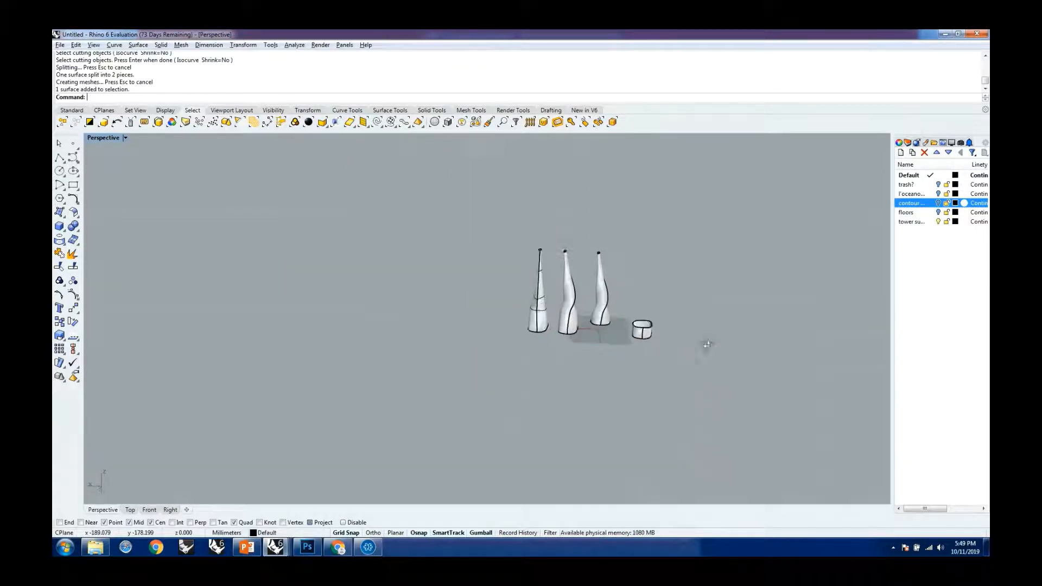
pyautogui.scroll(8, 643, 327)
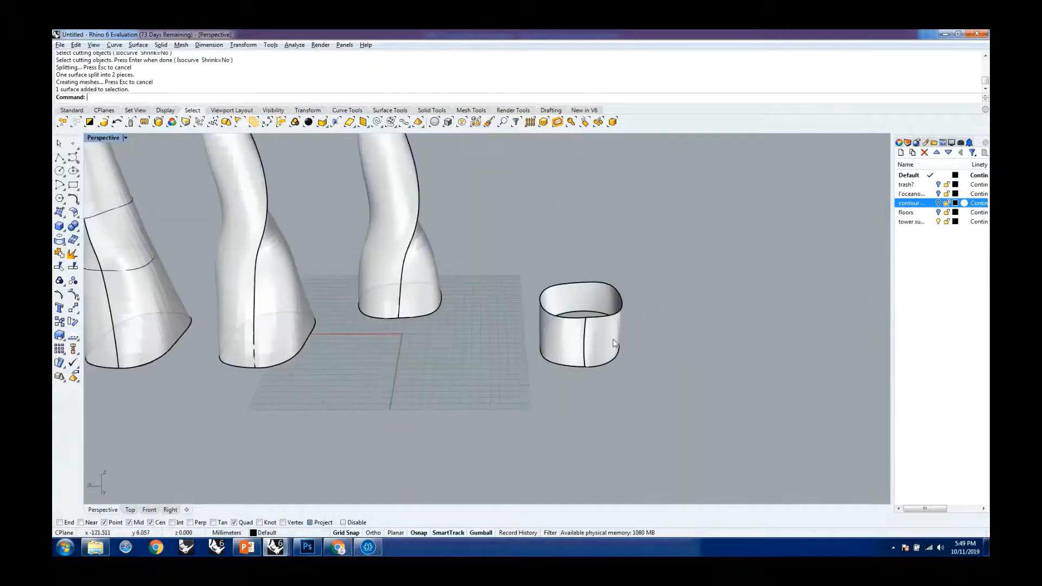
pyautogui.write('Smash')
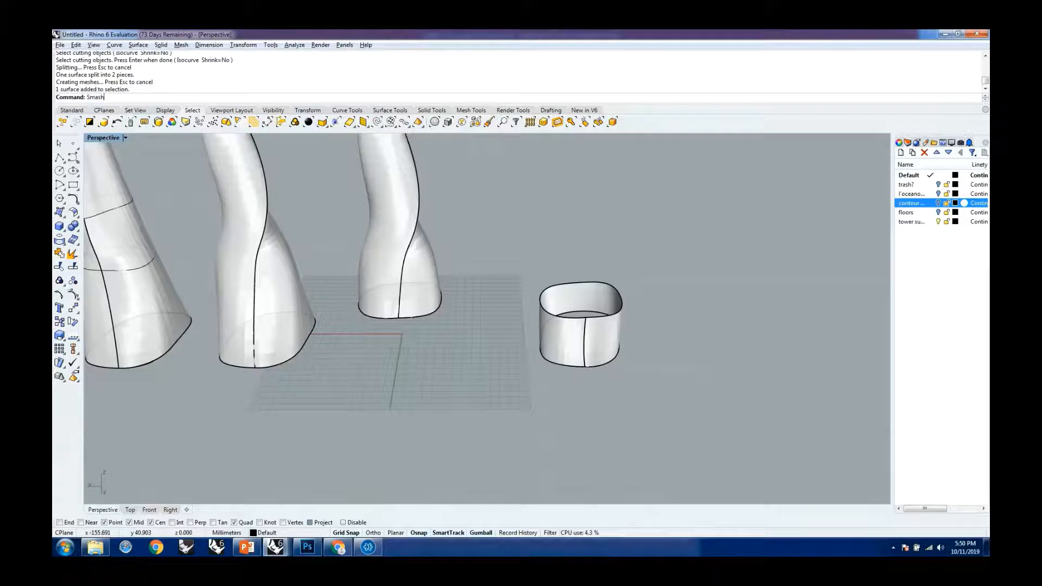
pyautogui.press('Return')
pyautogui.click(610, 334)
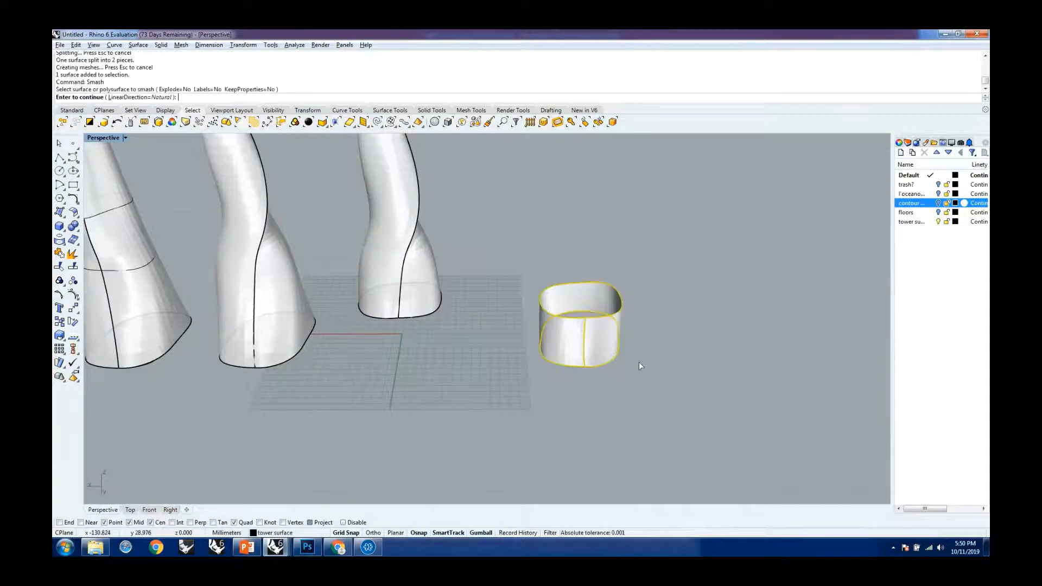
pyautogui.press('Return')
pyautogui.scroll(-5, 639, 365)
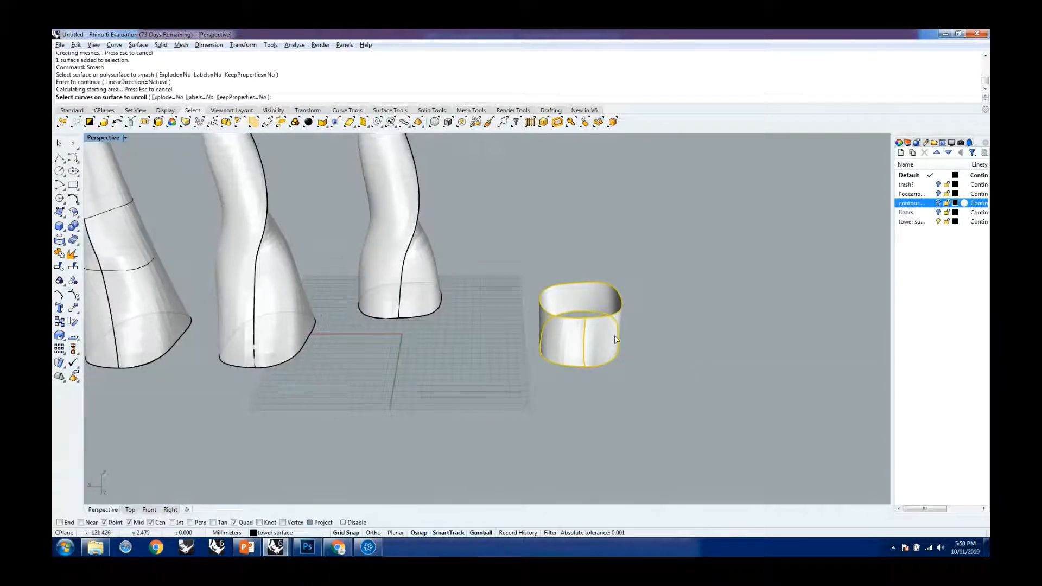
pyautogui.scroll(3, 639, 361)
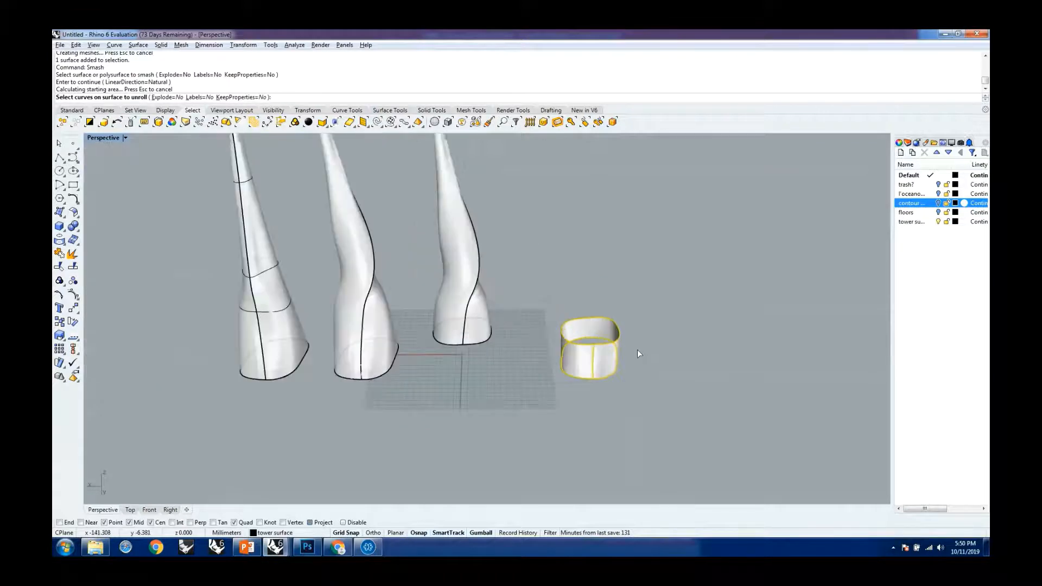
pyautogui.press('Return')
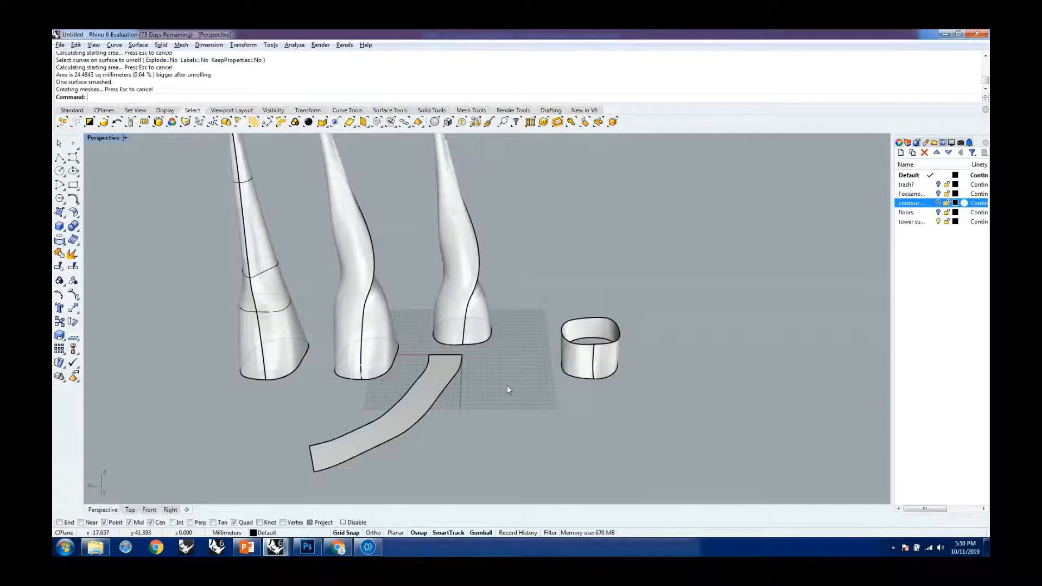
# Move the flattened strip along the X axis until it lies clear of the towers, beyond the separated base piece, and deselect it
pyautogui.click(395, 404)
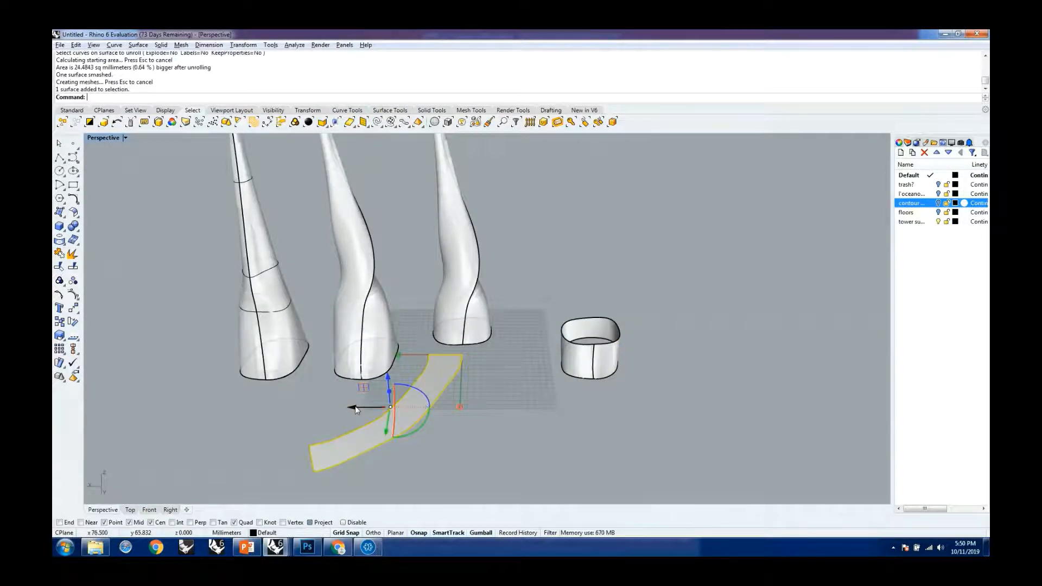
pyautogui.moveTo(355, 405); pyautogui.dragTo(611, 428)
pyautogui.click(708, 414)
# Examine the flattened strip's outline up close and compare it with the curved base piece
pyautogui.scroll(-5, 603, 414)
pyautogui.scroll(8, 603, 421)
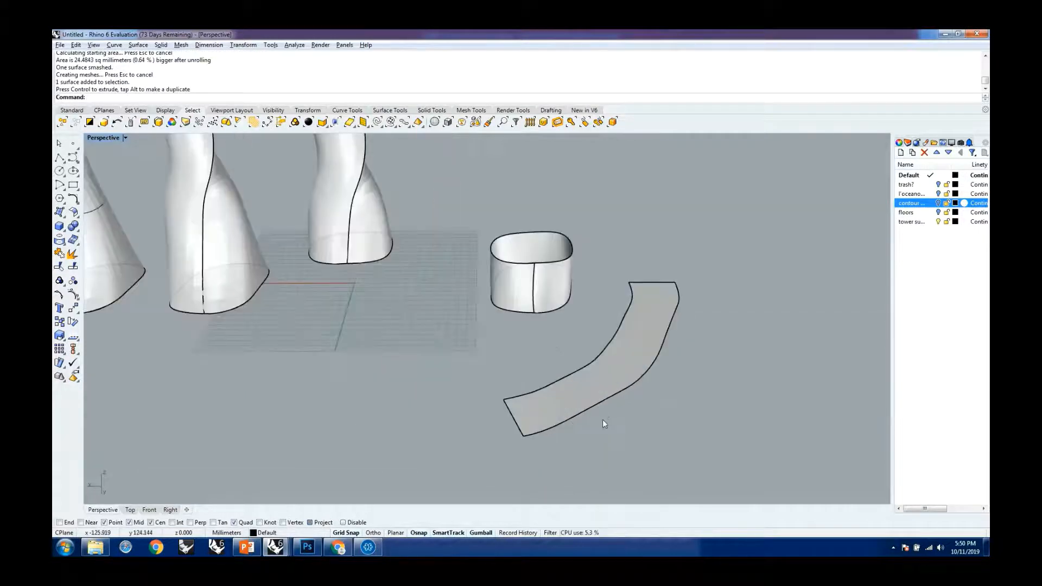
pyautogui.scroll(3, 604, 422)
pyautogui.scroll(-5, 604, 422)
pyautogui.scroll(3, 569, 417)
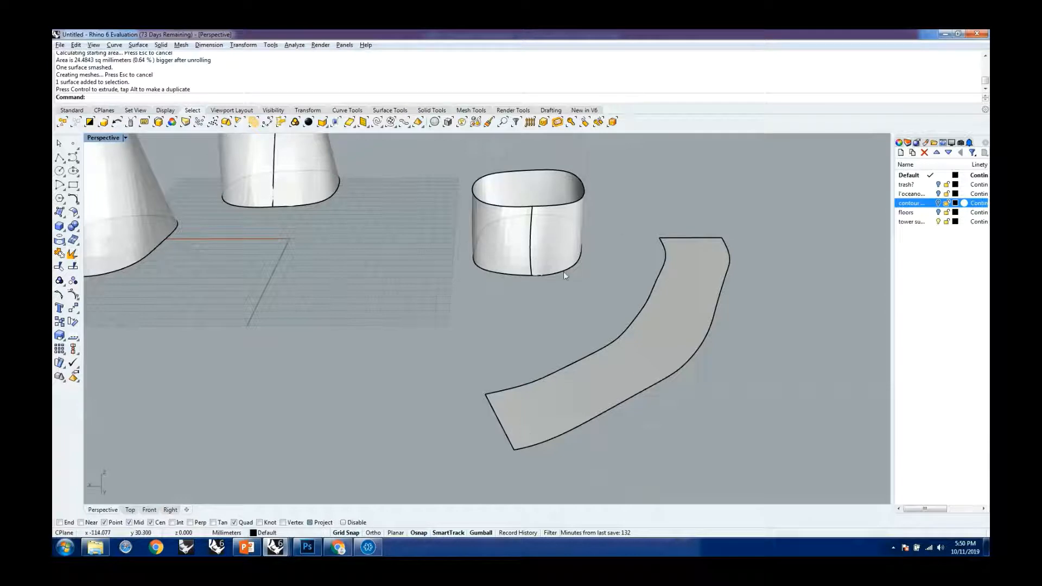
pyautogui.scroll(-3, 562, 424)
pyautogui.scroll(4, 532, 391)
pyautogui.moveTo(532, 390); pyautogui.dragTo(527, 368, button='right')
pyautogui.scroll(4, 486, 392)
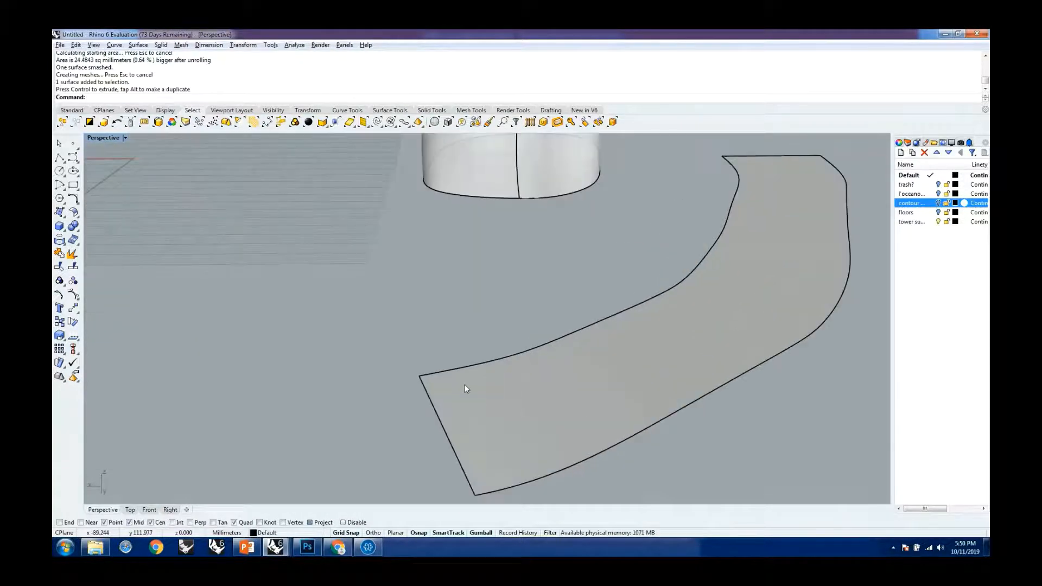
pyautogui.scroll(-3, 465, 384)
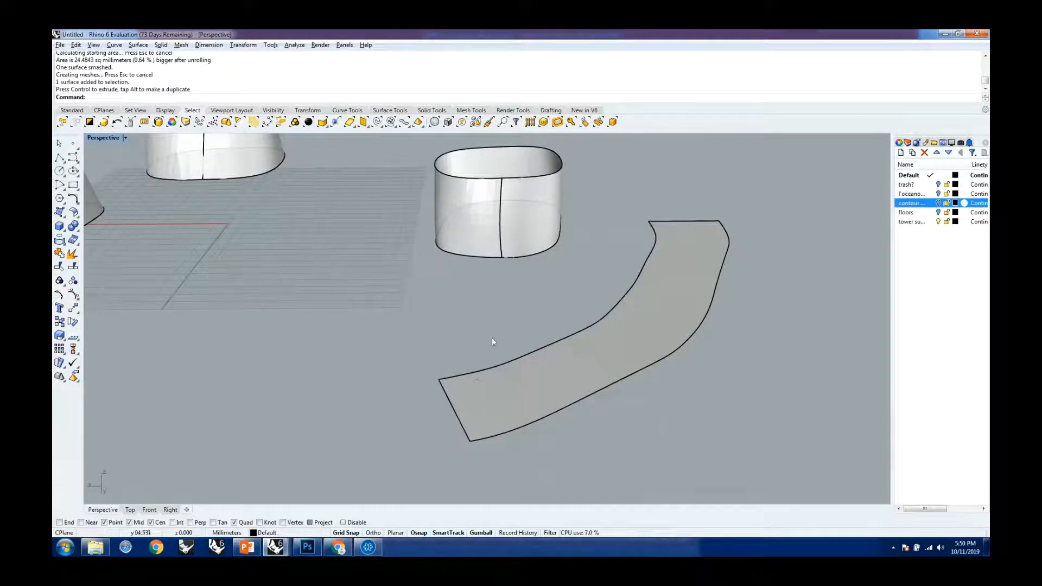
# Move the base piece 100 mm along the X axis back under its tower and deselect it
pyautogui.click(481, 202)
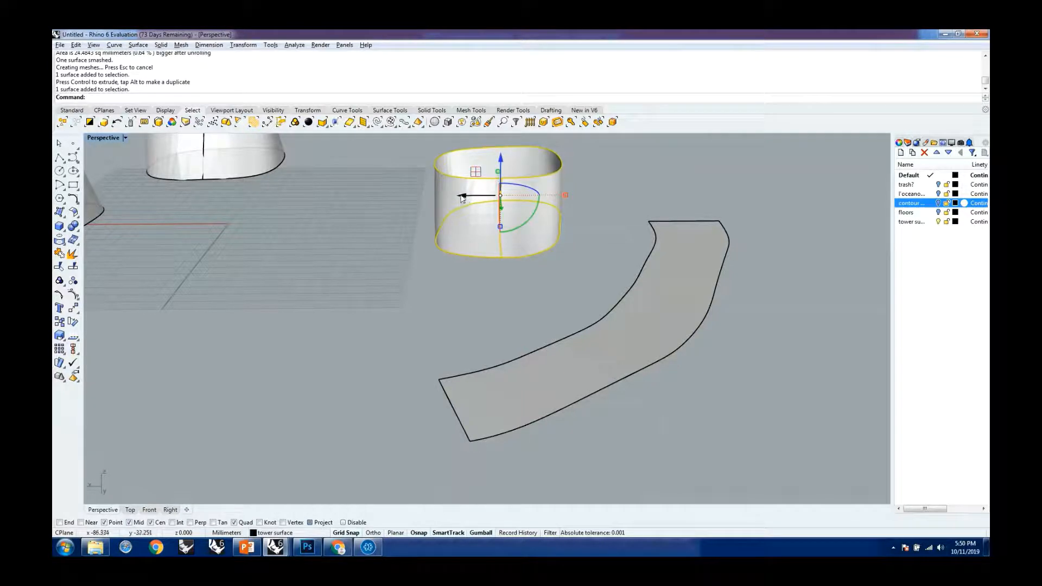
pyautogui.click(463, 197)
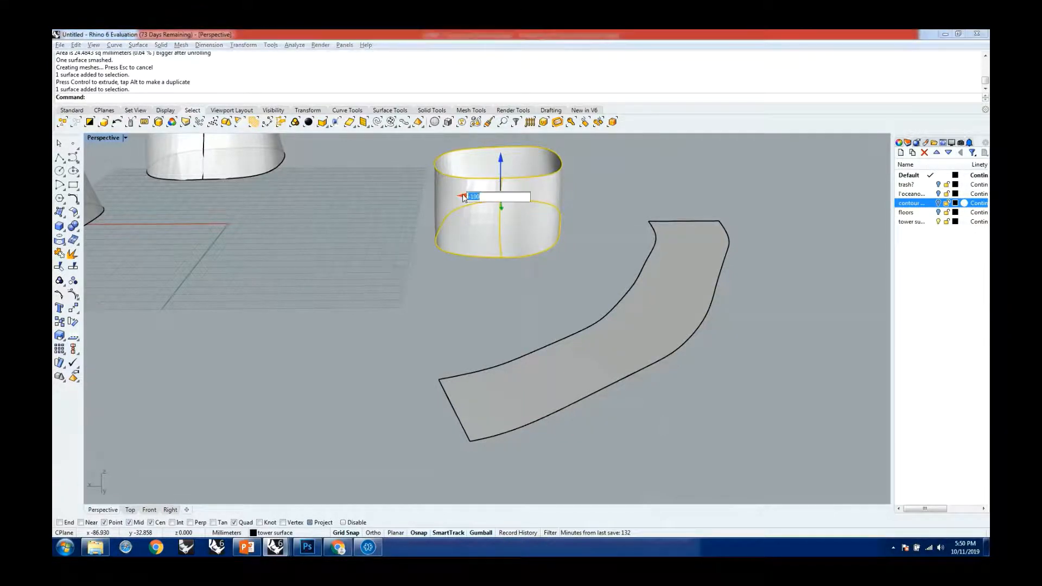
pyautogui.write('100')
pyautogui.press('Return')
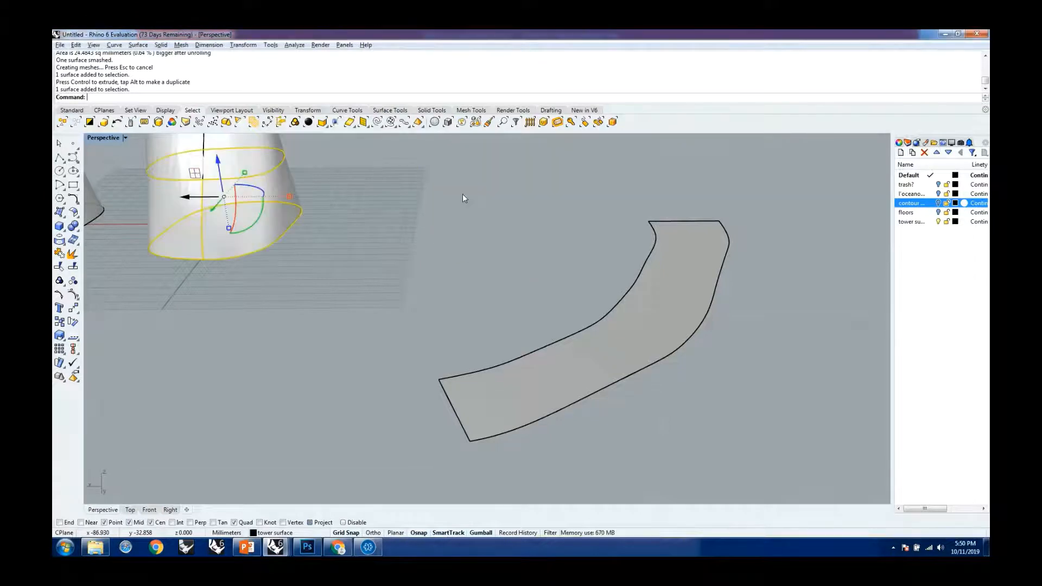
pyautogui.click(438, 203)
# Inspect the base piece in place on the tower and the matching flattened strip, leaving both deselected
pyautogui.scroll(-8, 428, 342)
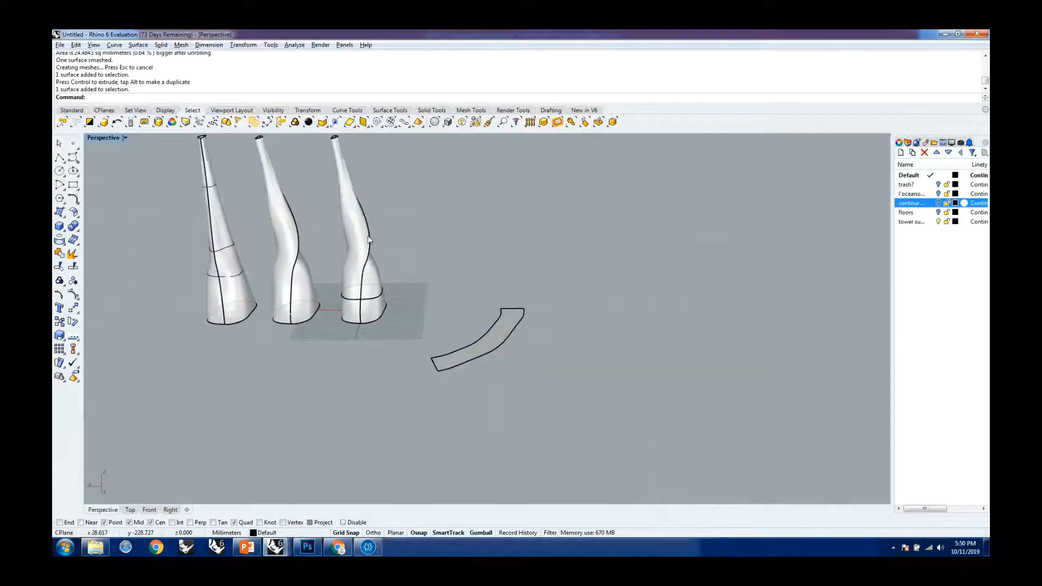
pyautogui.scroll(4, 364, 220)
pyautogui.scroll(2, 362, 219)
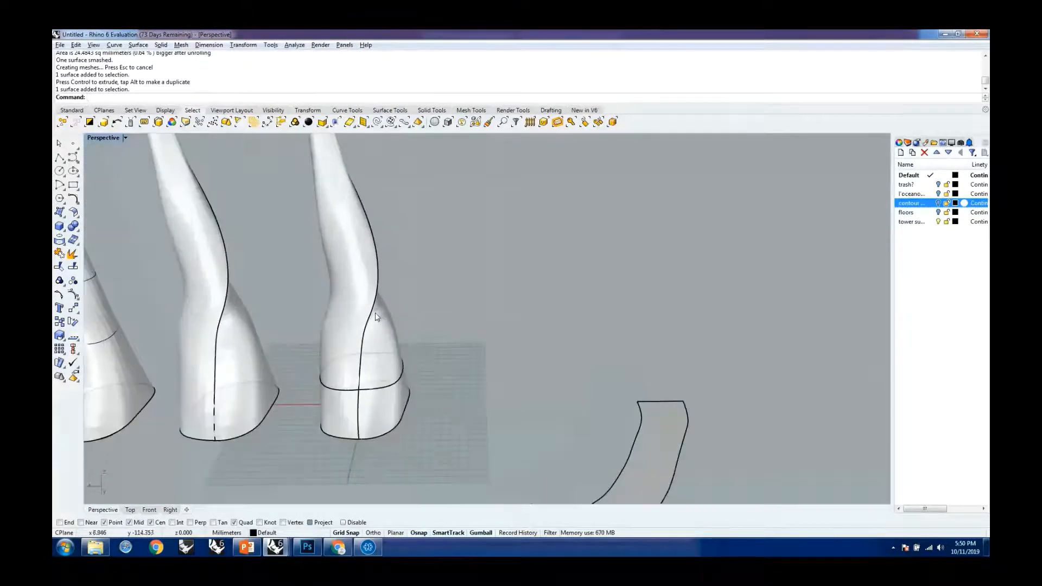
pyautogui.click(383, 407)
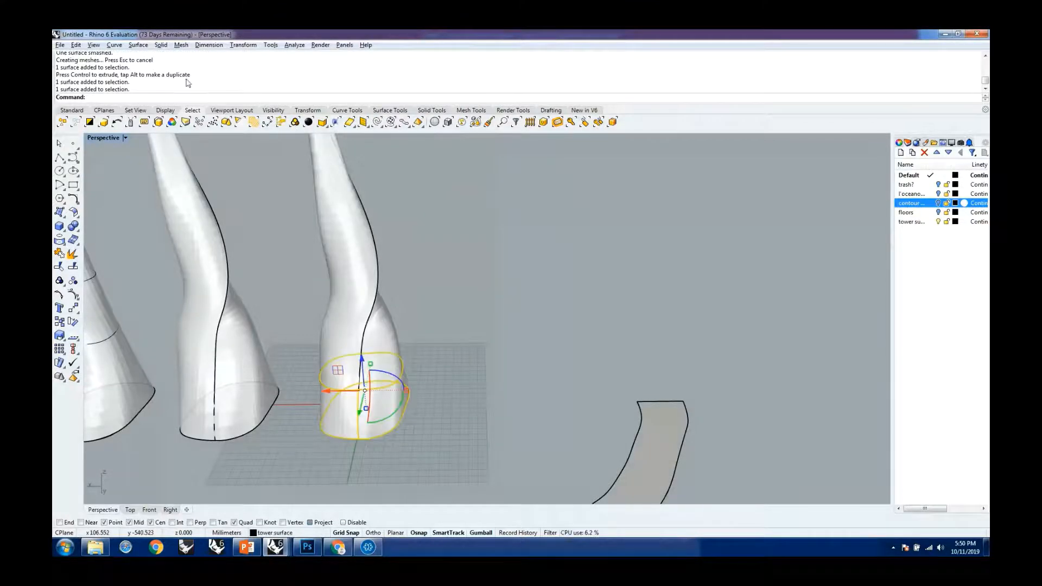
pyautogui.click(567, 289)
pyautogui.scroll(-3, 500, 364)
pyautogui.scroll(5, 510, 383)
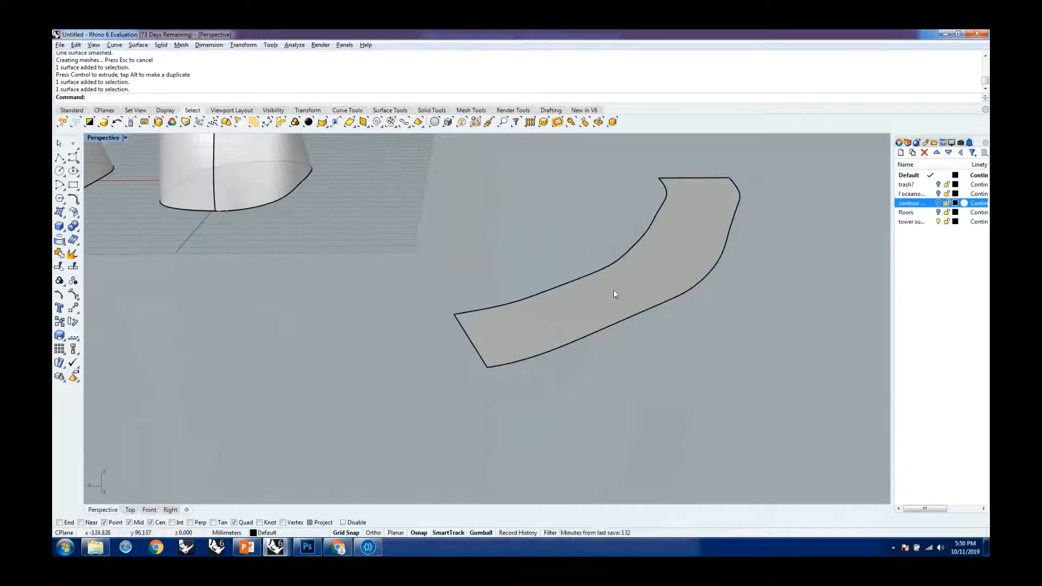
pyautogui.click(565, 311)
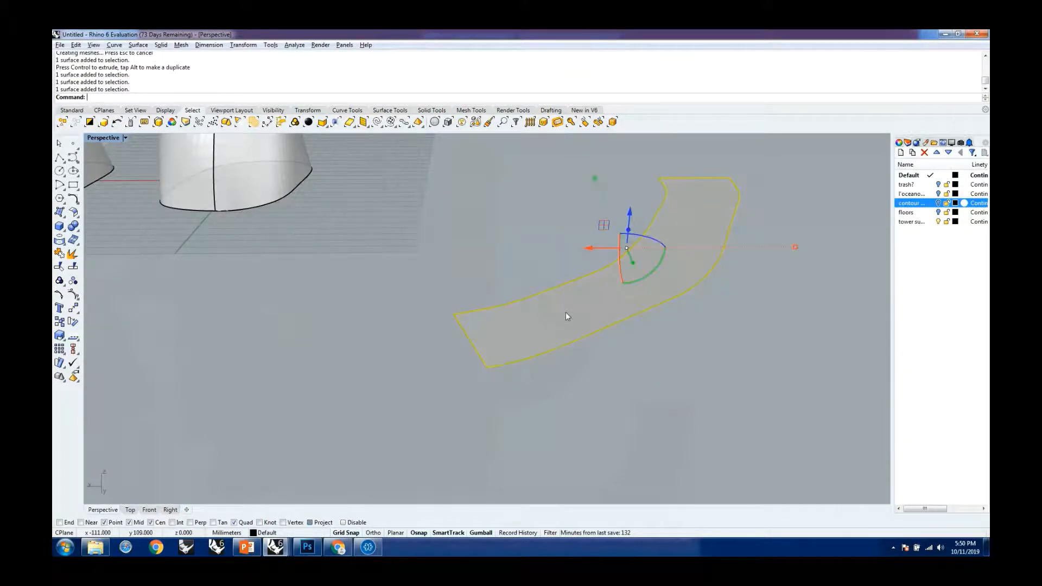
pyautogui.click(596, 385)
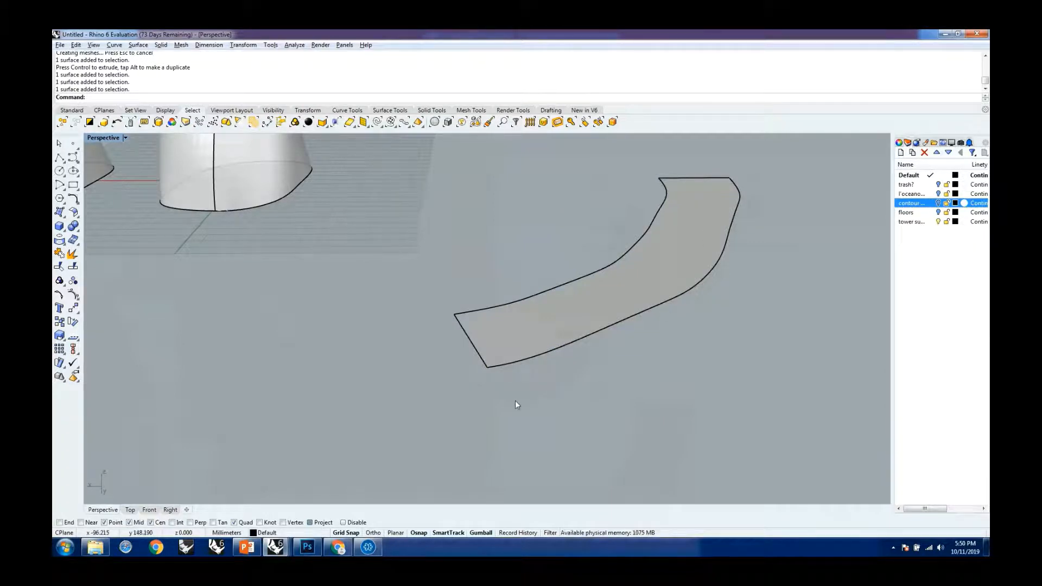
# Extract the wireframe curves from the flattened strip with ExtractWireframe
pyautogui.write('Extract')
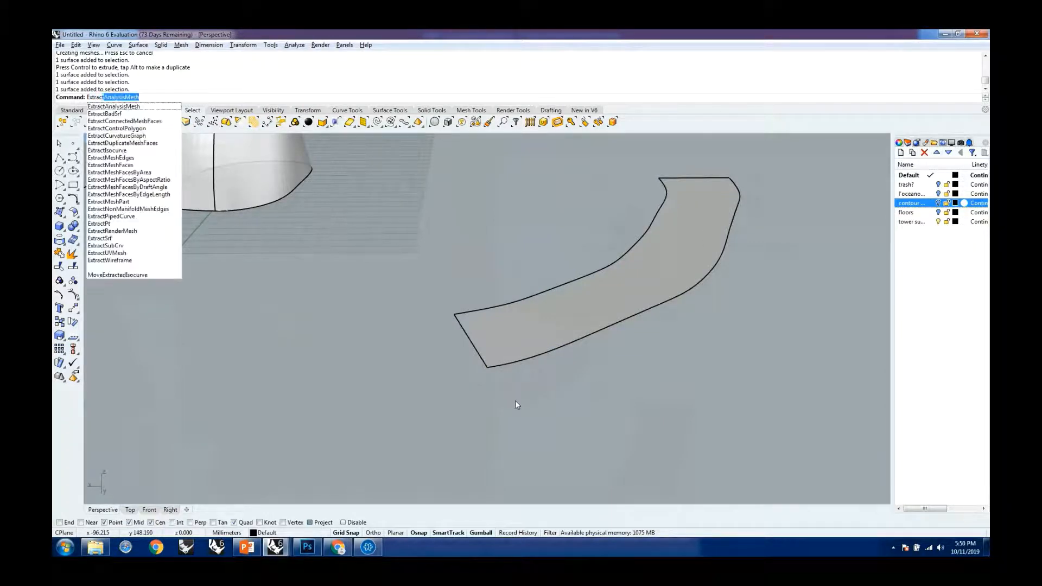
pyautogui.press('Escape')
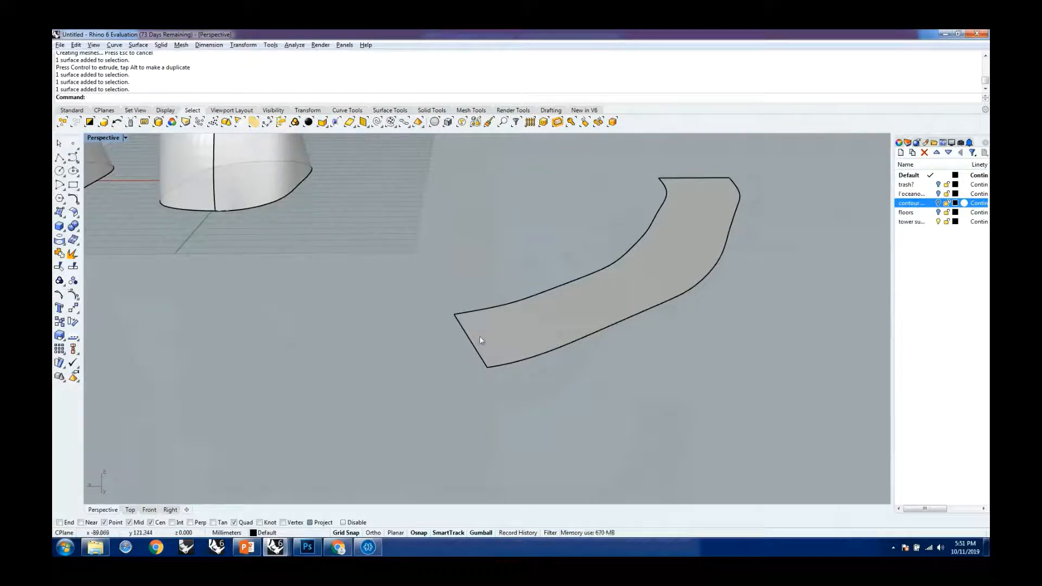
pyautogui.click(548, 319)
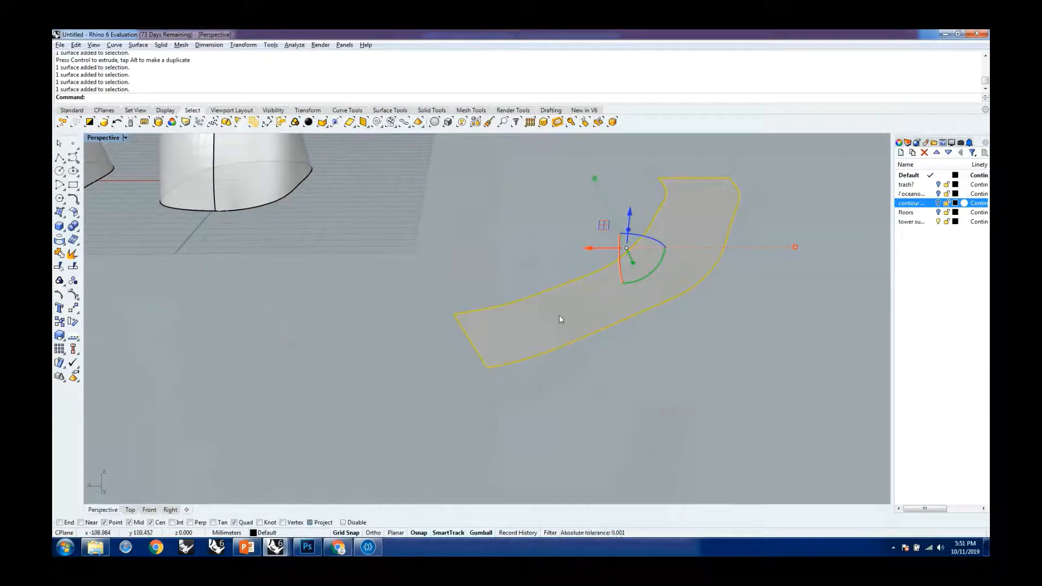
pyautogui.write('ExtractWireframe')
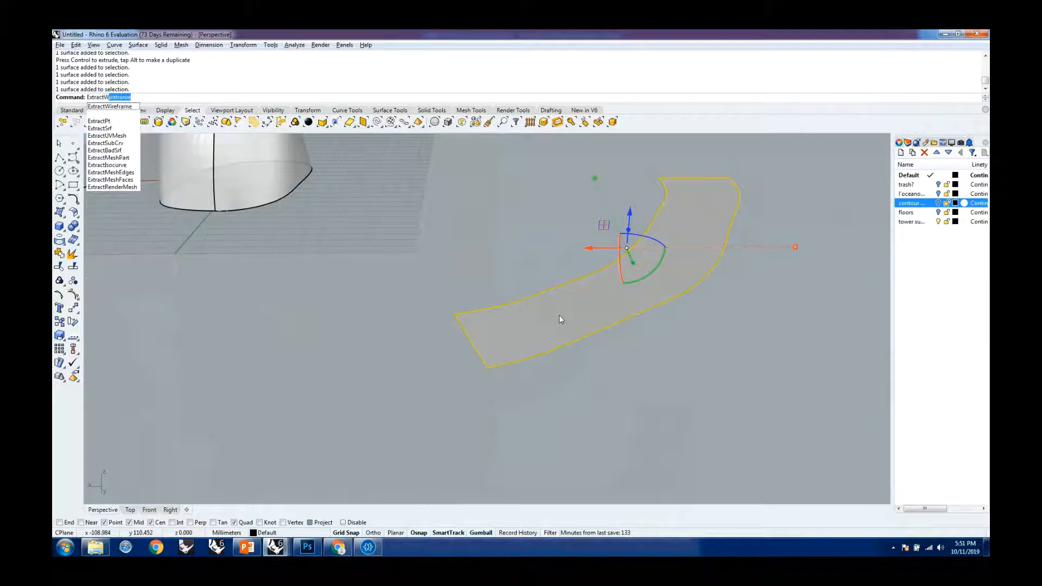
pyautogui.press('Return')
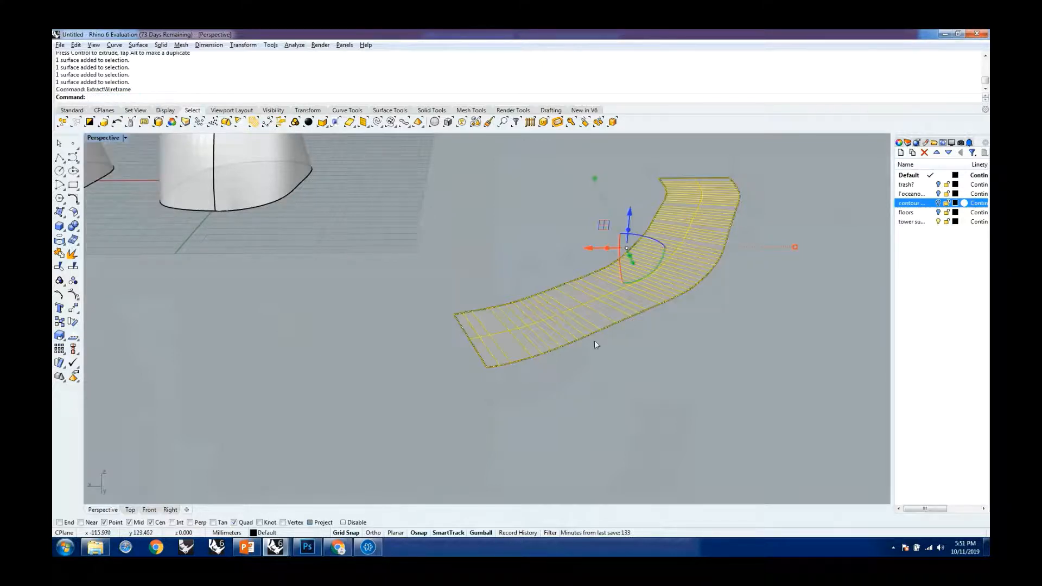
# Delete the interior wireframe curves of the flattened strip, keeping its four boundary curves
pyautogui.scroll(3, 448, 322)
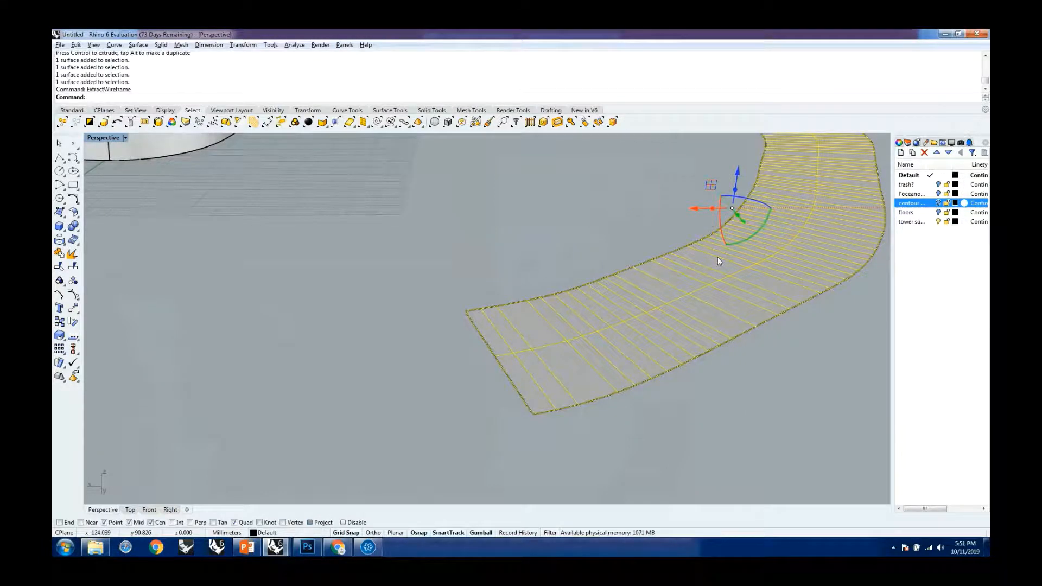
pyautogui.keyDown('ctrl'); pyautogui.click(538, 413); pyautogui.keyUp('ctrl')
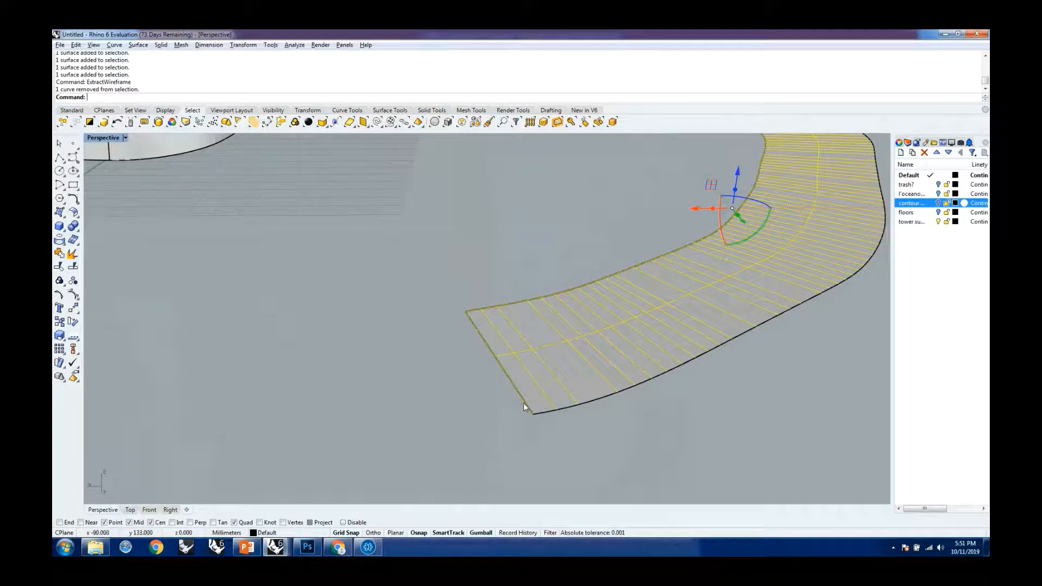
pyautogui.keyDown('ctrl'); pyautogui.click(525, 408); pyautogui.keyUp('ctrl')
pyautogui.keyDown('ctrl'); pyautogui.click(485, 306); pyautogui.keyUp('ctrl')
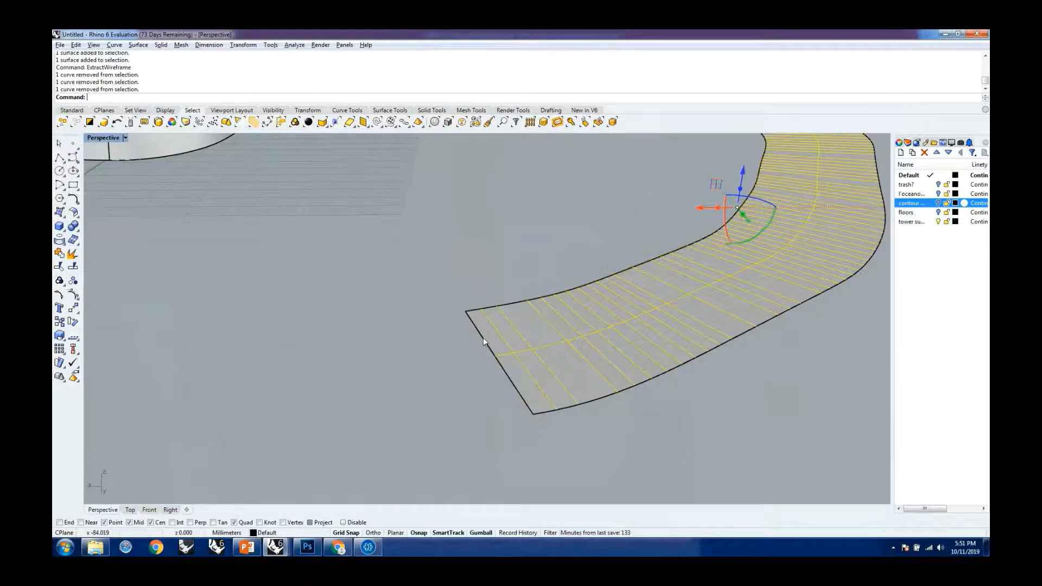
pyautogui.moveTo(462, 379); pyautogui.dragTo(640, 296, button='right')
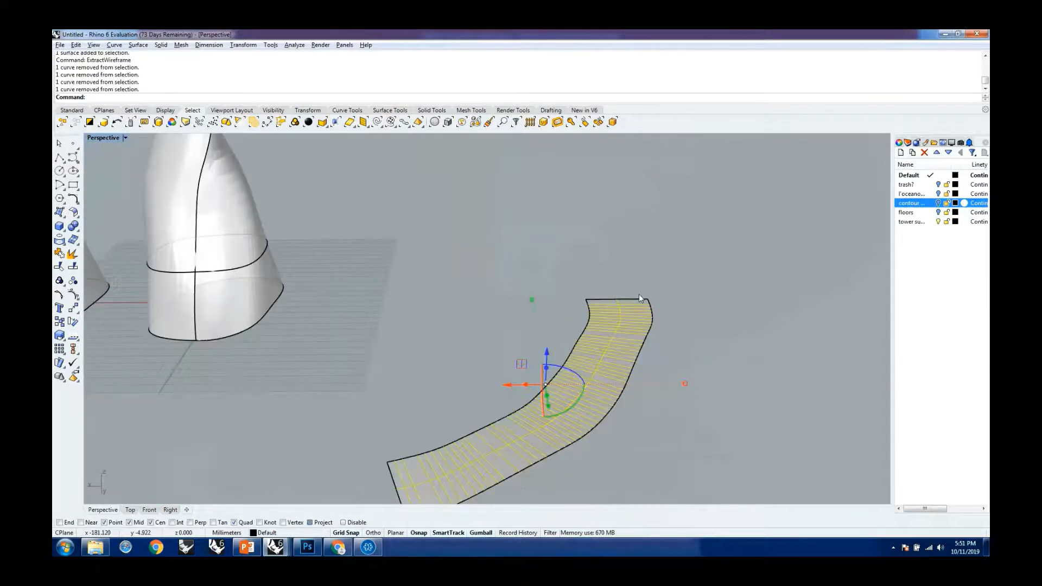
pyautogui.scroll(-2, 639, 296)
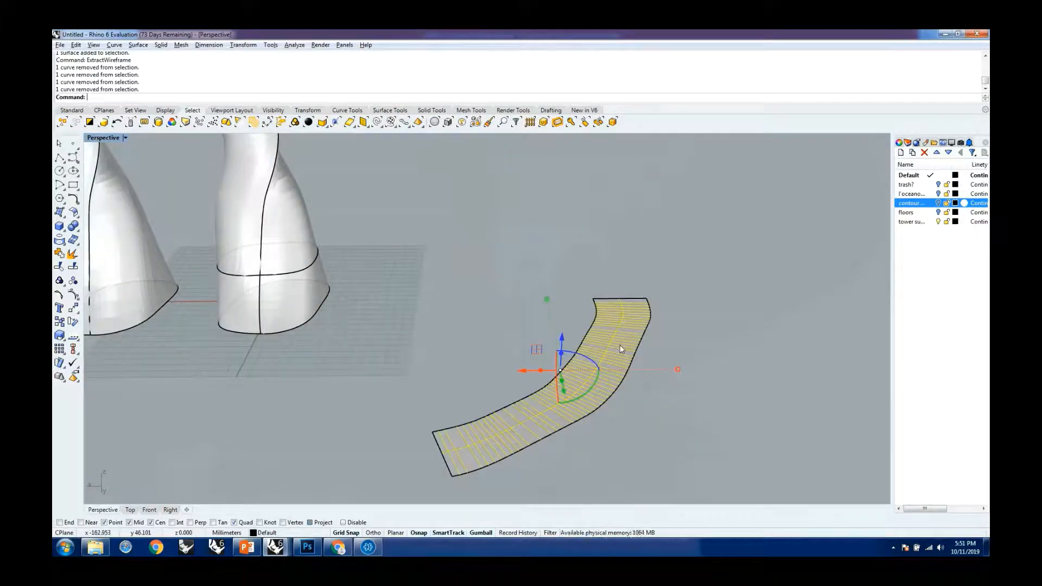
pyautogui.press('Delete')
pyautogui.scroll(-2, 617, 343)
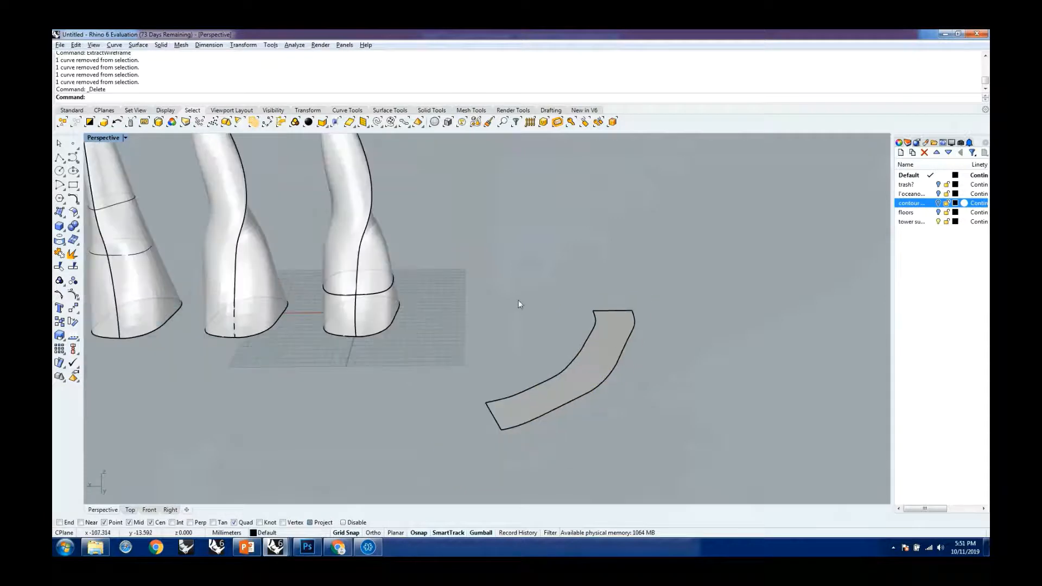
# Check the strip's remaining outline by selecting its four boundary curves without the surface, then deselect them
pyautogui.moveTo(457, 268); pyautogui.dragTo(604, 442)
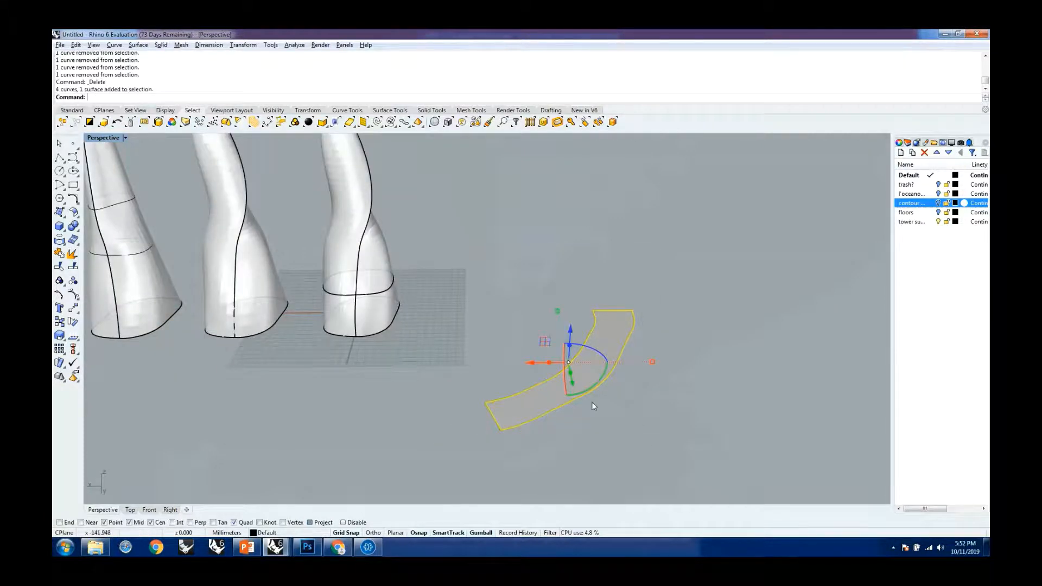
pyautogui.scroll(3, 593, 396)
pyautogui.keyDown('ctrl'); pyautogui.click(627, 295); pyautogui.keyUp('ctrl')
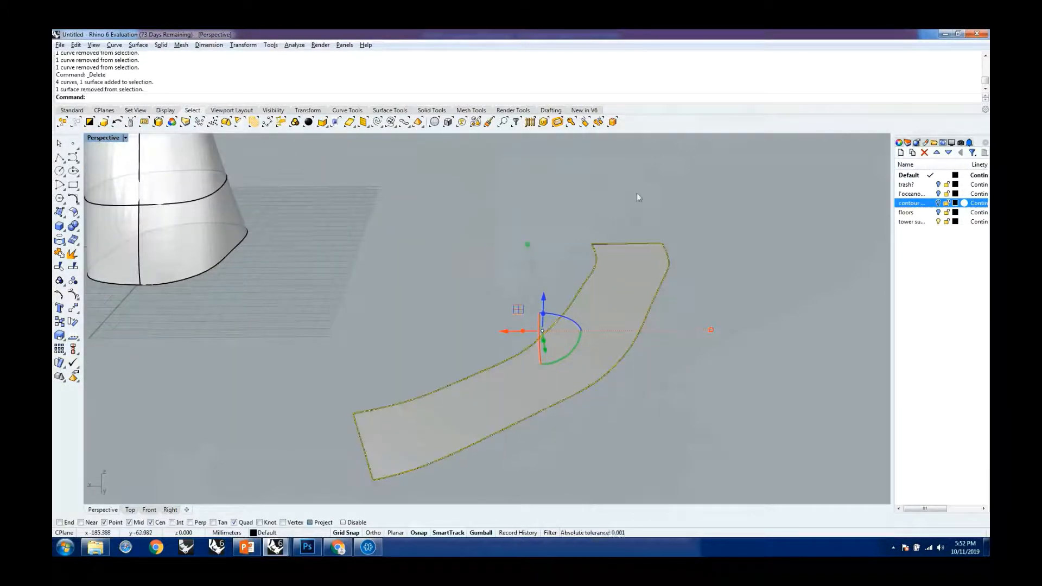
pyautogui.click(595, 425)
pyautogui.scroll(-4, 510, 399)
pyautogui.scroll(4, 510, 401)
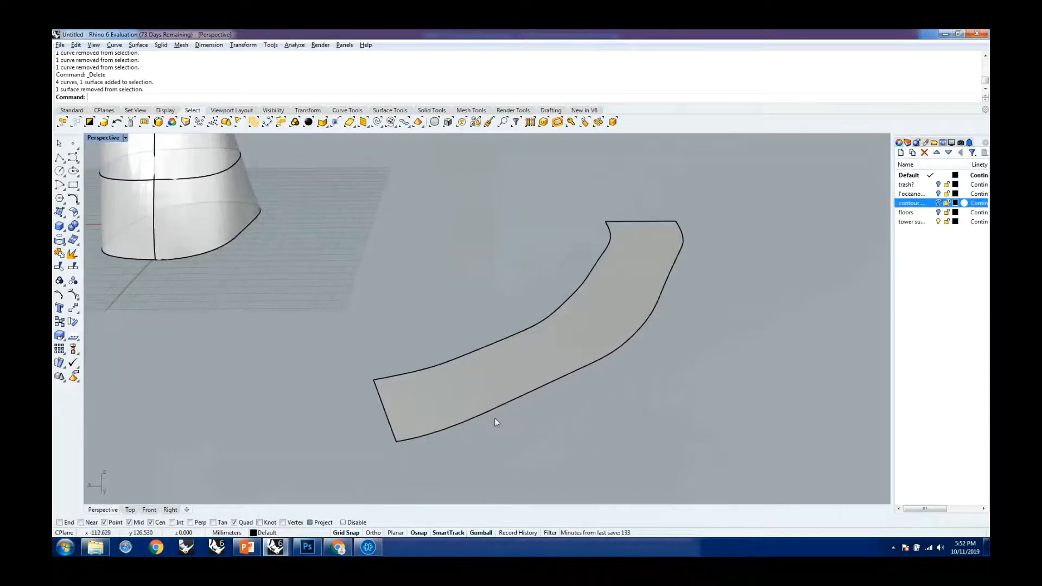
# Delete the extracted curve along the flattened strip's outer long edge
pyautogui.click(499, 413)
pyautogui.click(528, 435)
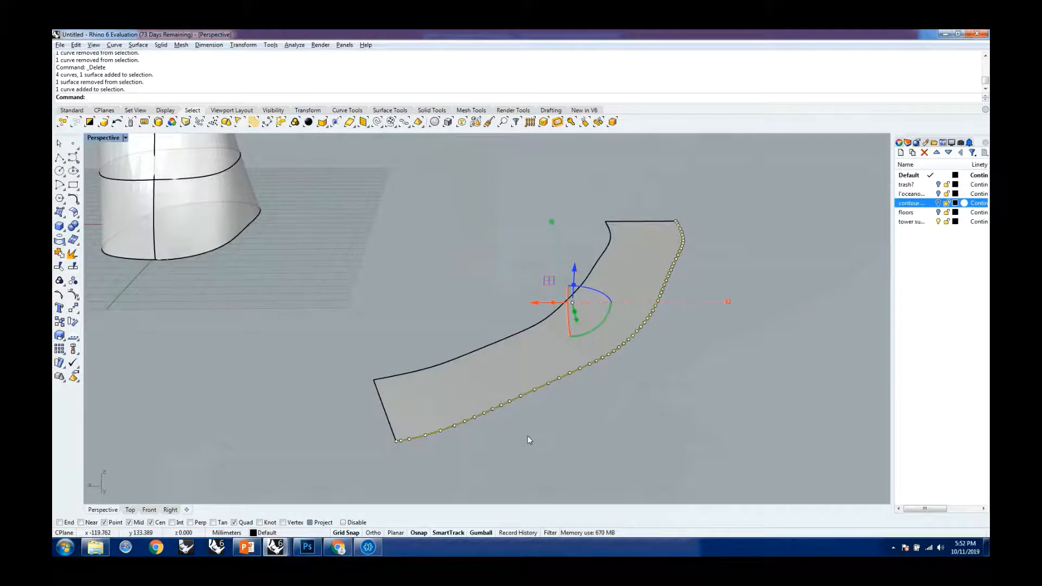
pyautogui.press('Delete')
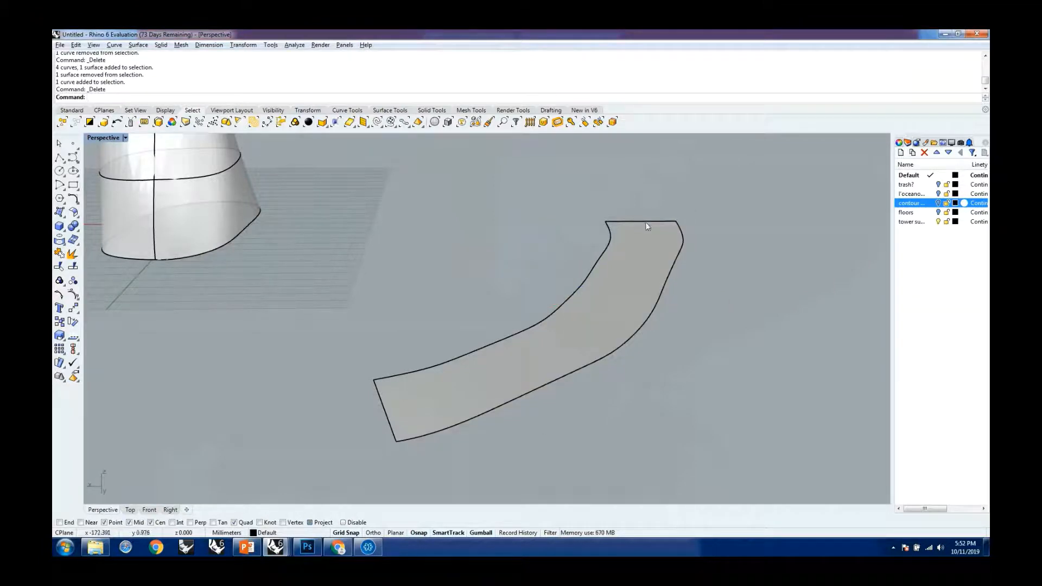
# Try dividing the curve along the strip's inner long edge into 15 segments, and undo the division
pyautogui.click(424, 373)
pyautogui.click(448, 398)
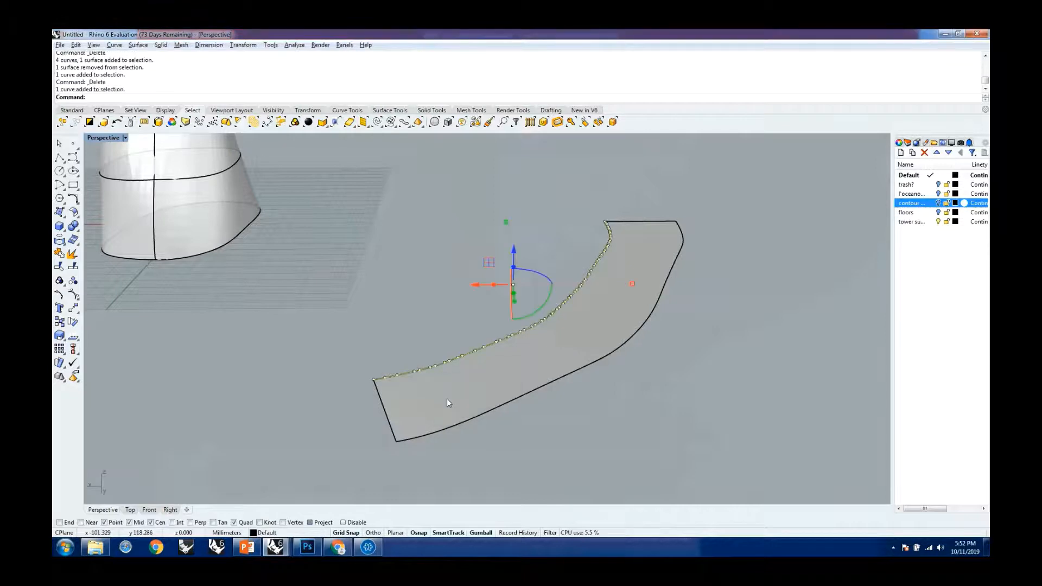
pyautogui.write('D')
pyautogui.write('ivide')
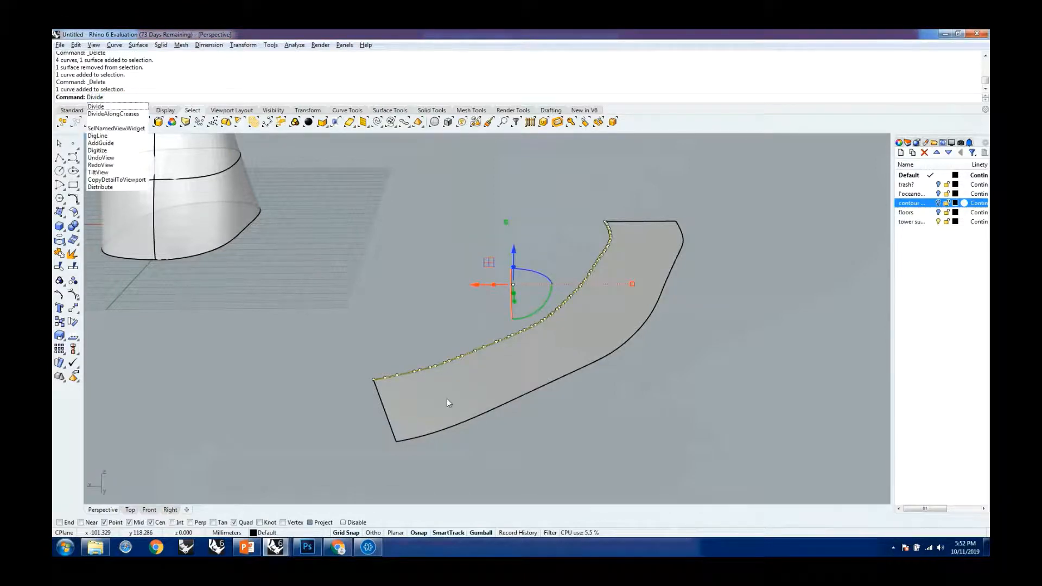
pyautogui.press('Return')
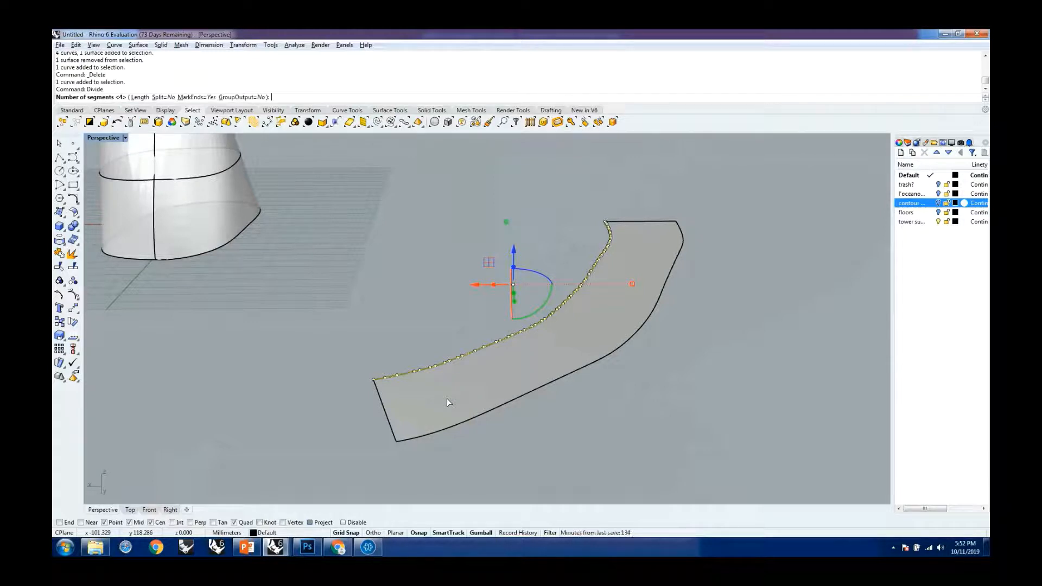
pyautogui.press('Return')
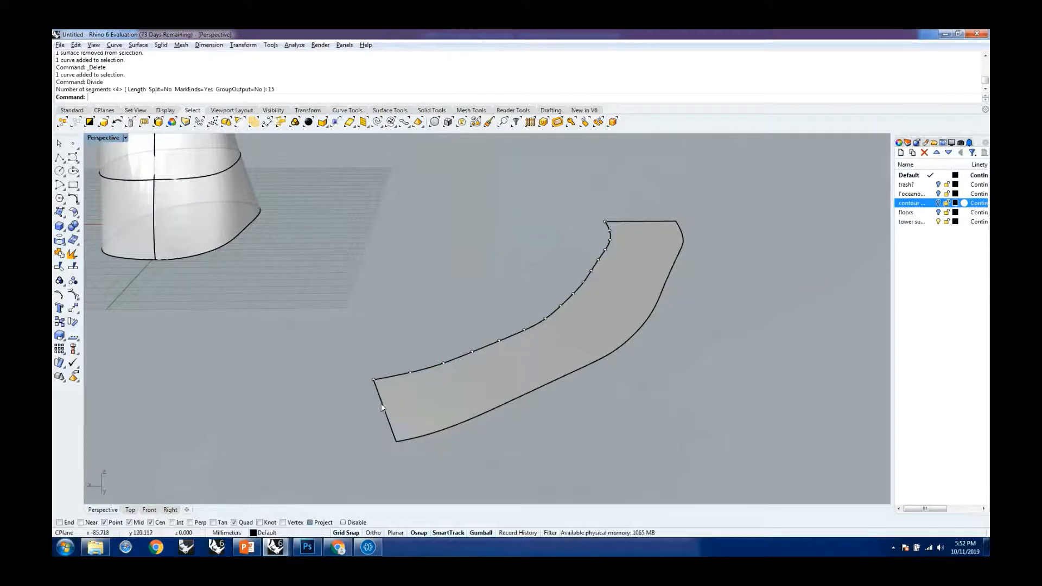
pyautogui.hotkey('ctrl', 'z')
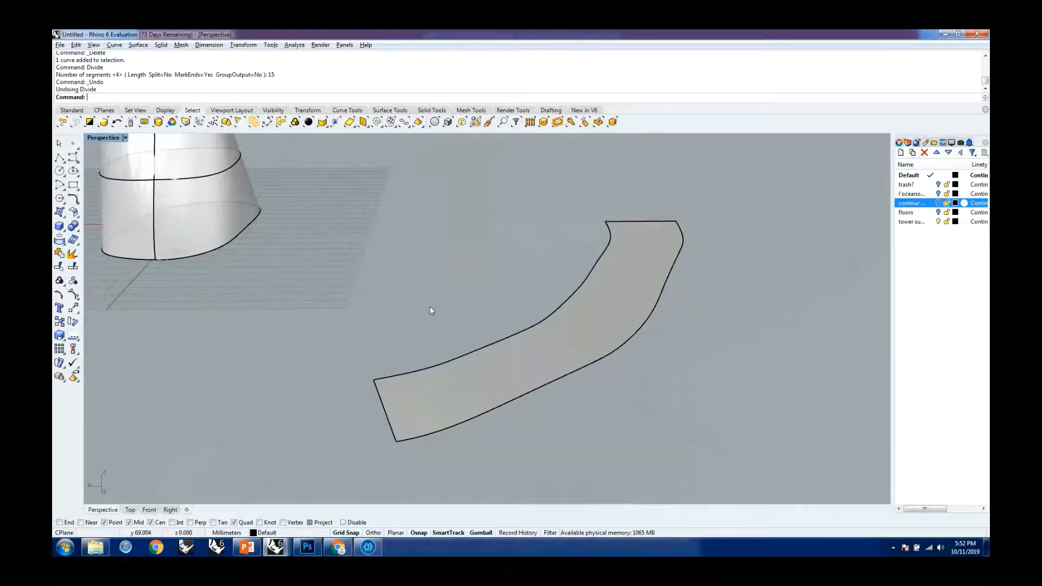
# Divide the curve along the strip's inner long edge into 10 segments with the Divide command
pyautogui.click(418, 373)
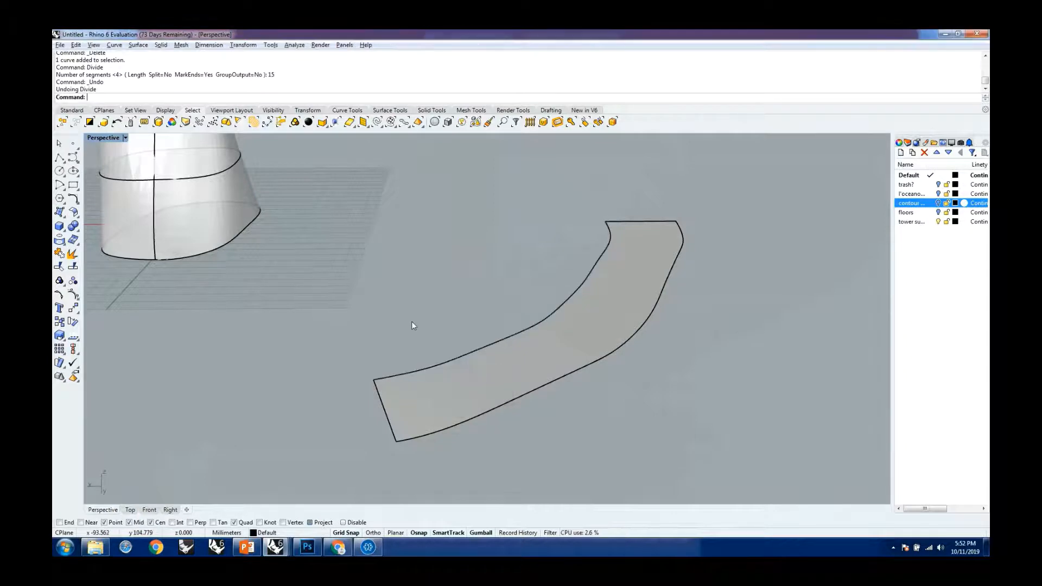
pyautogui.write('Divide')
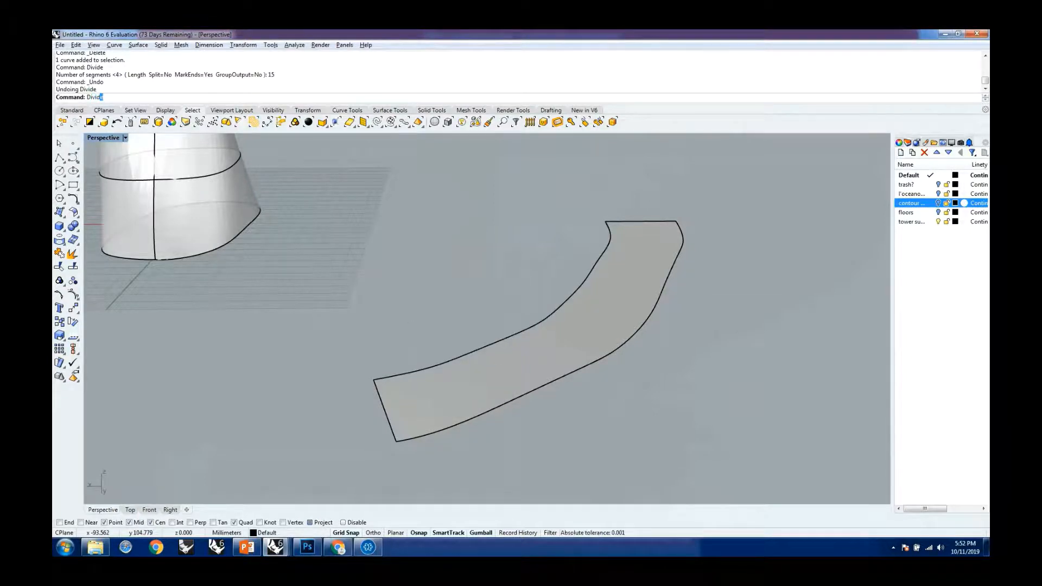
pyautogui.press('Return')
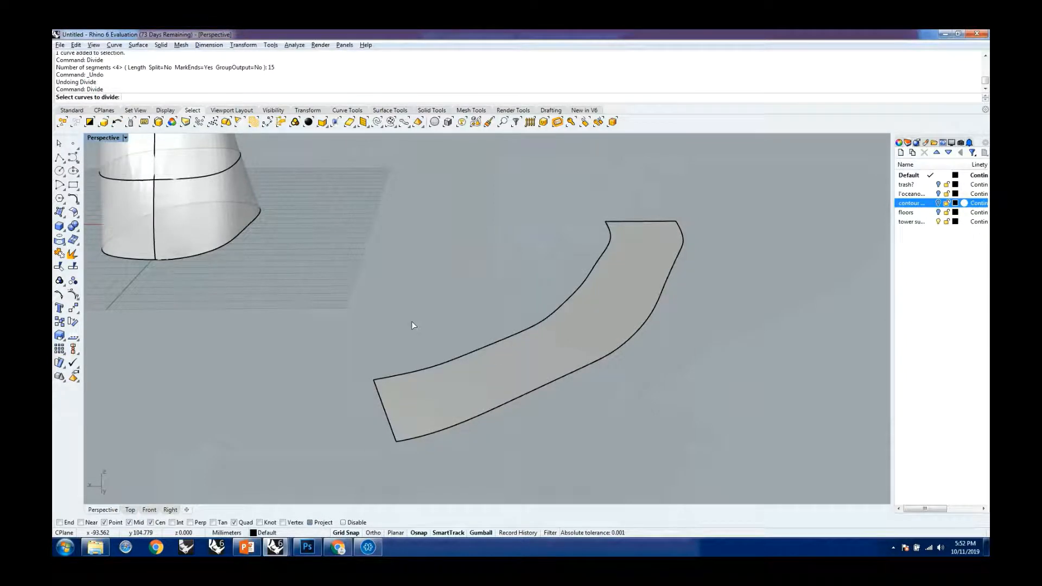
pyautogui.click(433, 366)
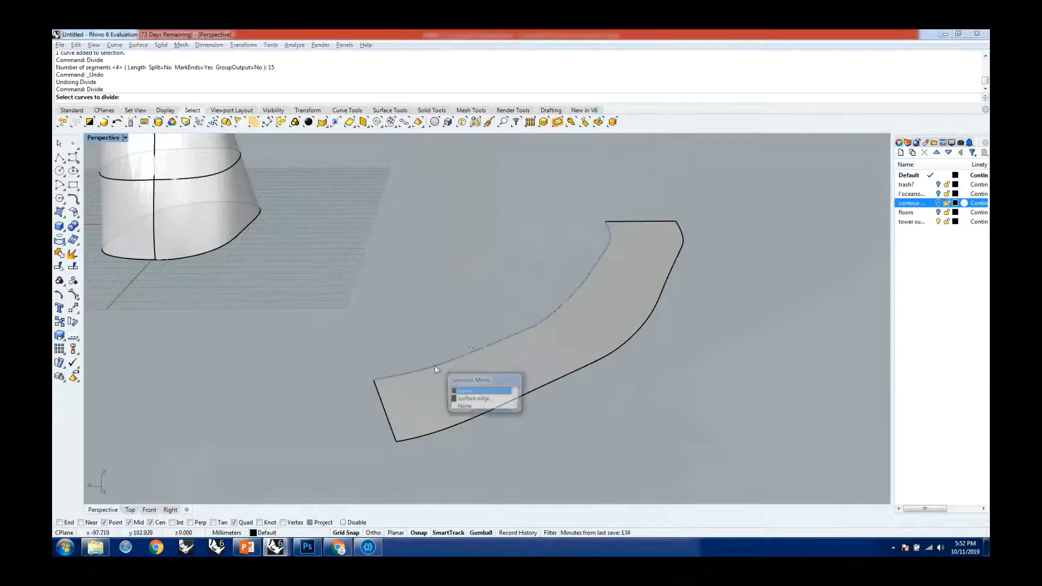
pyautogui.click(481, 392)
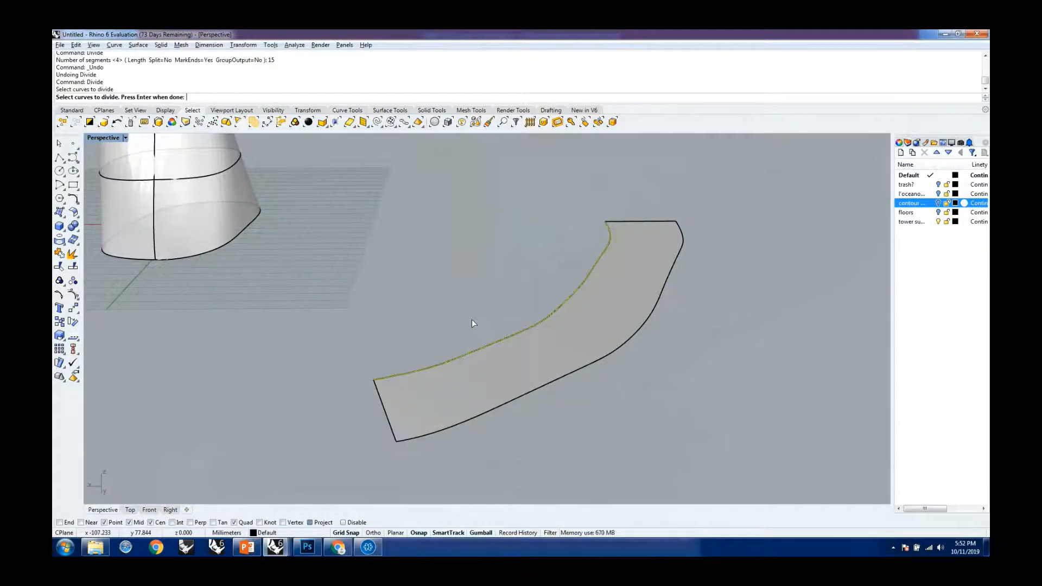
pyautogui.write('10')
pyautogui.press('Return')
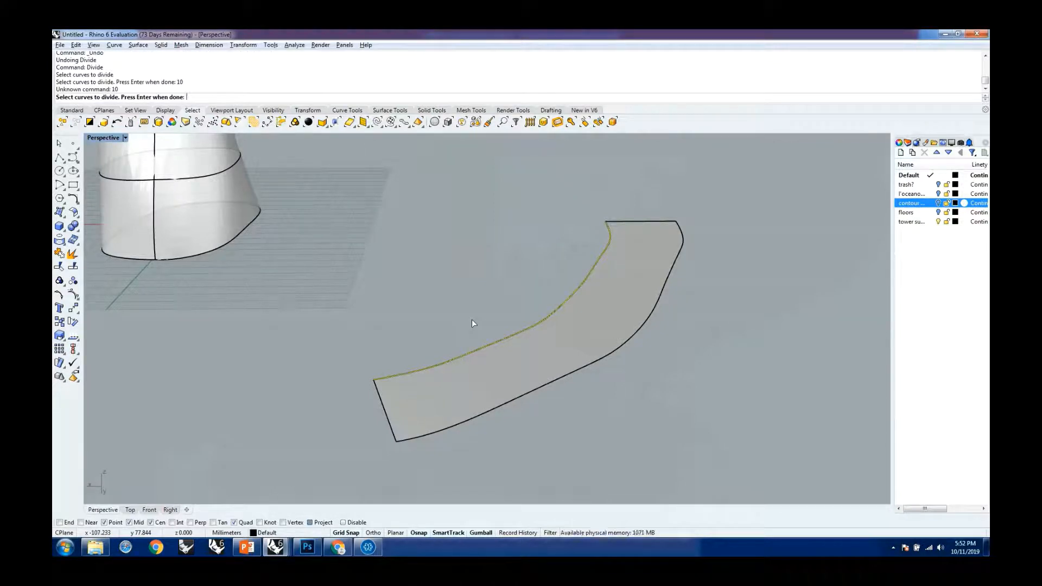
pyautogui.press('Return')
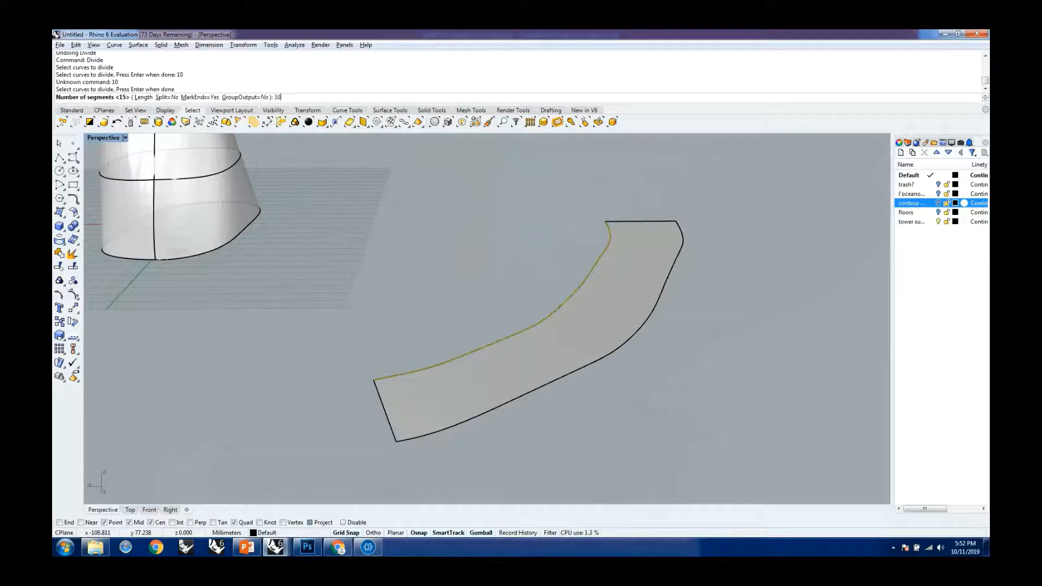
pyautogui.press('Return')
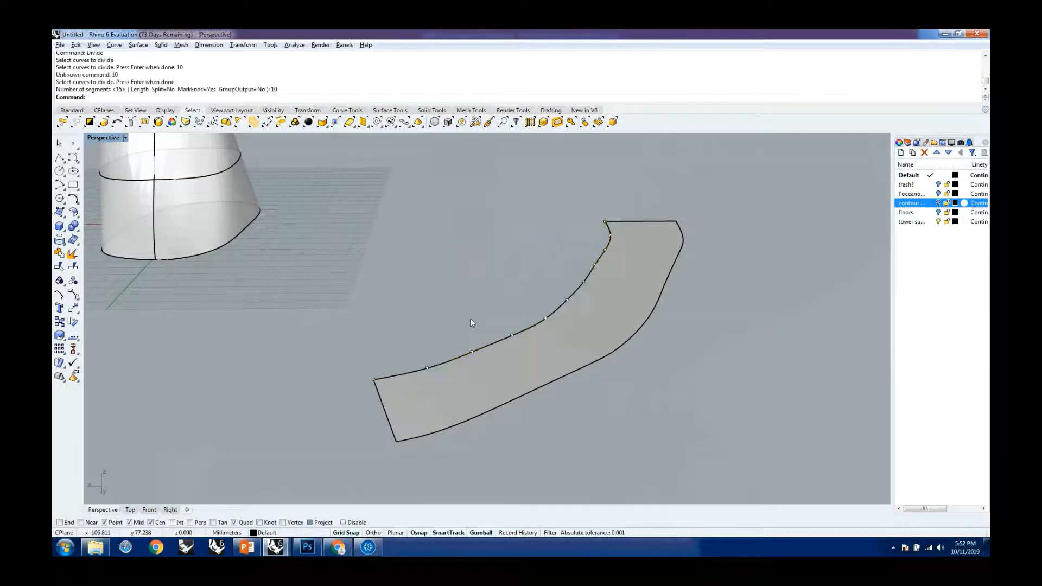
# Check the strip's short end curve against the tower's contour curves and floors, showing and hiding those two layers in turn
pyautogui.click(384, 411)
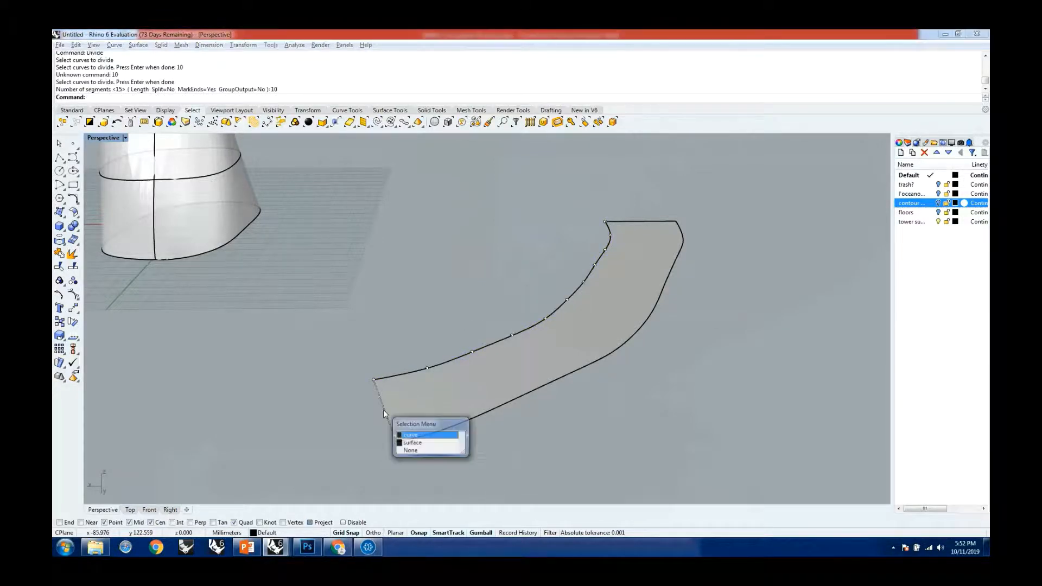
pyautogui.click(412, 435)
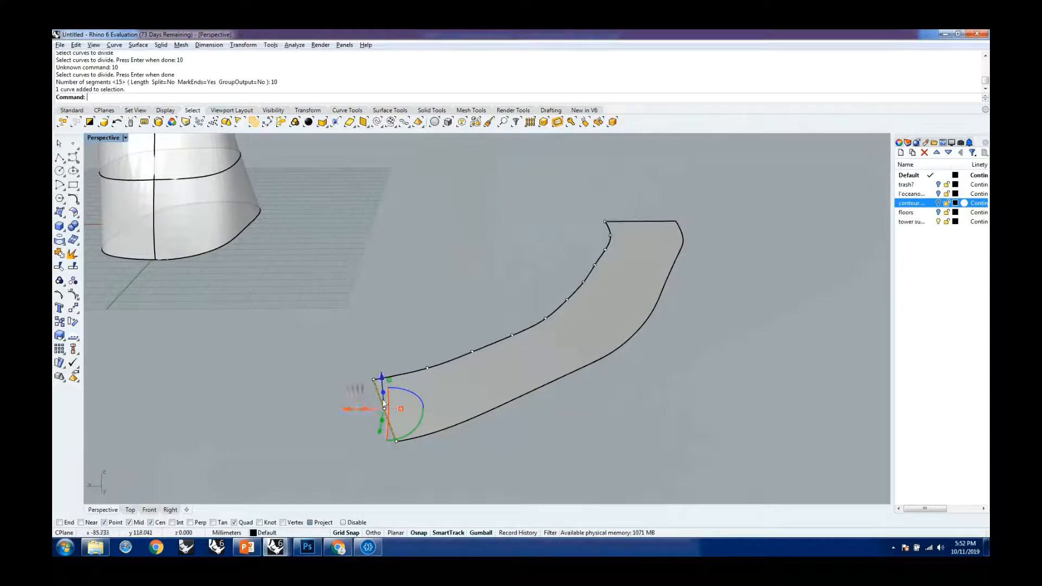
pyautogui.click(293, 313)
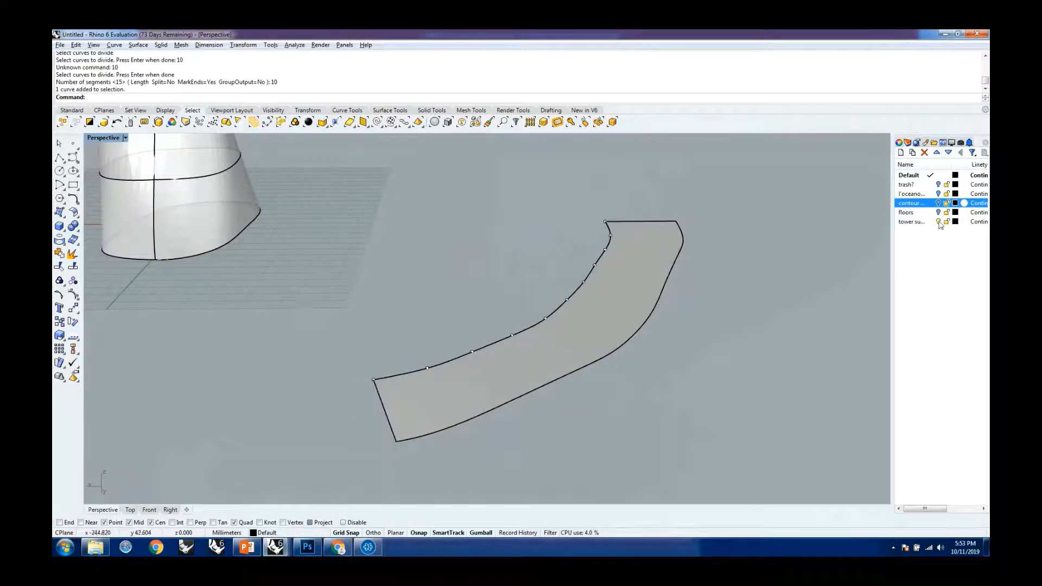
pyautogui.click(938, 204)
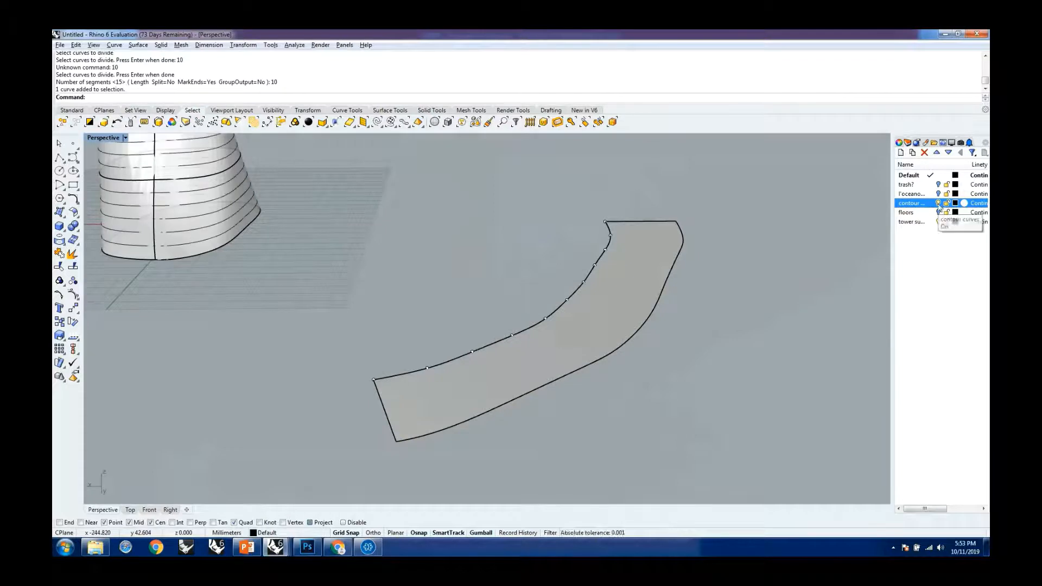
pyautogui.click(939, 204)
pyautogui.click(939, 213)
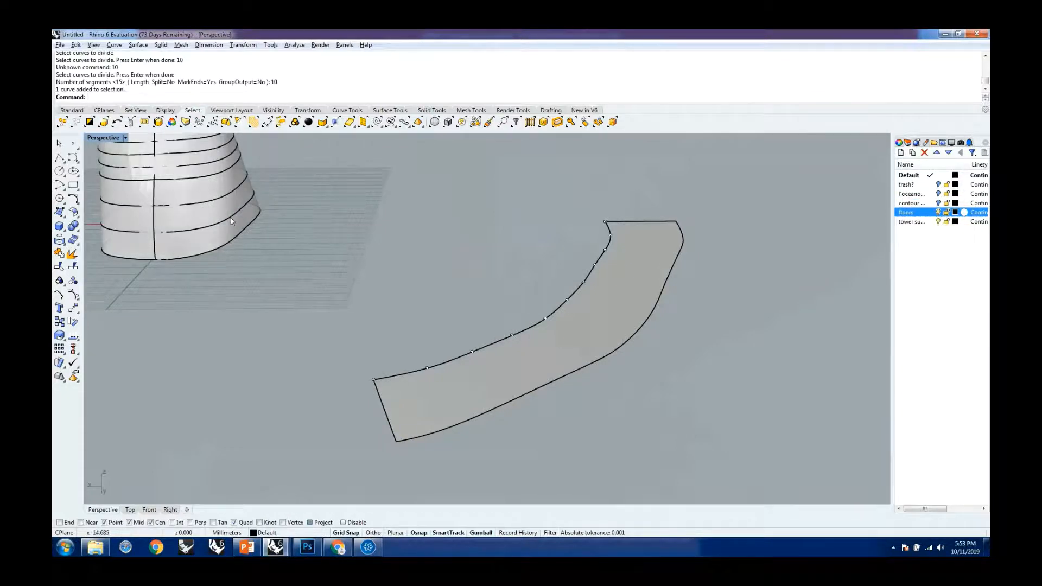
pyautogui.click(938, 213)
# Divide the curve at the strip's short end nearest the viewer into 3 segments and deselect it
pyautogui.click(380, 397)
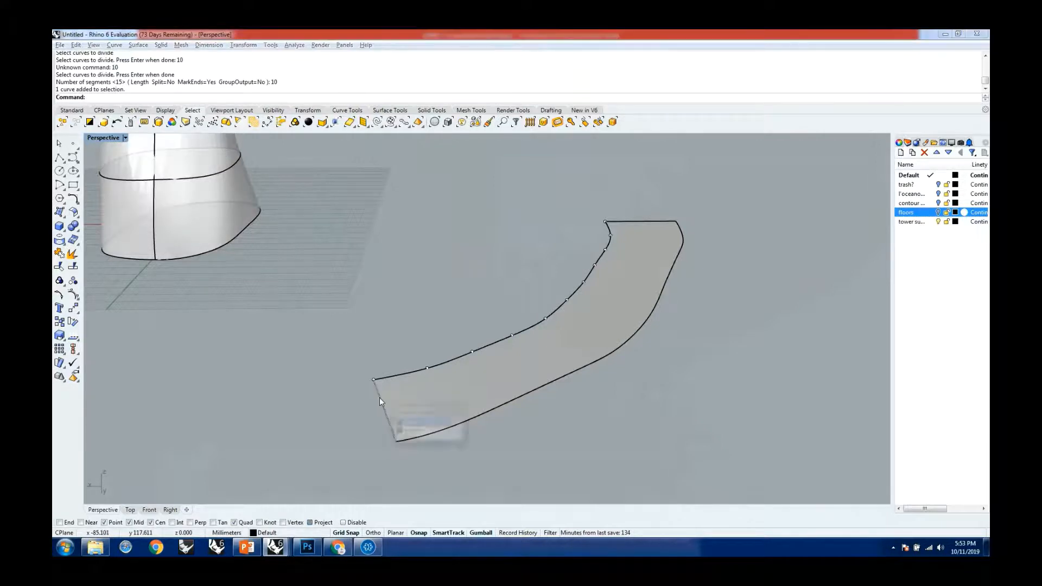
pyautogui.click(410, 427)
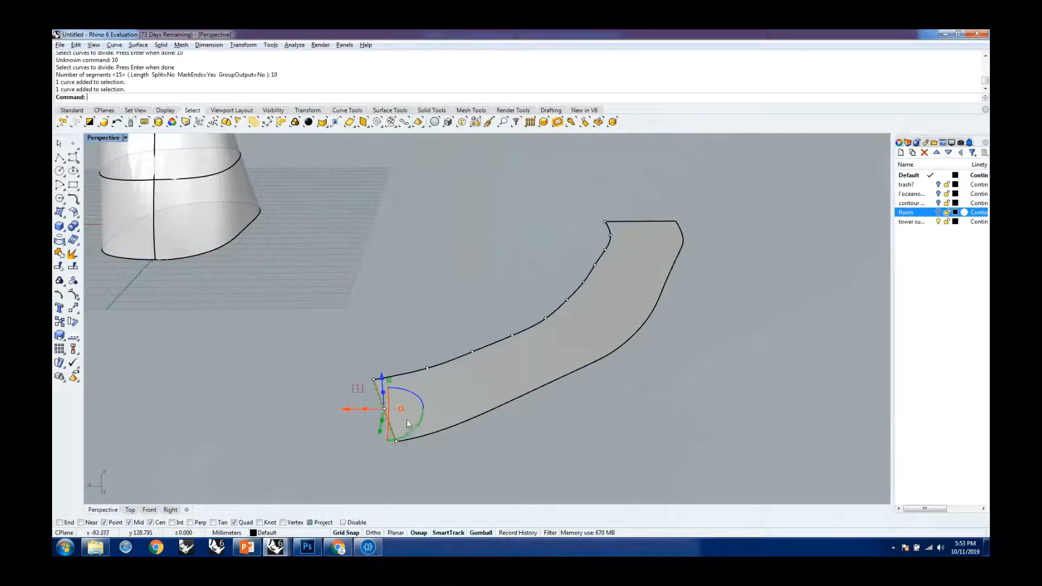
pyautogui.write('Divid')
pyautogui.press('Return')
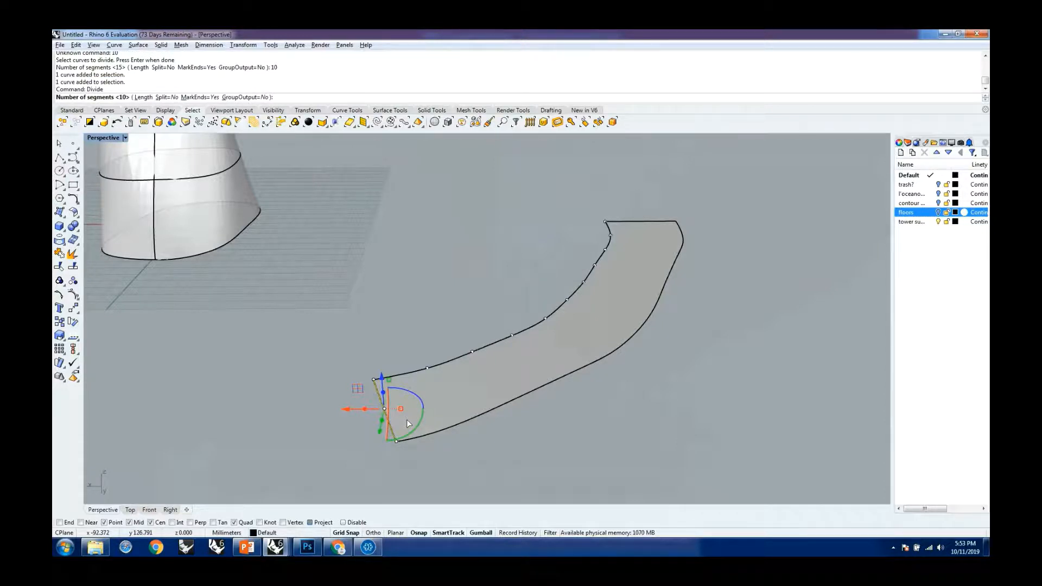
pyautogui.write('3')
pyautogui.press('Return')
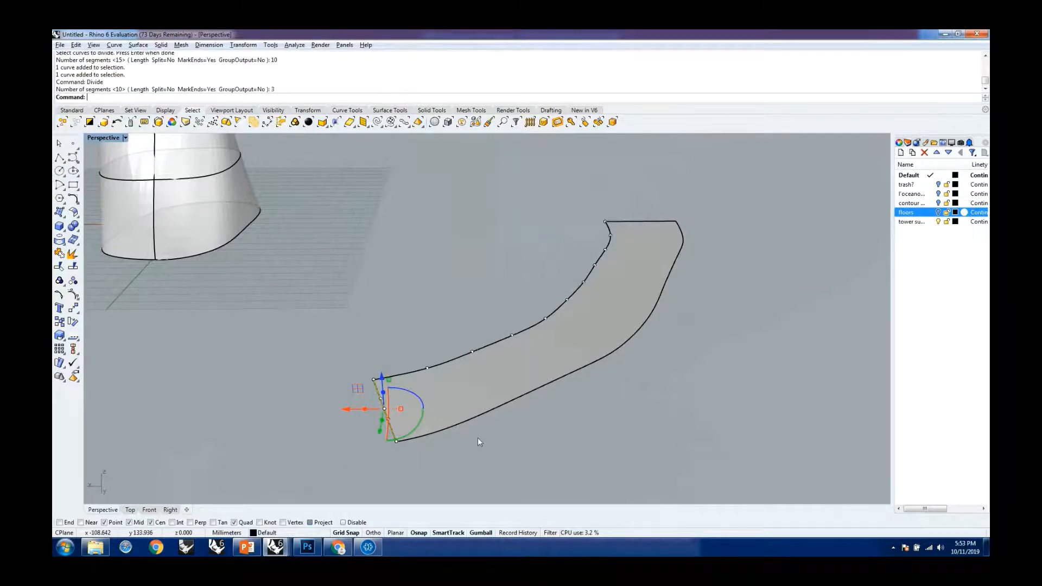
pyautogui.press('Escape')
# Extract crosswise isocurves in the U direction from the strip surface at each interior division point along the inner long edge
pyautogui.scroll(2, 399, 422)
pyautogui.moveTo(393, 409); pyautogui.dragTo(427, 358, button='right')
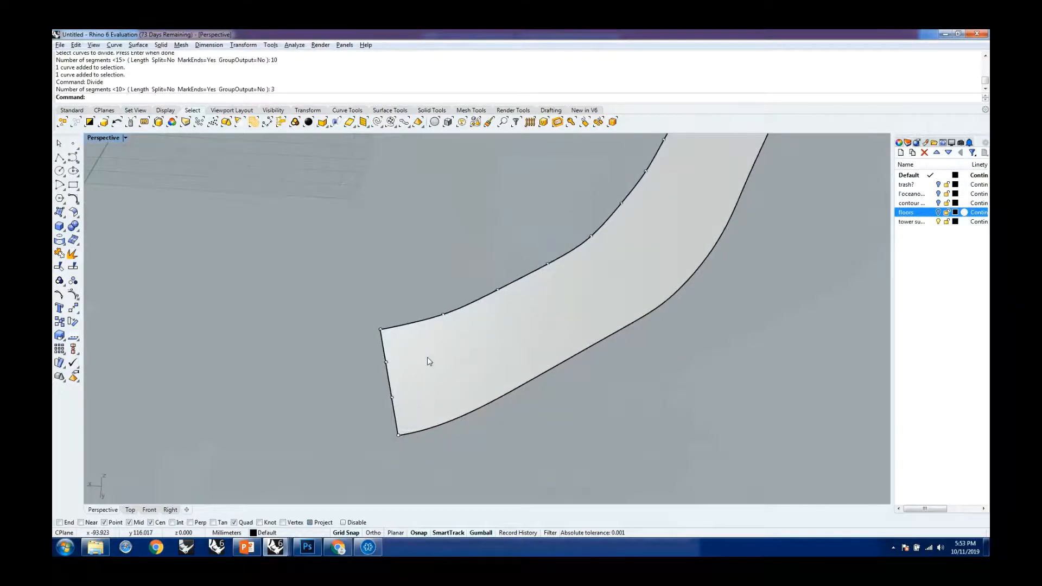
pyautogui.write('ExtractIsocurve')
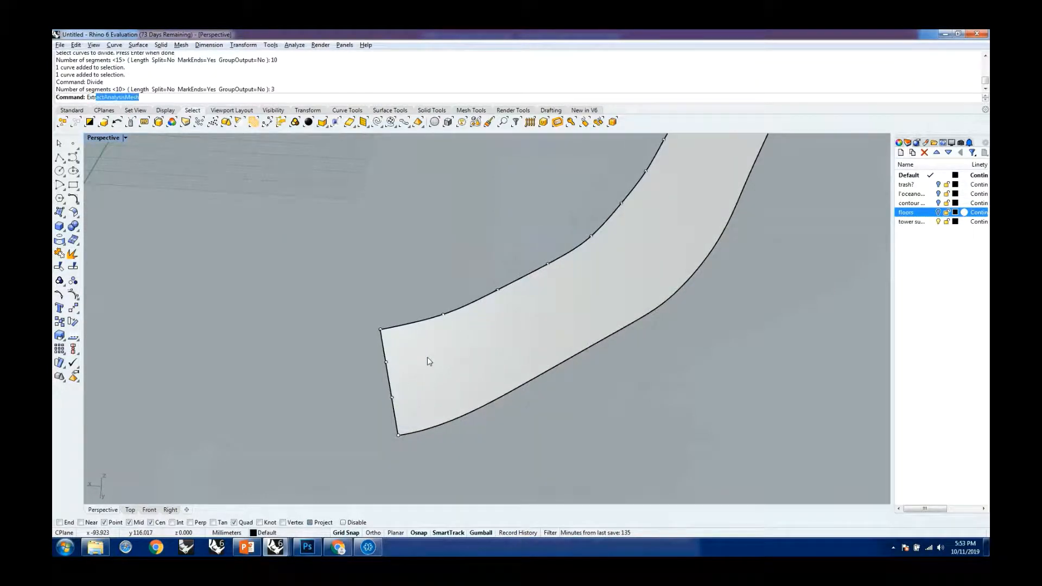
pyautogui.press('Return')
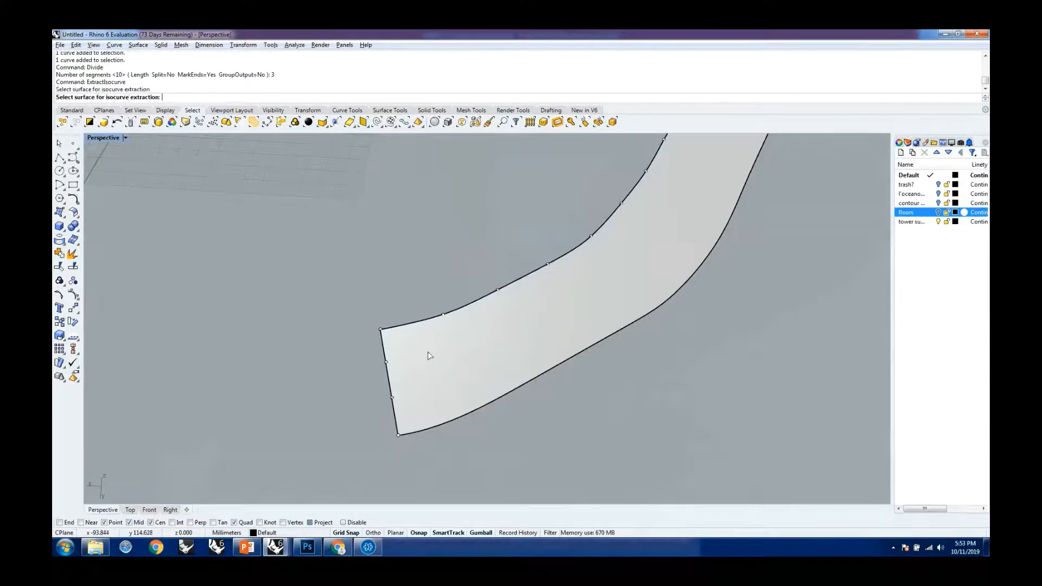
pyautogui.click(429, 360)
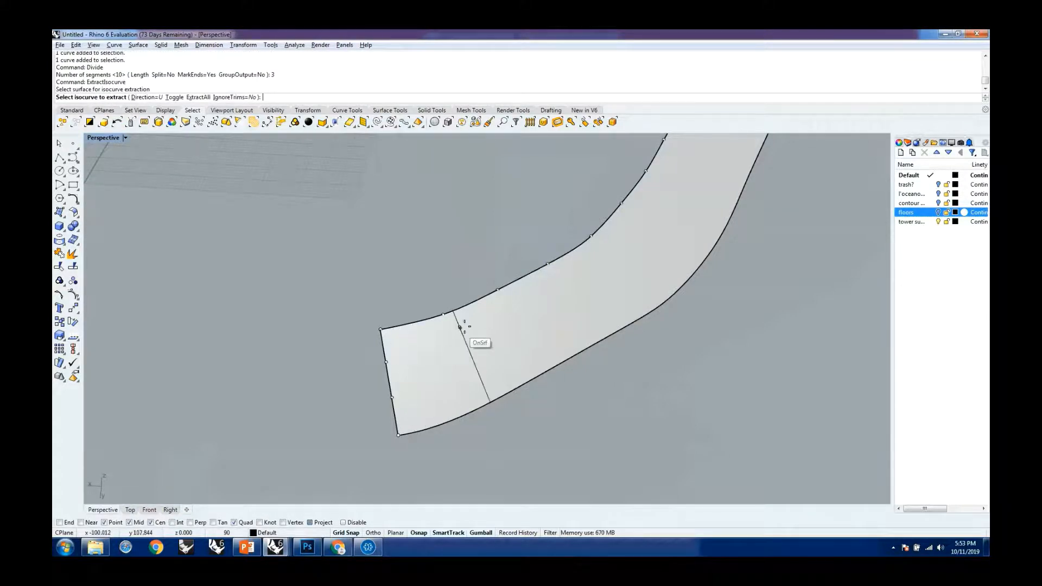
pyautogui.scroll(-1, 450, 347)
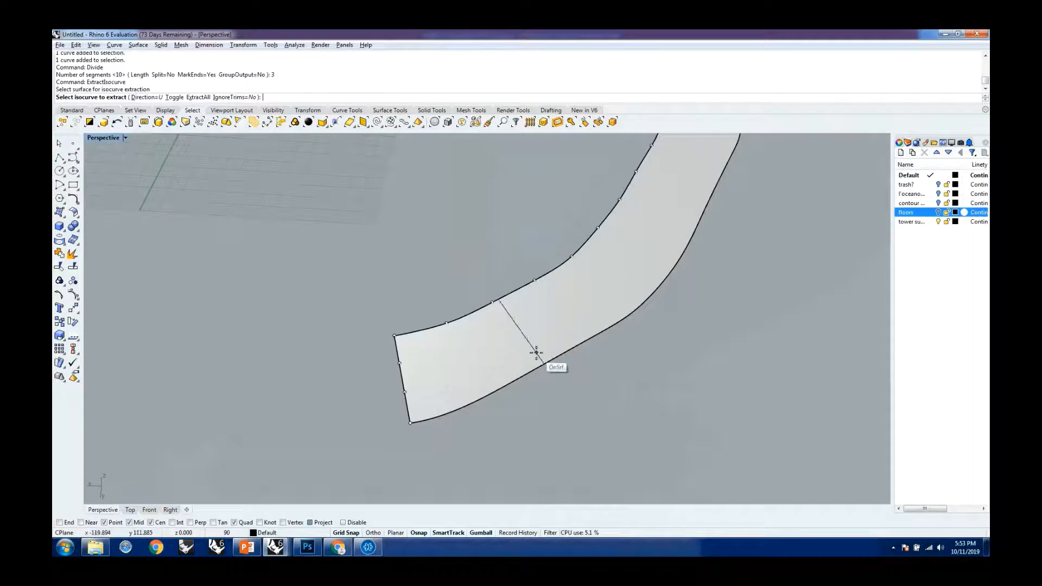
pyautogui.scroll(-2, 529, 359)
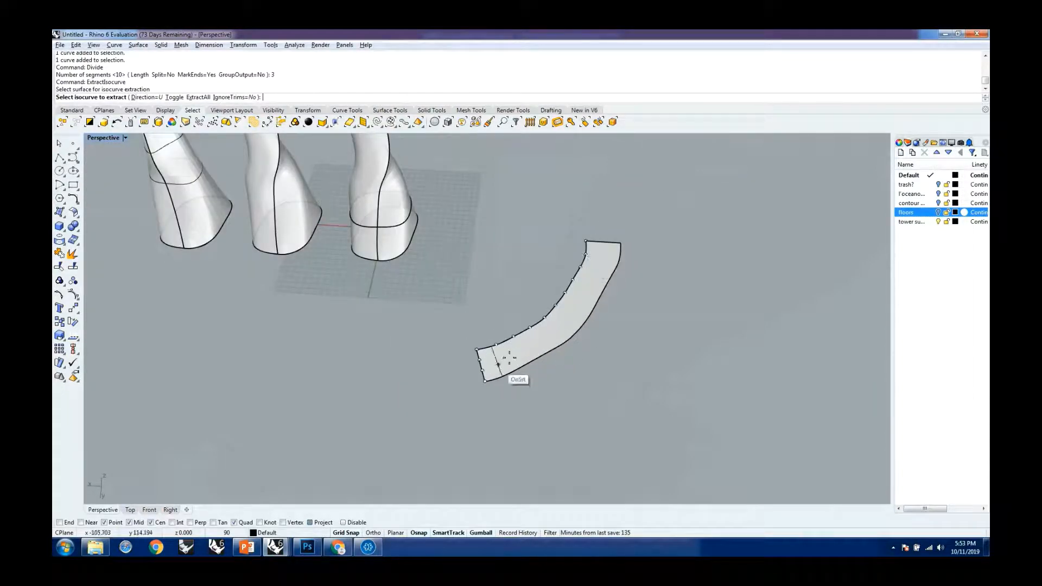
pyautogui.scroll(3, 507, 360)
pyautogui.click(480, 337)
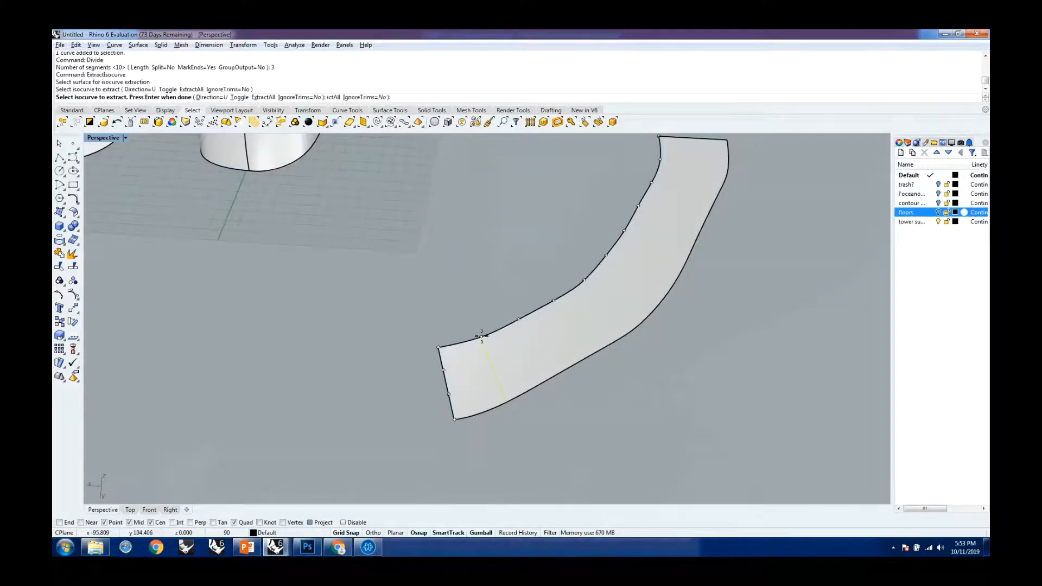
pyautogui.click(518, 319)
pyautogui.click(554, 300)
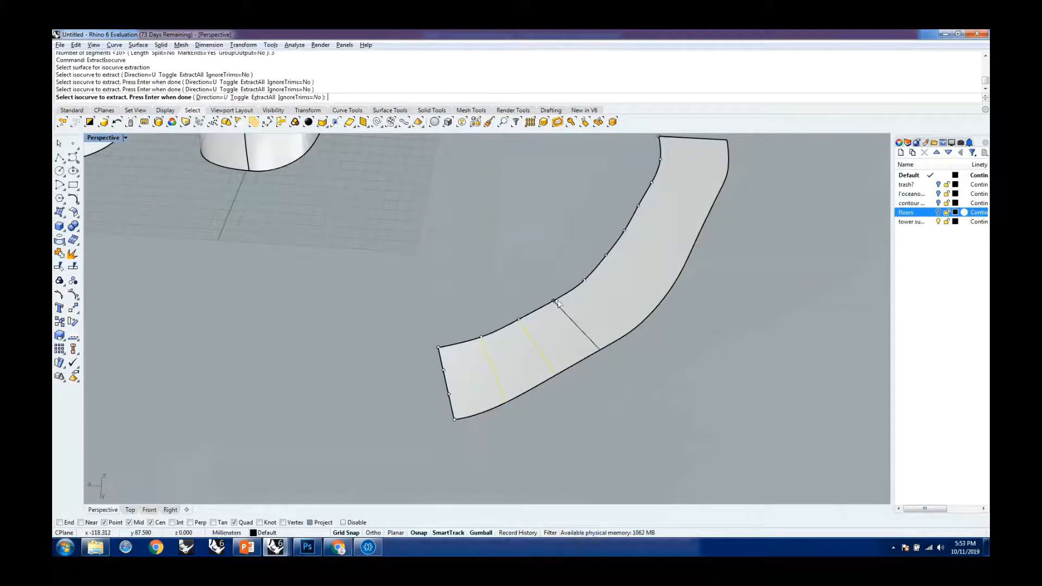
pyautogui.click(585, 281)
pyautogui.click(606, 255)
pyautogui.click(624, 231)
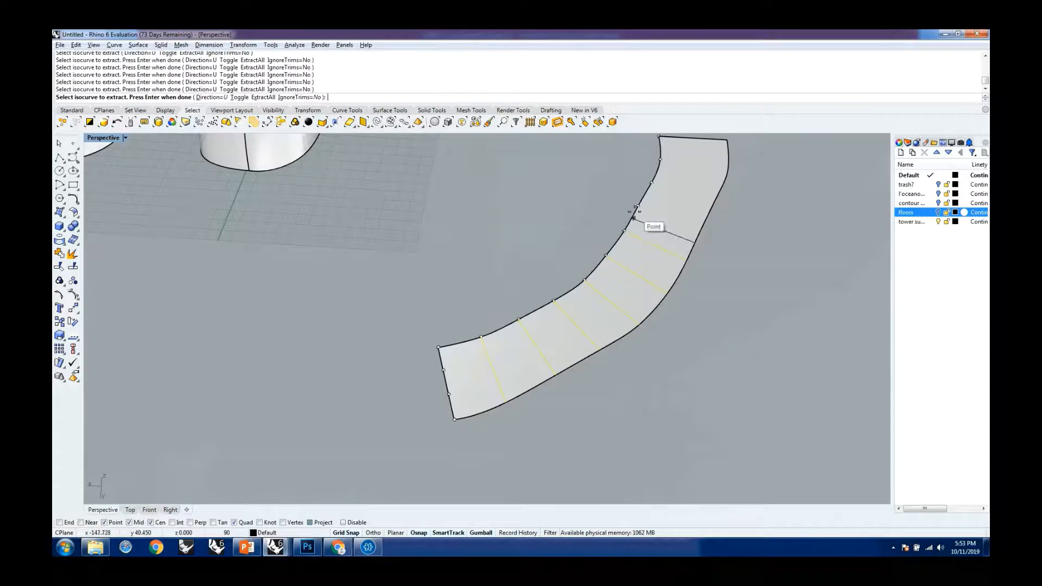
pyautogui.click(638, 207)
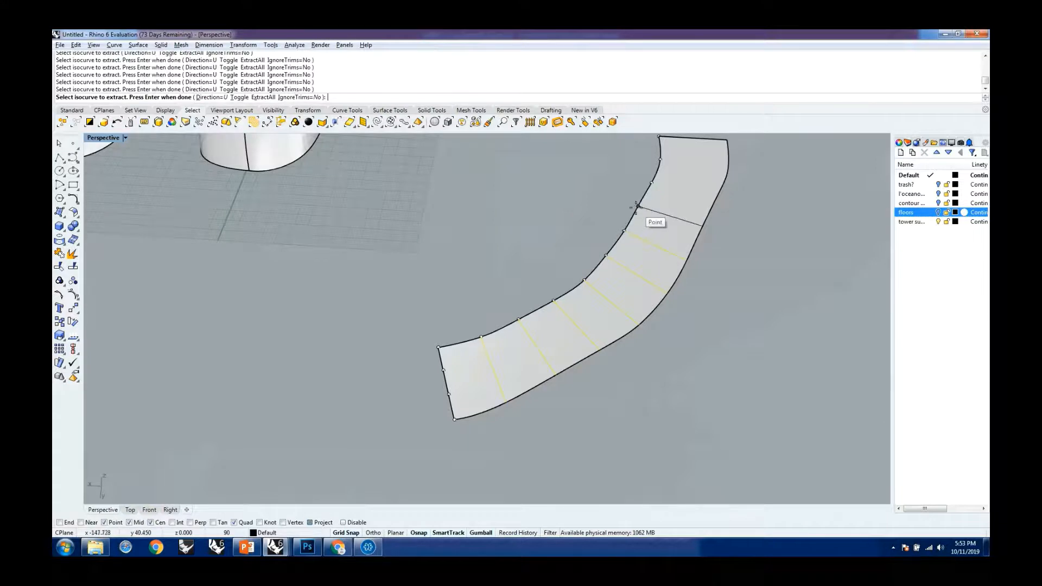
pyautogui.click(661, 161)
pyautogui.press('Return')
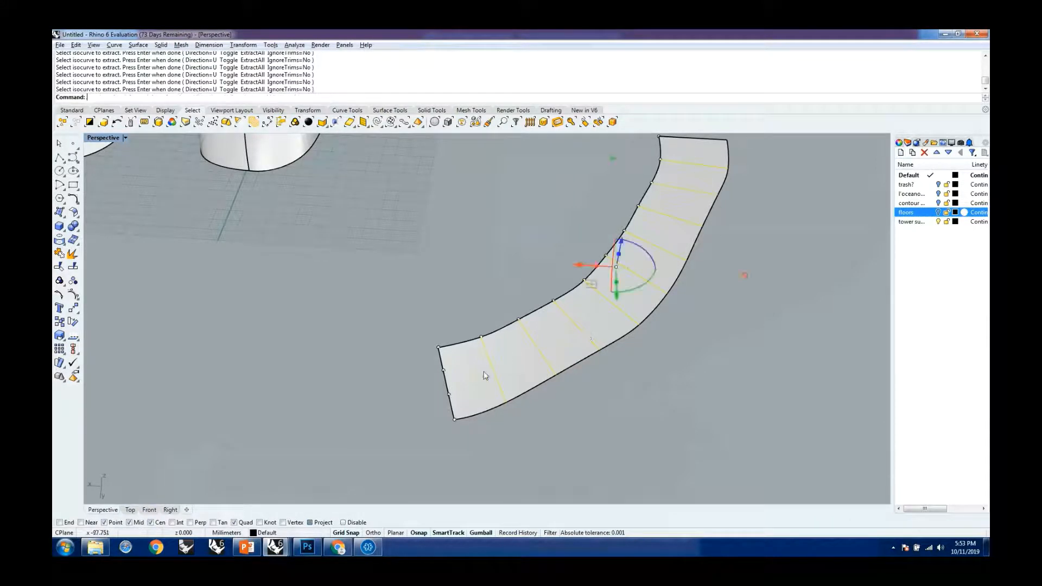
pyautogui.press('Escape')
# Extract two lengthwise isocurves in the V direction through the division points on the strip's near short end
pyautogui.press('Return')
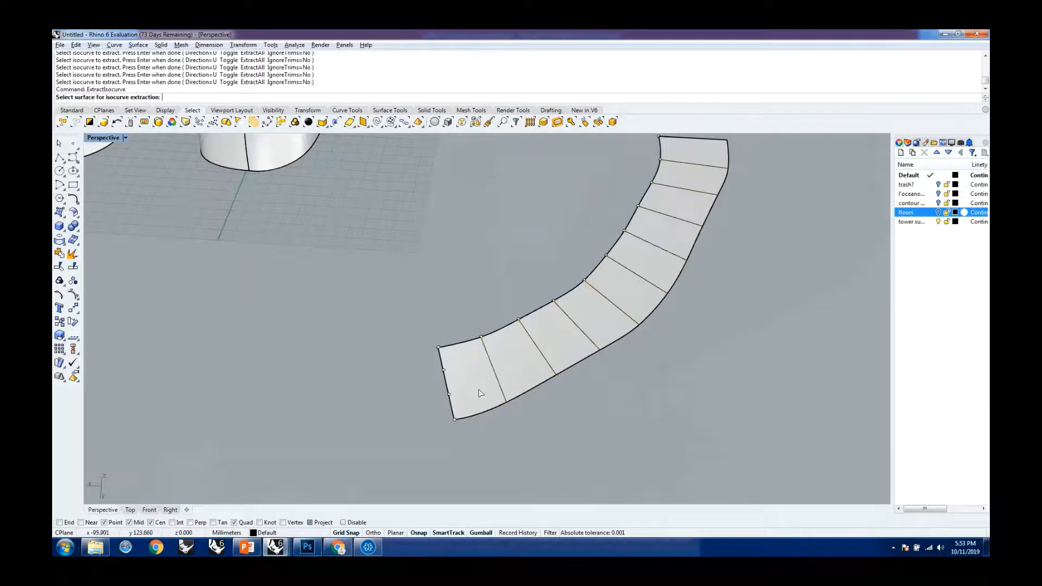
pyautogui.click(480, 392)
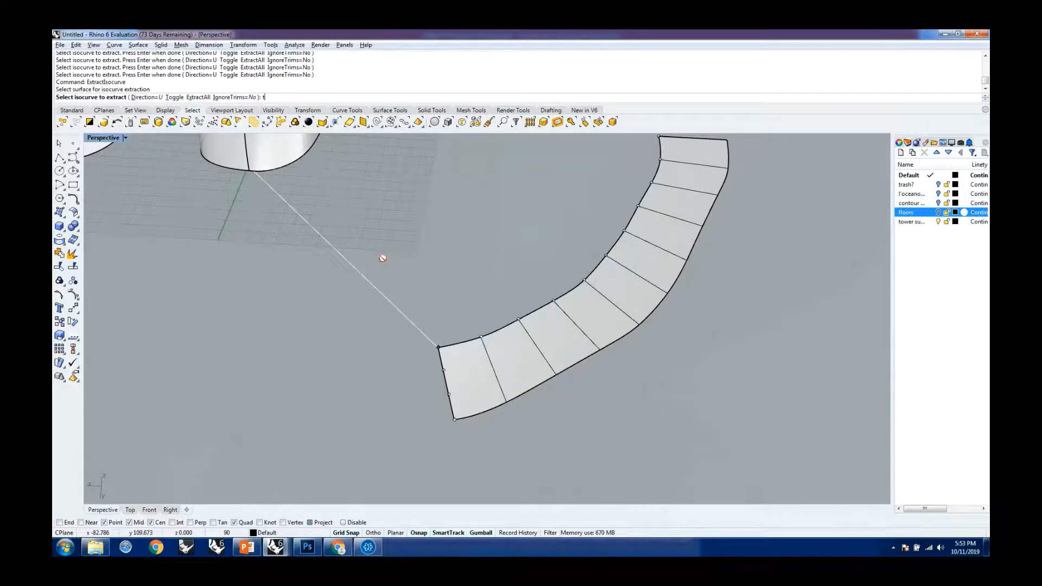
pyautogui.press('Return')
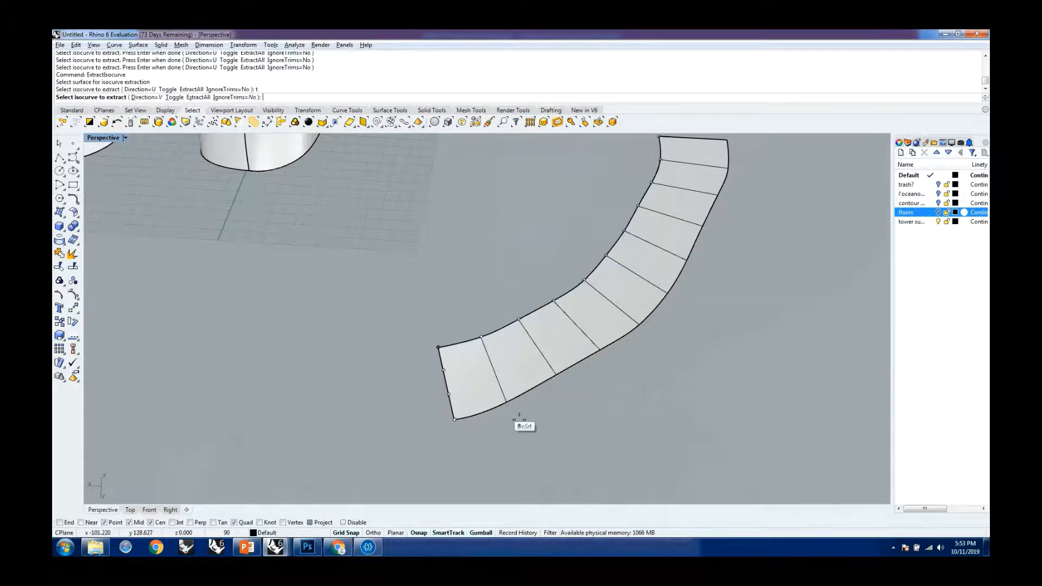
pyautogui.click(443, 371)
pyautogui.click(450, 394)
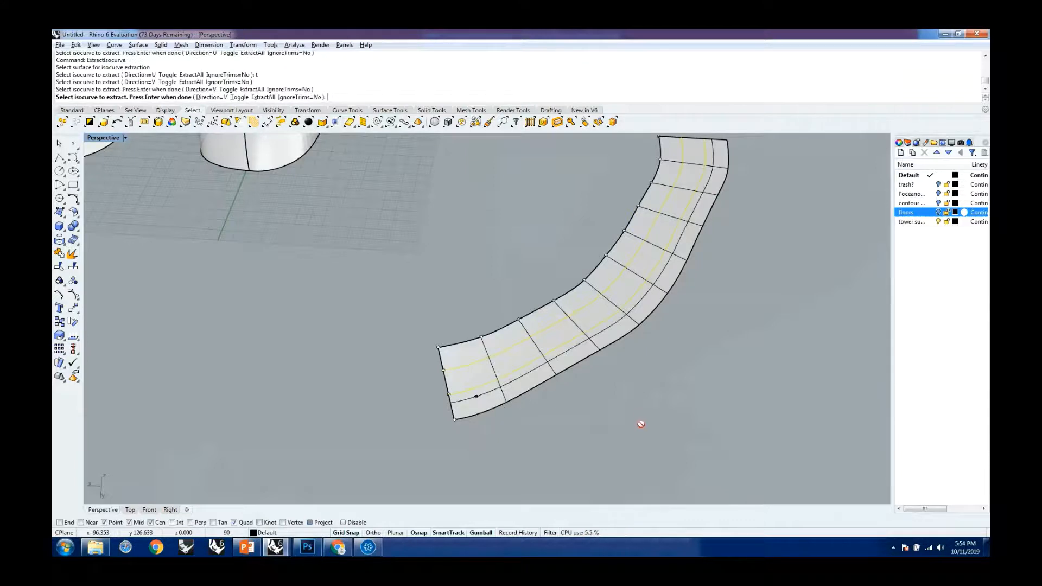
pyautogui.press('Return')
pyautogui.click(626, 414)
# Examine the two lengthwise isocurves on the strip by selecting both and viewing them up close, and clear the selection
pyautogui.scroll(-5, 572, 423)
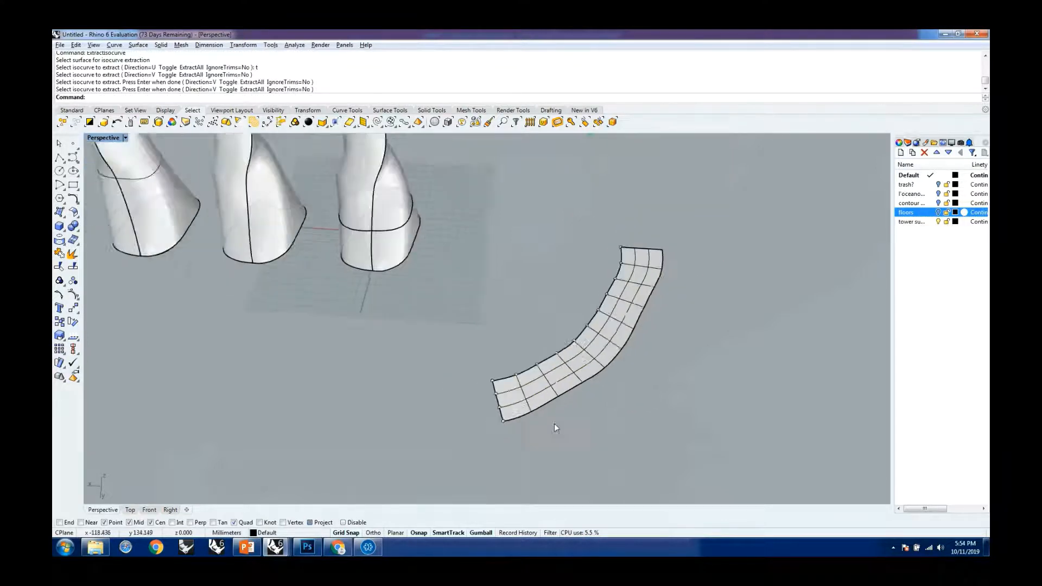
pyautogui.moveTo(555, 424)
pyautogui.mouseDown(button='right')
pyautogui.moveTo(621, 360)
pyautogui.moveTo(565, 411)
pyautogui.mouseUp(button='right')
pyautogui.scroll(5, 554, 401)
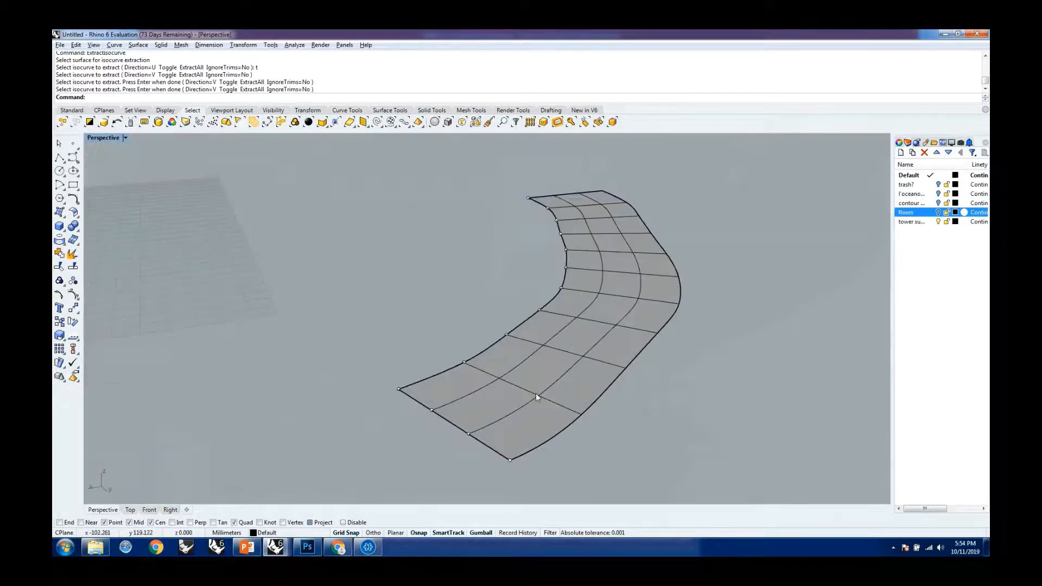
pyautogui.click(542, 393)
pyautogui.keyDown('shift'); pyautogui.click(506, 373); pyautogui.keyUp('shift')
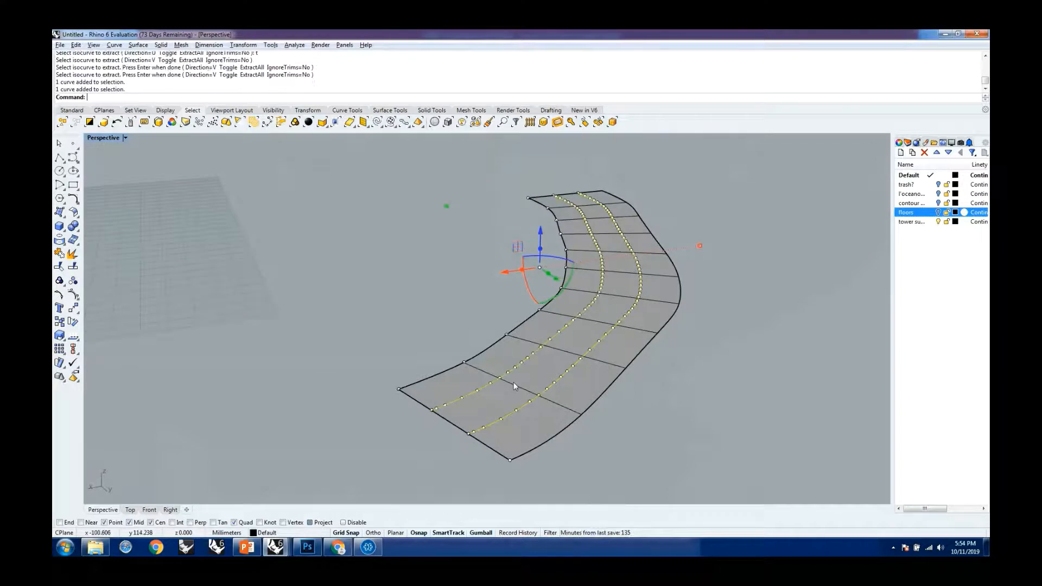
pyautogui.moveTo(586, 408); pyautogui.dragTo(539, 416, button='right')
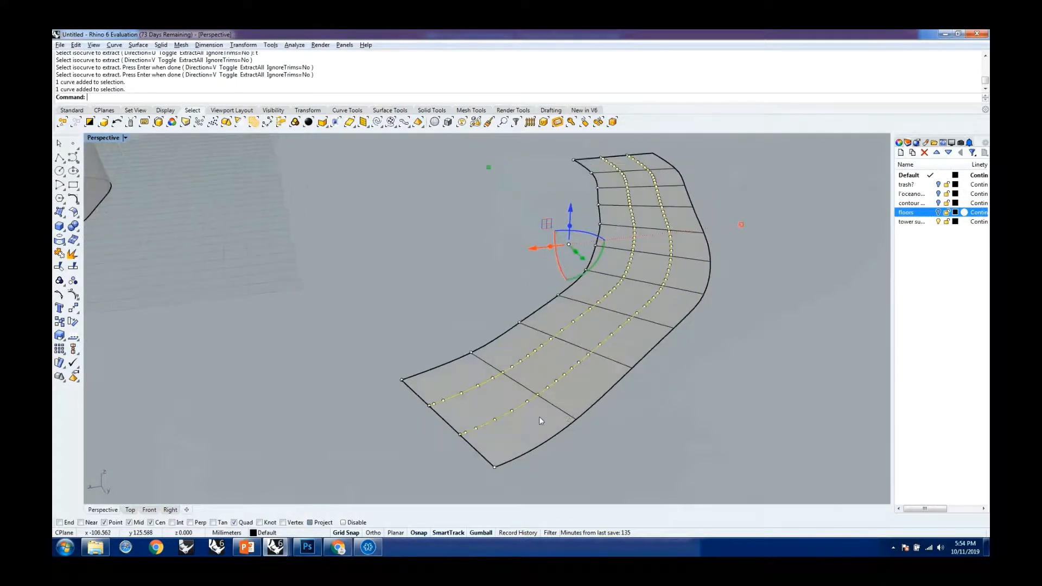
pyautogui.scroll(-3, 539, 416)
pyautogui.click(622, 435)
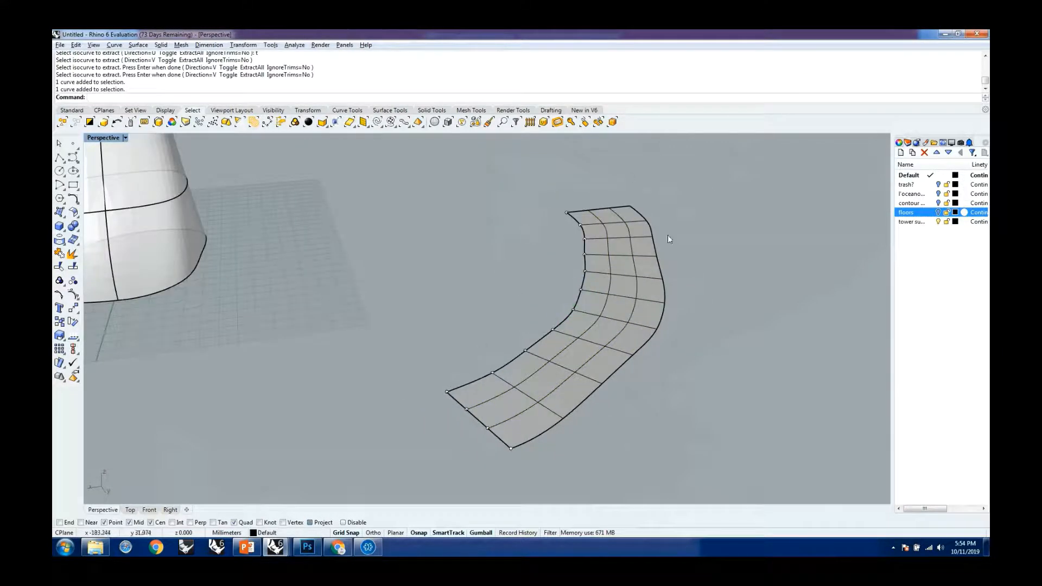
# Select all point objects with SelPt and move them to the trash! layer
pyautogui.write('SelP')
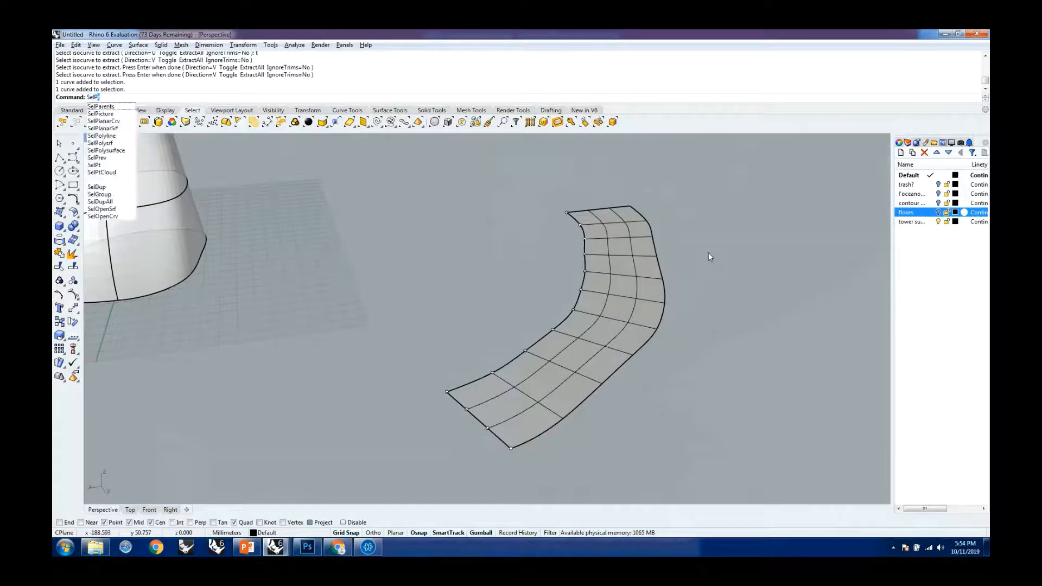
pyautogui.write('t')
pyautogui.press('Return')
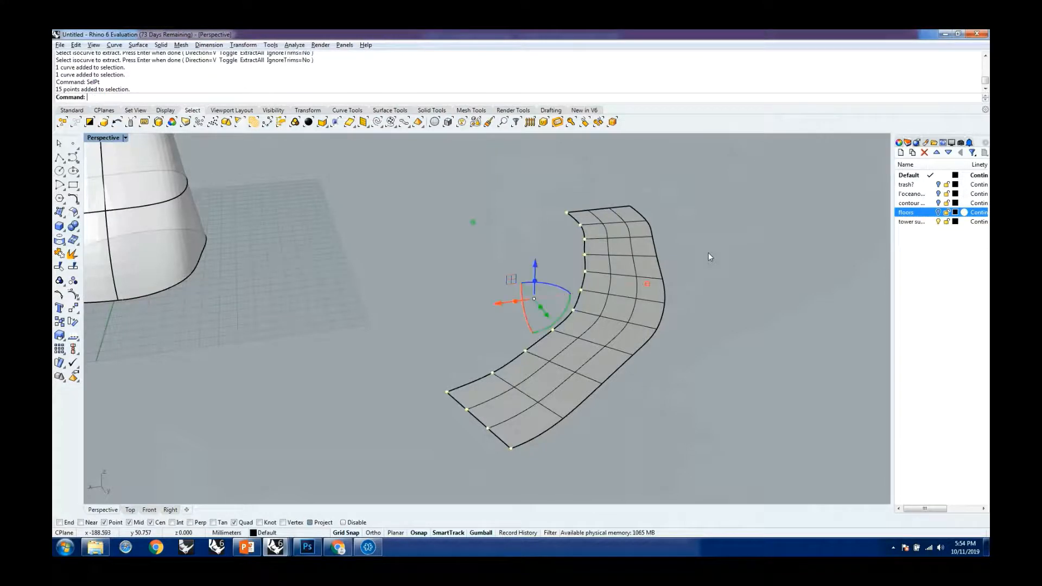
pyautogui.rightClick(931, 185)
pyautogui.click(917, 358)
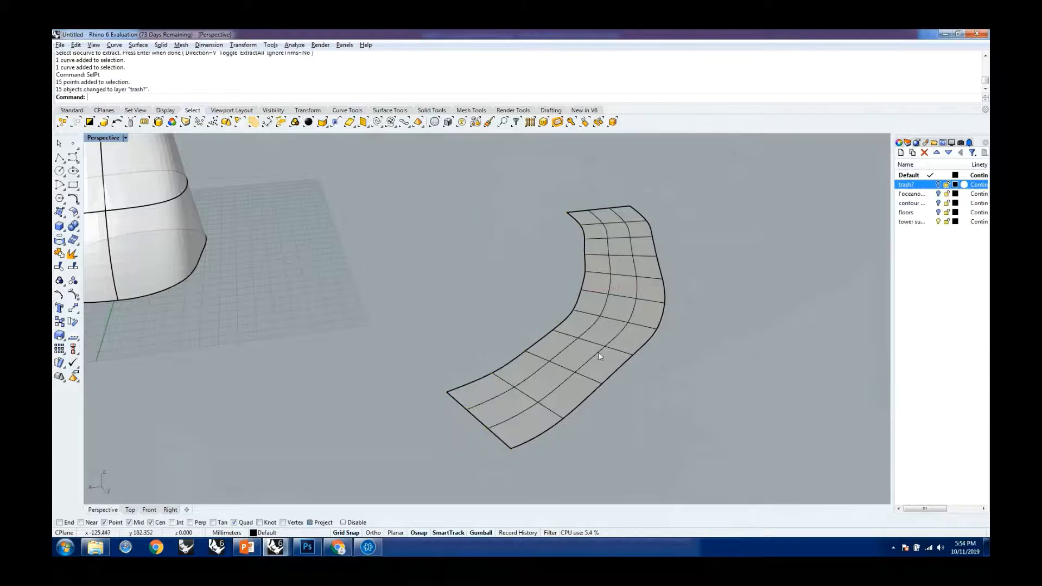
# Select the strip's isocurves and edge curves without the surface, and move them up 2 mm off it
pyautogui.moveTo(591, 372); pyautogui.dragTo(419, 211, button='right')
pyautogui.moveTo(419, 209); pyautogui.dragTo(694, 466)
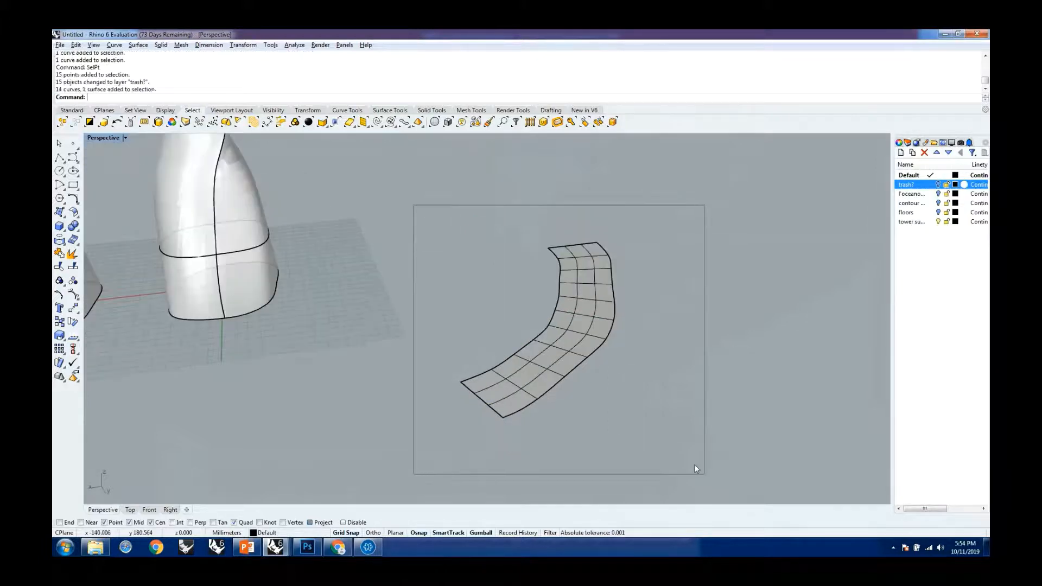
pyautogui.scroll(5, 564, 374)
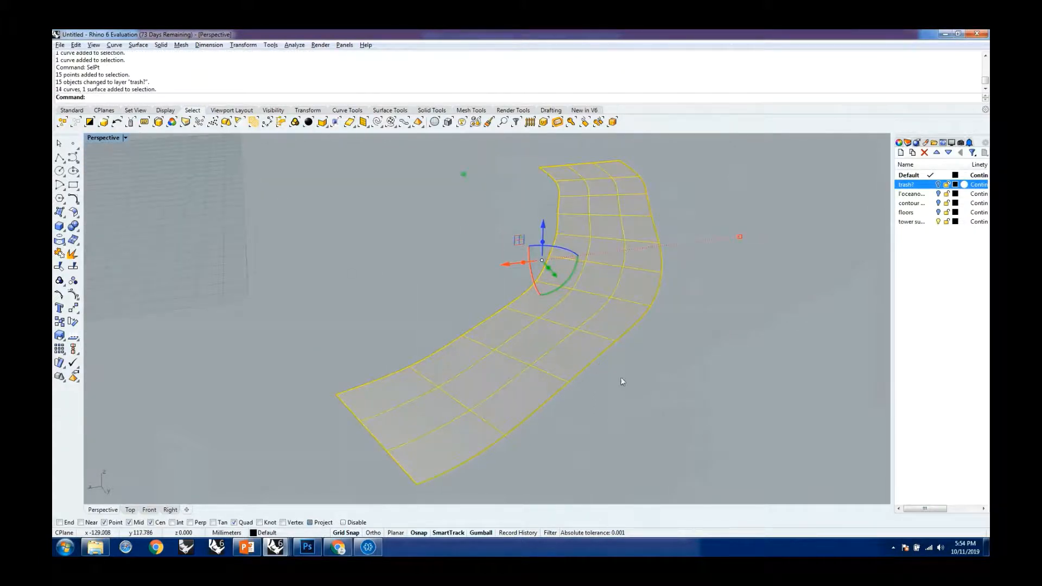
pyautogui.keyDown('ctrl'); pyautogui.click(592, 358); pyautogui.keyUp('ctrl')
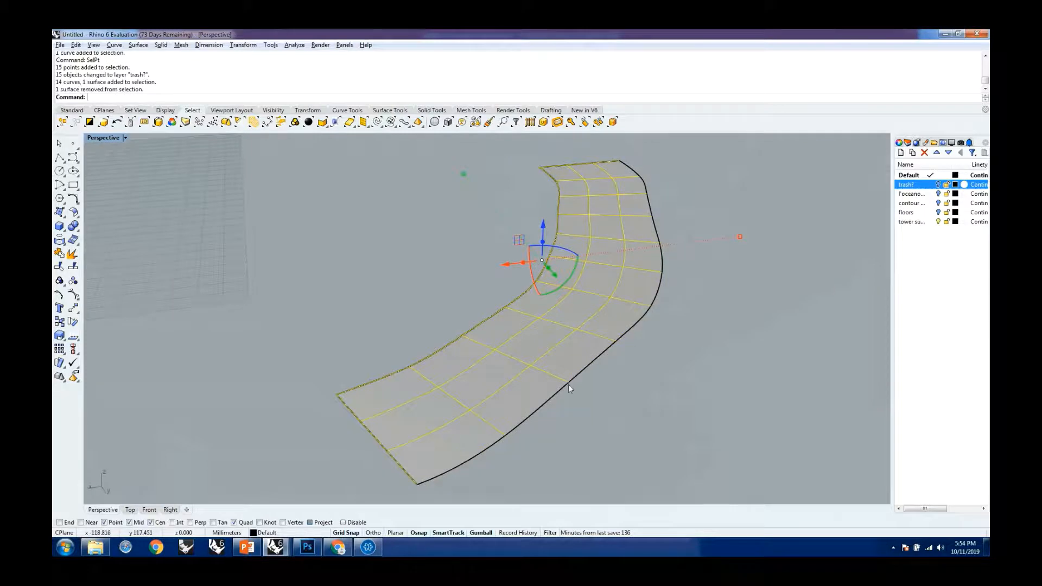
pyautogui.scroll(-2, 543, 358)
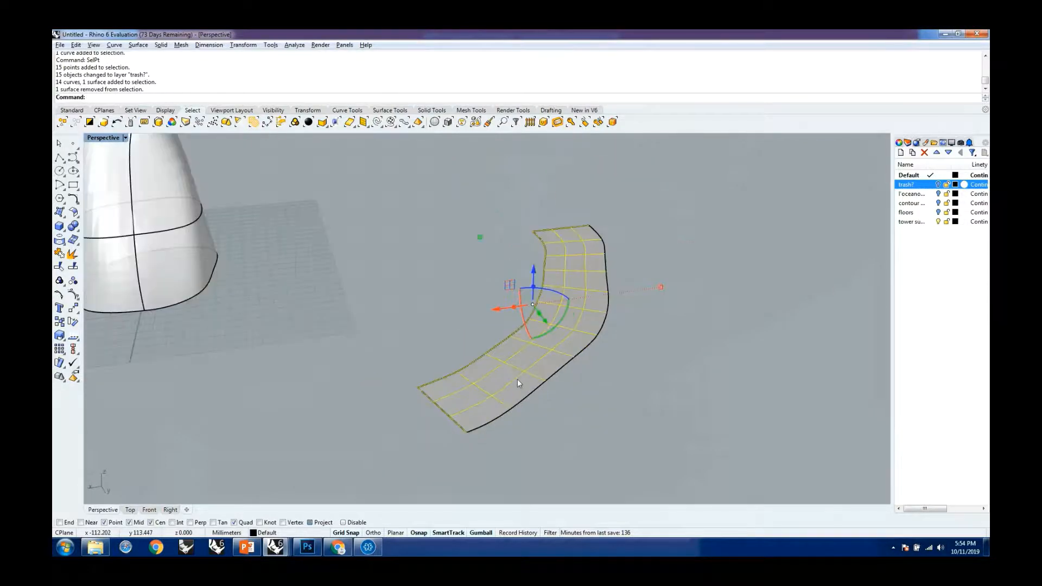
pyautogui.click(532, 267)
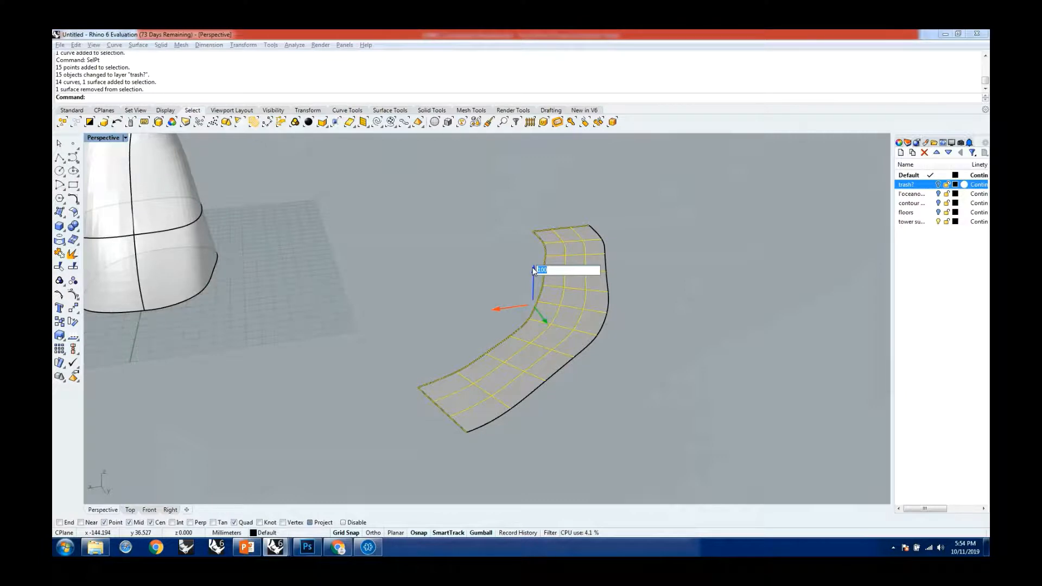
pyautogui.write('2')
pyautogui.press('Return')
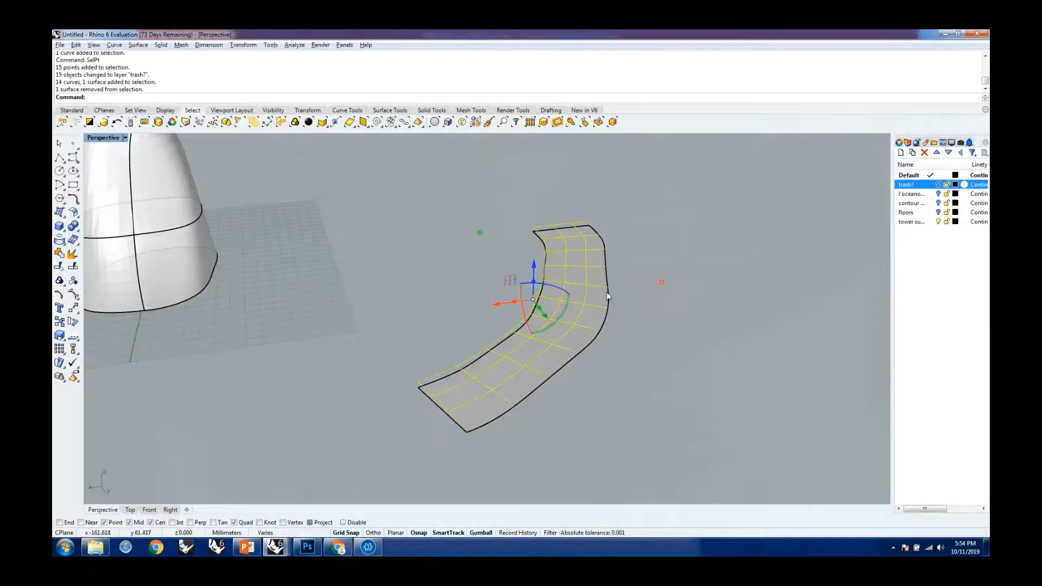
pyautogui.click(652, 373)
# Delete the raised edge curve at the strip's near short end
pyautogui.scroll(-4, 583, 306)
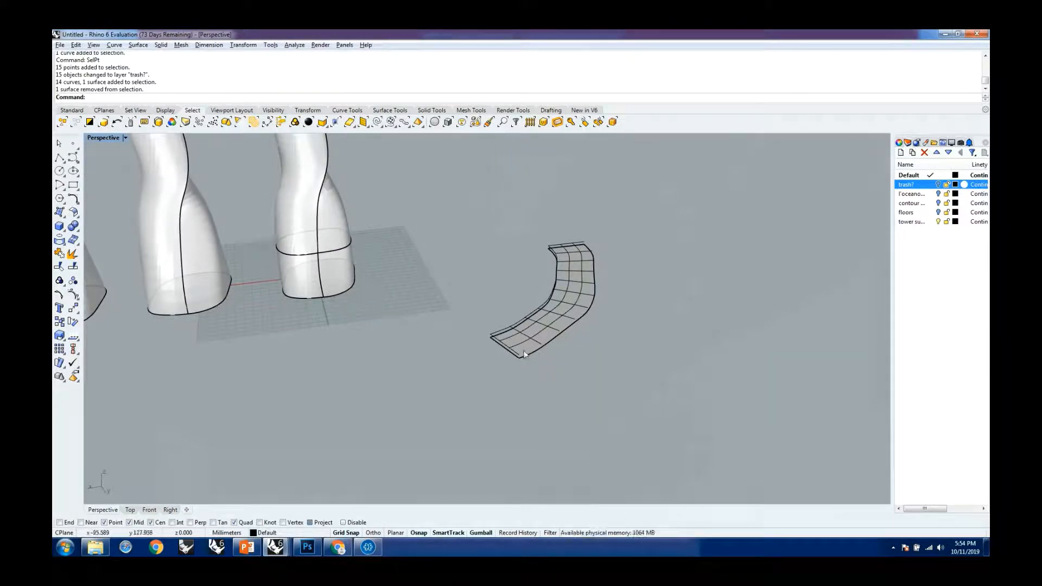
pyautogui.scroll(2, 520, 336)
pyautogui.scroll(5, 479, 341)
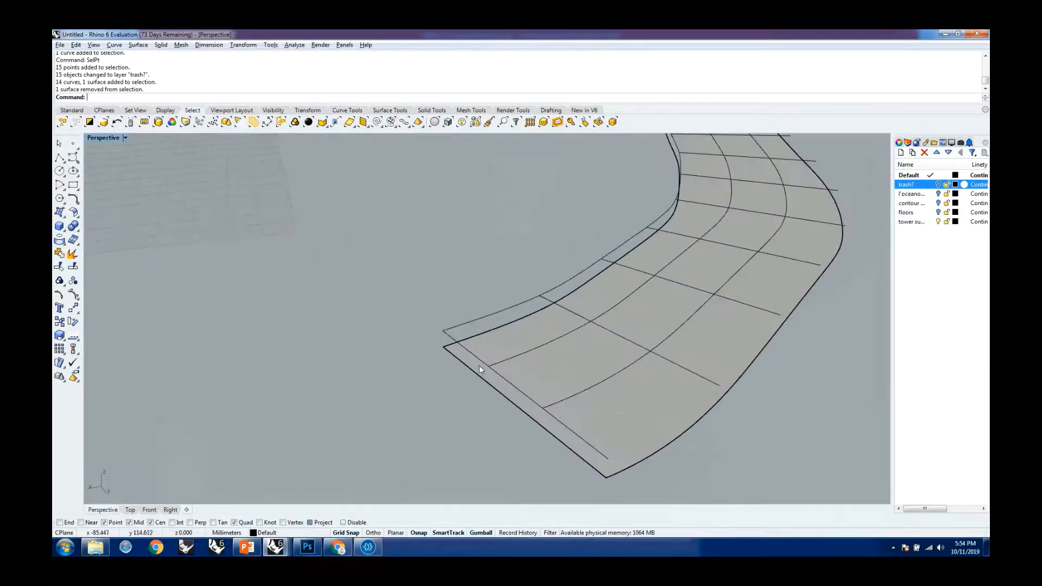
pyautogui.scroll(-3, 479, 367)
pyautogui.scroll(-3, 510, 375)
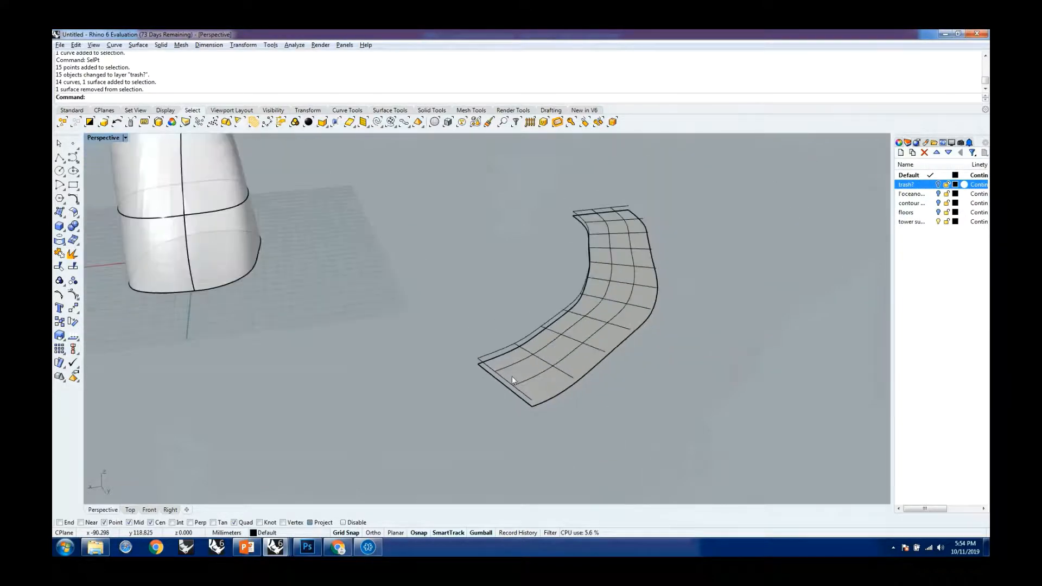
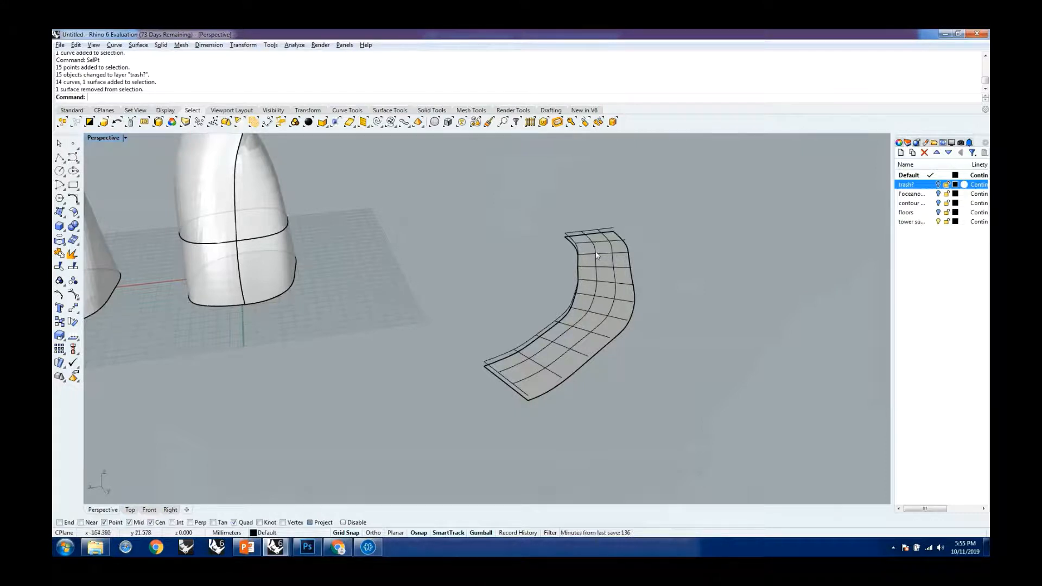
pyautogui.scroll(2, 501, 366)
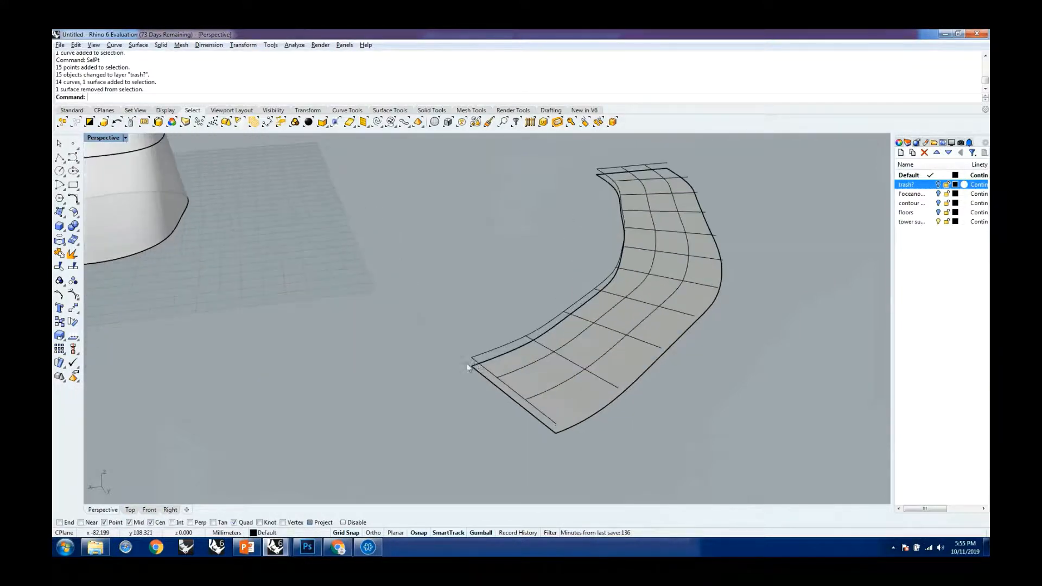
pyautogui.click(475, 367)
pyautogui.press('Delete')
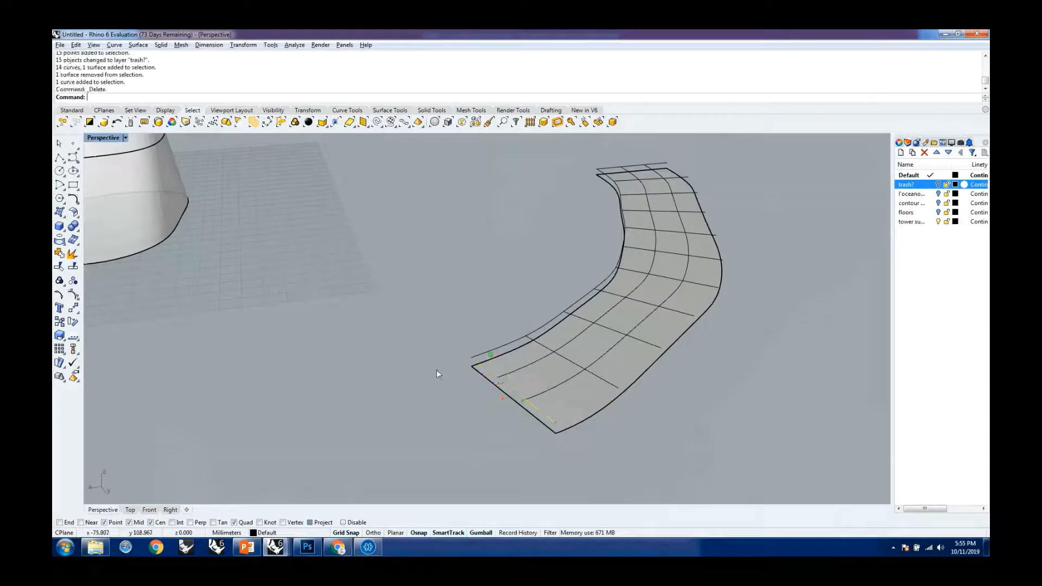
# Show the trash! layer so the point objects along the strip's edges can be used for snapping
pyautogui.scroll(2, 516, 376)
pyautogui.scroll(3, 558, 314)
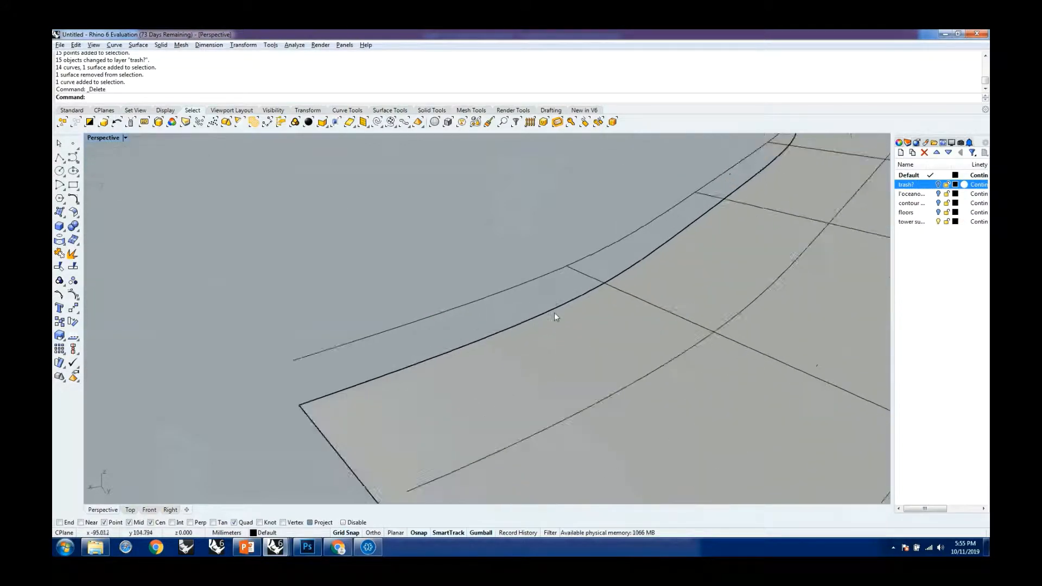
pyautogui.scroll(-2, 568, 325)
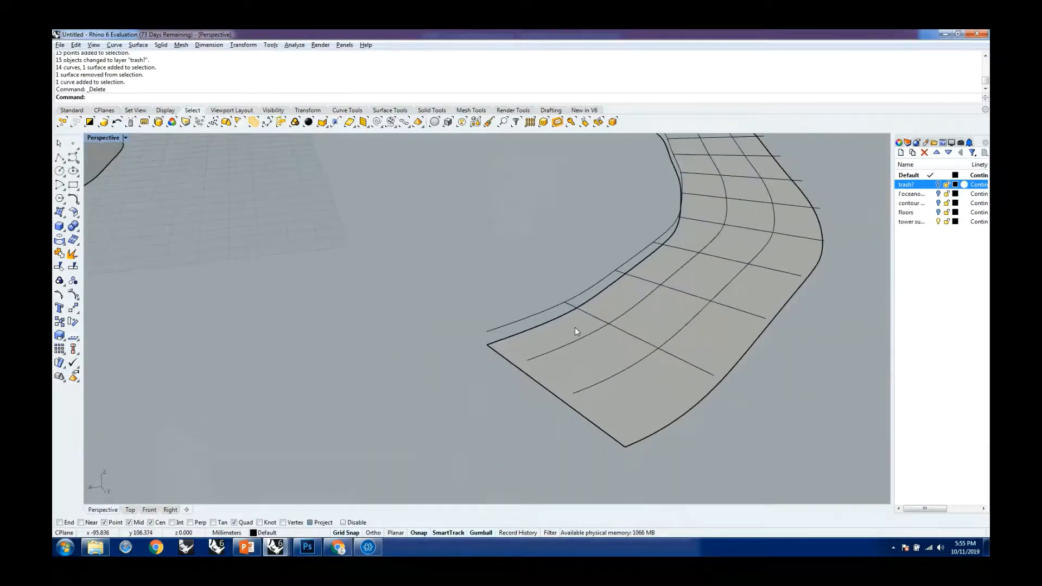
pyautogui.click(542, 311)
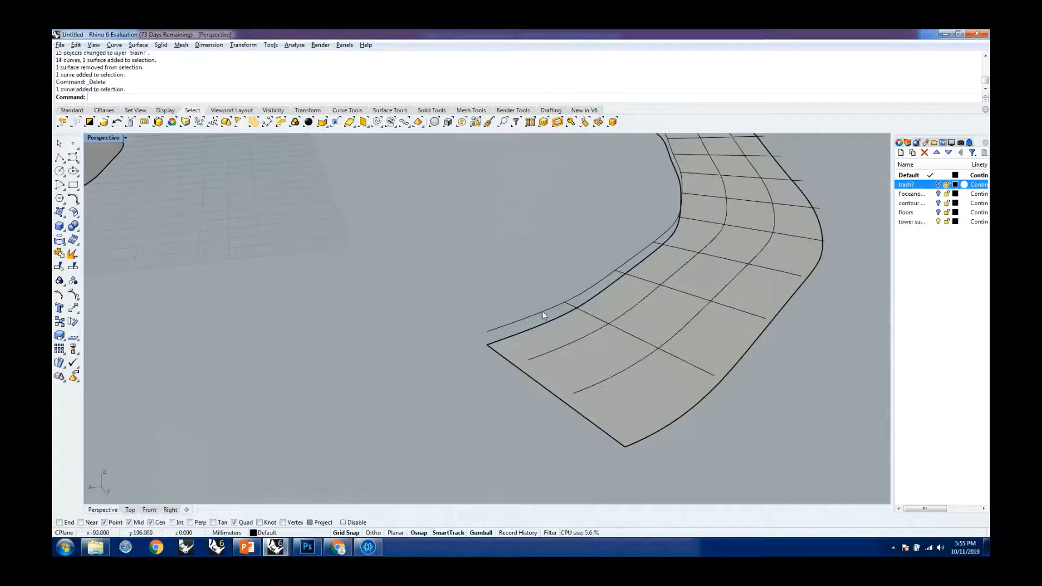
pyautogui.click(517, 280)
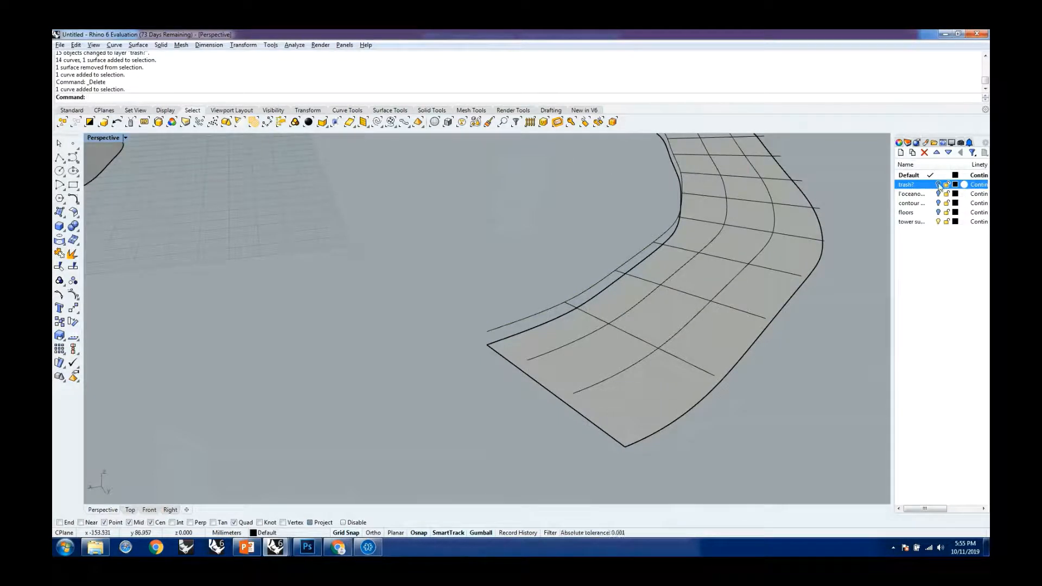
pyautogui.click(938, 185)
pyautogui.scroll(3, 580, 327)
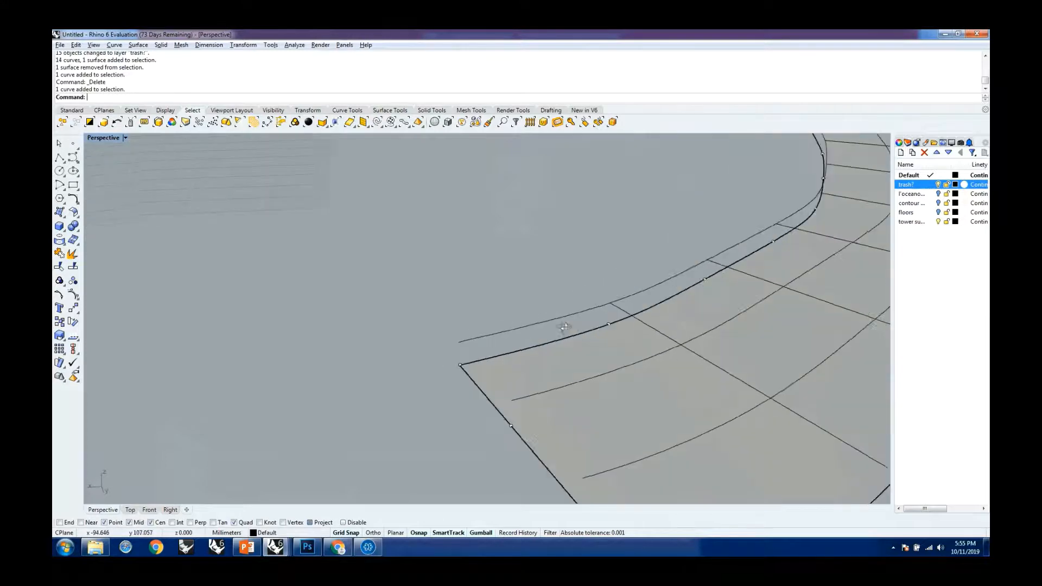
pyautogui.scroll(-2, 556, 337)
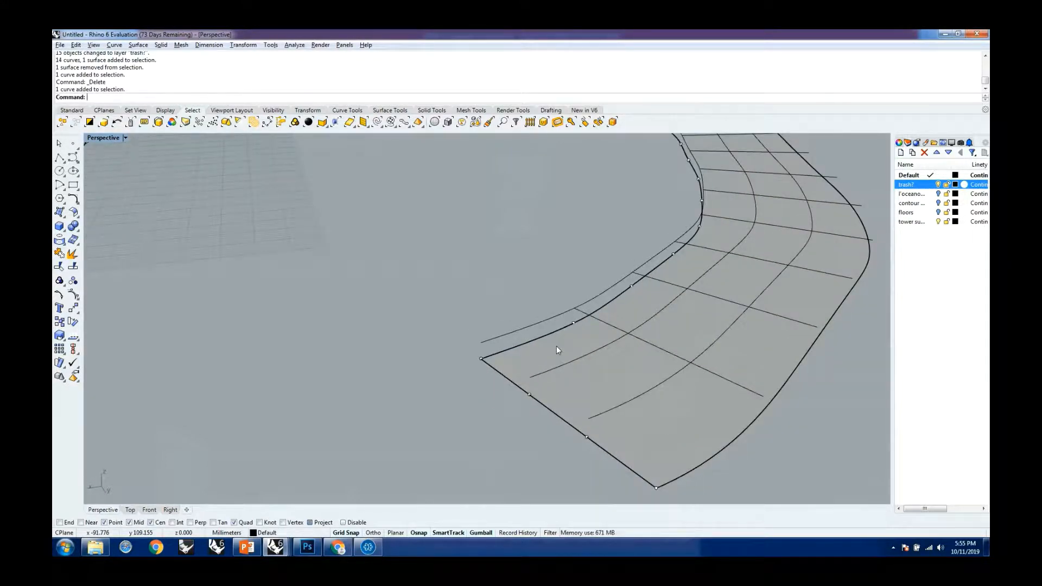
# Start a polyline at the strip's near inner corner, enable intersection snapping, and zigzag to the first raised crosswise isocurve's end and the second edge point
pyautogui.write('lyline')
pyautogui.press('Return')
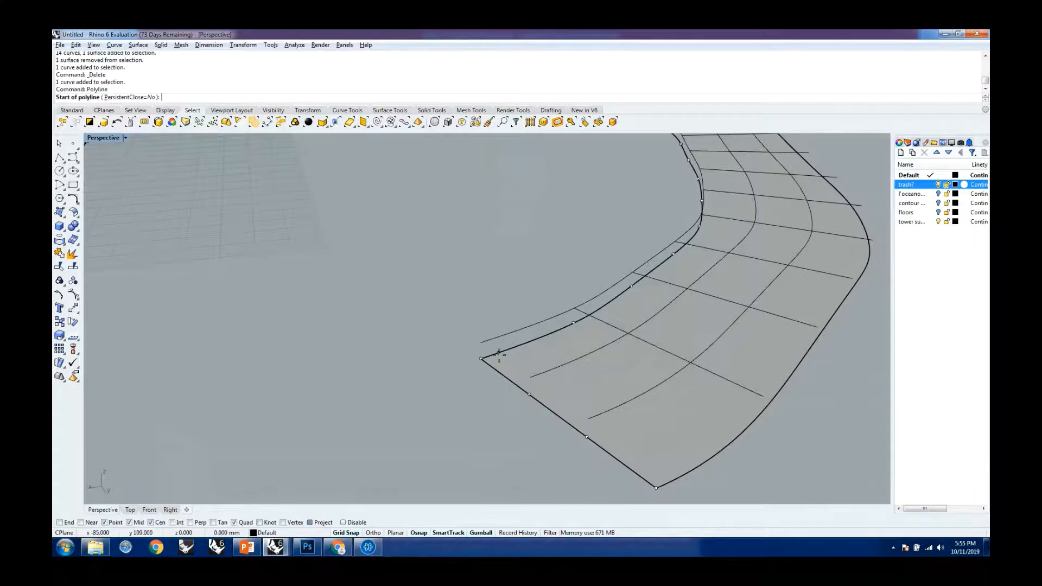
pyautogui.click(481, 358)
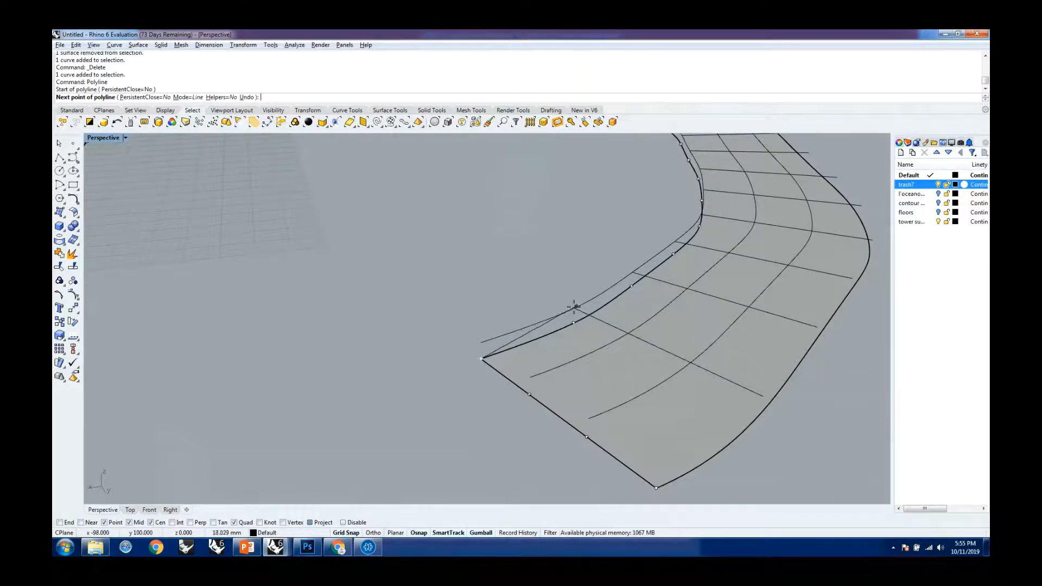
pyautogui.scroll(4, 576, 306)
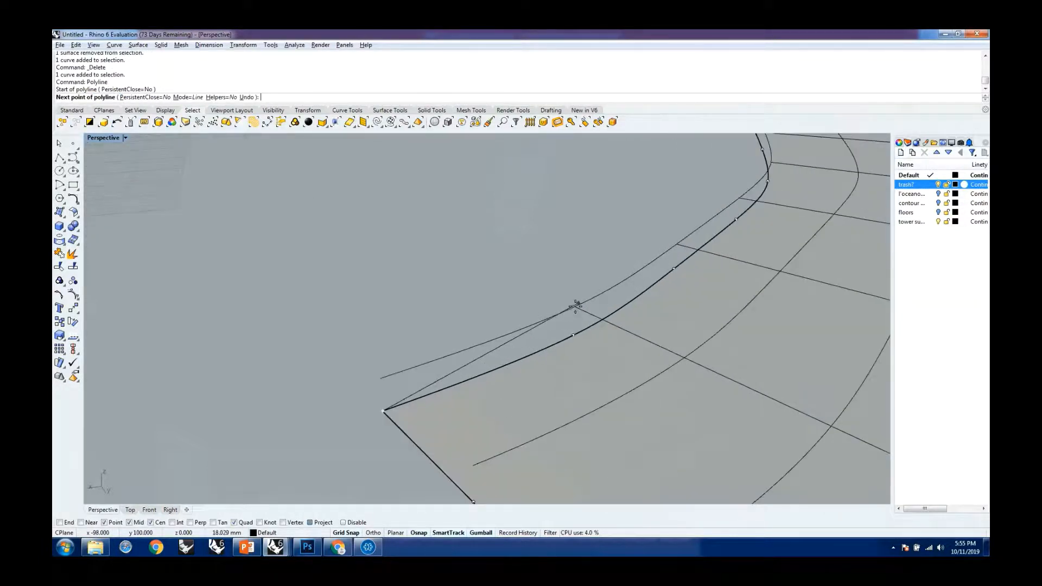
pyautogui.click(173, 522)
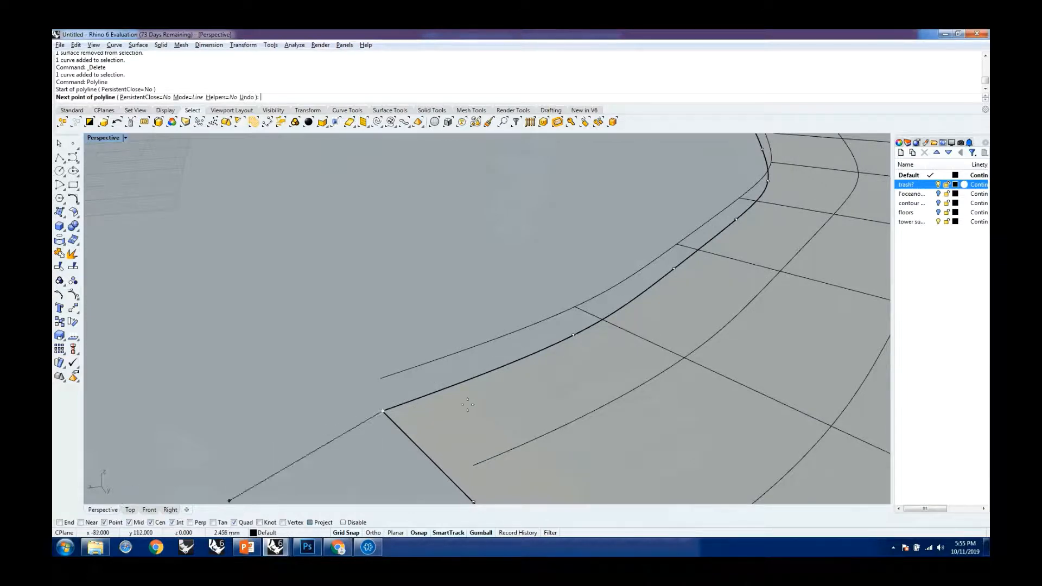
pyautogui.click(574, 332)
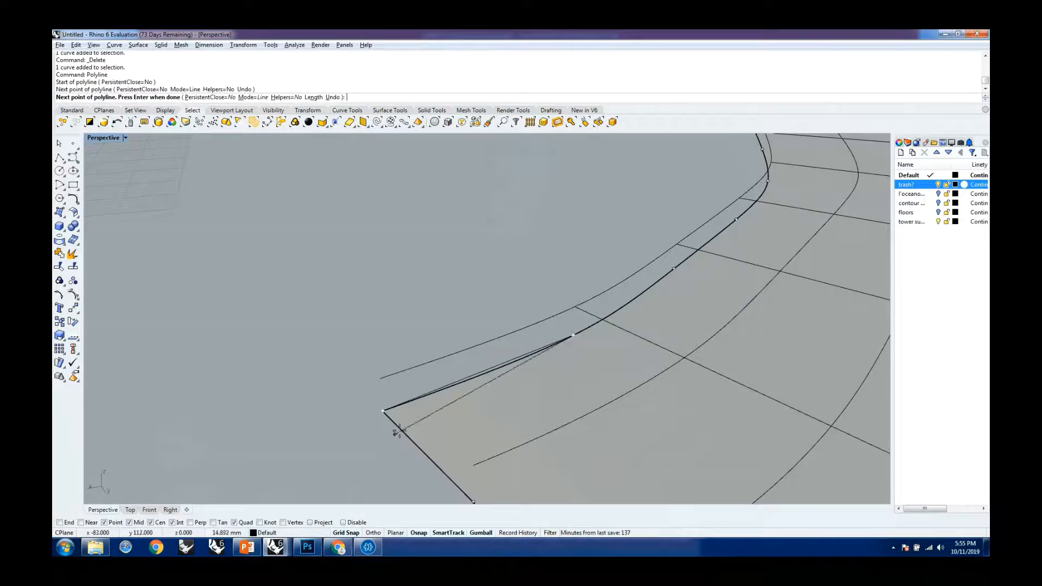
pyautogui.hotkey('ctrl', 'z')
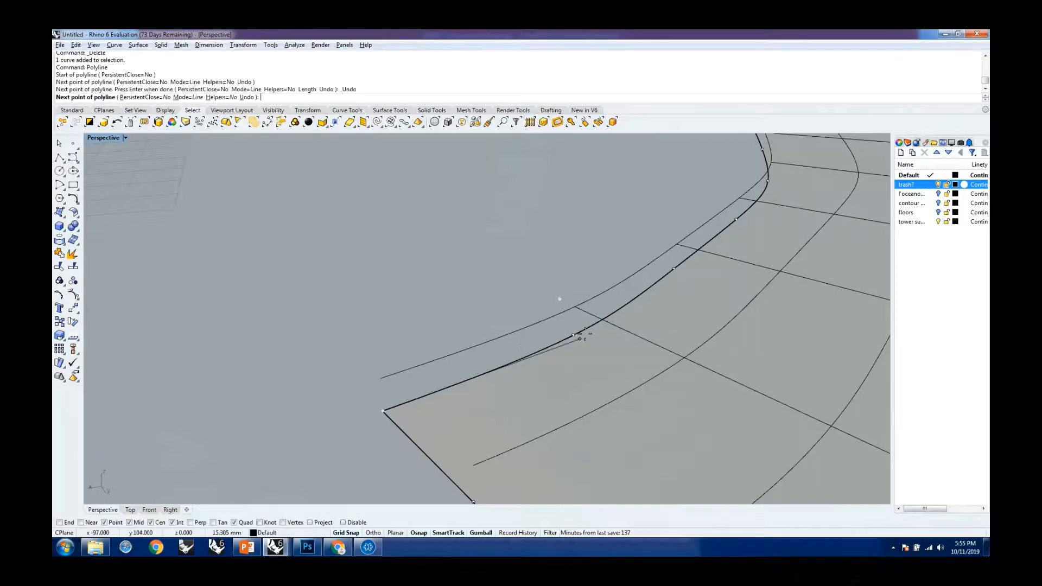
pyautogui.click(574, 308)
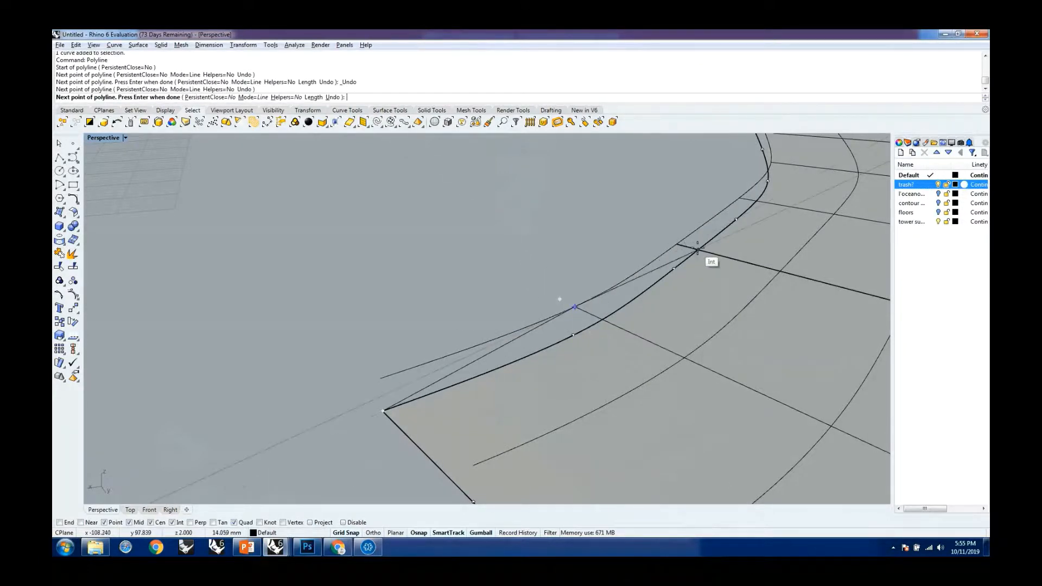
pyautogui.click(674, 268)
pyautogui.scroll(-4, 528, 430)
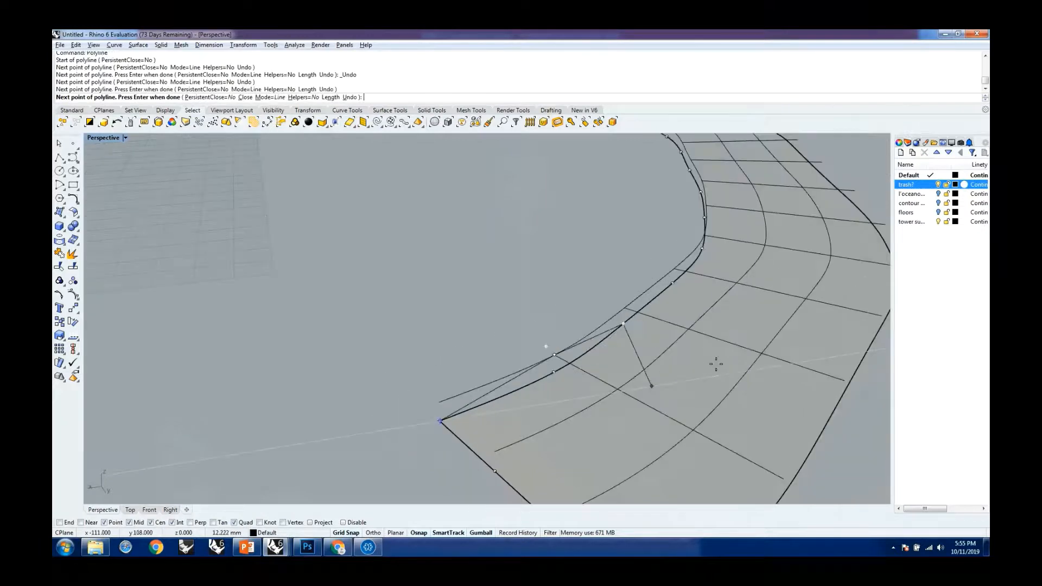
# Continue the zigzag polyline along the inner edge, alternating between raised crosswise isocurve ends and edge points for five more vertices
pyautogui.moveTo(717, 363); pyautogui.dragTo(658, 395, button='right')
pyautogui.scroll(-7, 658, 395)
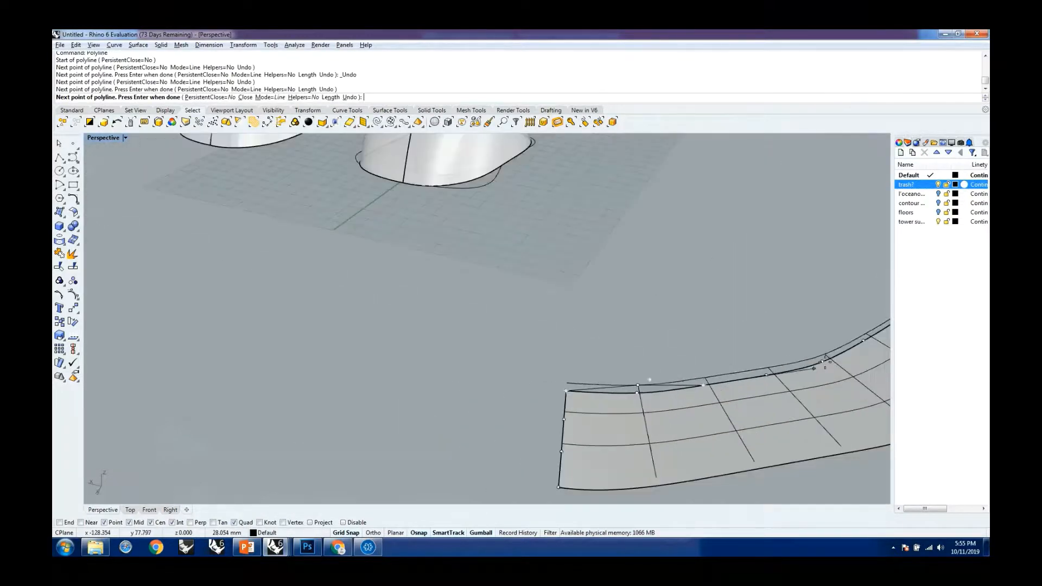
pyautogui.scroll(2, 823, 362)
pyautogui.scroll(1, 823, 361)
pyautogui.click(756, 369)
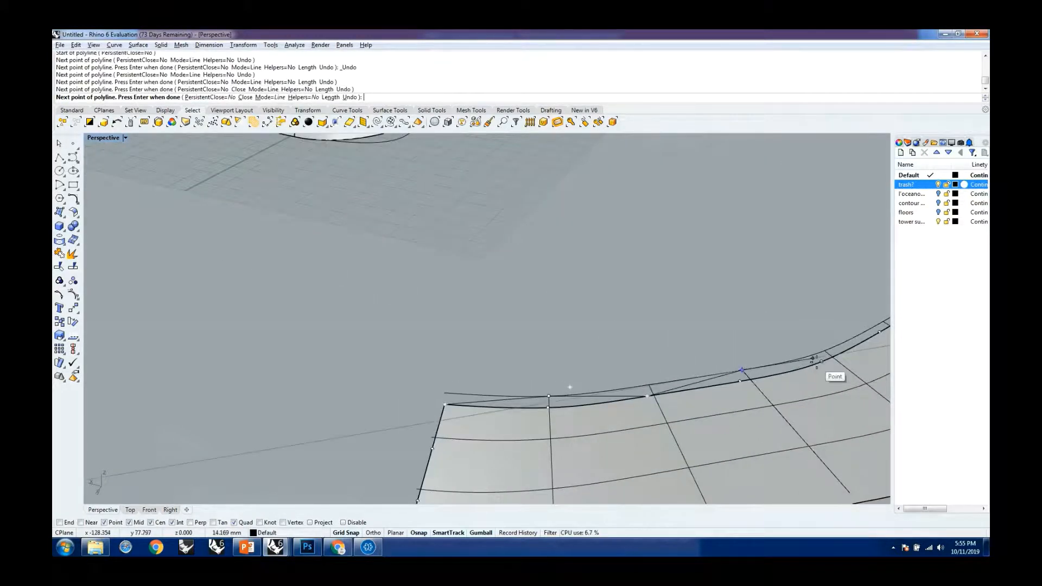
pyautogui.click(822, 362)
pyautogui.scroll(-5, 600, 384)
pyautogui.scroll(6, 633, 372)
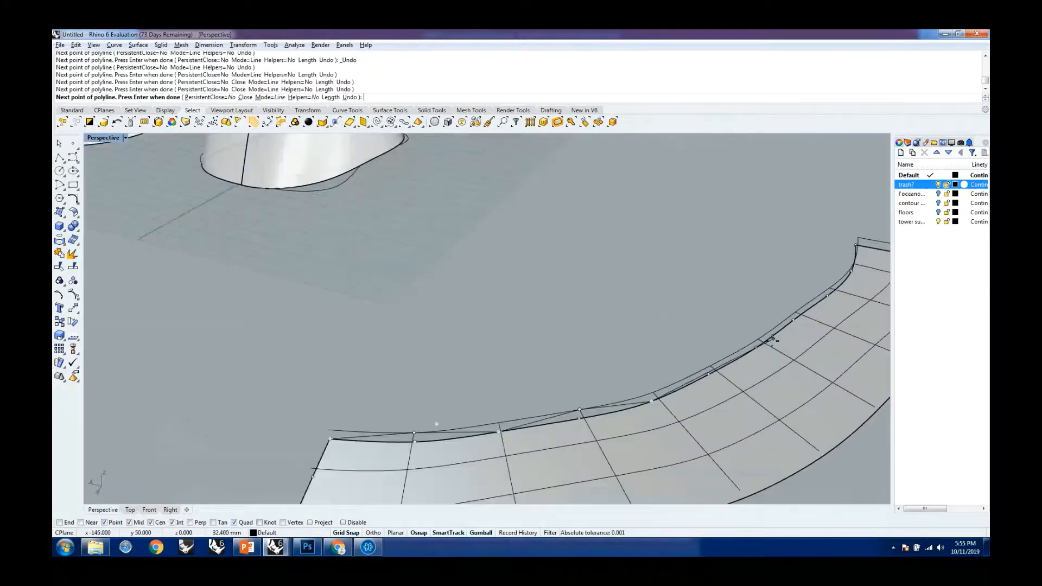
pyautogui.click(685, 375)
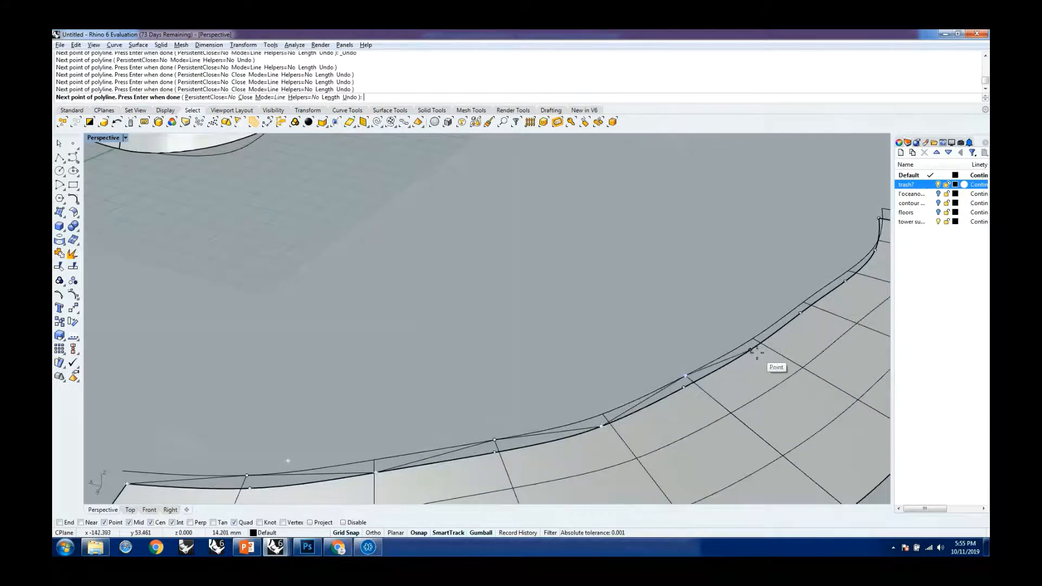
pyautogui.click(751, 350)
pyautogui.click(804, 302)
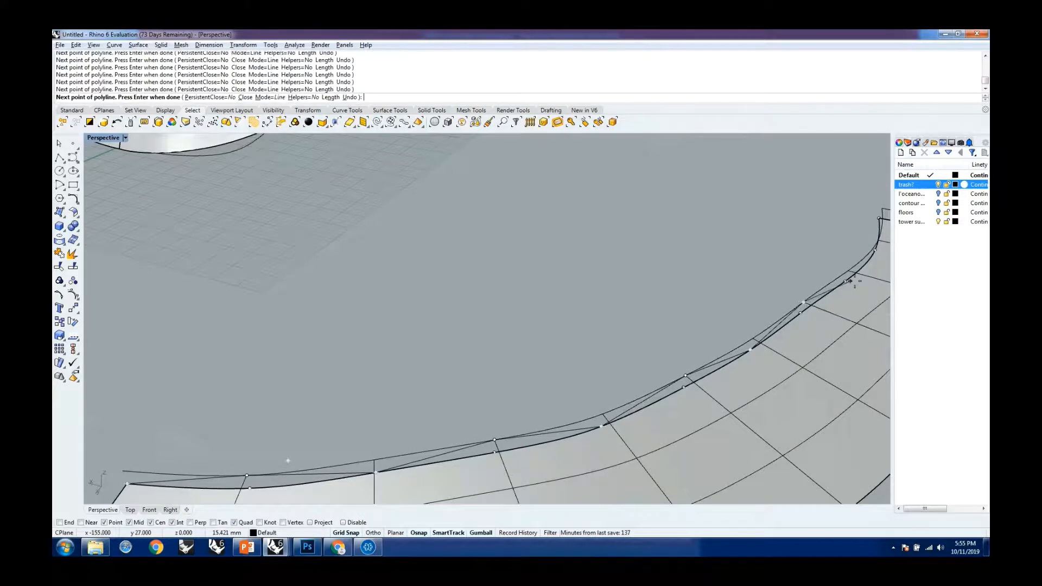
# Complete the zigzag polyline through the remaining edge point and raised isocurve end, finishing at the strip's far inner corner
pyautogui.scroll(-5, 689, 358)
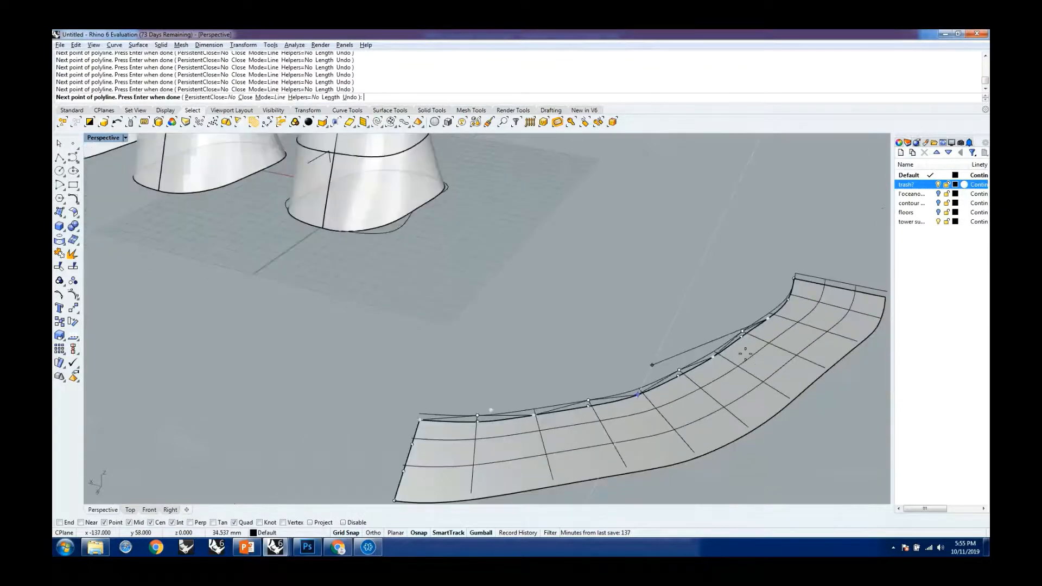
pyautogui.scroll(4, 781, 343)
pyautogui.moveTo(781, 343); pyautogui.dragTo(745, 348, button='right')
pyautogui.scroll(-5, 744, 360)
pyautogui.scroll(5, 770, 388)
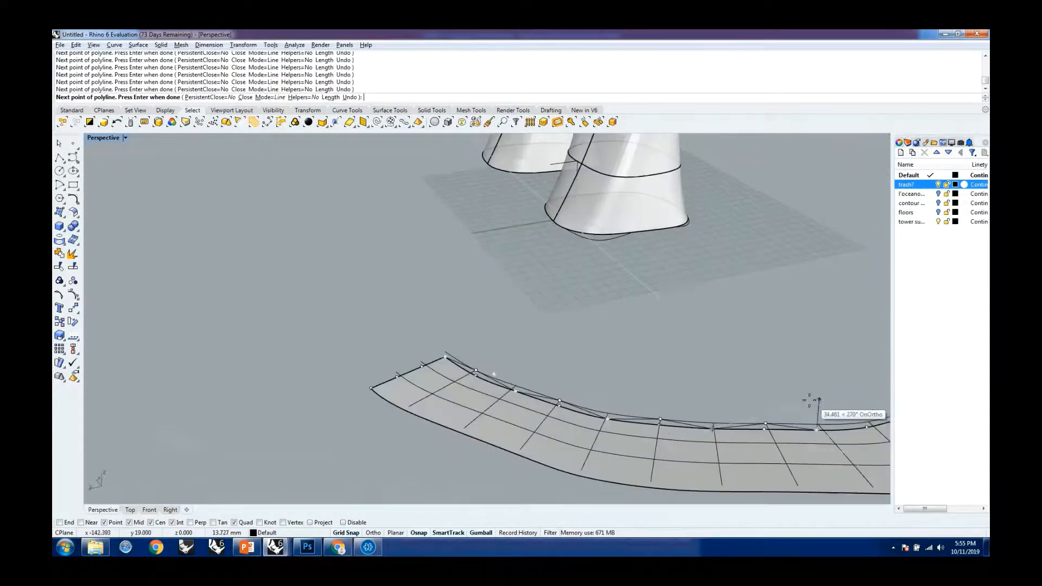
pyautogui.scroll(-5, 759, 374)
pyautogui.scroll(4, 760, 373)
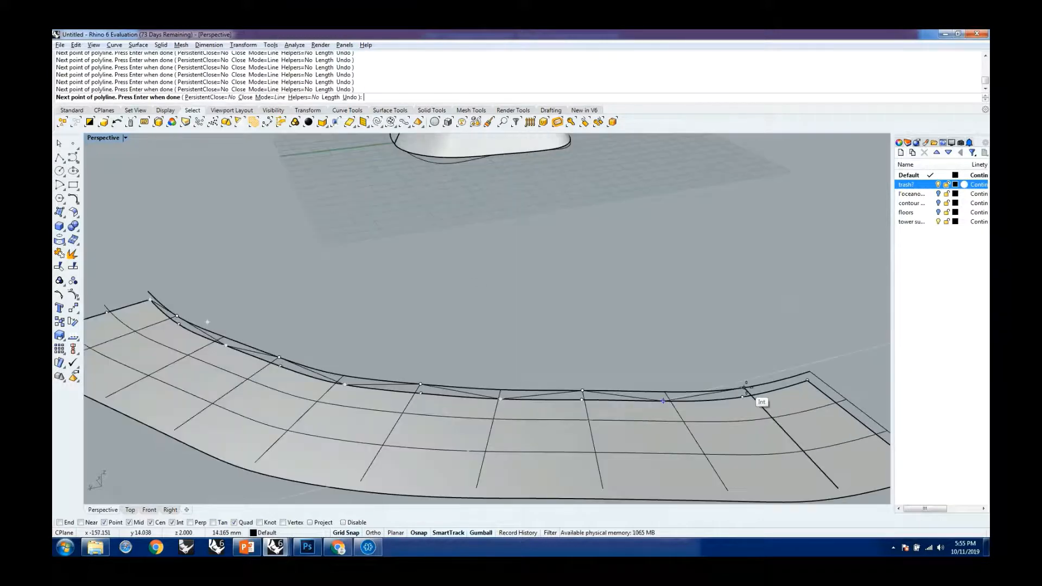
pyautogui.click(746, 388)
pyautogui.click(807, 381)
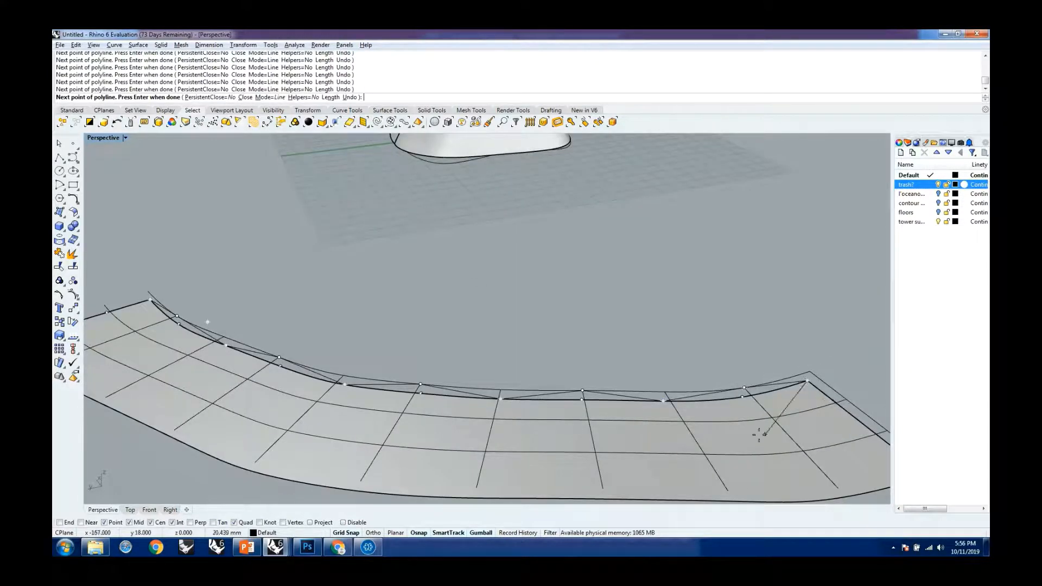
pyautogui.press('Return')
# Check the new zigzag polyline and hide the raised curve that runs along the strip's inner long edge
pyautogui.moveTo(354, 384); pyautogui.dragTo(456, 359, button='right')
pyautogui.scroll(8, 442, 392)
pyautogui.click(458, 297)
pyautogui.scroll(-10, 577, 325)
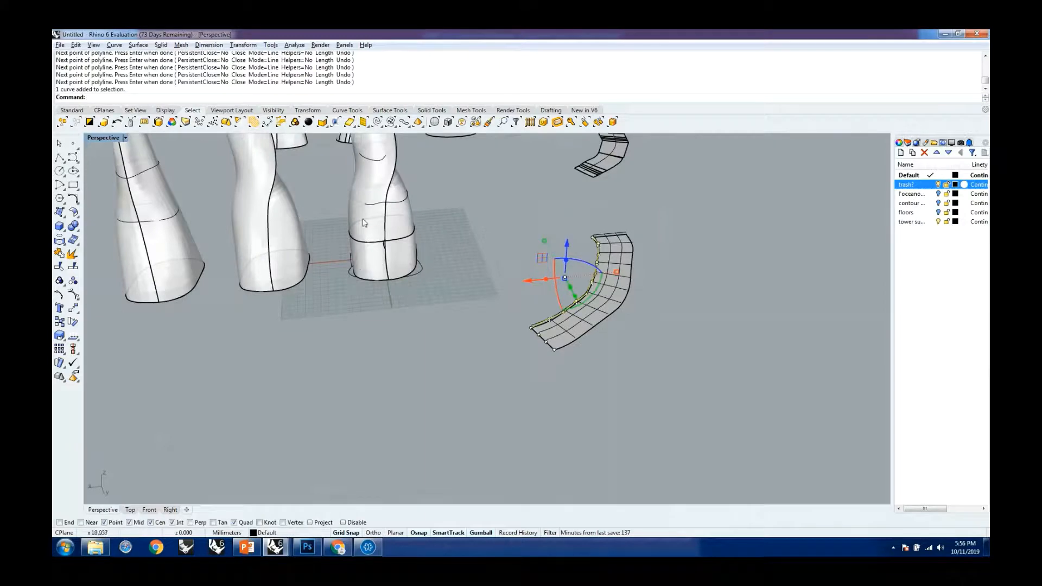
pyautogui.moveTo(452, 294); pyautogui.dragTo(519, 377, button='right')
pyautogui.scroll(6, 518, 377)
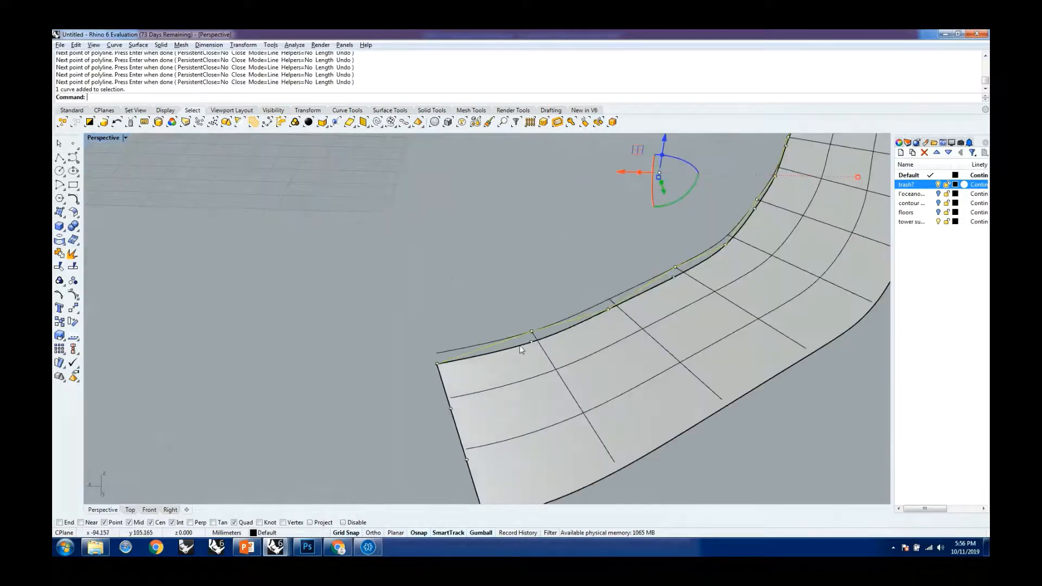
pyautogui.click(481, 344)
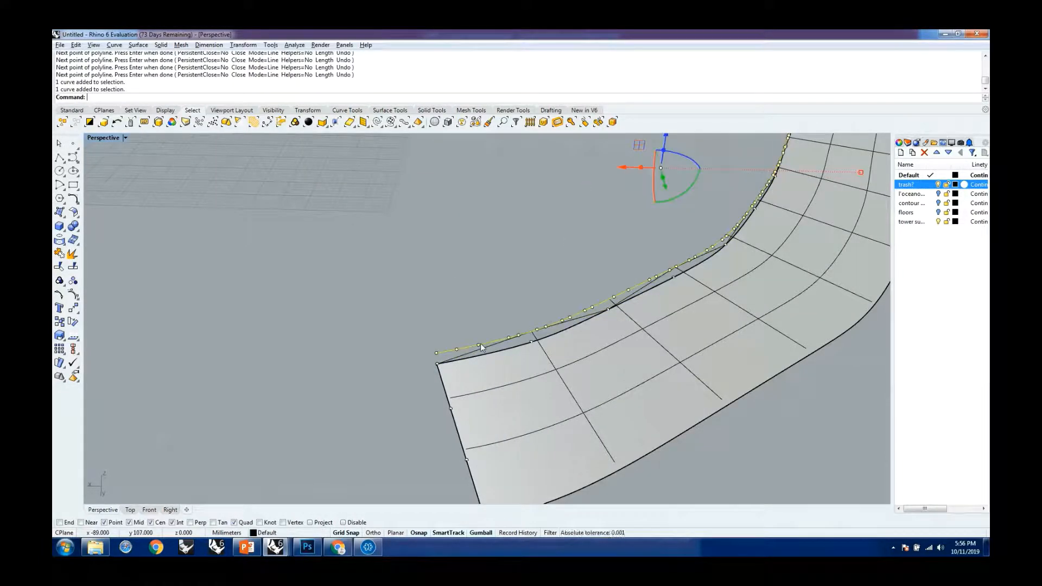
pyautogui.write('hide')
pyautogui.press('Return')
# Move the zigzag polyline's first raised vertex to where the first crosswise isocurve meets the inner lengthwise isocurve
pyautogui.scroll(-5, 522, 322)
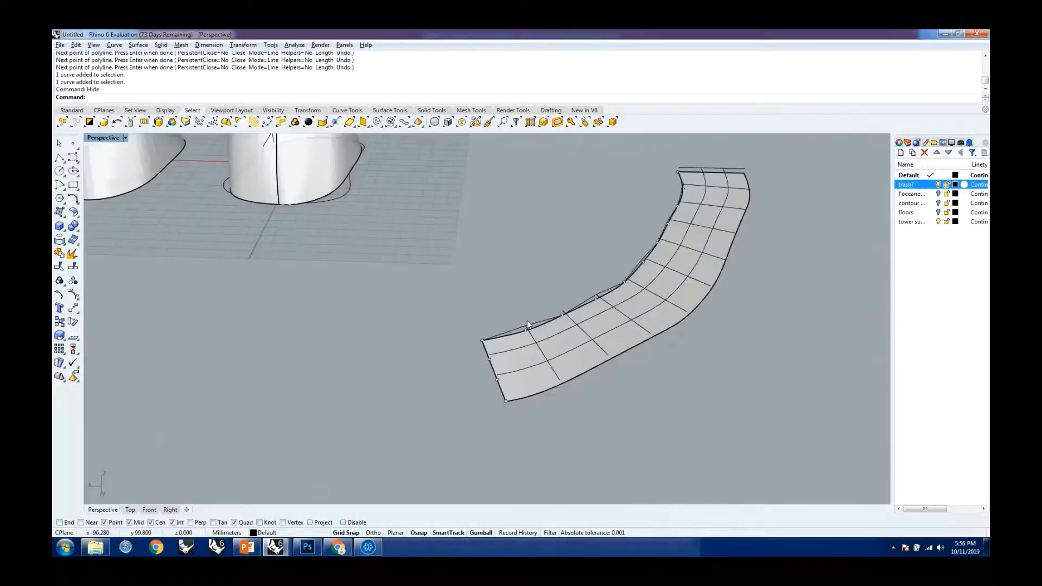
pyautogui.scroll(5, 521, 329)
pyautogui.click(509, 337)
pyautogui.click(515, 322)
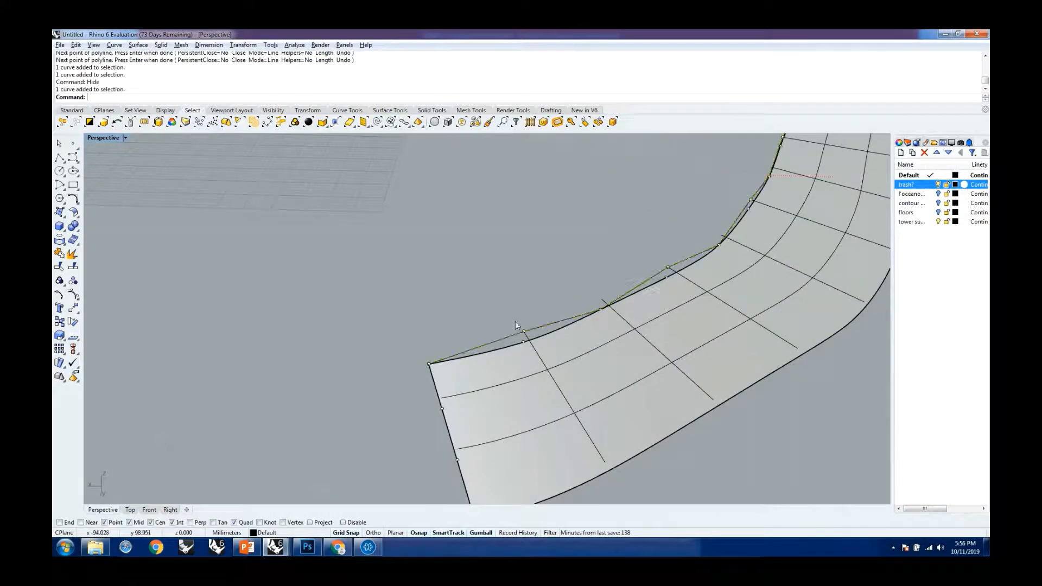
pyautogui.click(525, 332)
pyautogui.write('mo')
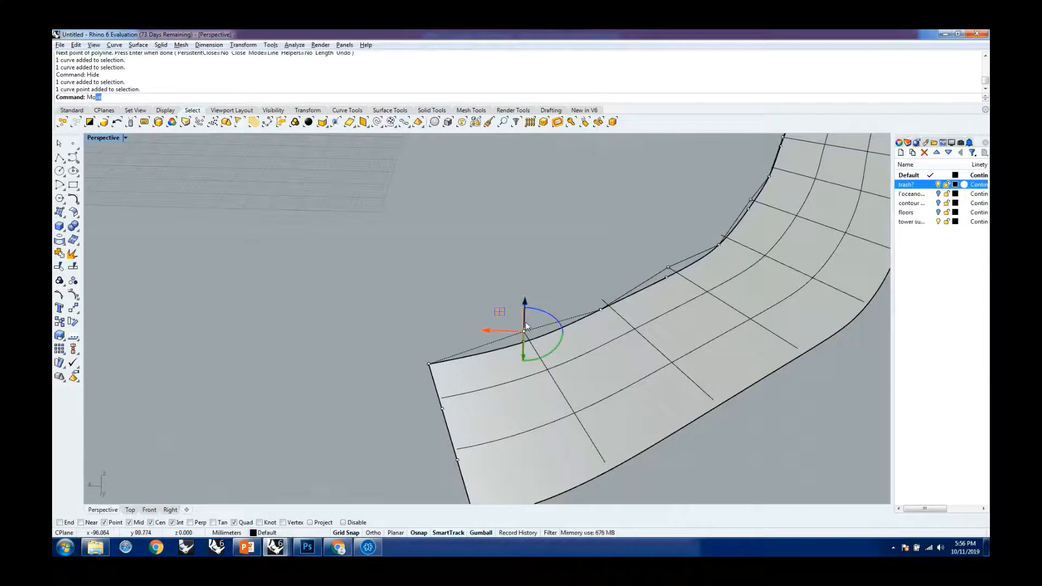
pyautogui.press('Return')
pyautogui.click(524, 331)
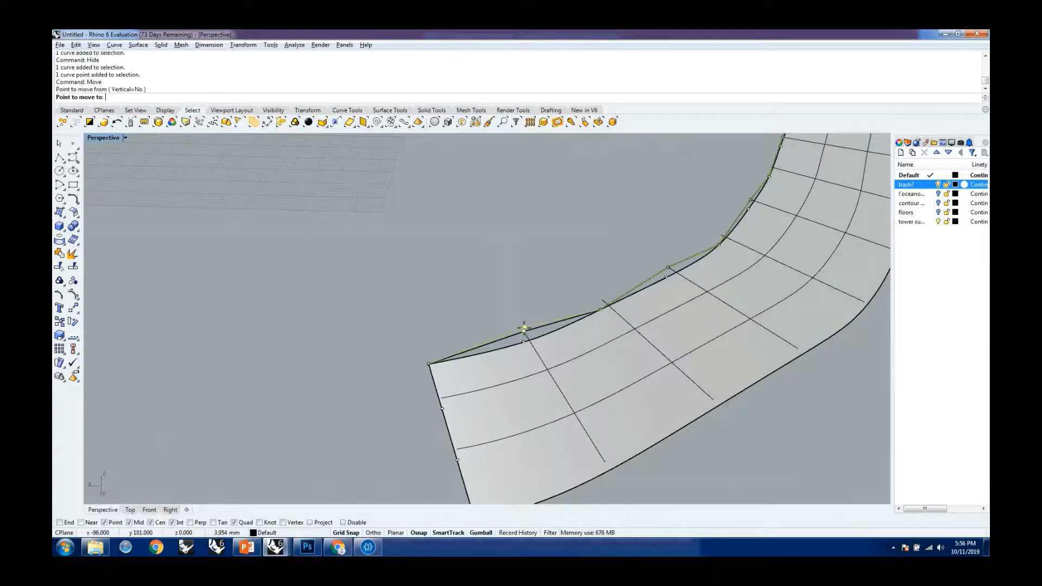
pyautogui.click(547, 369)
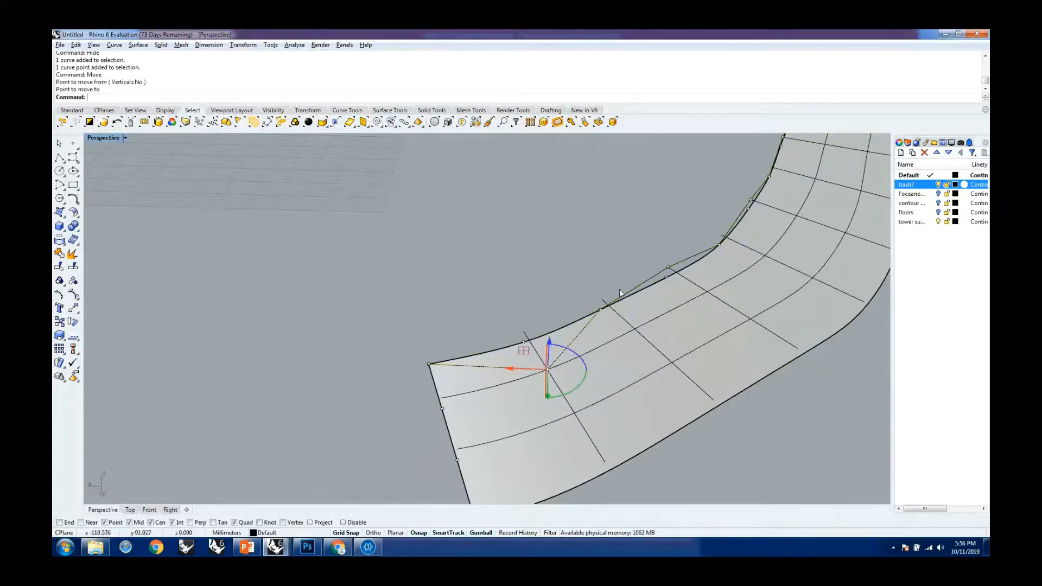
# Move the zigzag polyline's second raised vertex to the inner lengthwise isocurve at the third crosswise isocurve
pyautogui.press('Return')
pyautogui.click(669, 267)
pyautogui.click(687, 272)
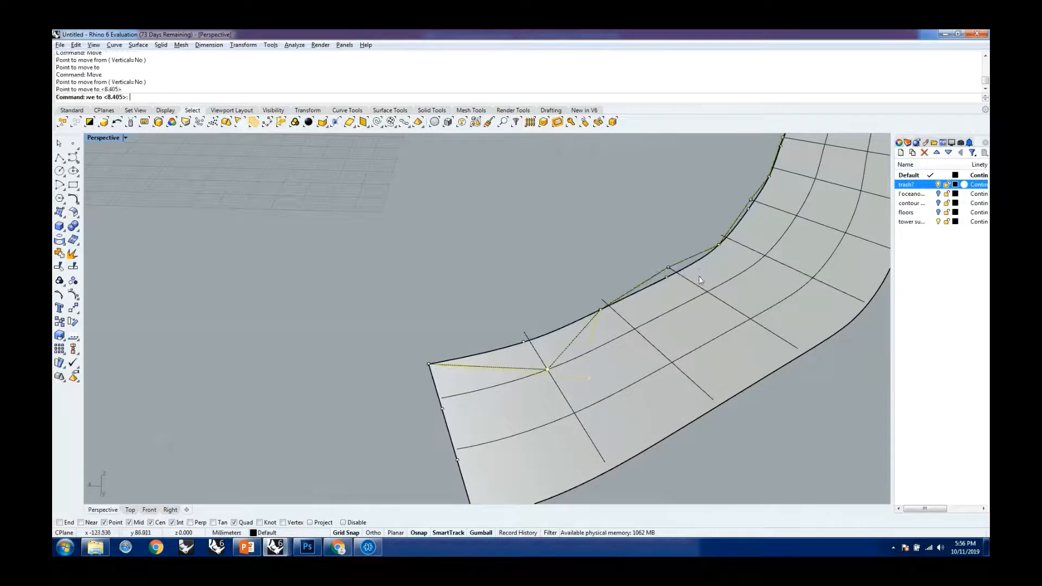
pyautogui.click(671, 270)
pyautogui.press('Return')
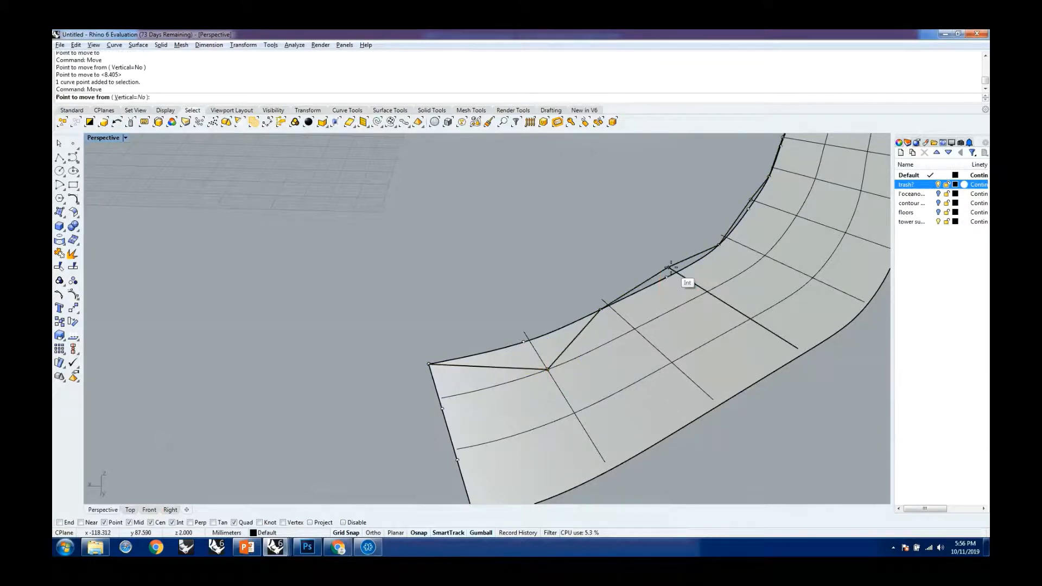
pyautogui.click(672, 269)
pyautogui.click(700, 292)
pyautogui.scroll(-5, 608, 369)
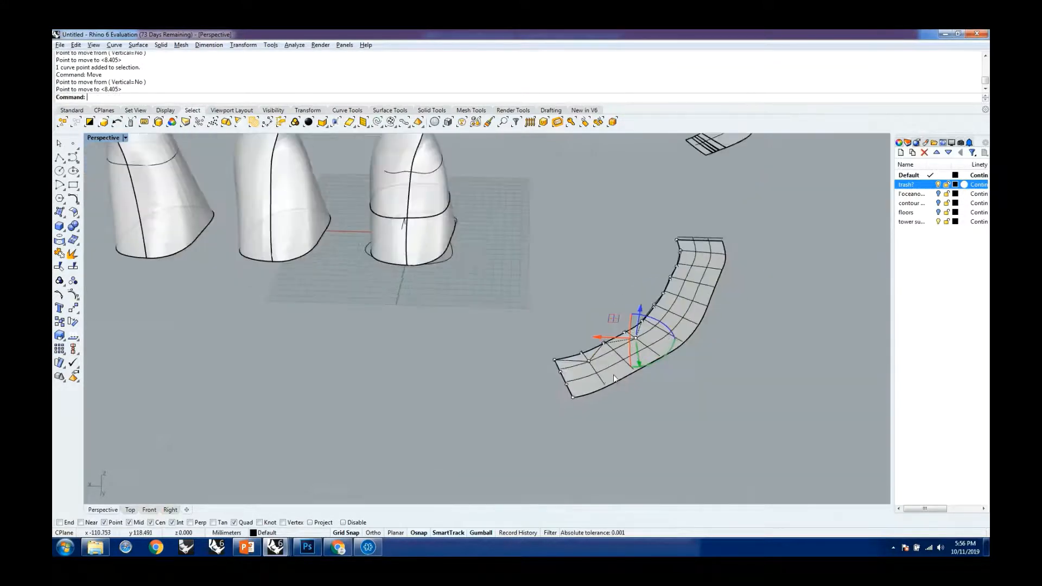
pyautogui.scroll(-2, 613, 379)
pyautogui.moveTo(614, 379); pyautogui.dragTo(542, 405, button='right')
pyautogui.scroll(7, 549, 319)
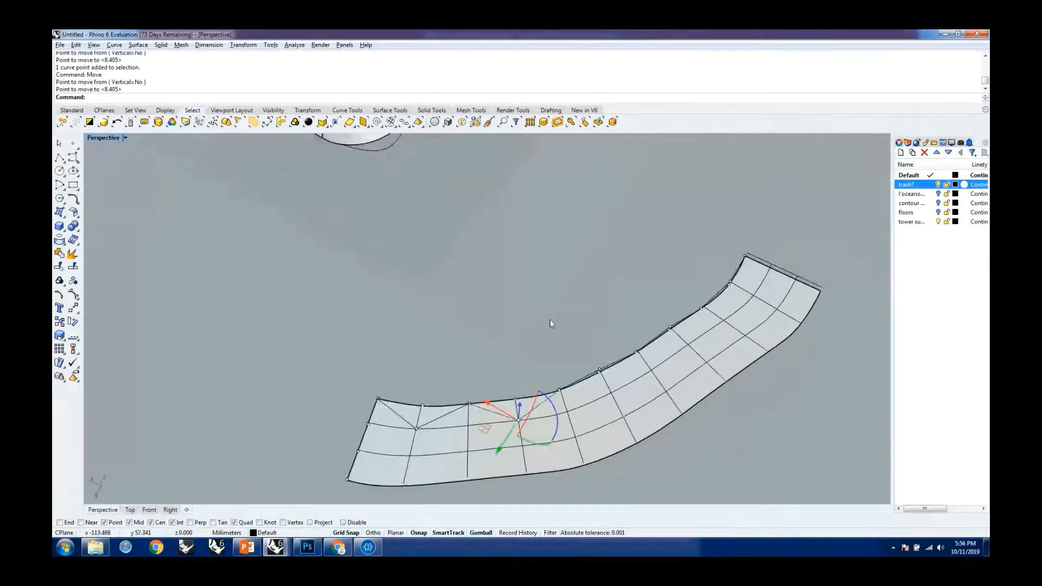
# Move the zigzag polyline's third raised vertex to where the fifth crosswise isocurve meets the inner lengthwise isocurve
pyautogui.scroll(-2, 550, 319)
pyautogui.scroll(6, 534, 375)
pyautogui.scroll(-2, 582, 340)
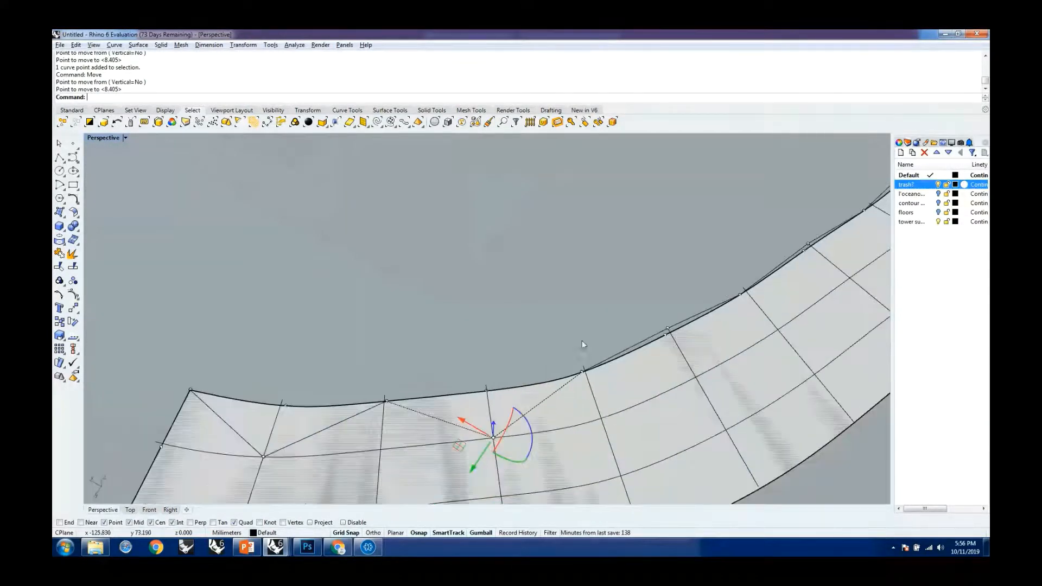
pyautogui.scroll(5, 658, 323)
pyautogui.moveTo(658, 320); pyautogui.dragTo(510, 326, button='right')
pyautogui.moveTo(633, 238); pyautogui.dragTo(654, 259)
pyautogui.rightClick(654, 260)
pyautogui.click(648, 256)
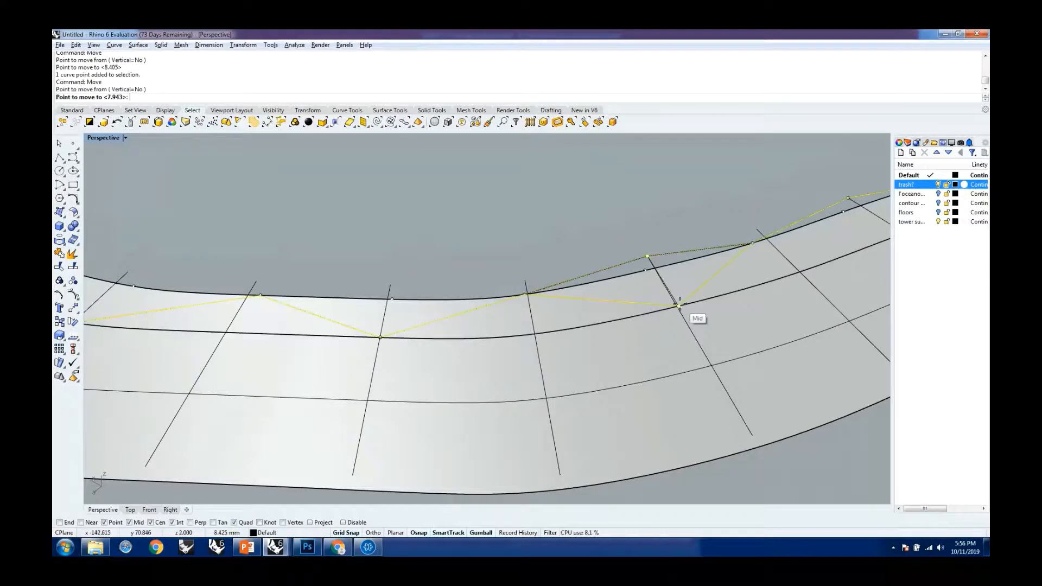
pyautogui.scroll(4, 678, 306)
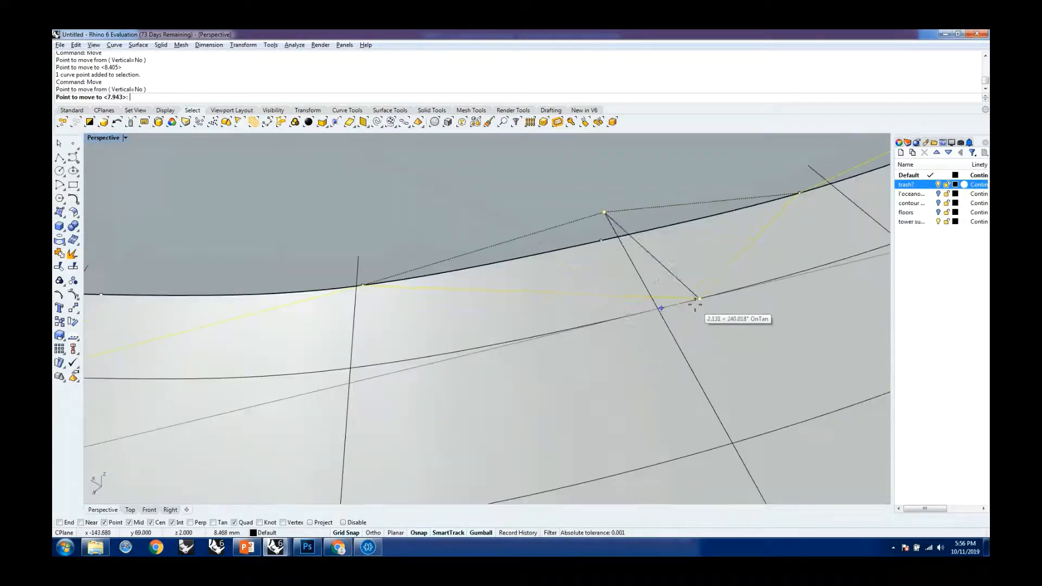
pyautogui.click(658, 309)
pyautogui.scroll(-5, 593, 322)
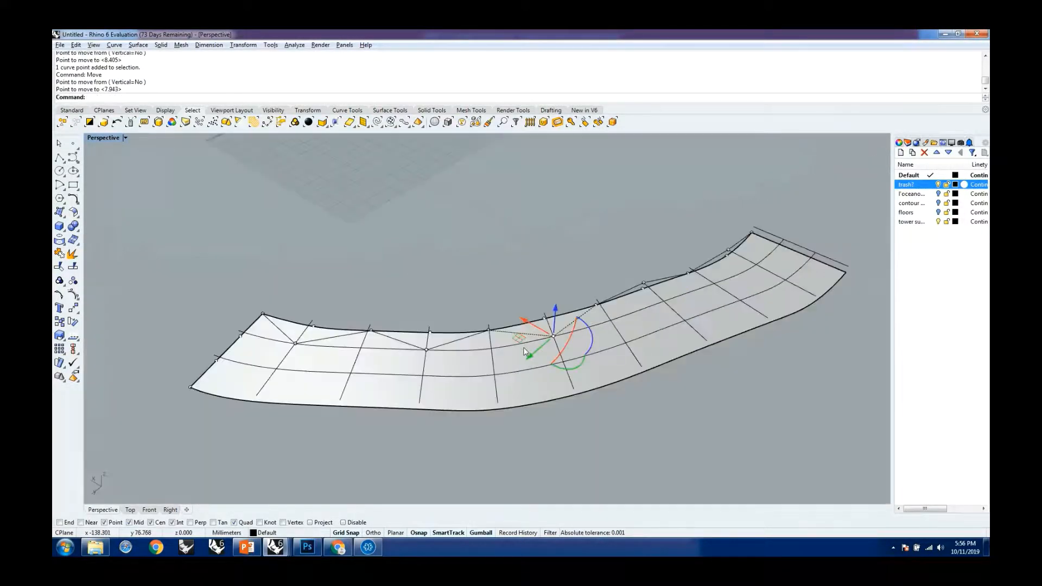
# Move the zigzag polyline's fourth raised vertex to the inner lengthwise isocurve at the seventh crosswise isocurve
pyautogui.scroll(5, 564, 318)
pyautogui.scroll(3, 564, 316)
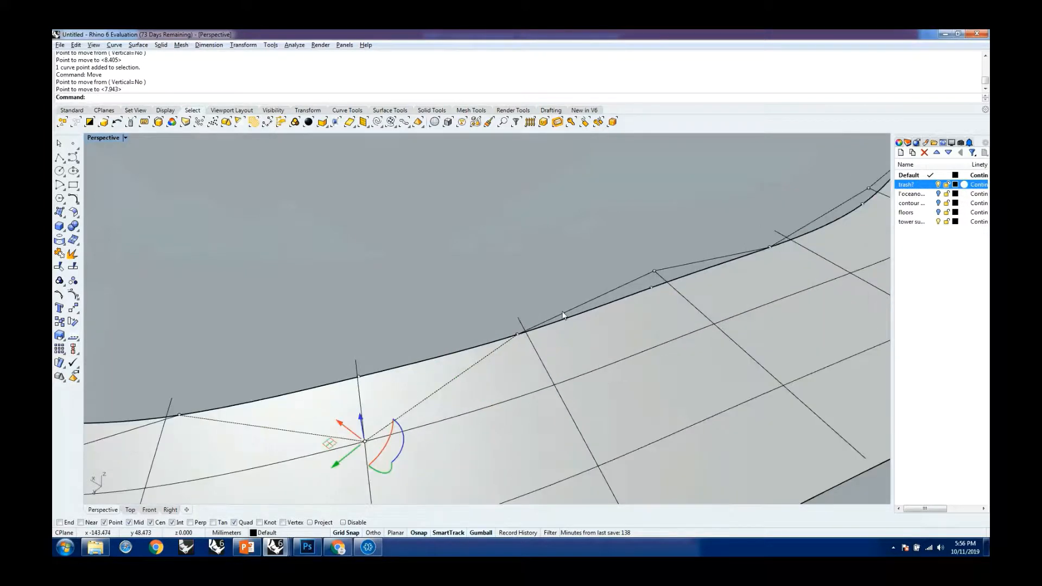
pyautogui.scroll(-2, 563, 315)
pyautogui.moveTo(618, 269); pyautogui.dragTo(645, 293)
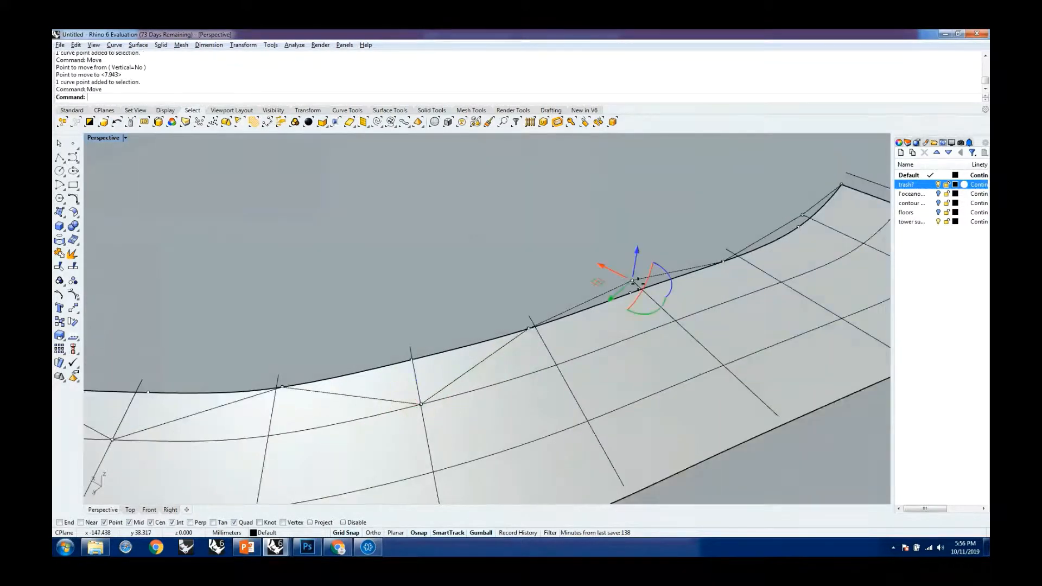
pyautogui.rightClick(640, 288)
pyautogui.click(632, 281)
pyautogui.click(676, 320)
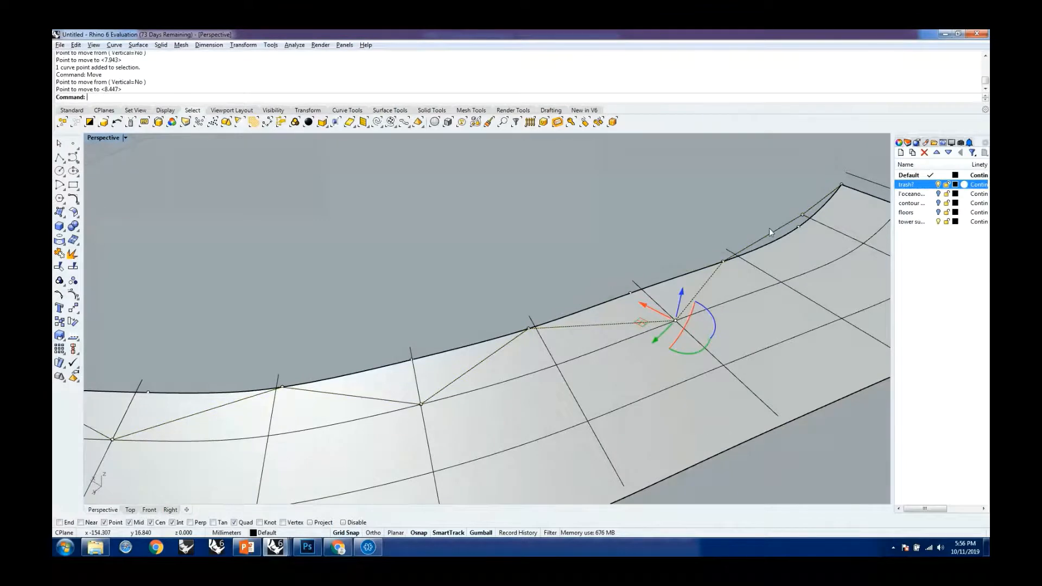
# Move the zigzag polyline's last raised vertex to the inner lengthwise isocurve at the ninth crosswise isocurve
pyautogui.click(803, 214)
pyautogui.rightClick(802, 215)
pyautogui.click(803, 214)
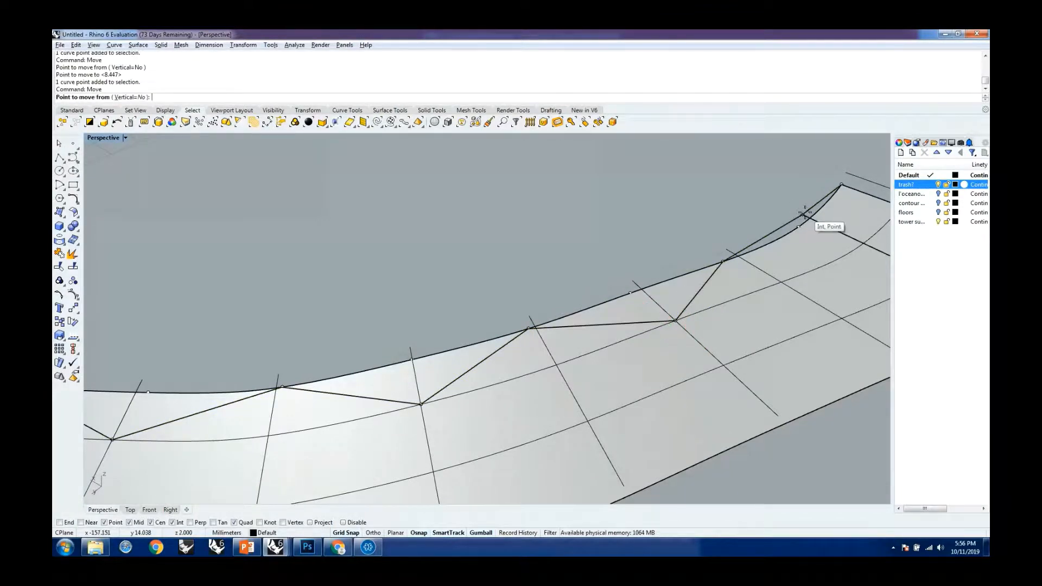
pyautogui.click(848, 237)
pyautogui.scroll(-5, 803, 331)
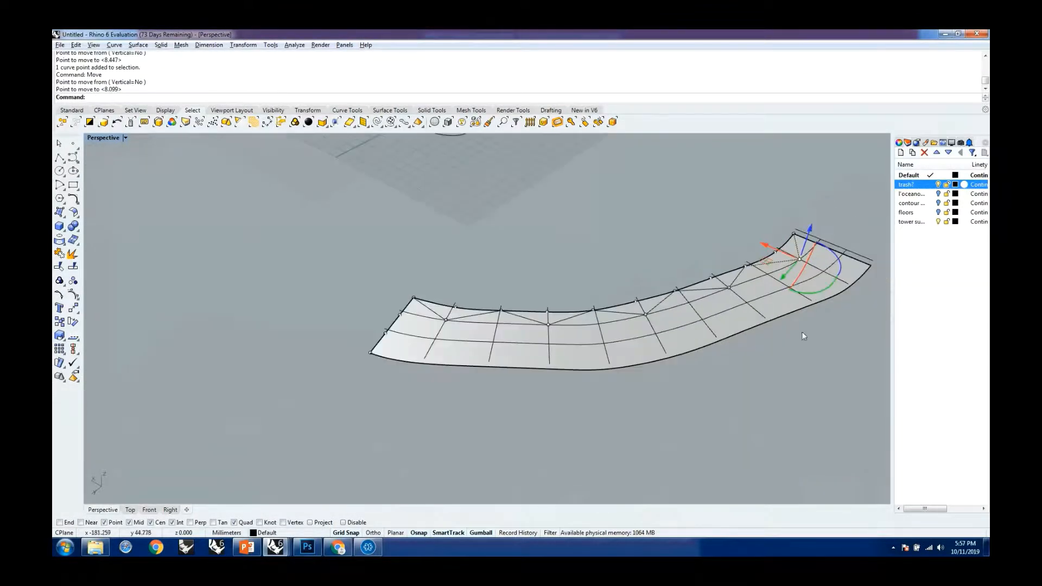
pyautogui.scroll(-8, 807, 343)
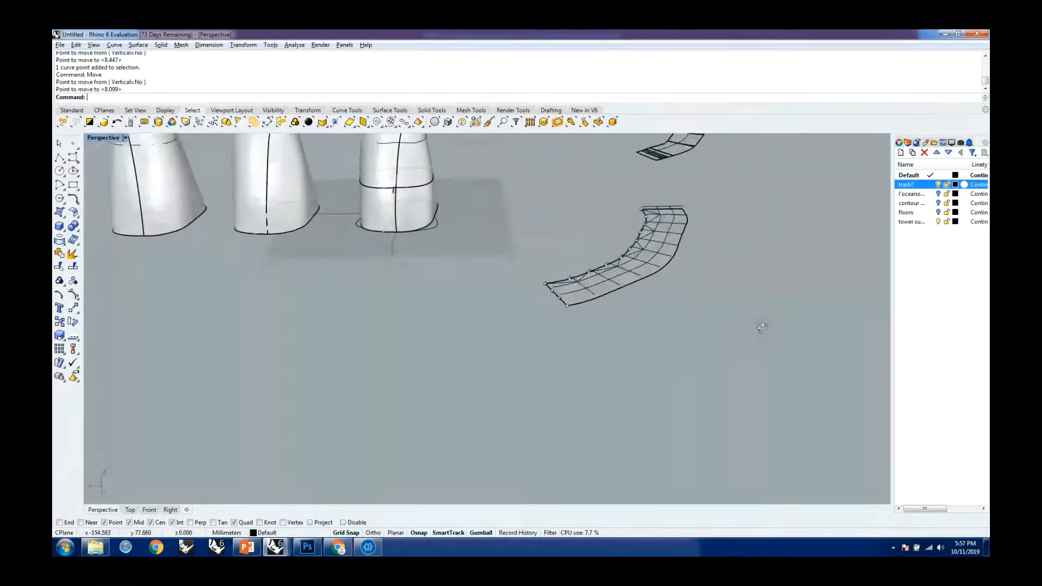
# Project all ten raised crosswise isocurves onto the construction plane with ProjectToCPlane, keeping the input curves
pyautogui.scroll(6, 634, 298)
pyautogui.moveTo(604, 315); pyautogui.dragTo(770, 288, button='right')
pyautogui.click(743, 287)
pyautogui.keyDown('shift'); pyautogui.click(820, 240); pyautogui.keyUp('shift')
pyautogui.keyDown('shift'); pyautogui.click(846, 196); pyautogui.keyUp('shift')
pyautogui.keyDown('shift'); pyautogui.click(855, 165); pyautogui.keyUp('shift')
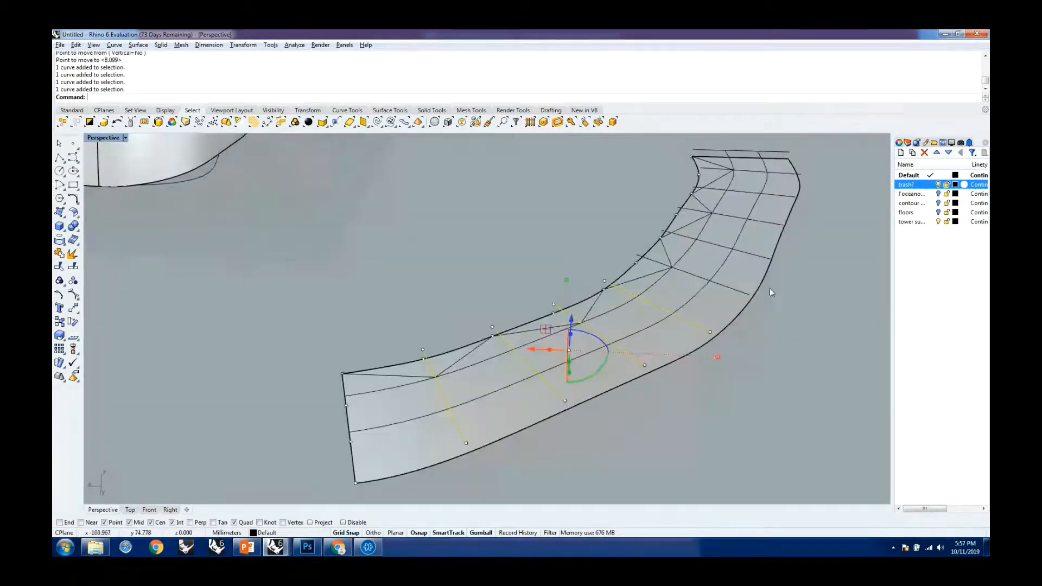
pyautogui.keyDown('shift'); pyautogui.click(737, 290); pyautogui.keyUp('shift')
pyautogui.keyDown('shift'); pyautogui.click(758, 256); pyautogui.keyUp('shift')
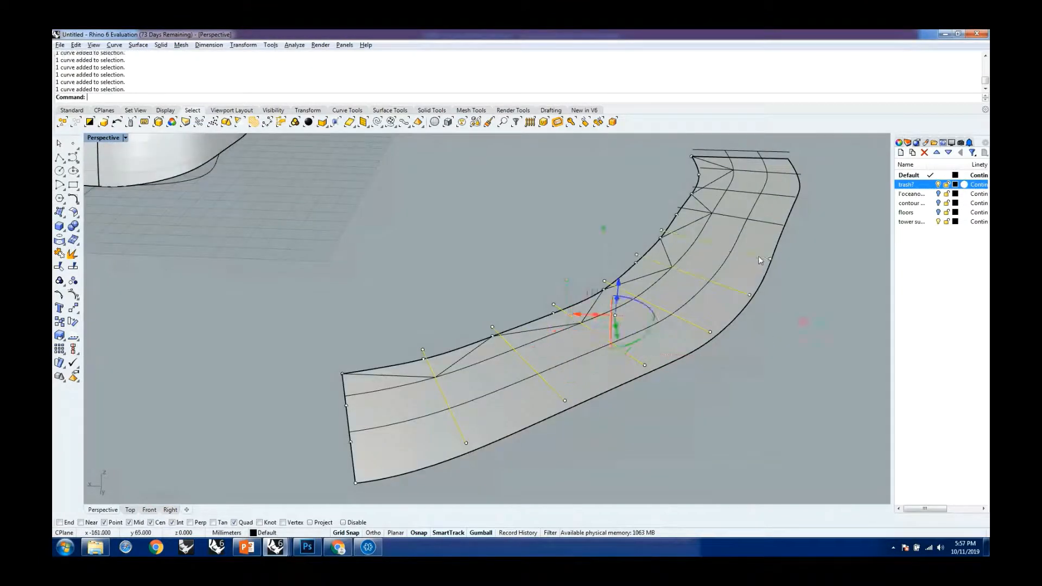
pyautogui.keyDown('shift'); pyautogui.click(769, 222); pyautogui.keyUp('shift')
pyautogui.keyDown('shift'); pyautogui.click(777, 196); pyautogui.keyUp('shift')
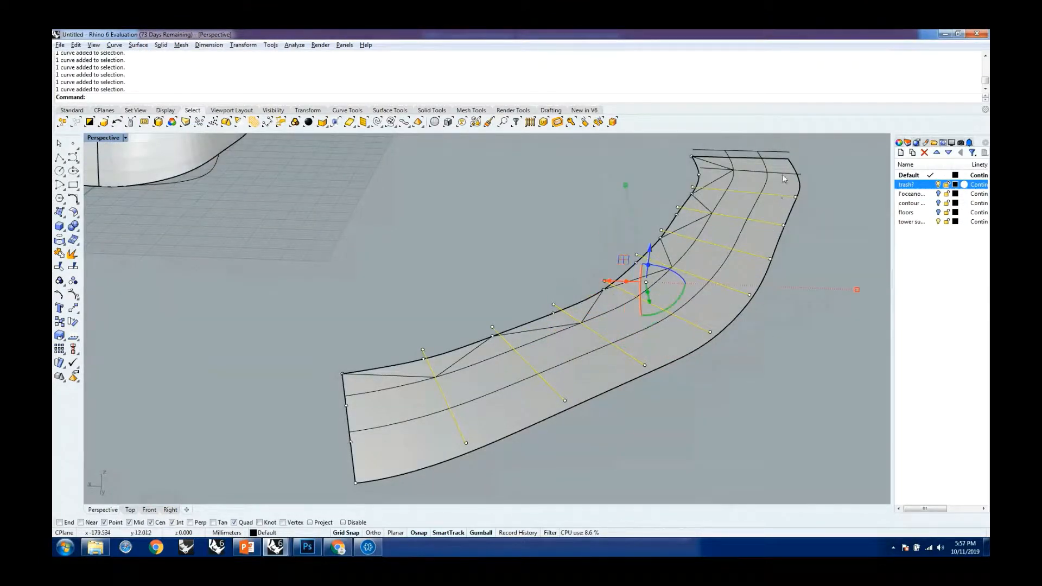
pyautogui.keyDown('shift'); pyautogui.click(784, 178); pyautogui.keyUp('shift')
pyautogui.keyDown('shift'); pyautogui.click(779, 155); pyautogui.keyUp('shift')
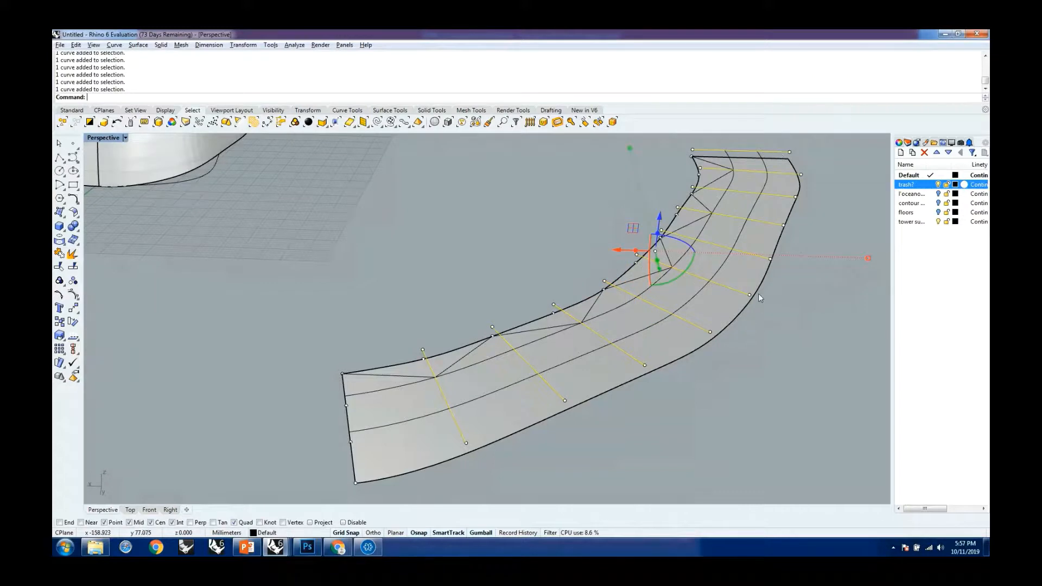
pyautogui.write('ProjectT')
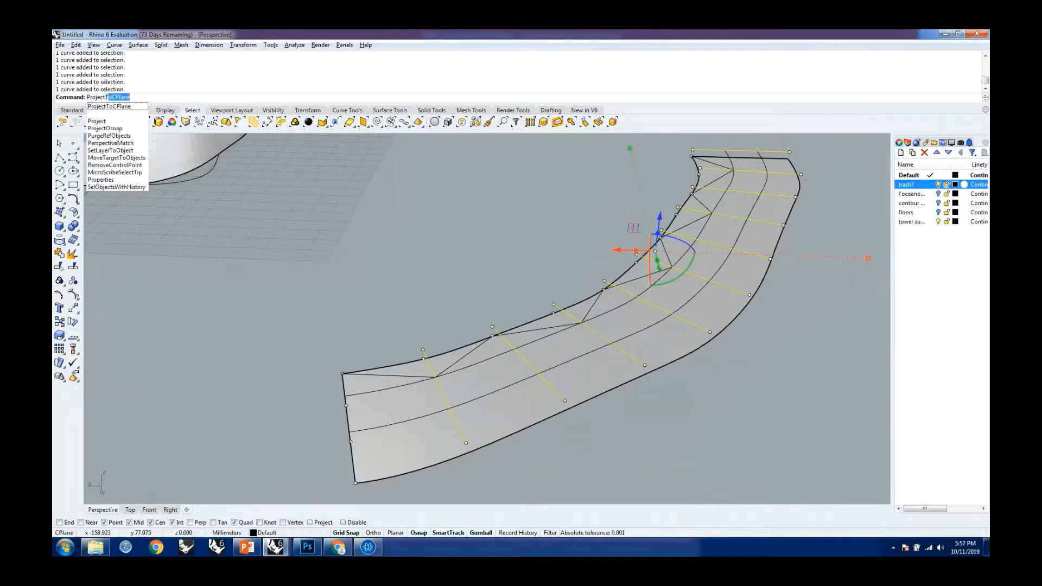
pyautogui.write('o')
pyautogui.press('Return')
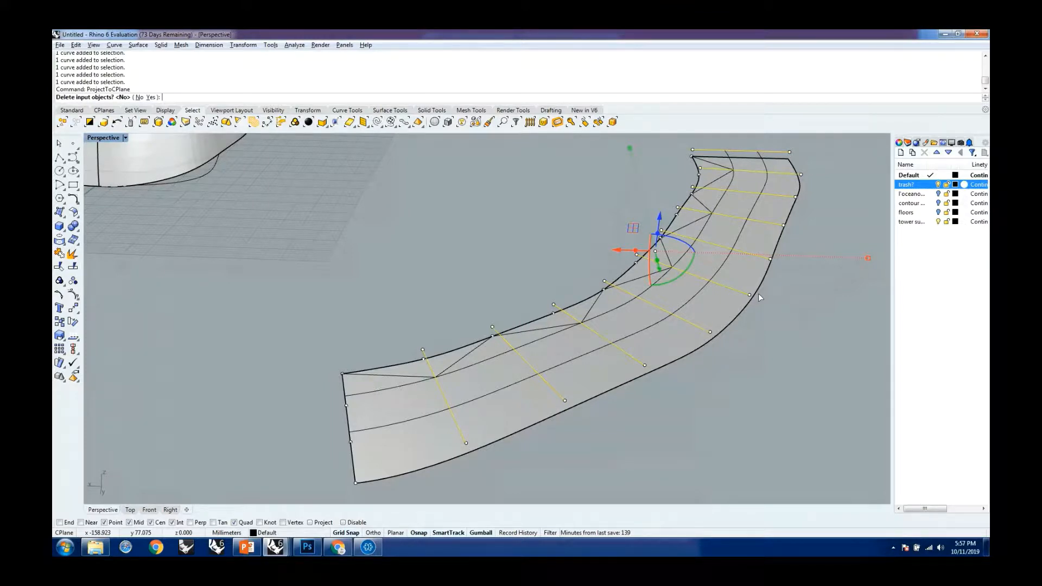
pyautogui.press('Return')
# Start a second zigzag polyline at the strip's near outer corner, alternating between the outer lengthwise isocurve and the outer long edge at successive crosswise curves
pyautogui.moveTo(750, 362); pyautogui.dragTo(656, 402, button='right')
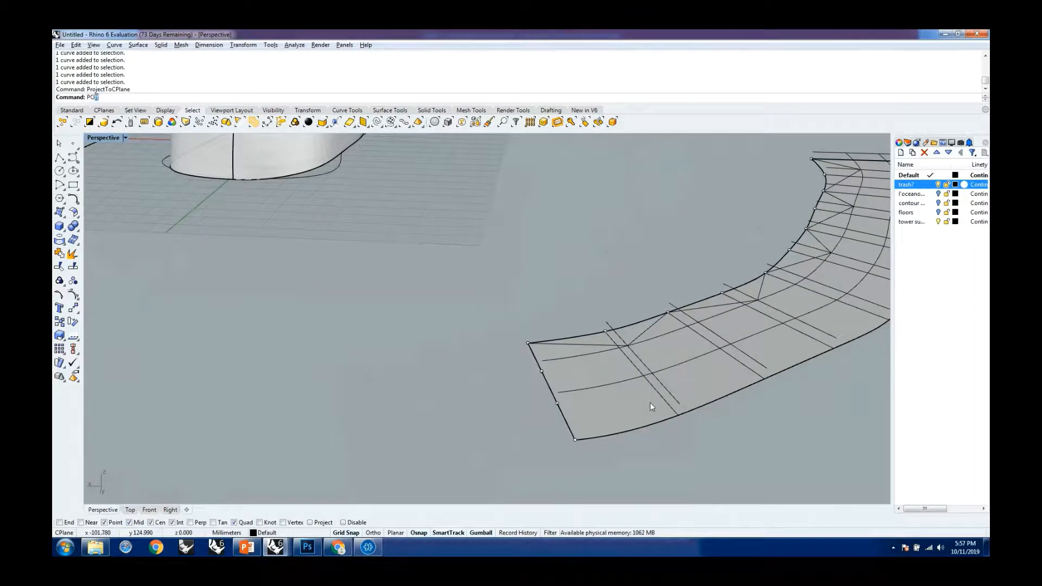
pyautogui.press('Return')
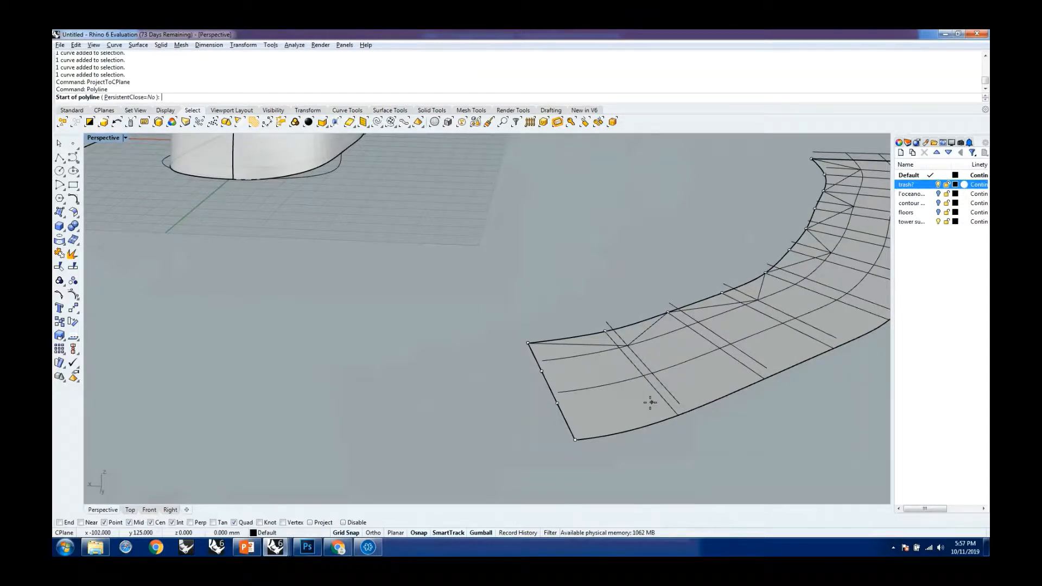
pyautogui.click(575, 438)
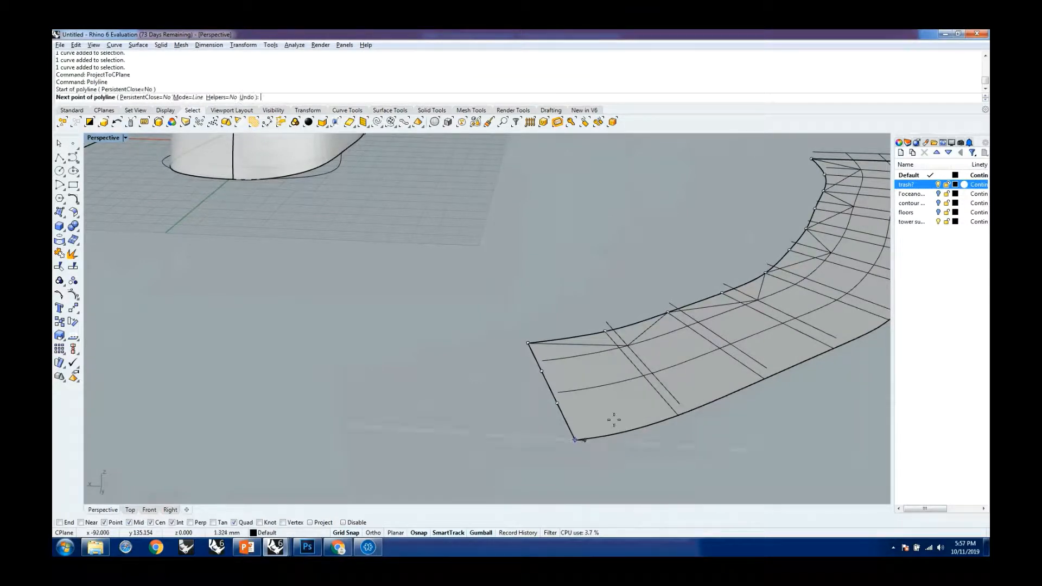
pyautogui.click(765, 379)
pyautogui.click(795, 318)
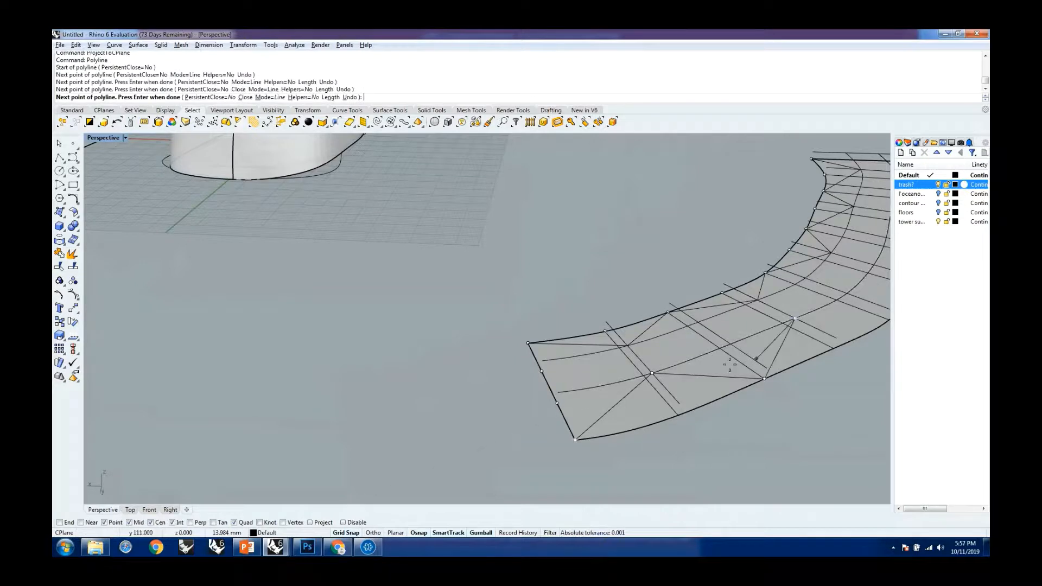
pyautogui.scroll(-3, 730, 361)
pyautogui.click(826, 339)
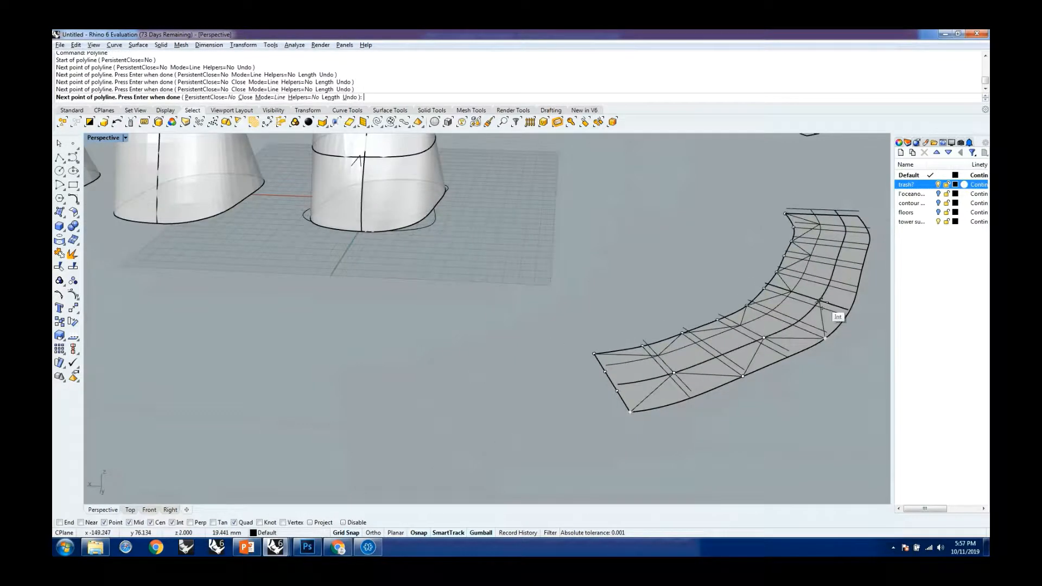
pyautogui.click(857, 293)
pyautogui.click(863, 269)
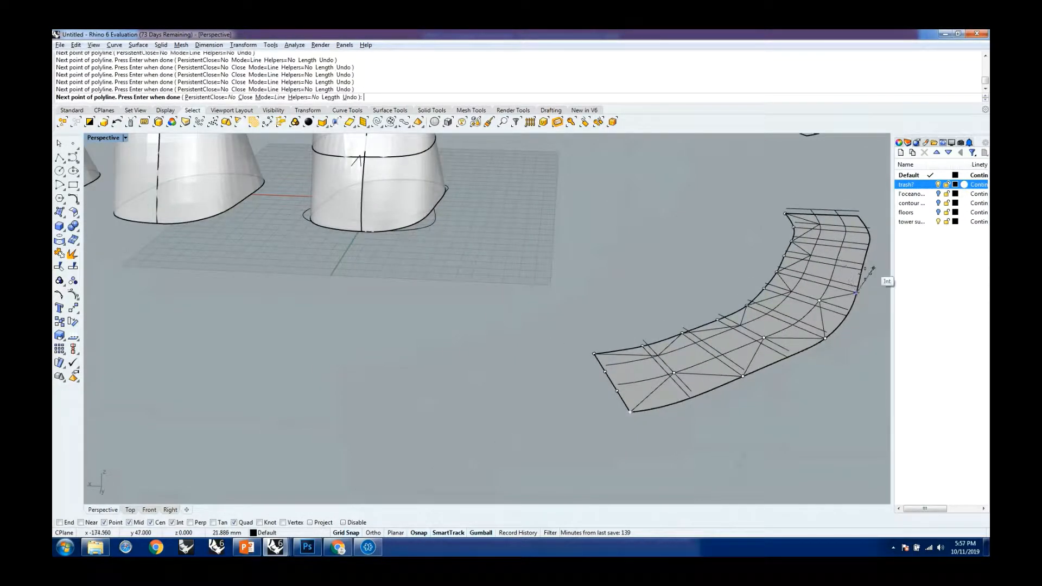
# Complete the outer zigzag polyline through the remaining crosswise curves, ending at the strip's far outer corner
pyautogui.moveTo(877, 279); pyautogui.dragTo(657, 343, button='right')
pyautogui.scroll(5, 779, 395)
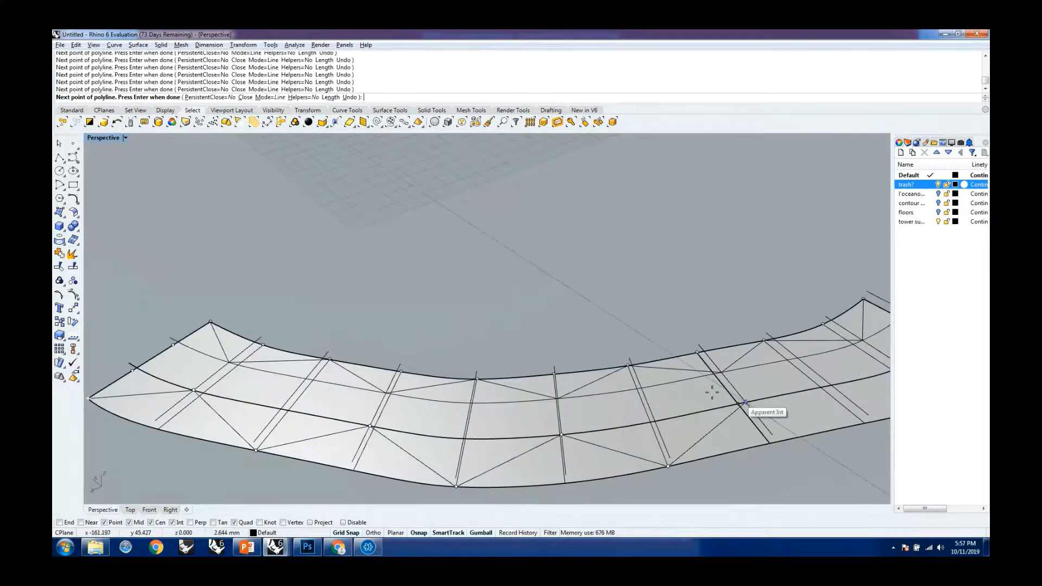
pyautogui.scroll(-5, 771, 414)
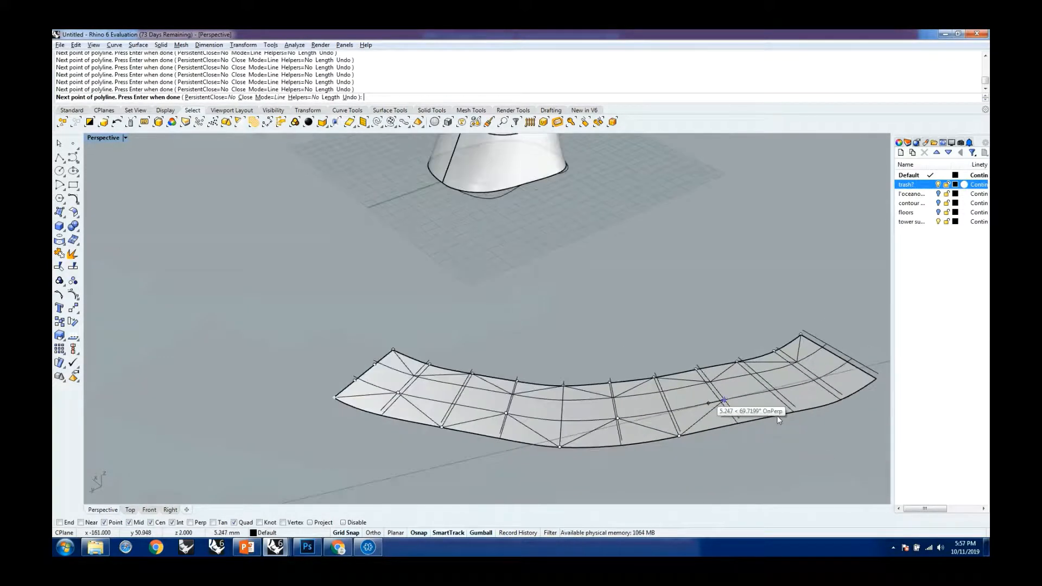
pyautogui.click(818, 378)
pyautogui.click(876, 379)
pyautogui.press('Return')
pyautogui.scroll(-6, 776, 384)
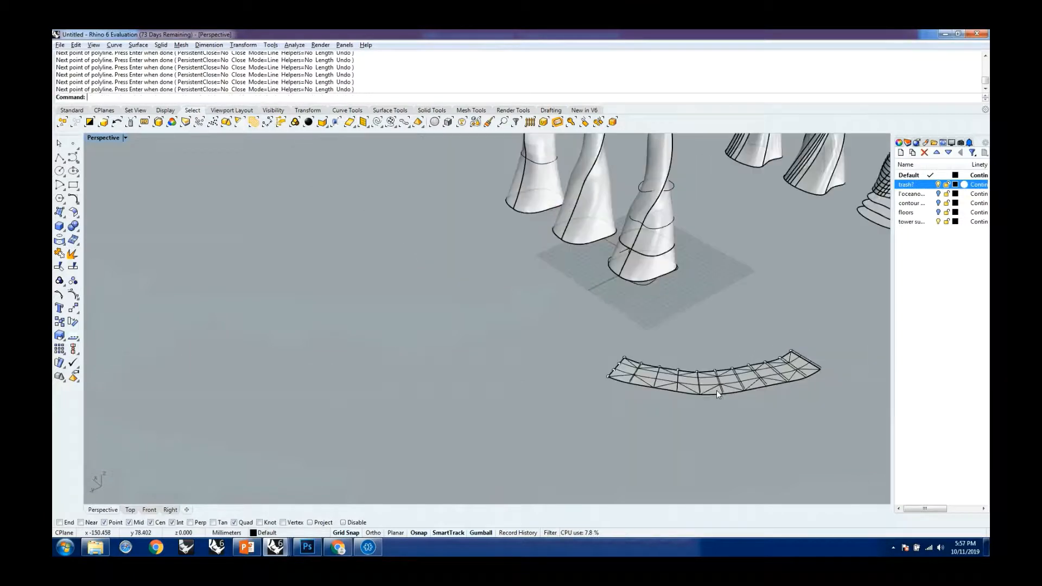
pyautogui.moveTo(682, 388); pyautogui.dragTo(736, 400, button='right')
pyautogui.scroll(8, 644, 316)
pyautogui.moveTo(641, 313); pyautogui.dragTo(529, 310, button='right')
pyautogui.scroll(2, 457, 352)
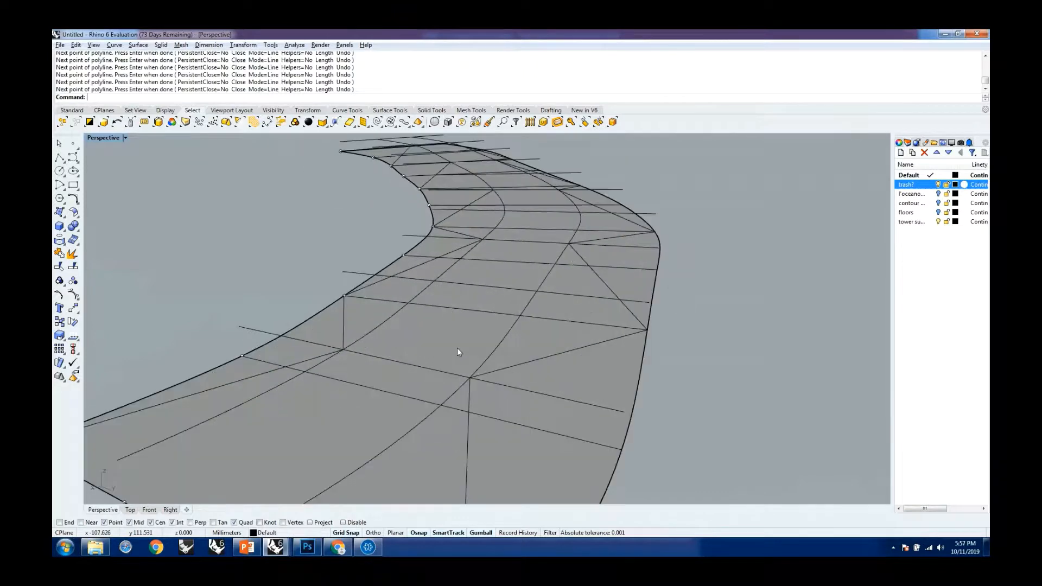
pyautogui.moveTo(464, 363); pyautogui.dragTo(447, 386, button='right')
pyautogui.click(500, 349)
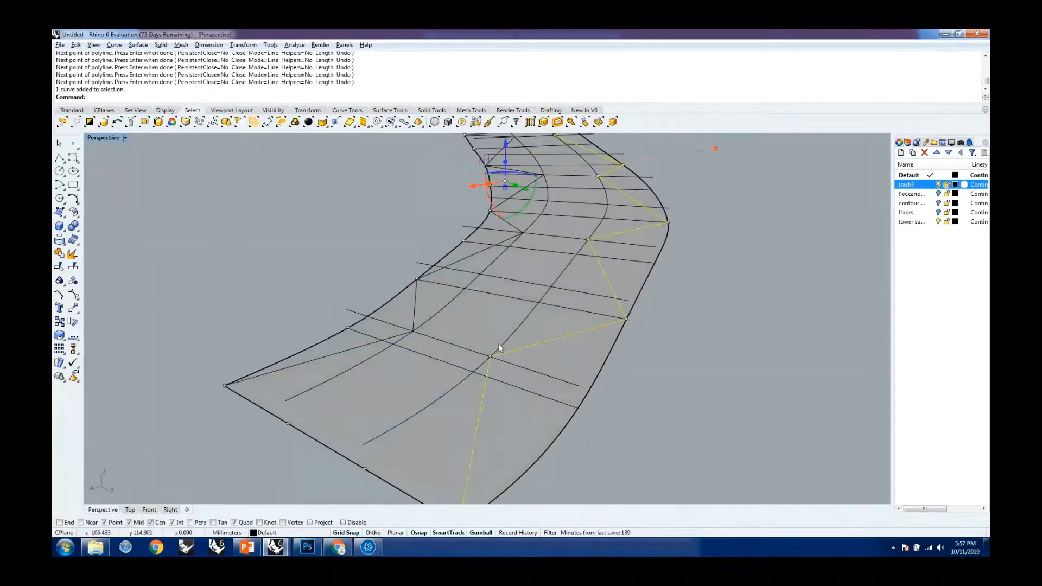
pyautogui.keyDown('shift'); pyautogui.click(504, 343); pyautogui.keyUp('shift')
pyautogui.keyDown('shift'); pyautogui.click(434, 315); pyautogui.keyUp('shift')
pyautogui.keyDown('shift'); pyautogui.click(416, 311); pyautogui.keyUp('shift')
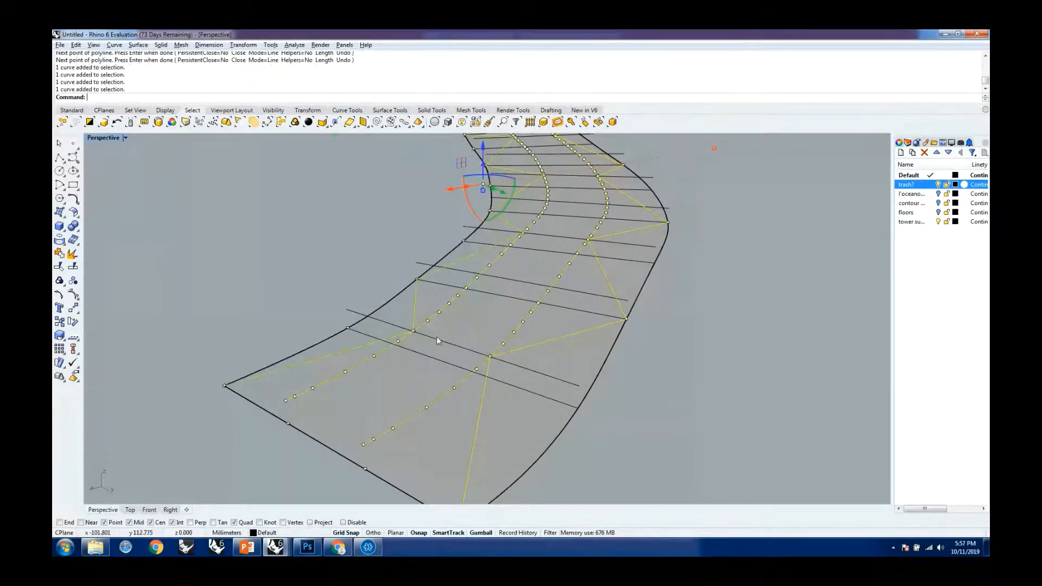
pyautogui.scroll(-8, 482, 371)
pyautogui.moveTo(494, 377); pyautogui.dragTo(545, 353, button='right')
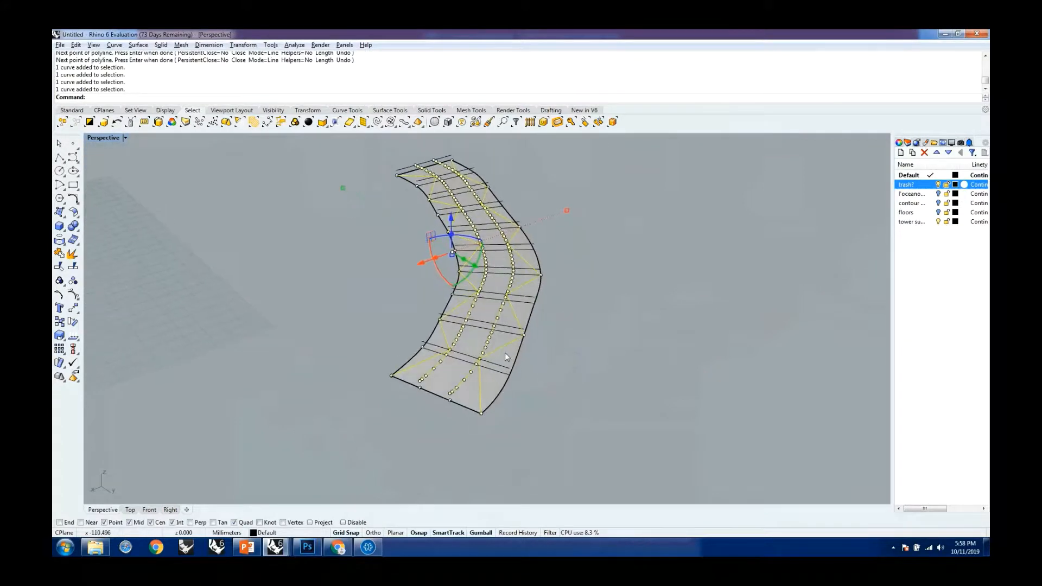
pyautogui.scroll(3, 450, 336)
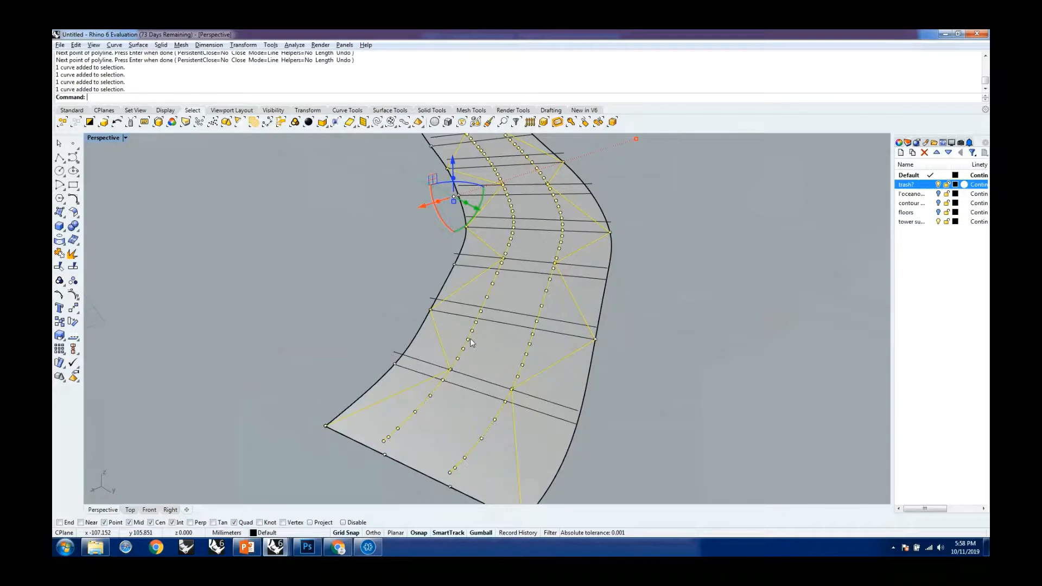
pyautogui.press('Escape')
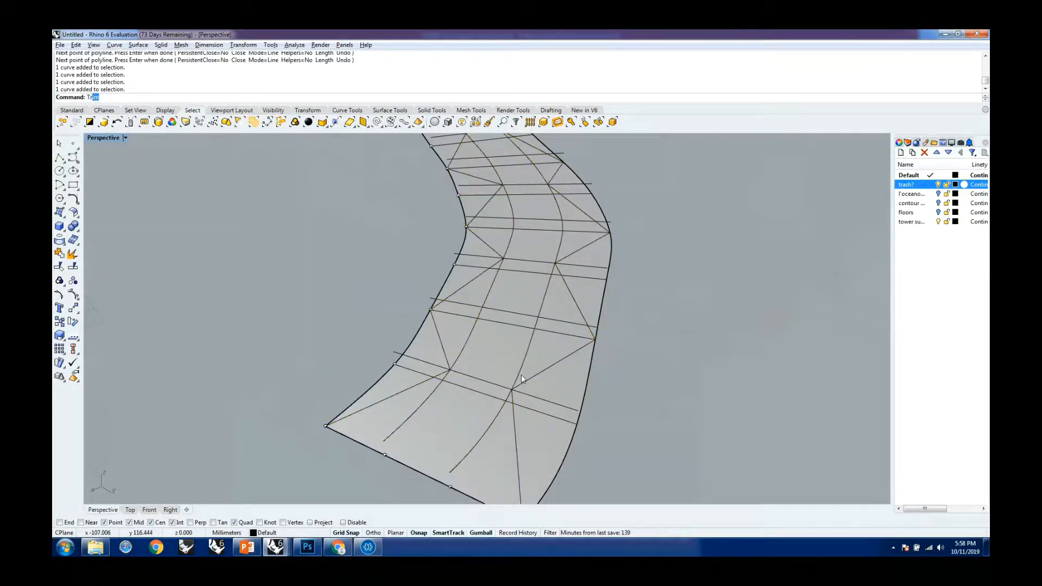
pyautogui.press('Escape')
# Trim the near-end tails of both lengthwise isocurves, using the two zigzag polylines as cutting objects
pyautogui.write('Trim')
pyautogui.press('Return')
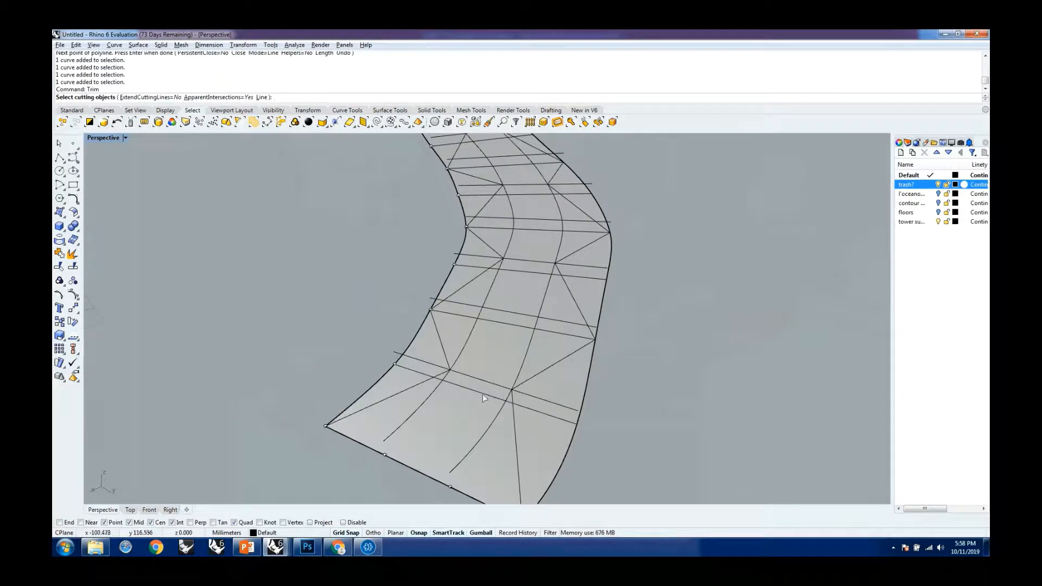
pyautogui.click(440, 374)
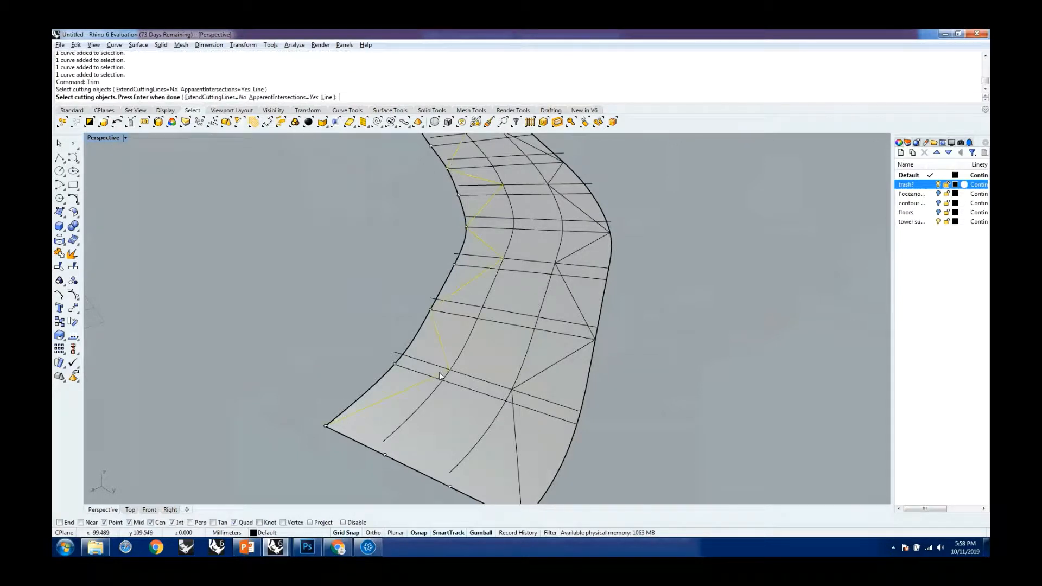
pyautogui.click(515, 413)
pyautogui.press('Return')
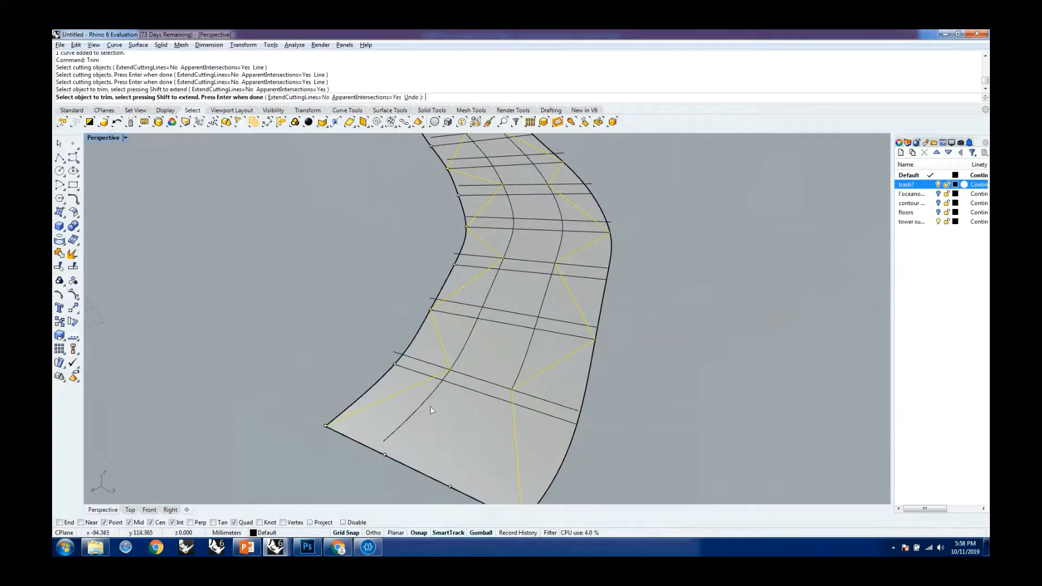
pyautogui.click(426, 404)
# Trim the far-end tails of both lengthwise isocurves back to the zigzag polylines and finish the Trim
pyautogui.scroll(-6, 422, 417)
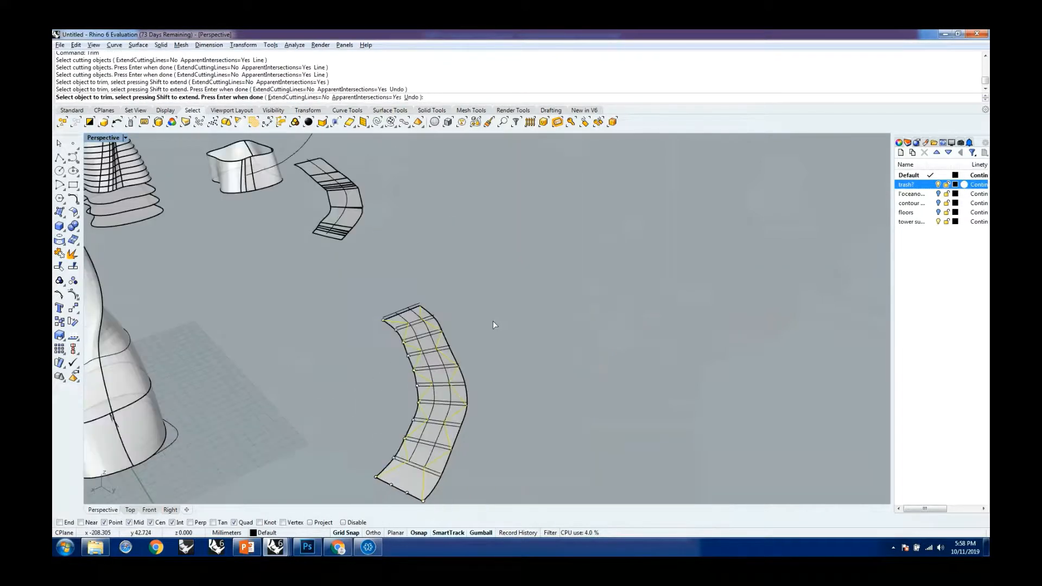
pyautogui.scroll(6, 436, 310)
pyautogui.click(387, 327)
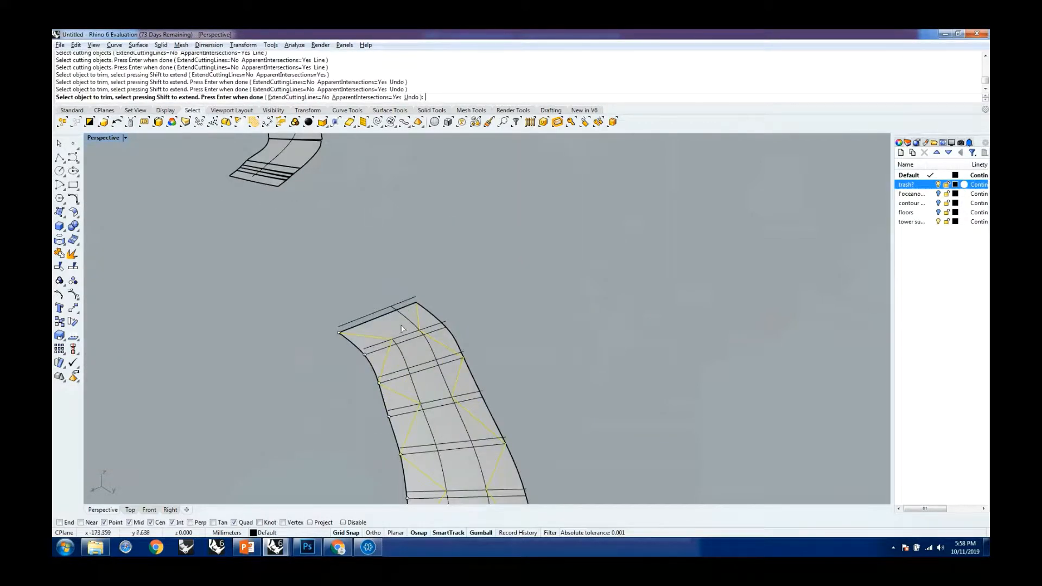
pyautogui.click(406, 317)
pyautogui.press('Return')
pyautogui.scroll(-3, 429, 326)
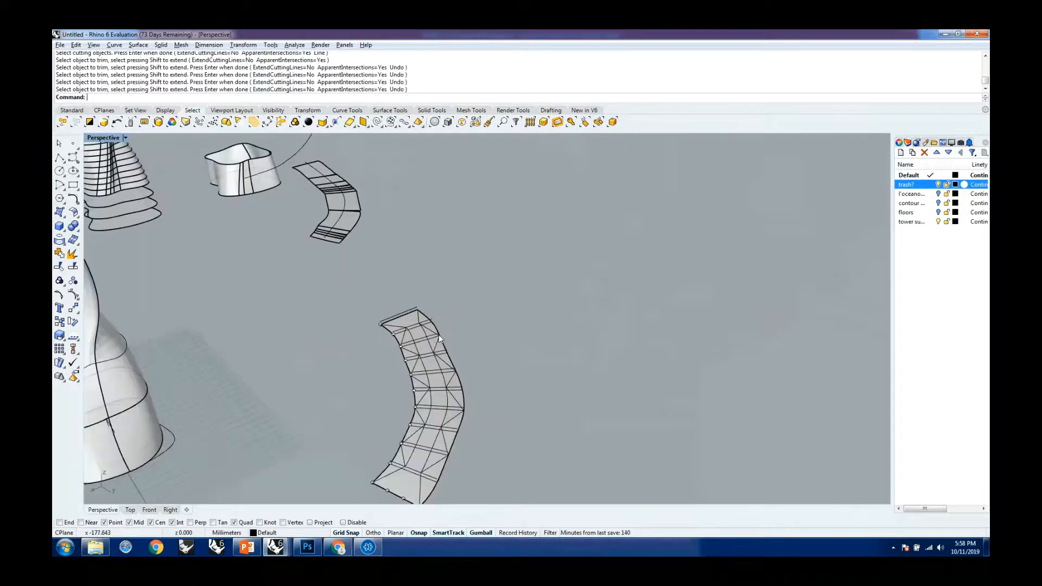
# Draw a V-shaped polyline at the strip's far end, joining the last inner zigzag vertices of both zigzags through the short end edge's midpoint
pyautogui.scroll(10, 439, 340)
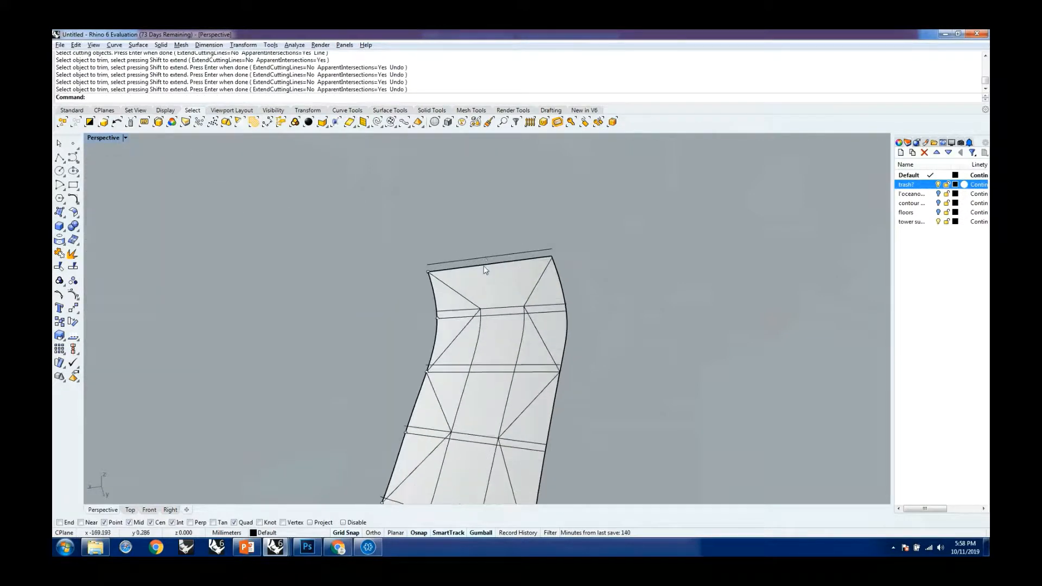
pyautogui.click(489, 258)
pyautogui.click(610, 236)
pyautogui.scroll(1, 486, 288)
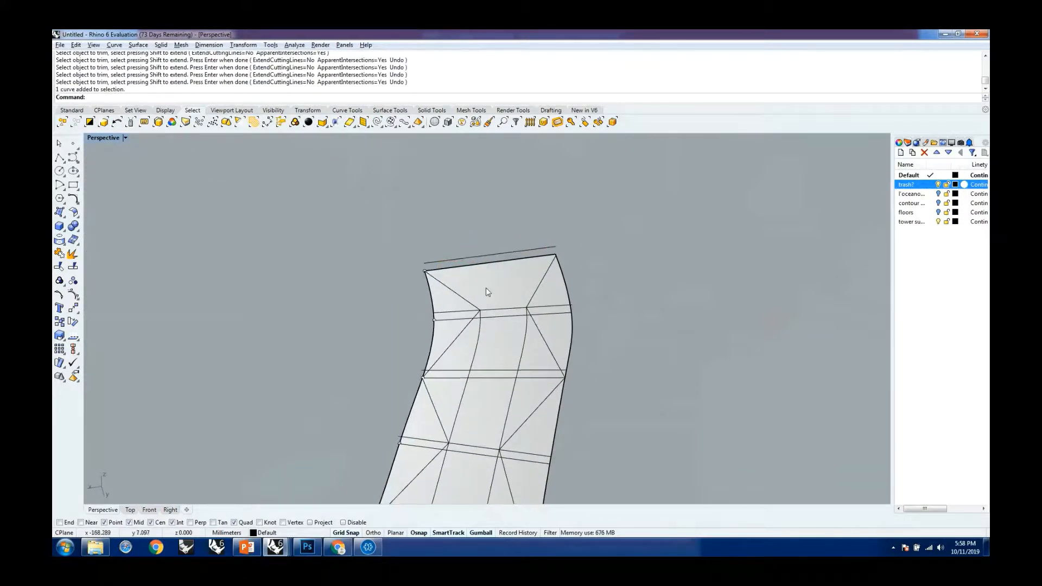
pyautogui.write('POLY')
pyautogui.press('Return')
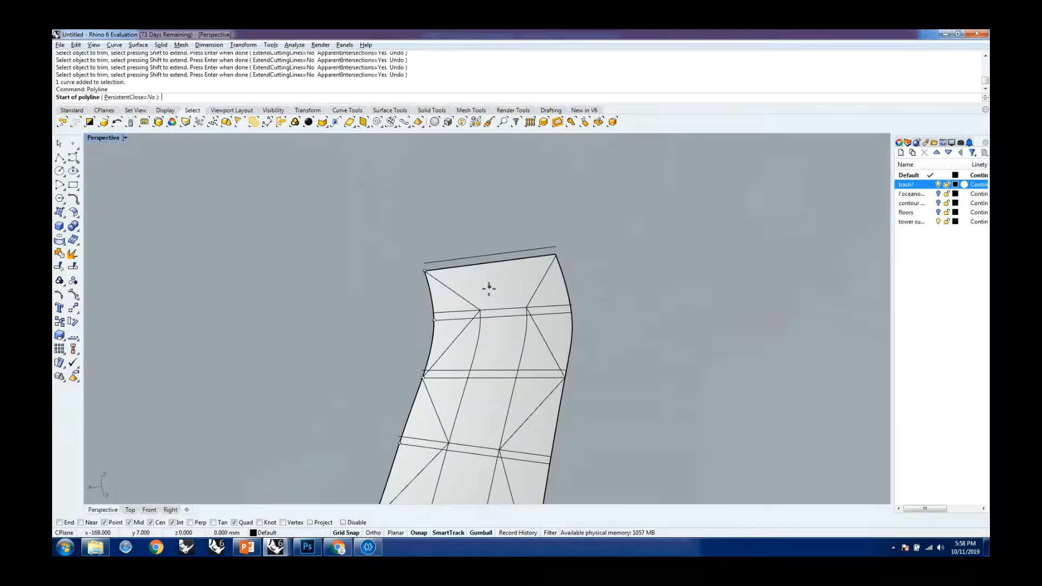
pyautogui.click(481, 311)
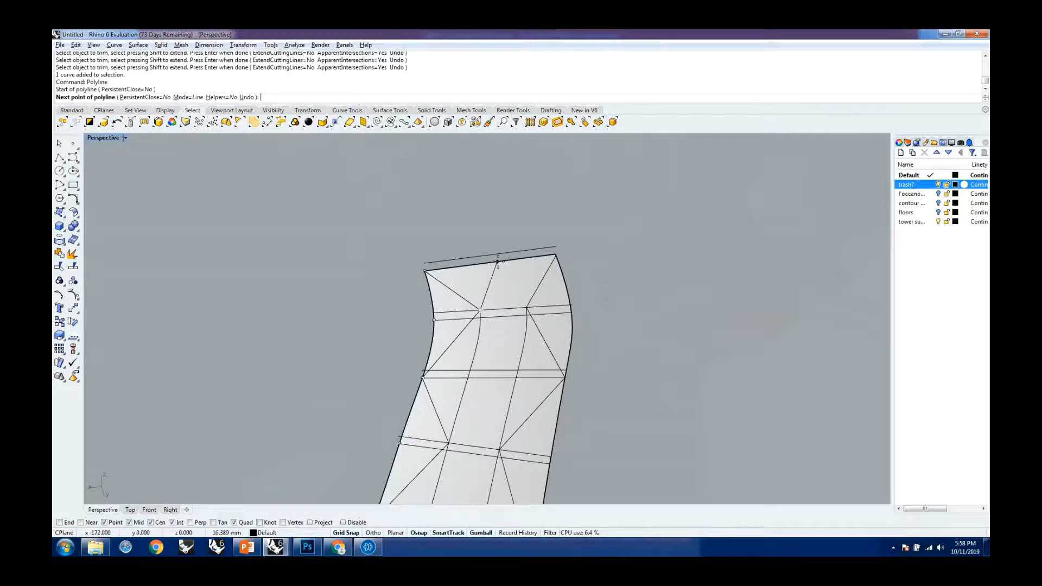
pyautogui.click(492, 263)
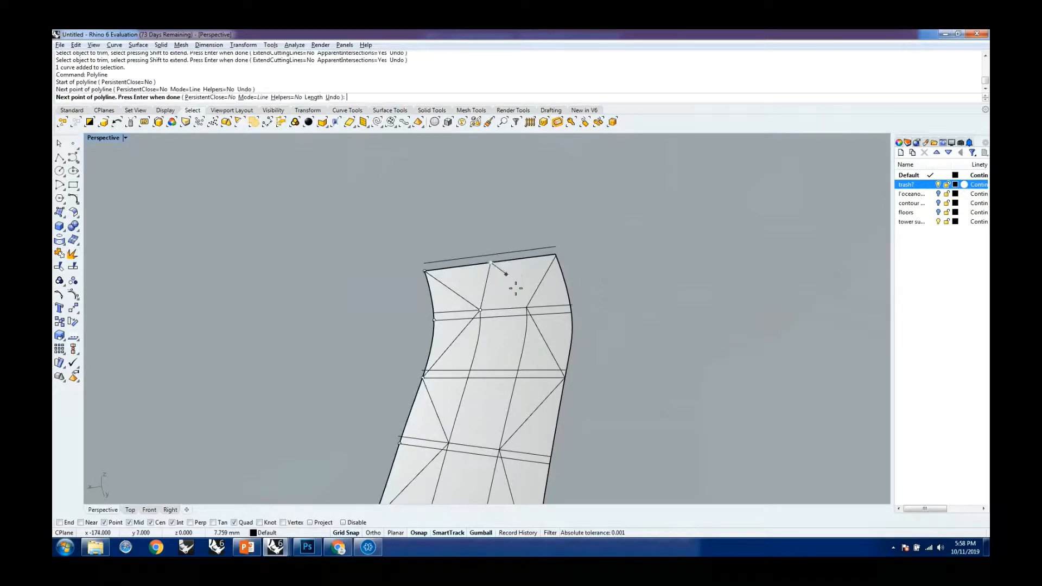
pyautogui.click(525, 305)
pyautogui.press('Return')
# Draw a matching V-shaped polyline at the strip's near end, joining the first inner zigzag vertices through the near short edge's midpoint
pyautogui.scroll(-9, 546, 271)
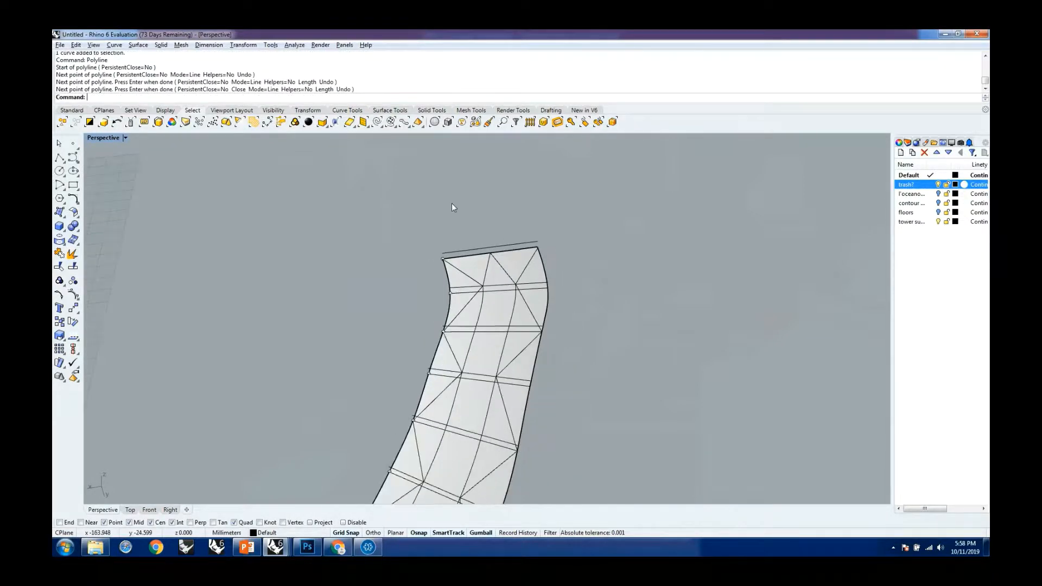
pyautogui.scroll(8, 391, 411)
pyautogui.press('Return')
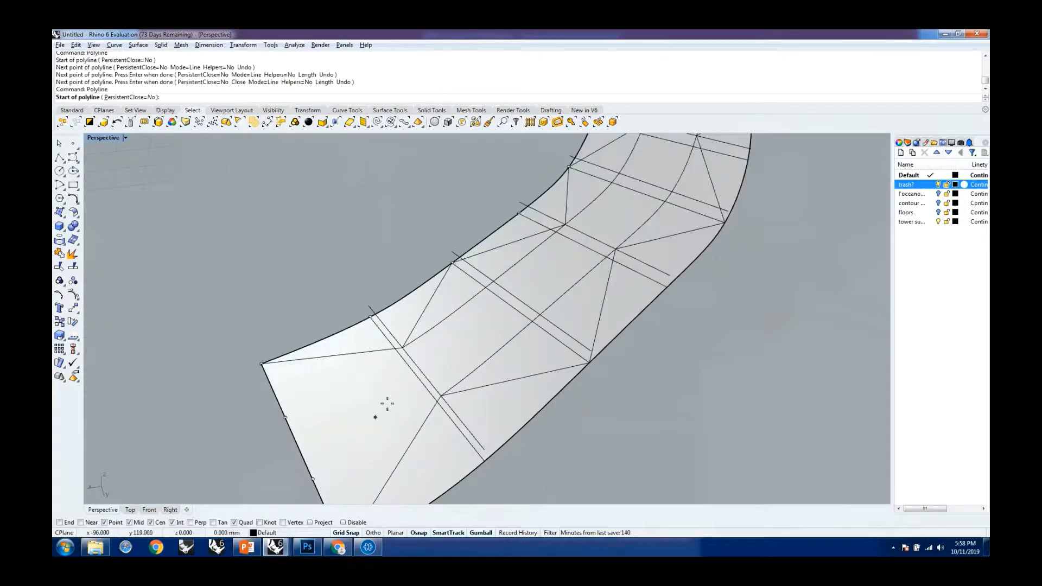
pyautogui.click(411, 351)
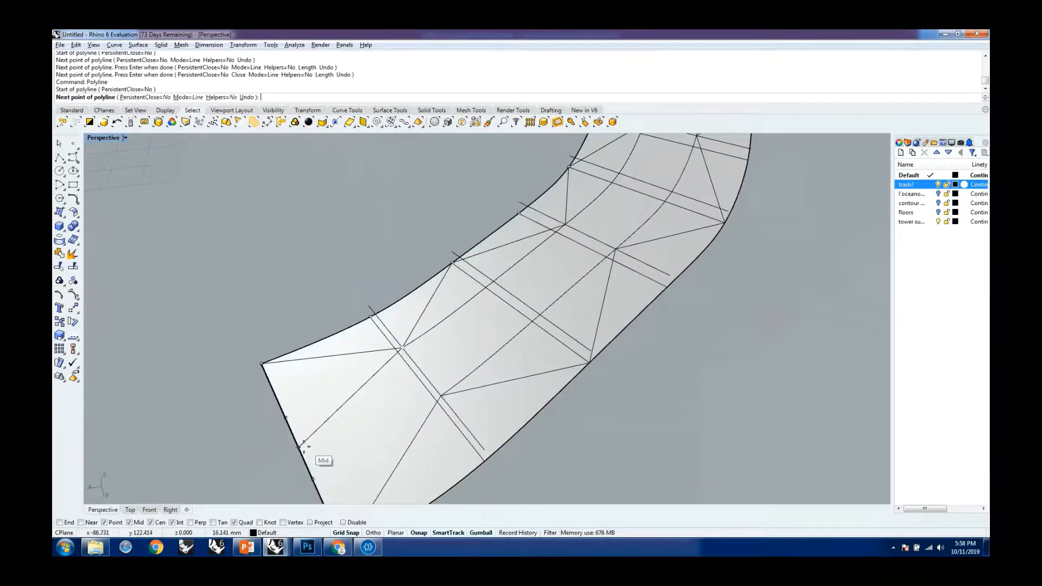
pyautogui.click(300, 447)
pyautogui.click(441, 398)
pyautogui.press('Return')
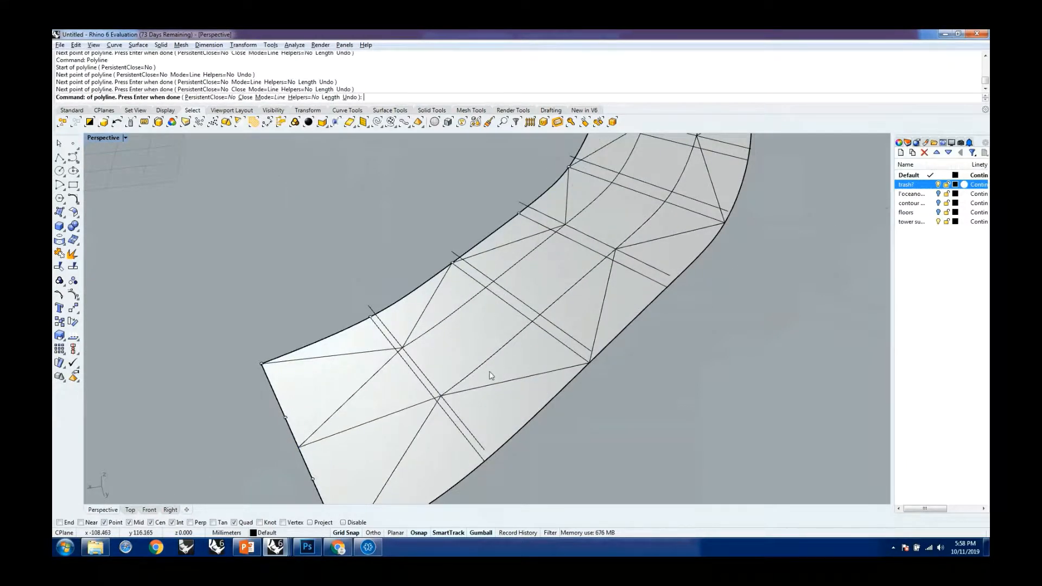
# Examine the zigzag and end-facet lines along the whole strip, from the near end to the far end
pyautogui.scroll(-3, 492, 374)
pyautogui.scroll(-3, 445, 401)
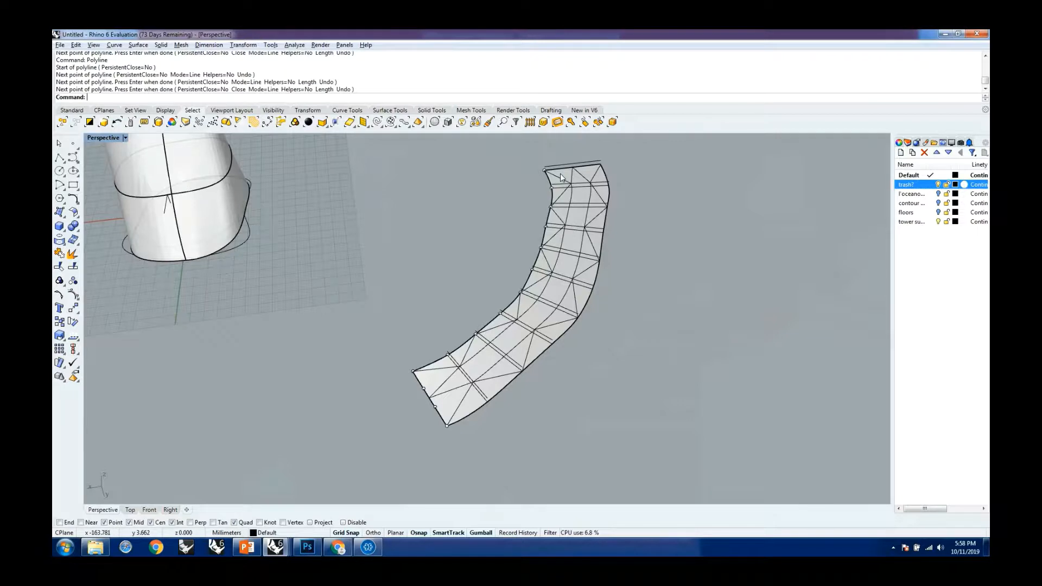
pyautogui.scroll(3, 482, 355)
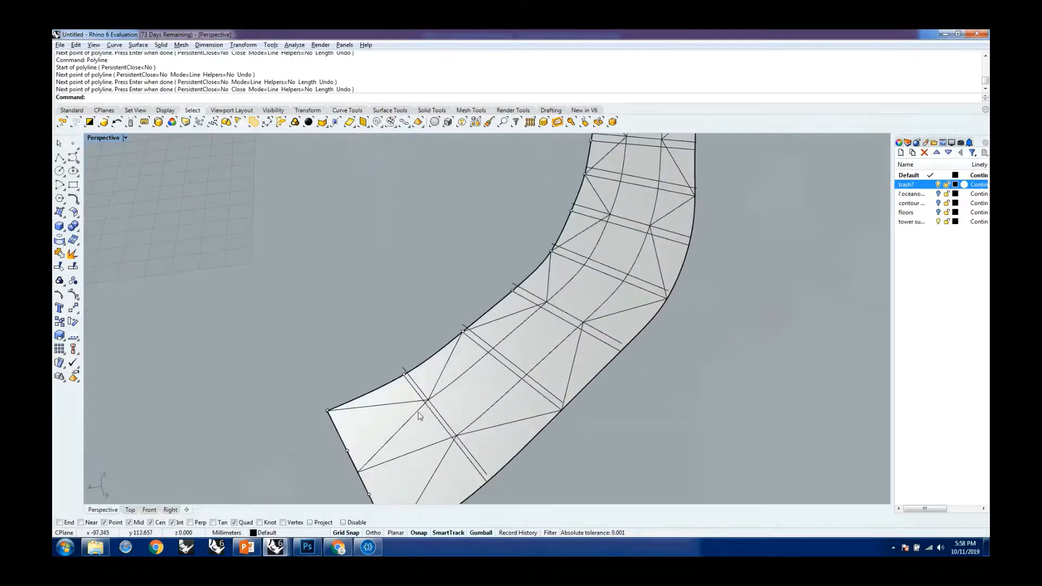
pyautogui.scroll(-2, 426, 414)
pyautogui.scroll(3, 477, 400)
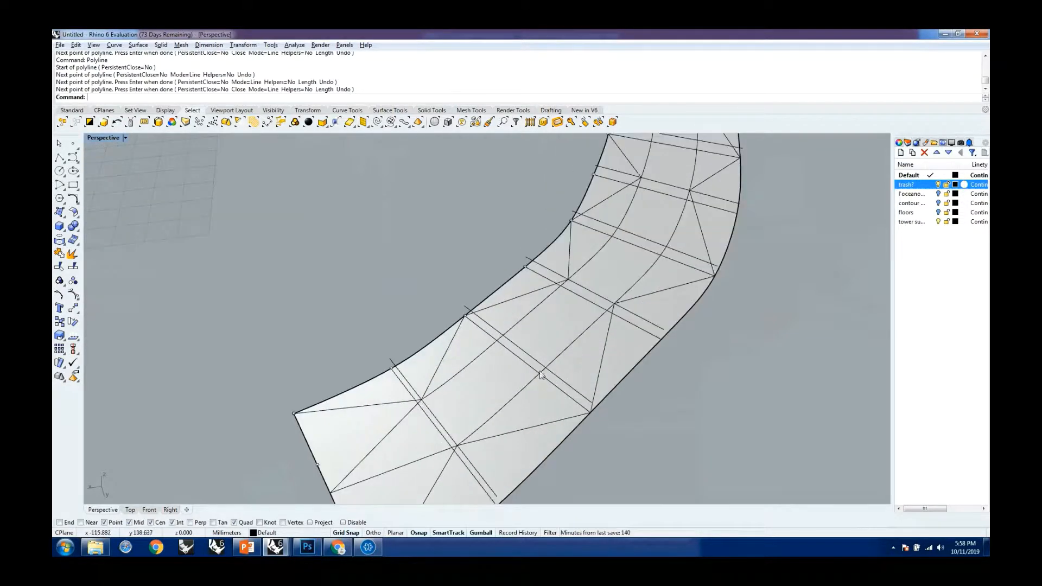
pyautogui.moveTo(501, 353); pyautogui.dragTo(505, 323, button='right')
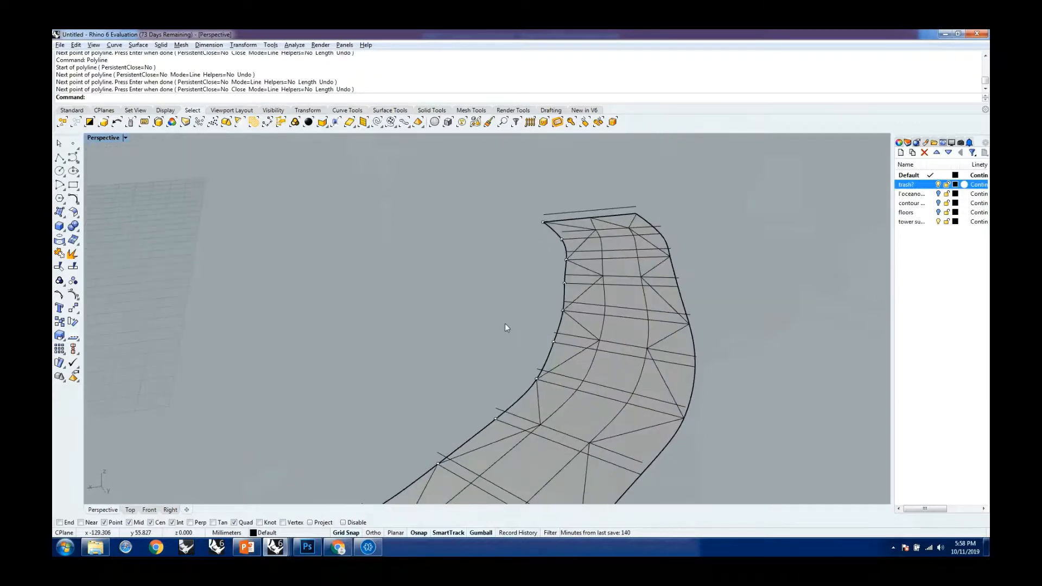
pyautogui.scroll(-1, 460, 476)
pyautogui.scroll(-6, 489, 435)
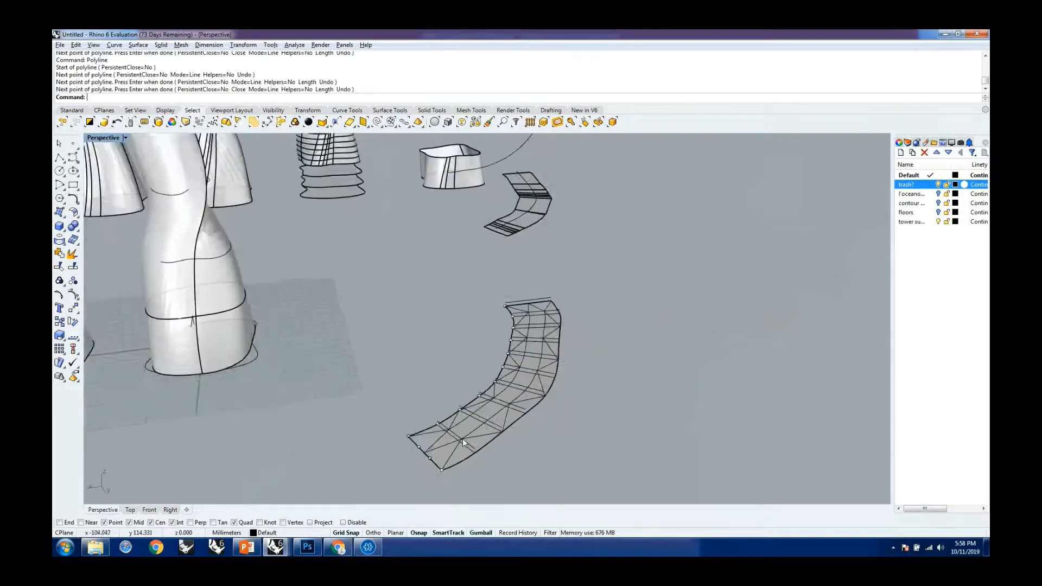
pyautogui.keyDown('shift'); pyautogui.moveTo(462, 438); pyautogui.dragTo(471, 396, button='right'); pyautogui.keyUp('shift')
pyautogui.scroll(8, 471, 396)
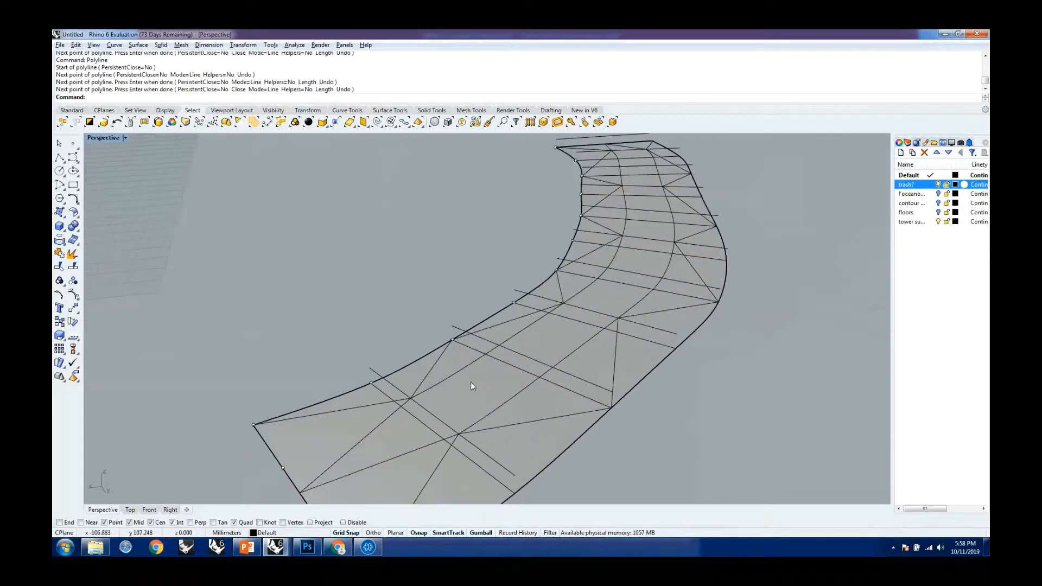
# With only the midpoint snap enabled, try a V-shaped polyline joining the first inner zigzag vertices through the next crosswise curve's midpoint
pyautogui.write('Polyline')
pyautogui.press('Return')
pyautogui.click(426, 404)
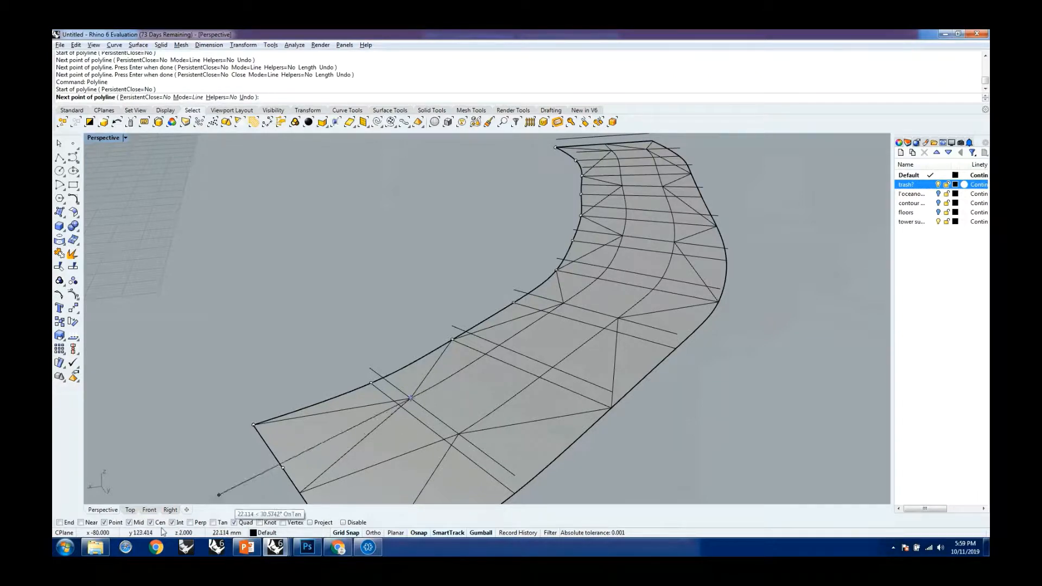
pyautogui.rightClick(129, 522)
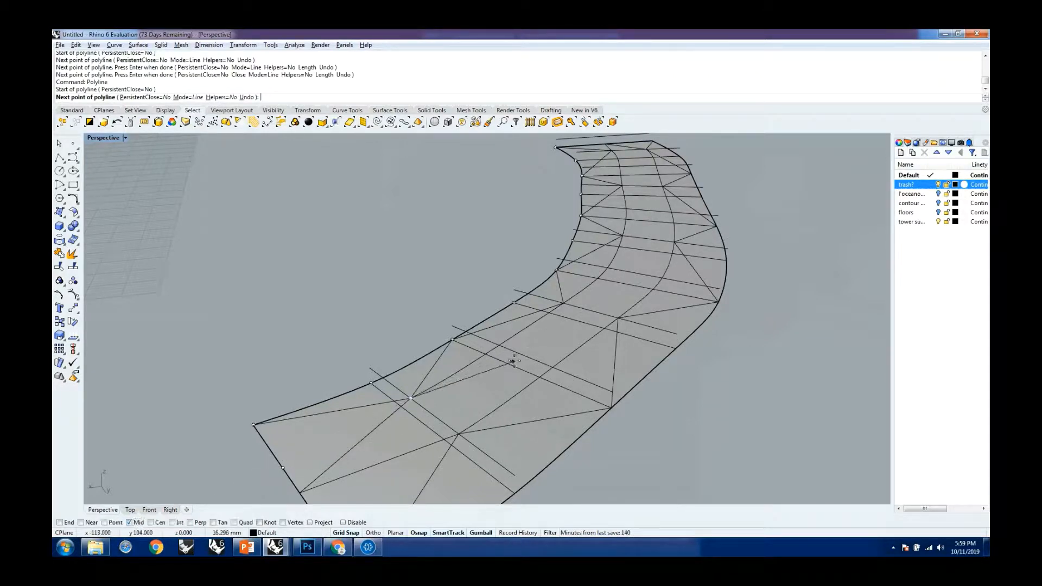
pyautogui.click(529, 377)
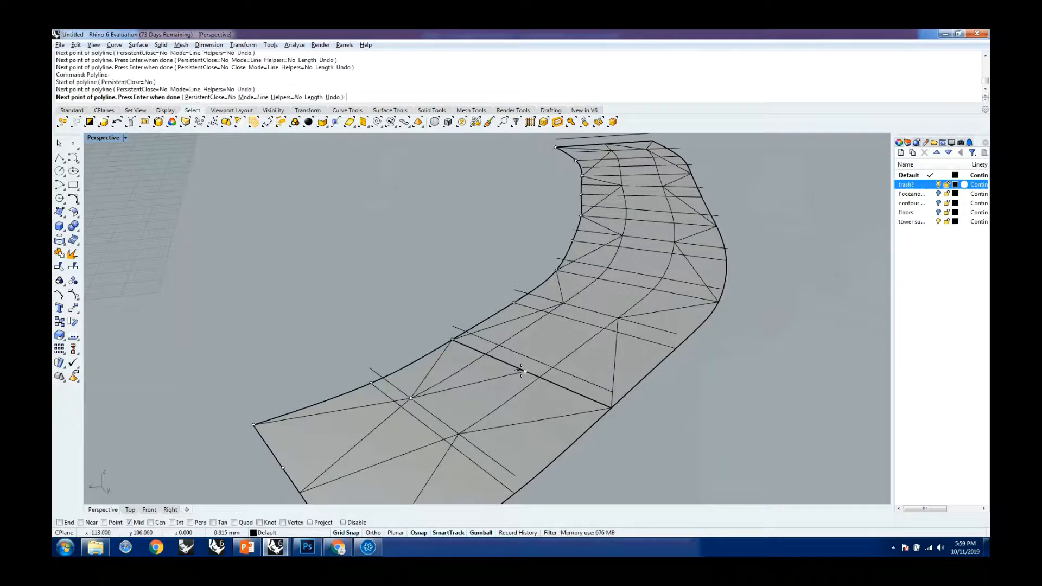
pyautogui.click(460, 438)
pyautogui.press('Return')
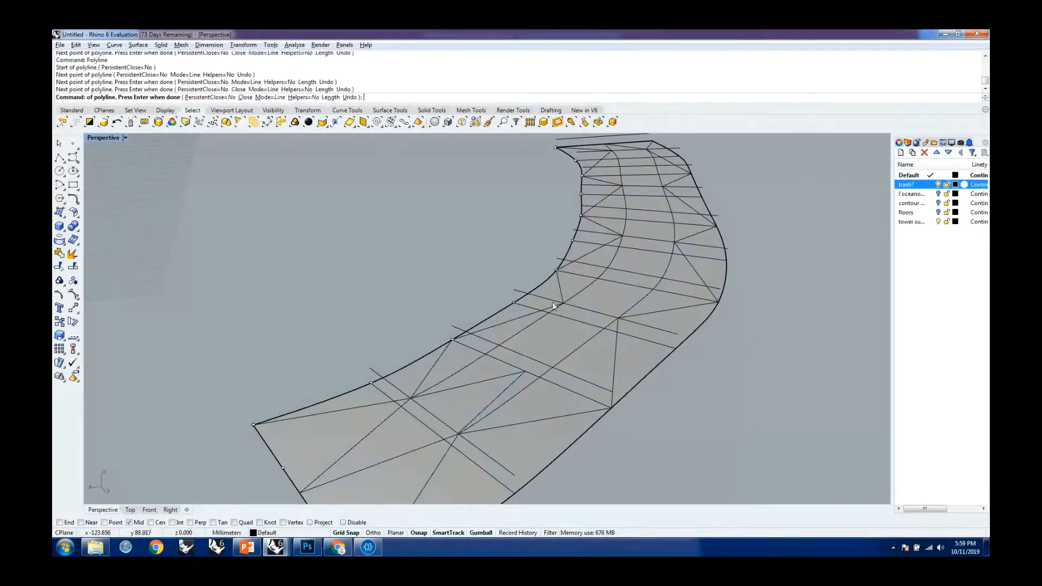
pyautogui.press('Return')
pyautogui.click(563, 303)
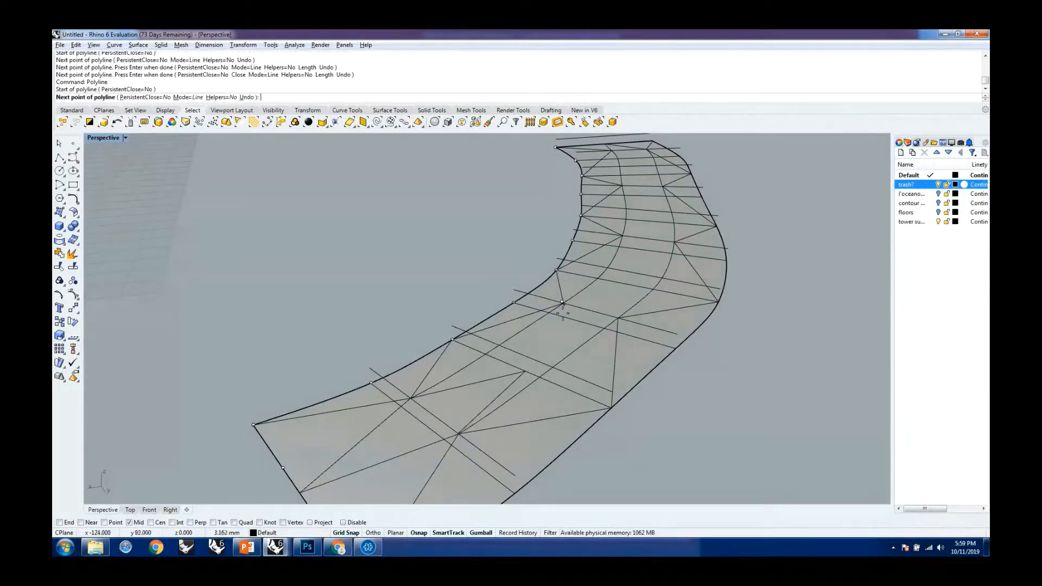
pyautogui.click(531, 370)
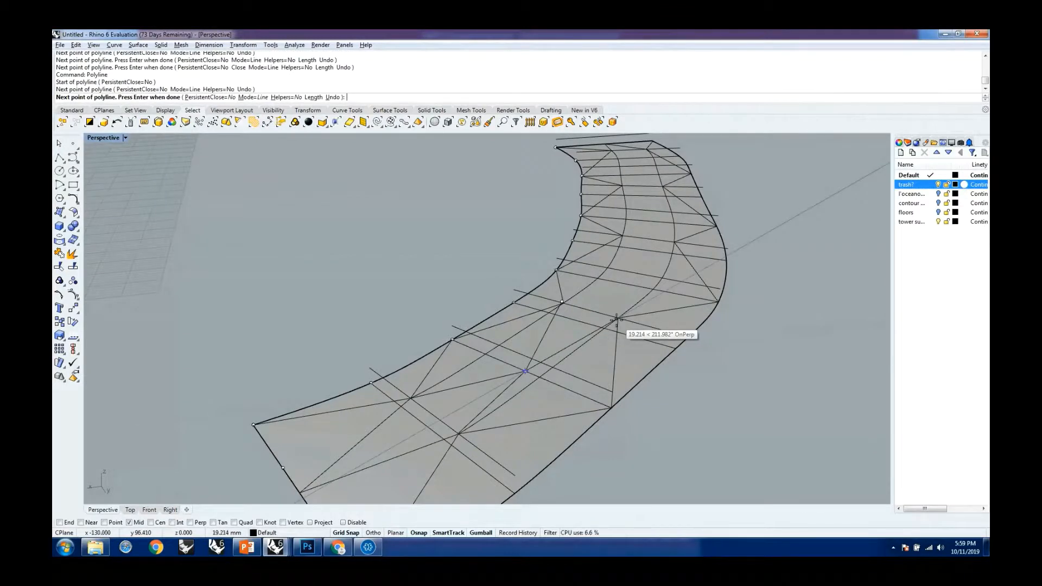
pyautogui.click(72, 524)
pyautogui.press('Escape')
# Delete the V-shaped polyline that reaches the crosswise curve's midpoint near the strip's near end
pyautogui.scroll(-4, 544, 376)
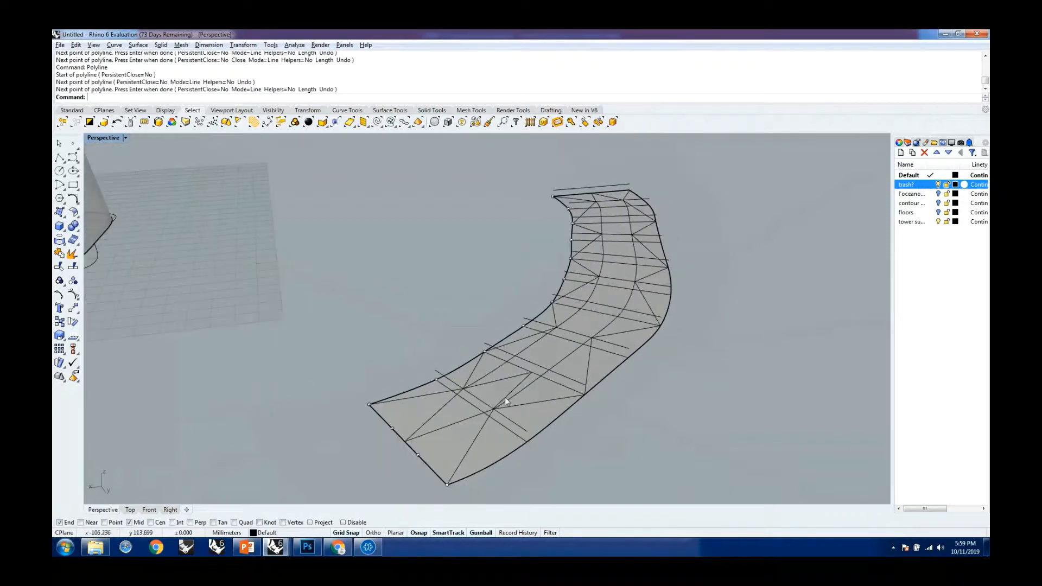
pyautogui.scroll(3, 502, 376)
pyautogui.click(497, 373)
pyautogui.press('Delete')
# Select both zigzag polylines together with the V-shaped polylines at the strip's near and far ends
pyautogui.moveTo(497, 373); pyautogui.dragTo(491, 389, button='right')
pyautogui.click(421, 369)
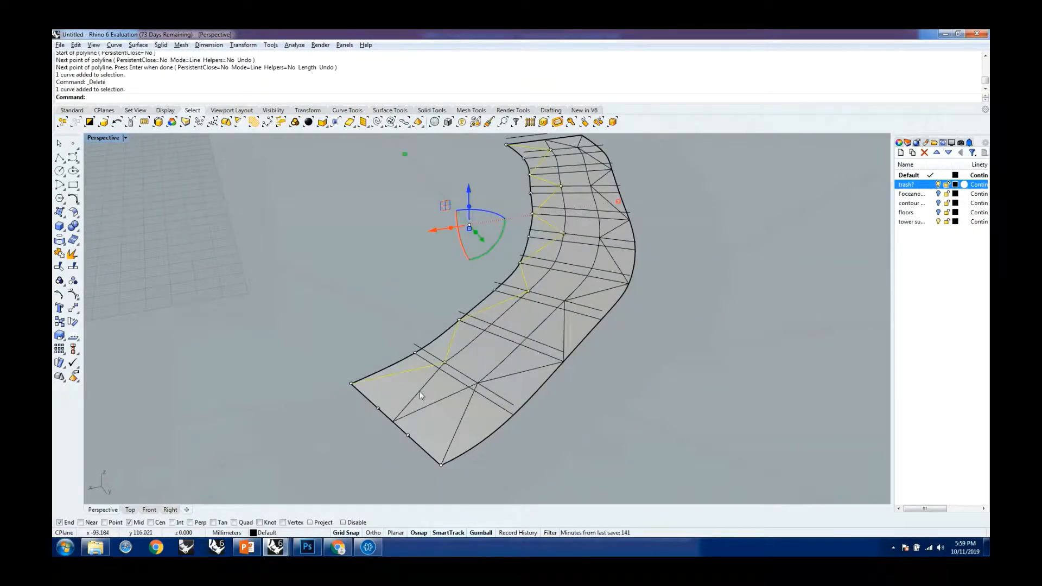
pyautogui.keyDown('shift'); pyautogui.click(419, 391); pyautogui.keyUp('shift')
pyautogui.keyDown('shift'); pyautogui.click(471, 427); pyautogui.keyUp('shift')
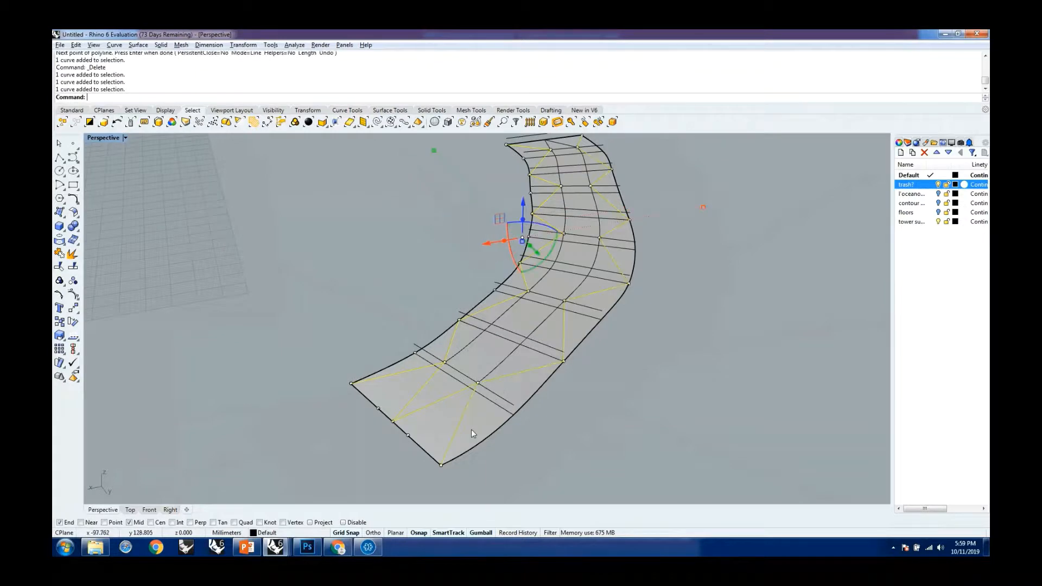
pyautogui.scroll(-7, 474, 467)
pyautogui.scroll(9, 526, 287)
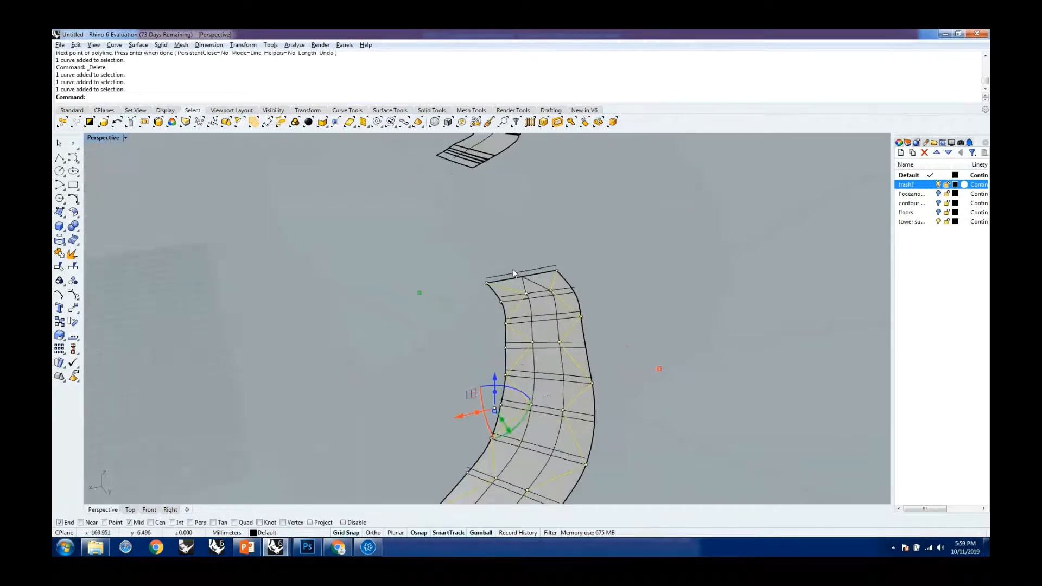
pyautogui.keyDown('shift'); pyautogui.click(530, 296); pyautogui.keyUp('shift')
pyautogui.scroll(-4, 579, 286)
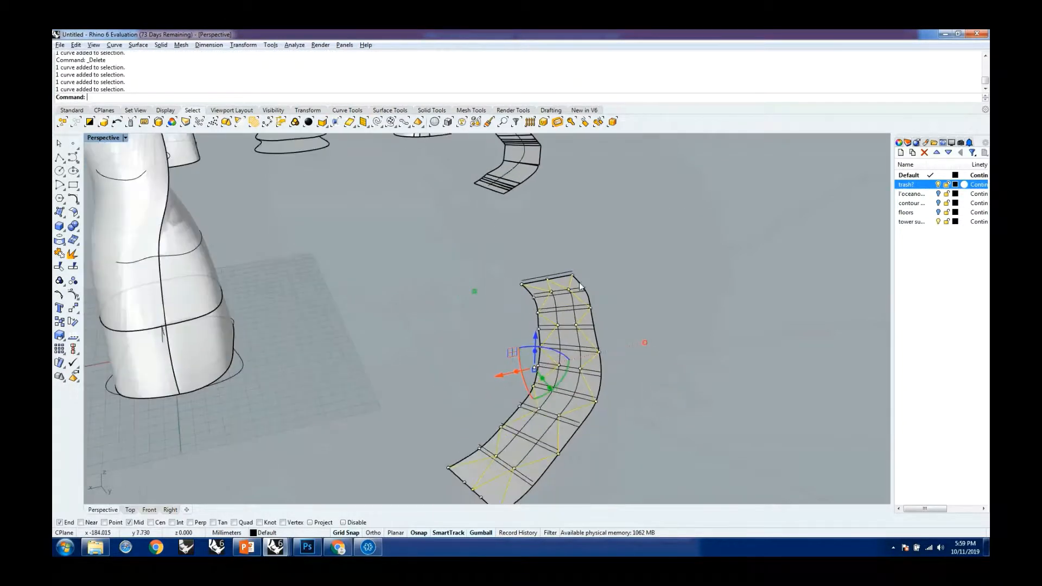
pyautogui.scroll(-2, 579, 286)
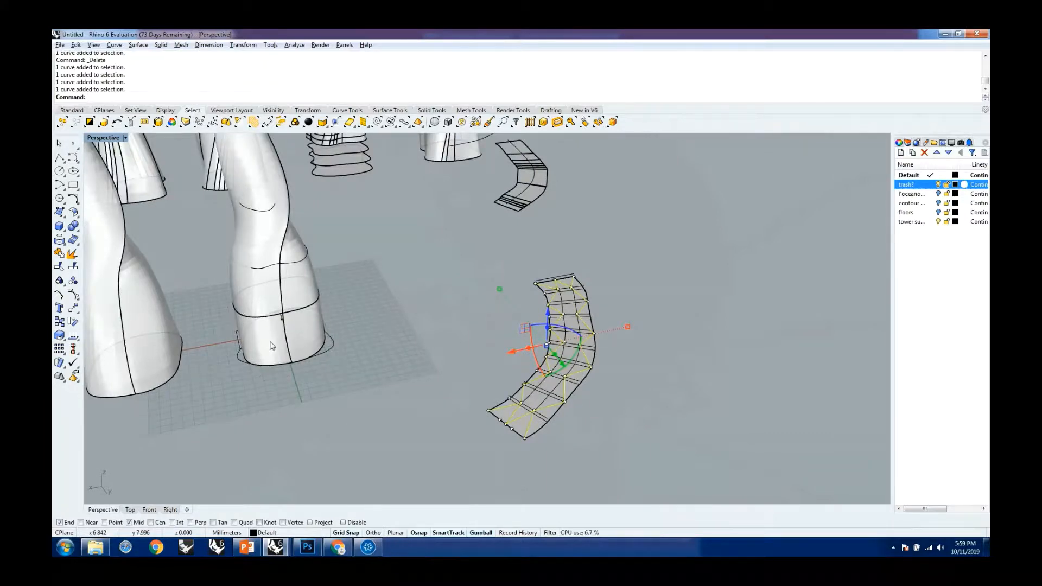
pyautogui.scroll(-2, 315, 375)
pyautogui.scroll(-4, 549, 307)
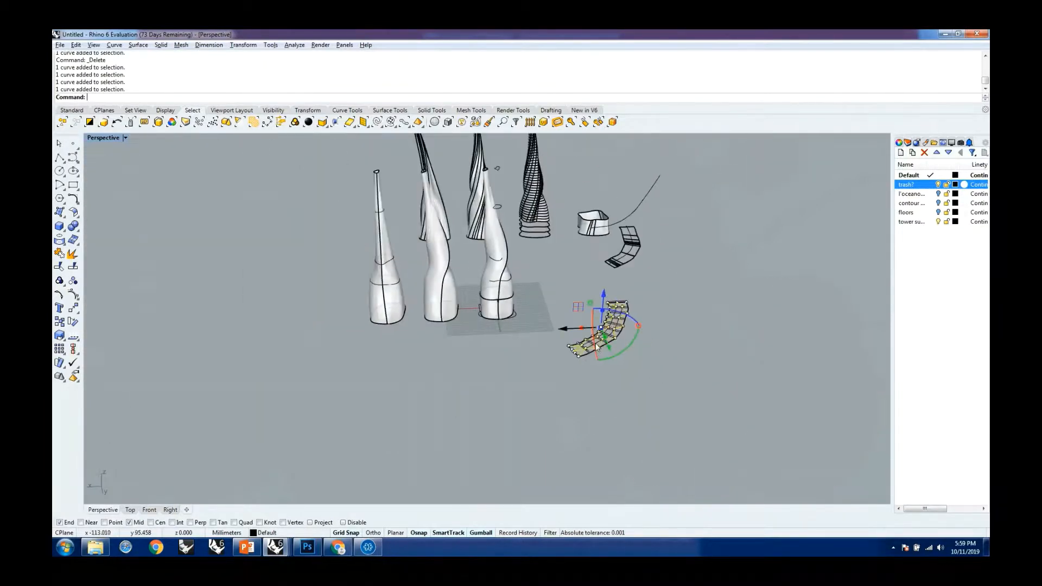
pyautogui.scroll(2, 596, 347)
pyautogui.scroll(2, 606, 354)
pyautogui.scroll(2, 593, 308)
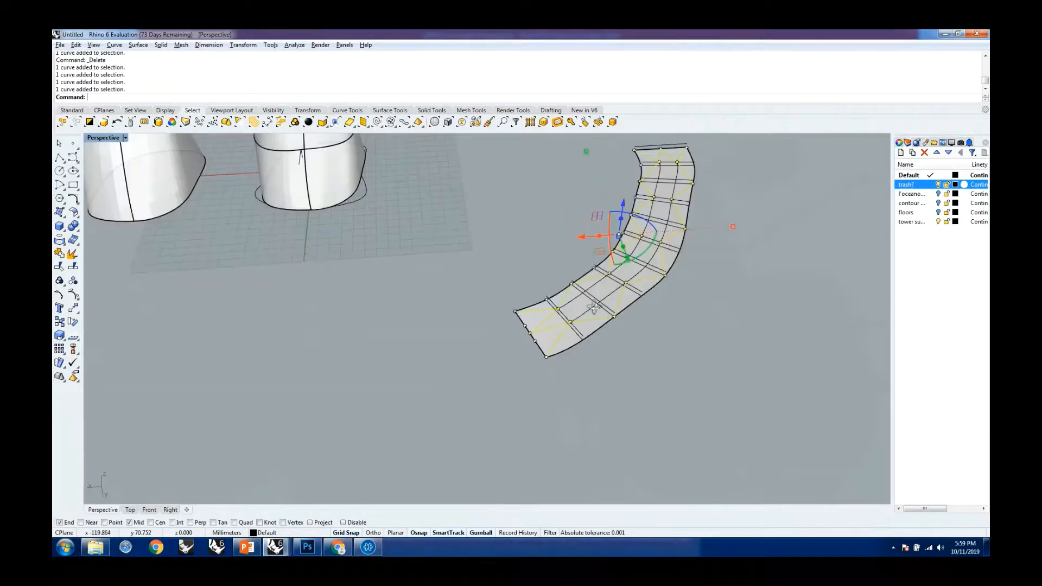
# Start Flow Along Surface for the selected zigzag and V-shaped polylines, picking the flat strip's near outer corner as the base surface reference
pyautogui.scroll(-1, 593, 308)
pyautogui.scroll(-2, 548, 388)
pyautogui.write('F')
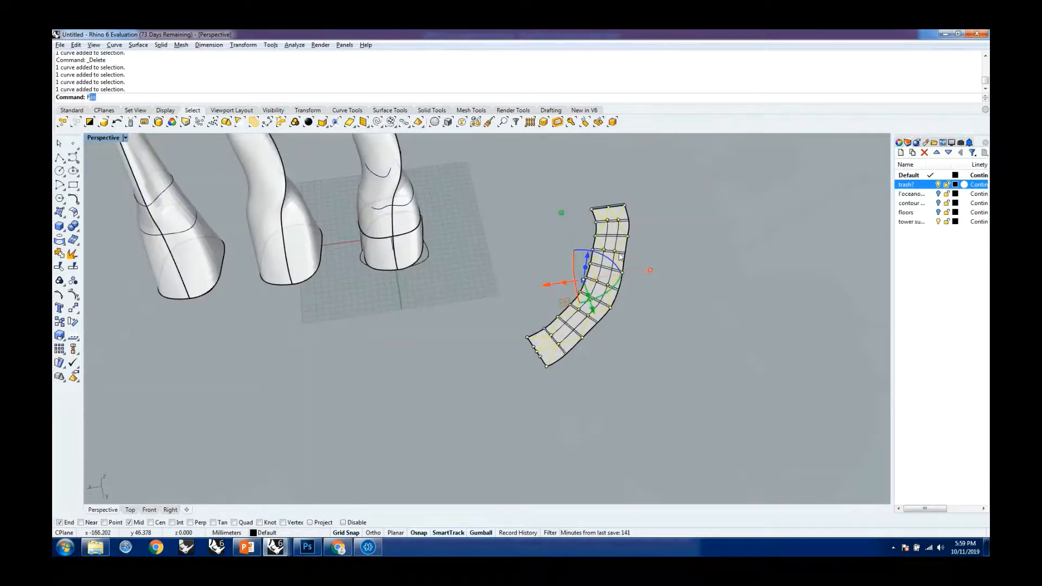
pyautogui.write('lowAlongSrf')
pyautogui.press('Return')
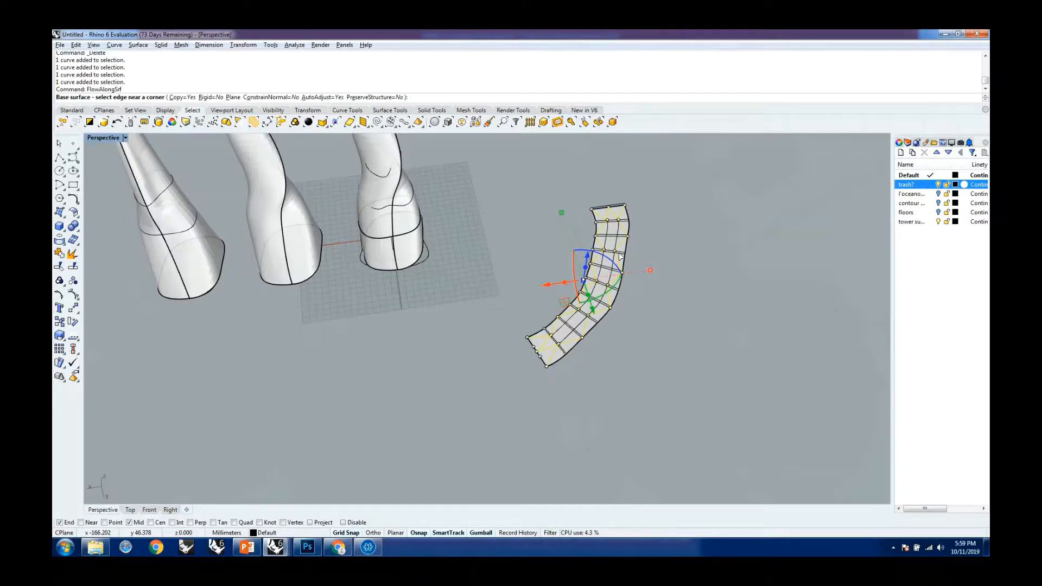
pyautogui.scroll(6, 538, 396)
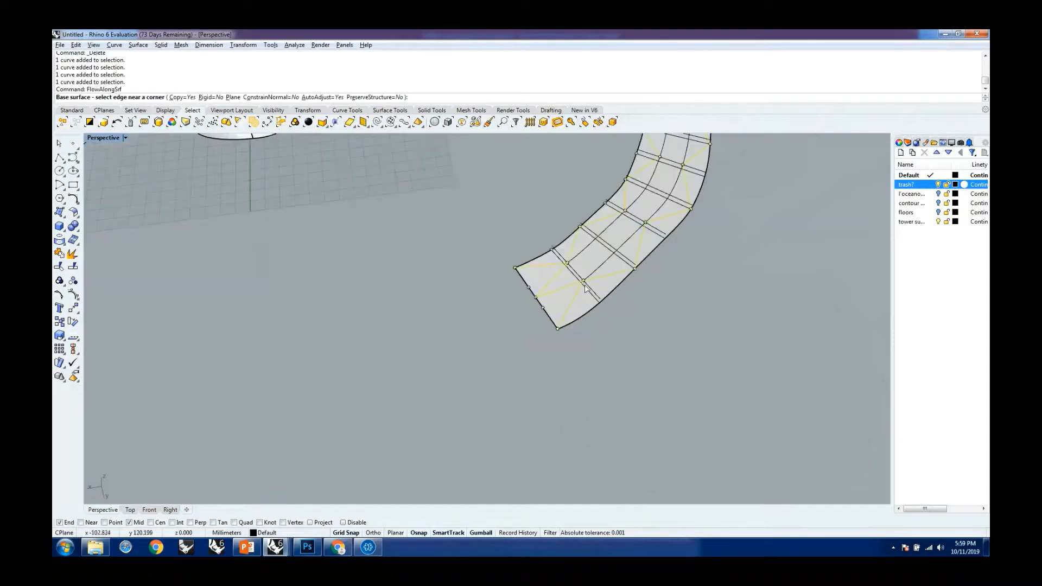
pyautogui.scroll(-5, 587, 296)
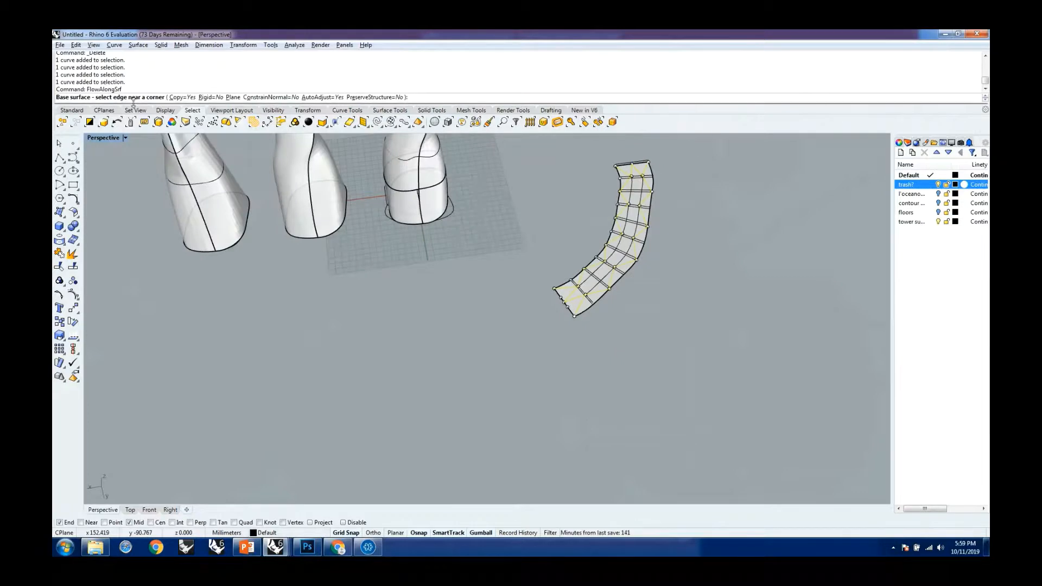
pyautogui.scroll(5, 540, 293)
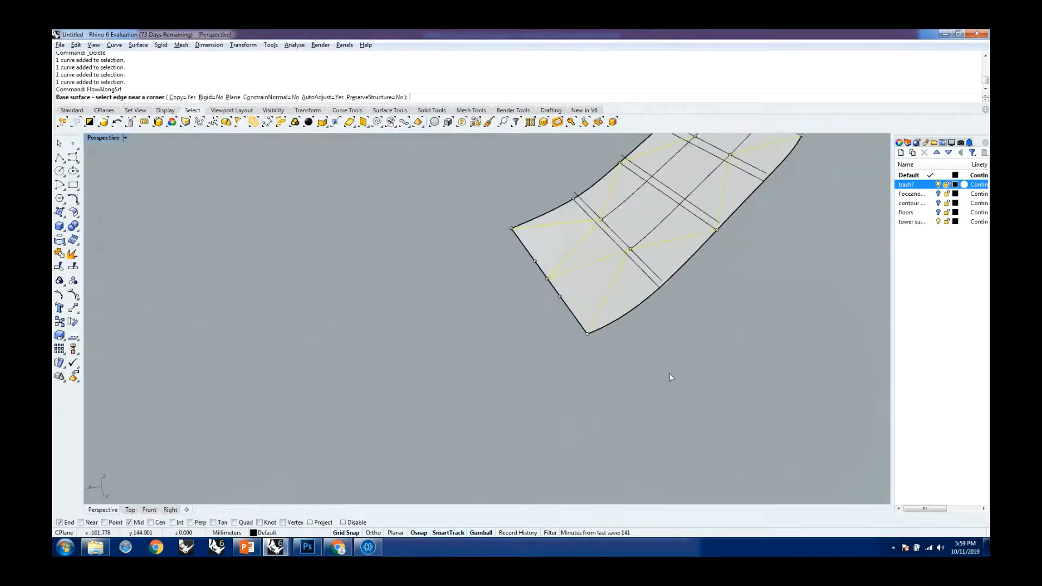
pyautogui.scroll(4, 607, 331)
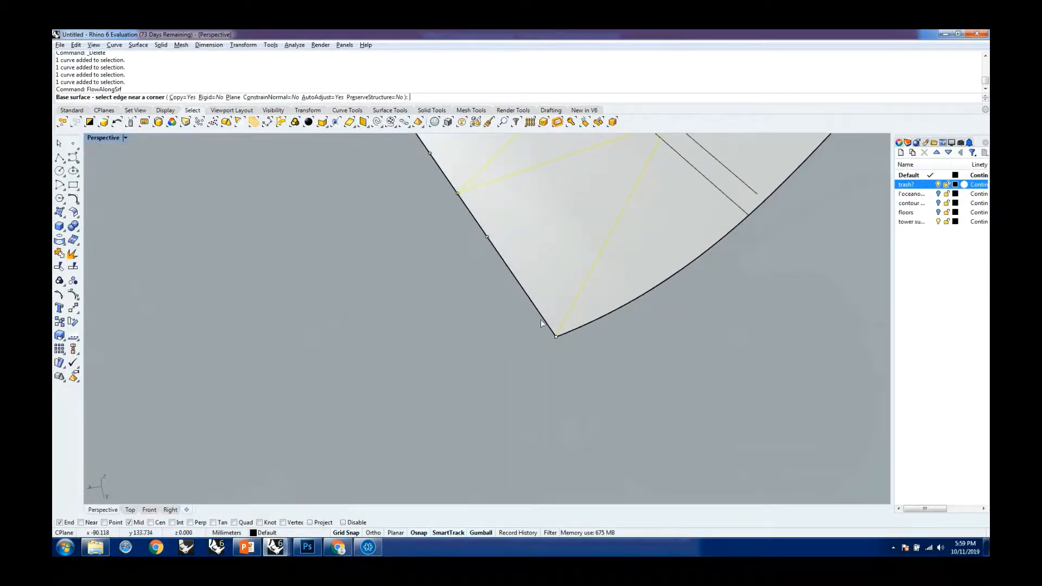
pyautogui.click(557, 334)
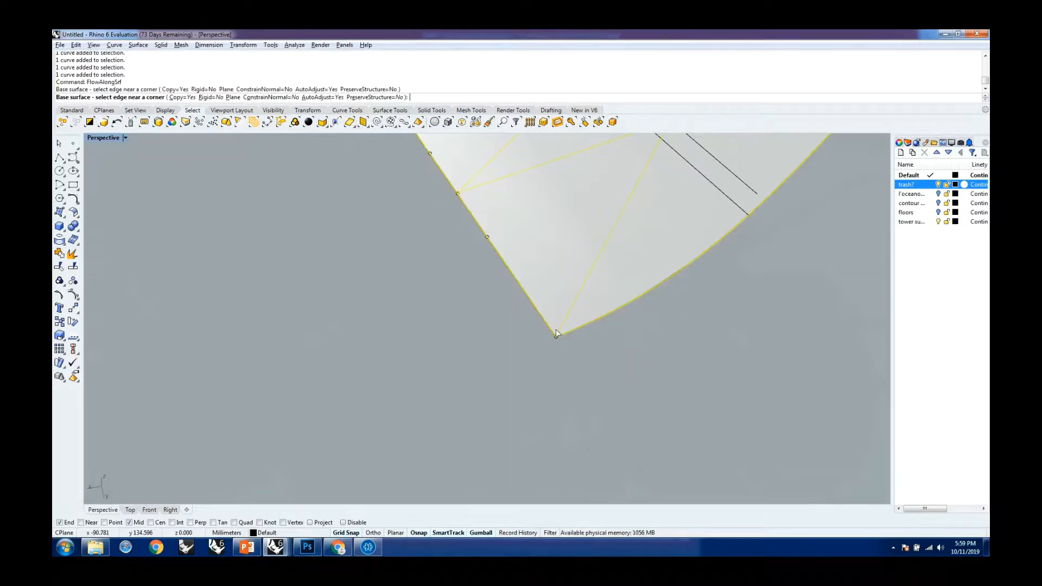
# Pick the third tower's base band at the seam's lower corner as the target surface to map copies of the pattern onto it
pyautogui.scroll(-6, 663, 330)
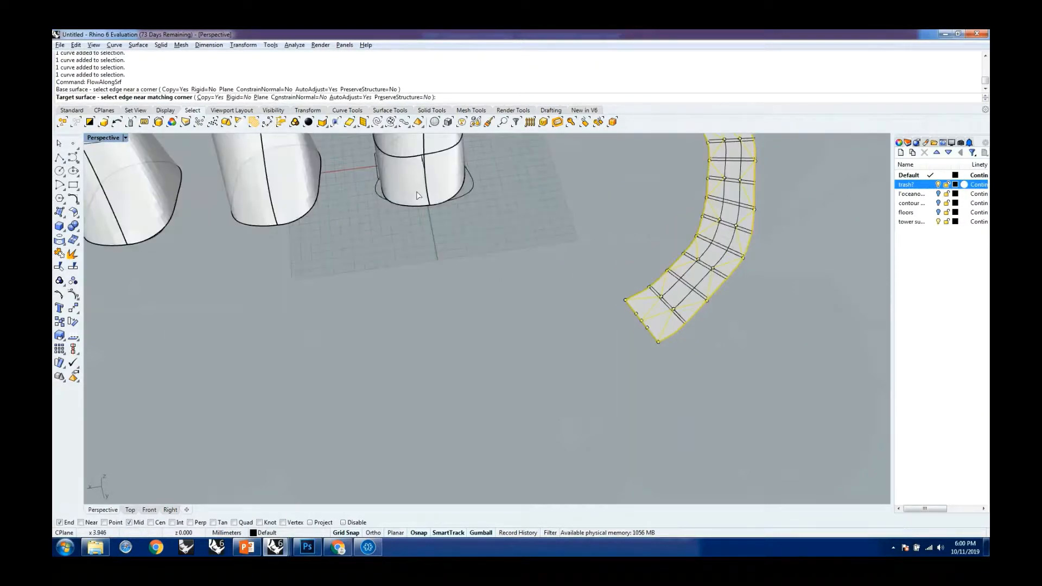
pyautogui.scroll(5, 429, 200)
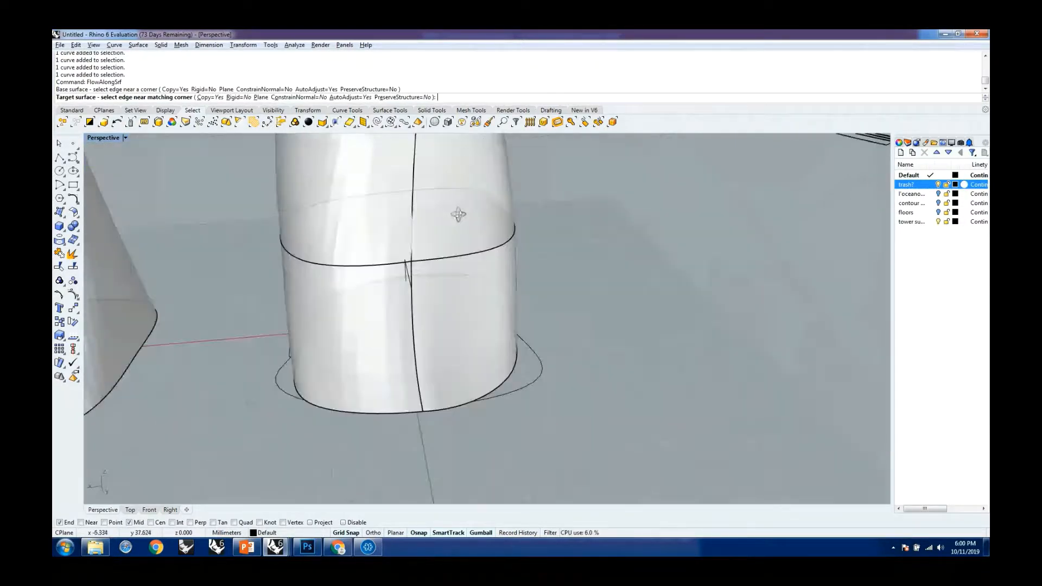
pyautogui.scroll(-4, 458, 215)
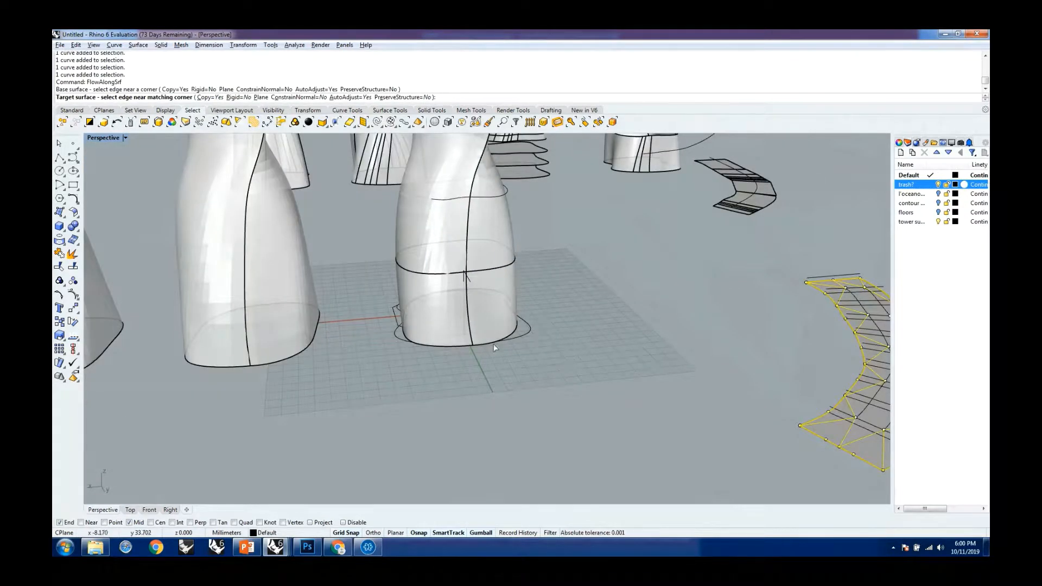
pyautogui.scroll(3, 492, 343)
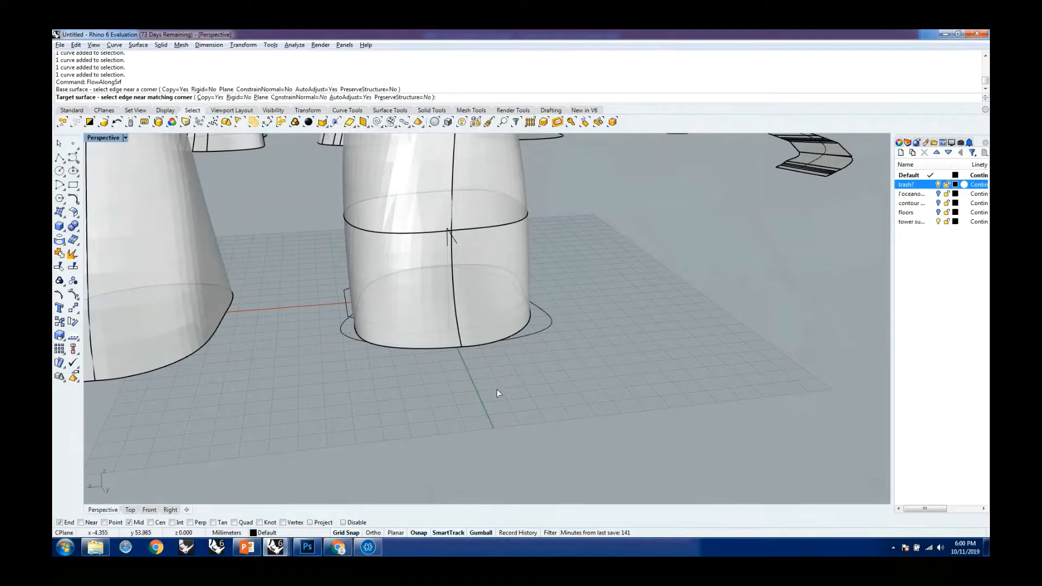
pyautogui.scroll(5, 481, 350)
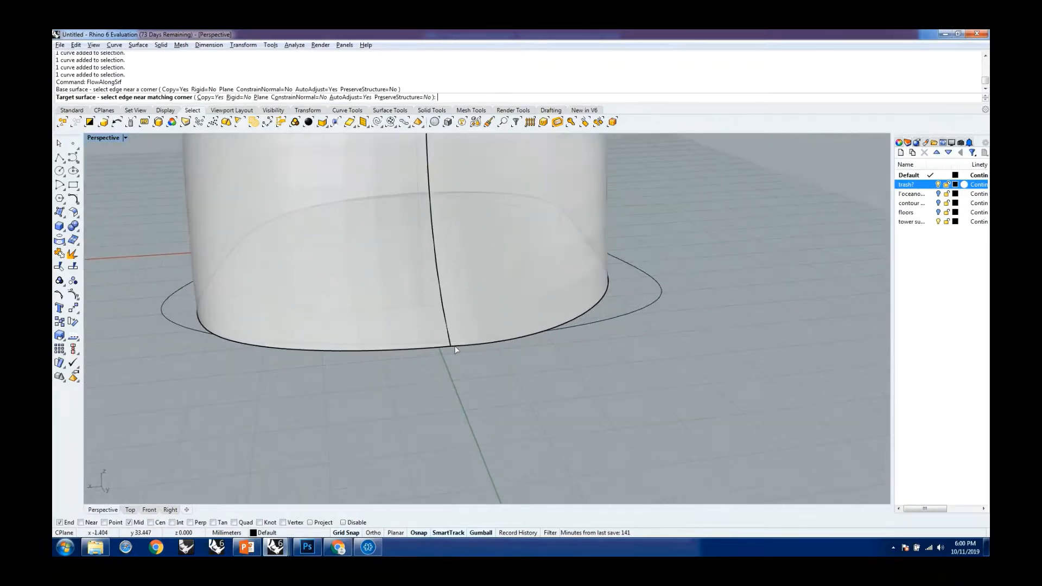
pyautogui.scroll(2, 455, 348)
pyautogui.click(454, 342)
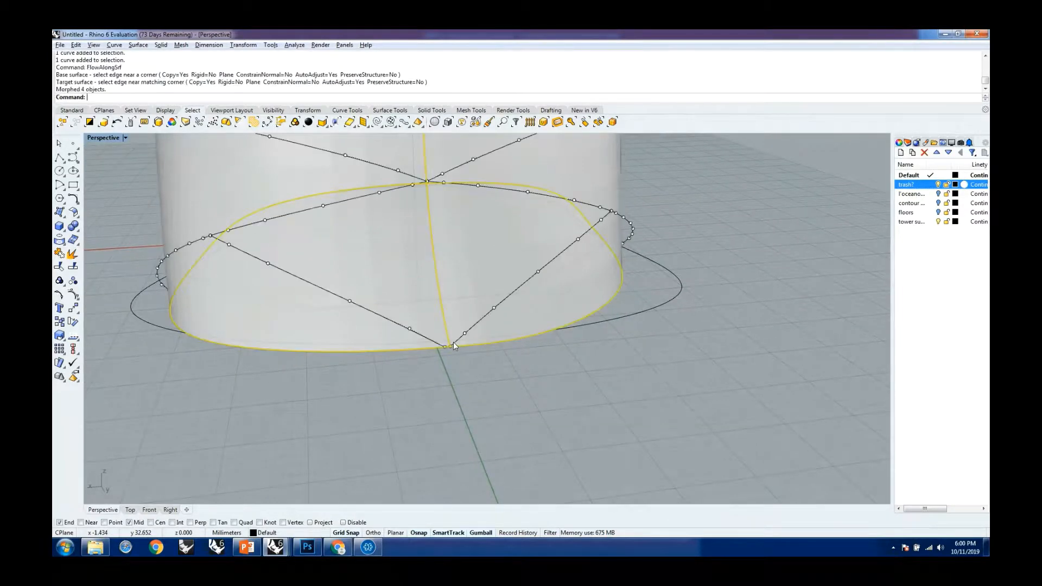
# Hide the tower's base band surface so only the mapped zigzag curves remain there
pyautogui.scroll(-5, 470, 343)
pyautogui.moveTo(453, 348); pyautogui.dragTo(559, 266, button='right')
pyautogui.scroll(-6, 565, 317)
pyautogui.scroll(3, 515, 297)
pyautogui.scroll(4, 516, 296)
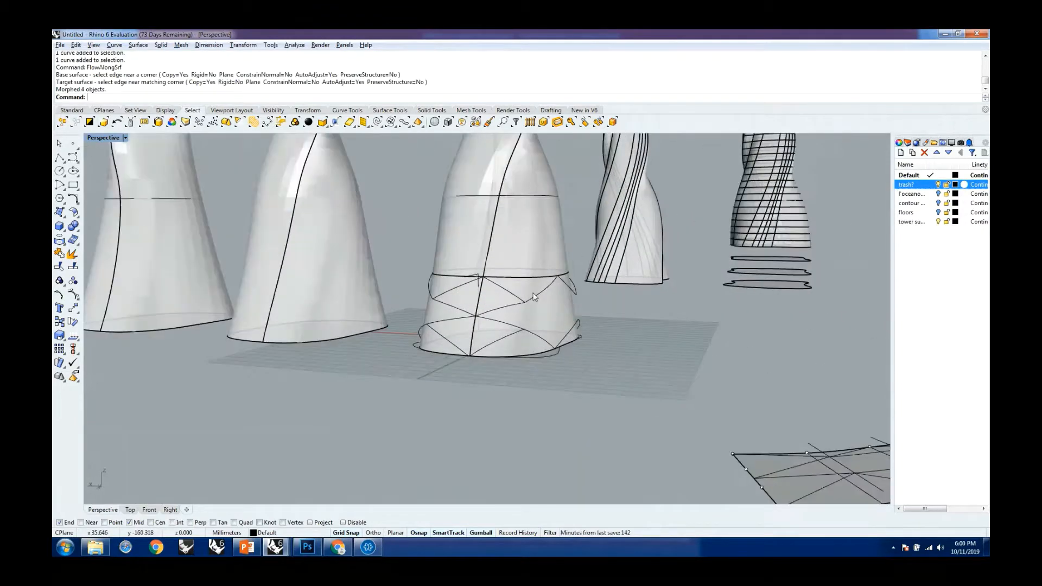
pyautogui.click(562, 316)
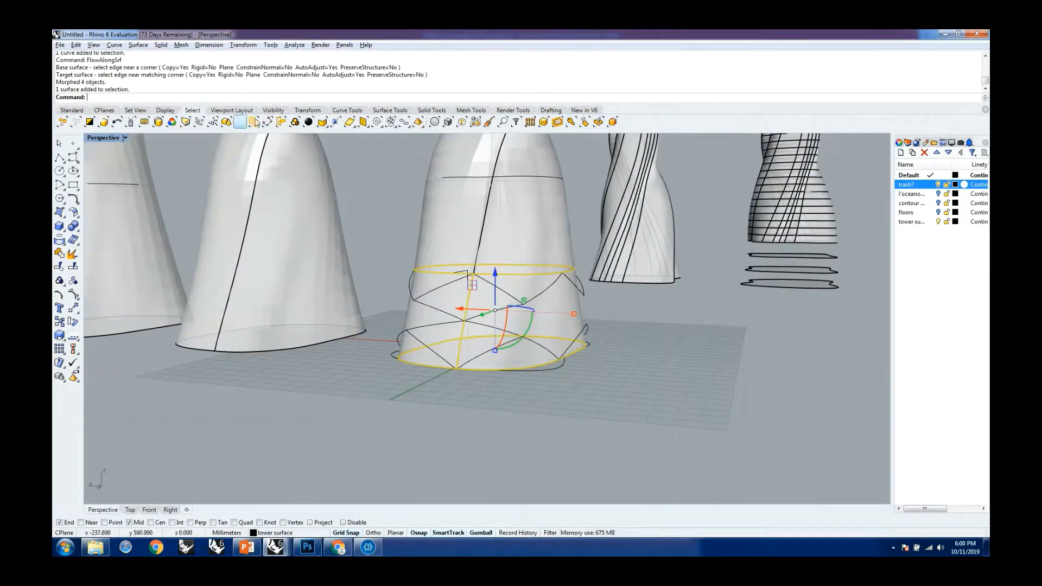
pyautogui.click(82, 111)
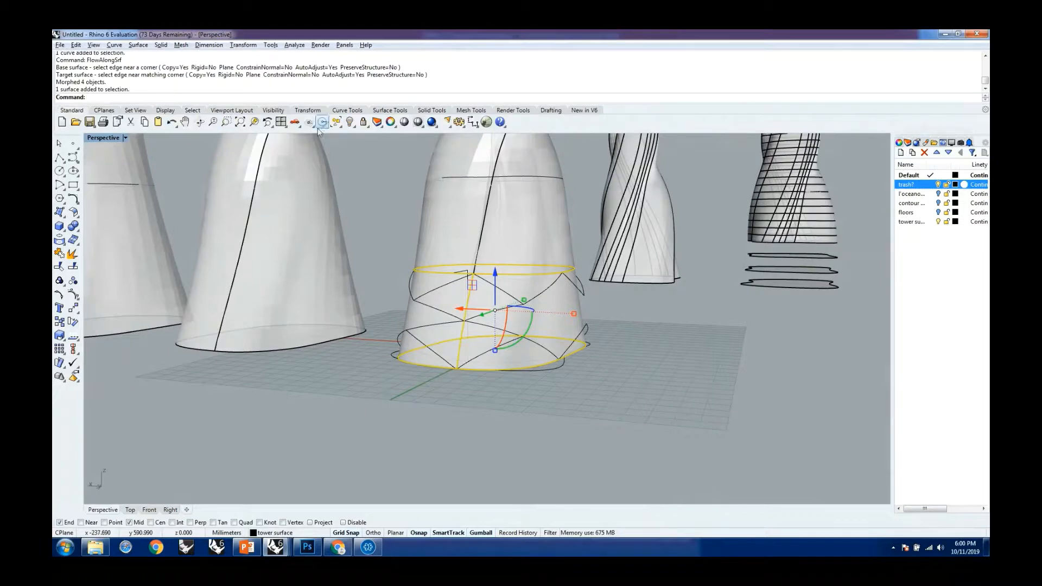
pyautogui.click(350, 122)
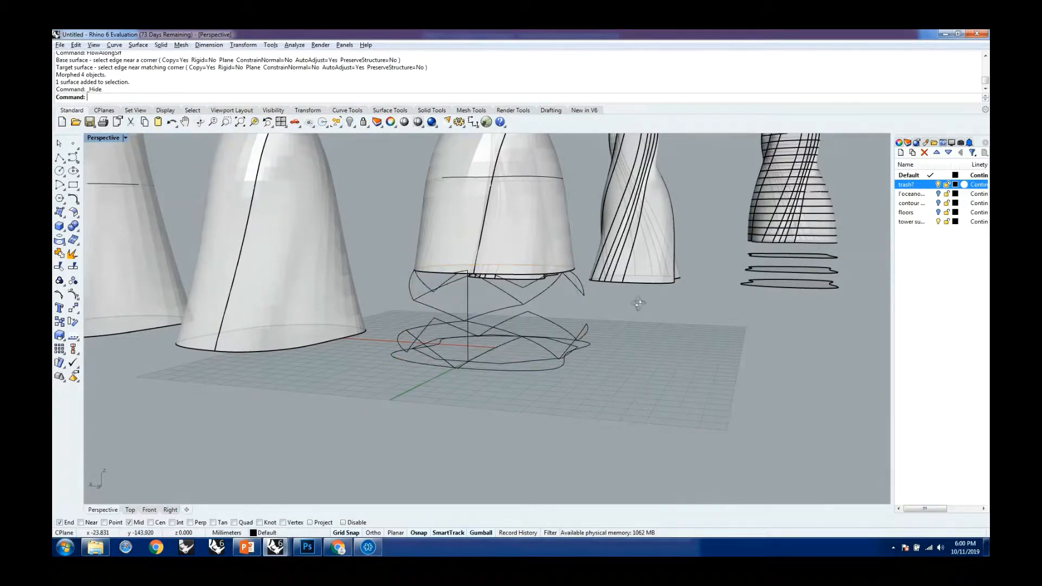
pyautogui.moveTo(638, 304); pyautogui.dragTo(786, 284, button='right')
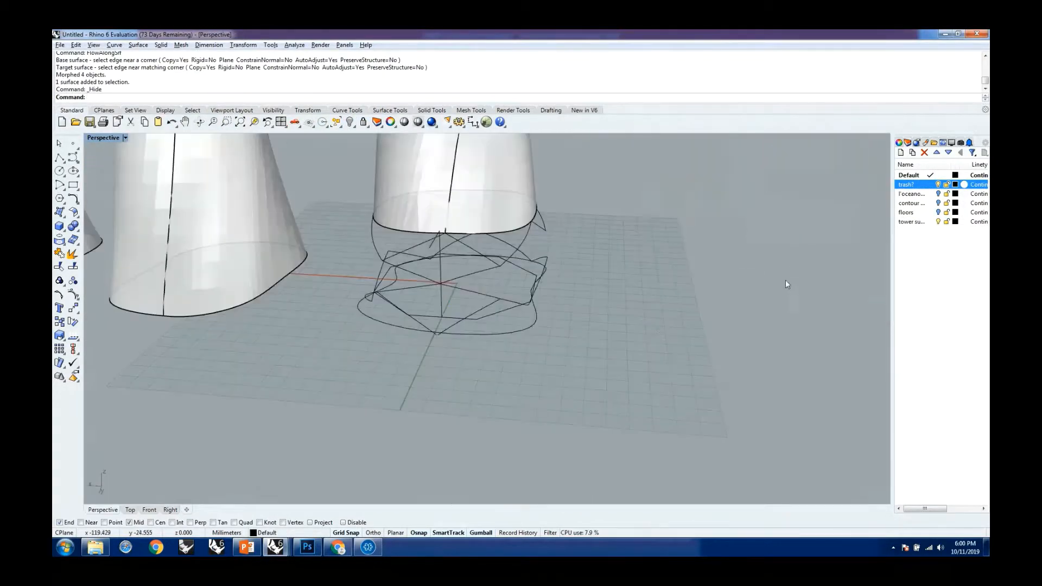
# Turn on the floors layer and examine the floor plates with the mapped pattern around the tower's base
pyautogui.click(939, 212)
pyautogui.scroll(-3, 448, 356)
pyautogui.moveTo(365, 305); pyautogui.dragTo(356, 329, button='right')
pyautogui.scroll(-5, 376, 321)
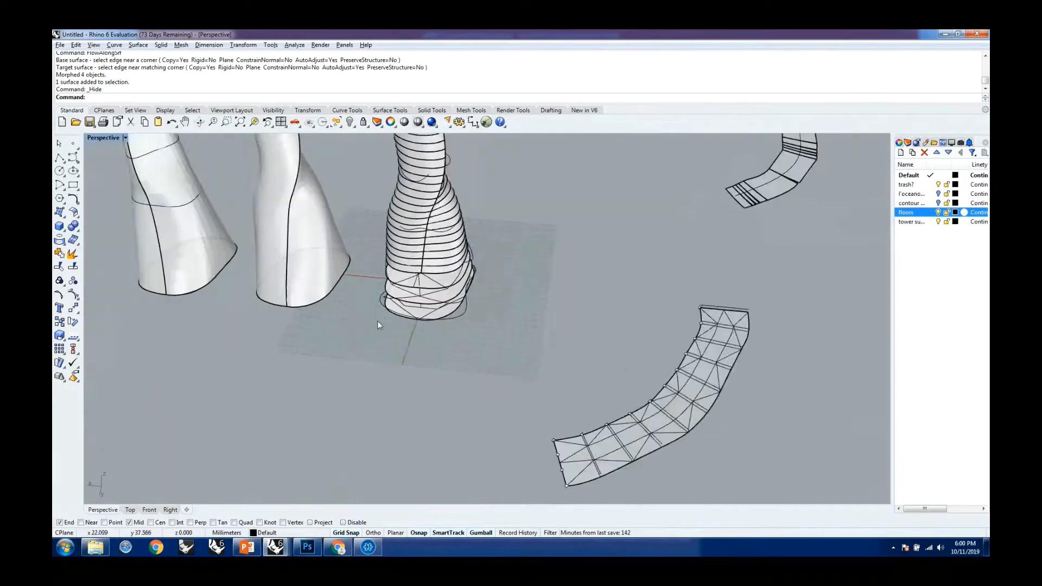
pyautogui.moveTo(852, 298); pyautogui.dragTo(531, 343, button='right')
pyautogui.scroll(-2, 531, 344)
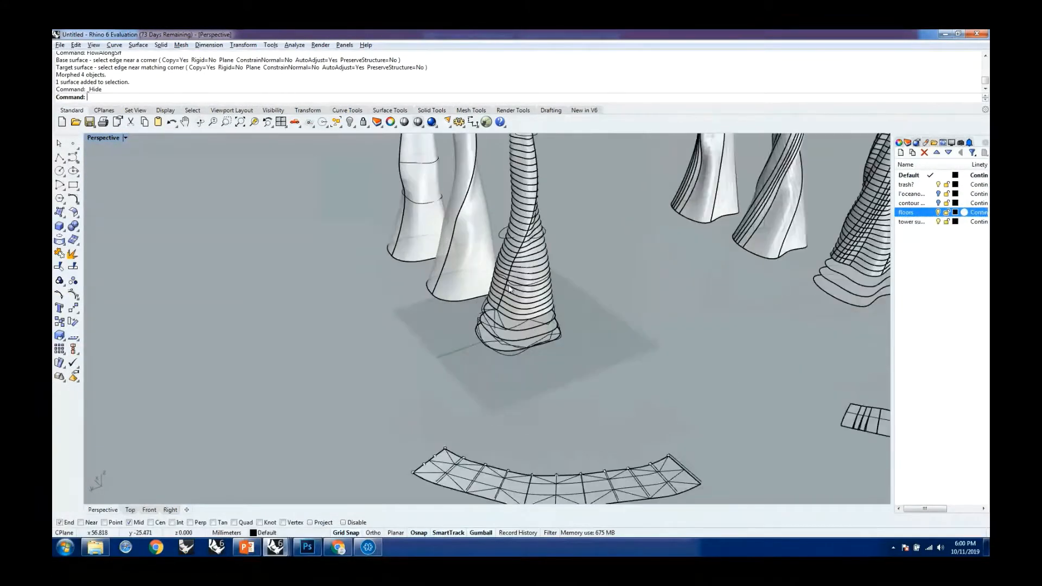
pyautogui.scroll(-5, 501, 348)
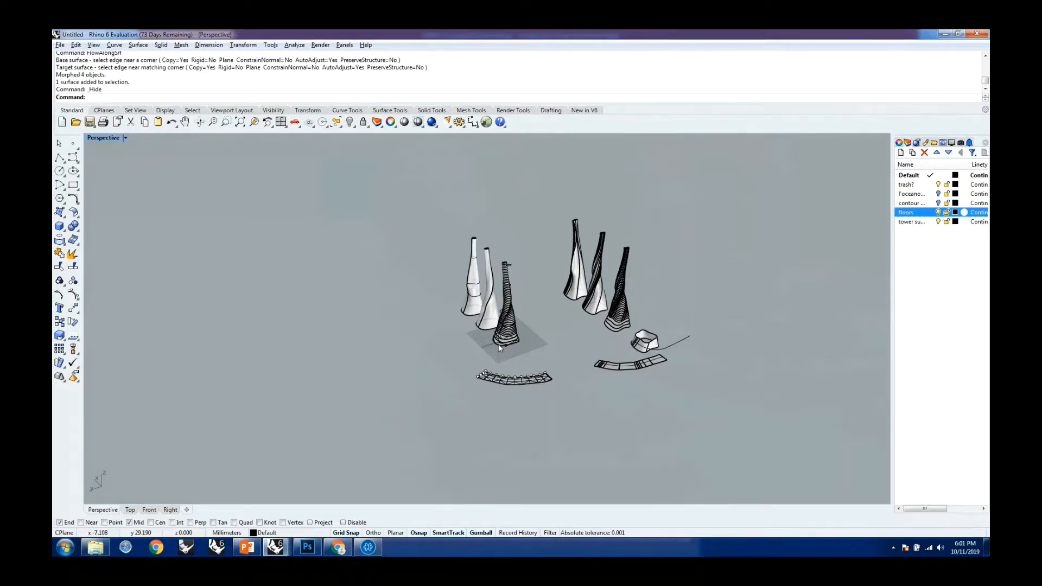
pyautogui.moveTo(506, 369); pyautogui.dragTo(542, 373, button='right')
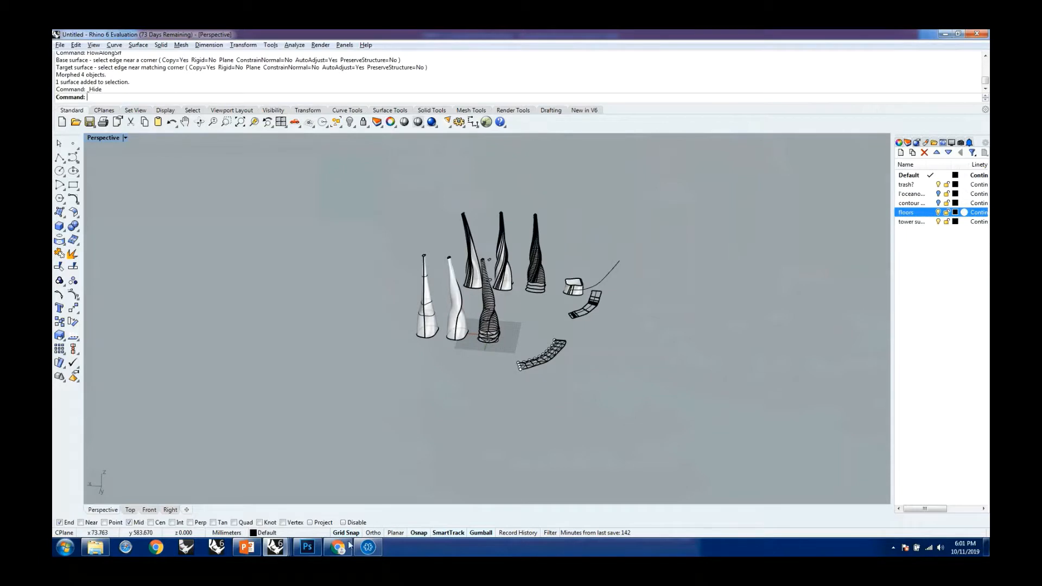
# Switch to the recovered RhinoAutosave model, hide layer 08, show layer 09, and inspect the extruded looping ramp
pyautogui.moveTo(339, 551)
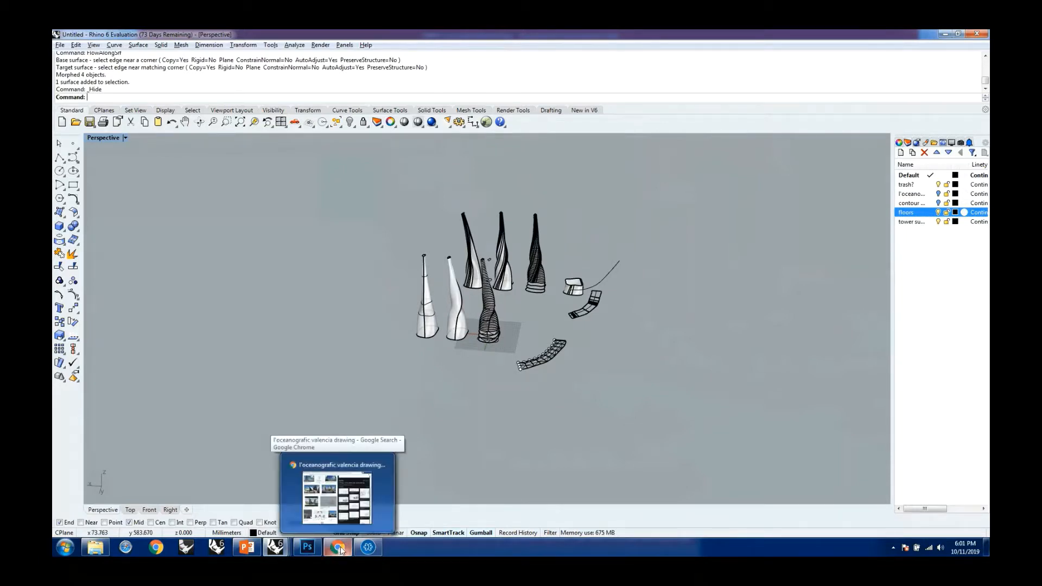
pyautogui.moveTo(275, 548)
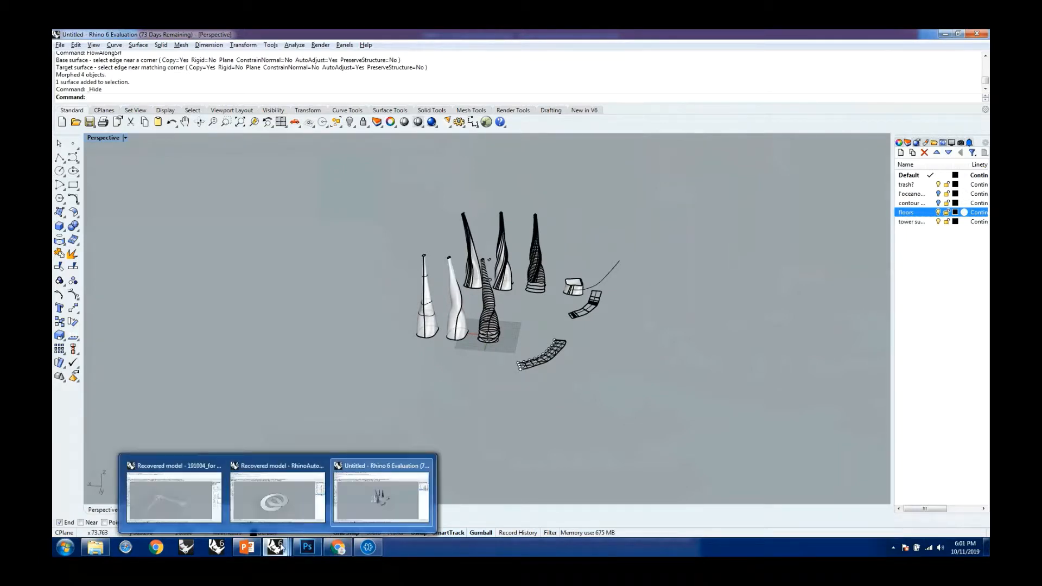
pyautogui.click(285, 506)
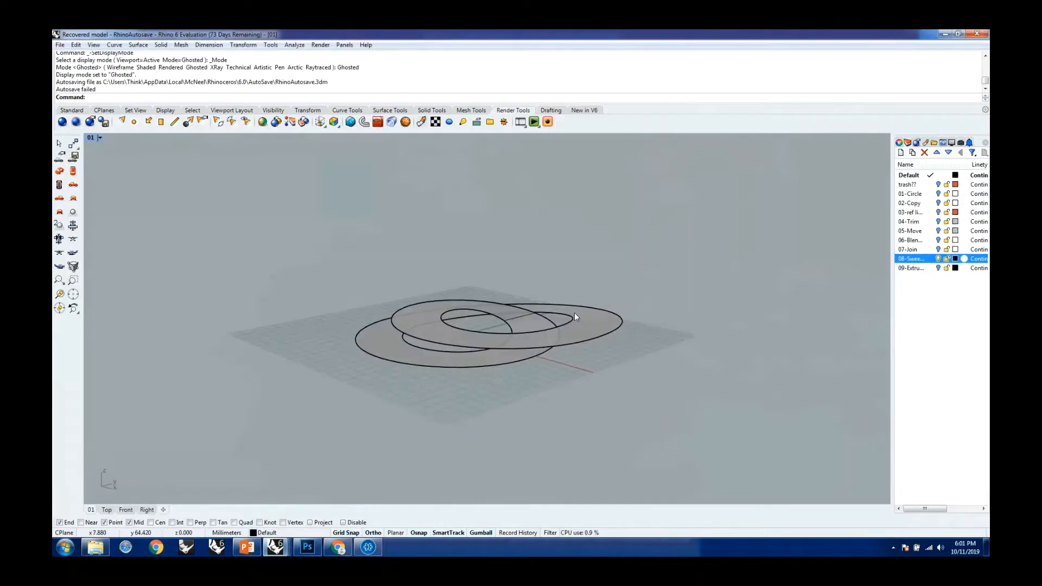
pyautogui.click(938, 259)
pyautogui.click(938, 268)
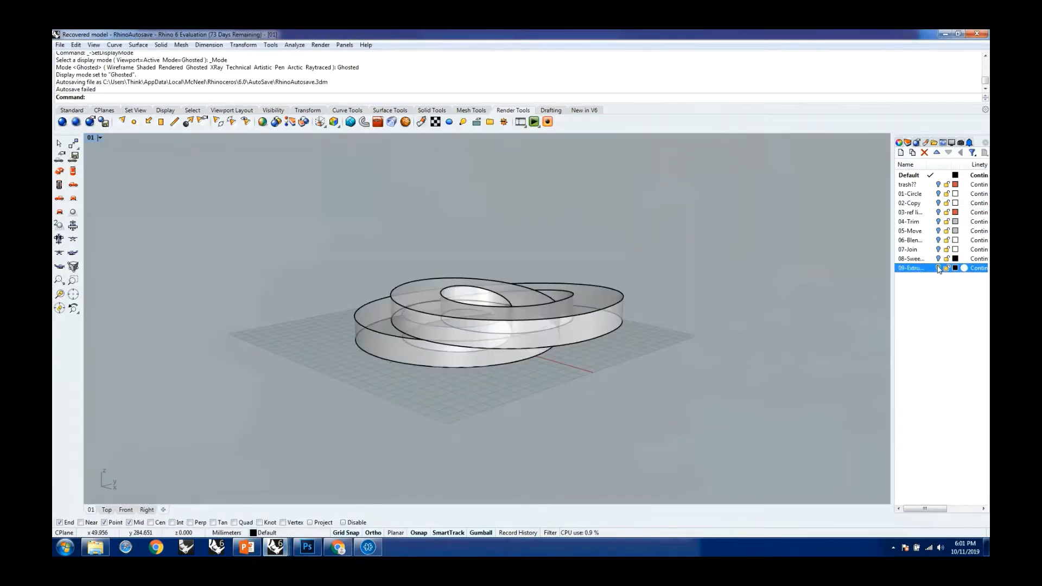
pyautogui.moveTo(745, 314); pyautogui.dragTo(783, 290, button='right')
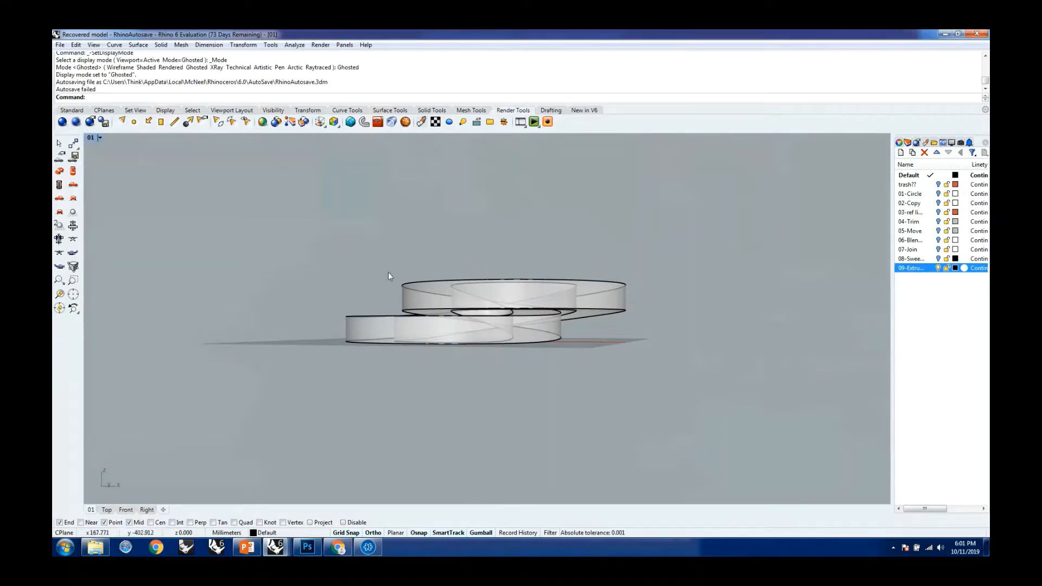
pyautogui.moveTo(388, 274)
pyautogui.mouseDown(button='right')
pyautogui.moveTo(539, 331)
pyautogui.moveTo(380, 292)
pyautogui.mouseUp(button='right')
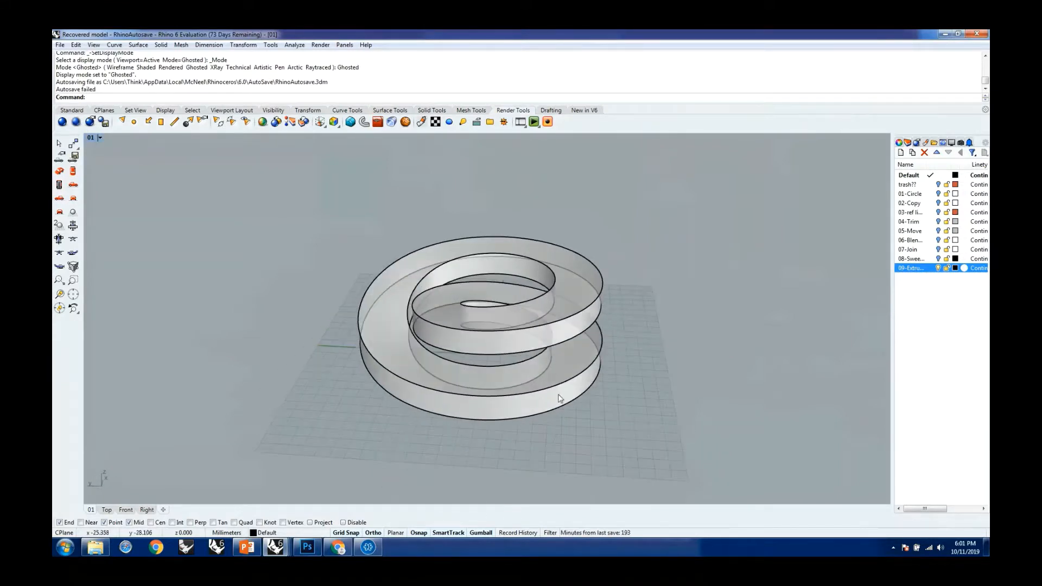
# View the Danish pavilion Shanghai image in Chrome and return to the tower model's zigzag-patterned strip
pyautogui.click(329, 551)
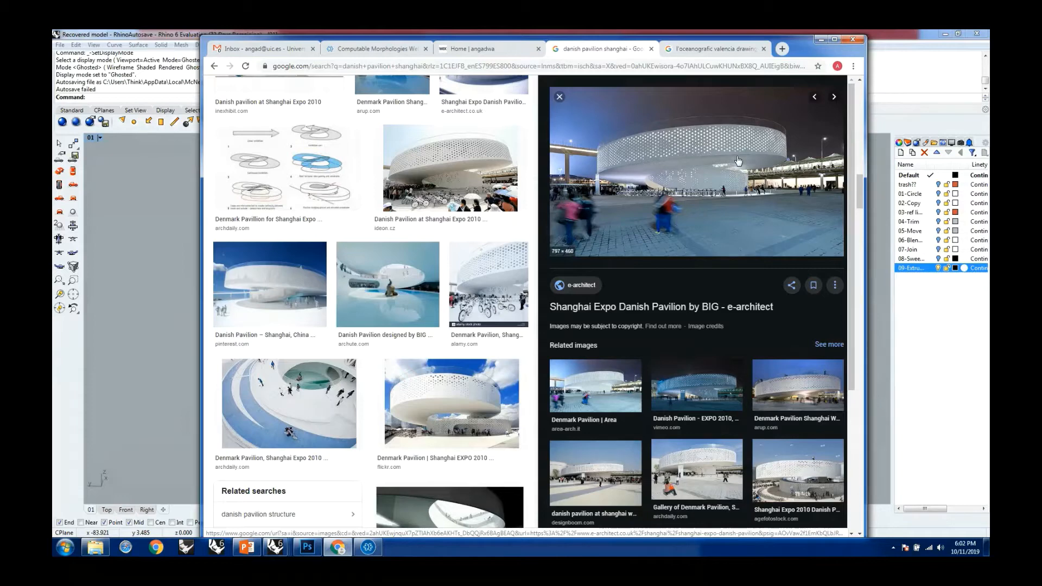
pyautogui.click(132, 206)
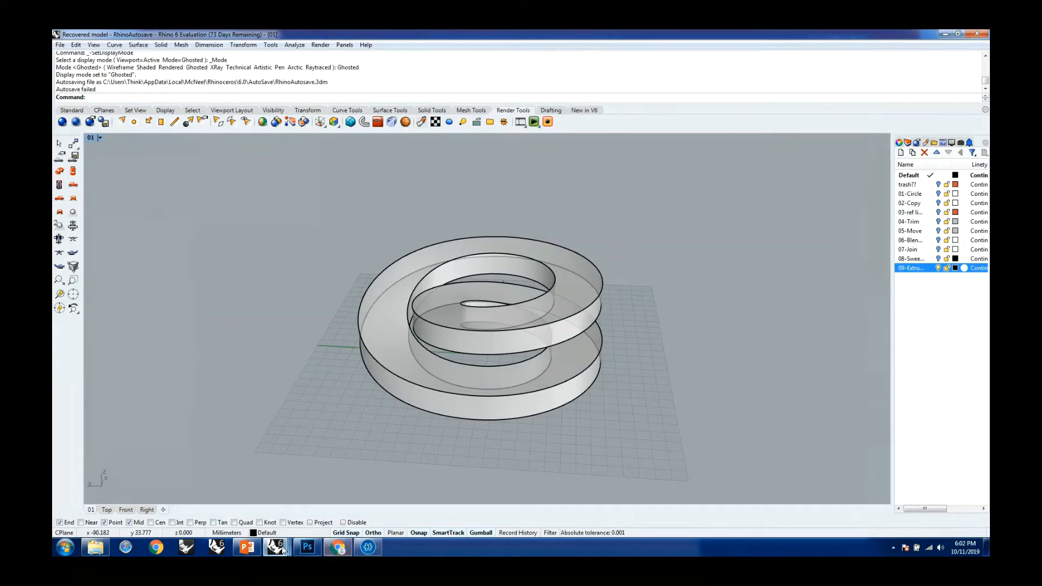
pyautogui.moveTo(275, 547)
pyautogui.click(371, 499)
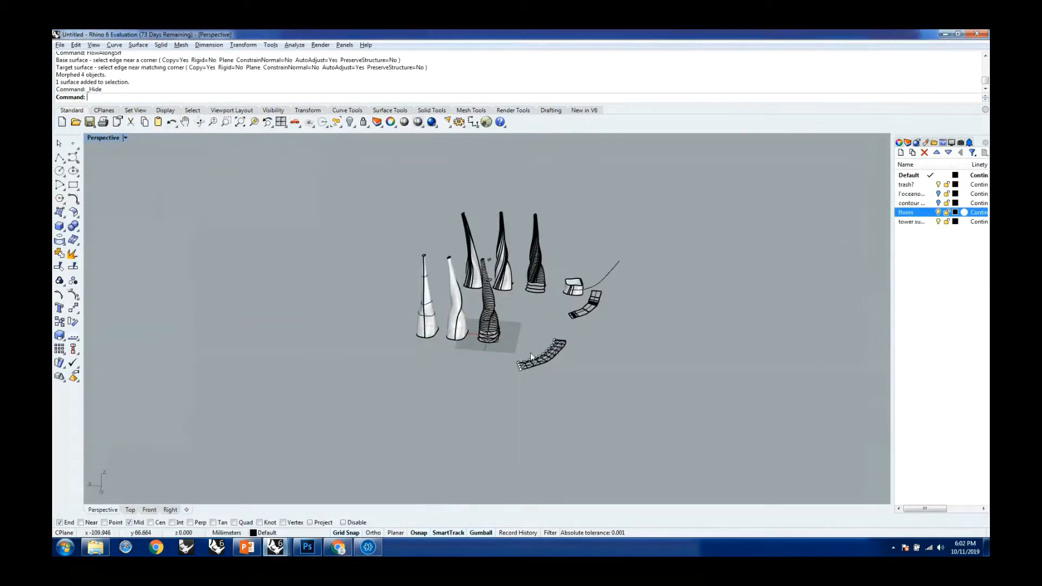
pyautogui.scroll(5, 528, 353)
pyautogui.scroll(2, 538, 369)
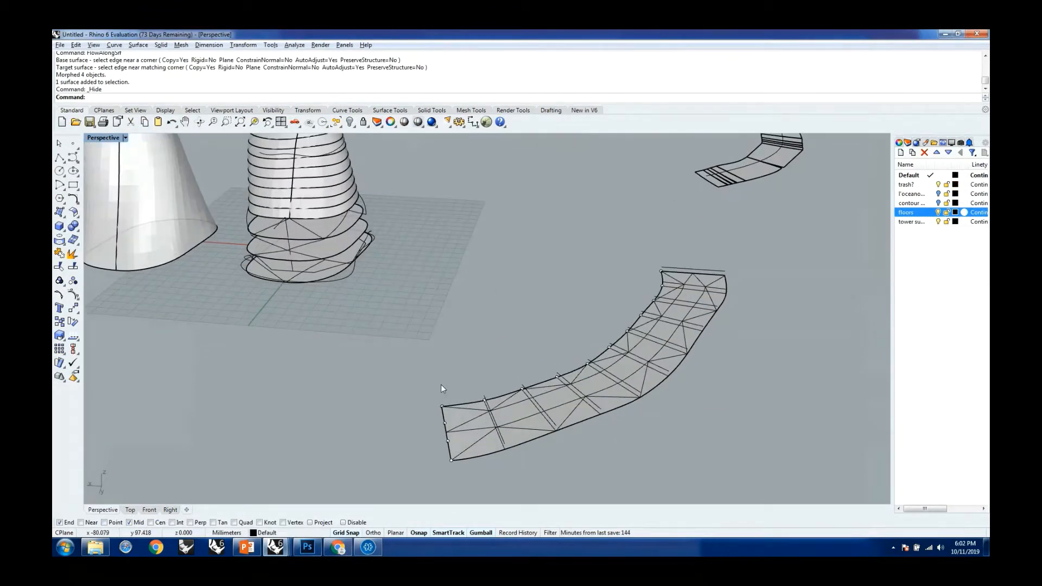
# Switch to the recovered RhinoAutosave model and examine the whole looping pavilion form
pyautogui.moveTo(275, 547)
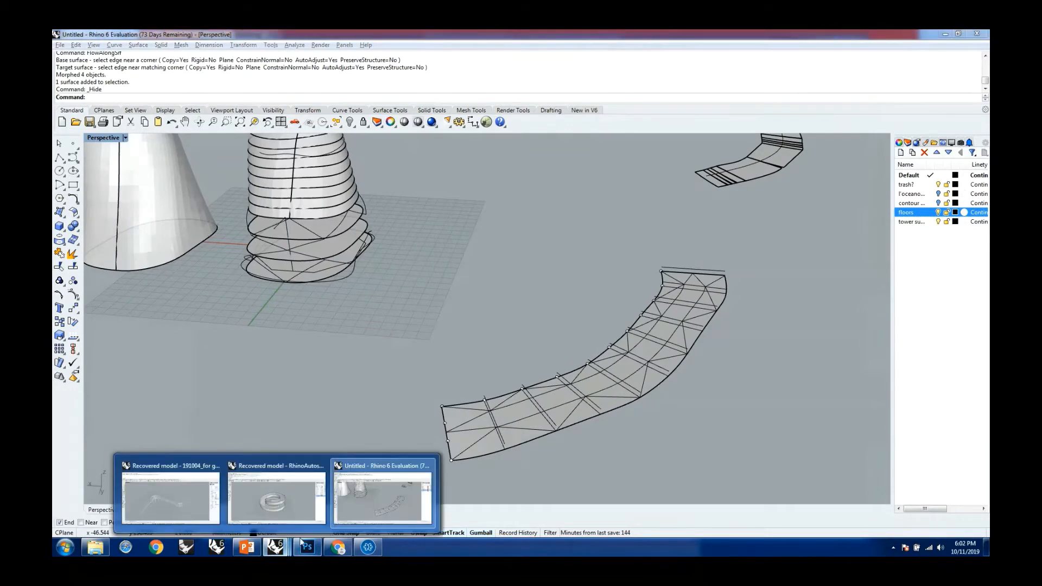
pyautogui.click(303, 502)
pyautogui.scroll(-3, 505, 391)
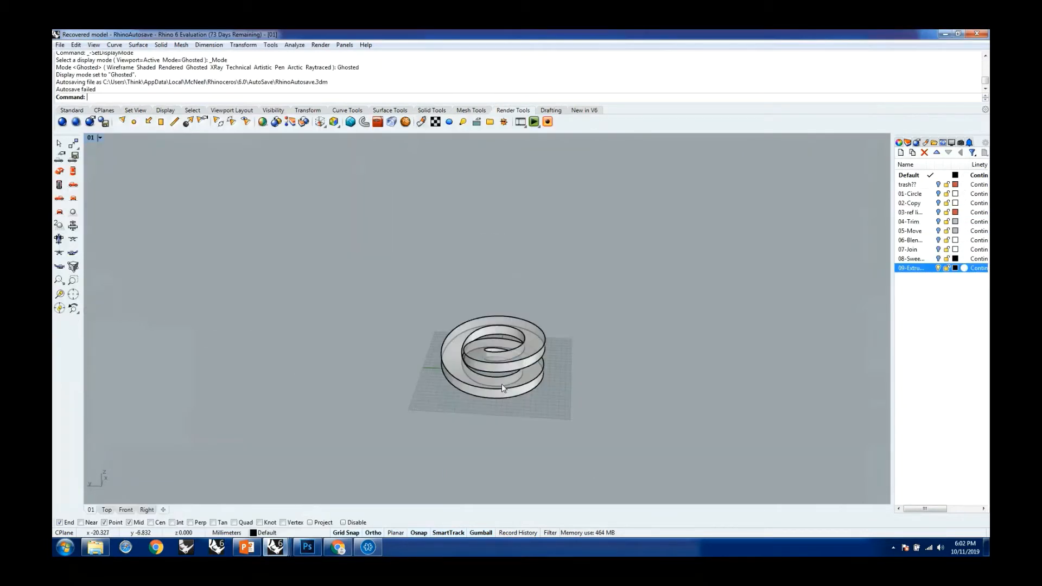
pyautogui.scroll(4, 524, 397)
pyautogui.scroll(-5, 529, 366)
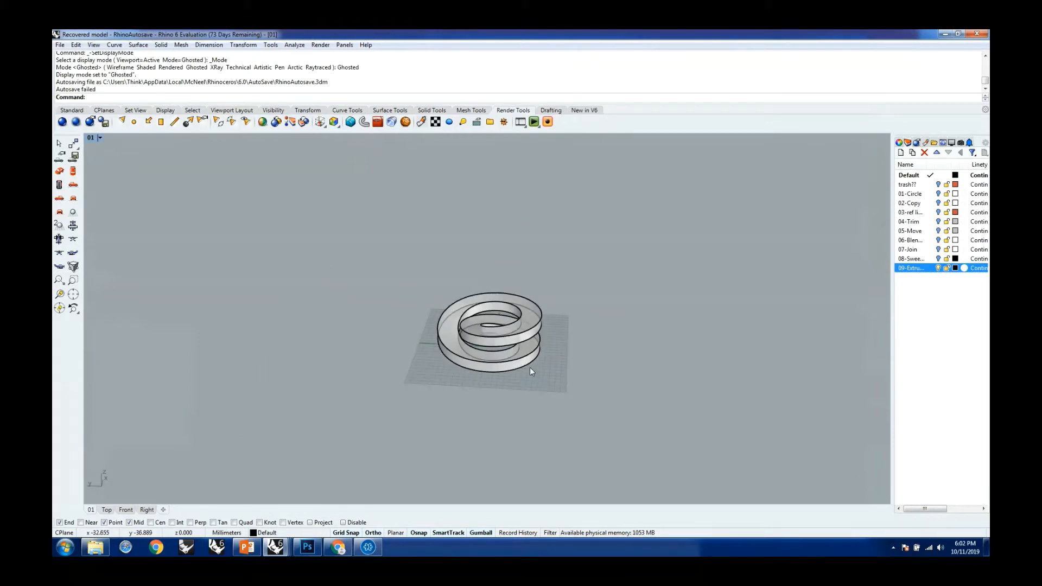
# Smash the looping pavilion polysurface into flat exploded pieces with Natural linear direction, without labels or additional curves
pyautogui.click(522, 335)
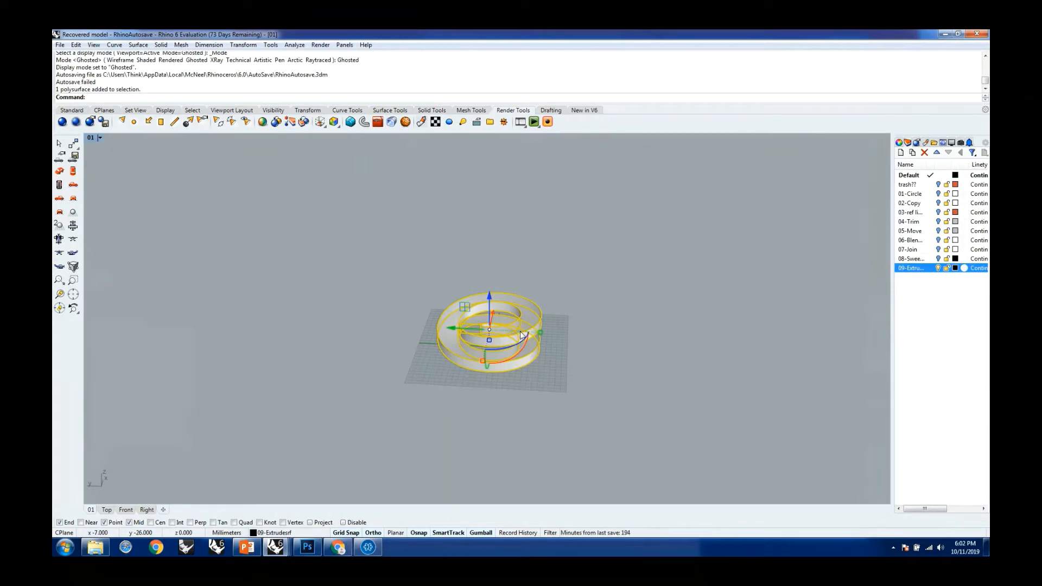
pyautogui.click(601, 395)
pyautogui.write('smash')
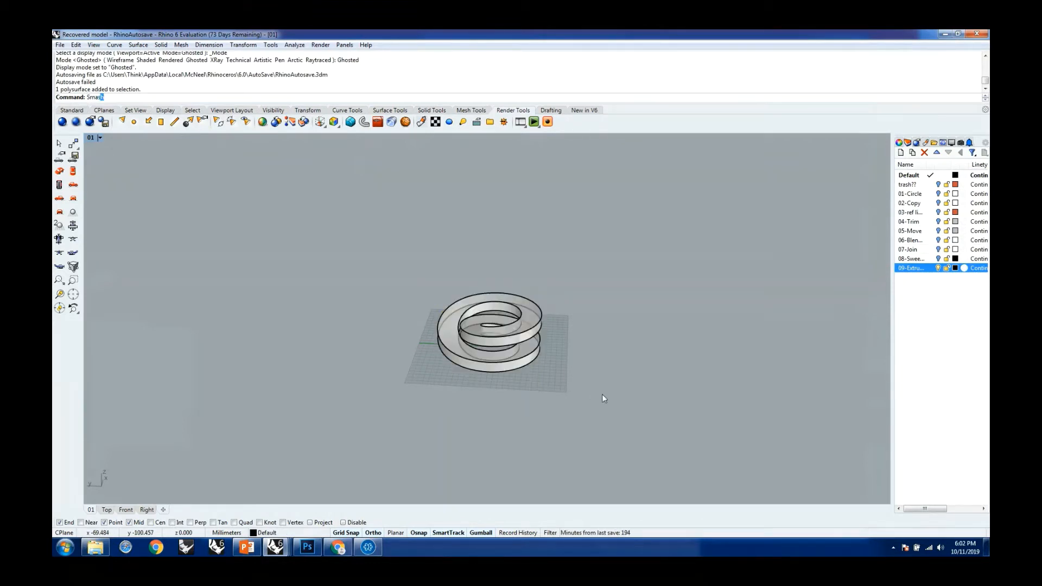
pyautogui.press('Return')
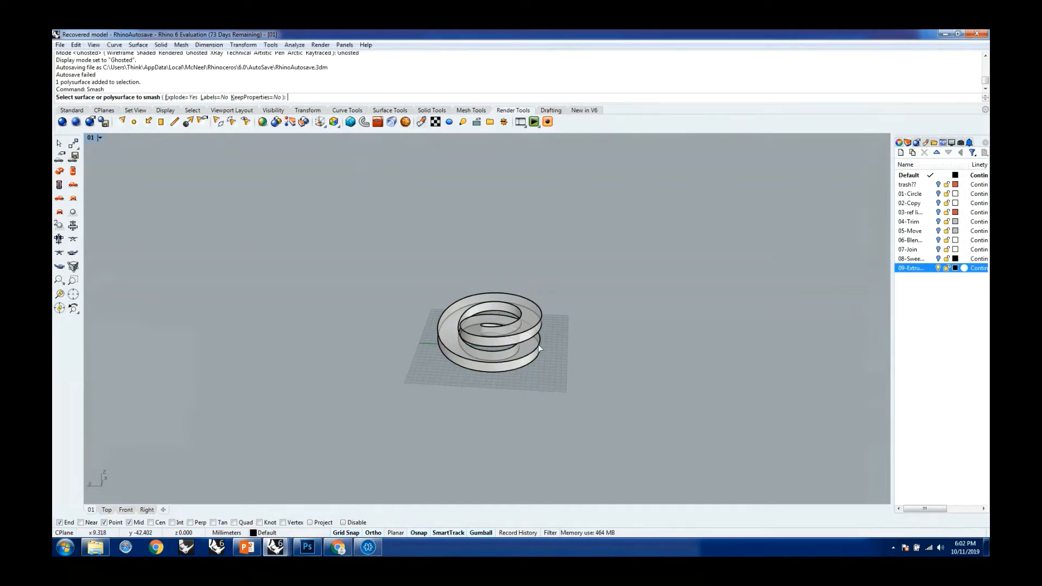
pyautogui.click(524, 361)
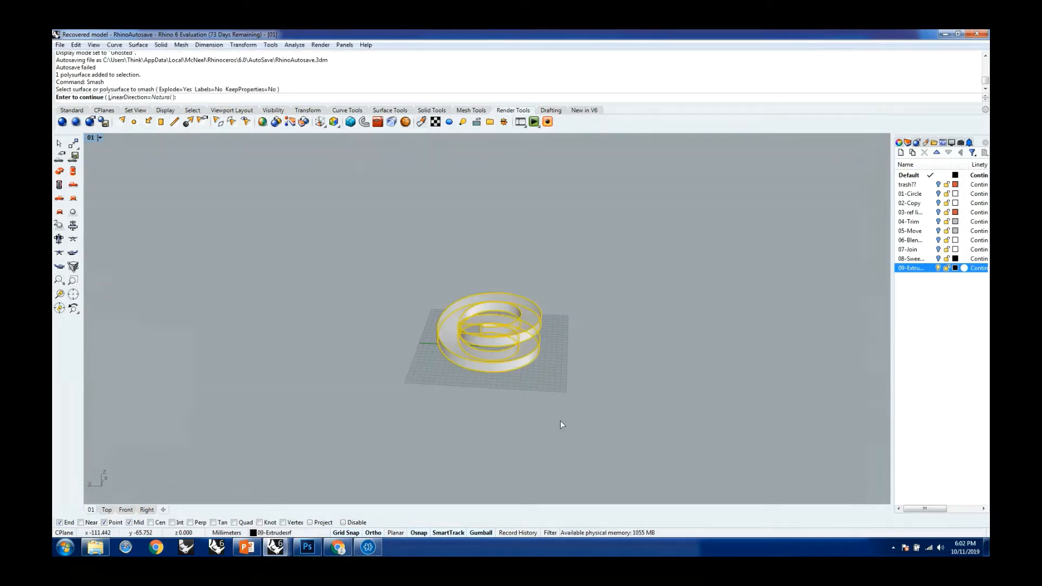
pyautogui.press('Return')
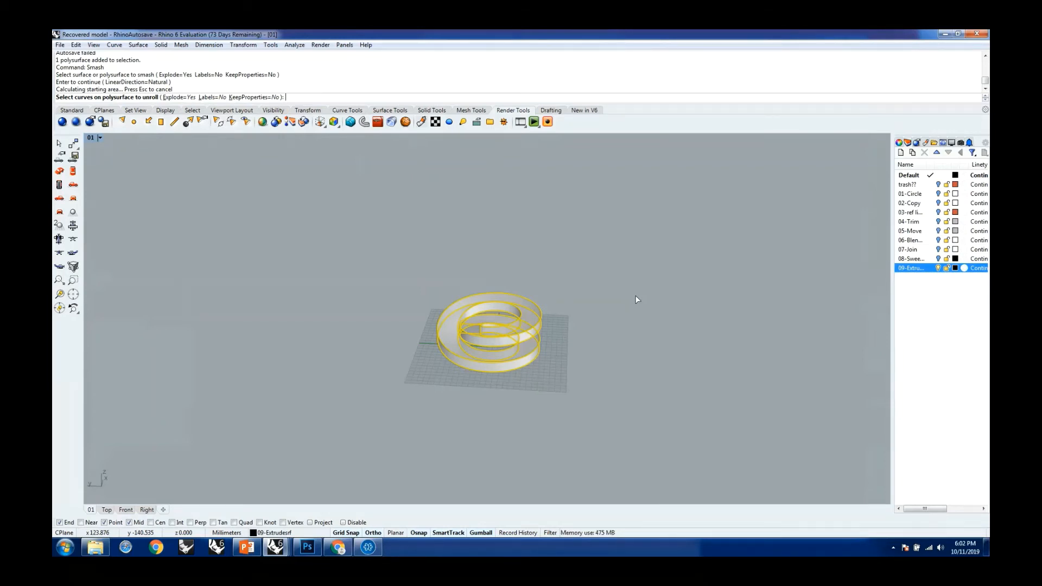
pyautogui.press('Return')
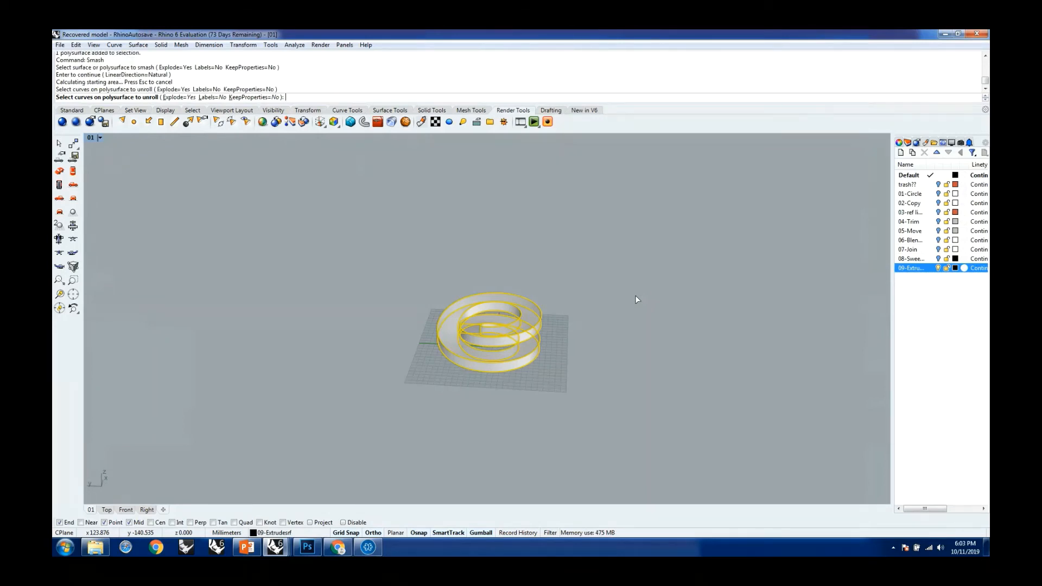
# Examine the flattened pieces beside the pavilion and select the separate ring-shaped surface beyond the two long strips
pyautogui.moveTo(638, 299); pyautogui.dragTo(564, 390, button='right')
pyautogui.scroll(3, 563, 390)
pyautogui.click(581, 391)
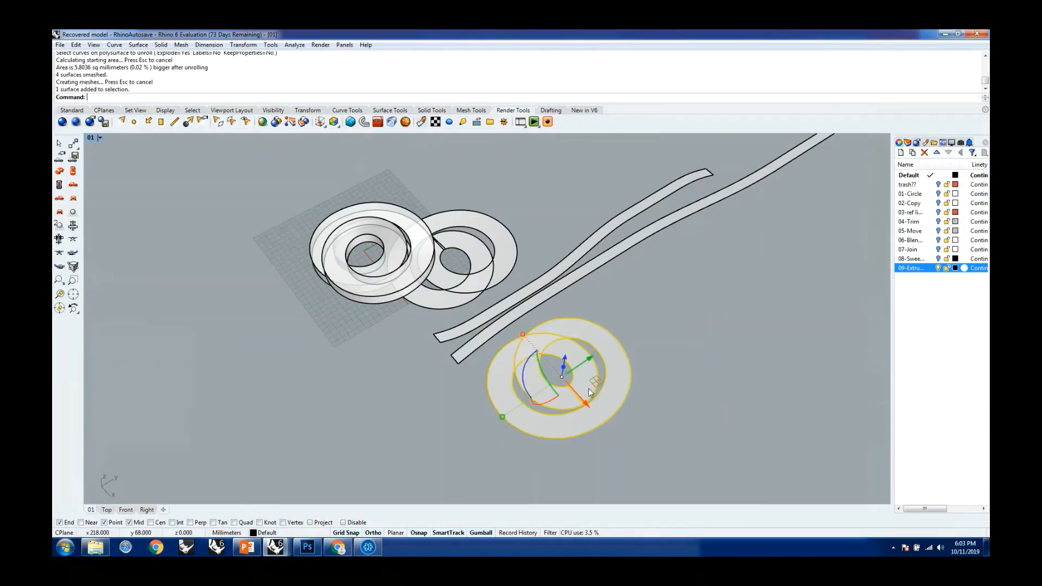